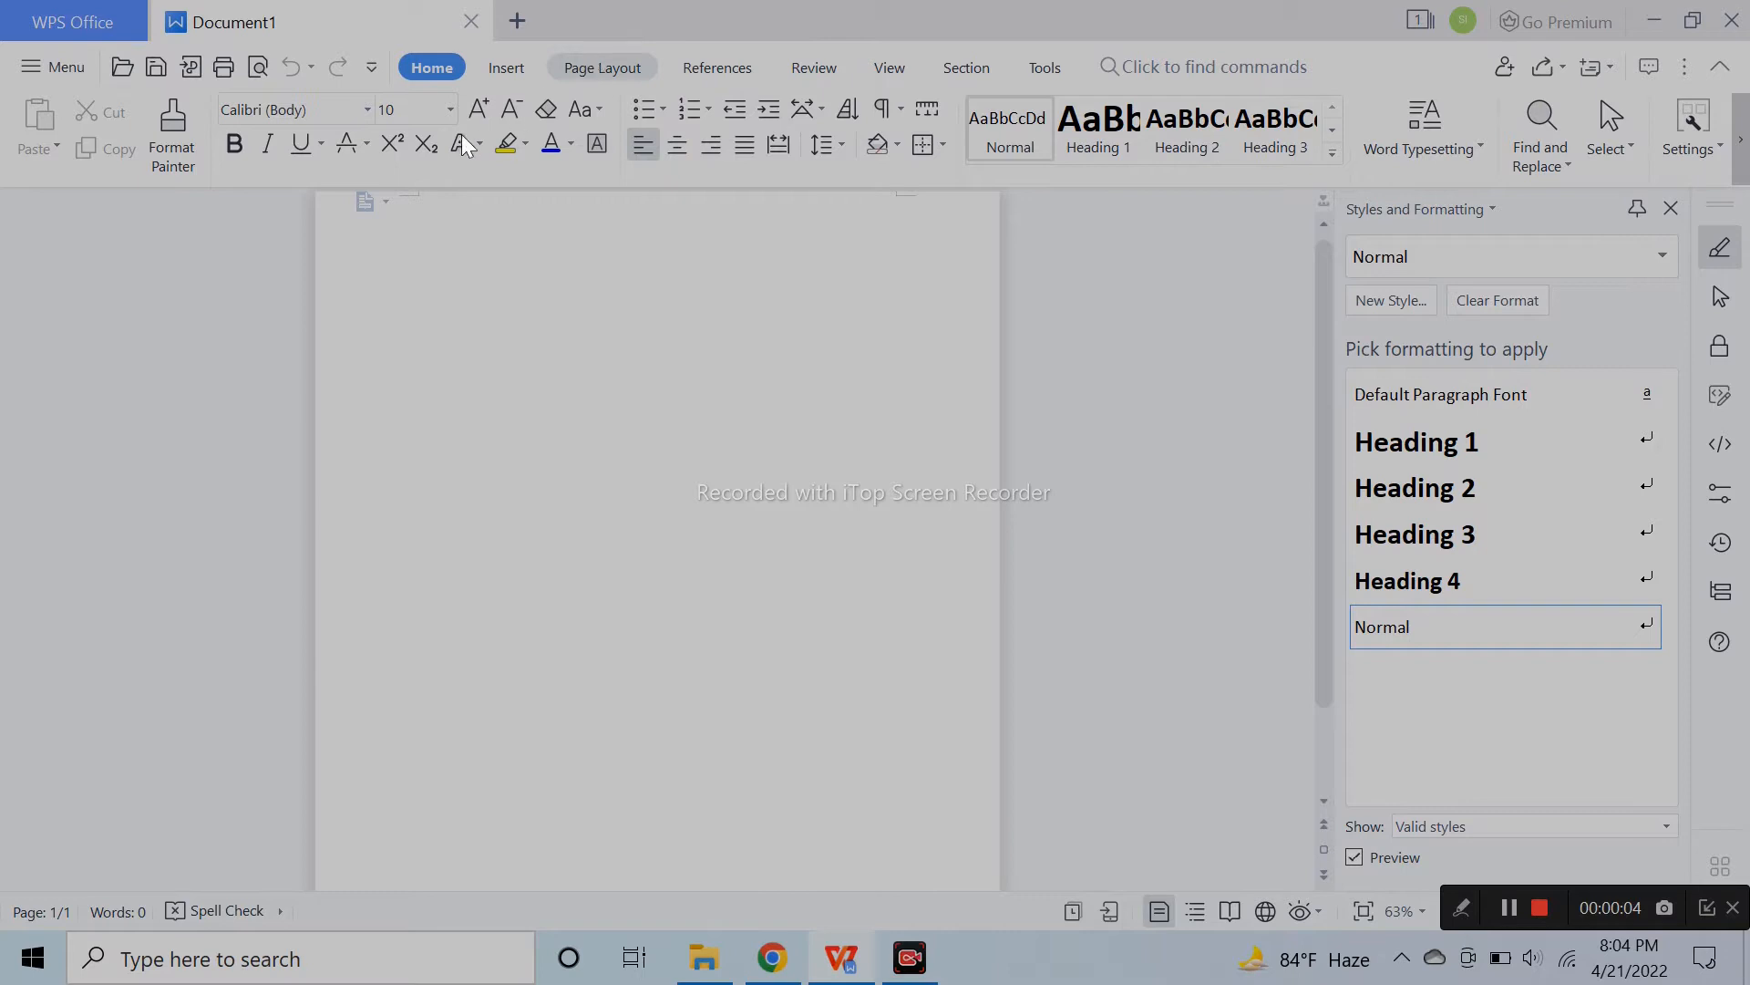
# Set the page's top, bottom, left and right margins to 0 in.
pyautogui.write('0')
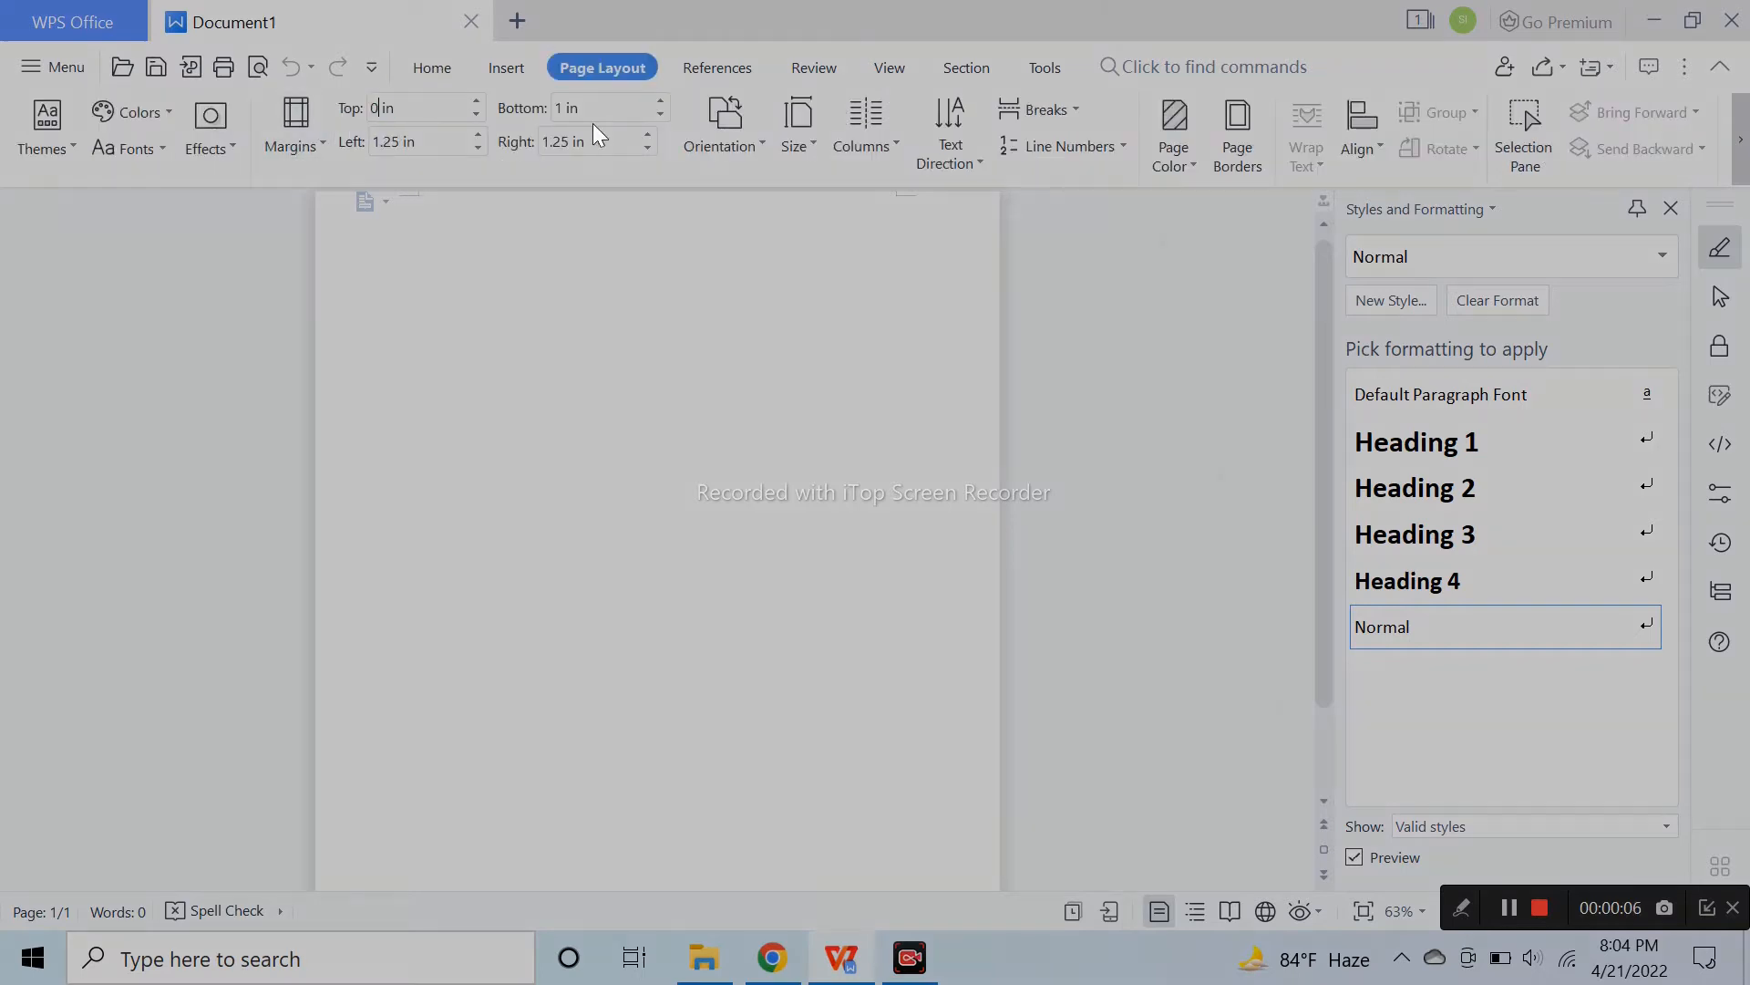
pyautogui.moveTo(441, 147); pyautogui.dragTo(346, 147)
pyautogui.write('0')
pyautogui.press('Tab')
pyautogui.write('0')
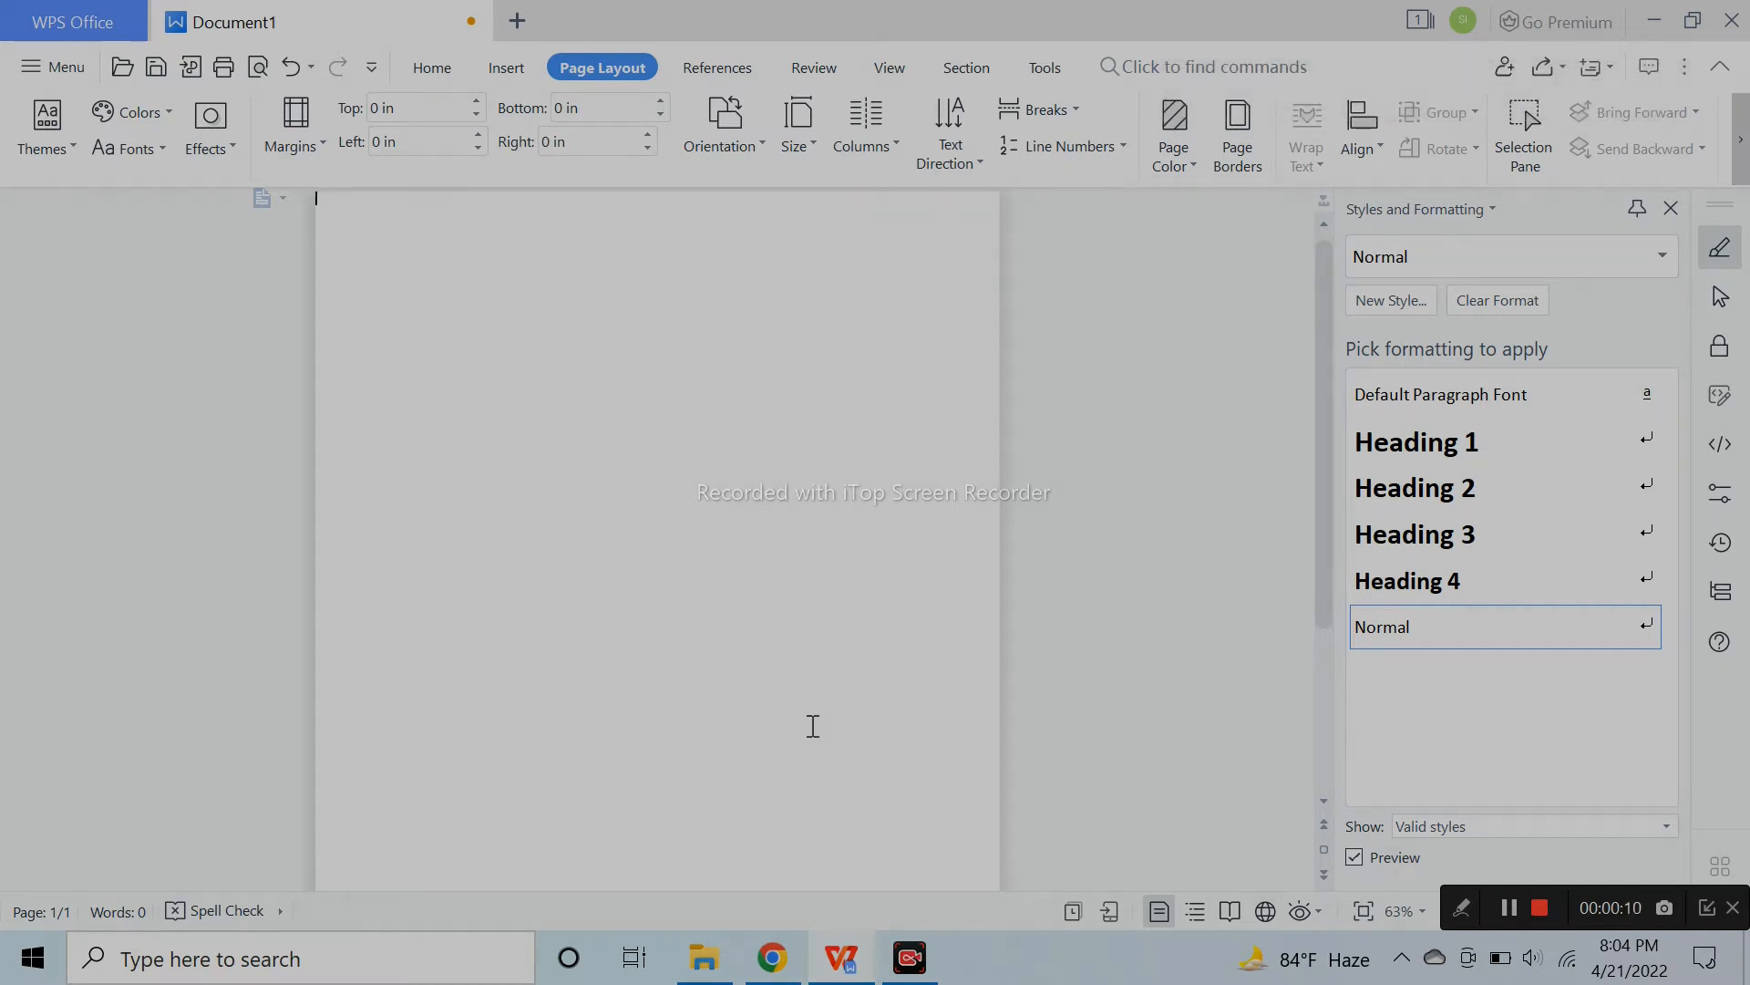
# Draw a wide text box near the top of the page and enter COVER DESIGN in it.
pyautogui.click(509, 69)
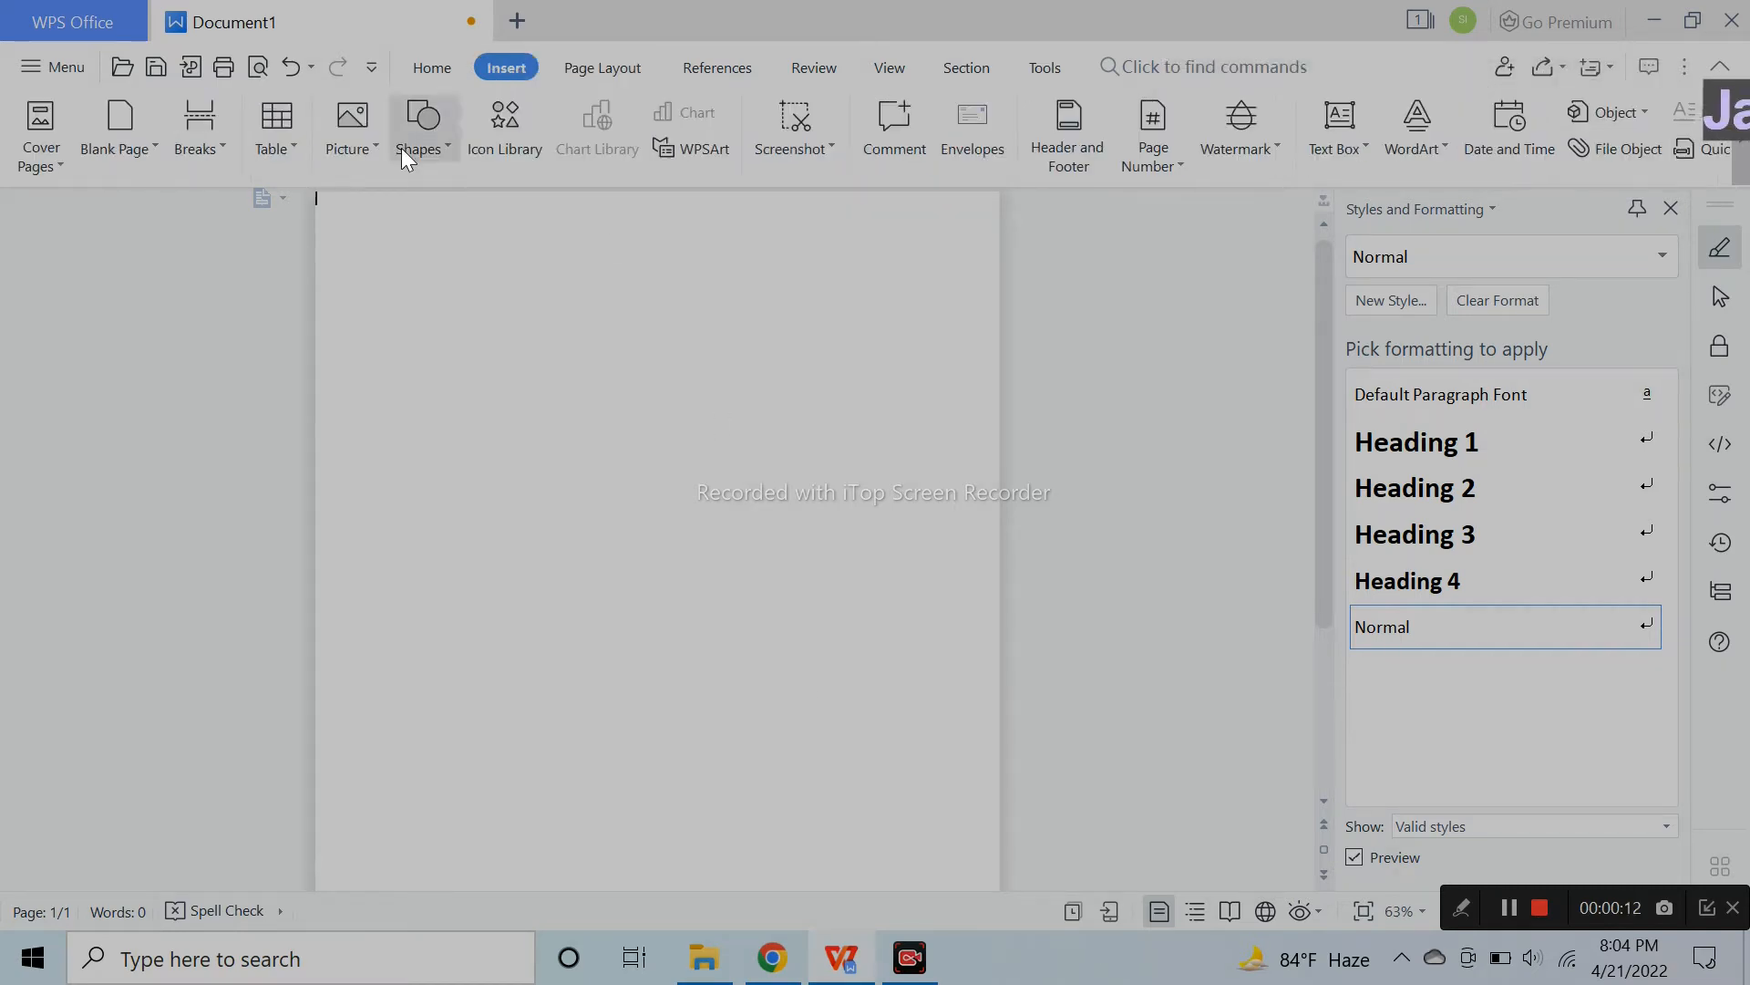
pyautogui.click(448, 148)
pyautogui.click(494, 248)
pyautogui.moveTo(425, 252)
pyautogui.mouseDown()
pyautogui.moveTo(659, 285)
pyautogui.moveTo(853, 372)
pyautogui.mouseUp()
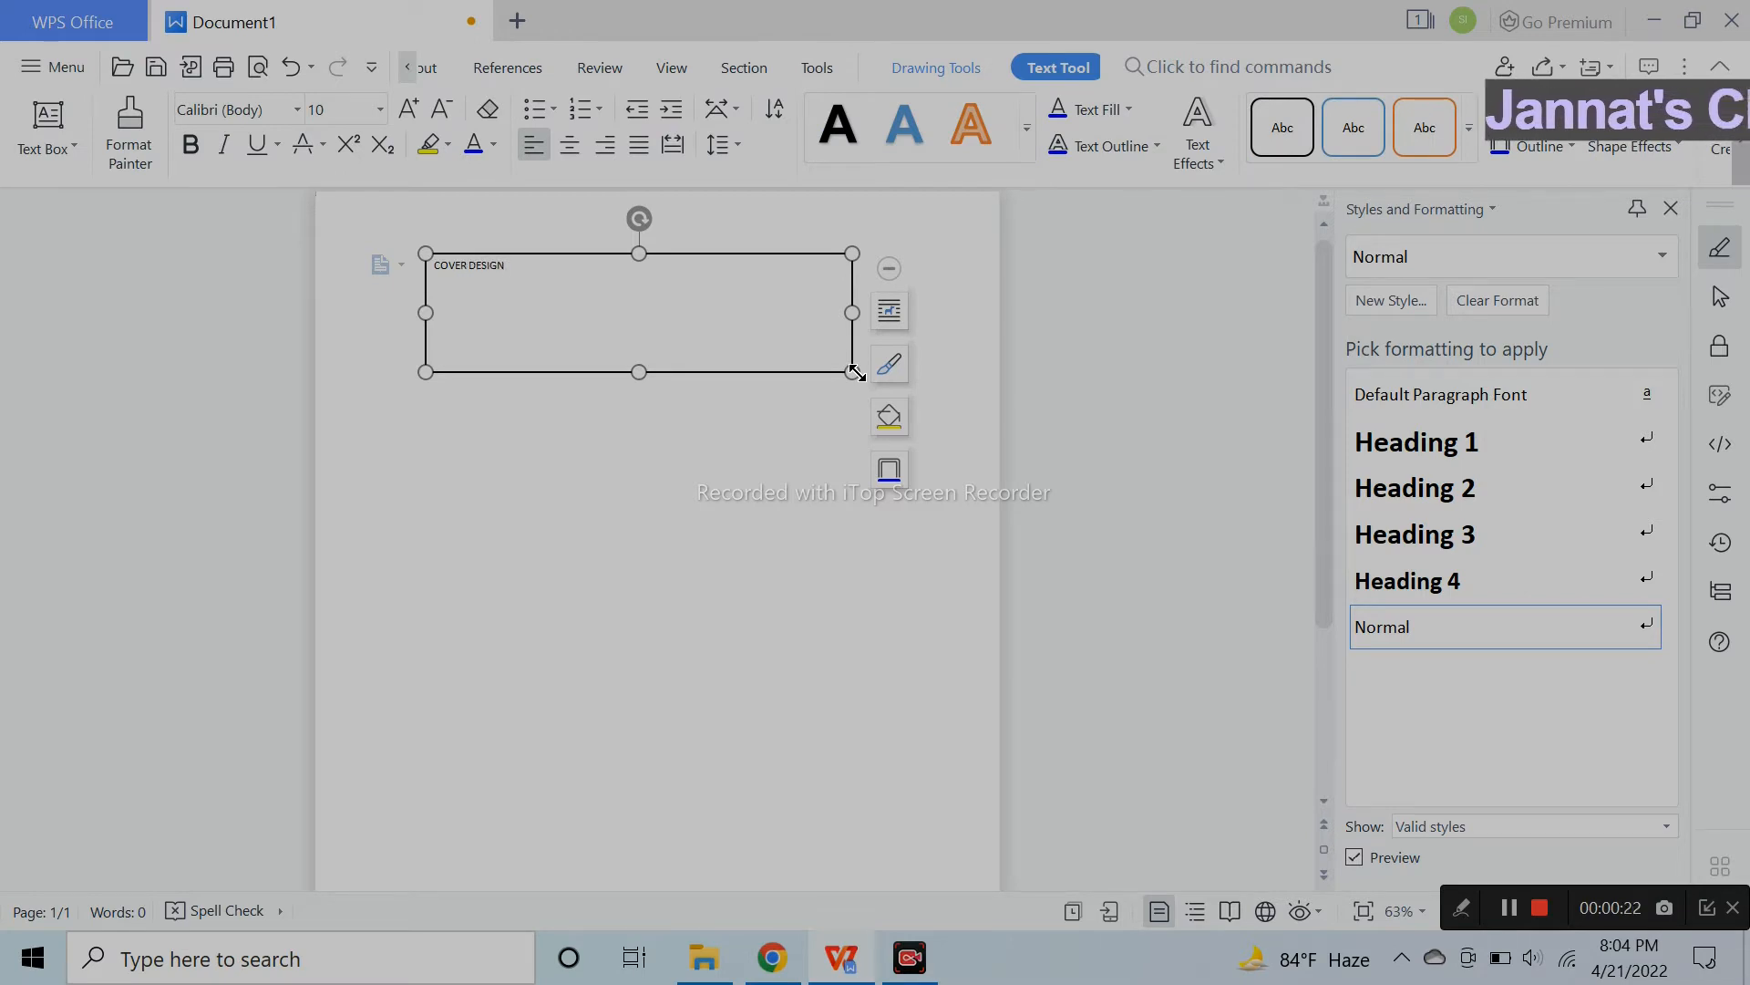
# Enlarge the whole COVER DESIGN text step by step to beyond 24 pt.
pyautogui.hotkey('ctrl', 'a')
pyautogui.click(406, 111)
pyautogui.click(407, 111)
pyautogui.click(404, 110)
pyautogui.click(404, 110)
pyautogui.click(404, 110)
pyautogui.click(403, 111)
pyautogui.click(404, 110)
pyautogui.click(404, 110)
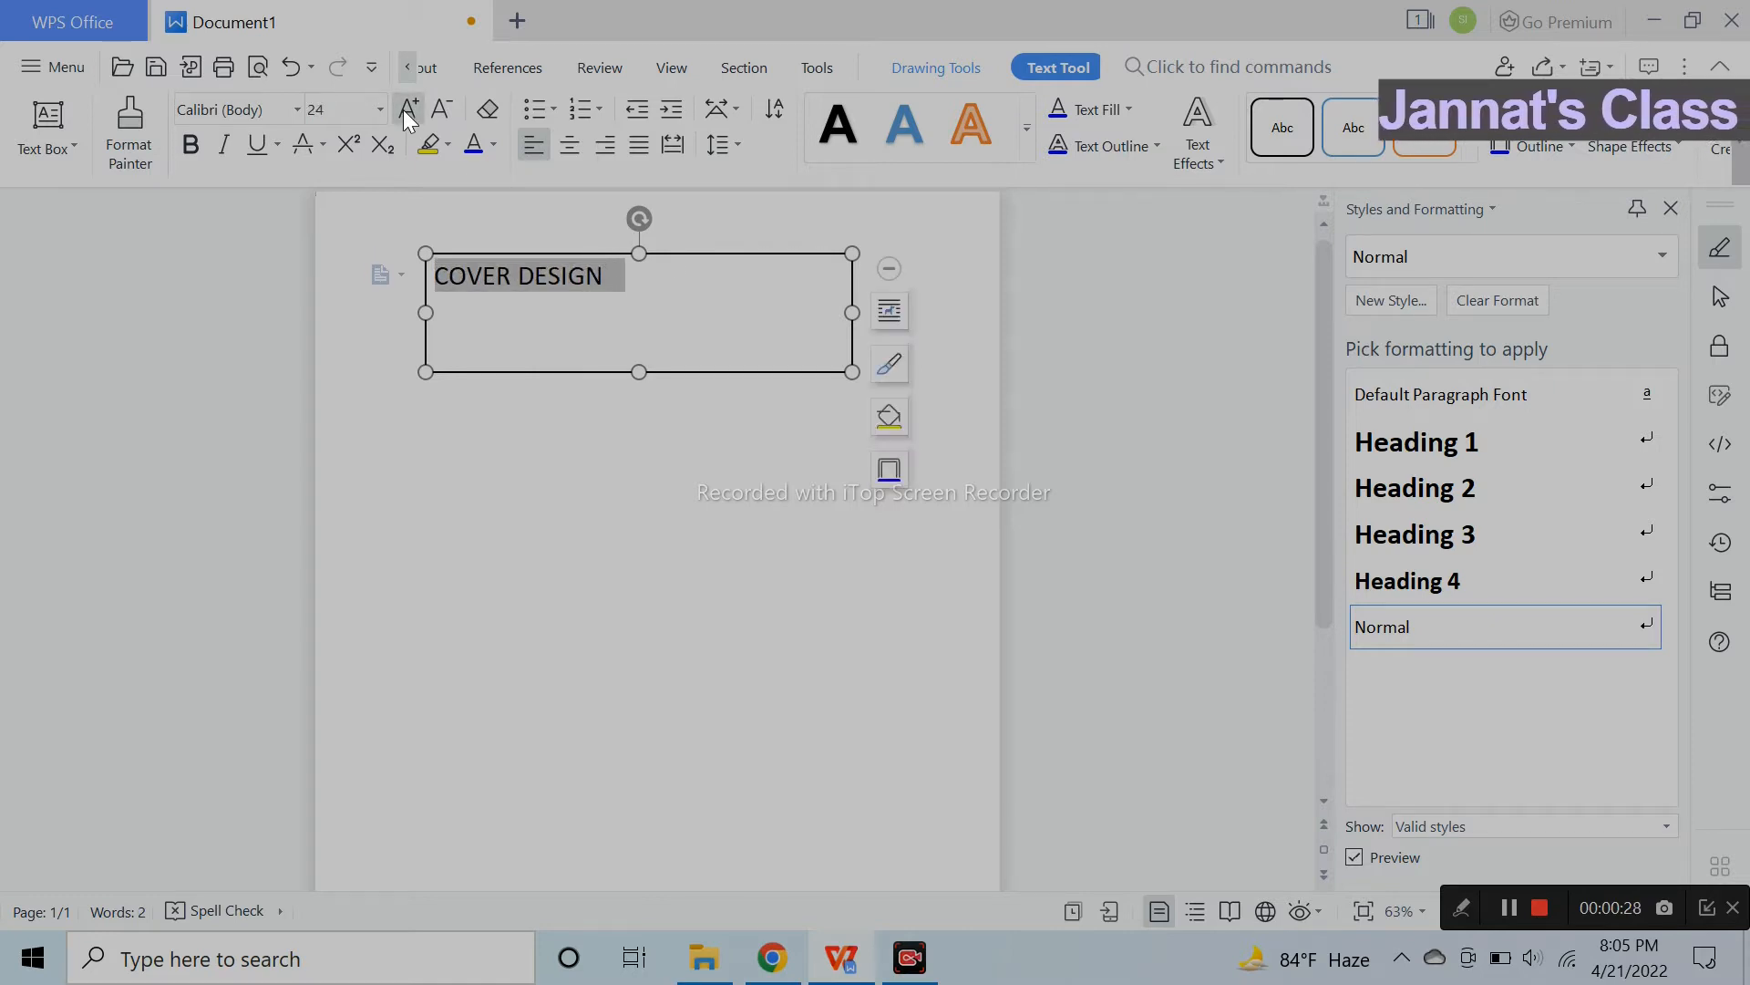
pyautogui.click(404, 111)
pyautogui.scroll(2, 828, 712)
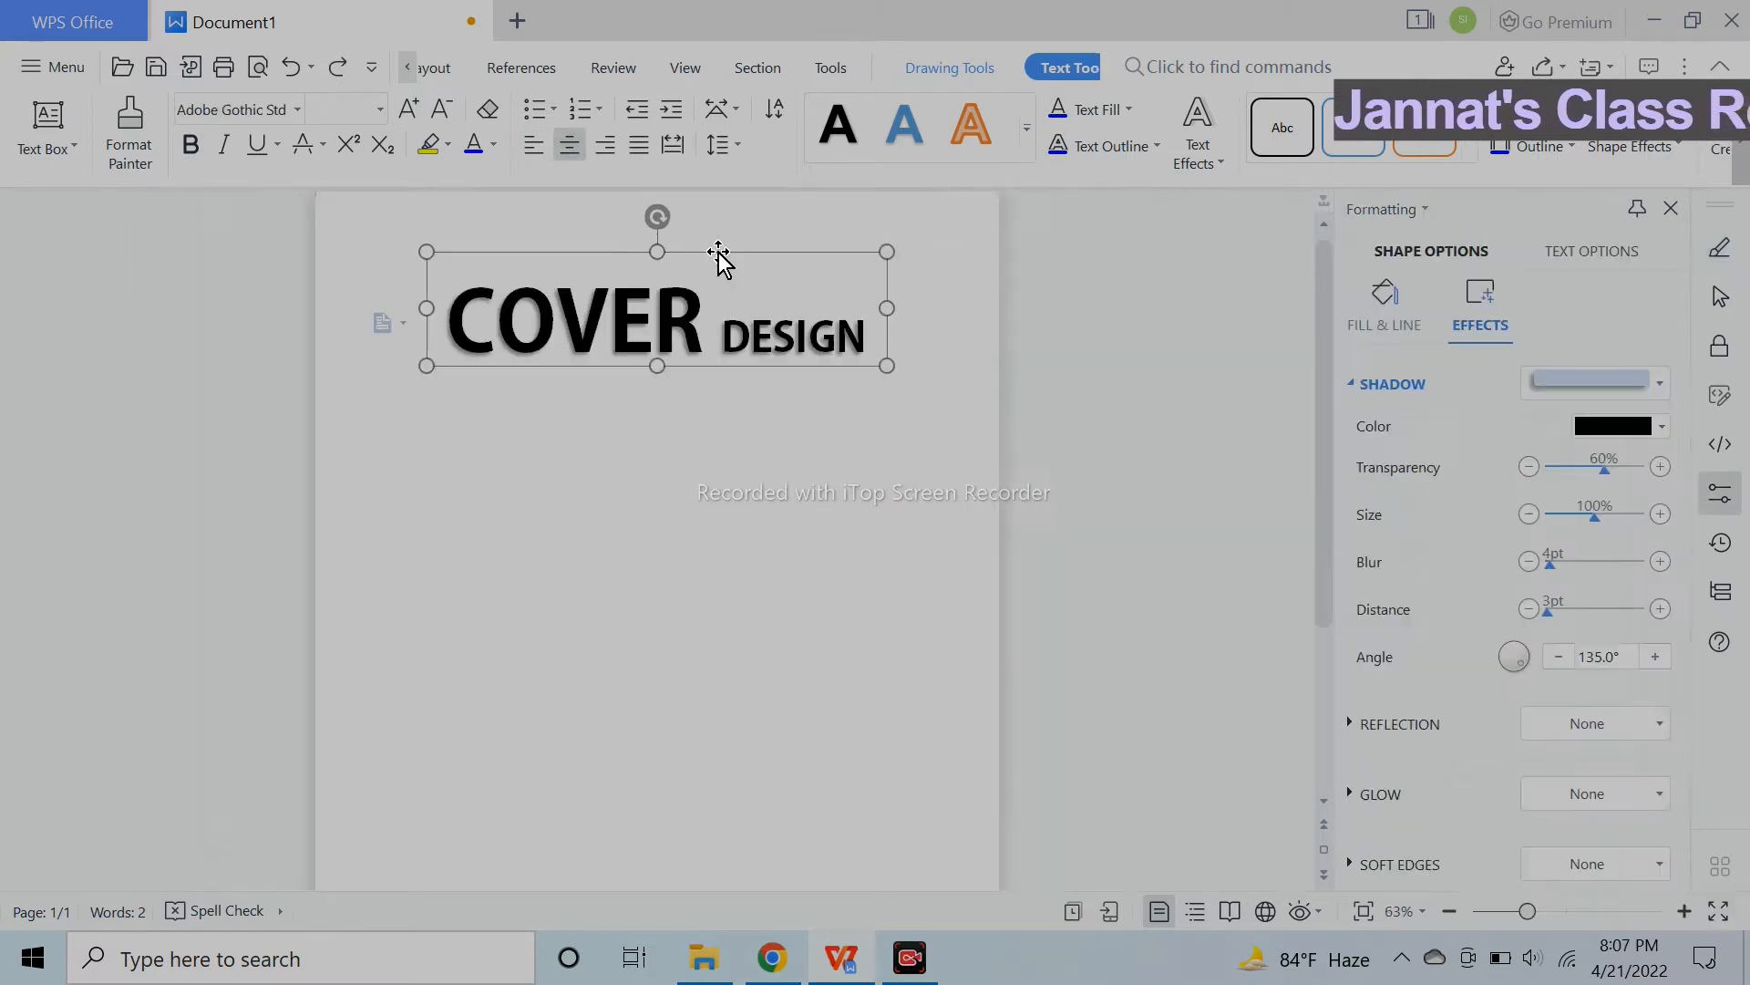
# Move the COVER DESIGN text box lower to free the space near the top of the page.
pyautogui.click(986, 357)
pyautogui.click(843, 338)
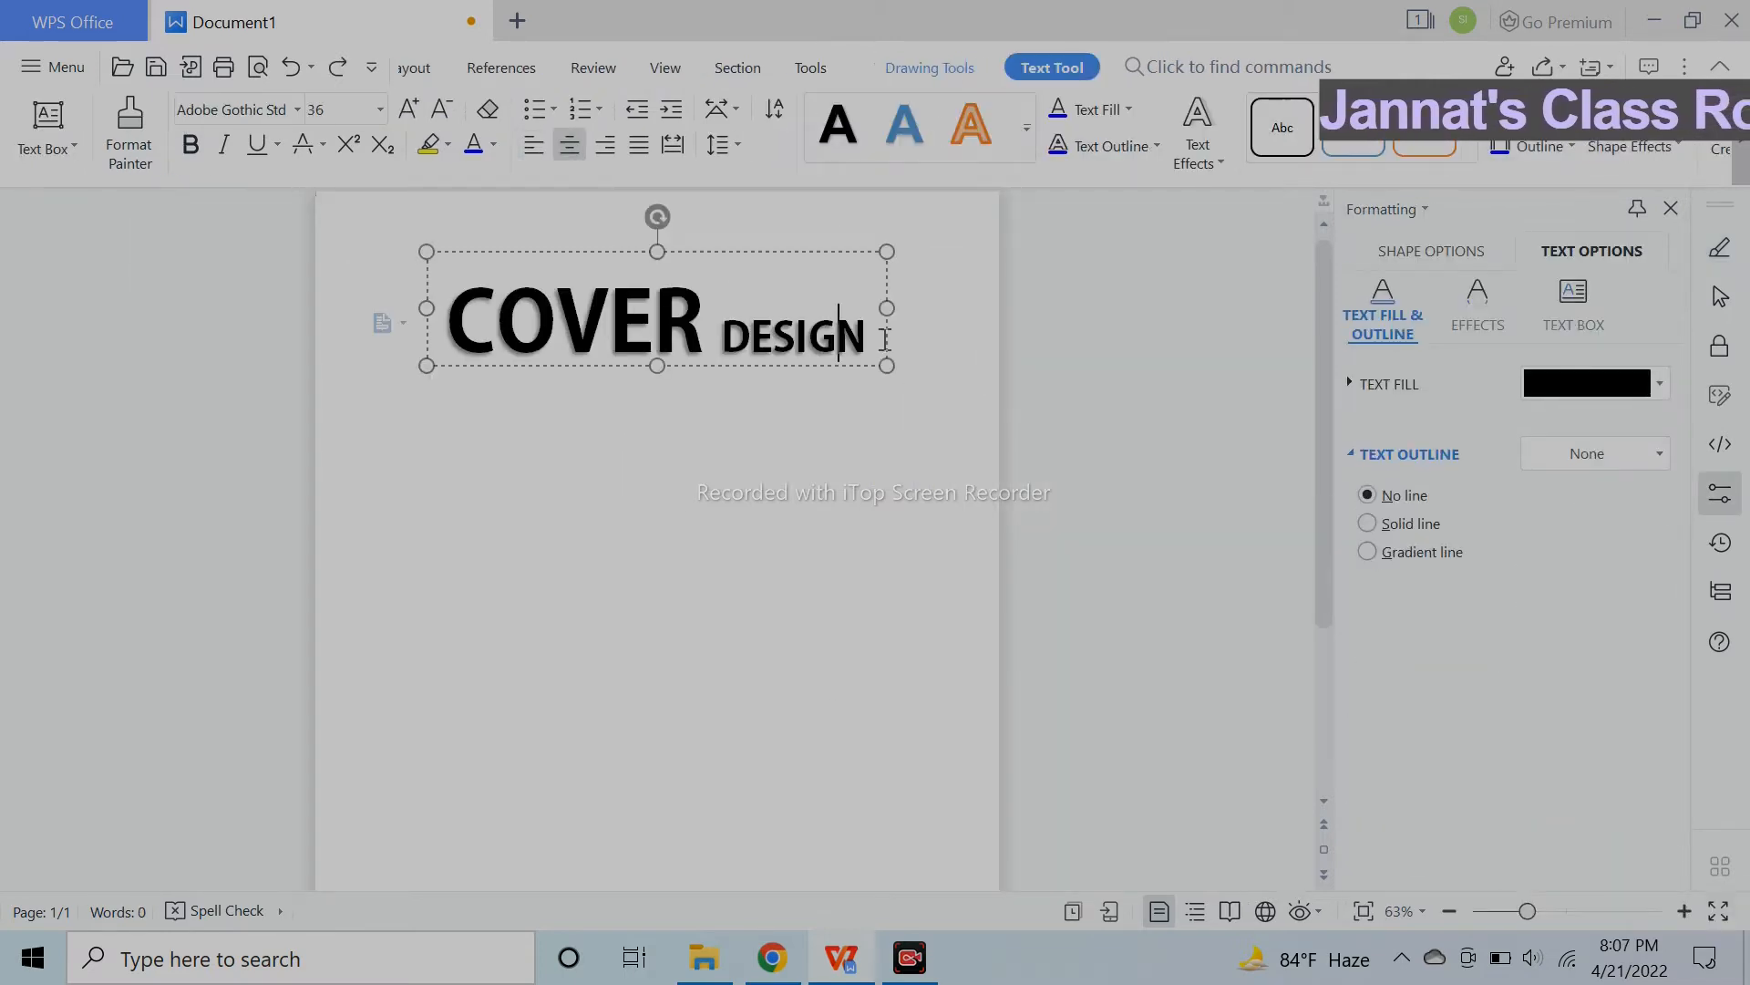
pyautogui.moveTo(781, 253); pyautogui.dragTo(764, 385)
# Draw a wide rectangle above the COVER DESIGN text and shift the text box further down and to the right.
pyautogui.click(453, 68)
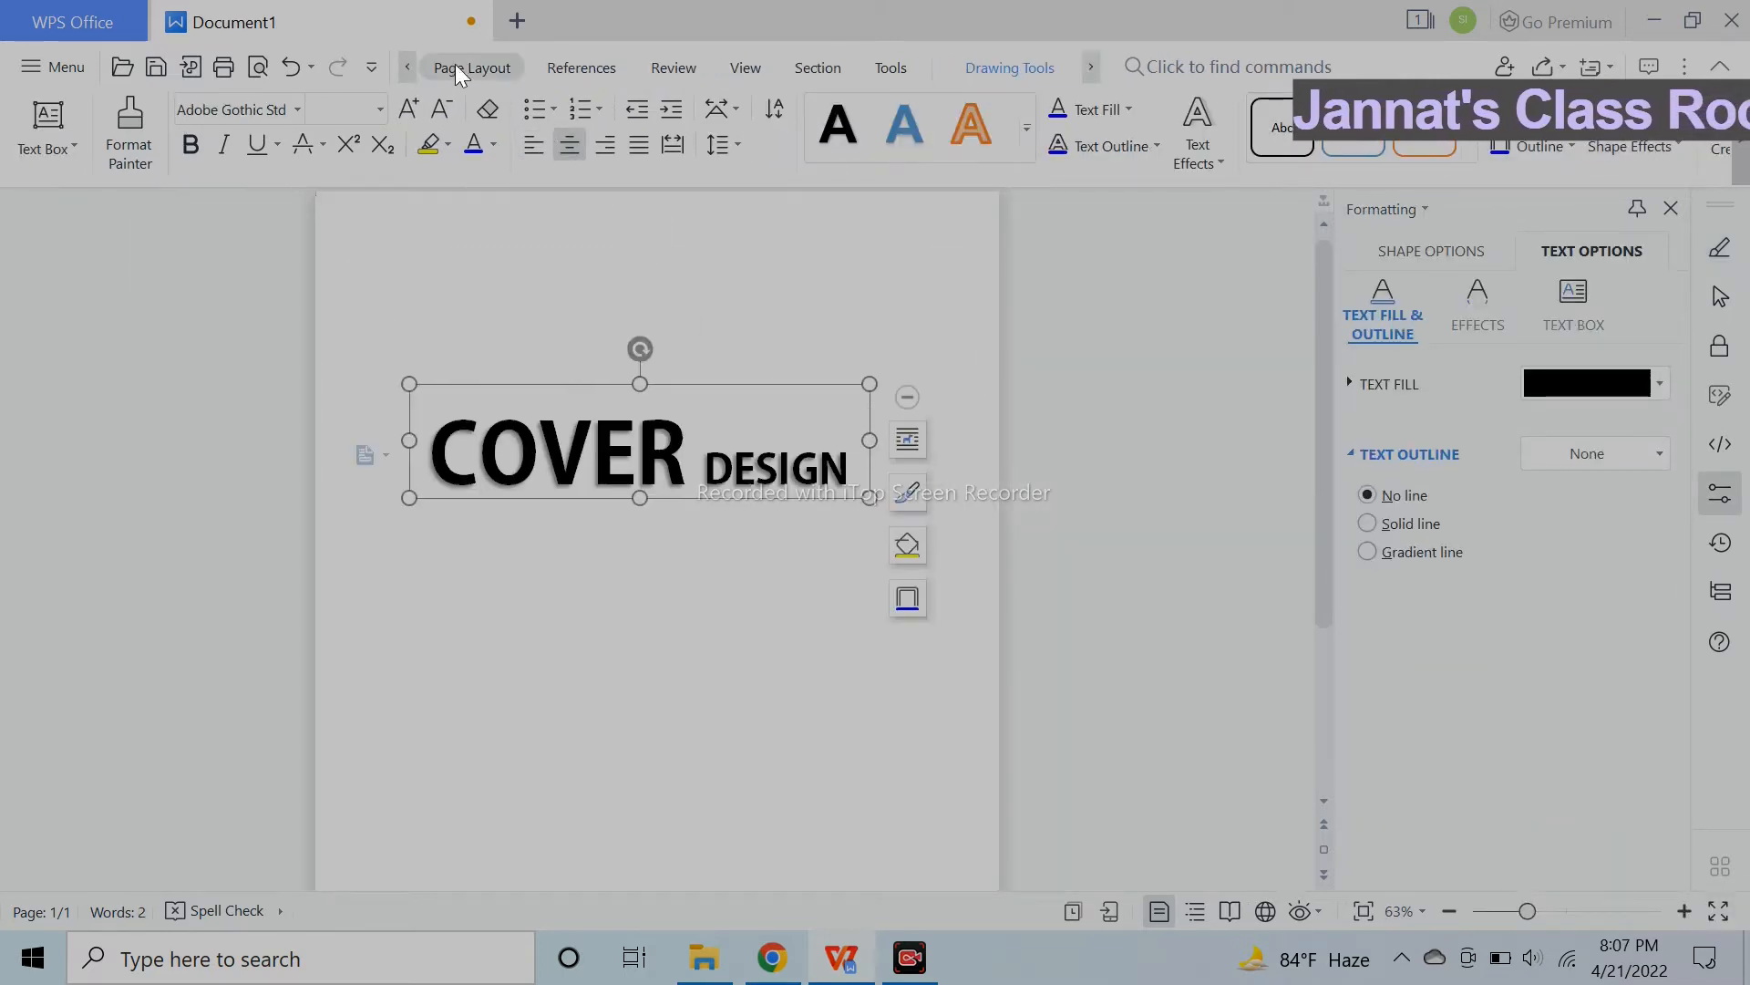
pyautogui.click(441, 66)
pyautogui.click(455, 67)
pyautogui.click(417, 132)
pyautogui.click(492, 169)
pyautogui.moveTo(448, 259); pyautogui.dragTo(896, 376)
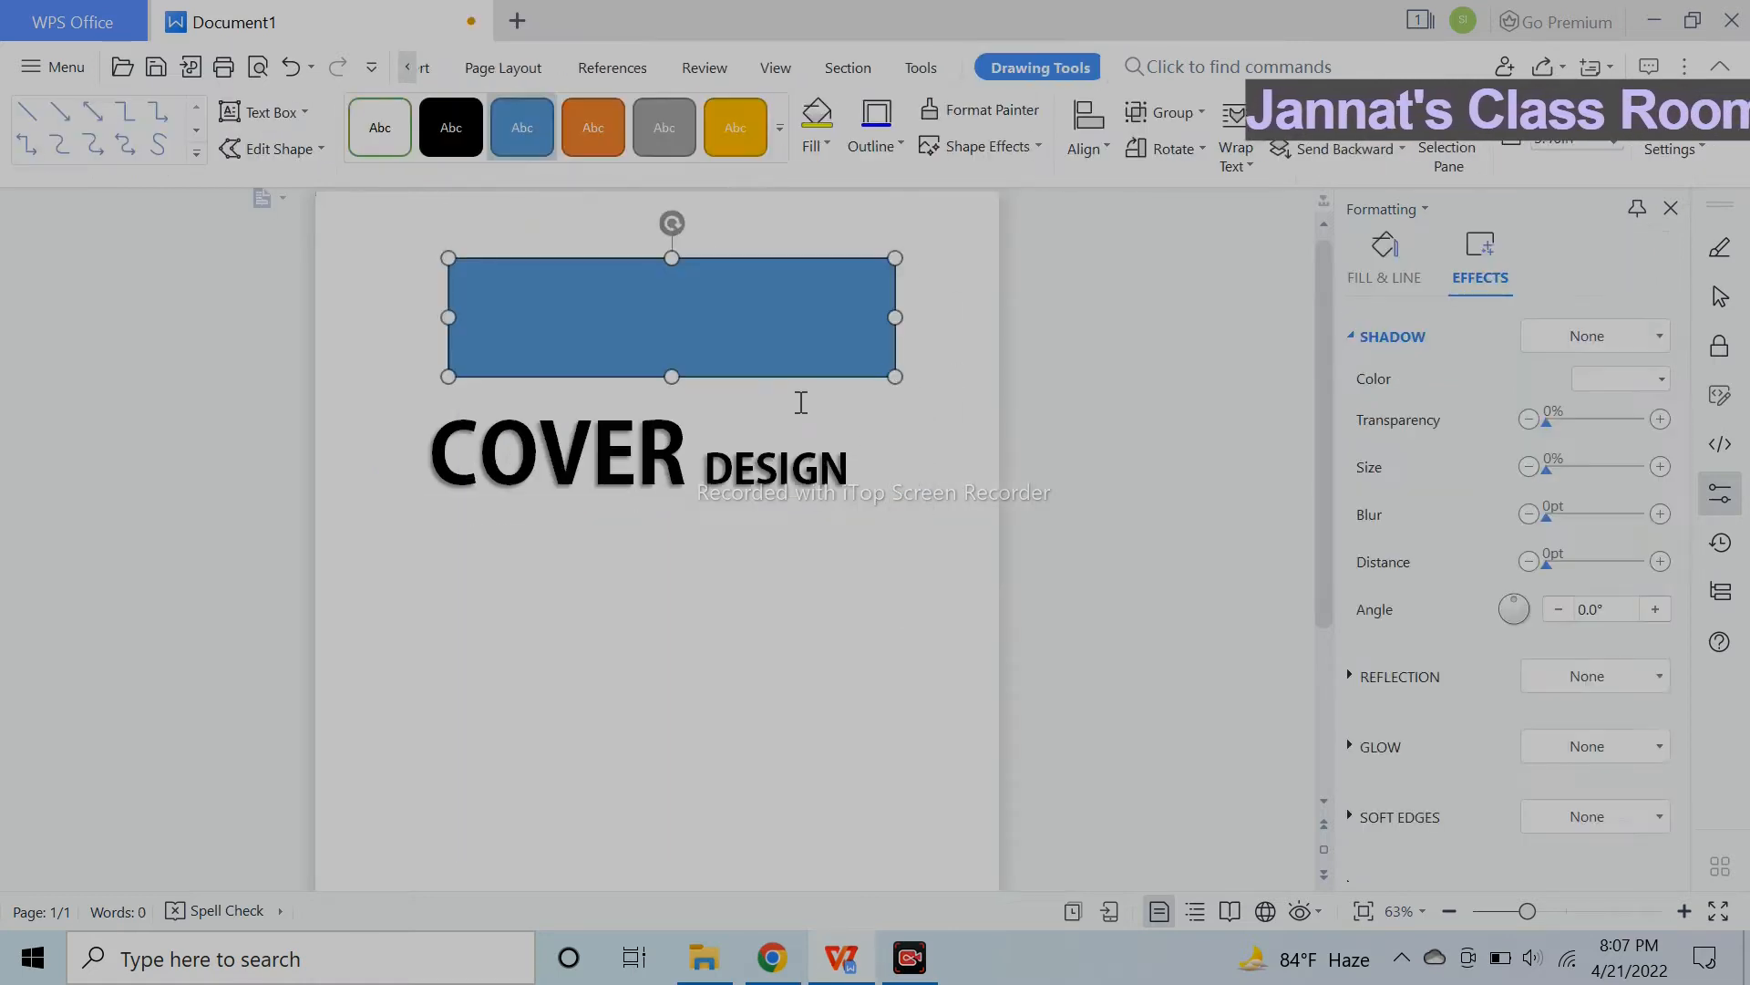
pyautogui.click(785, 390)
pyautogui.moveTo(785, 391); pyautogui.dragTo(846, 486)
# Give the rectangle a light grey outer shadow offset downward, with 36% transparency, 105% size and 26 pt blur.
pyautogui.click(857, 356)
pyautogui.click(1561, 335)
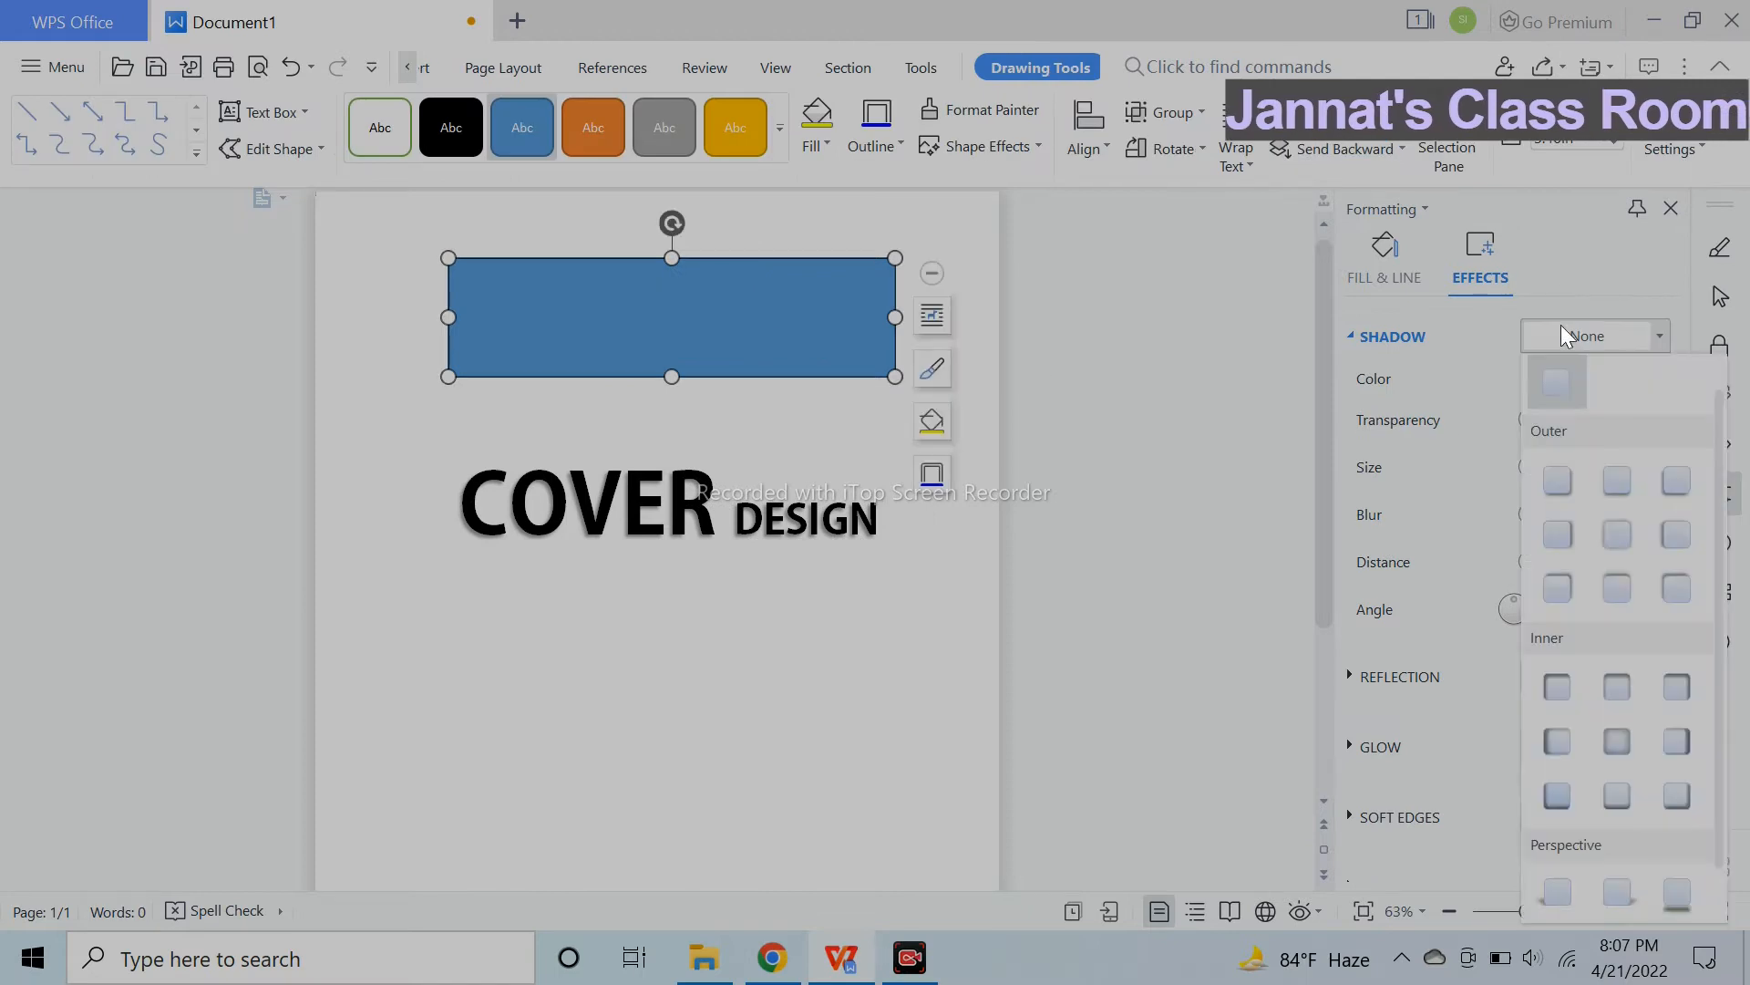
pyautogui.click(1617, 481)
pyautogui.moveTo(1553, 518); pyautogui.dragTo(1597, 474)
pyautogui.click(1590, 468)
pyautogui.click(1632, 379)
pyautogui.click(1525, 457)
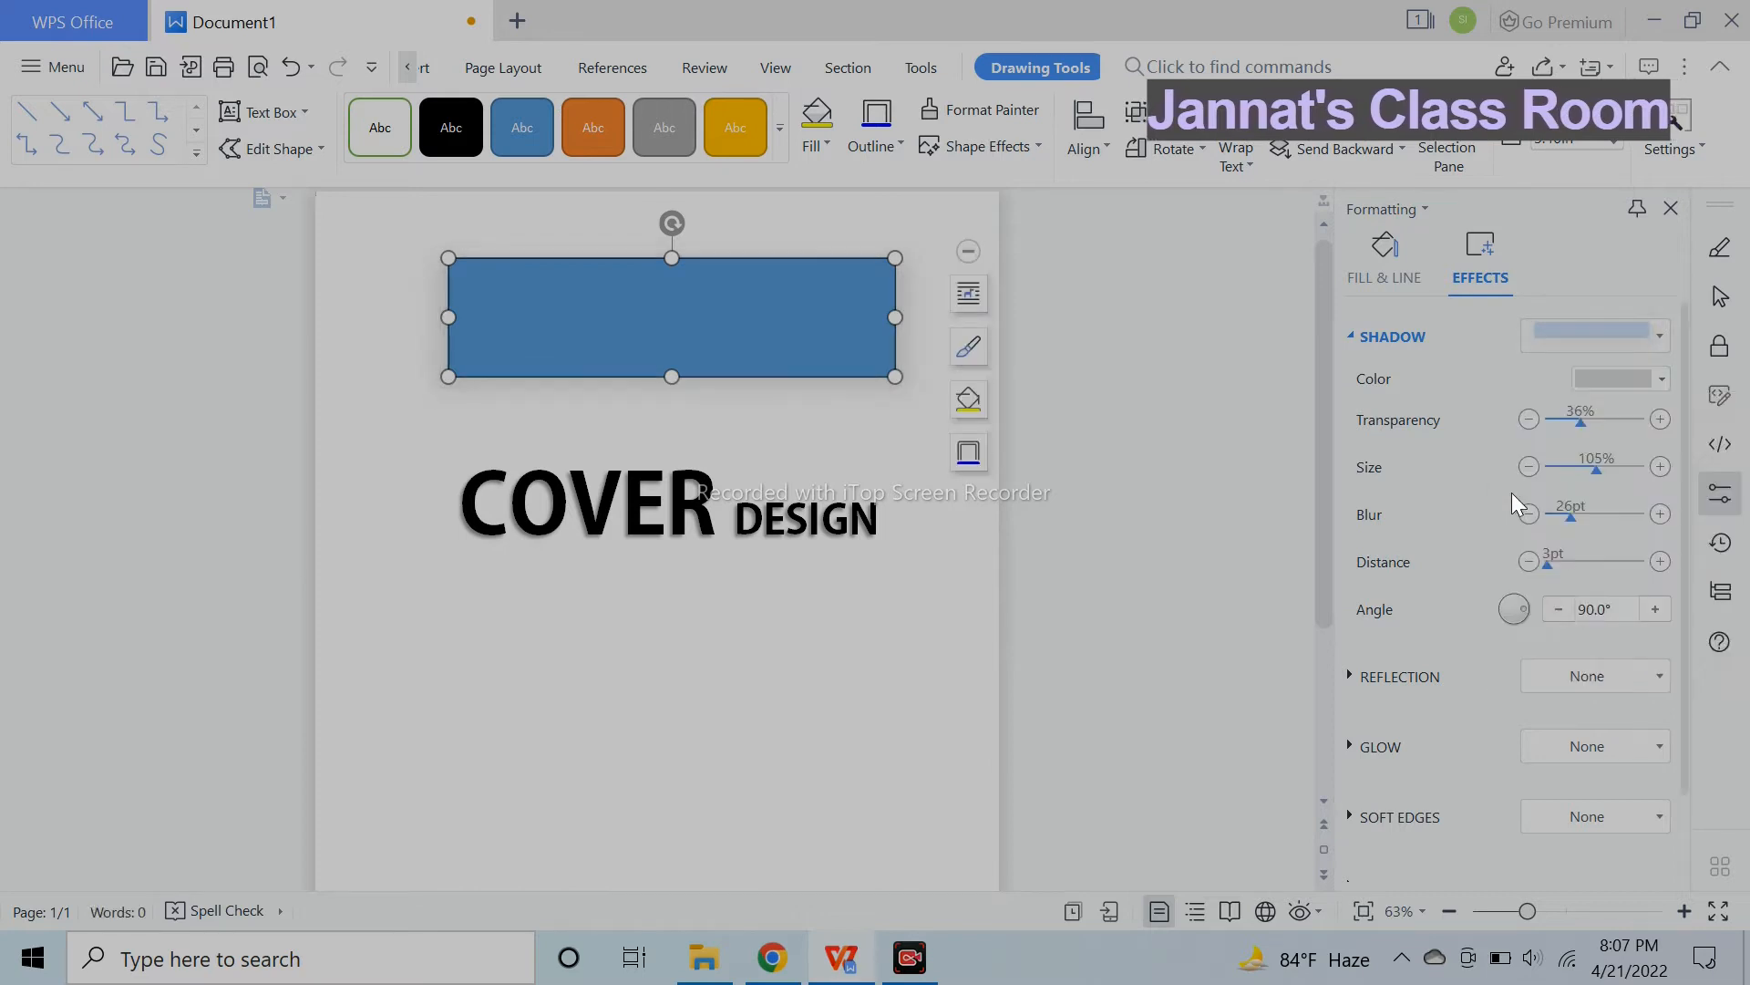
# Change the rectangle's shadow colour to a darker grey, its distance to 0 pt and its blur to 11 pt.
pyautogui.click(1636, 381)
pyautogui.click(1531, 547)
pyautogui.click(1528, 563)
pyautogui.click(1528, 518)
pyautogui.click(1528, 516)
pyautogui.click(1528, 516)
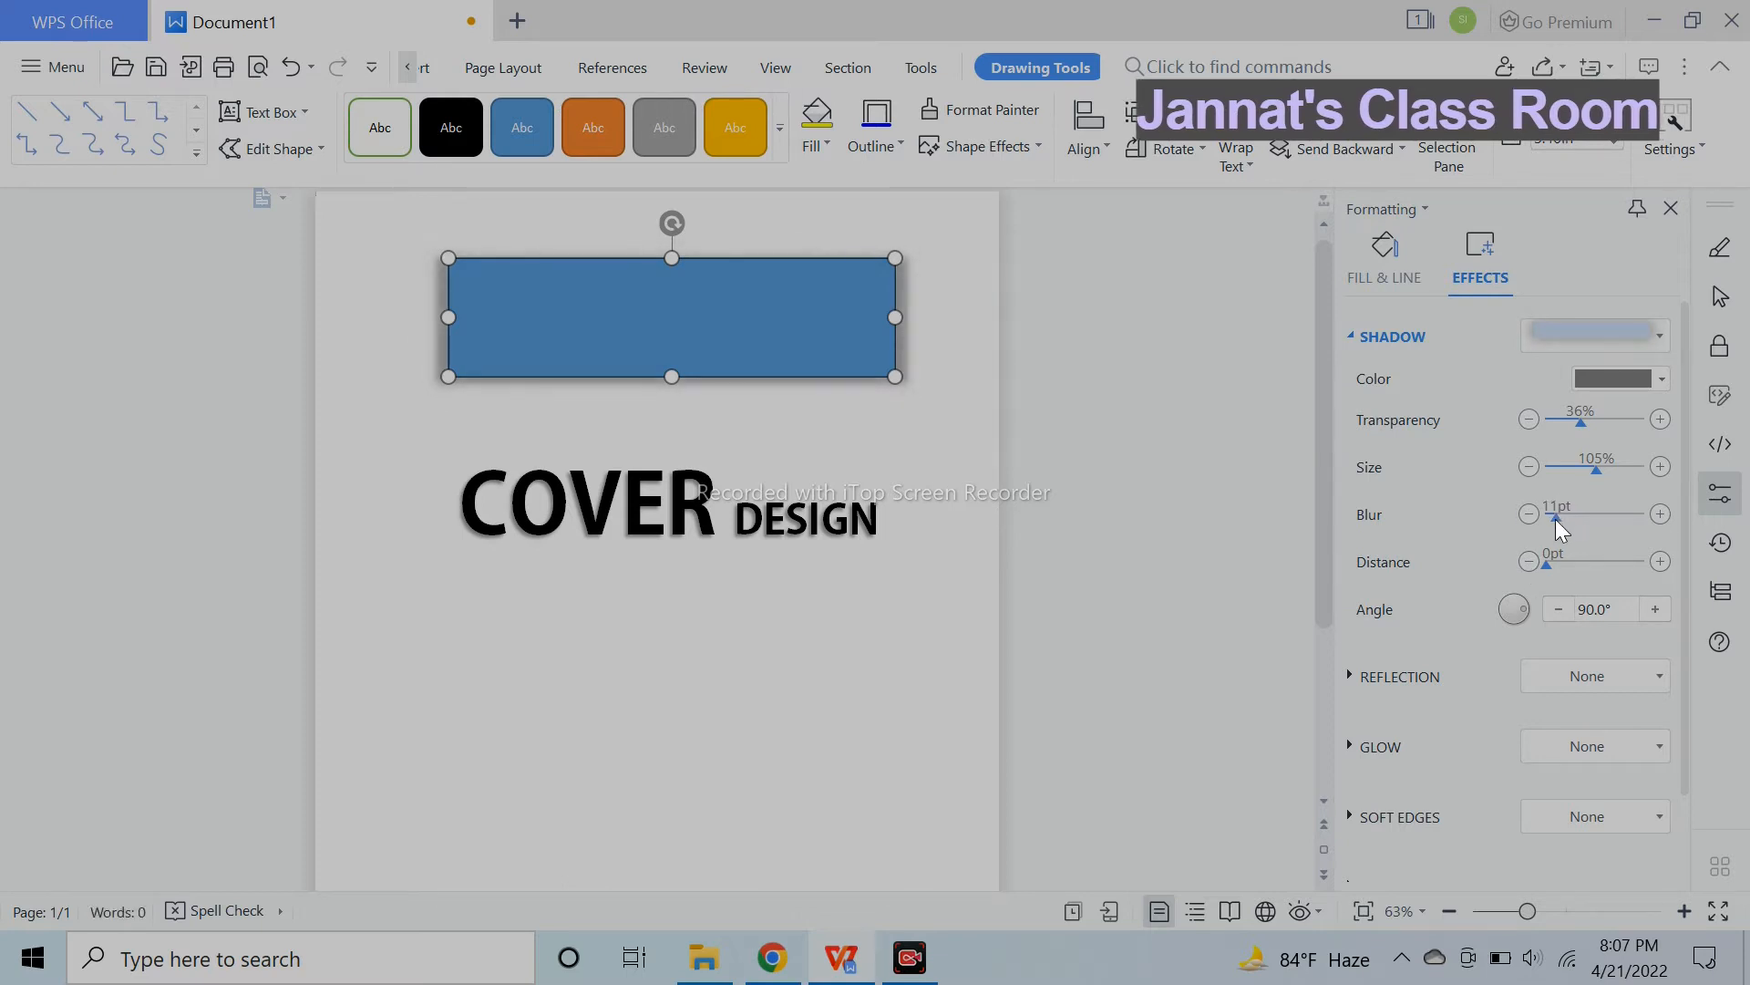
# Refine the rectangle's shadow to 35% transparency, 103% size, 28 pt blur and 13 pt distance.
pyautogui.moveTo(1597, 470); pyautogui.dragTo(1594, 472)
pyautogui.click(1661, 467)
pyautogui.click(1584, 423)
pyautogui.moveTo(1585, 423); pyautogui.dragTo(1594, 472)
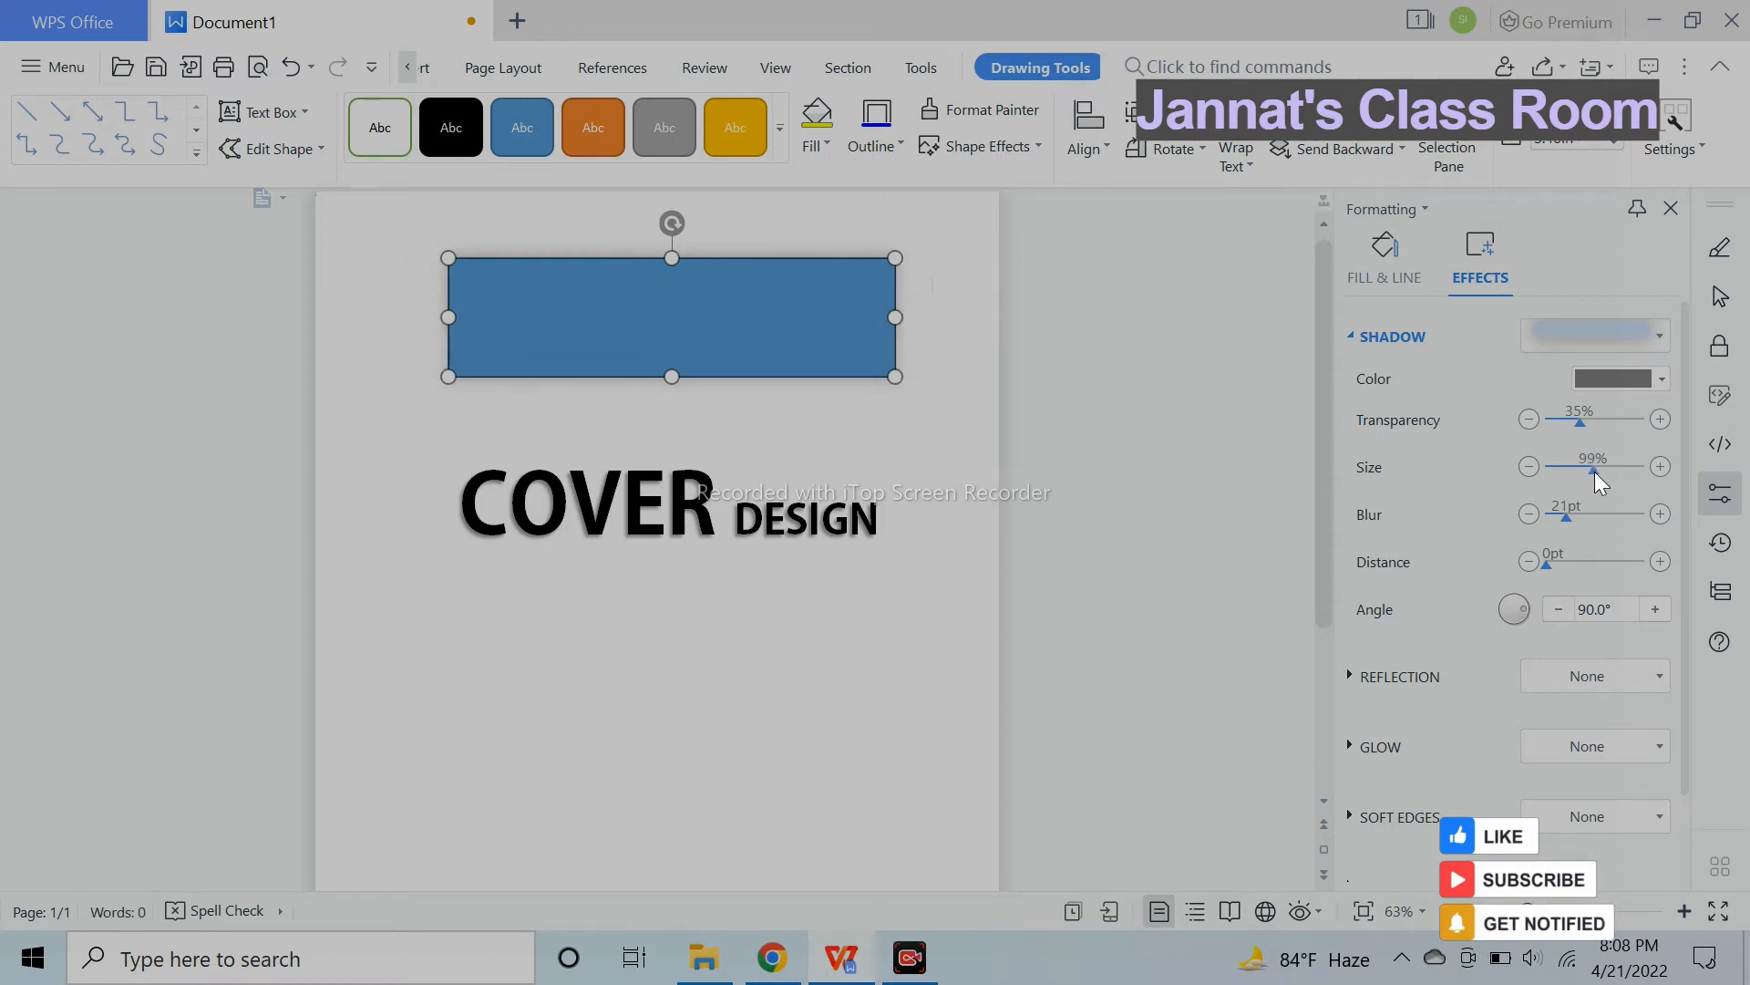
pyautogui.click(1529, 468)
pyautogui.moveTo(1565, 517); pyautogui.dragTo(1554, 567)
pyautogui.click(1311, 549)
# Try the rectangle with no fill and no line, and undo both changes.
pyautogui.click(821, 329)
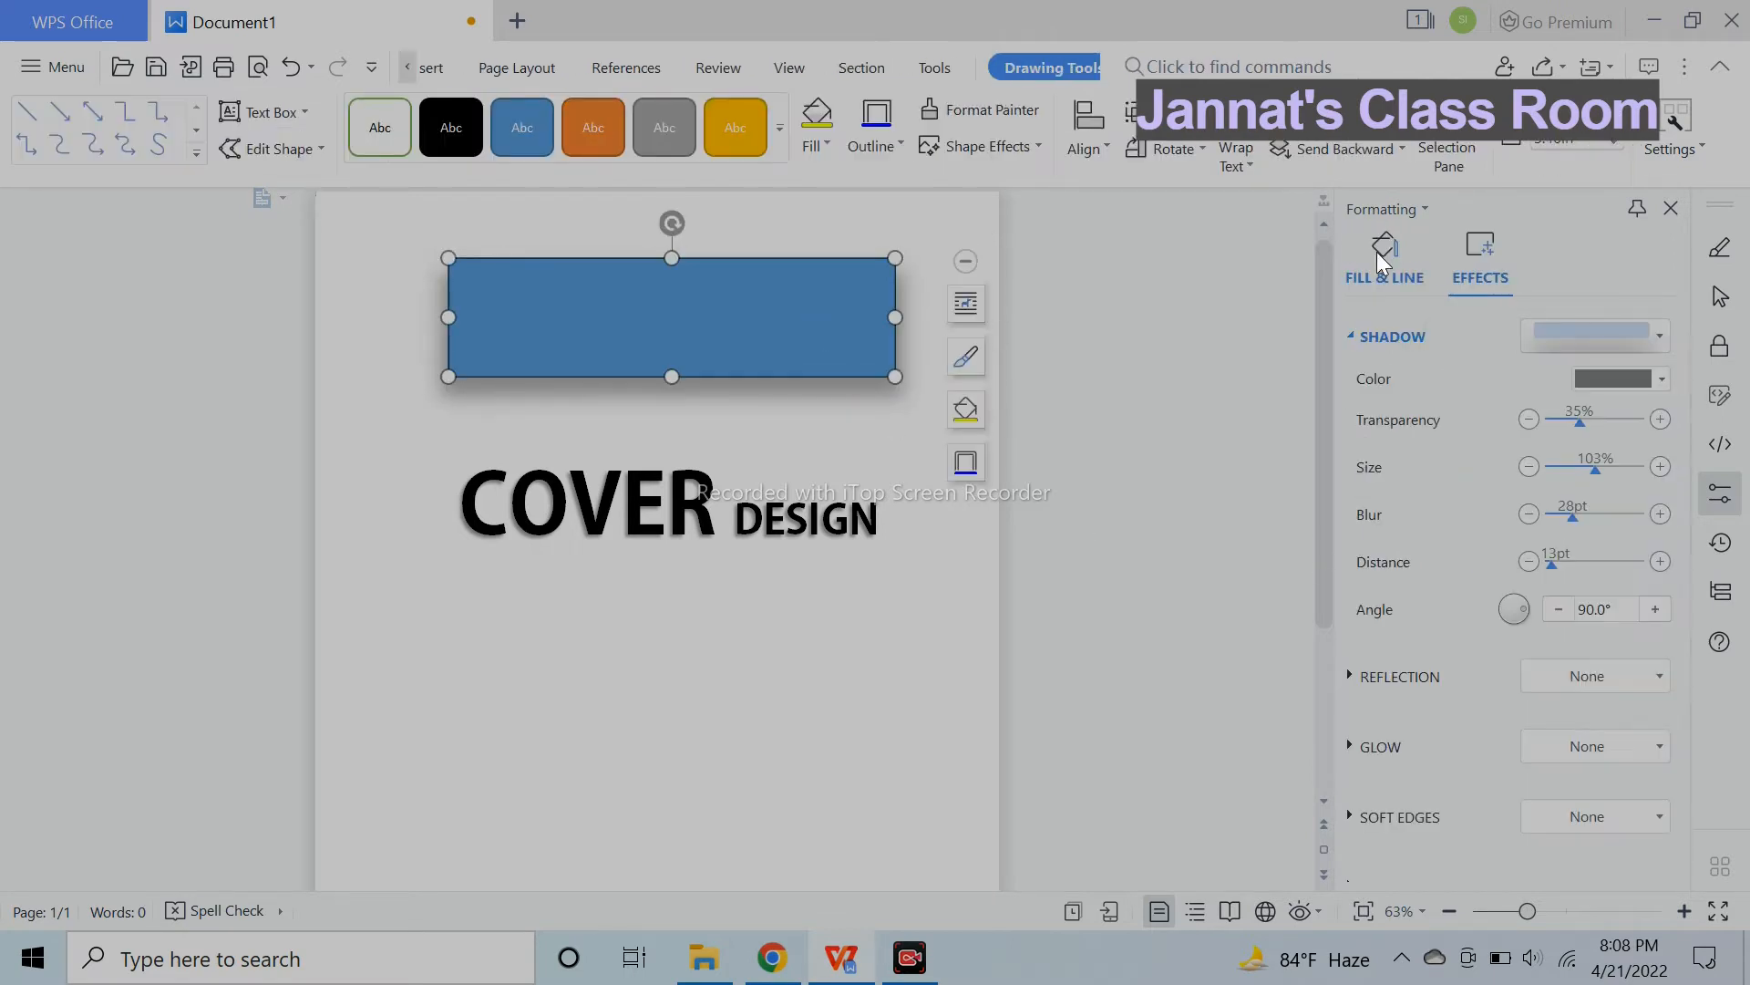
pyautogui.click(1385, 245)
pyautogui.click(1419, 376)
pyautogui.click(1405, 591)
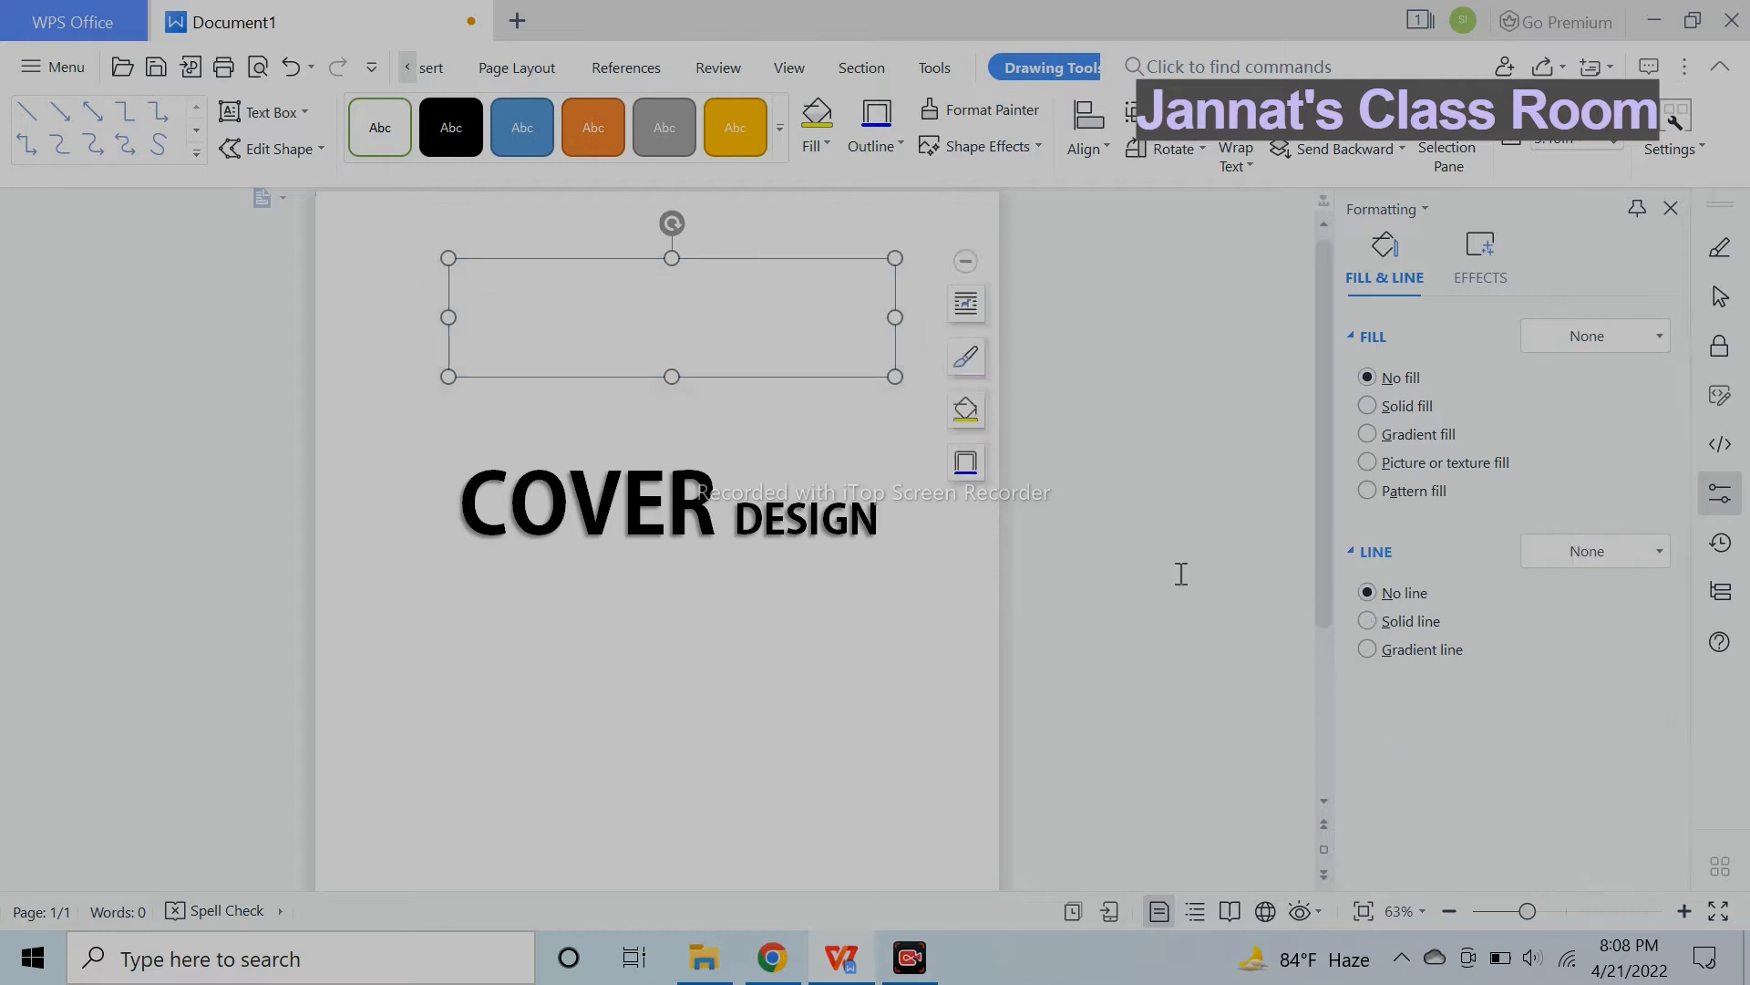
pyautogui.click(899, 571)
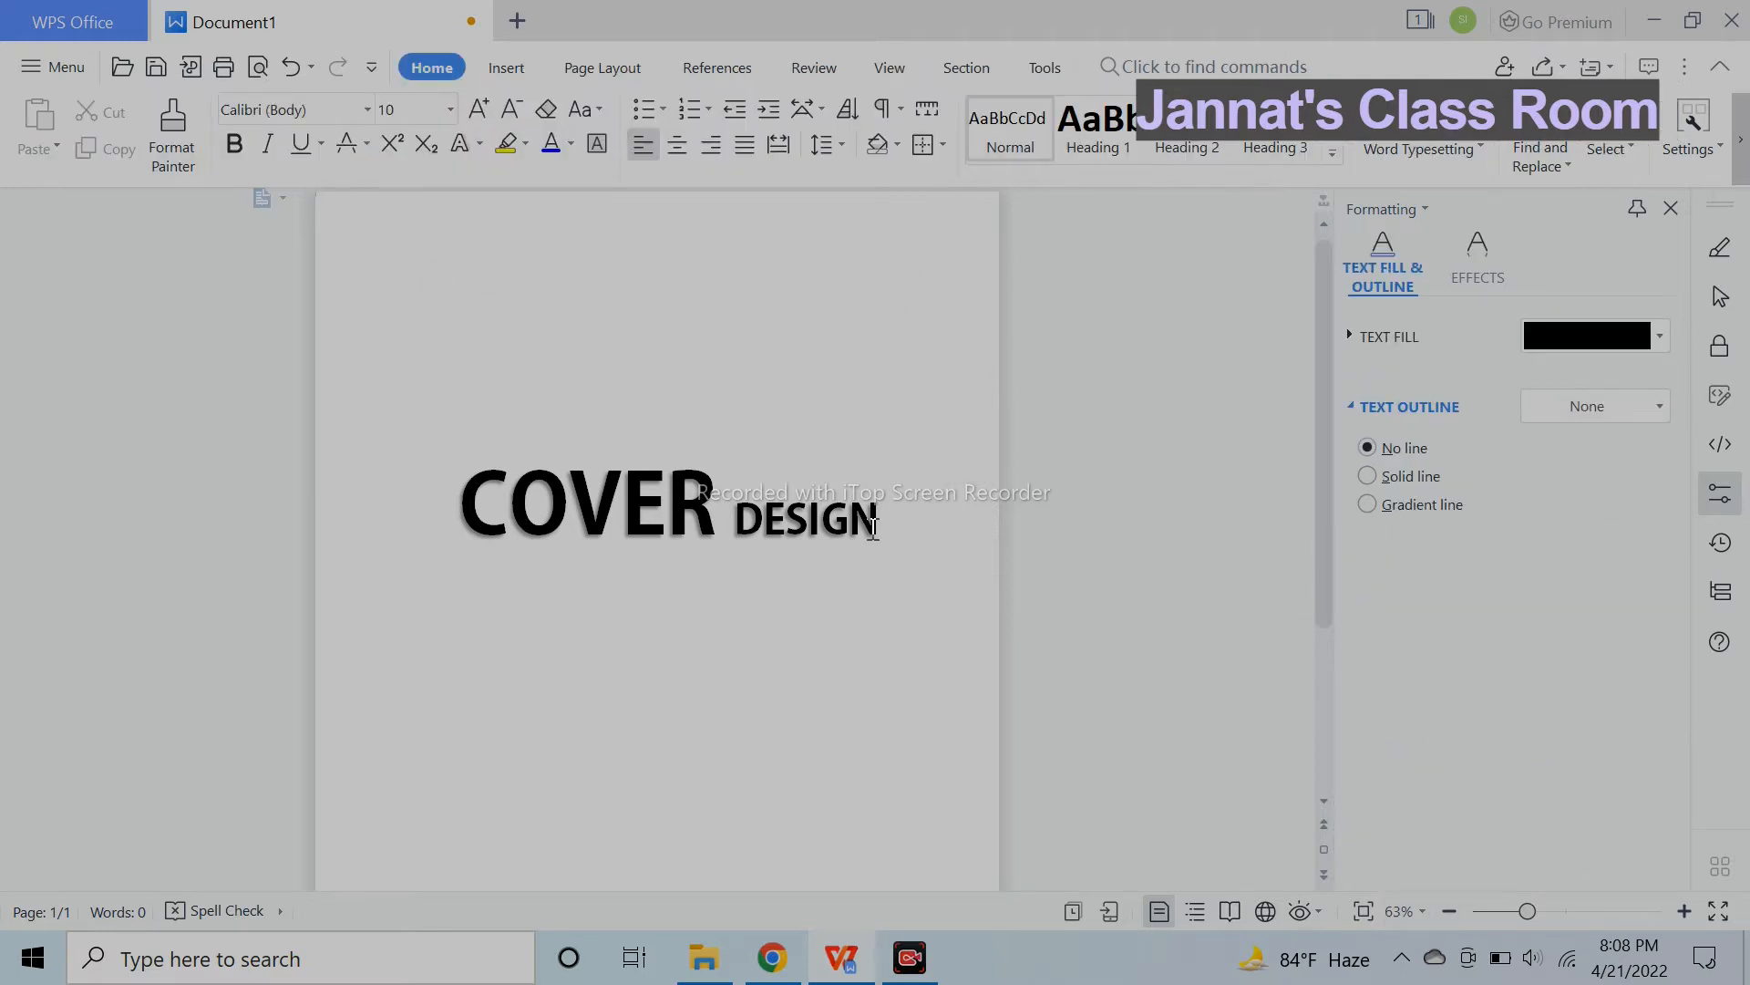
pyautogui.click(292, 73)
pyautogui.click(292, 73)
# Move the COVER DESIGN text box onto the blue rectangle and send the rectangle behind the text.
pyautogui.click(674, 453)
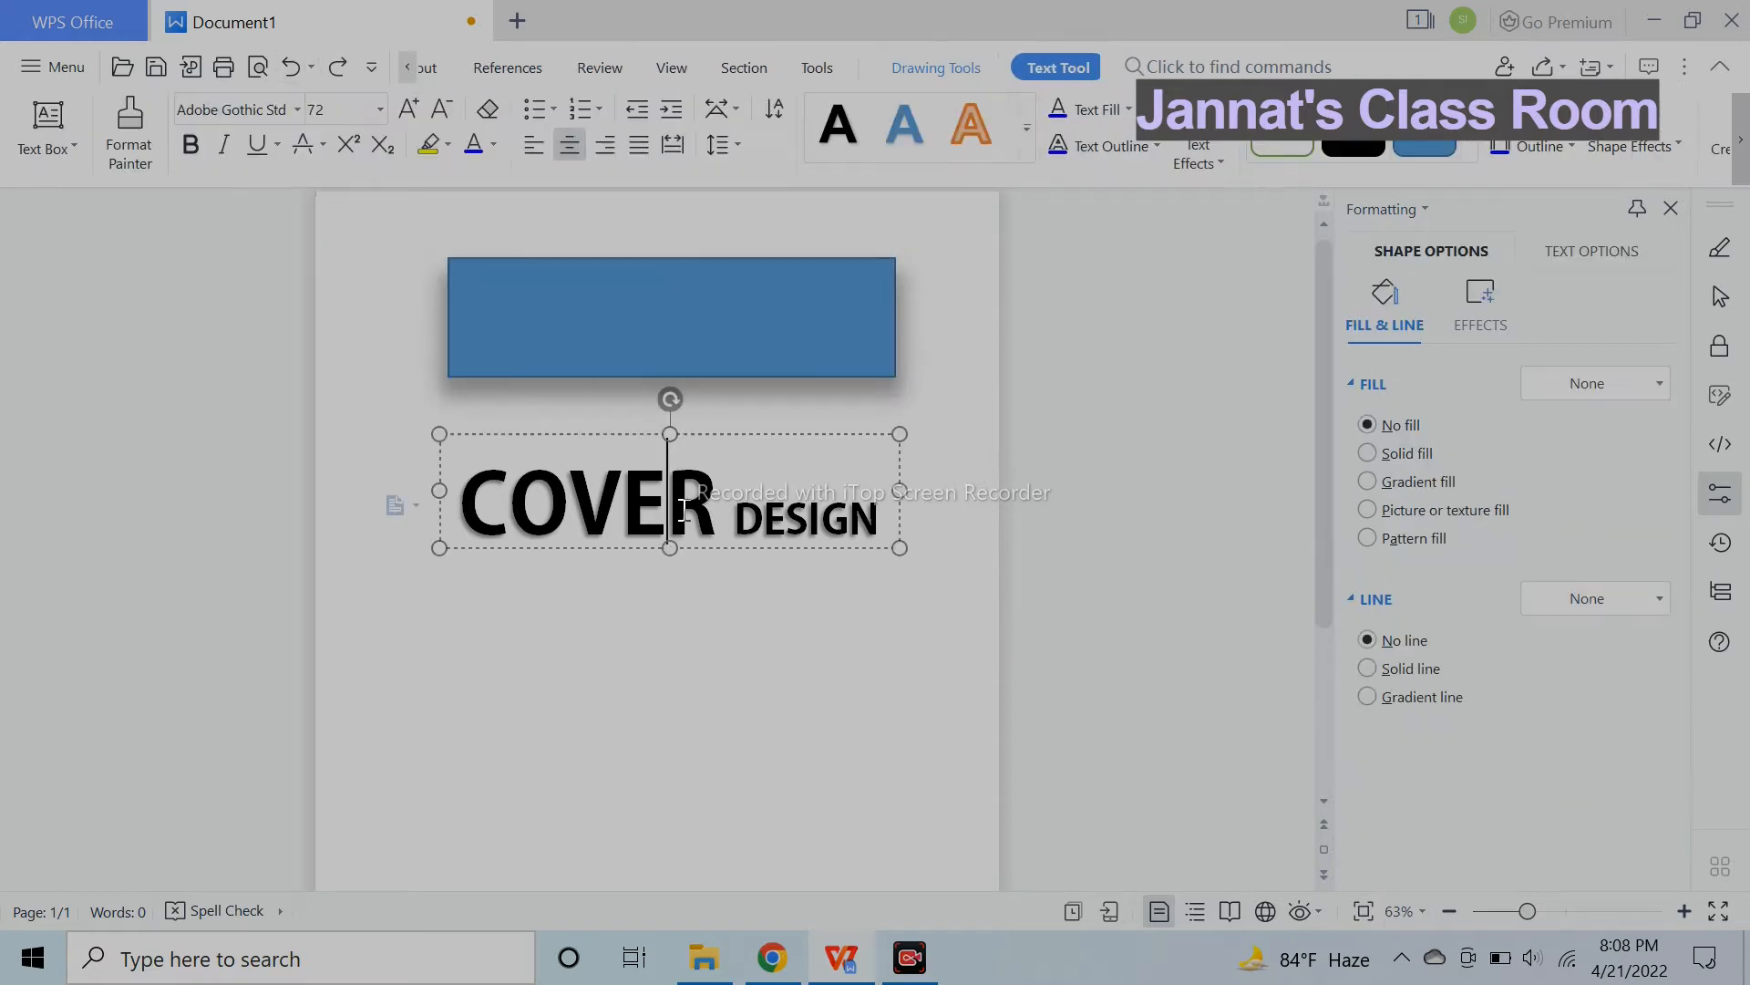
pyautogui.moveTo(816, 271); pyautogui.dragTo(799, 265)
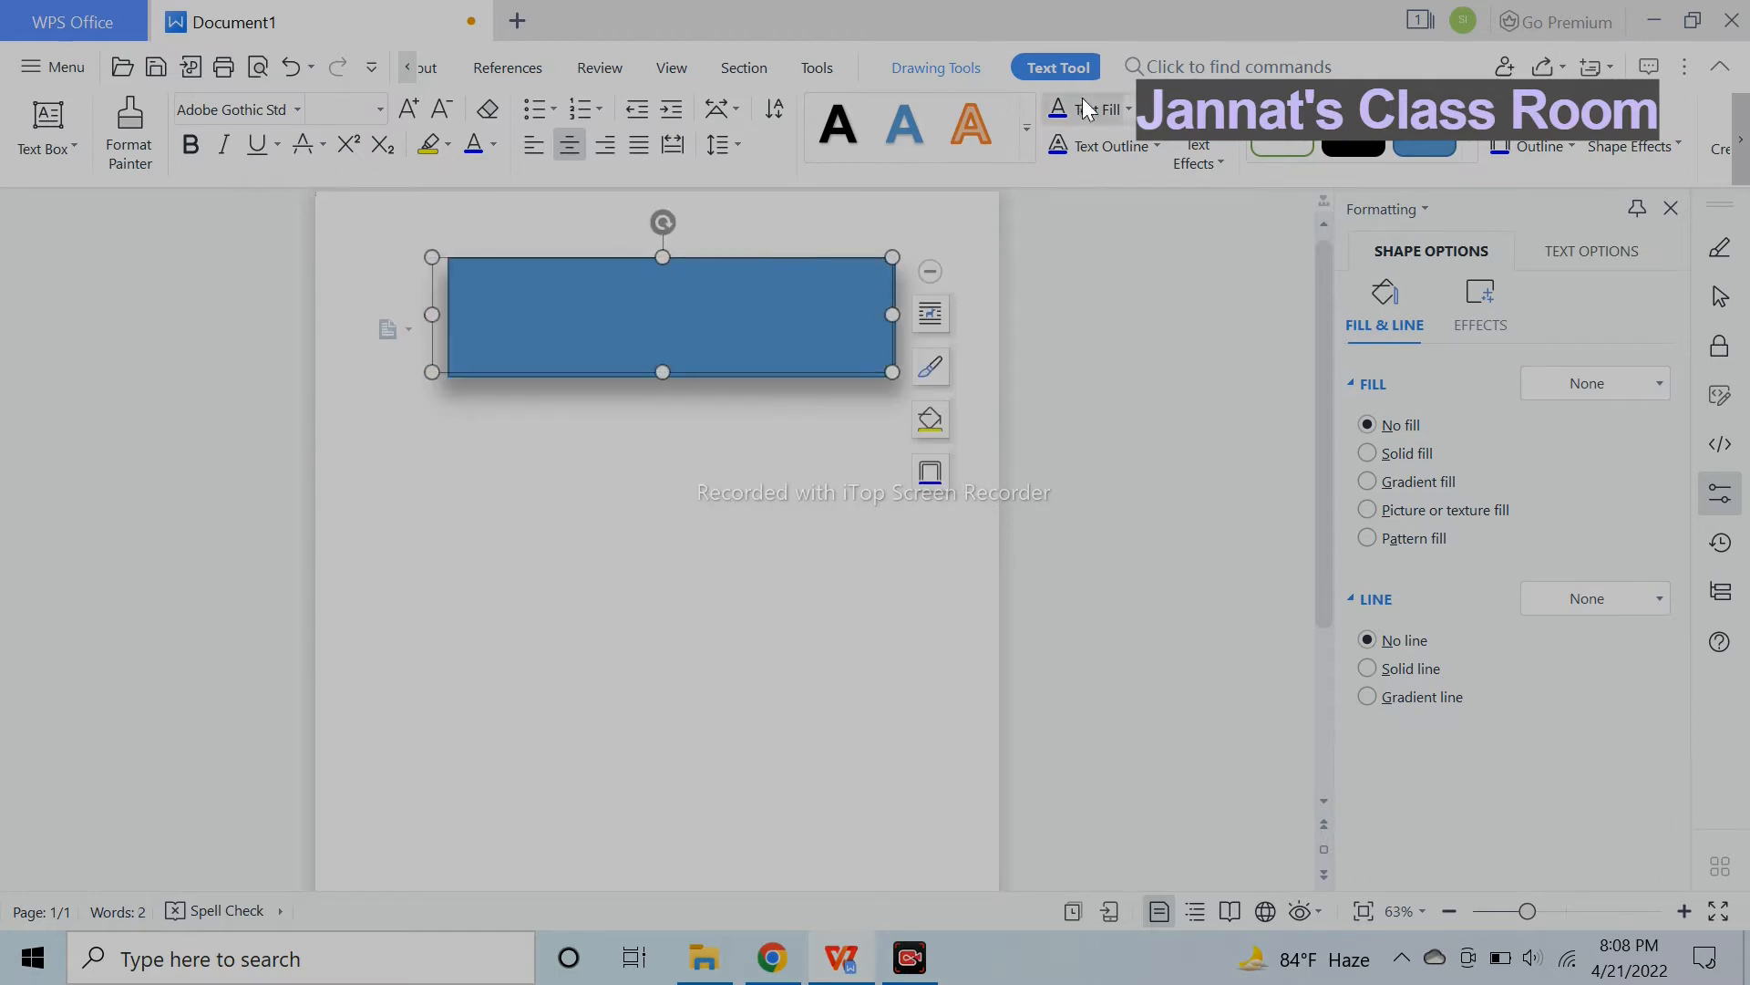
pyautogui.click(834, 342)
pyautogui.click(1359, 150)
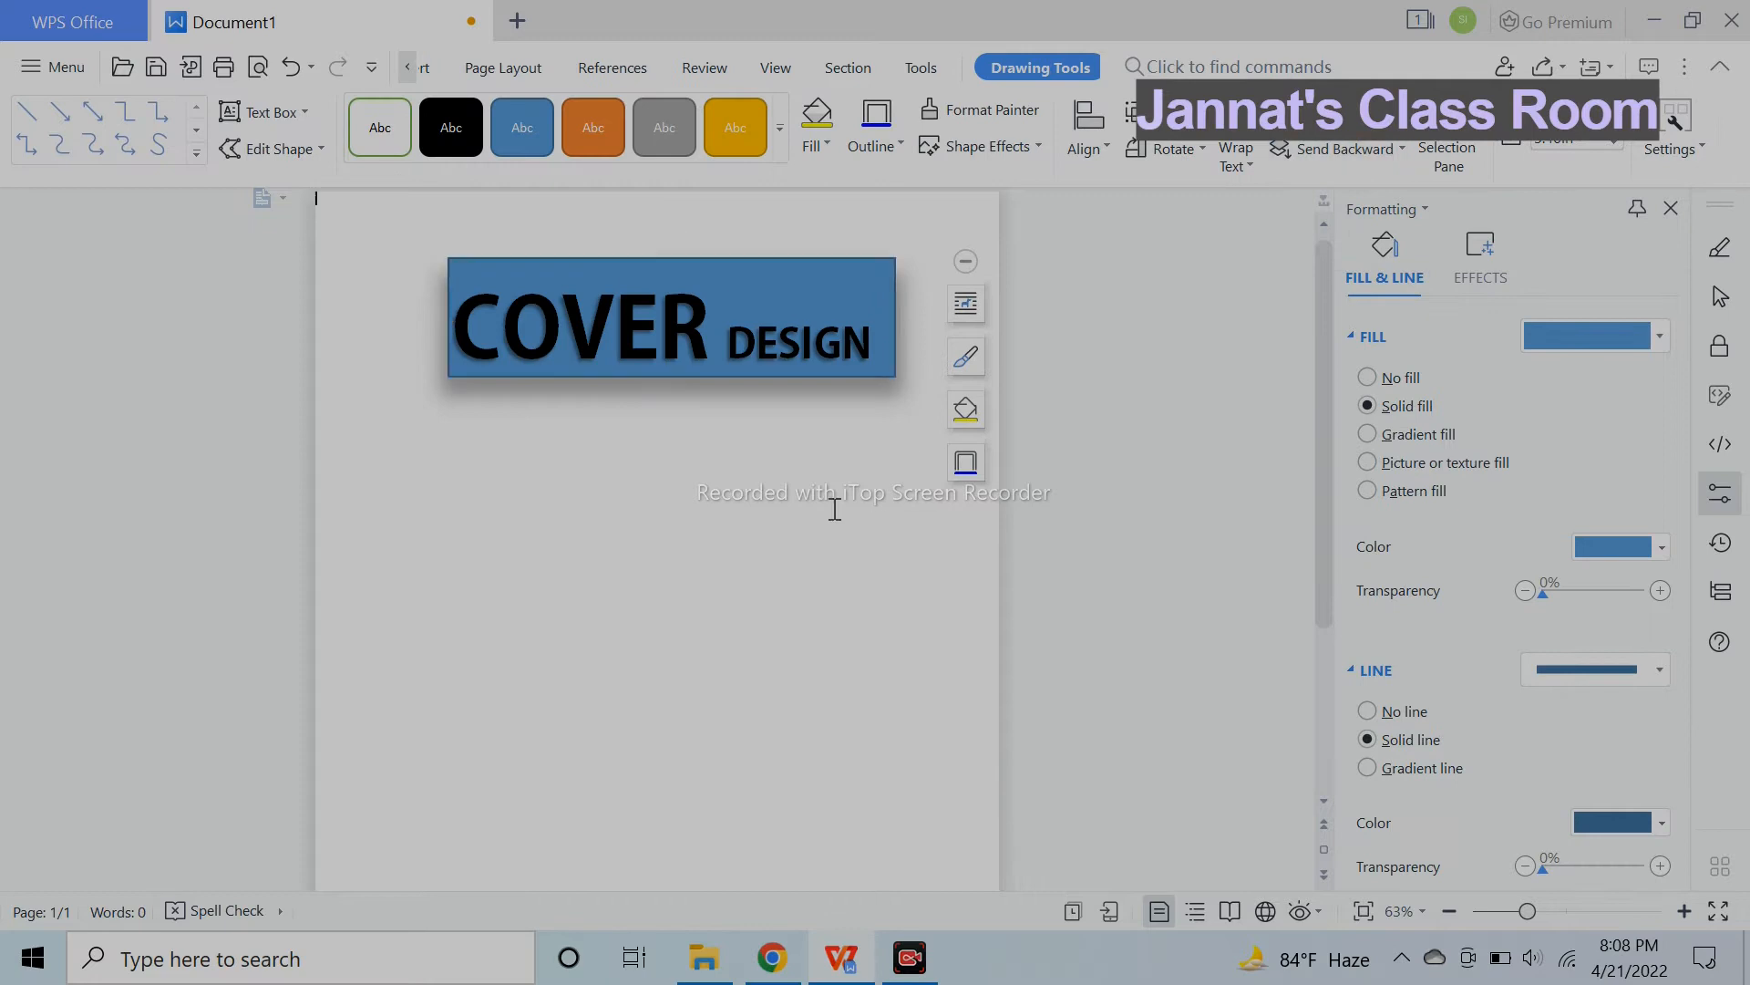
# Nudge the COVER DESIGN text box until the title is centred within the blue rectangle.
pyautogui.click(780, 364)
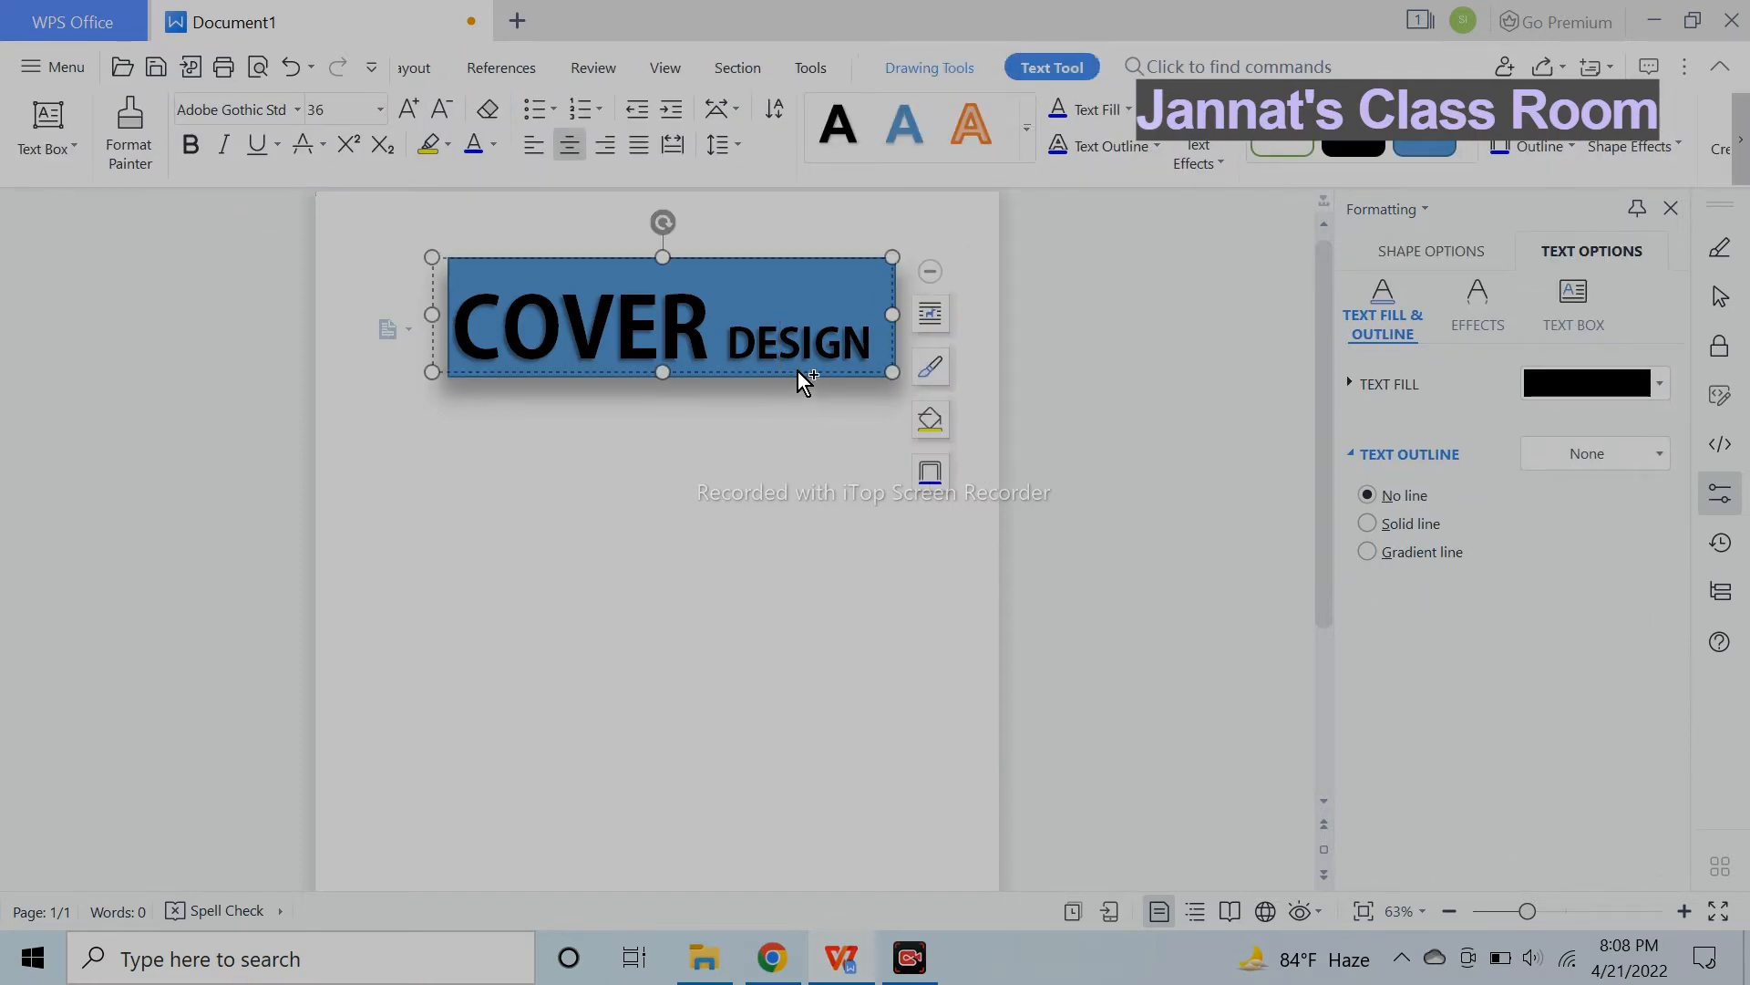
pyautogui.click(874, 259)
pyautogui.click(874, 259)
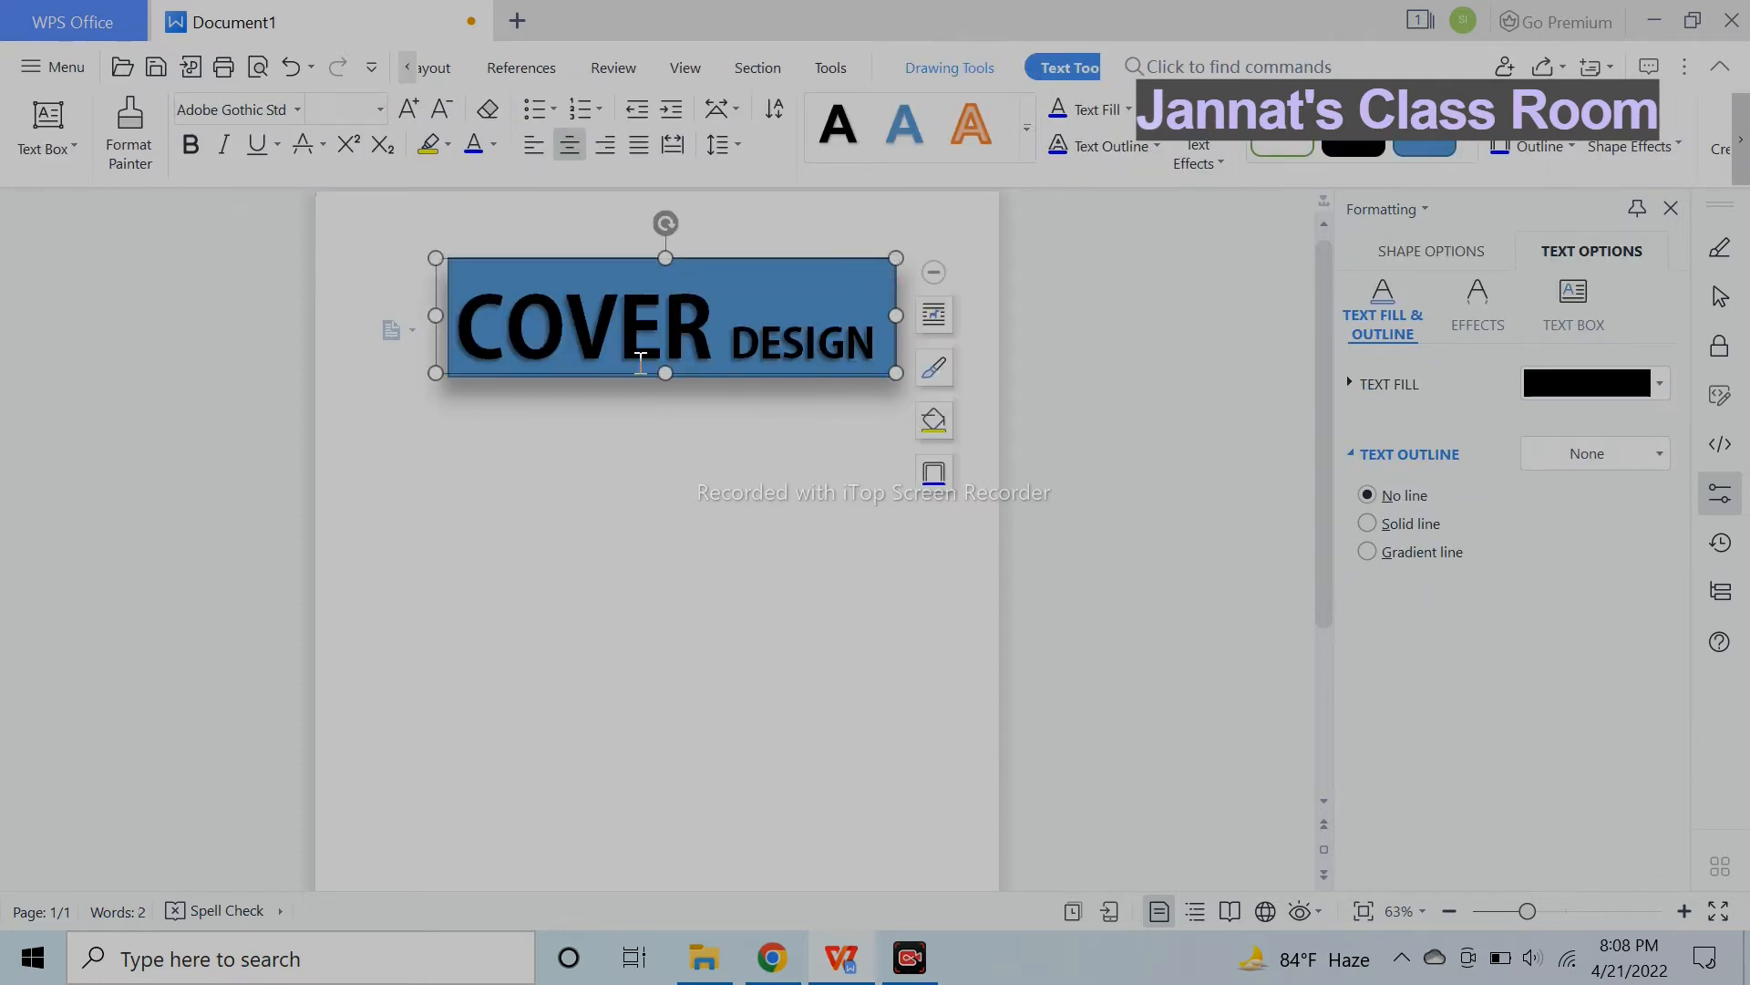
pyautogui.moveTo(713, 257); pyautogui.dragTo(724, 253)
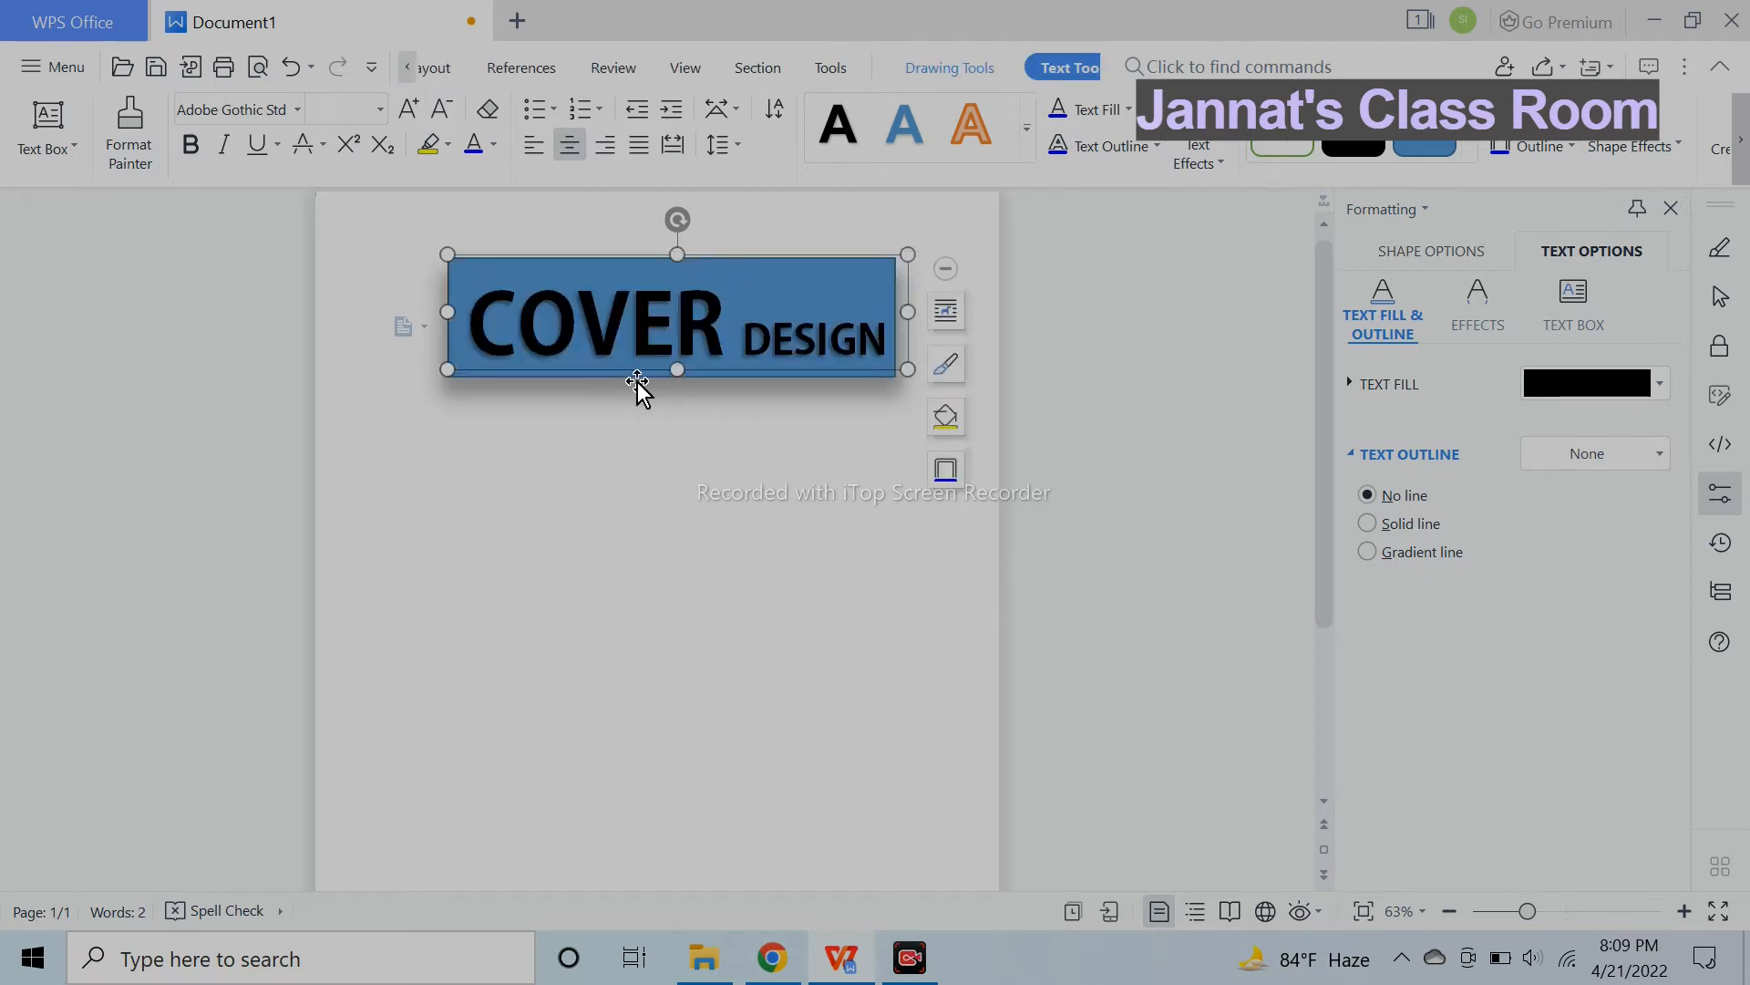
pyautogui.keyDown('ctrl'); pyautogui.click(638, 381); pyautogui.keyUp('ctrl')
pyautogui.click(653, 372)
pyautogui.click(821, 298)
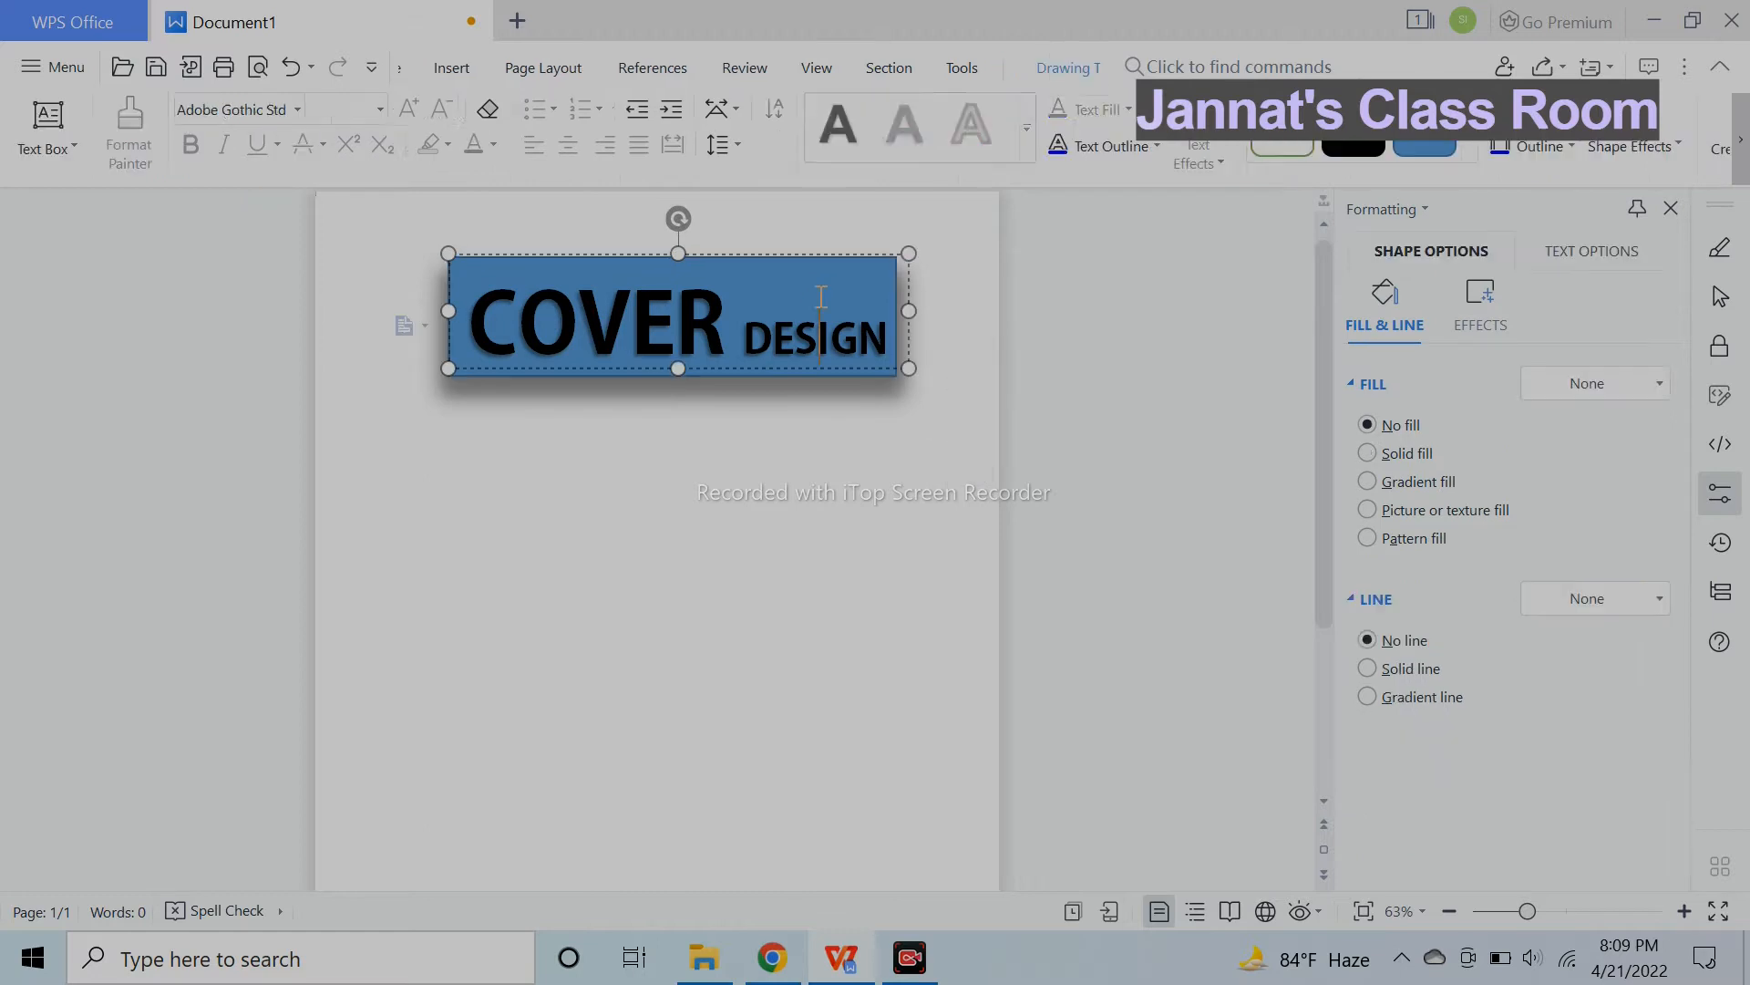
pyautogui.moveTo(827, 267); pyautogui.dragTo(832, 234)
pyautogui.keyDown('ctrl'); pyautogui.click(789, 372); pyautogui.keyUp('ctrl')
pyautogui.click(951, 289)
pyautogui.moveTo(767, 336); pyautogui.dragTo(757, 364)
pyautogui.click(990, 391)
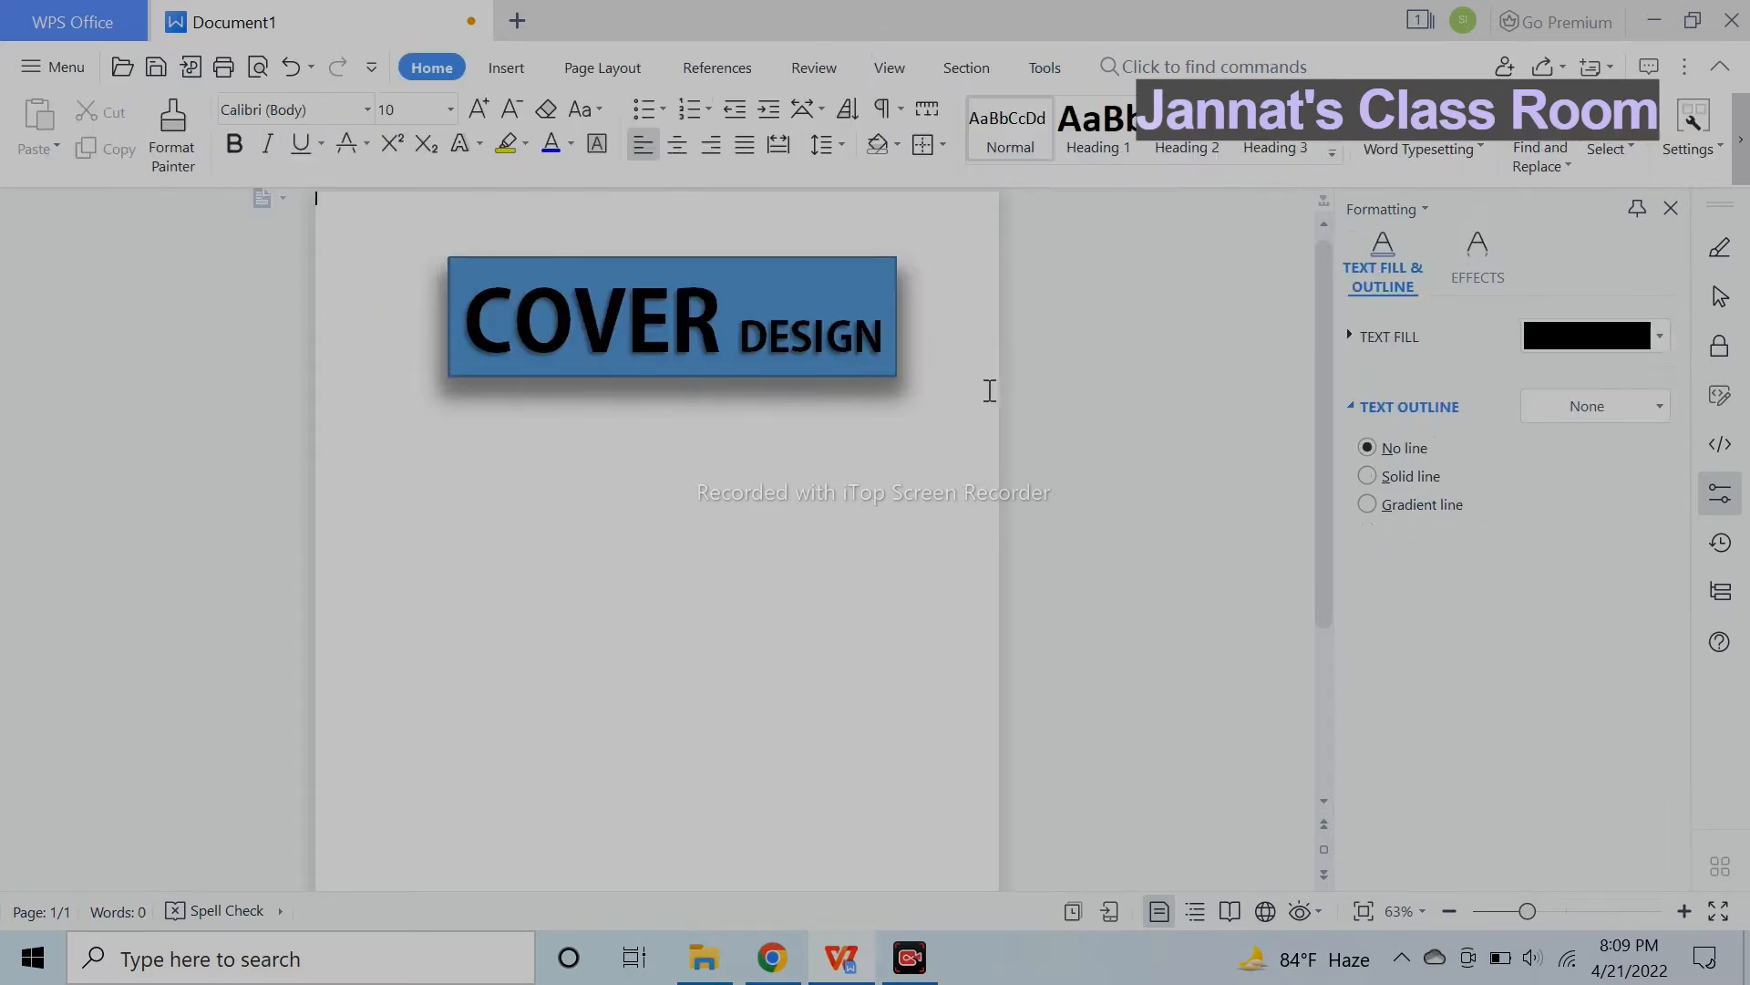
# Try a solid fill on the COVER DESIGN text box and set it back to no fill.
pyautogui.click(880, 270)
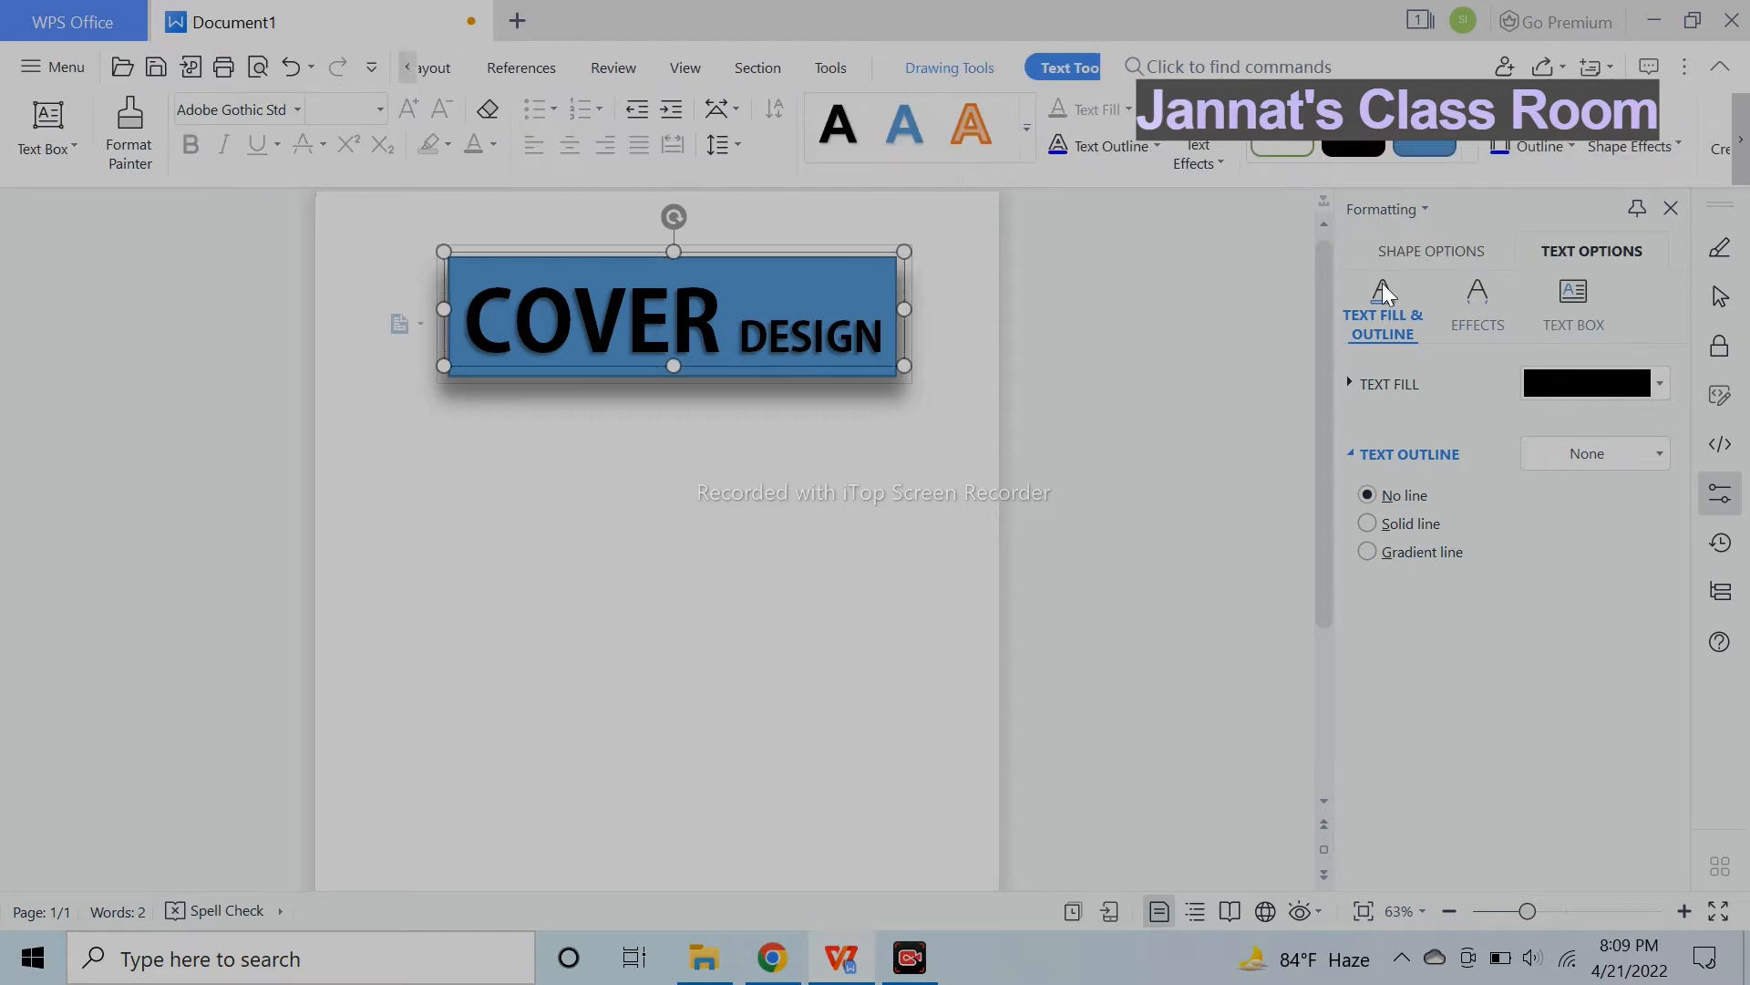
pyautogui.click(1407, 451)
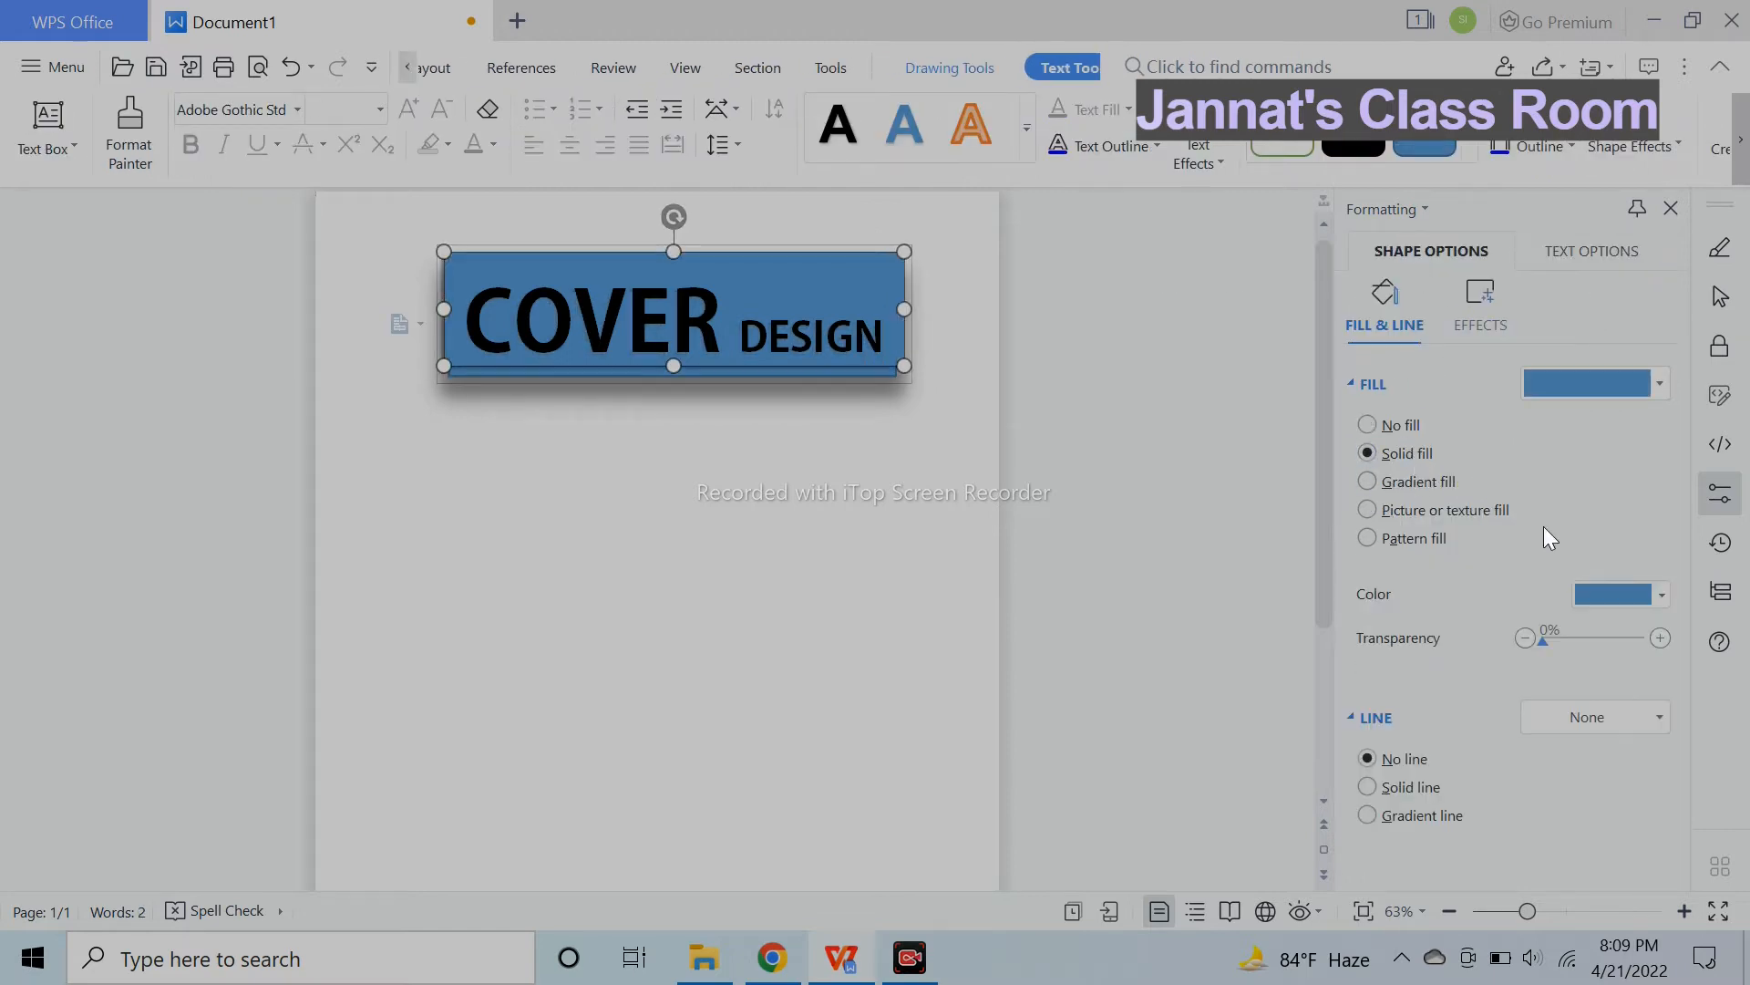
pyautogui.click(1594, 594)
pyautogui.click(1411, 425)
pyautogui.click(1400, 425)
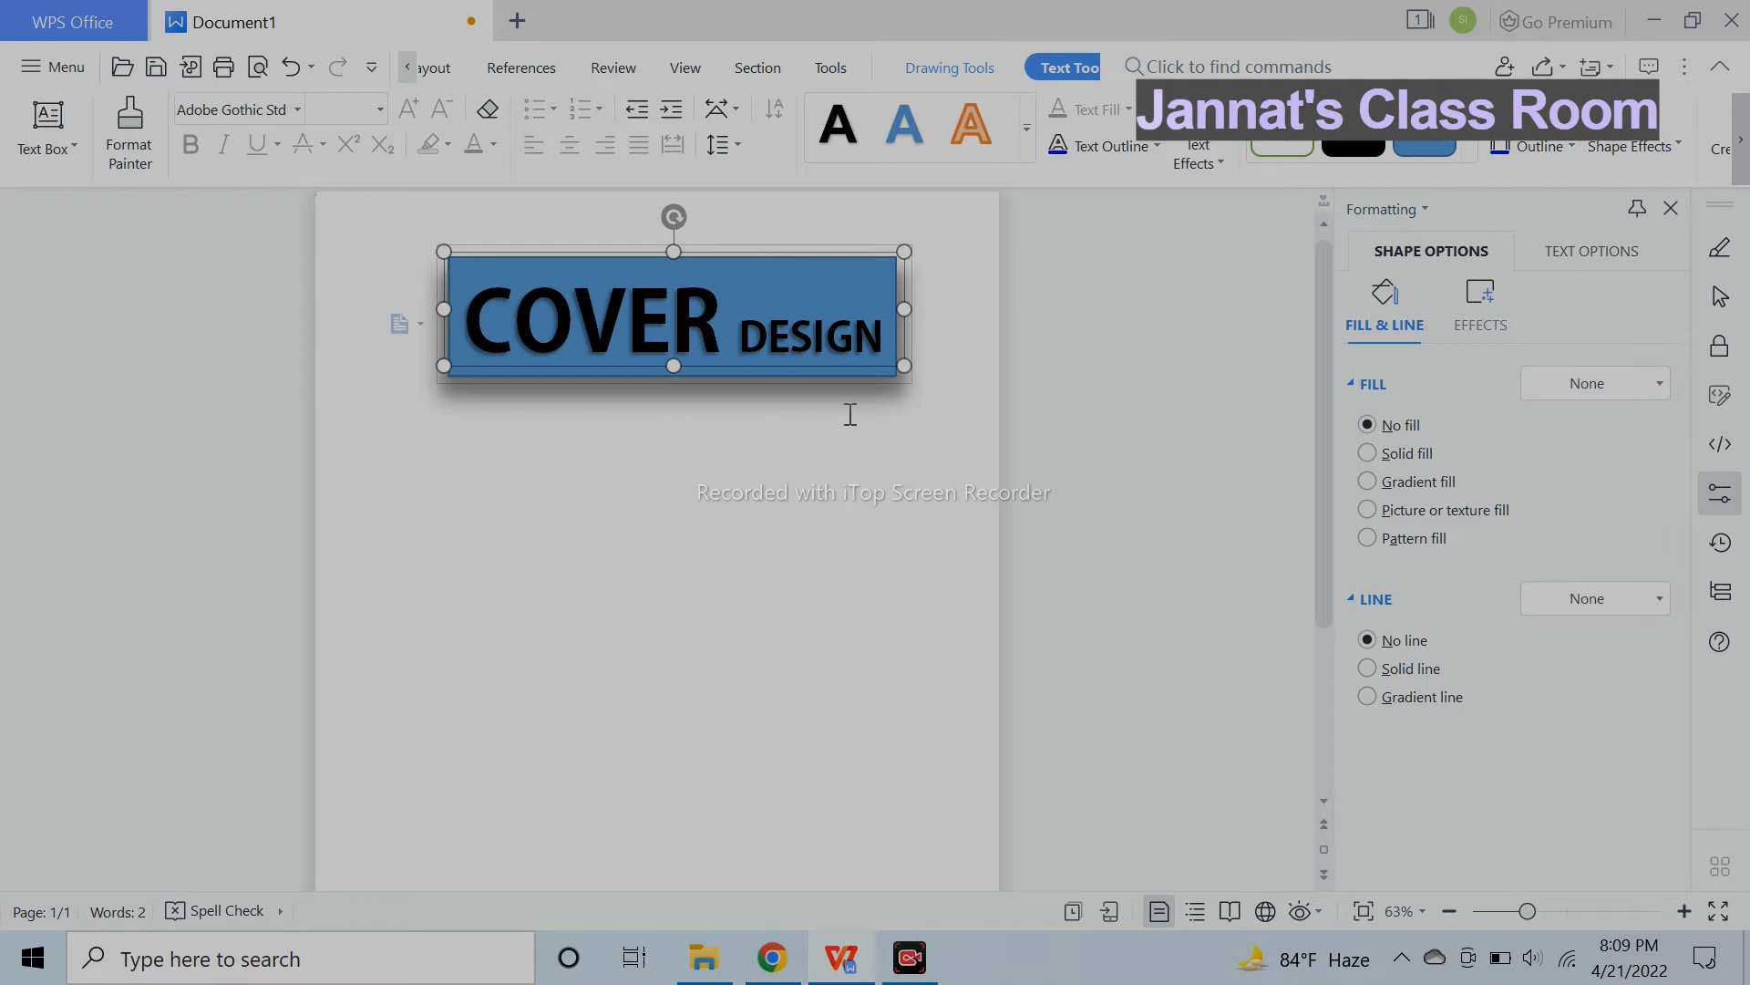
# Apply a solid blue fill to the overlapping title boxes and shift them slightly over the rectangle.
pyautogui.click(850, 382)
pyautogui.click(851, 381)
pyautogui.click(1441, 254)
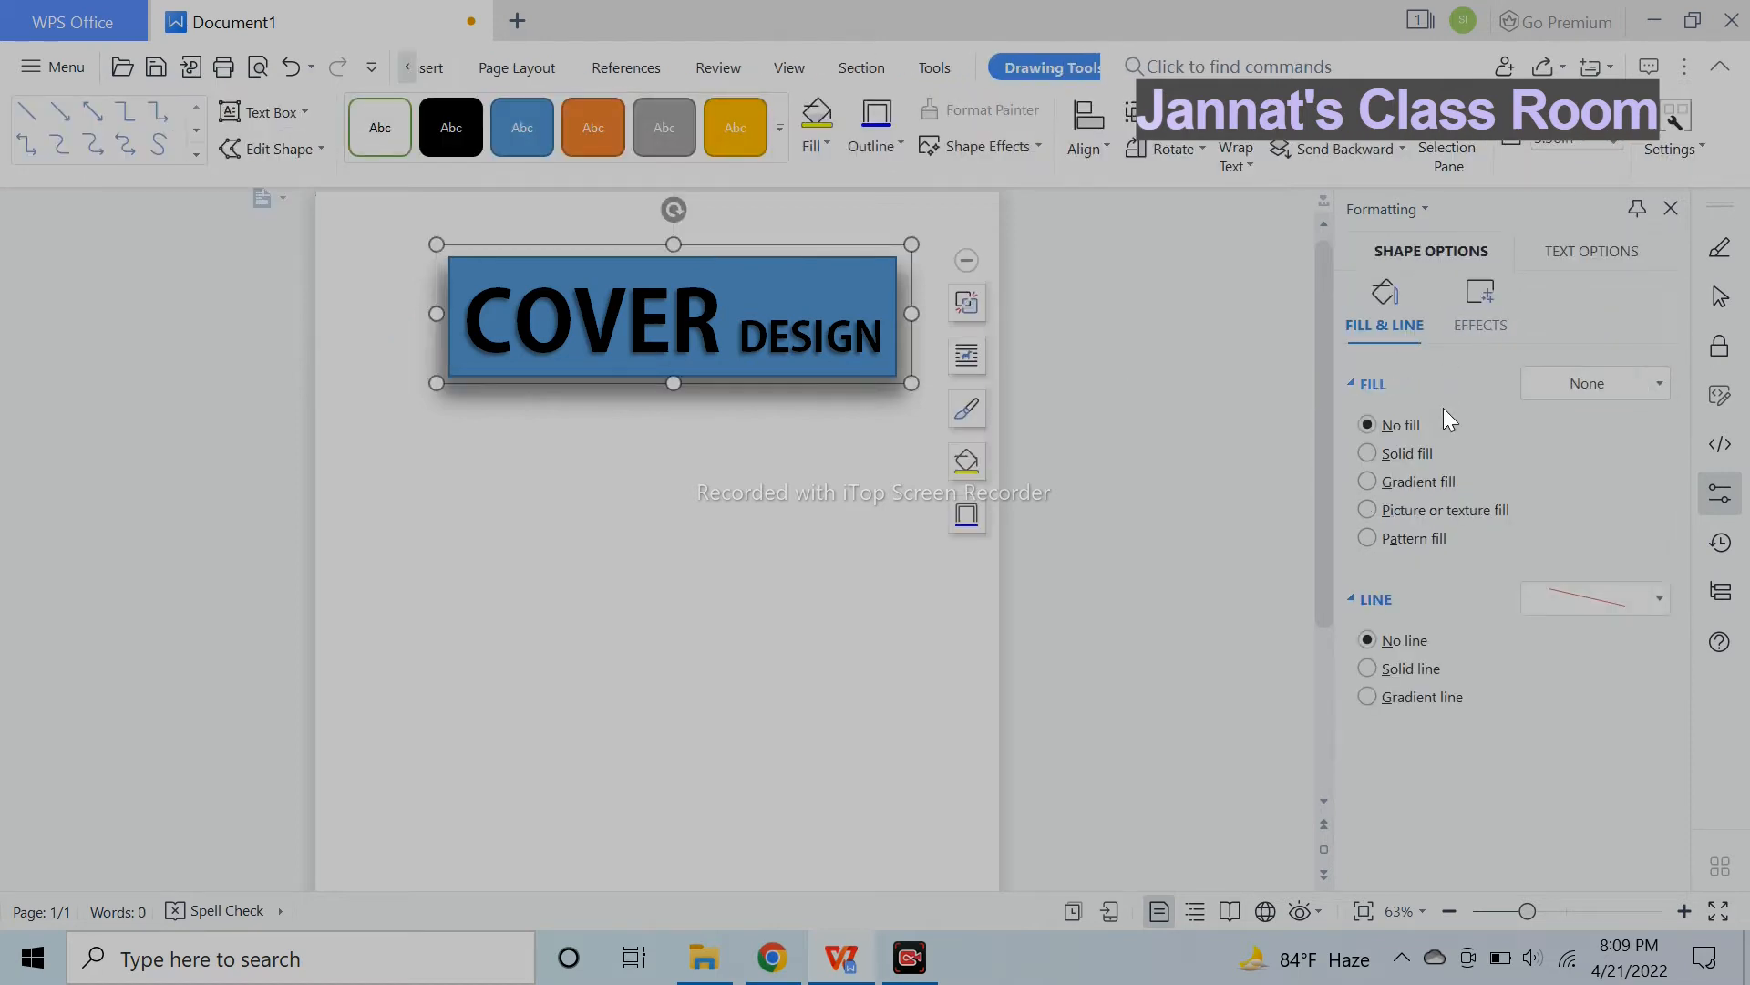
pyautogui.click(1407, 450)
pyautogui.moveTo(767, 259); pyautogui.dragTo(766, 265)
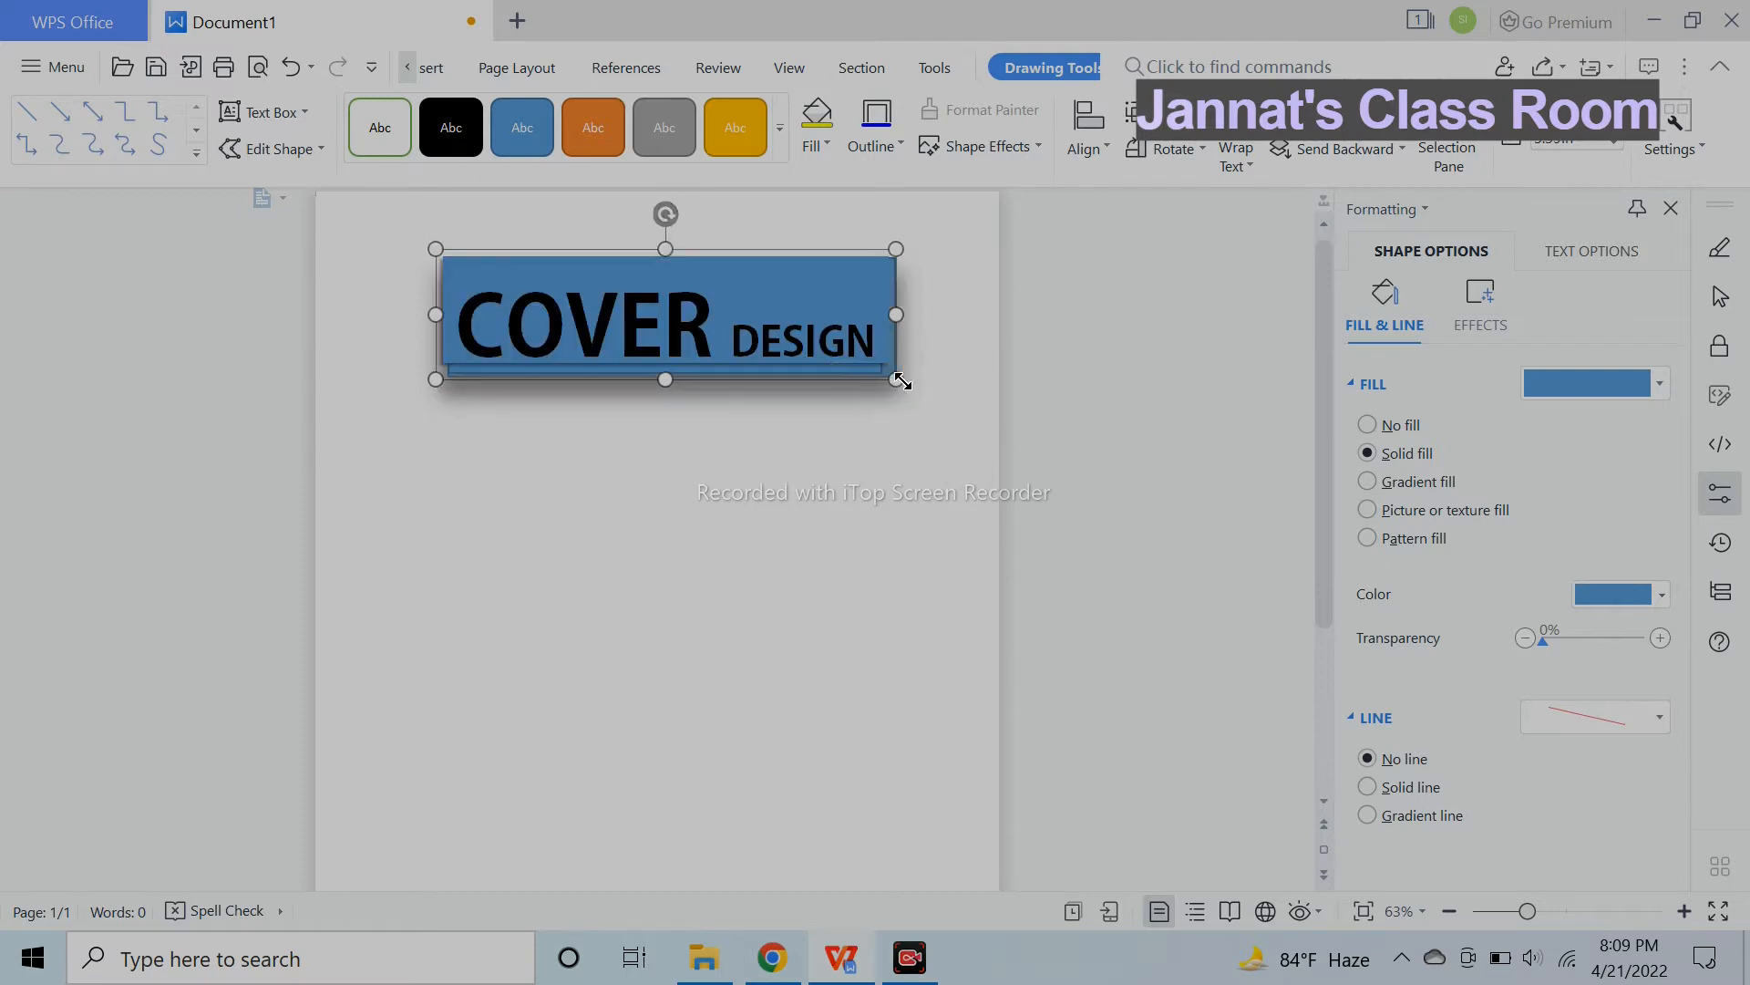
# Delete the stray boxes stacked behind the COVER DESIGN title, and undo the deletion of the shadowed rectangle.
pyautogui.click(688, 387)
pyautogui.moveTo(717, 376); pyautogui.dragTo(719, 377)
pyautogui.moveTo(718, 376); pyautogui.dragTo(701, 551)
pyautogui.press('Delete')
pyautogui.click(693, 372)
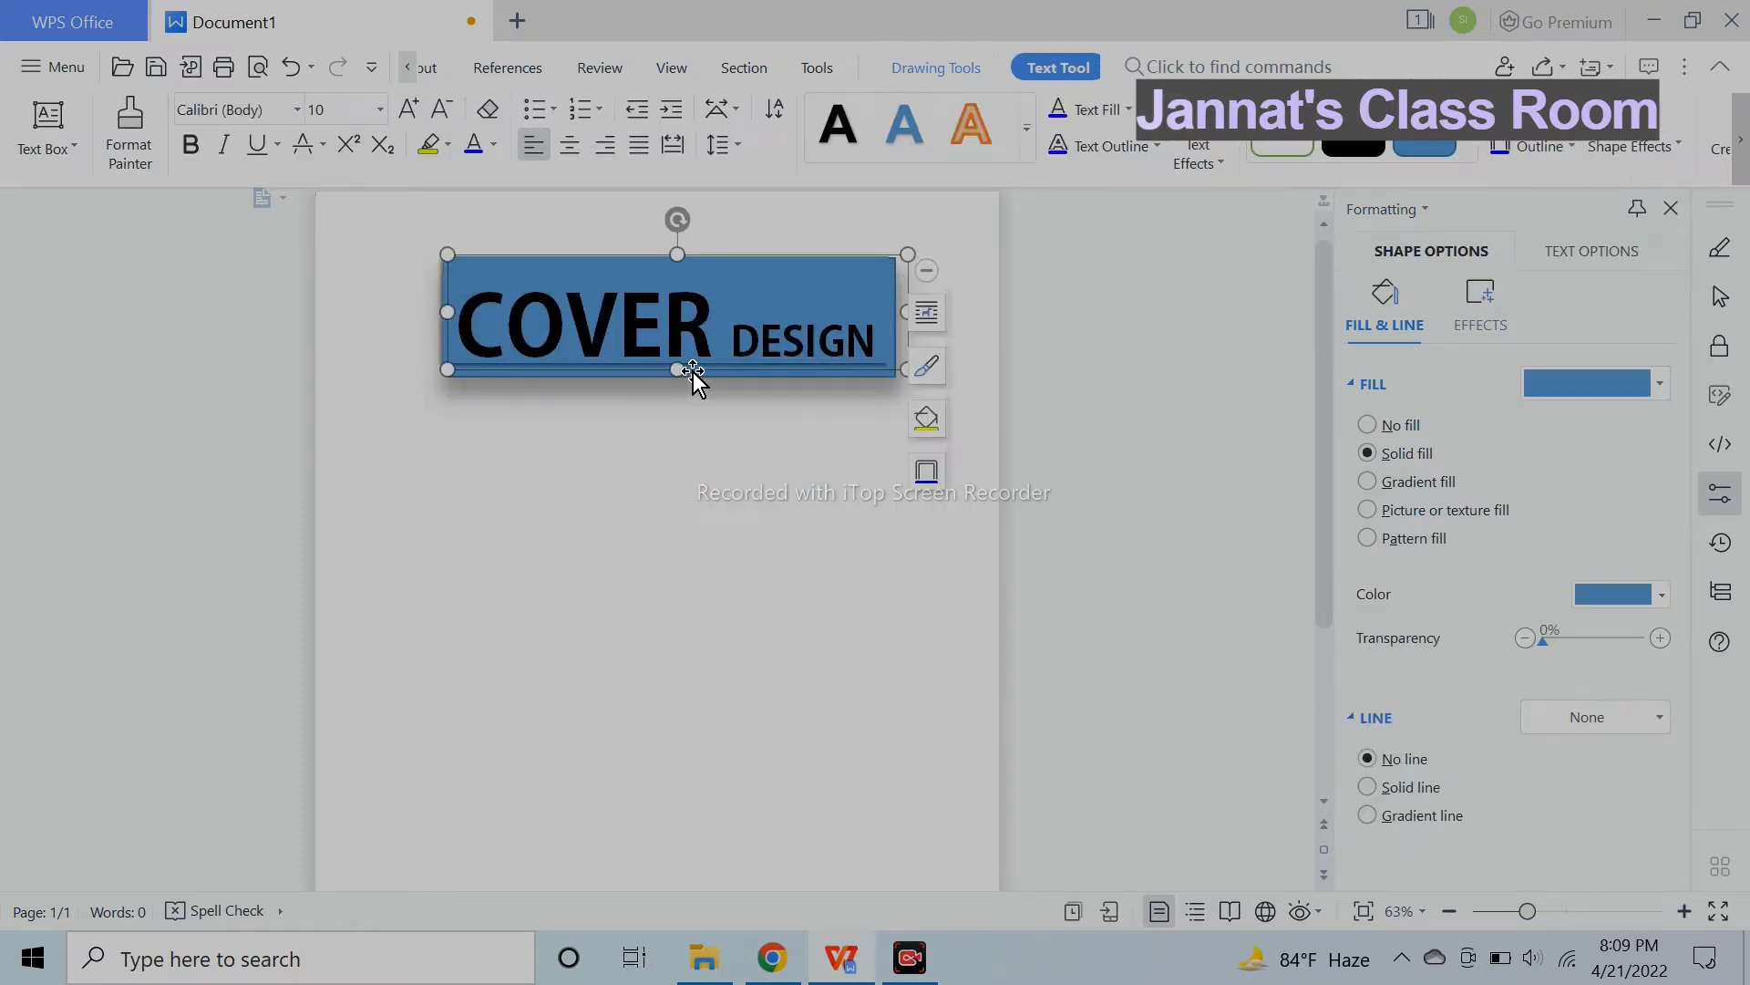
pyautogui.moveTo(725, 380); pyautogui.dragTo(726, 386)
pyautogui.press('Delete')
pyautogui.click(748, 370)
pyautogui.press('Delete')
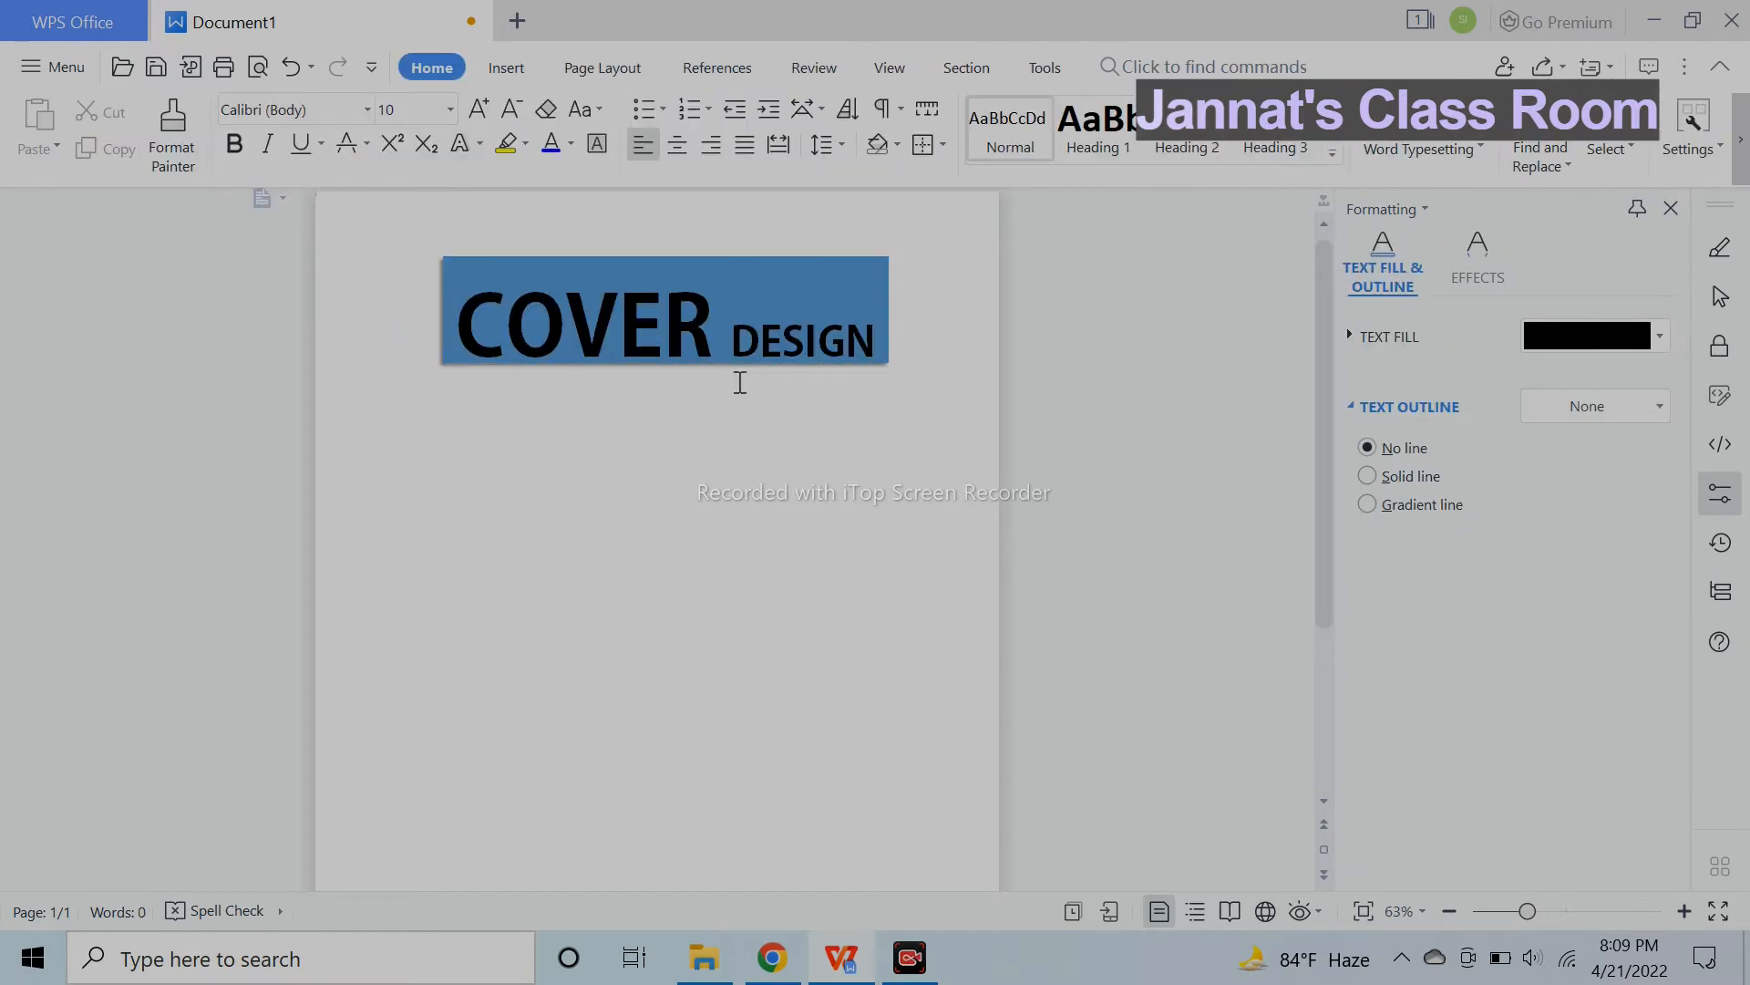
pyautogui.click(288, 69)
# Fill the shadowed rectangle with white and set the COVER DESIGN text box to no fill.
pyautogui.click(1660, 547)
pyautogui.click(1509, 611)
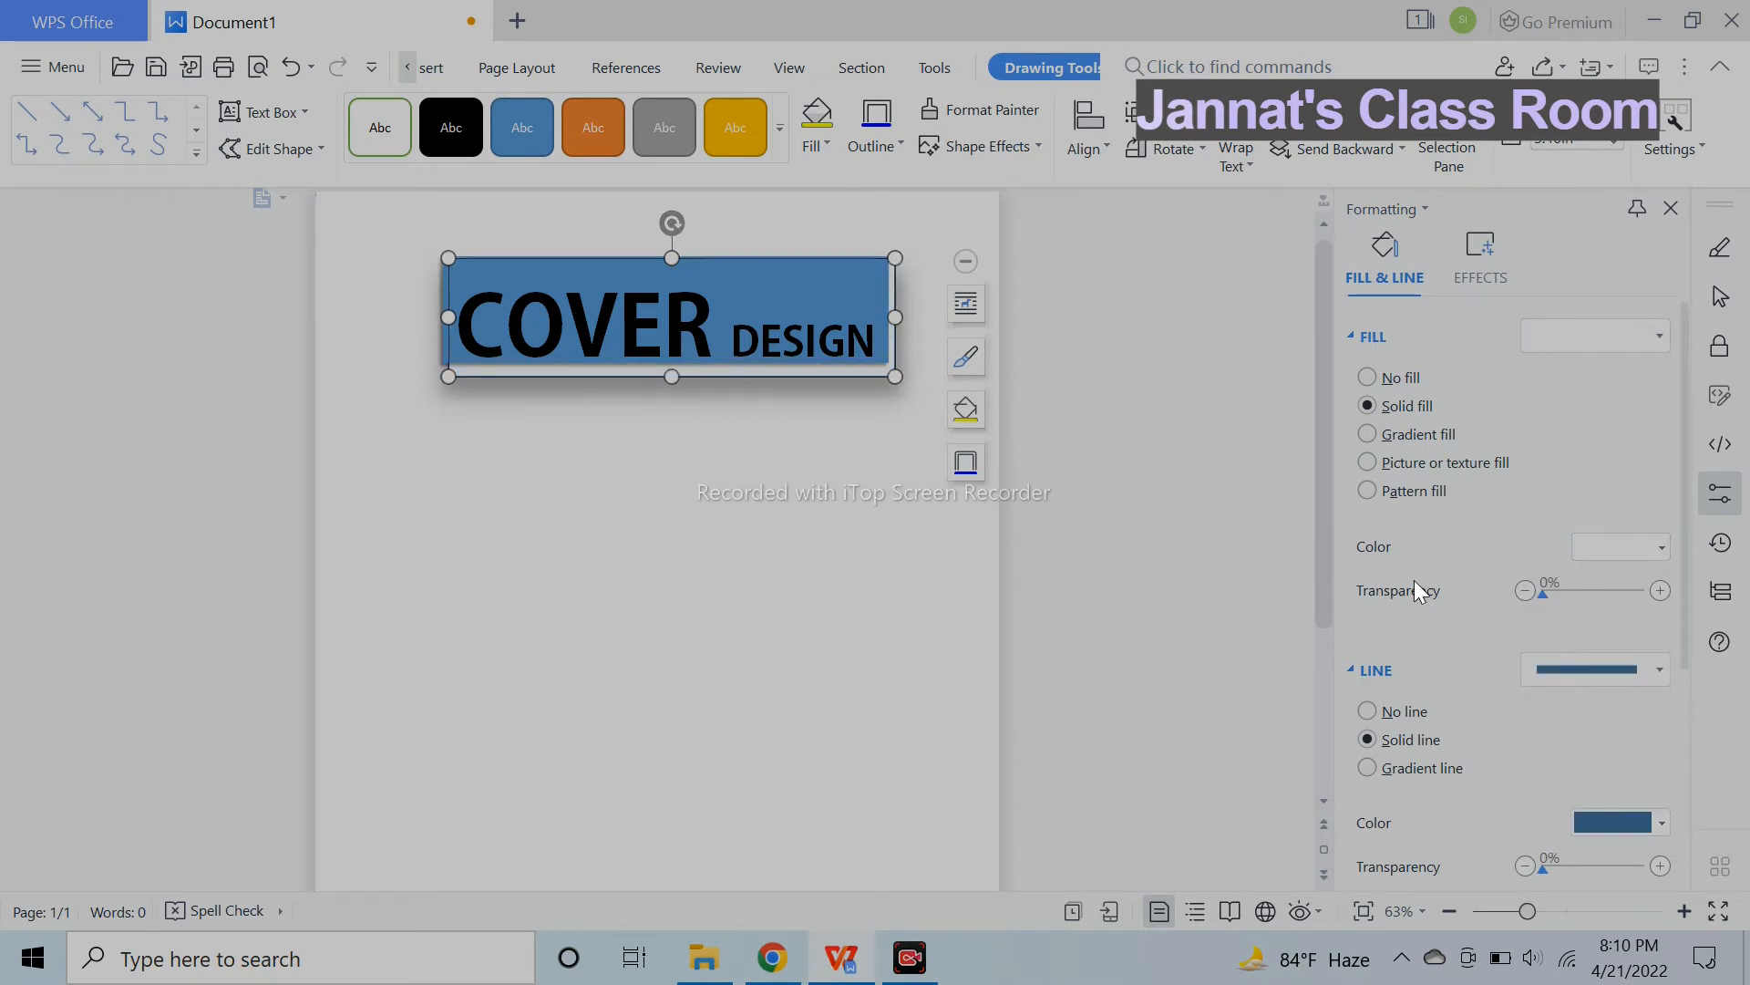
pyautogui.click(1131, 606)
pyautogui.click(877, 344)
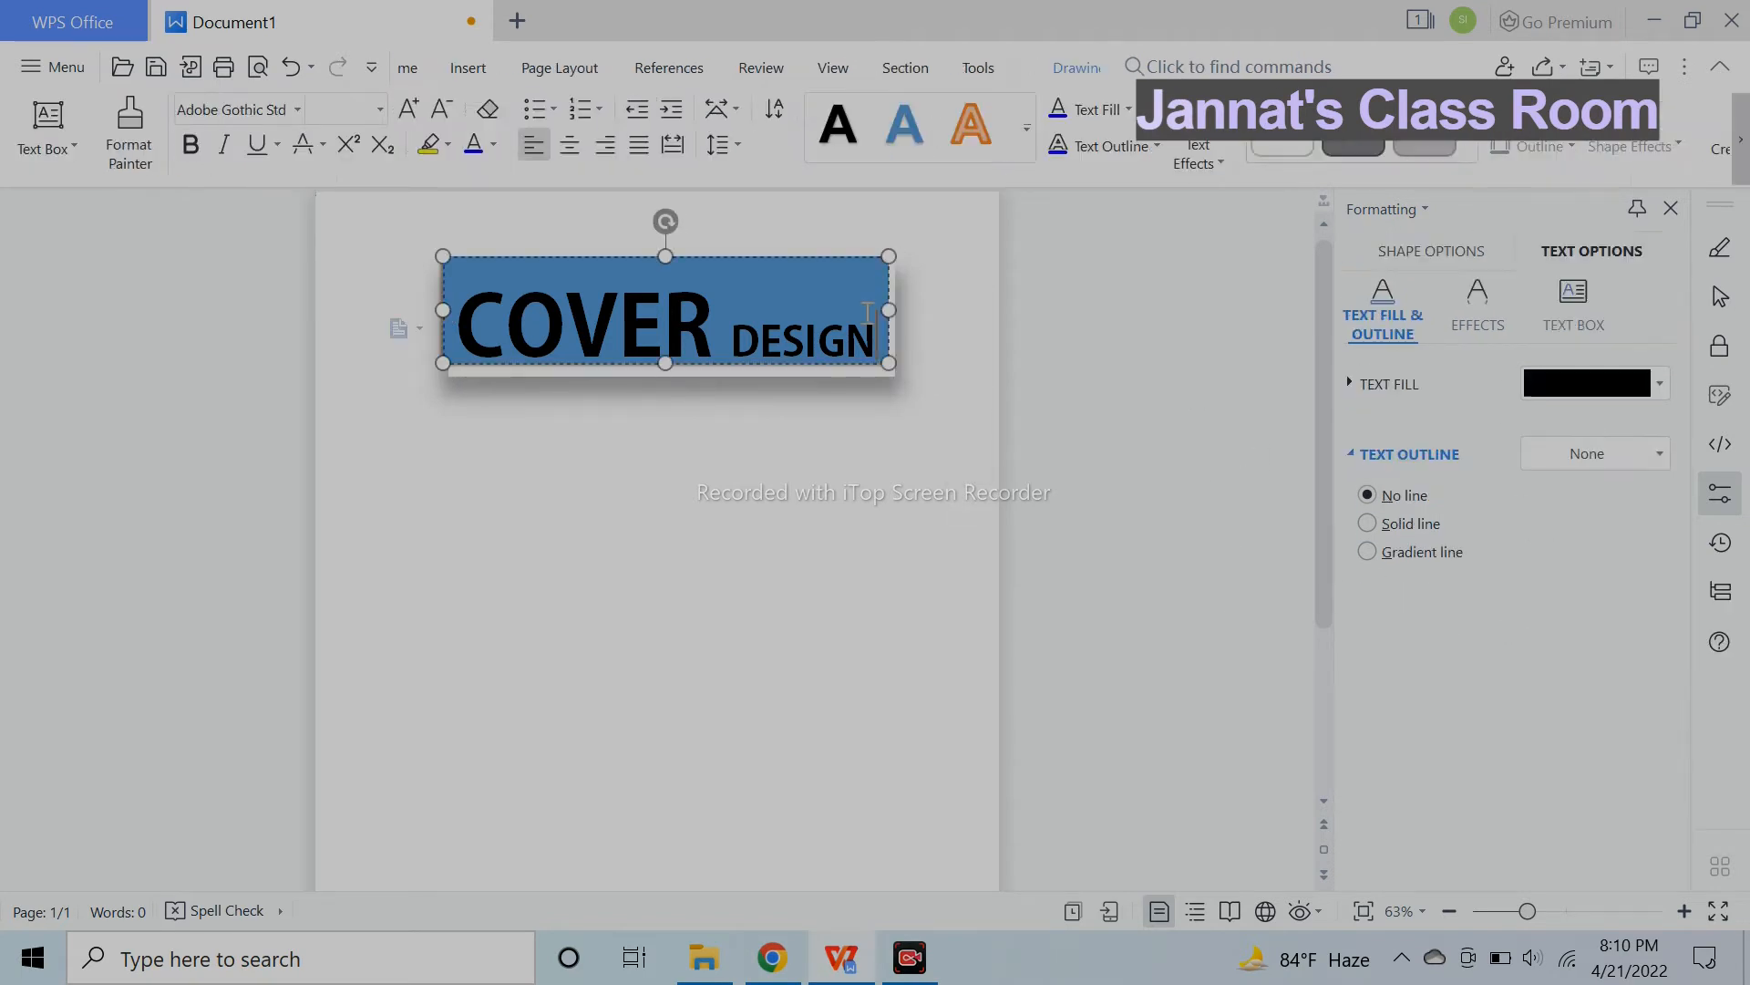
pyautogui.click(1382, 425)
pyautogui.click(1075, 559)
# Shift the COVER DESIGN text box slightly right and down to centre the title across the white rectangle.
pyautogui.click(762, 339)
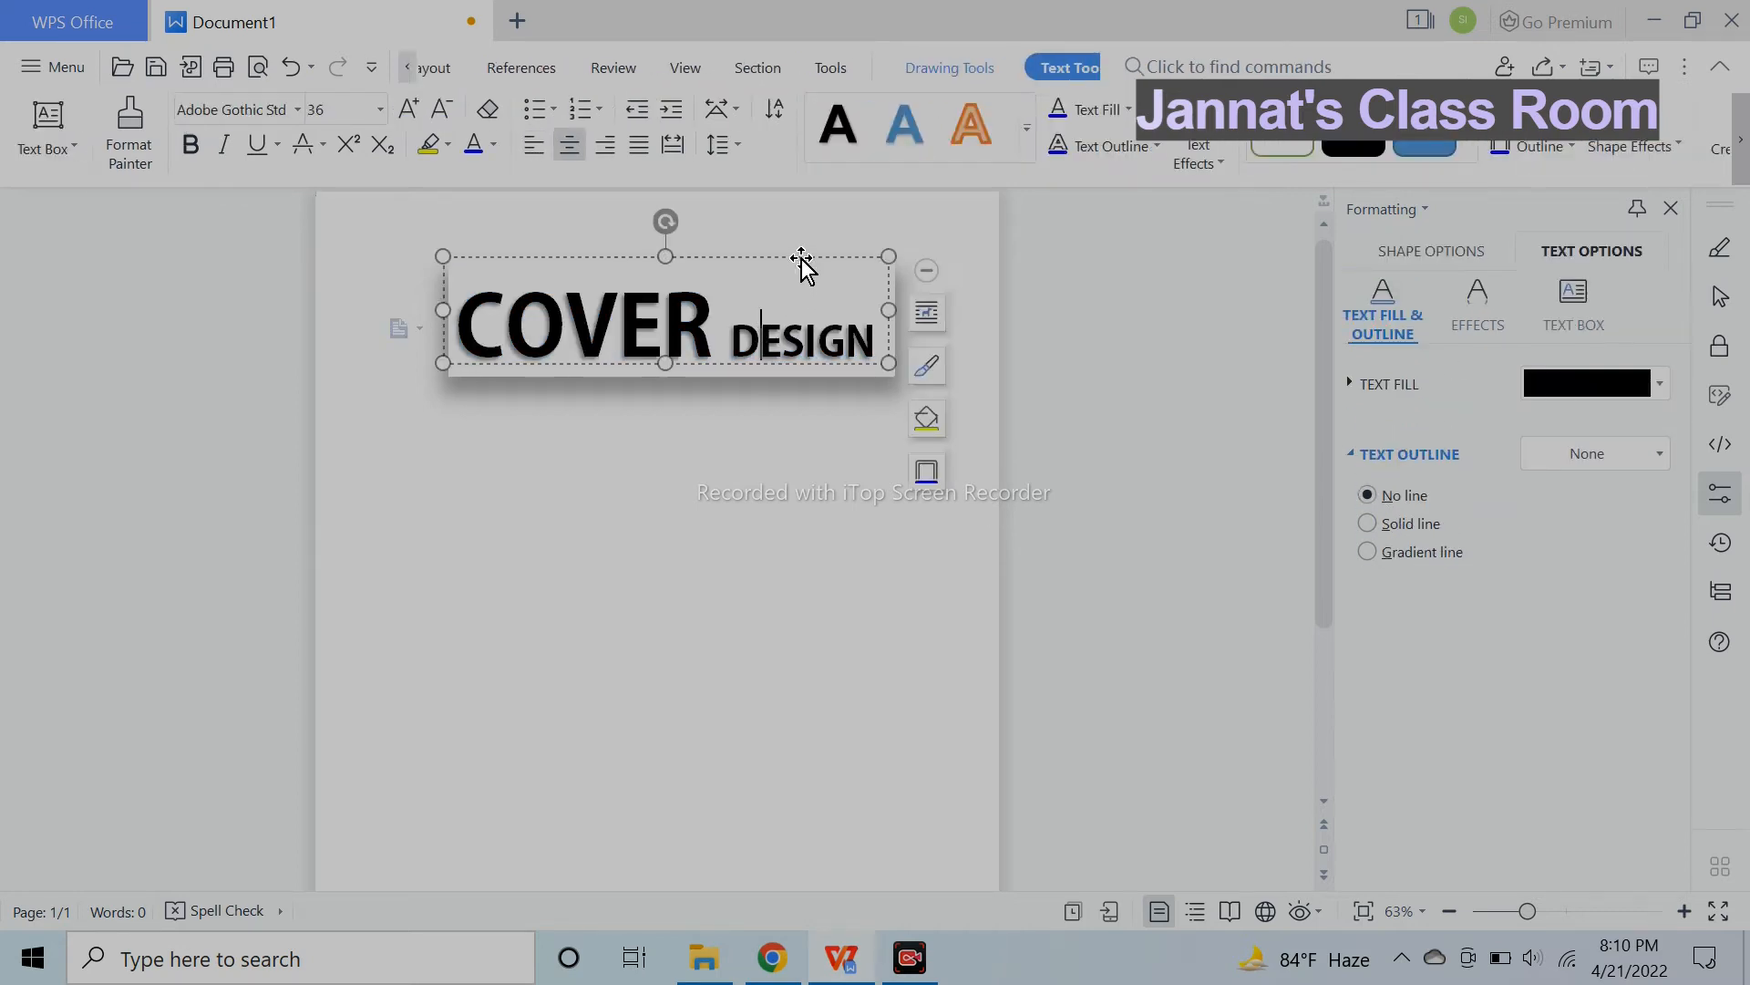
pyautogui.moveTo(801, 260); pyautogui.dragTo(809, 269)
pyautogui.click(1094, 432)
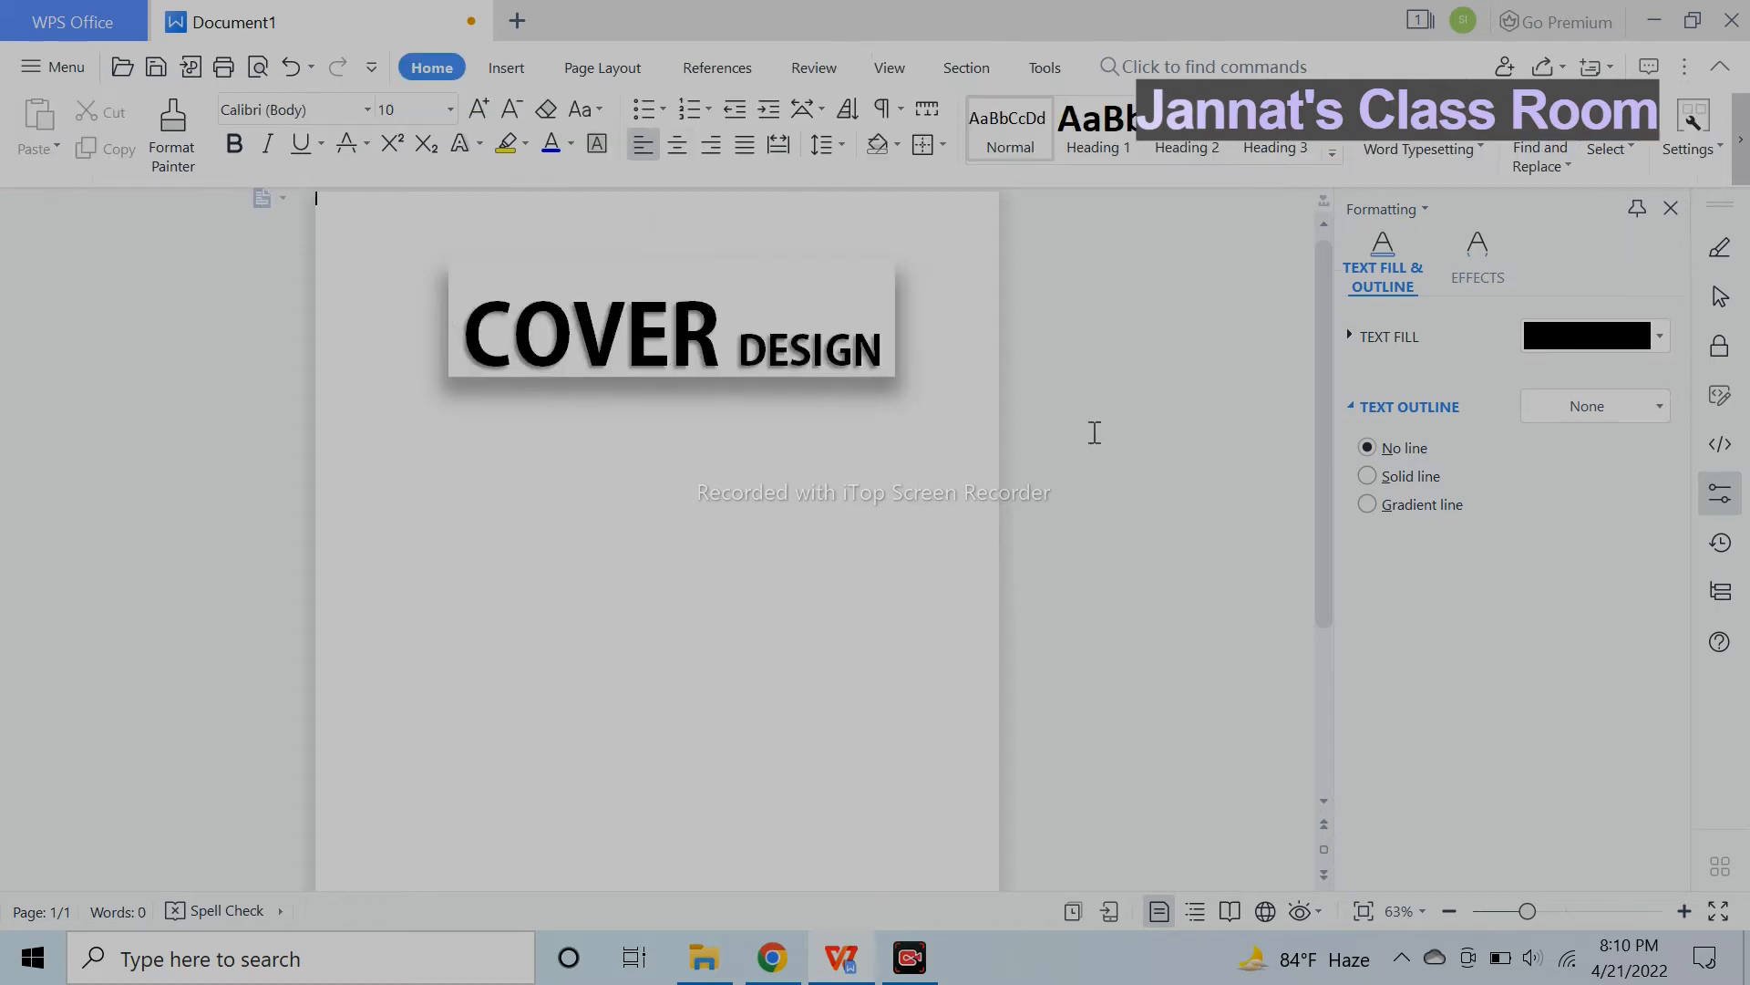
# Nudge the COVER DESIGN title up slightly and enlarge the white rectangle behind it toward its lower-right corner.
pyautogui.click(828, 302)
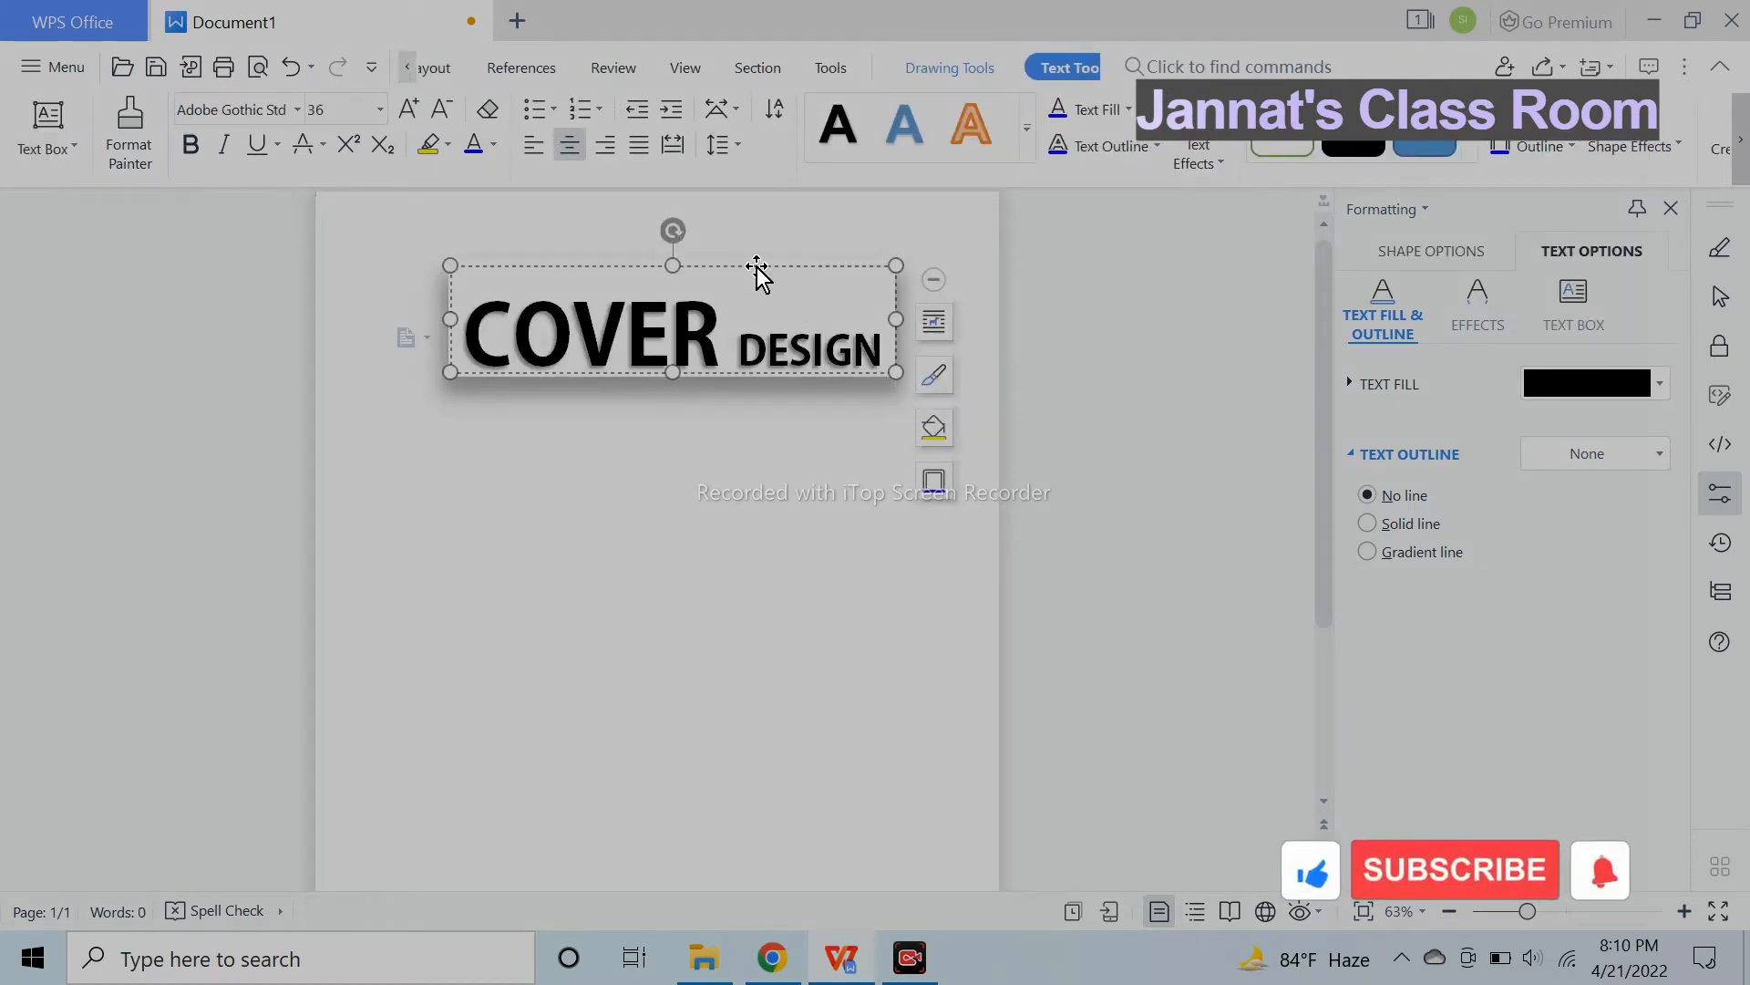
pyautogui.moveTo(757, 271); pyautogui.dragTo(758, 269)
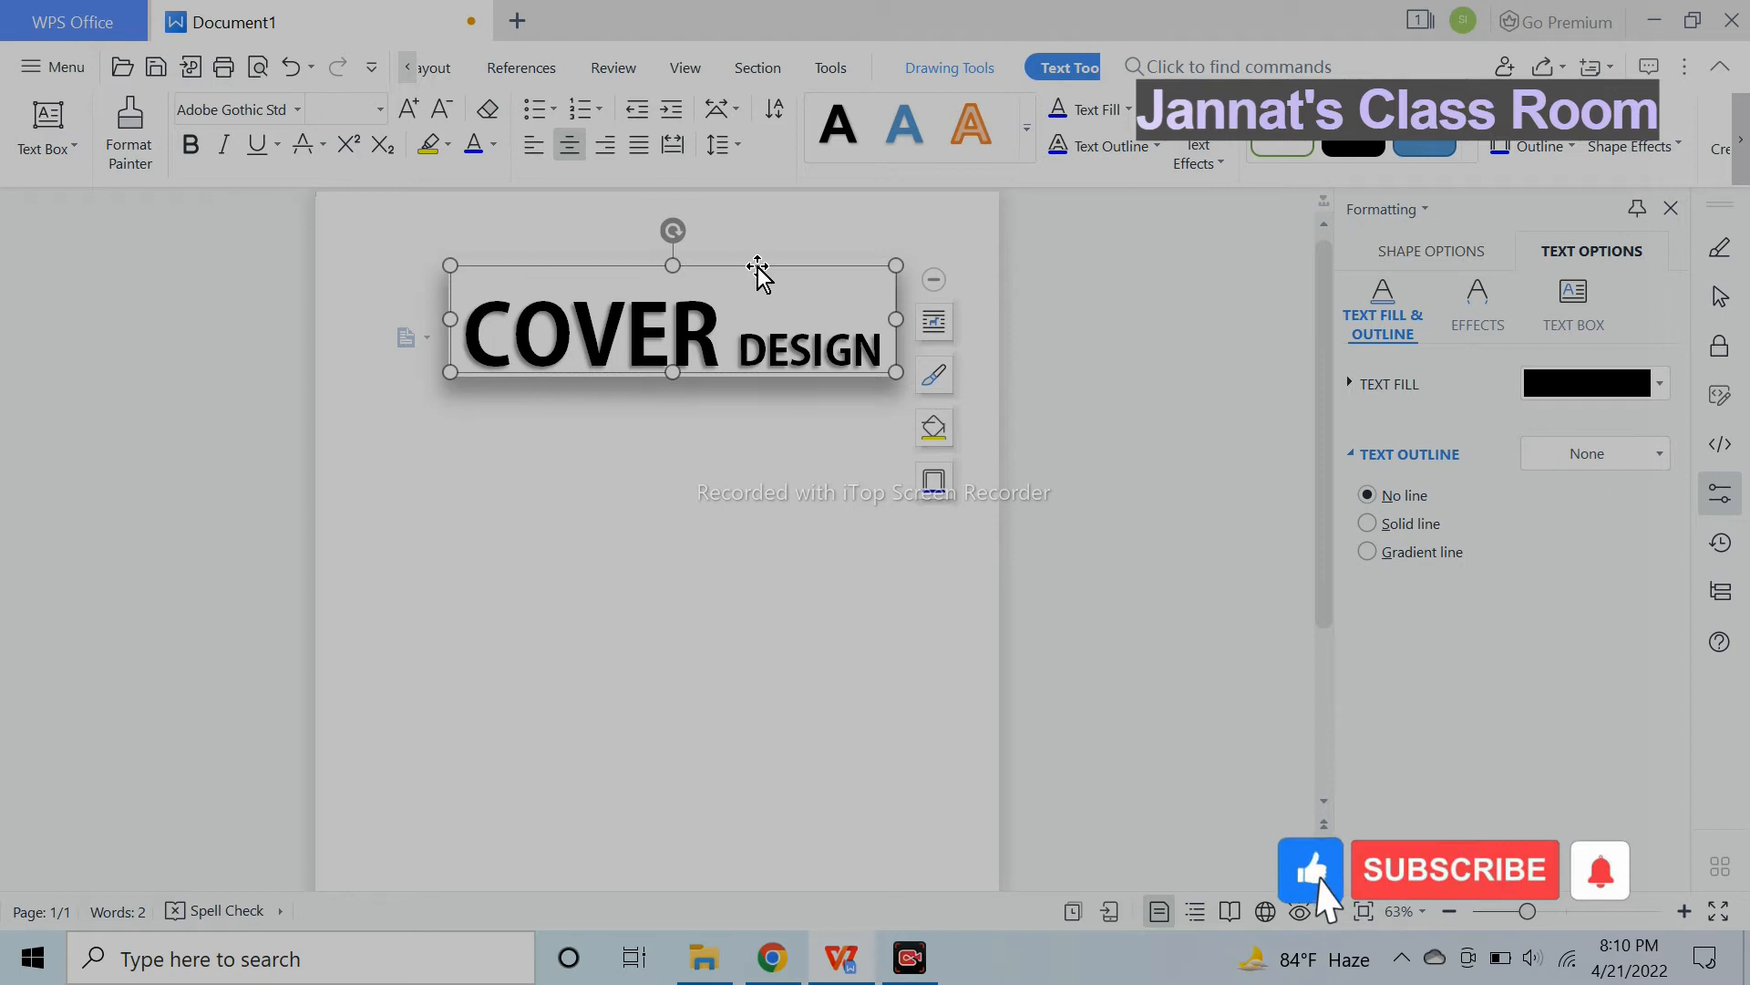
pyautogui.click(704, 374)
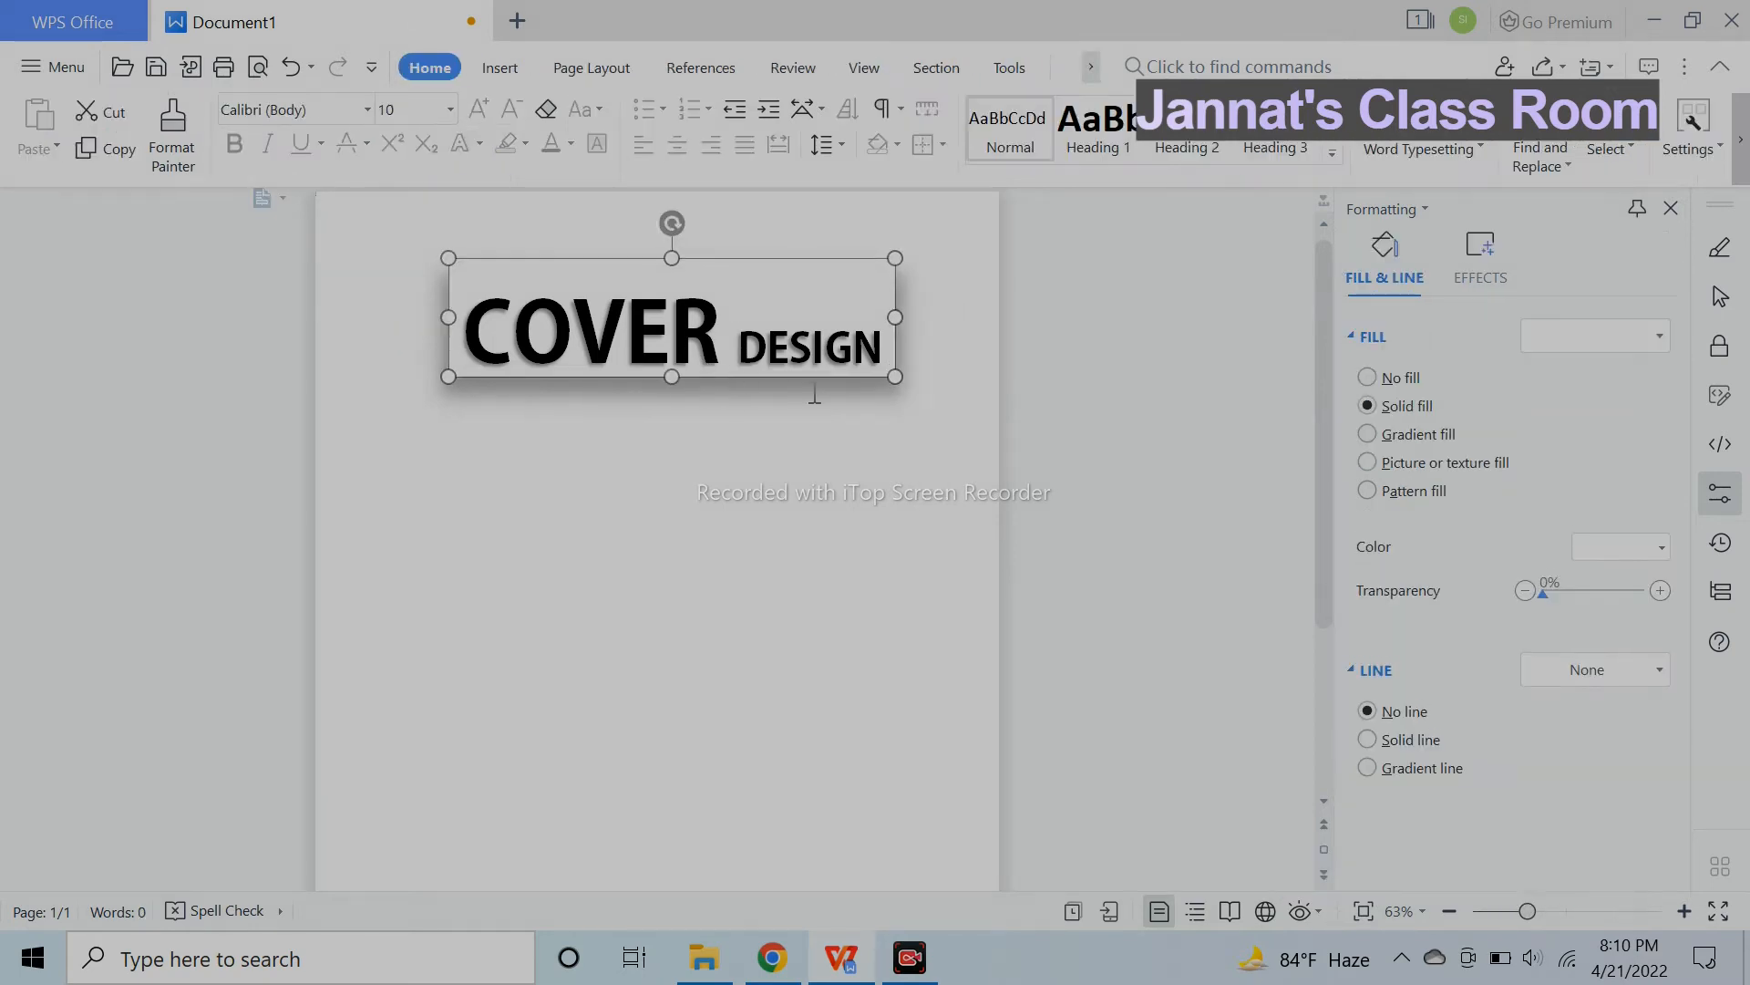
pyautogui.moveTo(898, 381); pyautogui.dragTo(911, 396)
pyautogui.click(1156, 401)
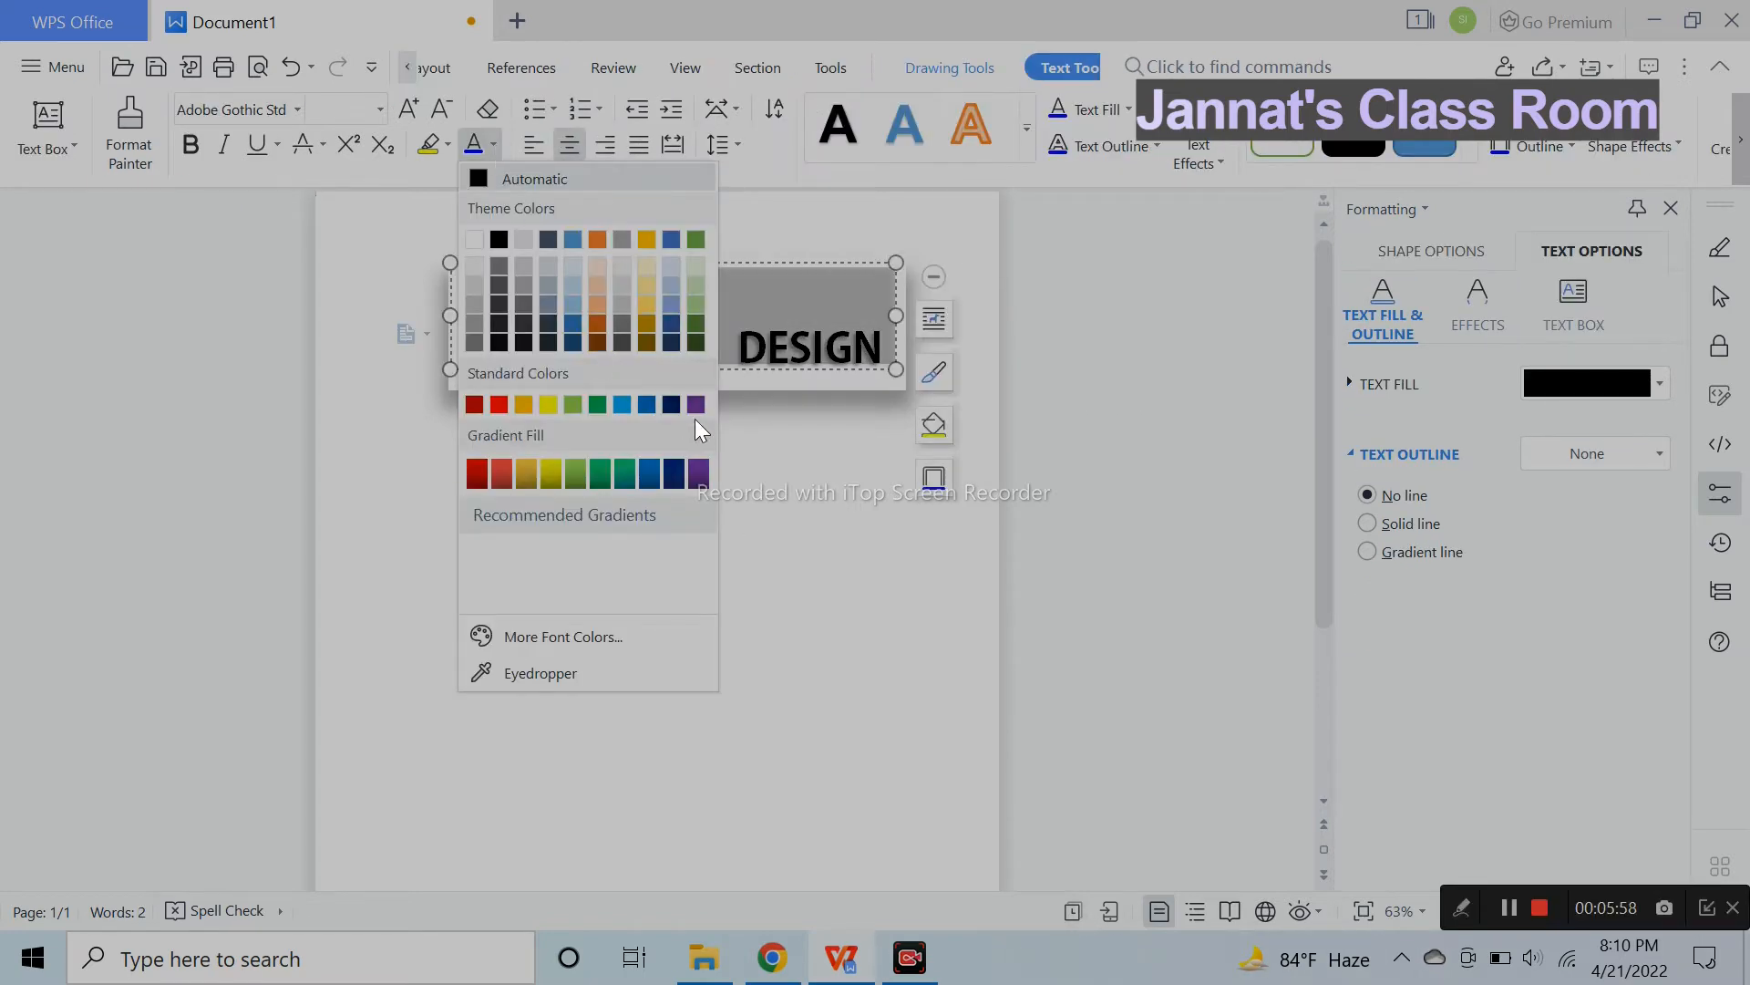
# Colour the COVER DESIGN text purple and darken it to a custom RGB colour of 86, 37, 125.
pyautogui.click(695, 404)
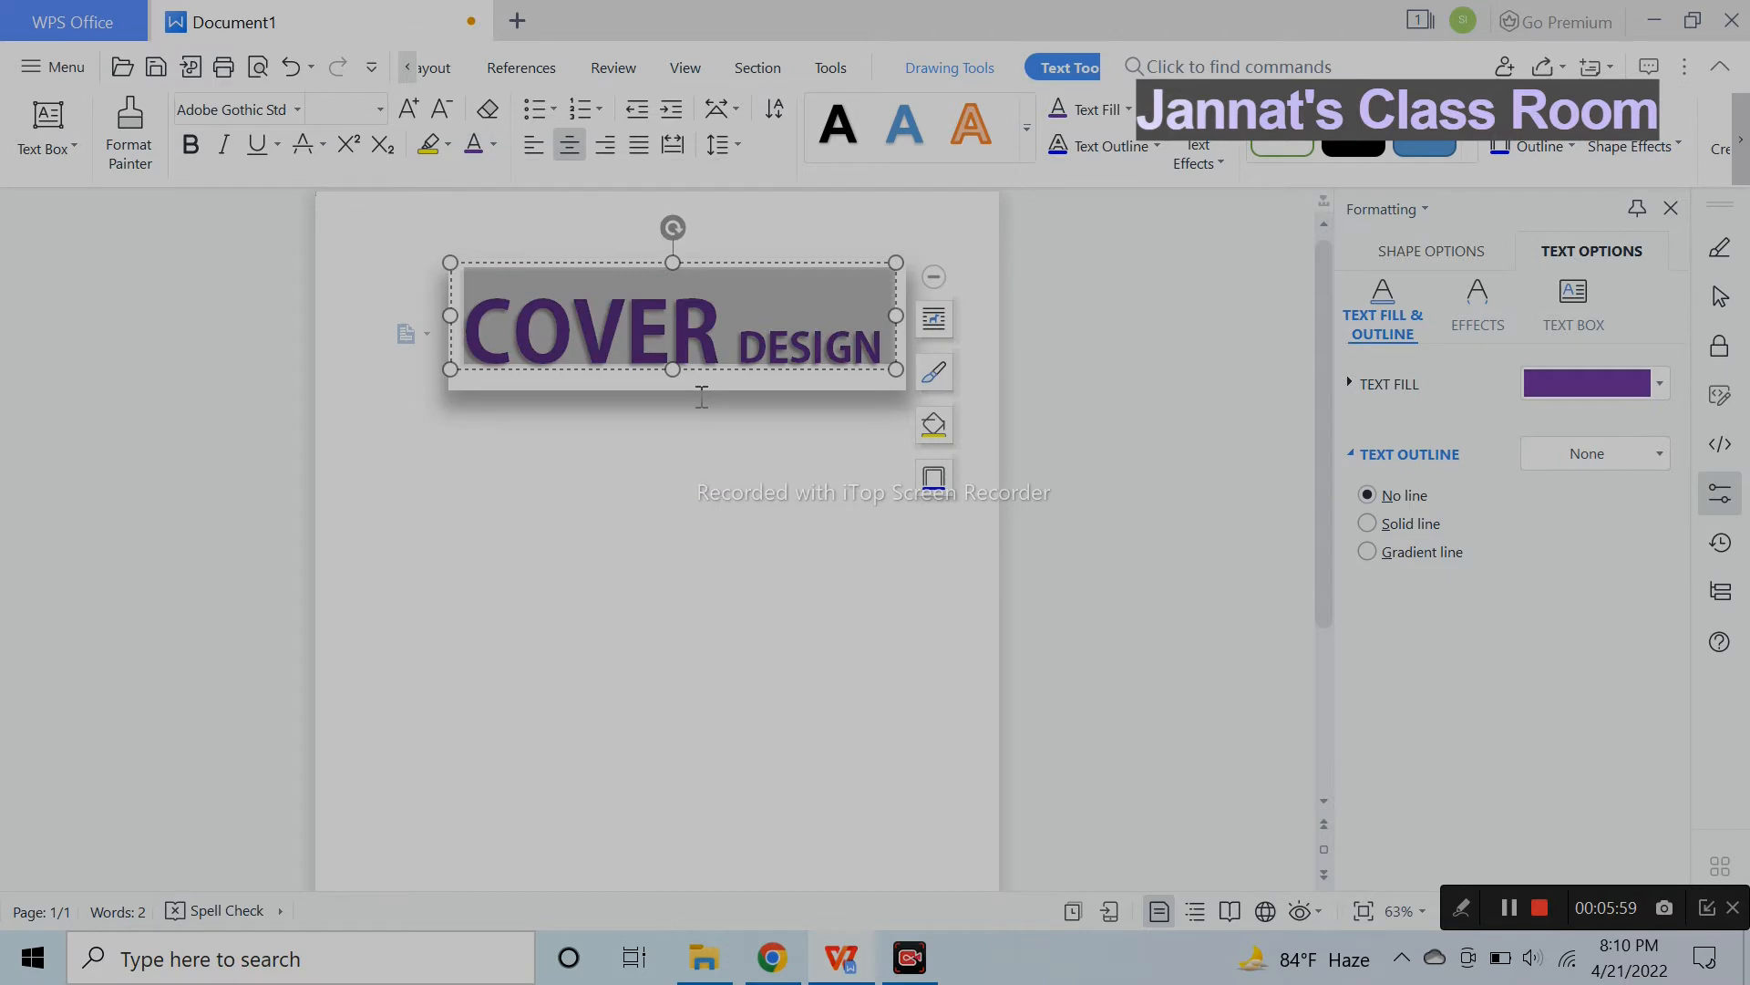
pyautogui.click(1620, 393)
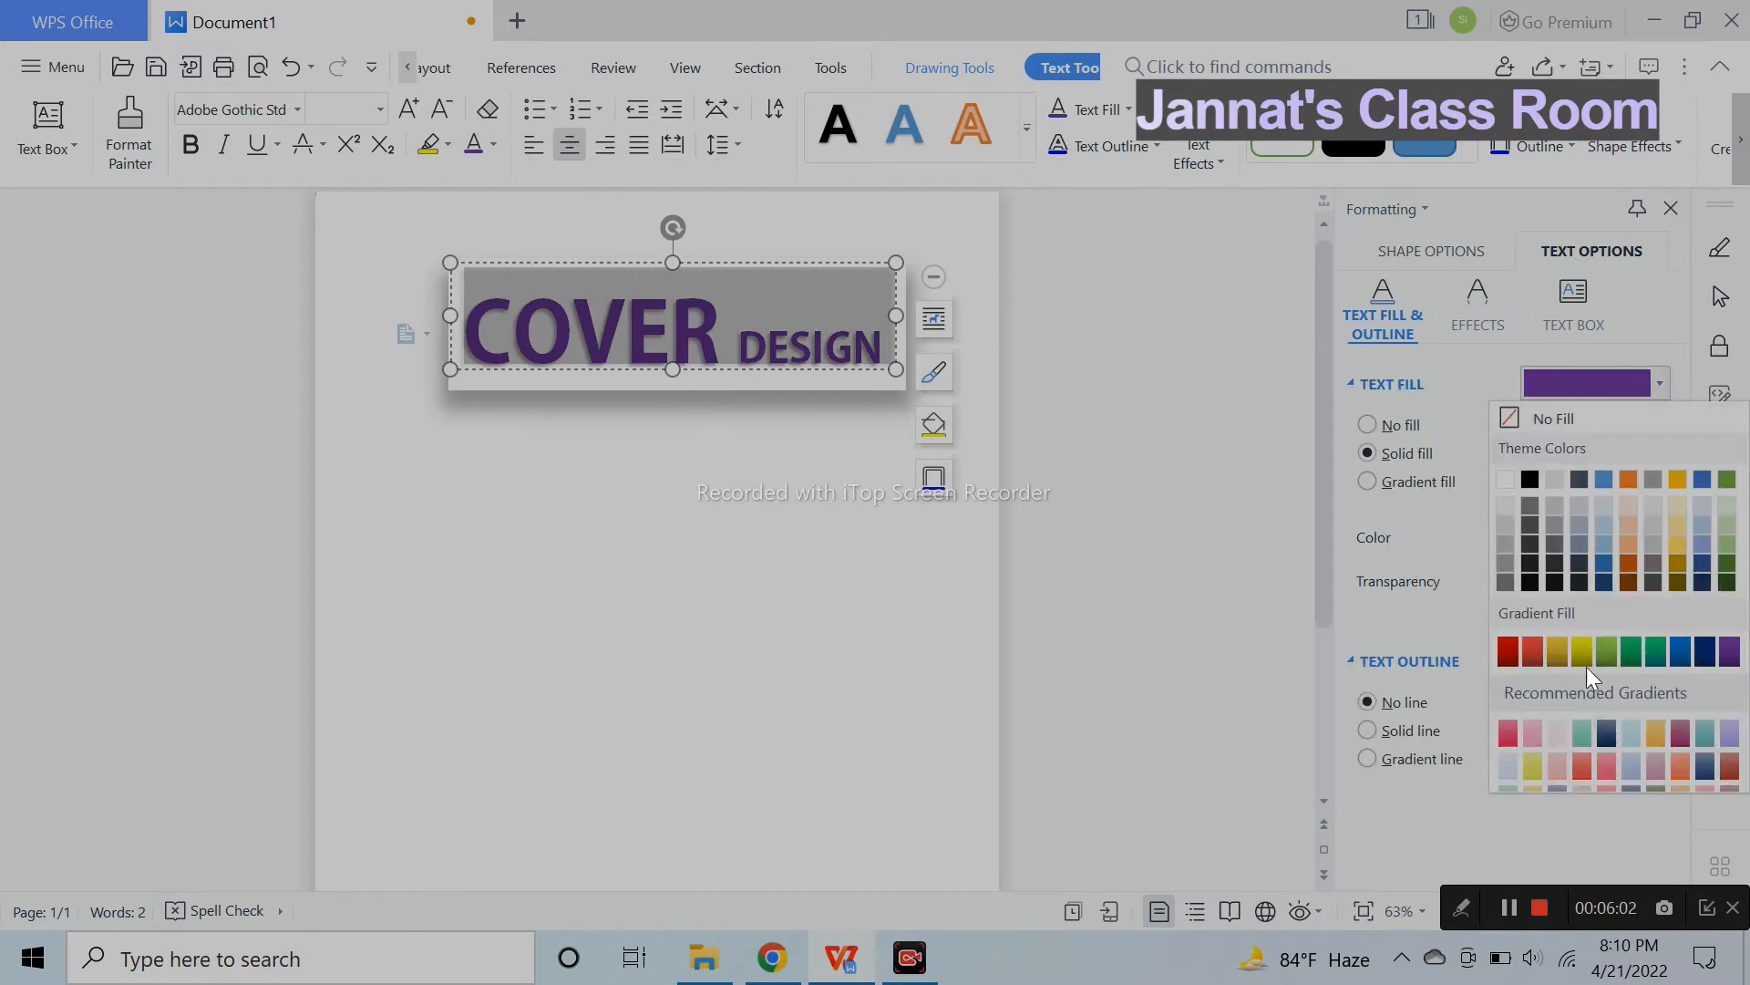
pyautogui.click(1630, 386)
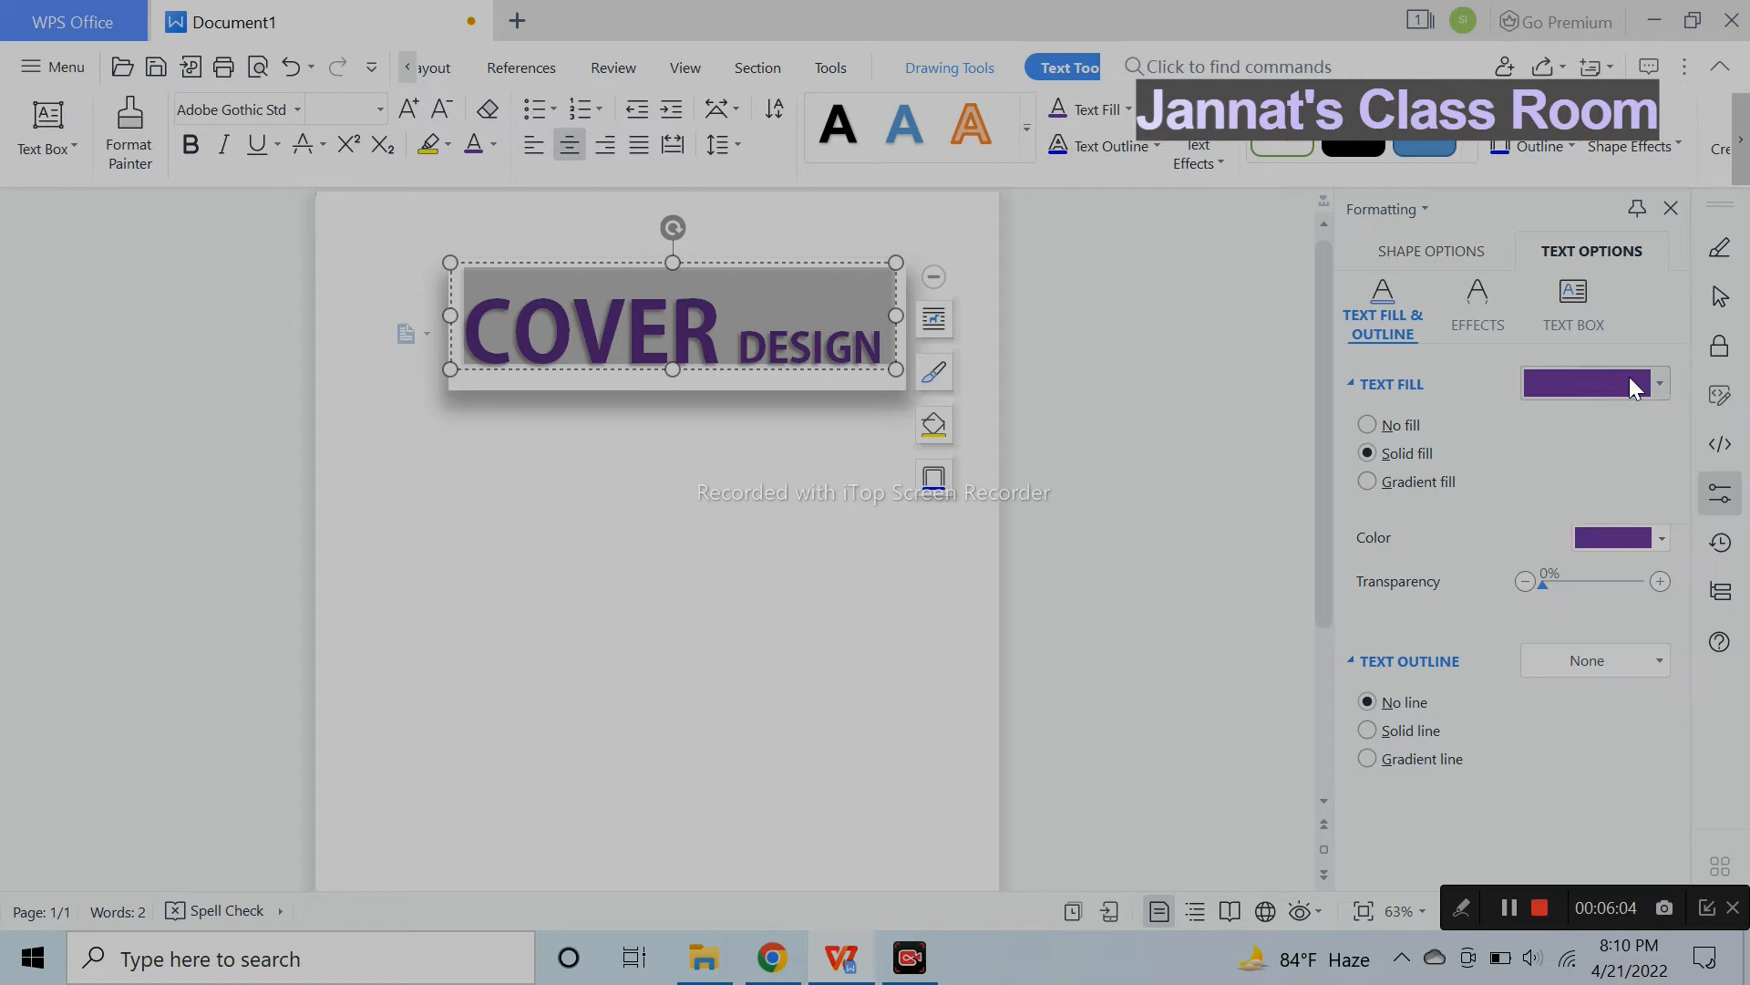
pyautogui.click(1632, 538)
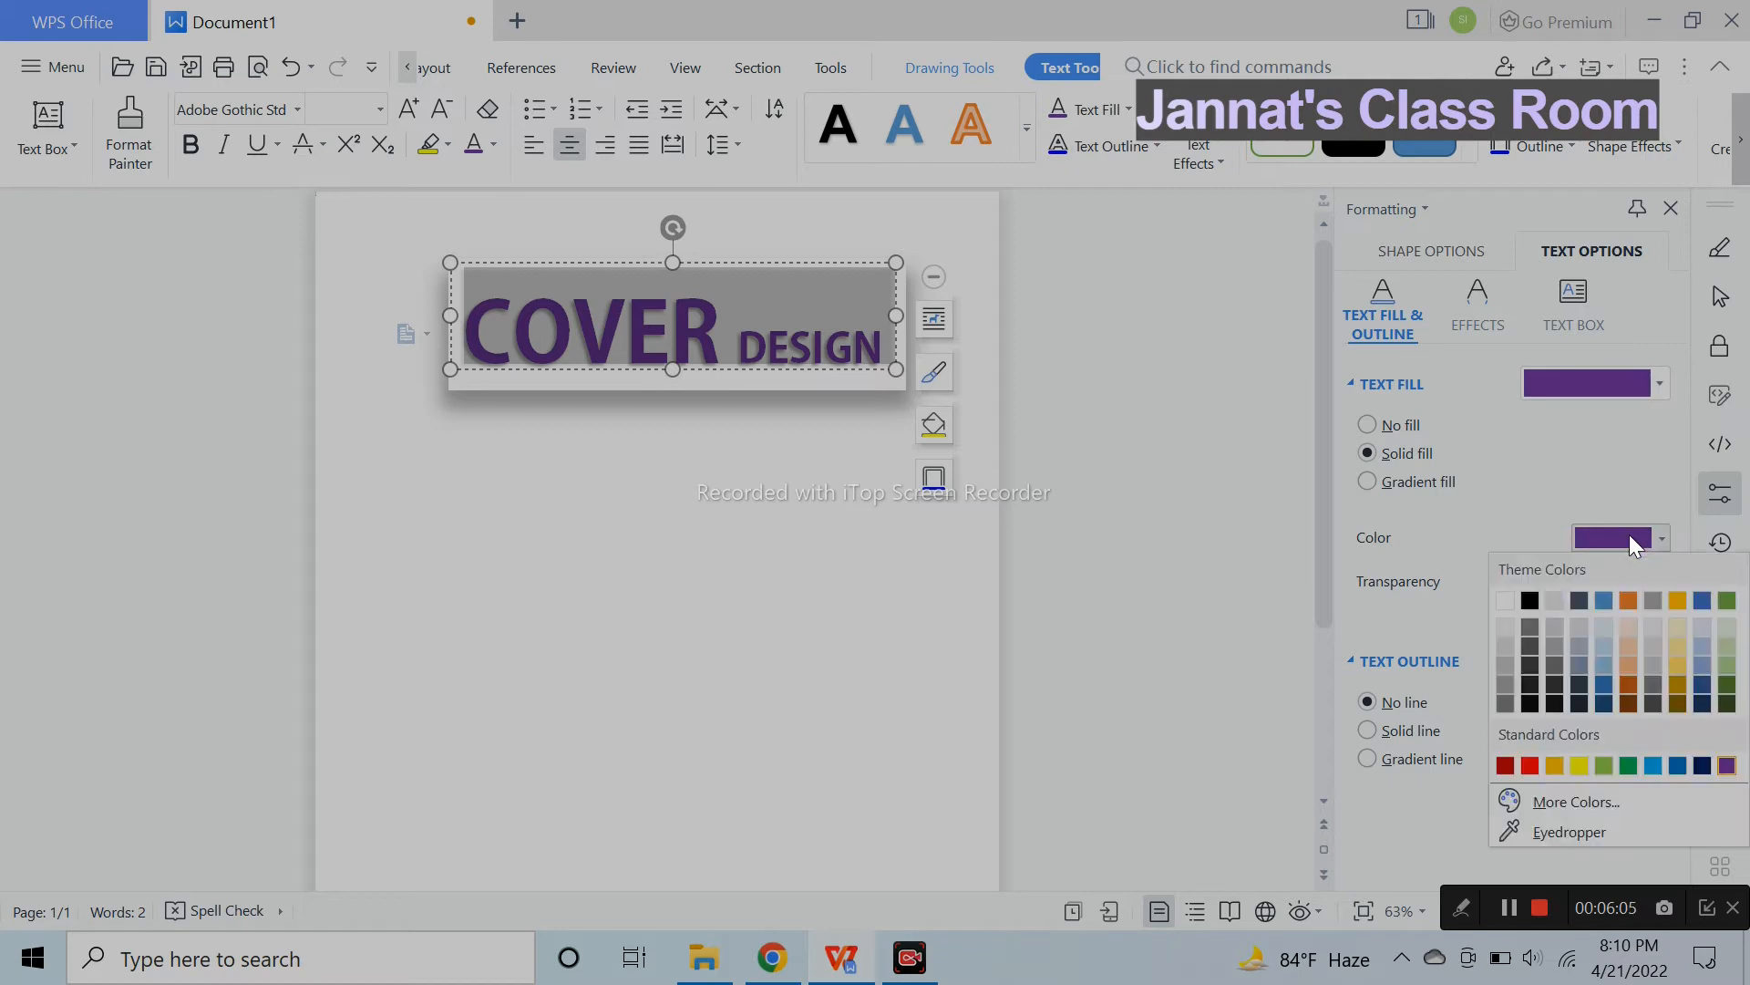
pyautogui.click(1576, 795)
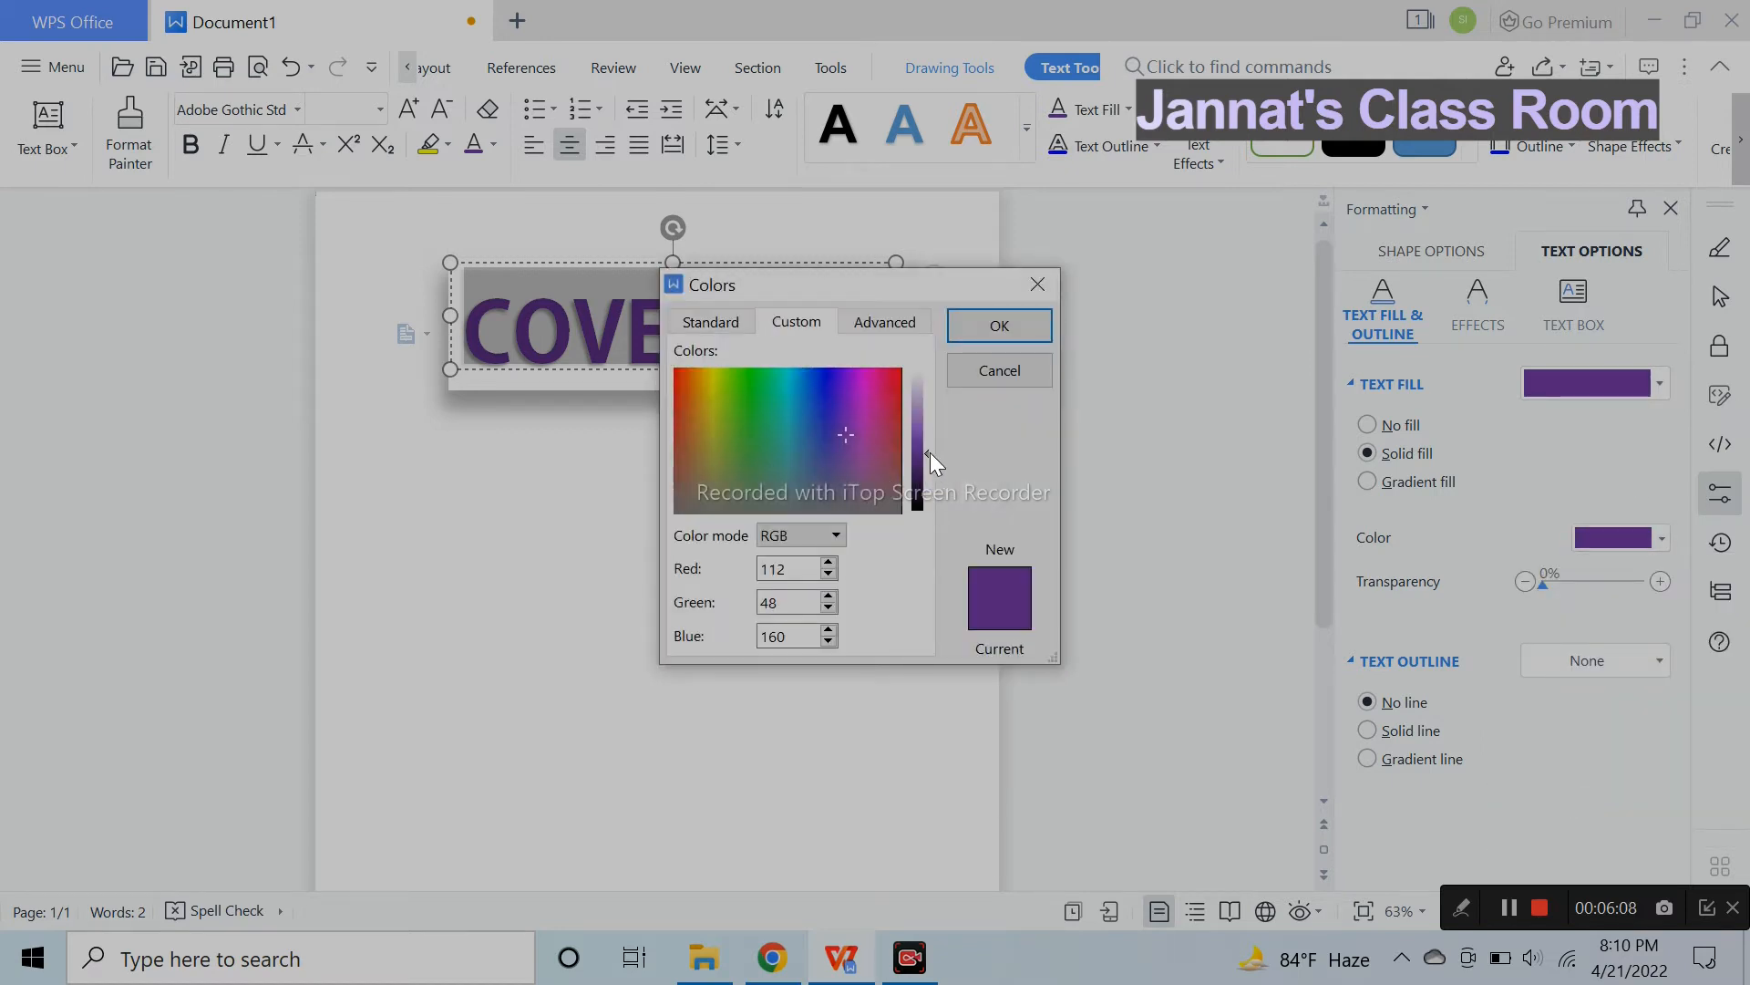
pyautogui.click(929, 465)
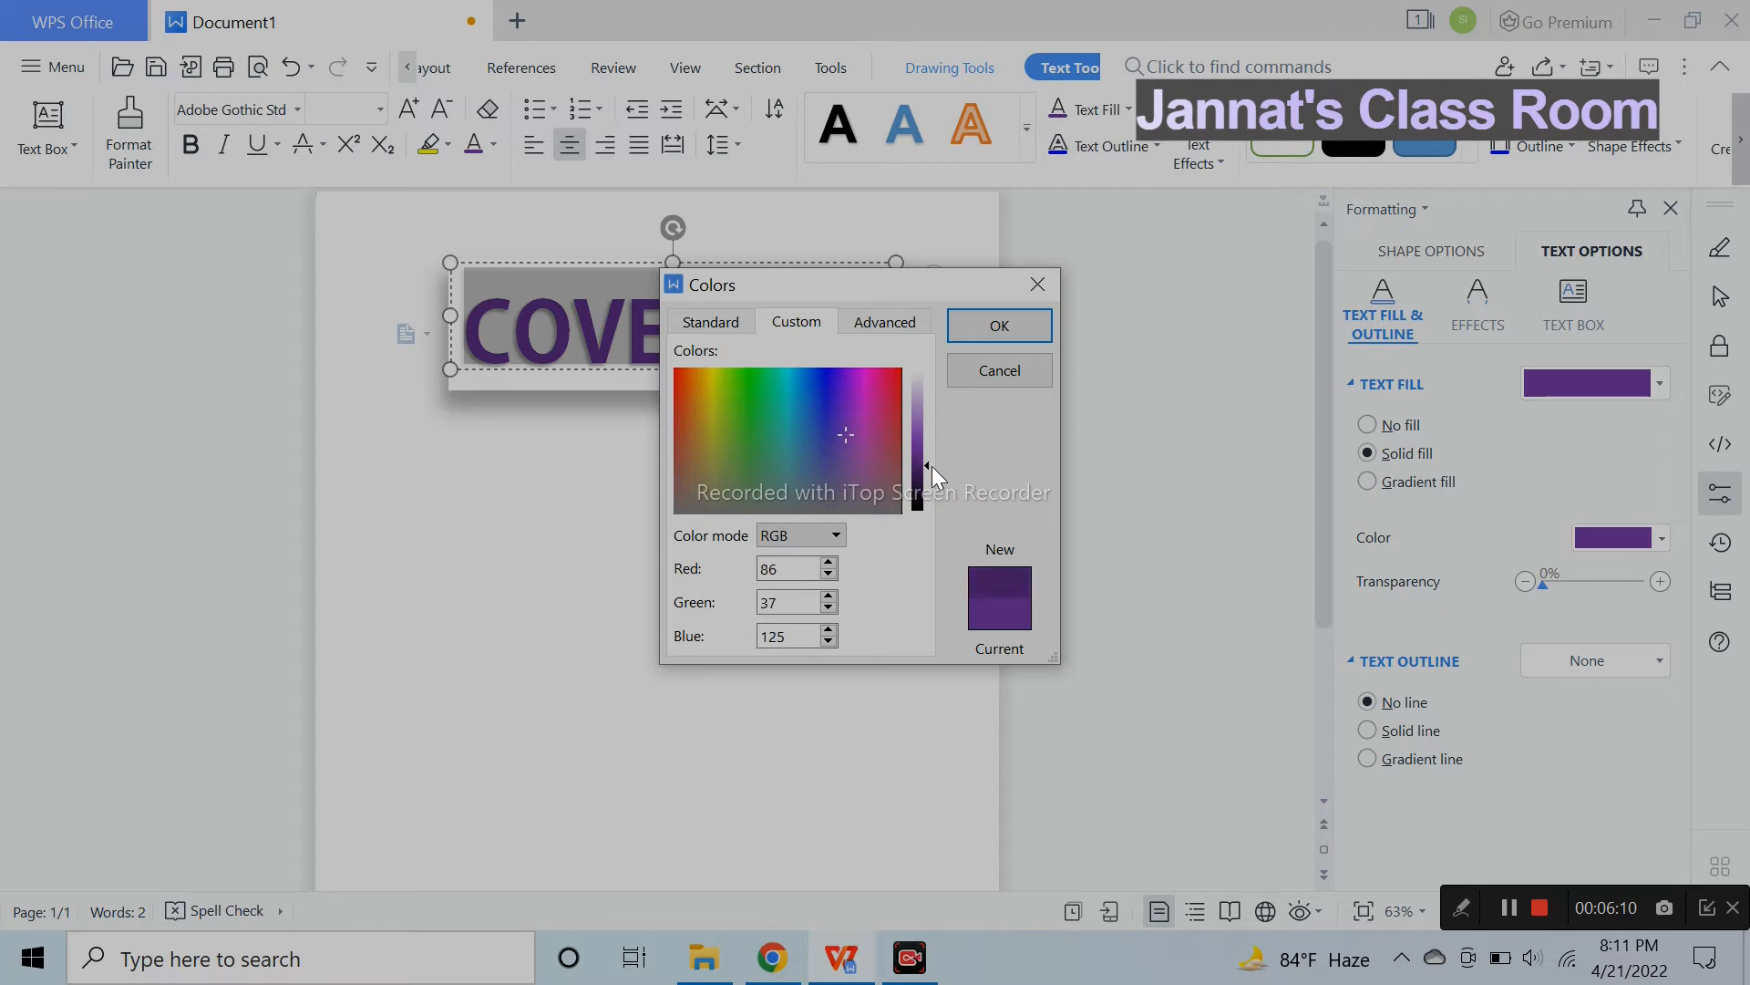
pyautogui.click(1020, 324)
pyautogui.click(1000, 552)
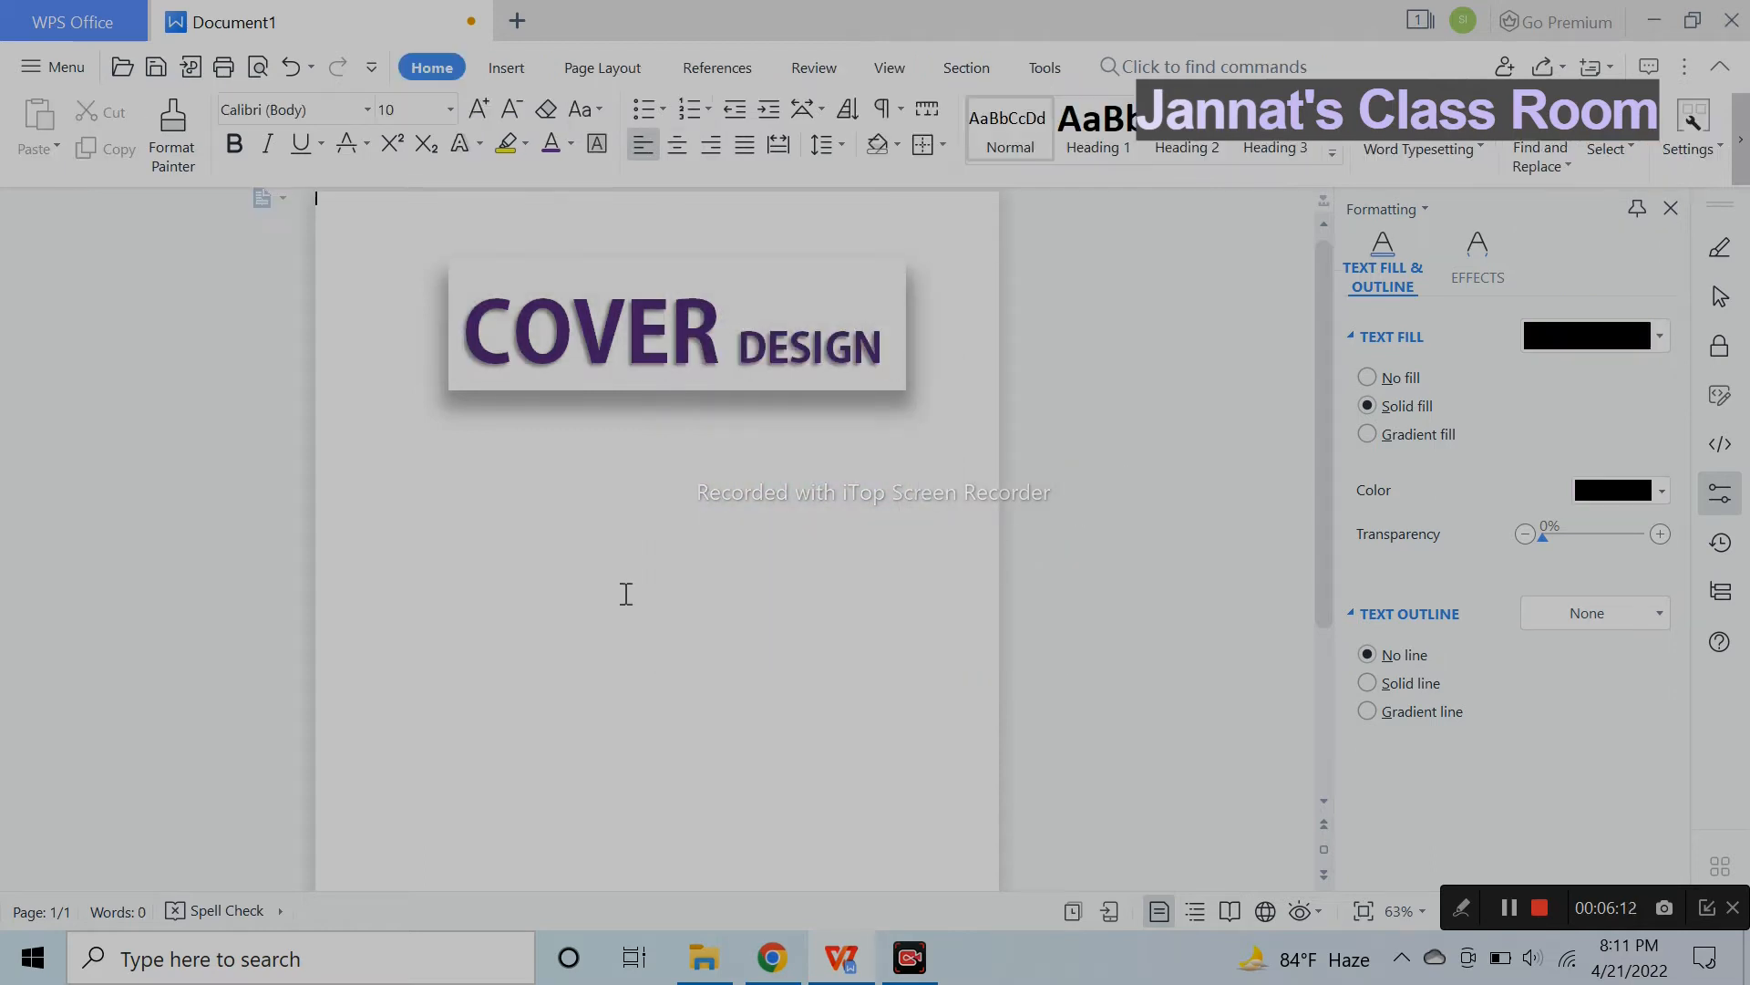
# Draw a large right triangle in the lower part of the page and rotate it right 90°.
pyautogui.scroll(-5, 961, 720)
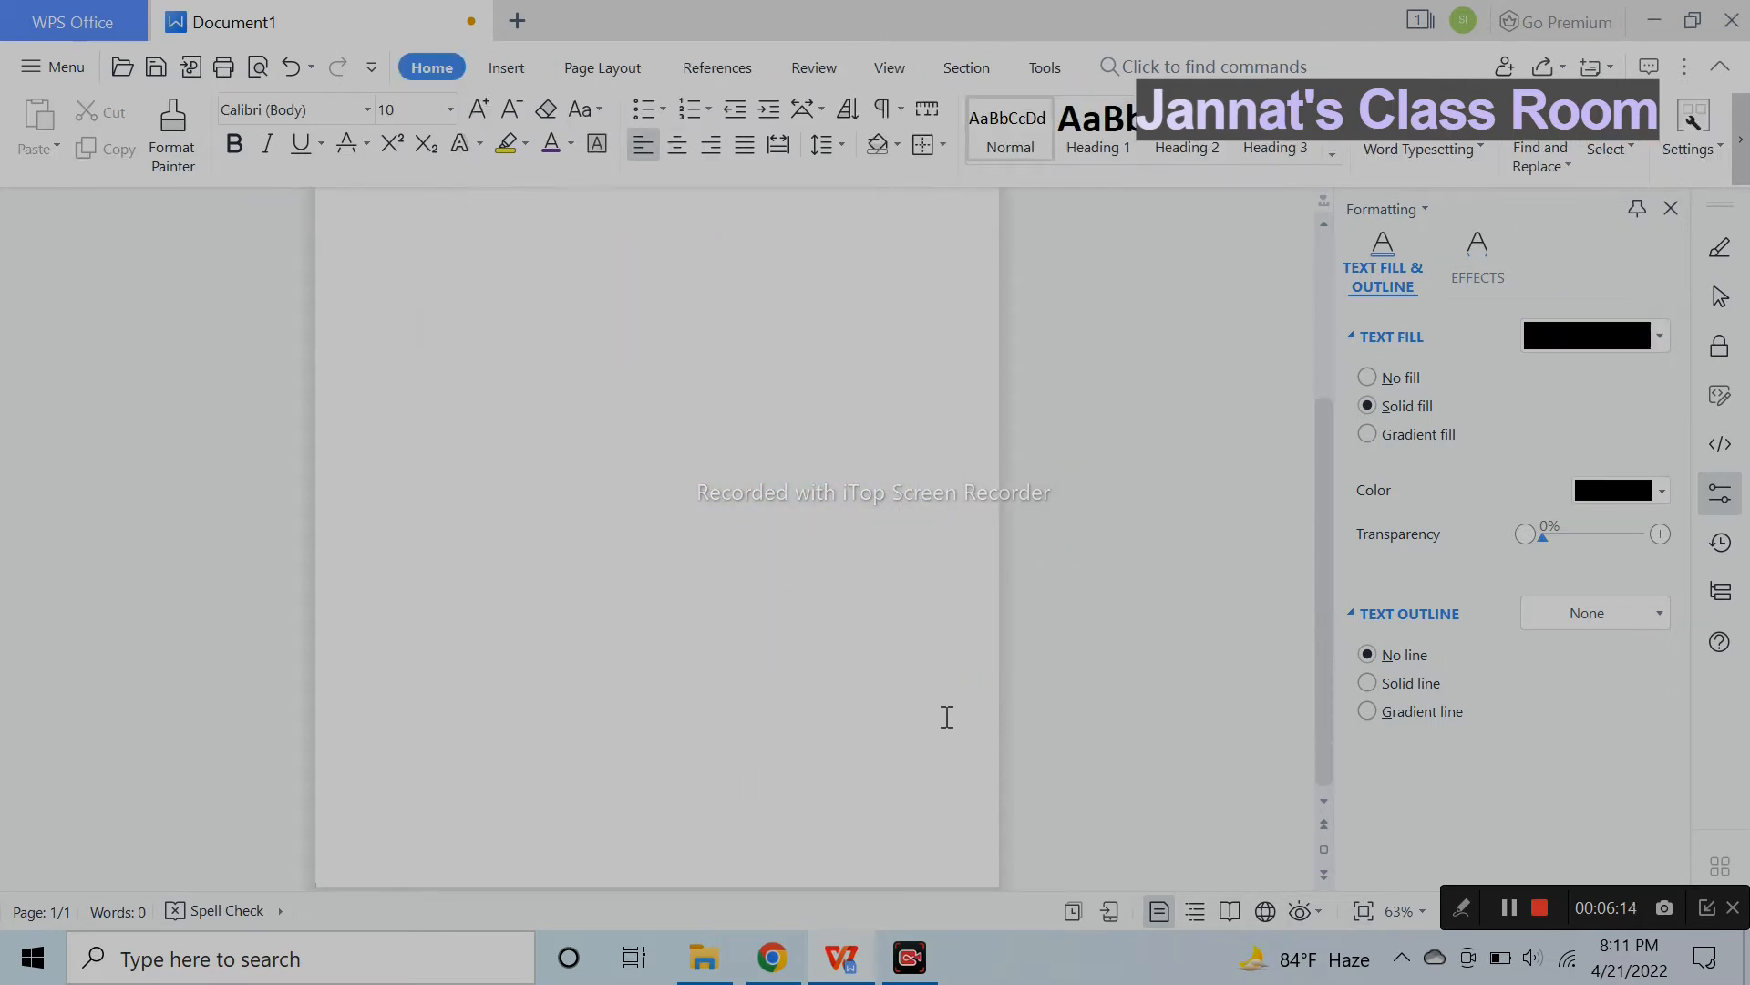
pyautogui.click(512, 71)
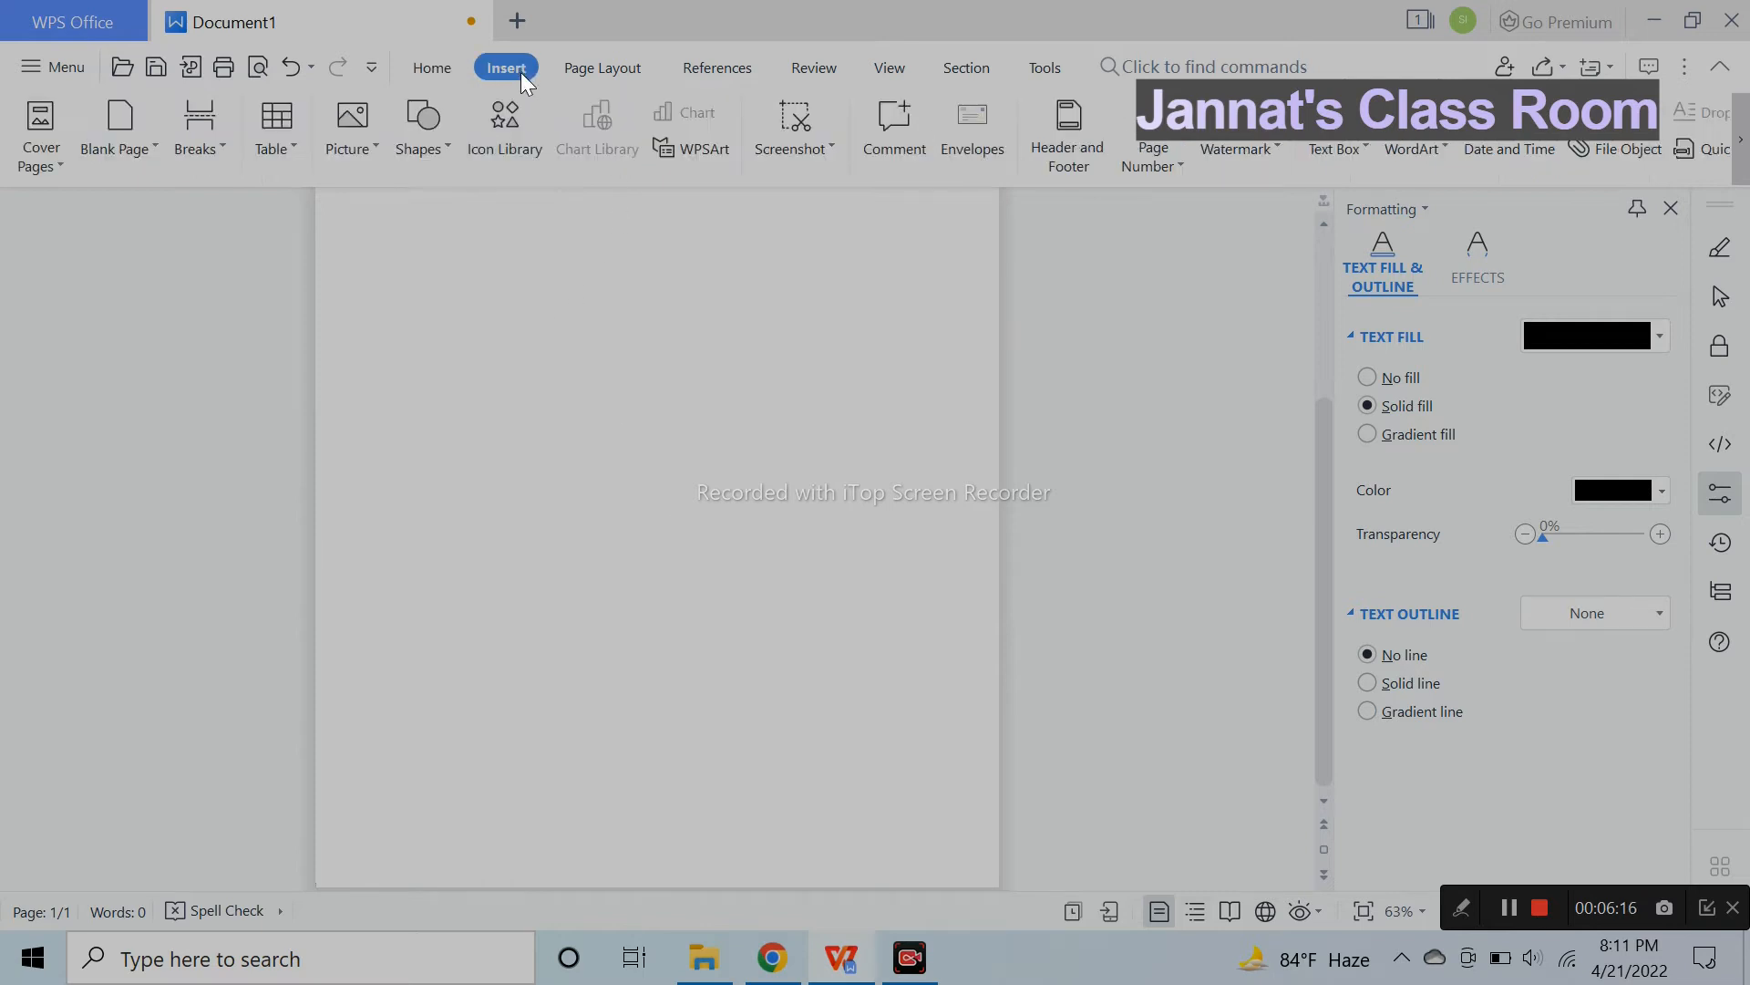
pyautogui.click(407, 155)
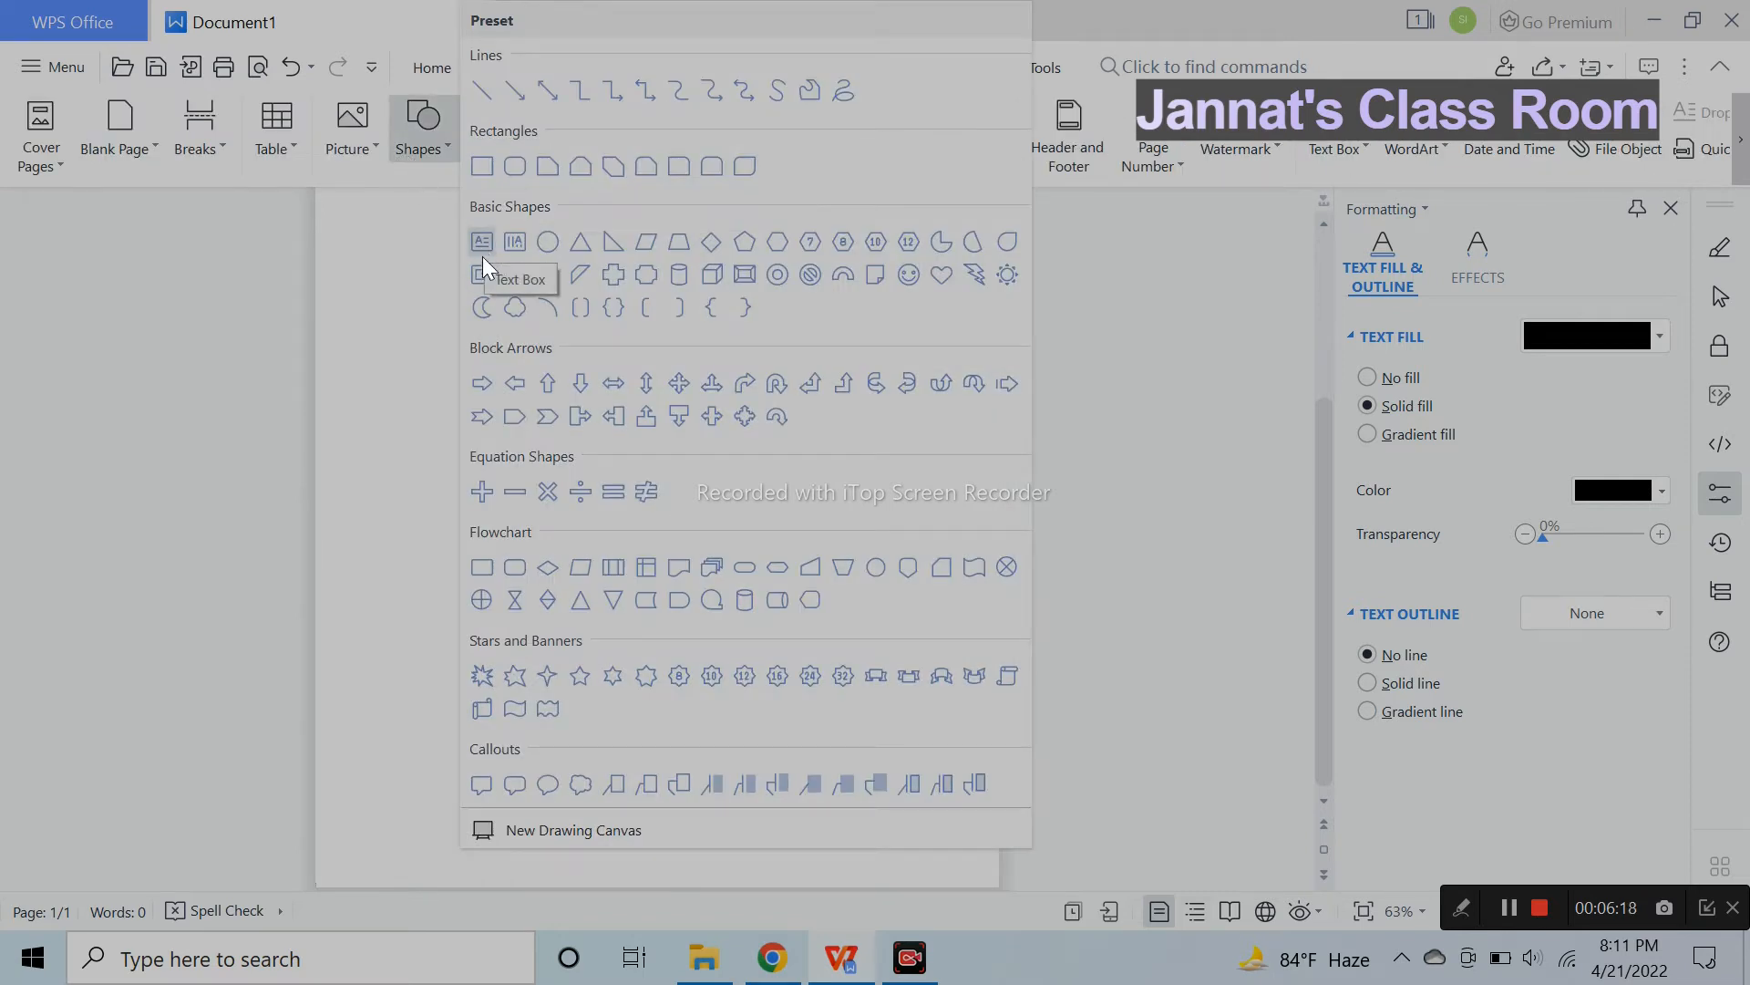
pyautogui.click(515, 243)
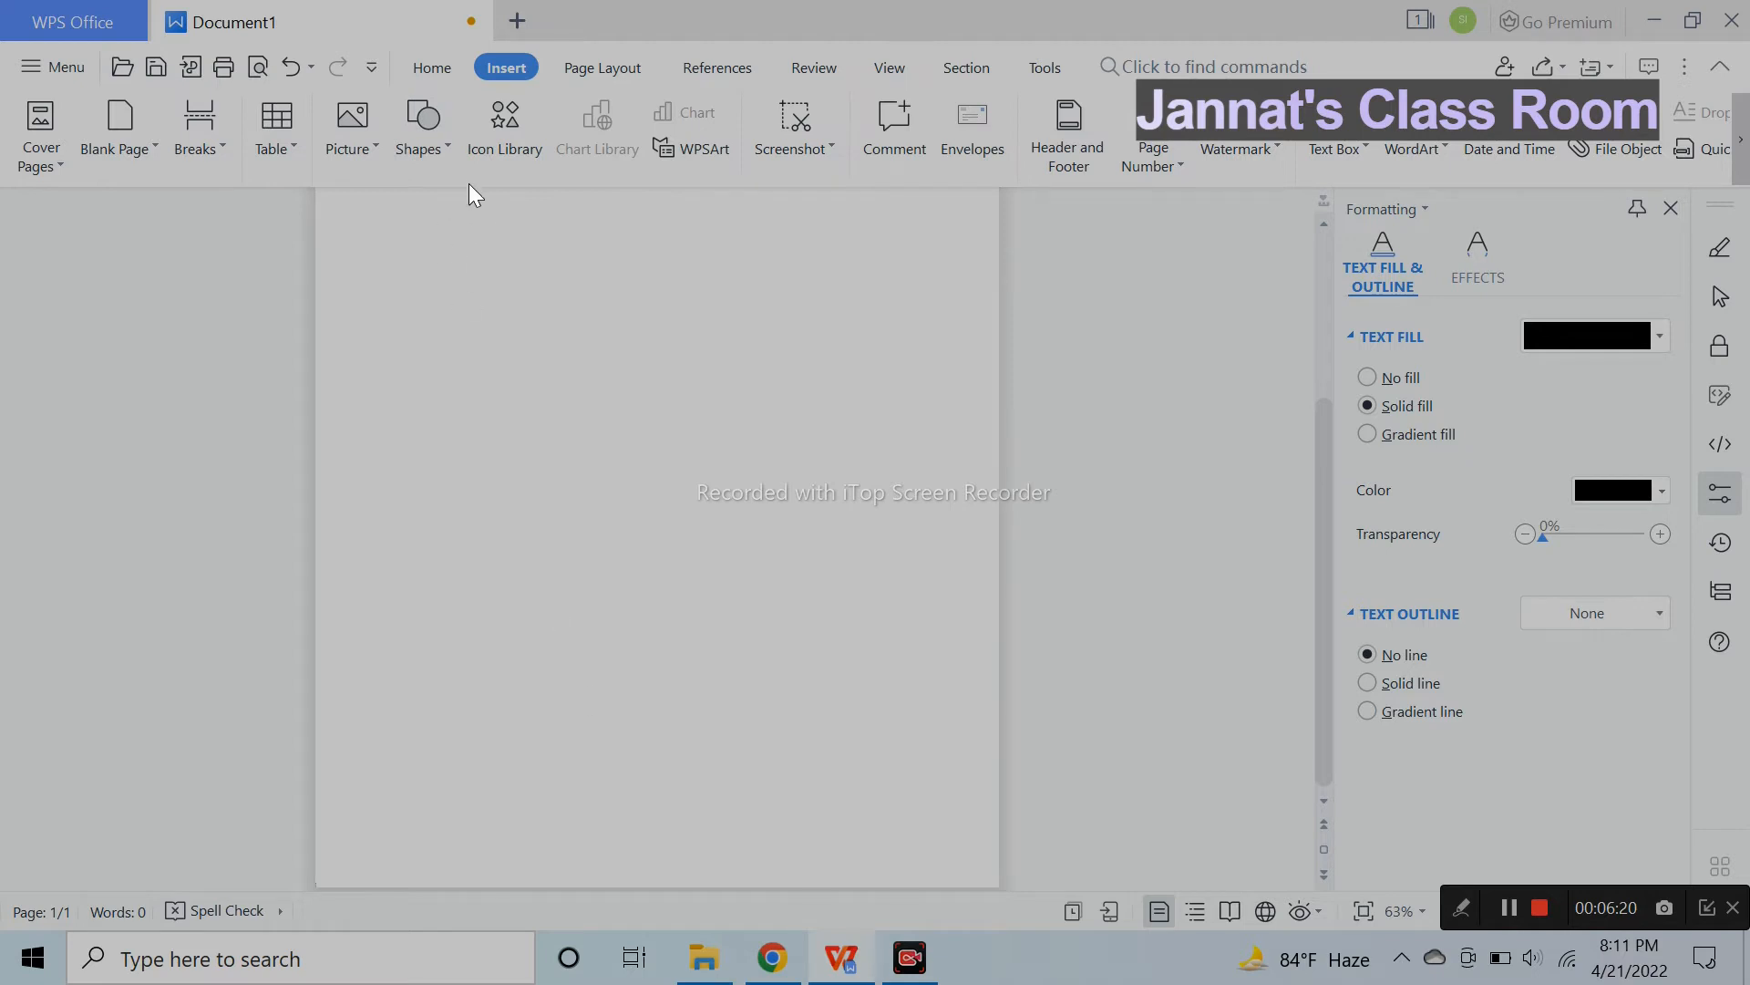
pyautogui.click(441, 122)
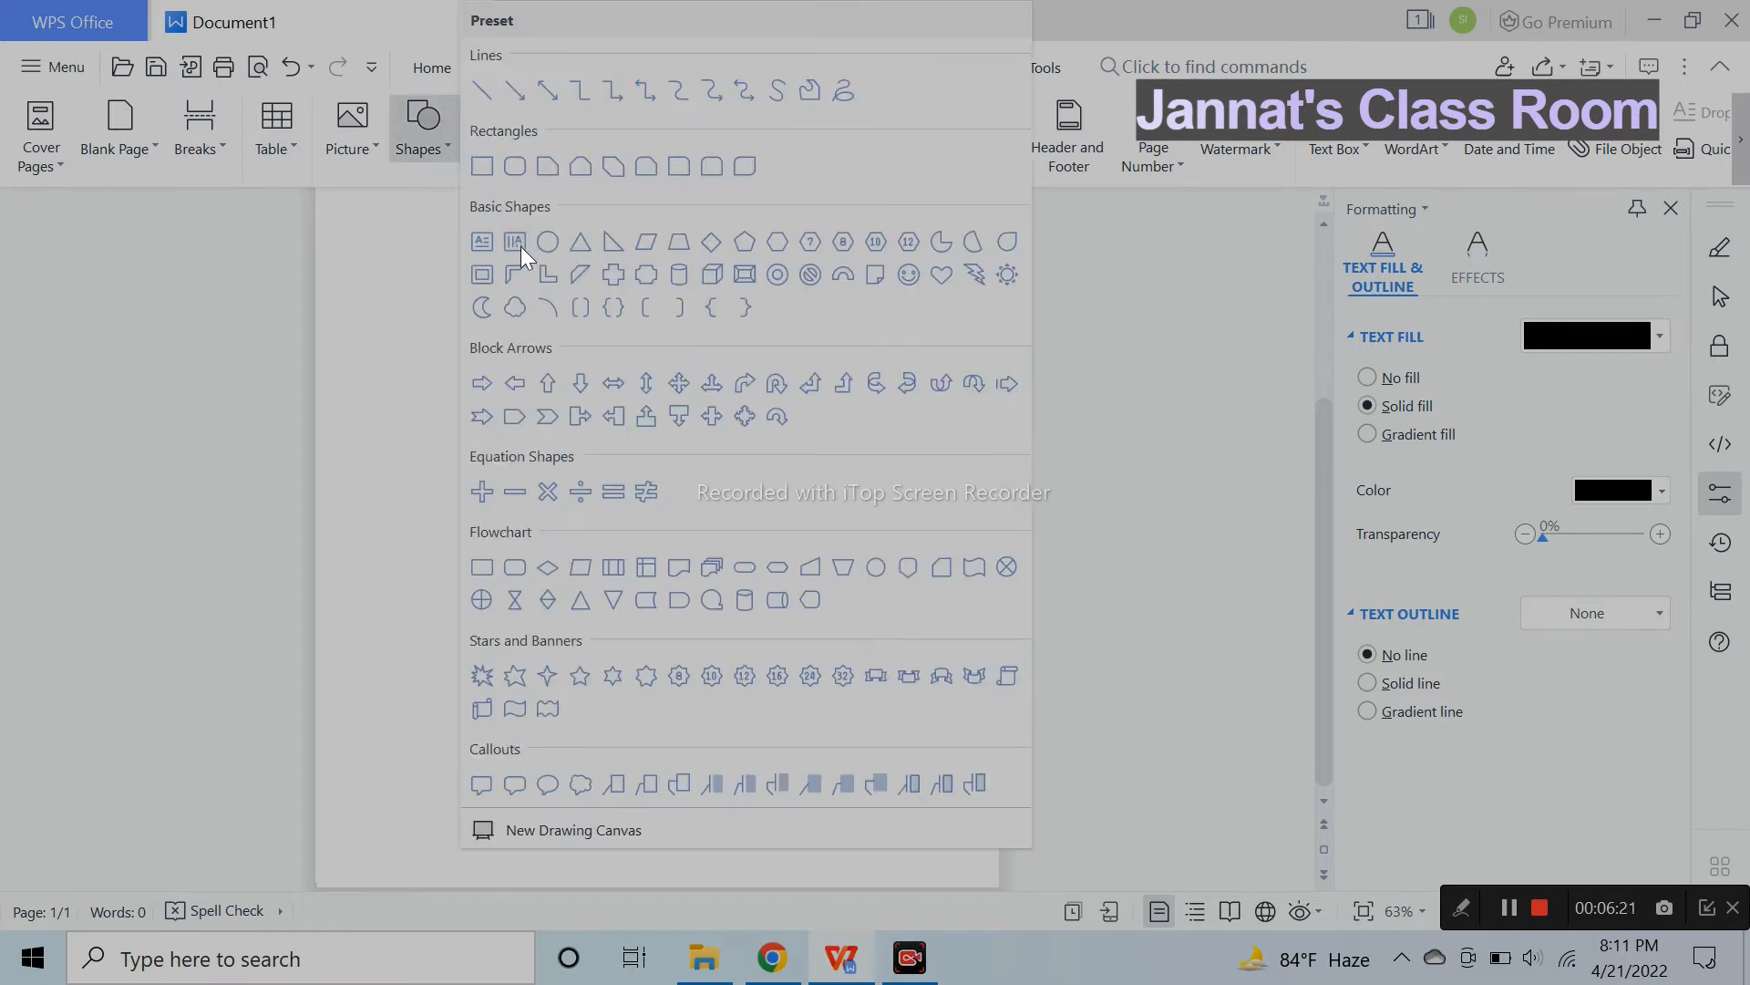
pyautogui.click(607, 245)
pyautogui.moveTo(536, 537); pyautogui.dragTo(916, 867)
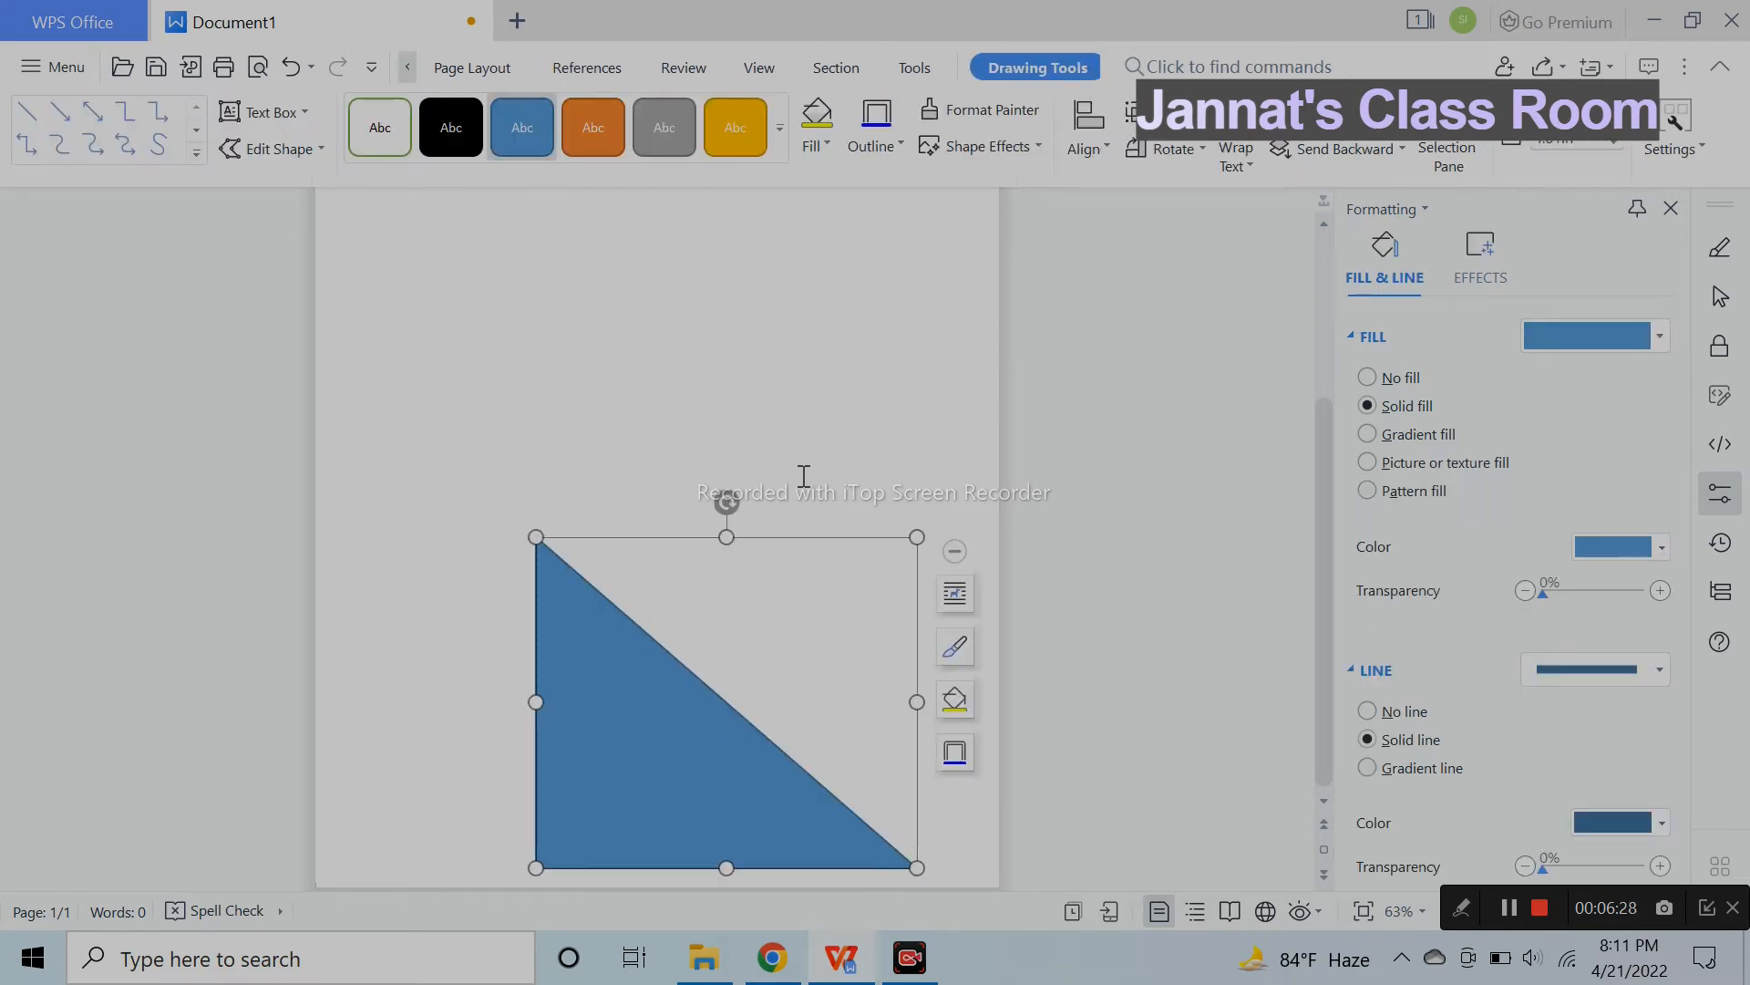
pyautogui.click(1163, 141)
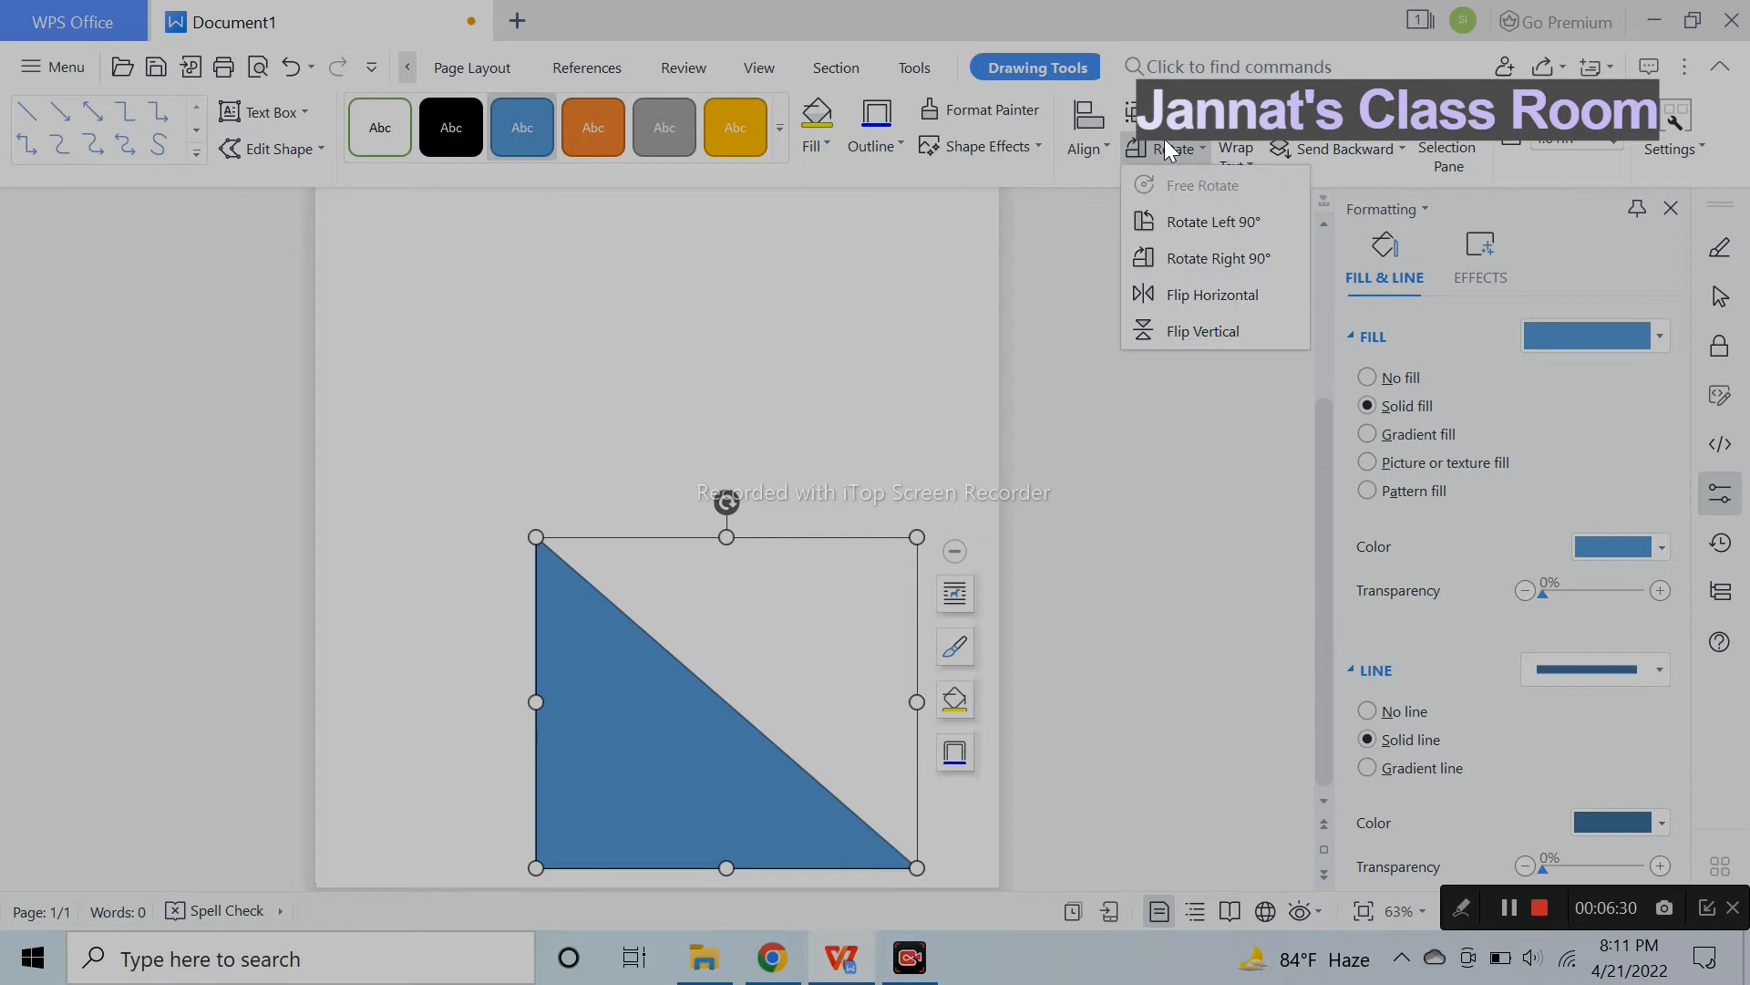
pyautogui.click(1198, 255)
pyautogui.click(1183, 152)
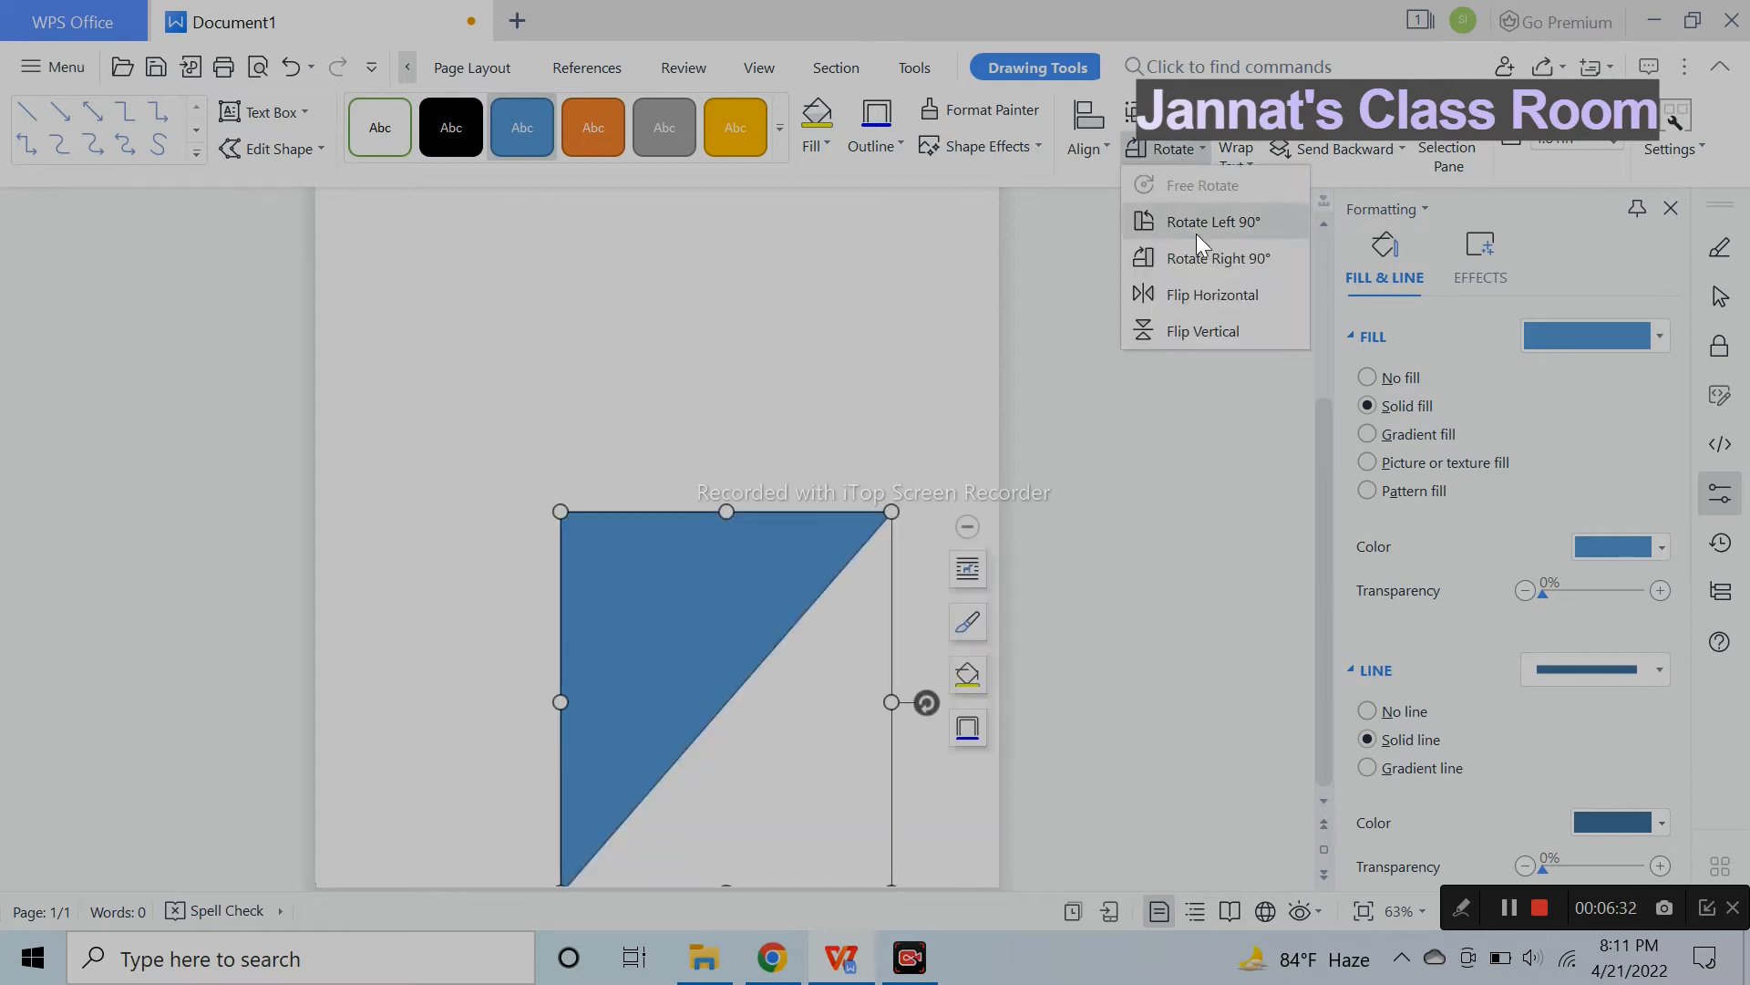
pyautogui.click(1200, 259)
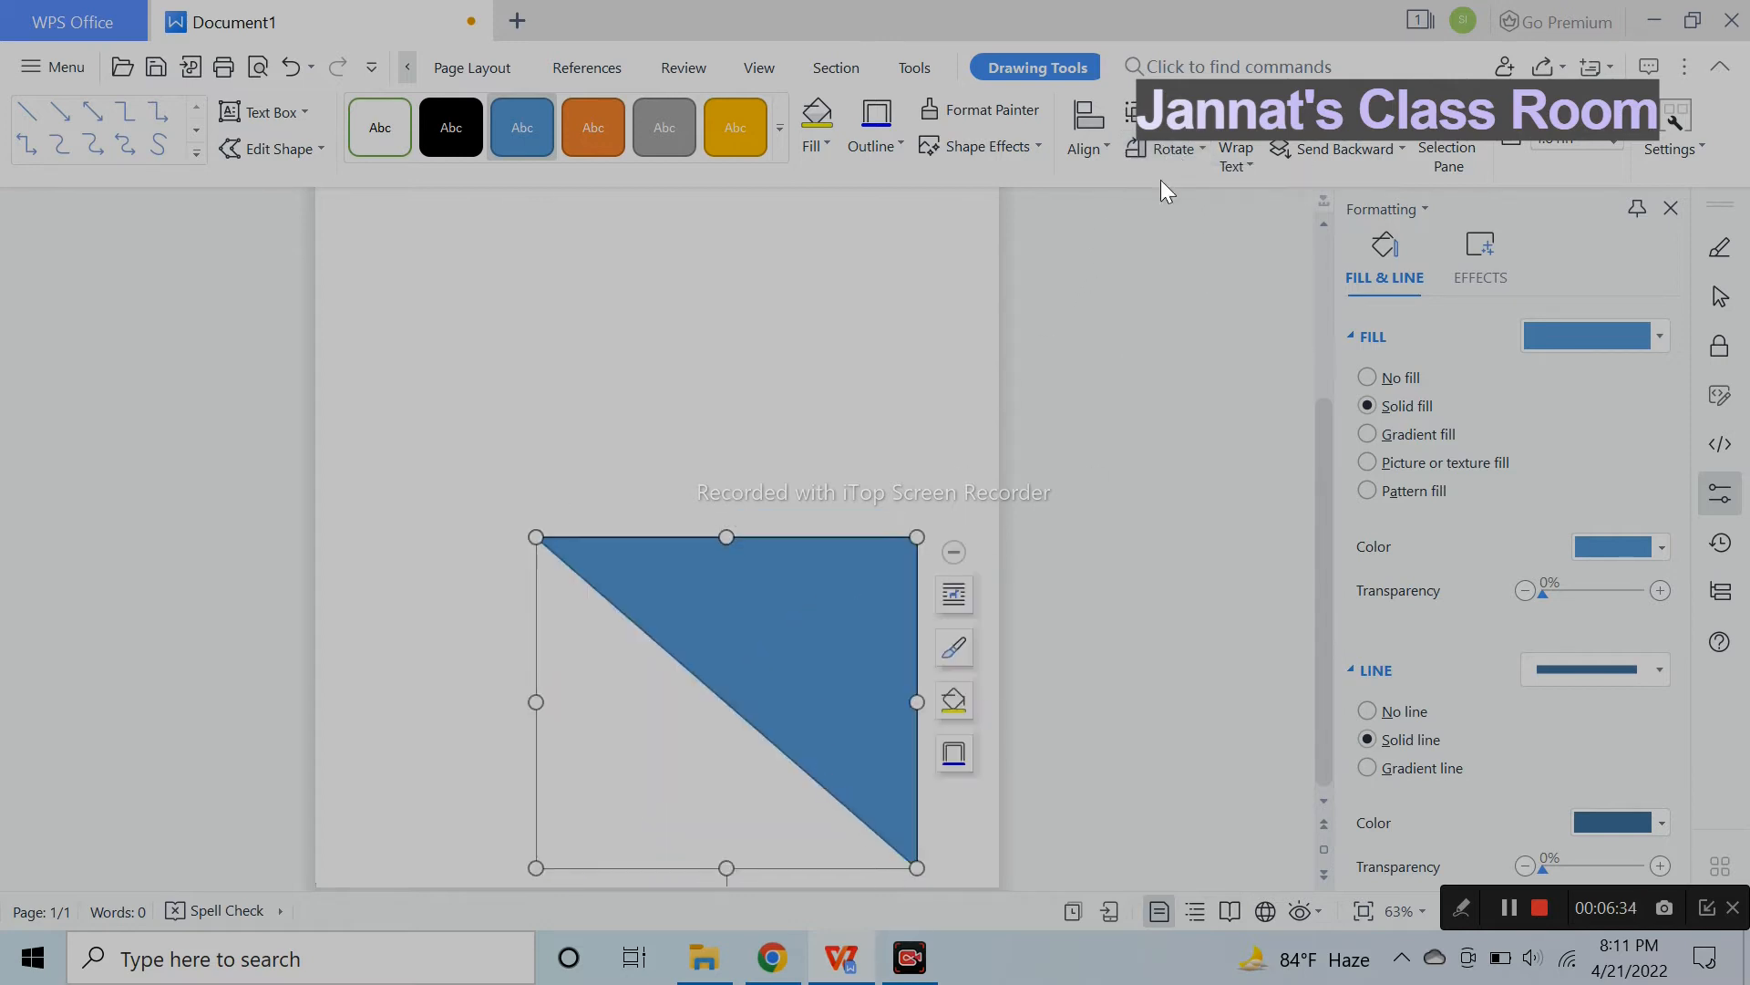
pyautogui.click(1167, 152)
pyautogui.click(1178, 232)
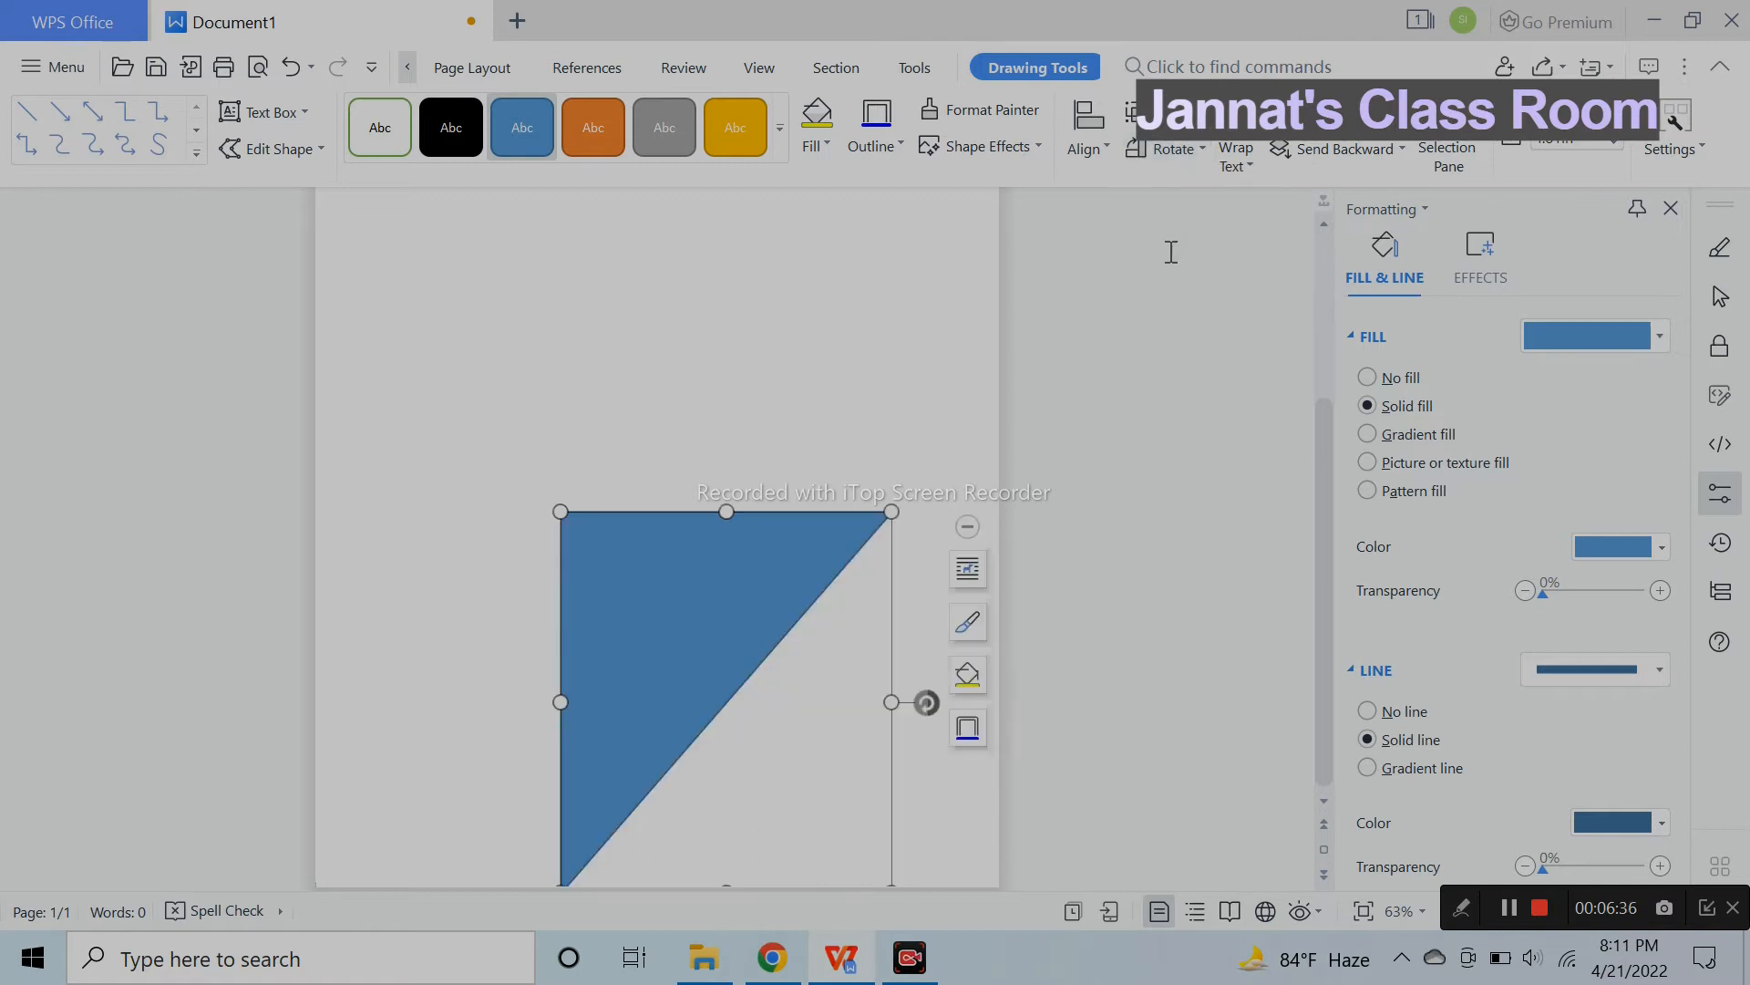
# Flip the triangle horizontally and move it against the right edge of the page.
pyautogui.click(1180, 152)
pyautogui.click(1227, 294)
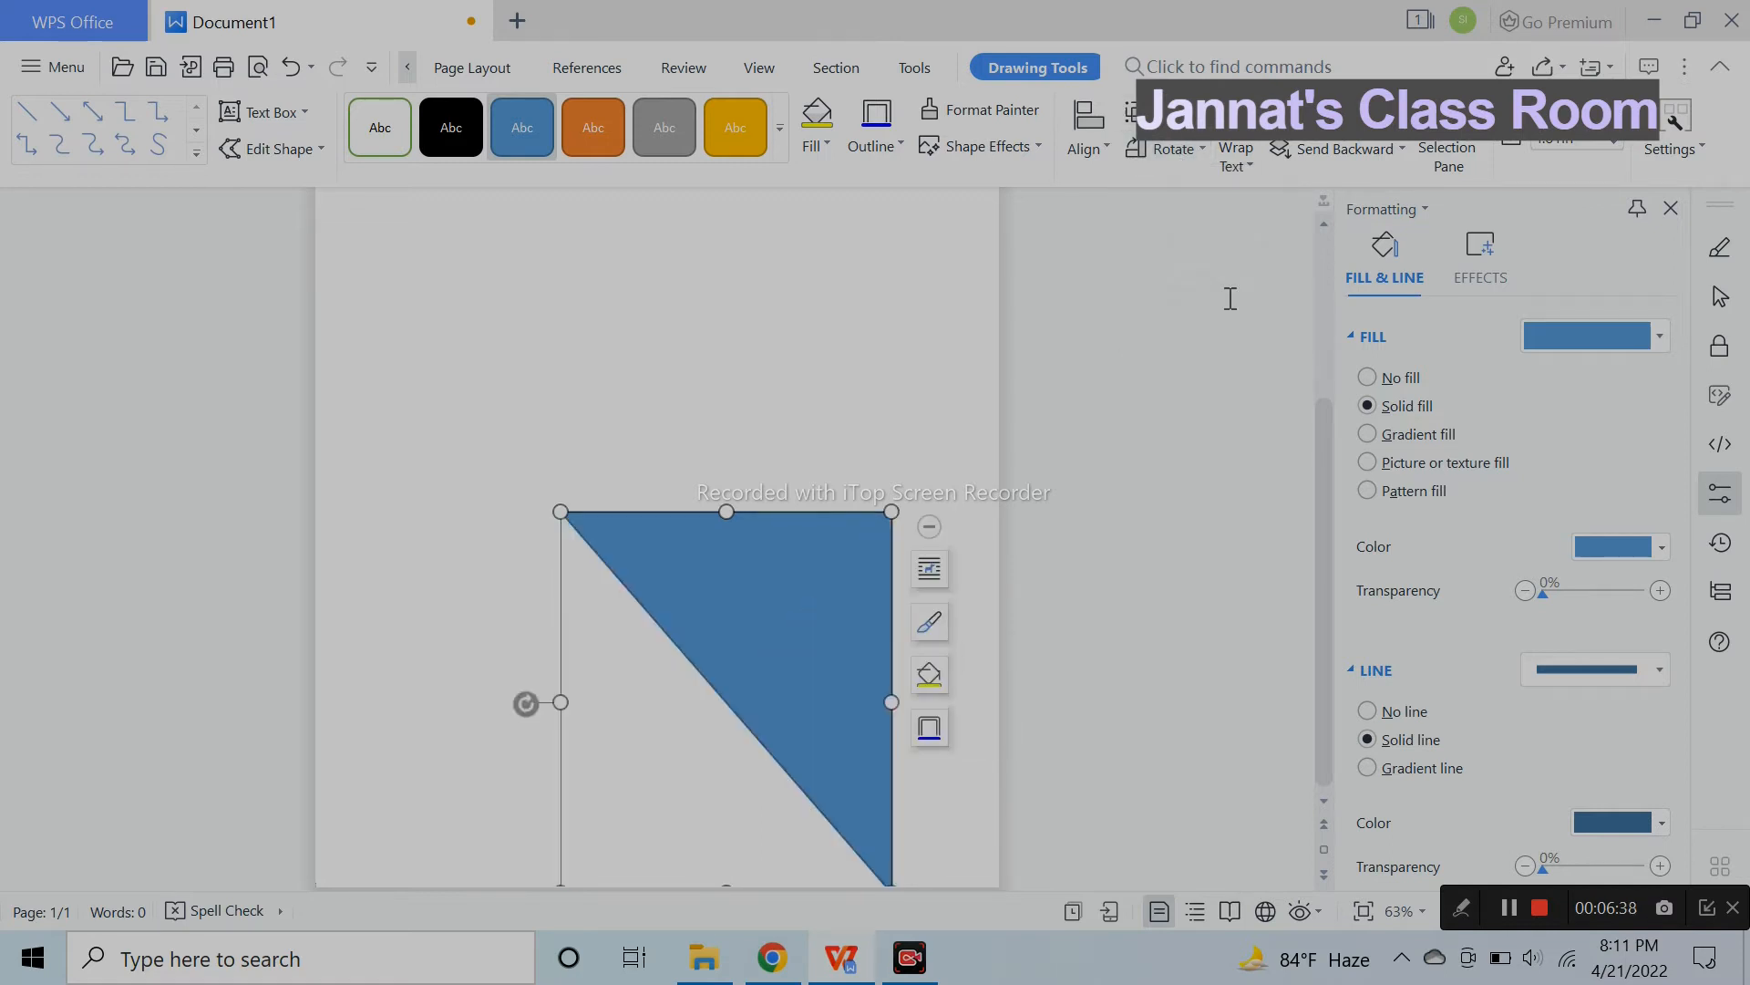
pyautogui.moveTo(846, 605); pyautogui.dragTo(937, 626)
pyautogui.click(1170, 149)
pyautogui.click(1195, 217)
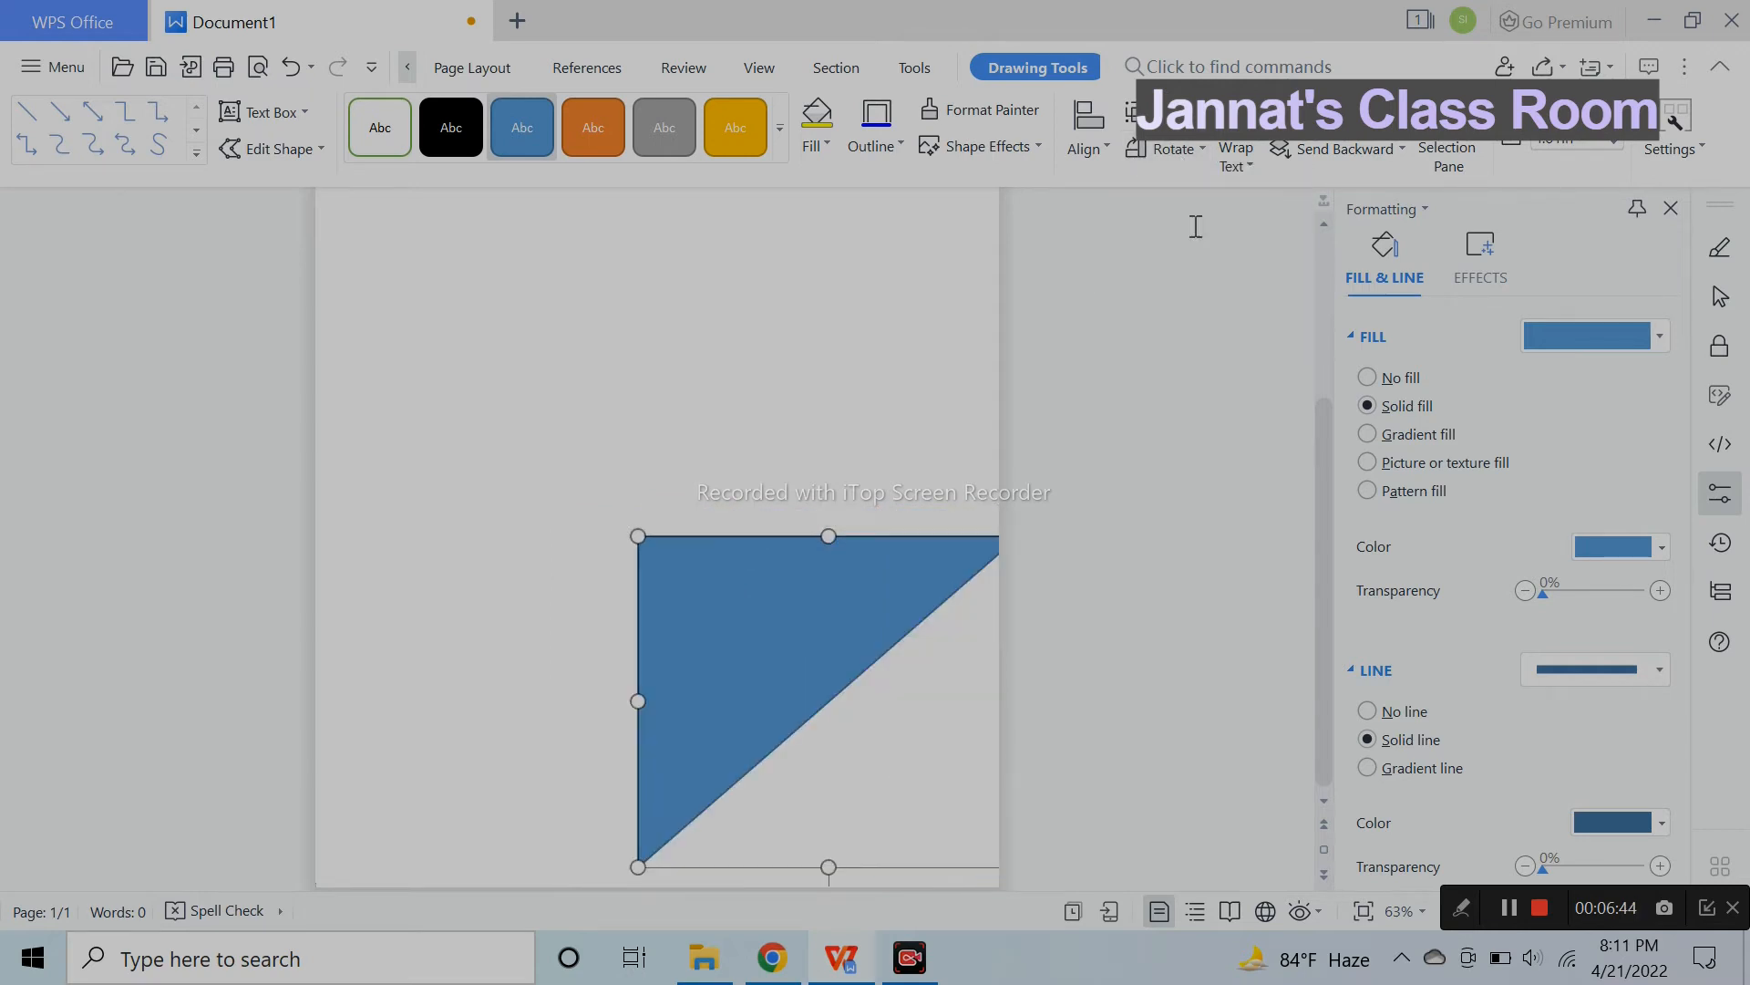
pyautogui.click(1167, 150)
pyautogui.click(1185, 258)
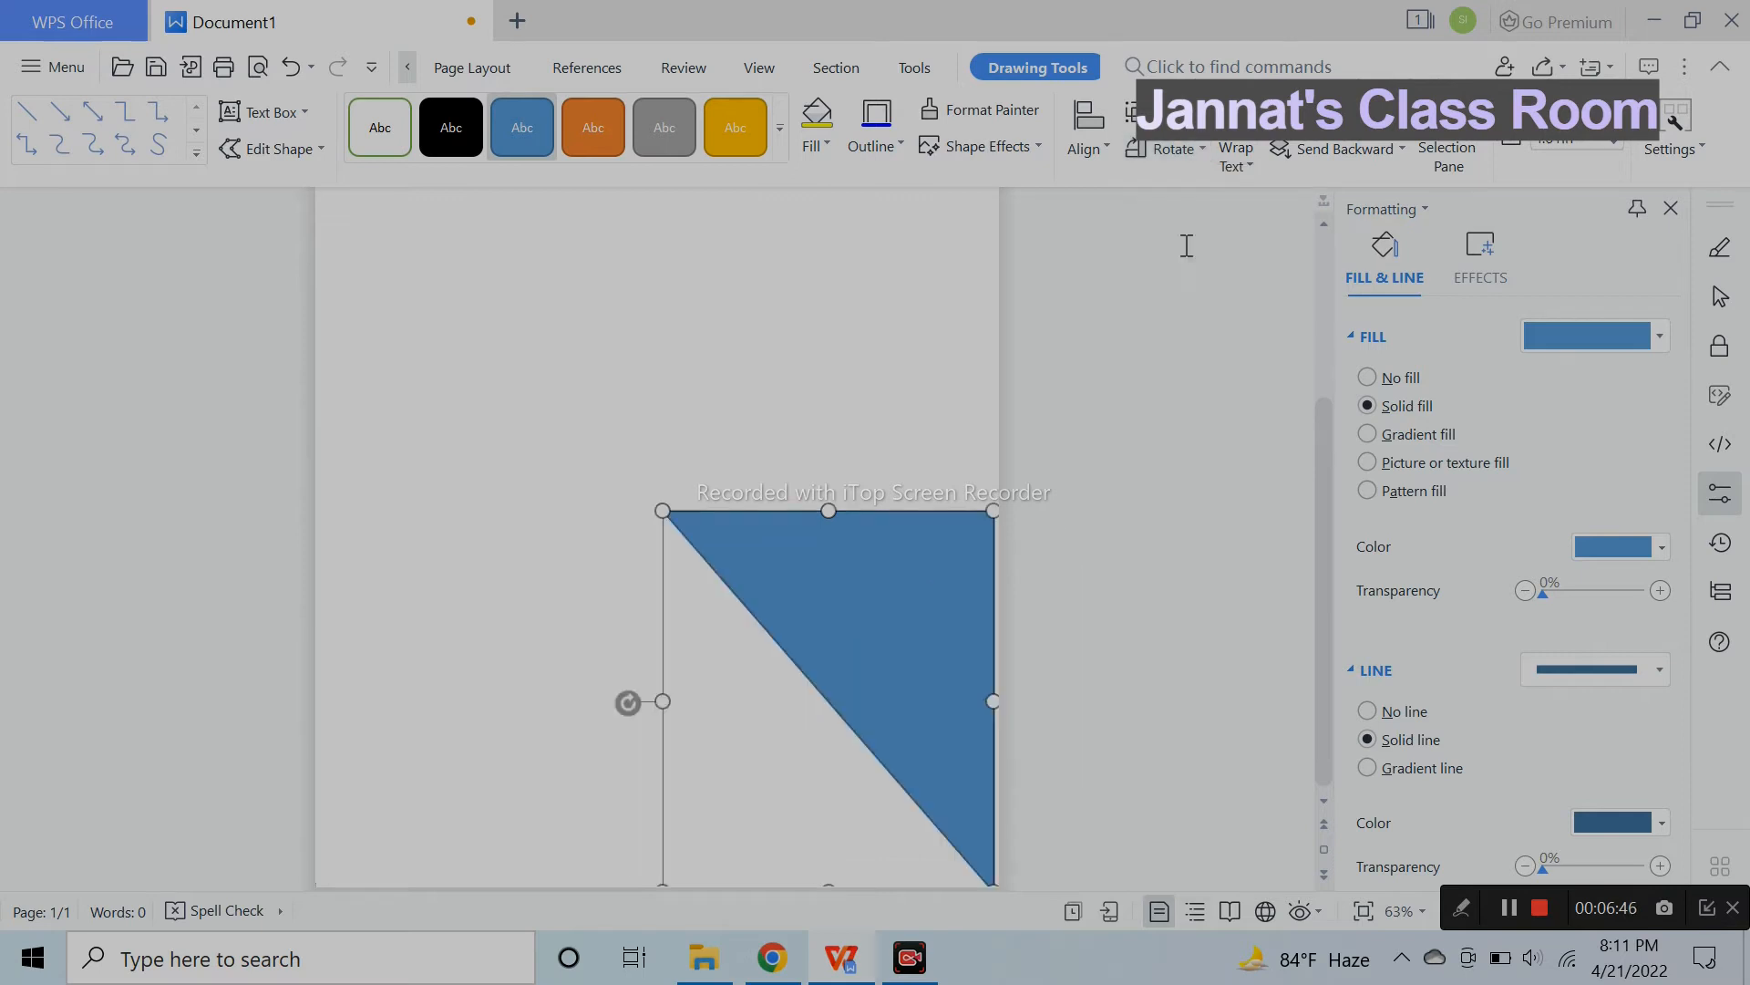
# Flip the triangle vertically and resize it to a wide wedge filling the page's lower-right corner.
pyautogui.click(1175, 150)
pyautogui.click(1199, 329)
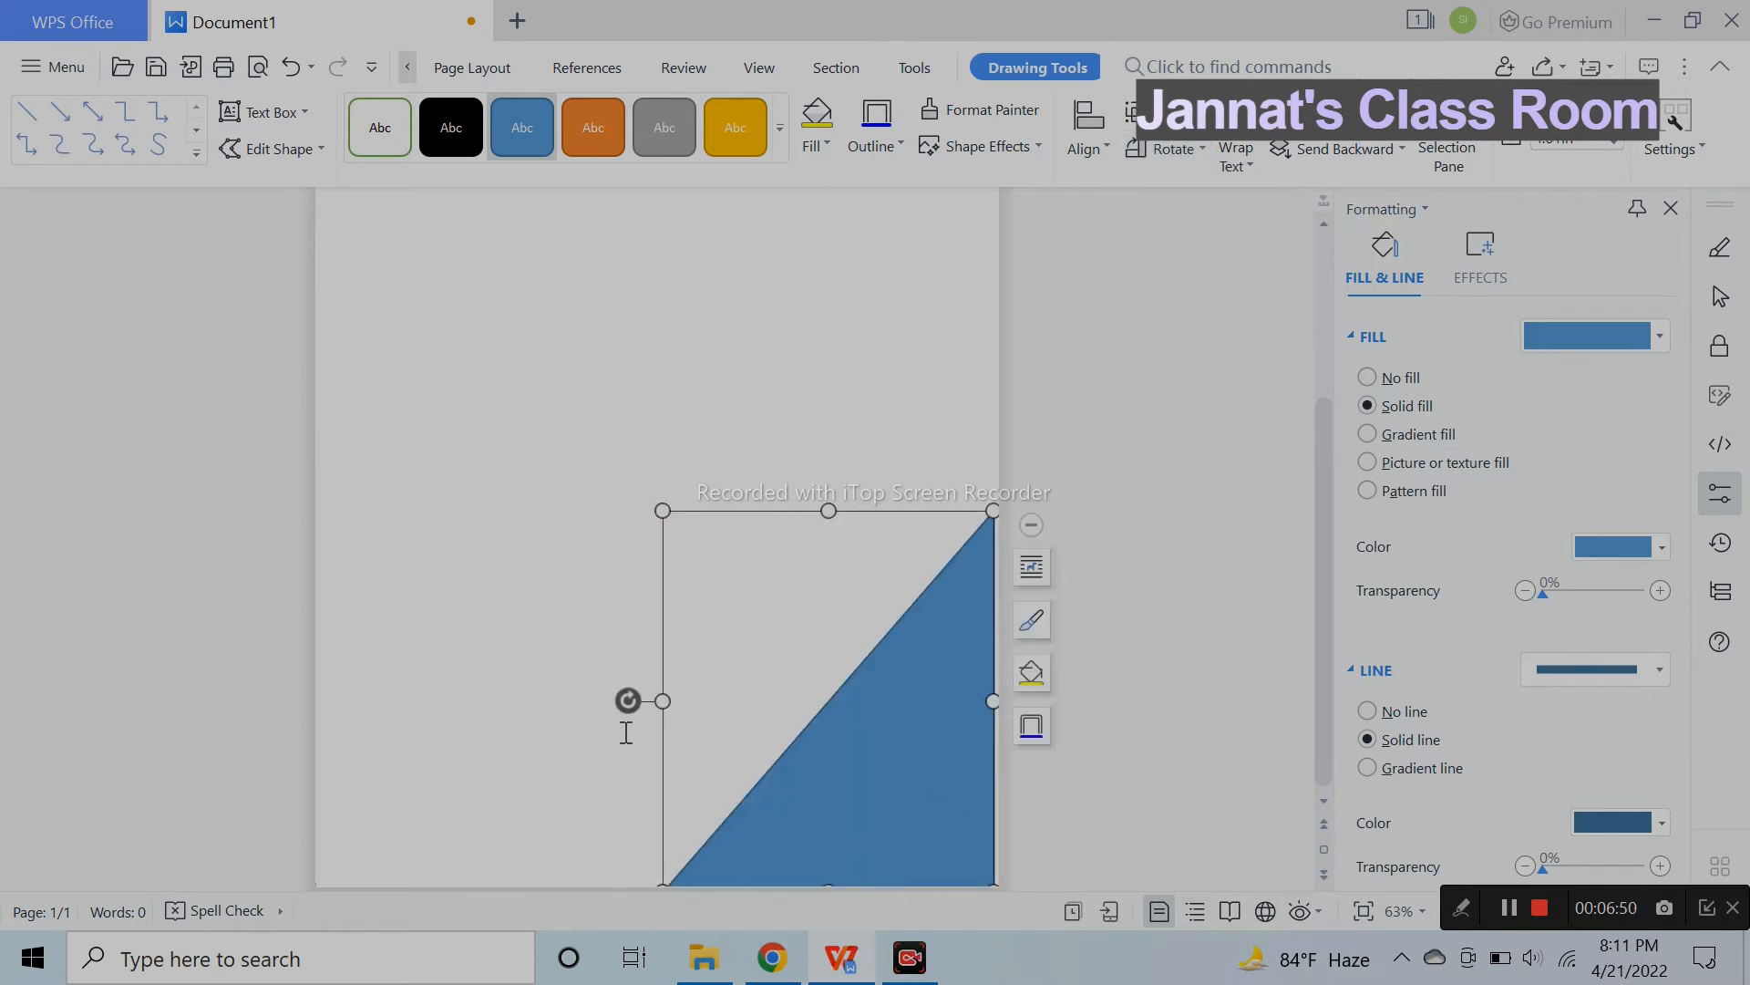
pyautogui.moveTo(662, 699); pyautogui.dragTo(521, 719)
pyautogui.moveTo(996, 509); pyautogui.dragTo(996, 571)
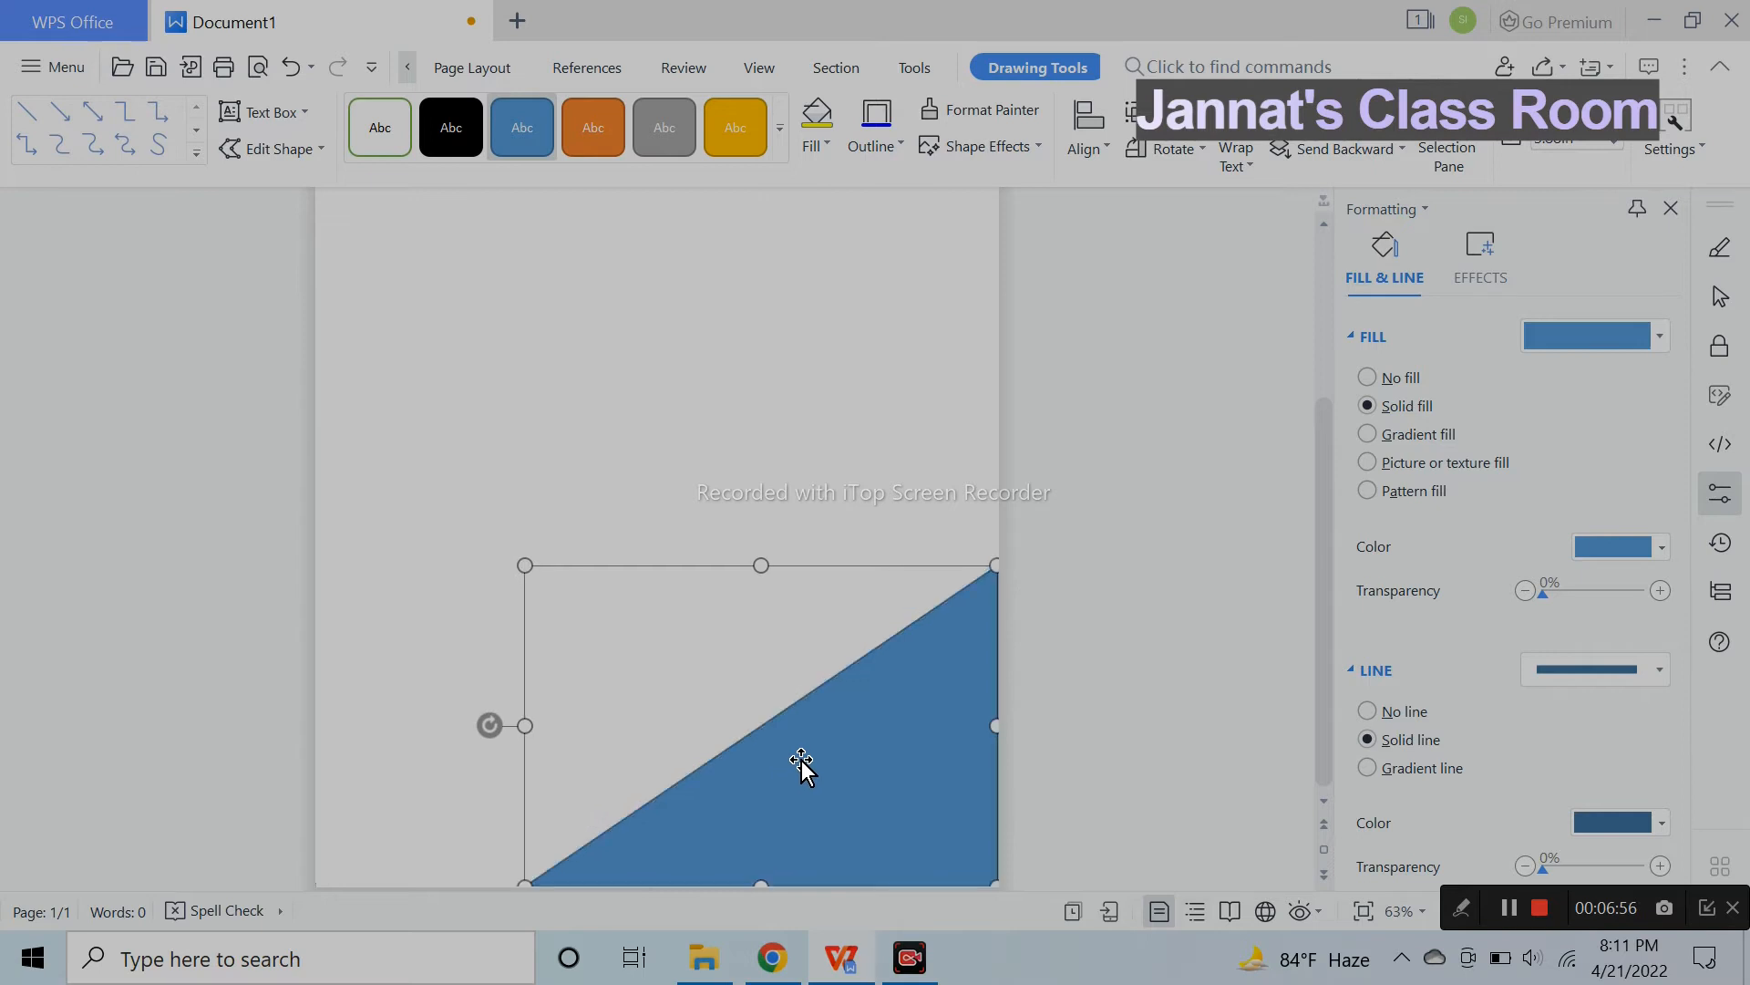
pyautogui.scroll(-2, 870, 663)
pyautogui.click(1012, 685)
pyautogui.click(815, 786)
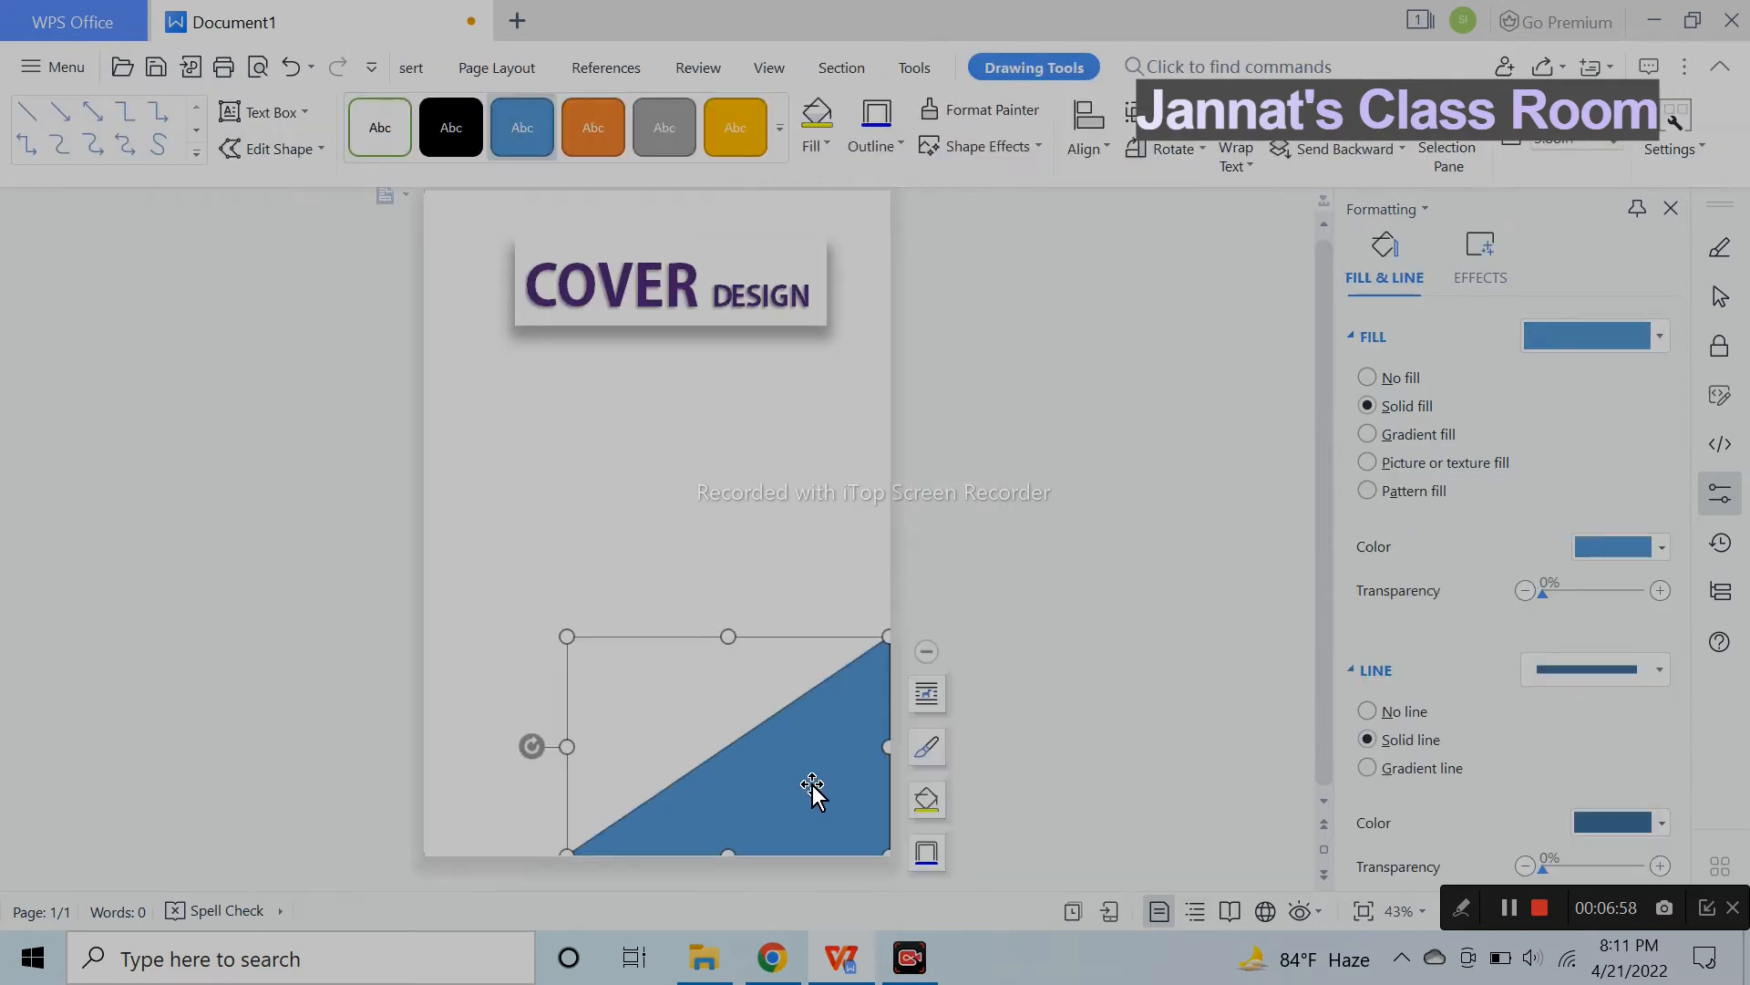
pyautogui.moveTo(728, 636); pyautogui.dragTo(732, 612)
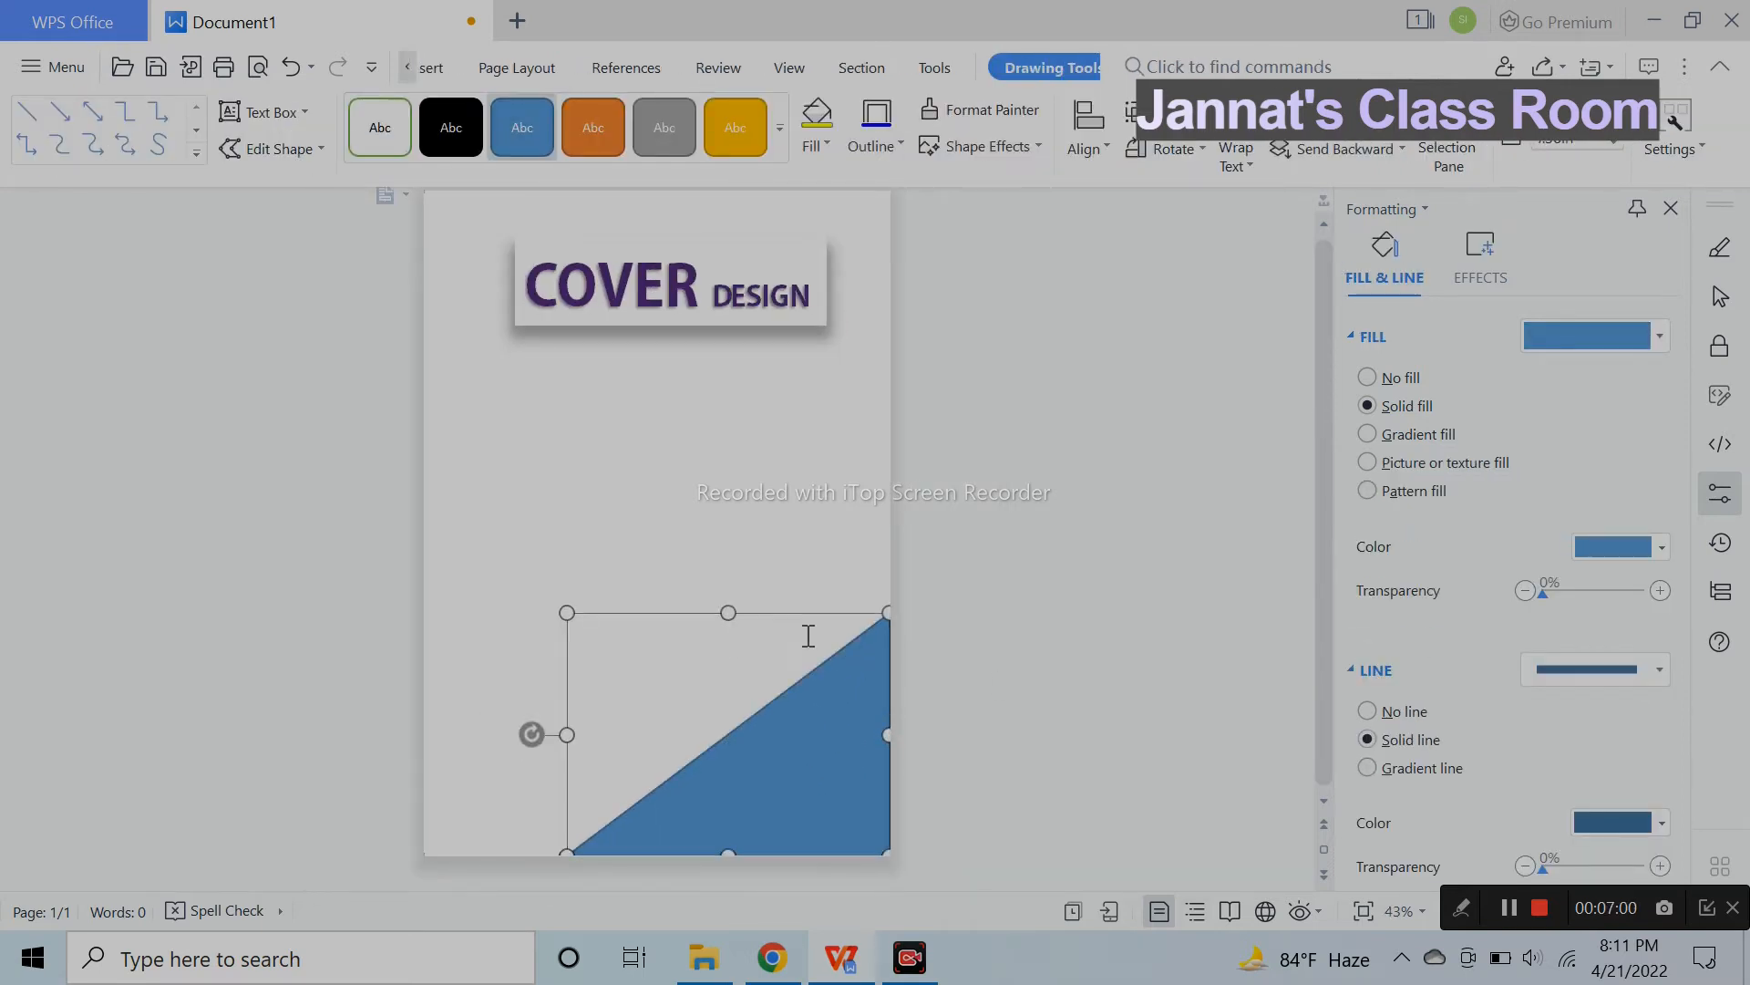
# Fill the triangle with dark purple at 10% transparency and enlarge it toward the upper left.
pyautogui.click(1088, 682)
pyautogui.click(818, 835)
pyautogui.click(1628, 547)
pyautogui.click(1506, 609)
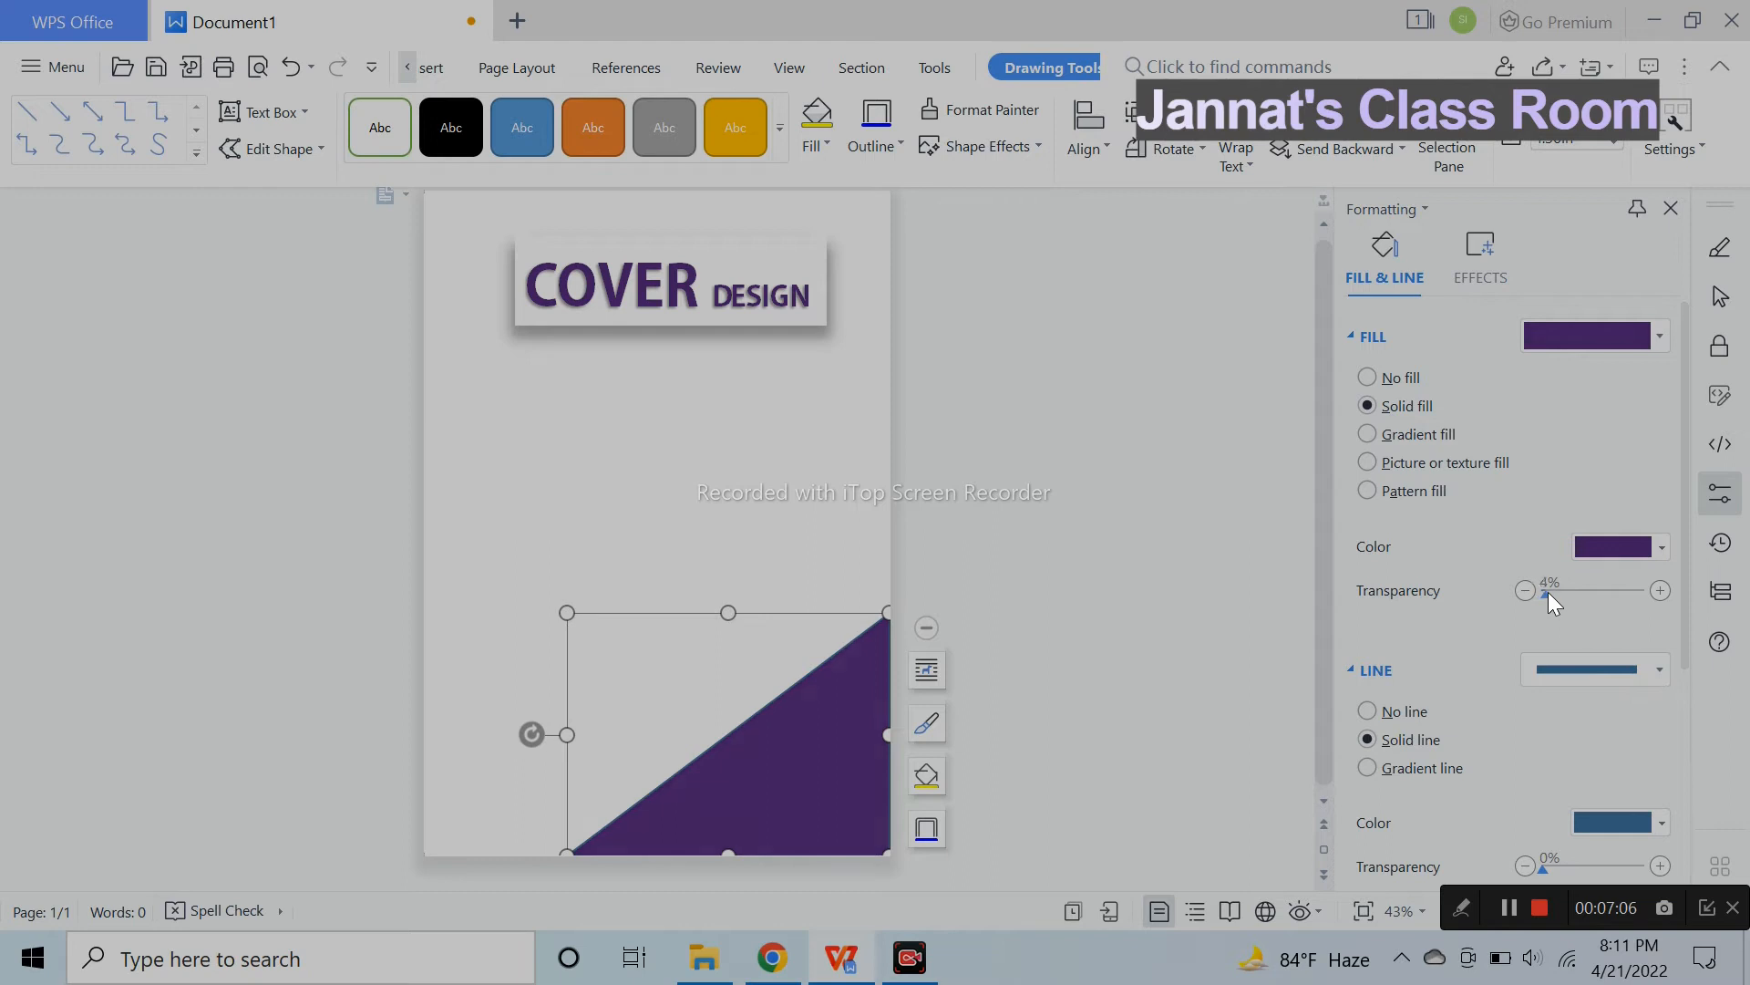
pyautogui.moveTo(1546, 593); pyautogui.dragTo(1552, 591)
pyautogui.click(1201, 649)
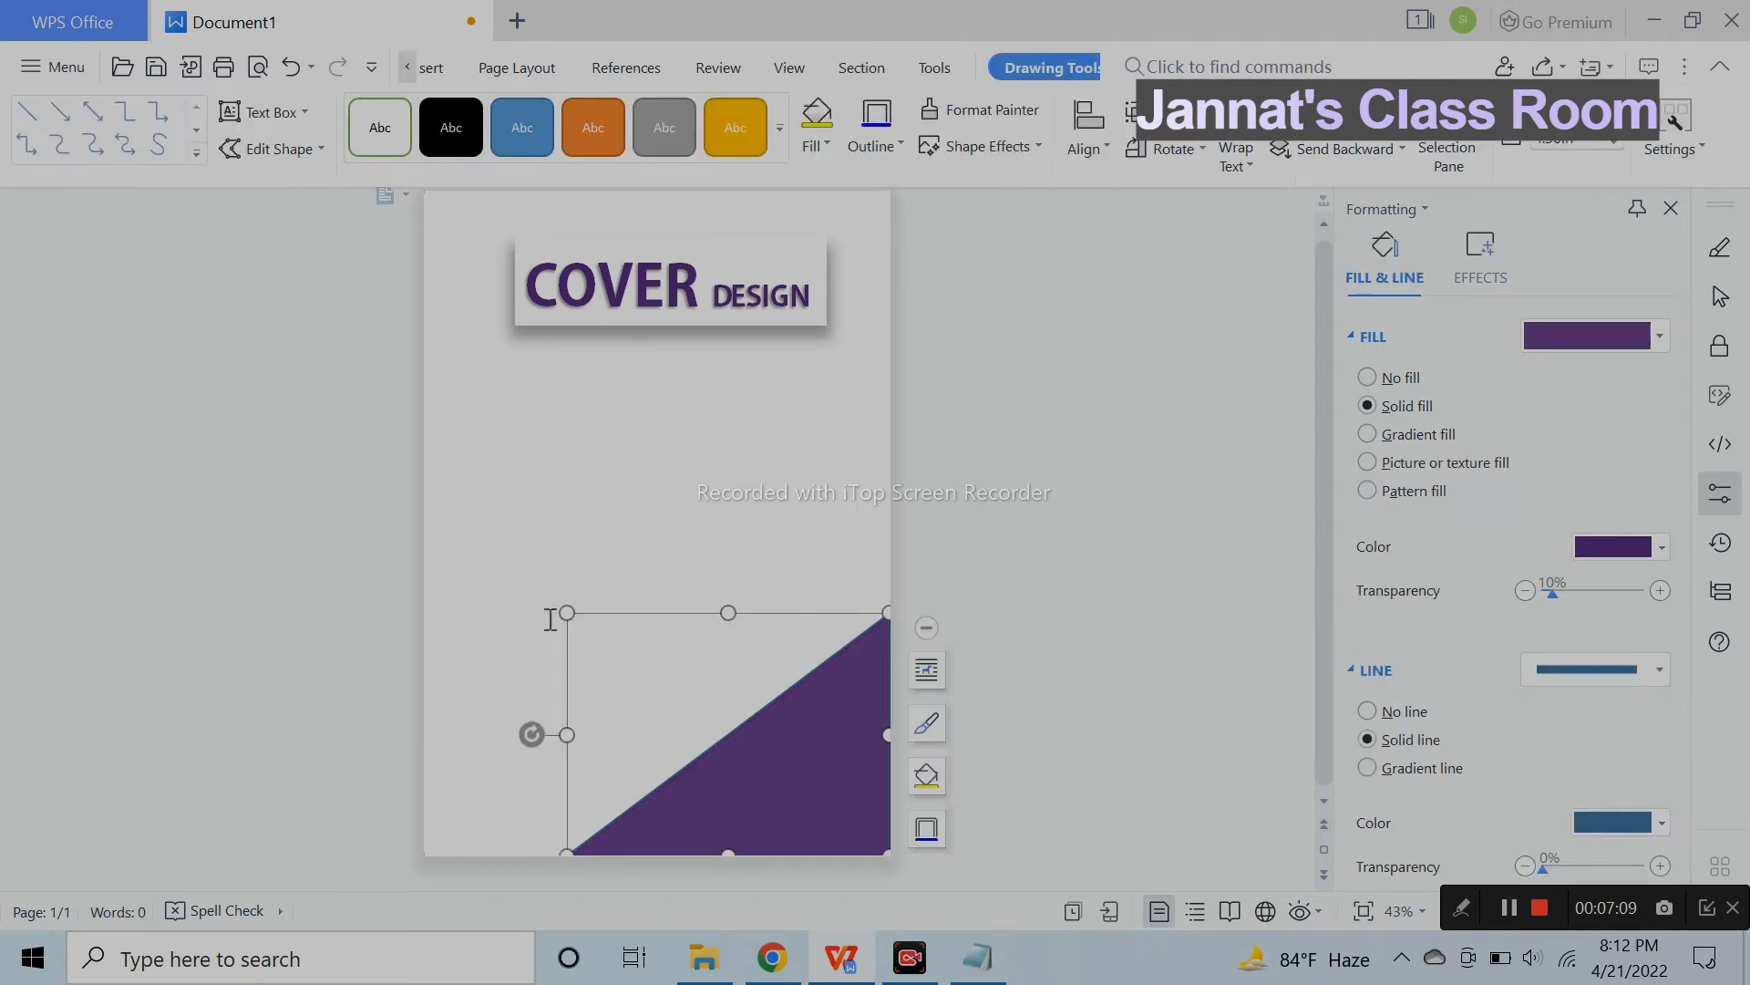
pyautogui.moveTo(567, 613); pyautogui.dragTo(492, 589)
# Insert a wide text box between the title and the triangle and enter the text HEADLINE.
pyautogui.click(424, 64)
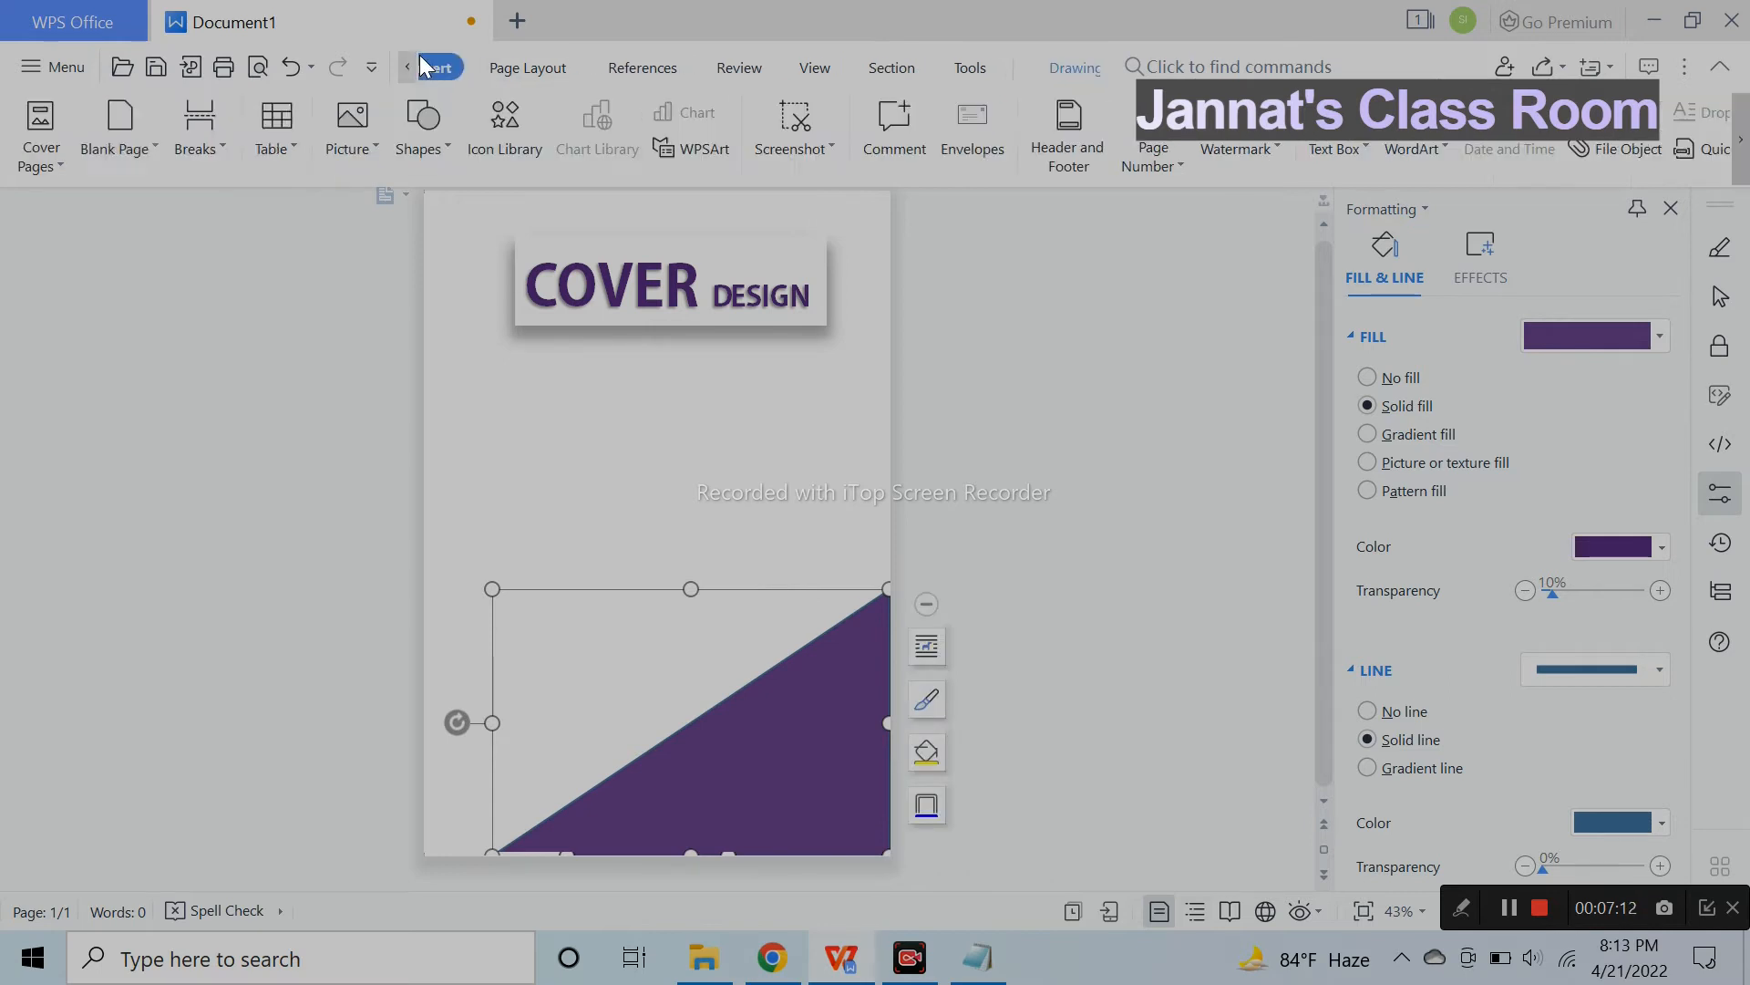
pyautogui.click(438, 148)
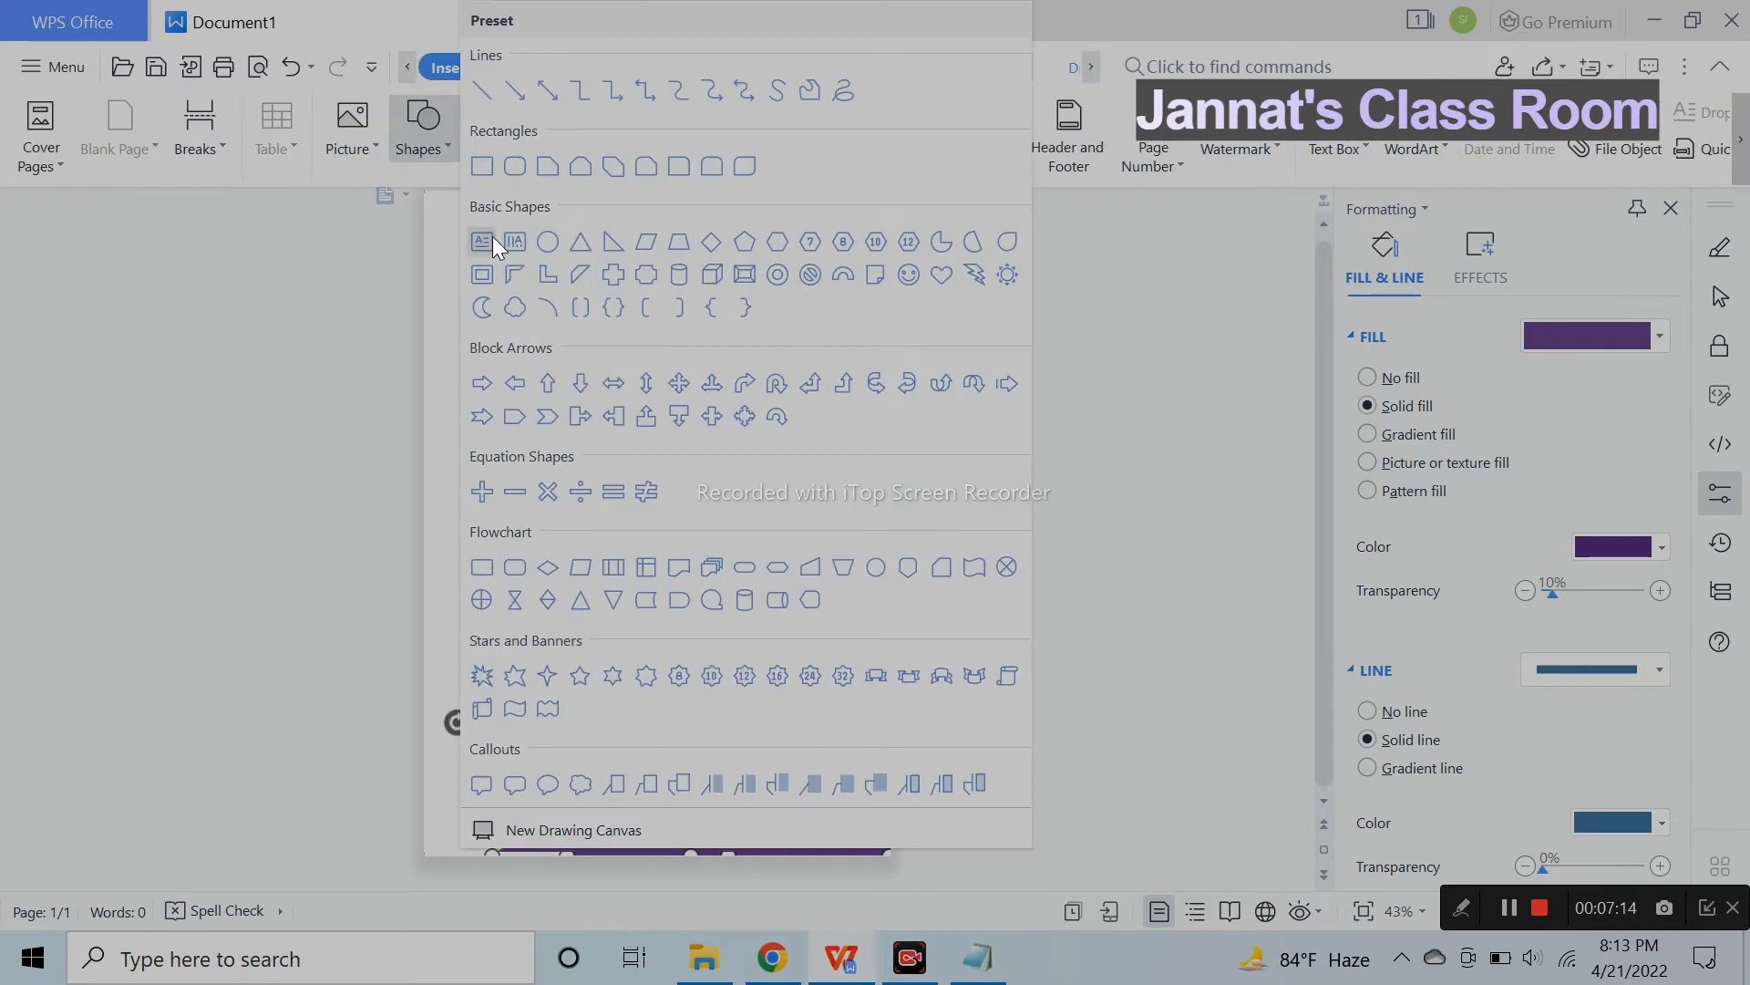
pyautogui.click(492, 243)
pyautogui.moveTo(460, 442); pyautogui.dragTo(840, 518)
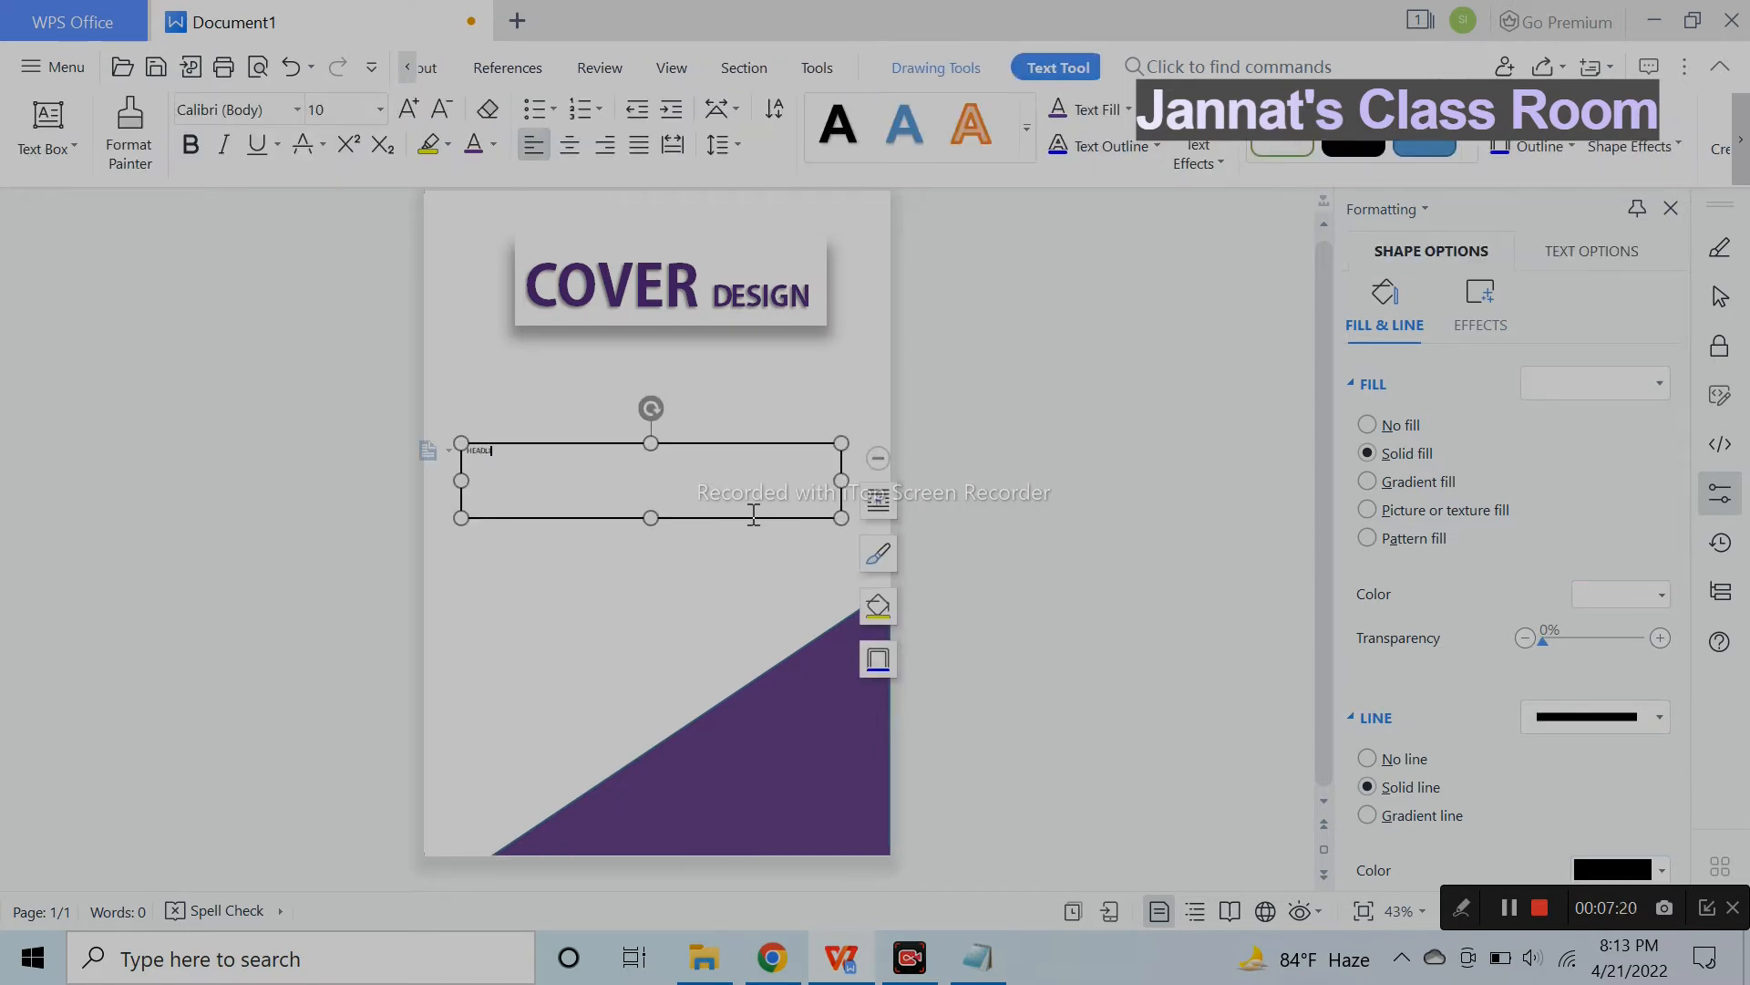
# Set the HEADLINE text to size 48 and make it bold.
pyautogui.click(379, 110)
pyautogui.click(353, 679)
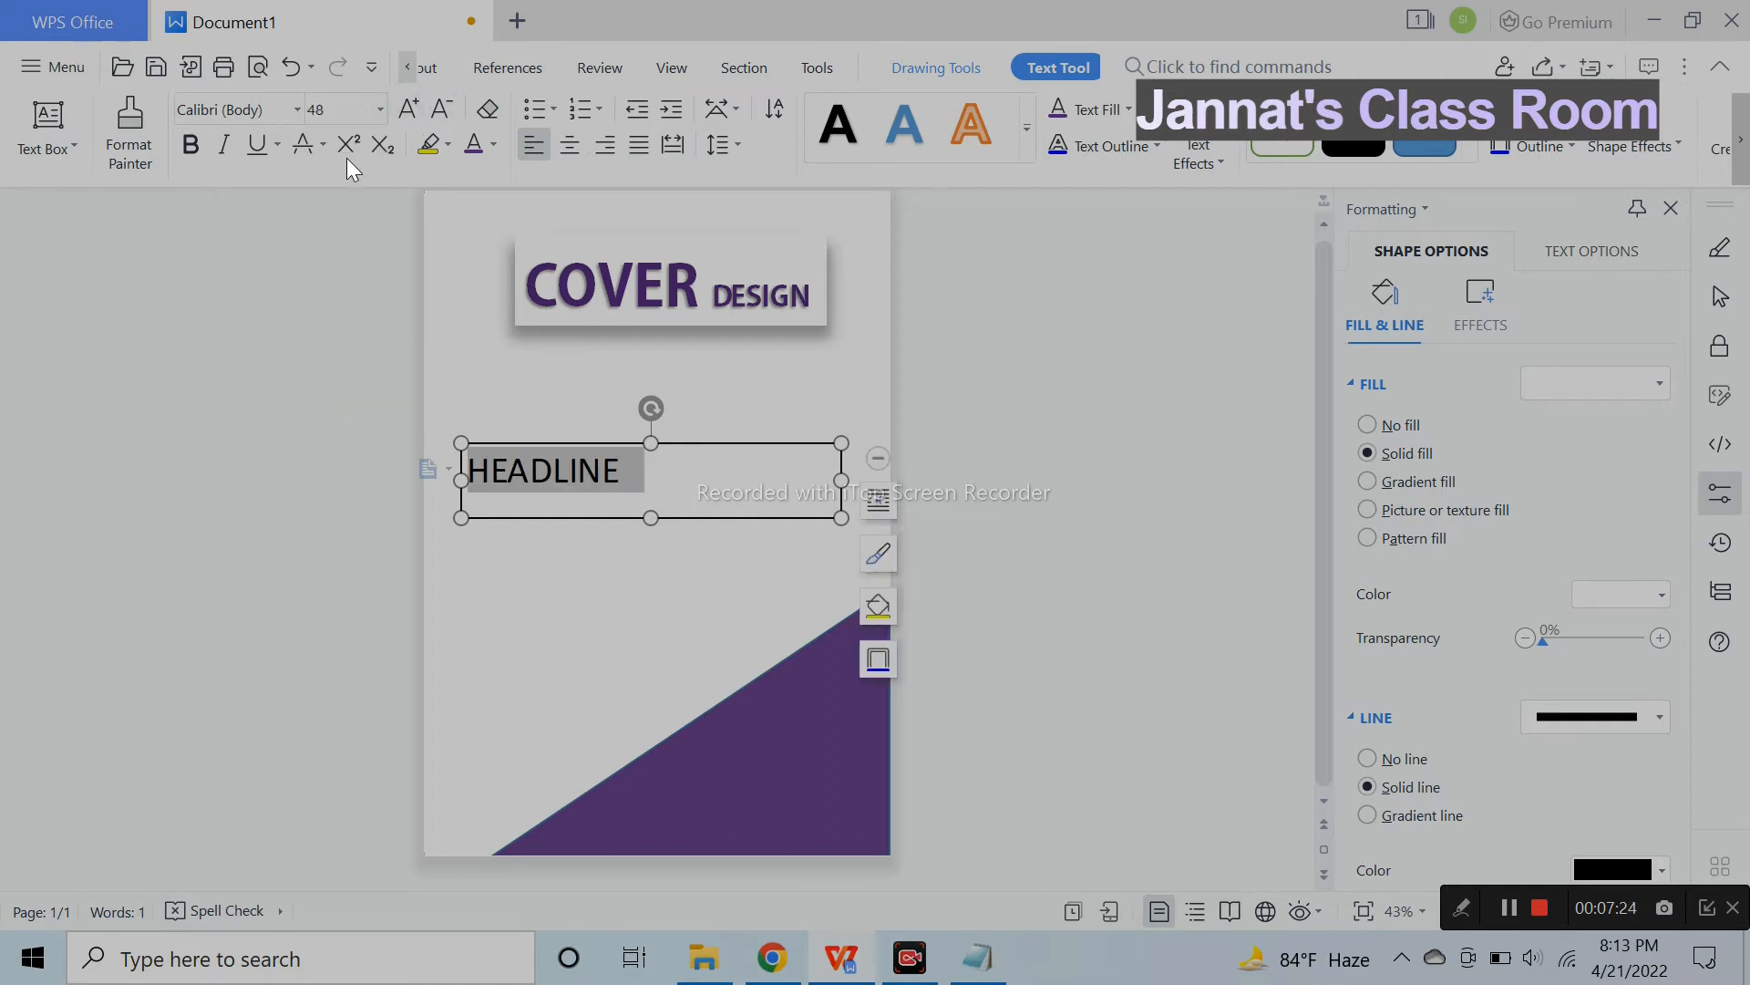
pyautogui.click(190, 146)
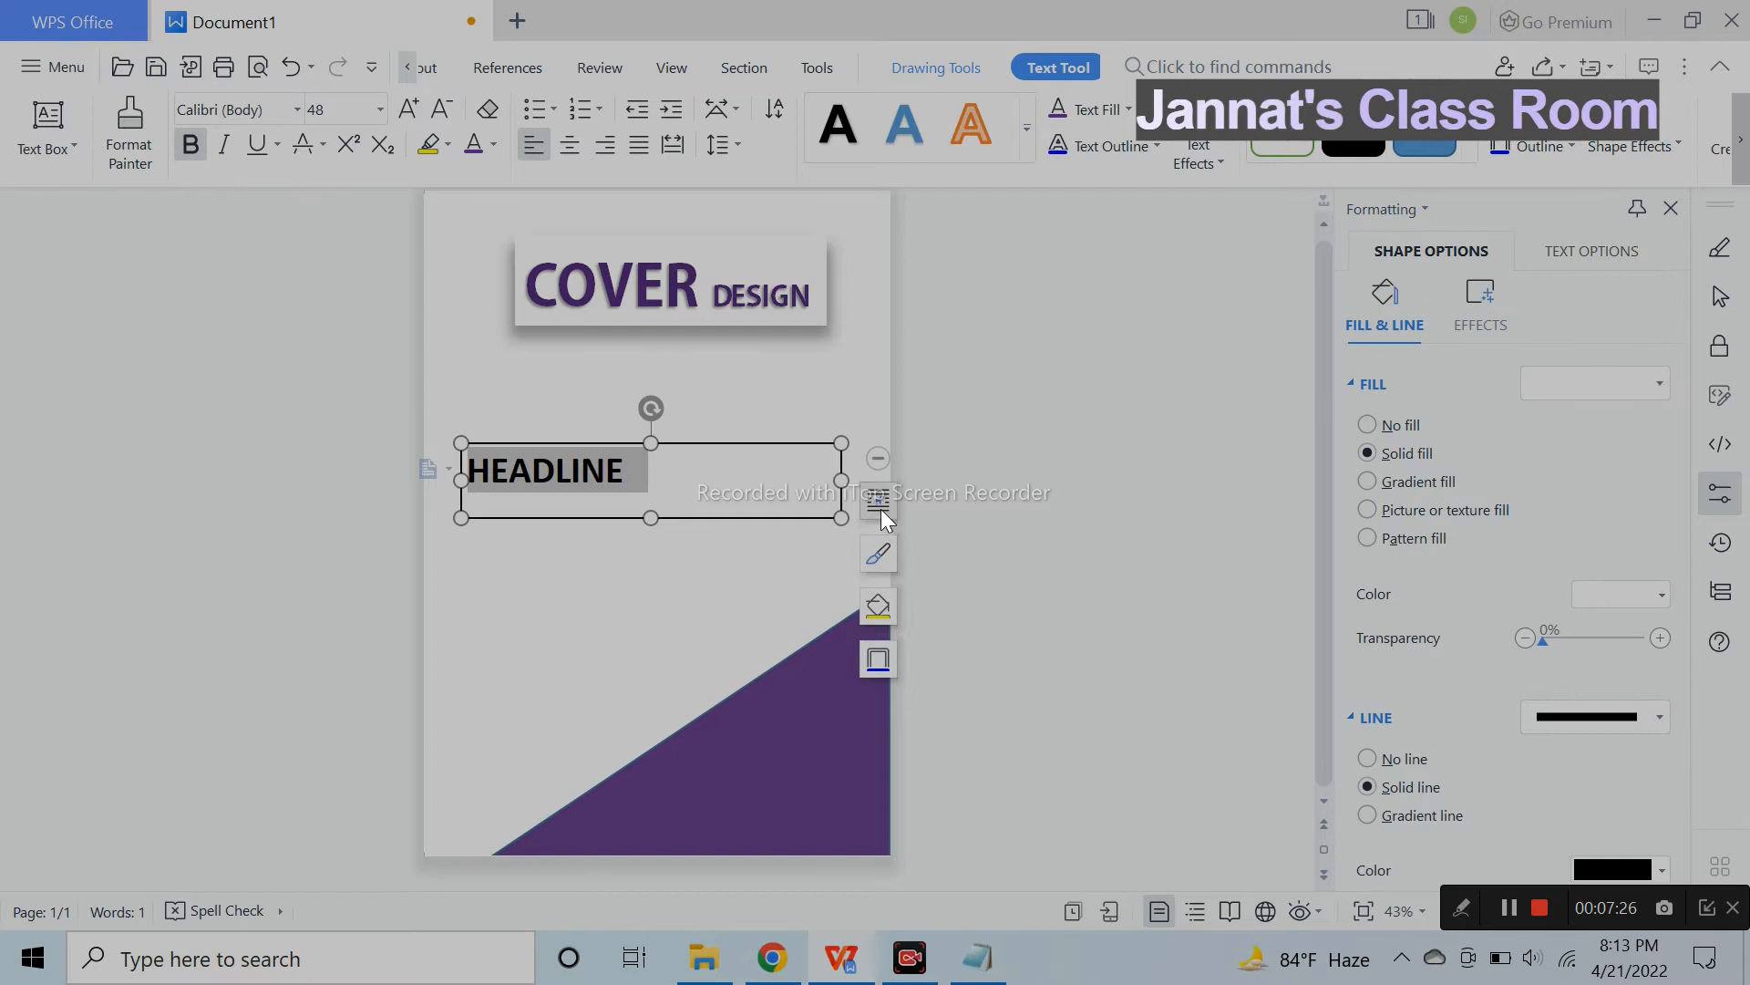
# Narrow the HEADLINE text box and move it onto the lower-right part of the purple triangle.
pyautogui.moveTo(848, 486); pyautogui.dragTo(697, 483)
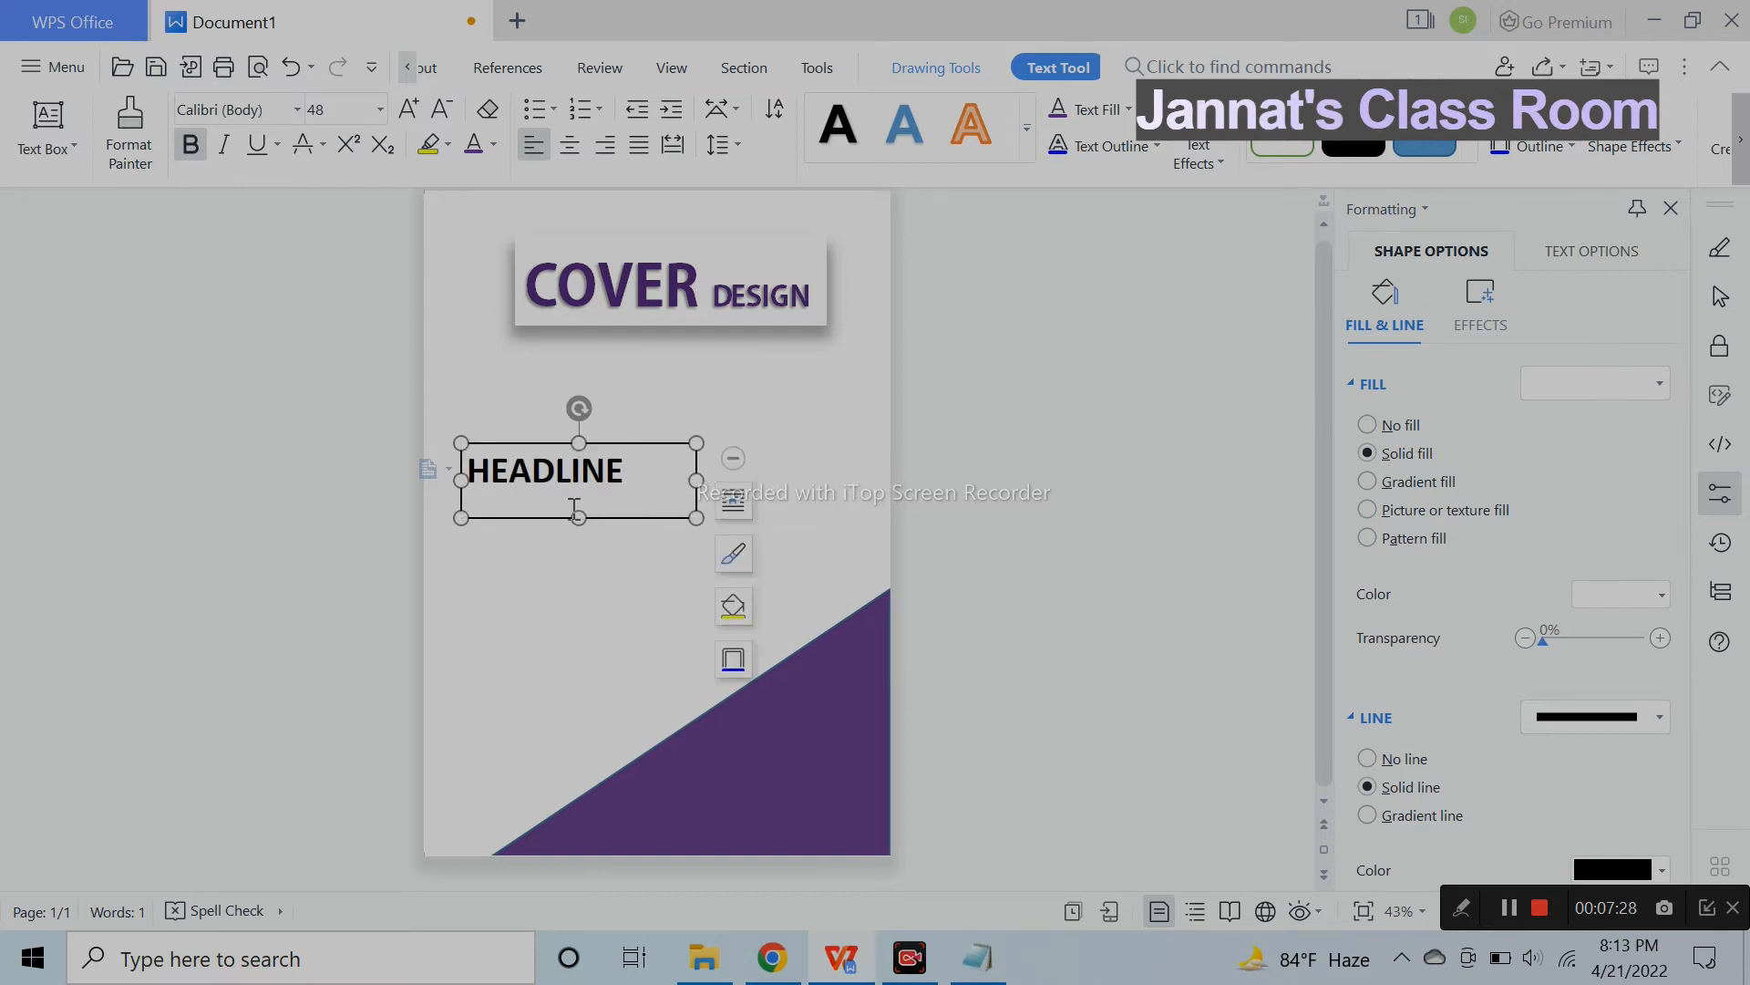
pyautogui.moveTo(575, 502)
pyautogui.mouseDown()
pyautogui.moveTo(717, 612)
pyautogui.moveTo(818, 746)
pyautogui.moveTo(797, 764)
pyautogui.mouseUp()
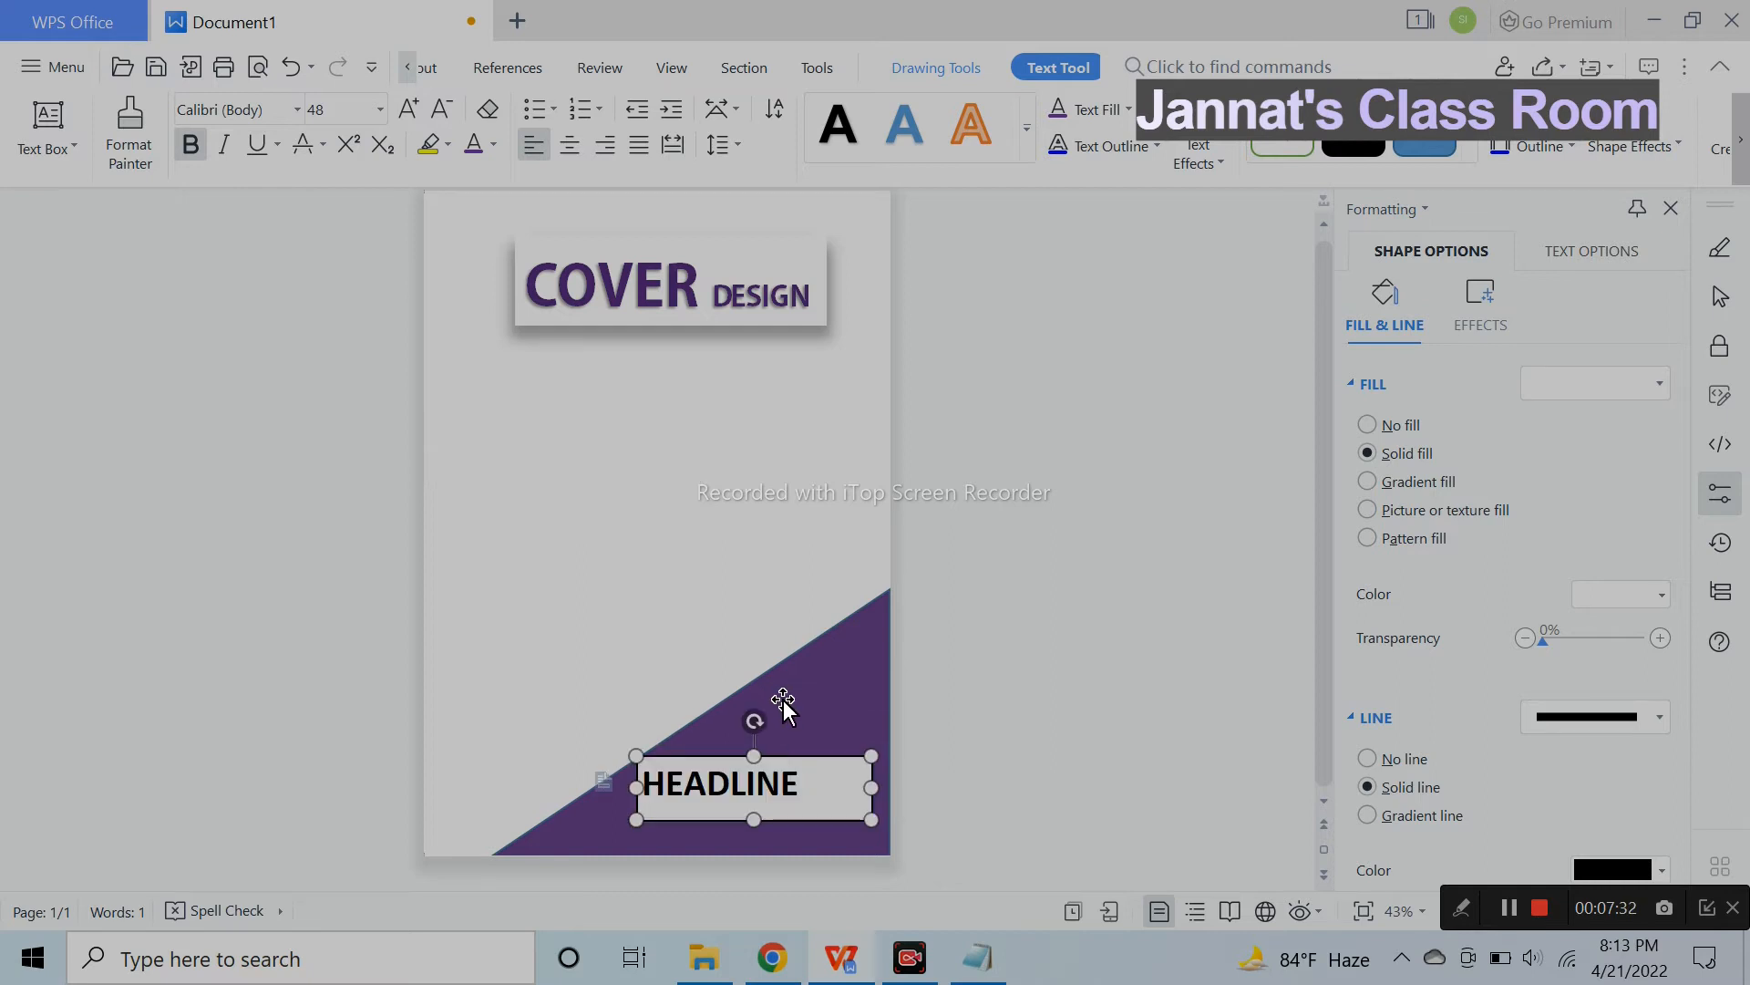
# Enlarge the purple triangle slightly toward the upper left and raise its upper edge a little more.
pyautogui.click(775, 698)
pyautogui.moveTo(492, 593); pyautogui.dragTo(480, 575)
pyautogui.moveTo(884, 578); pyautogui.dragTo(889, 566)
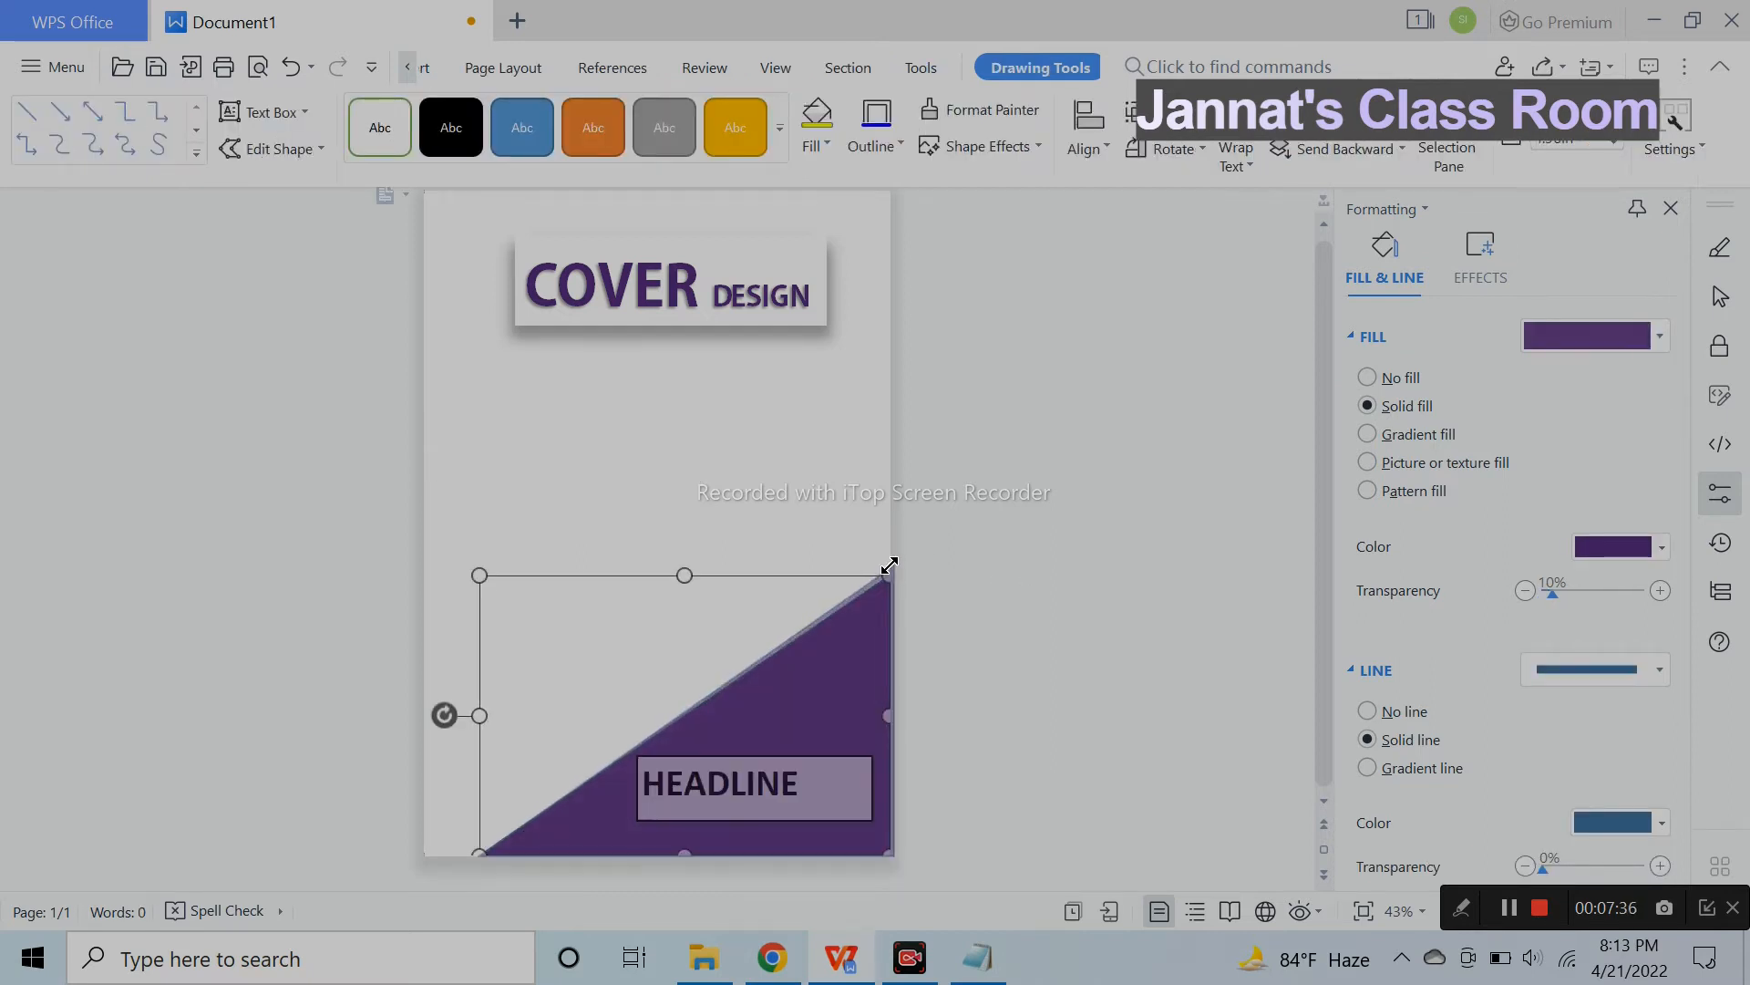
pyautogui.click(1037, 714)
# Shift the HEADLINE text box slightly up and right on the triangle, and remove its shape fill and outline.
pyautogui.click(766, 761)
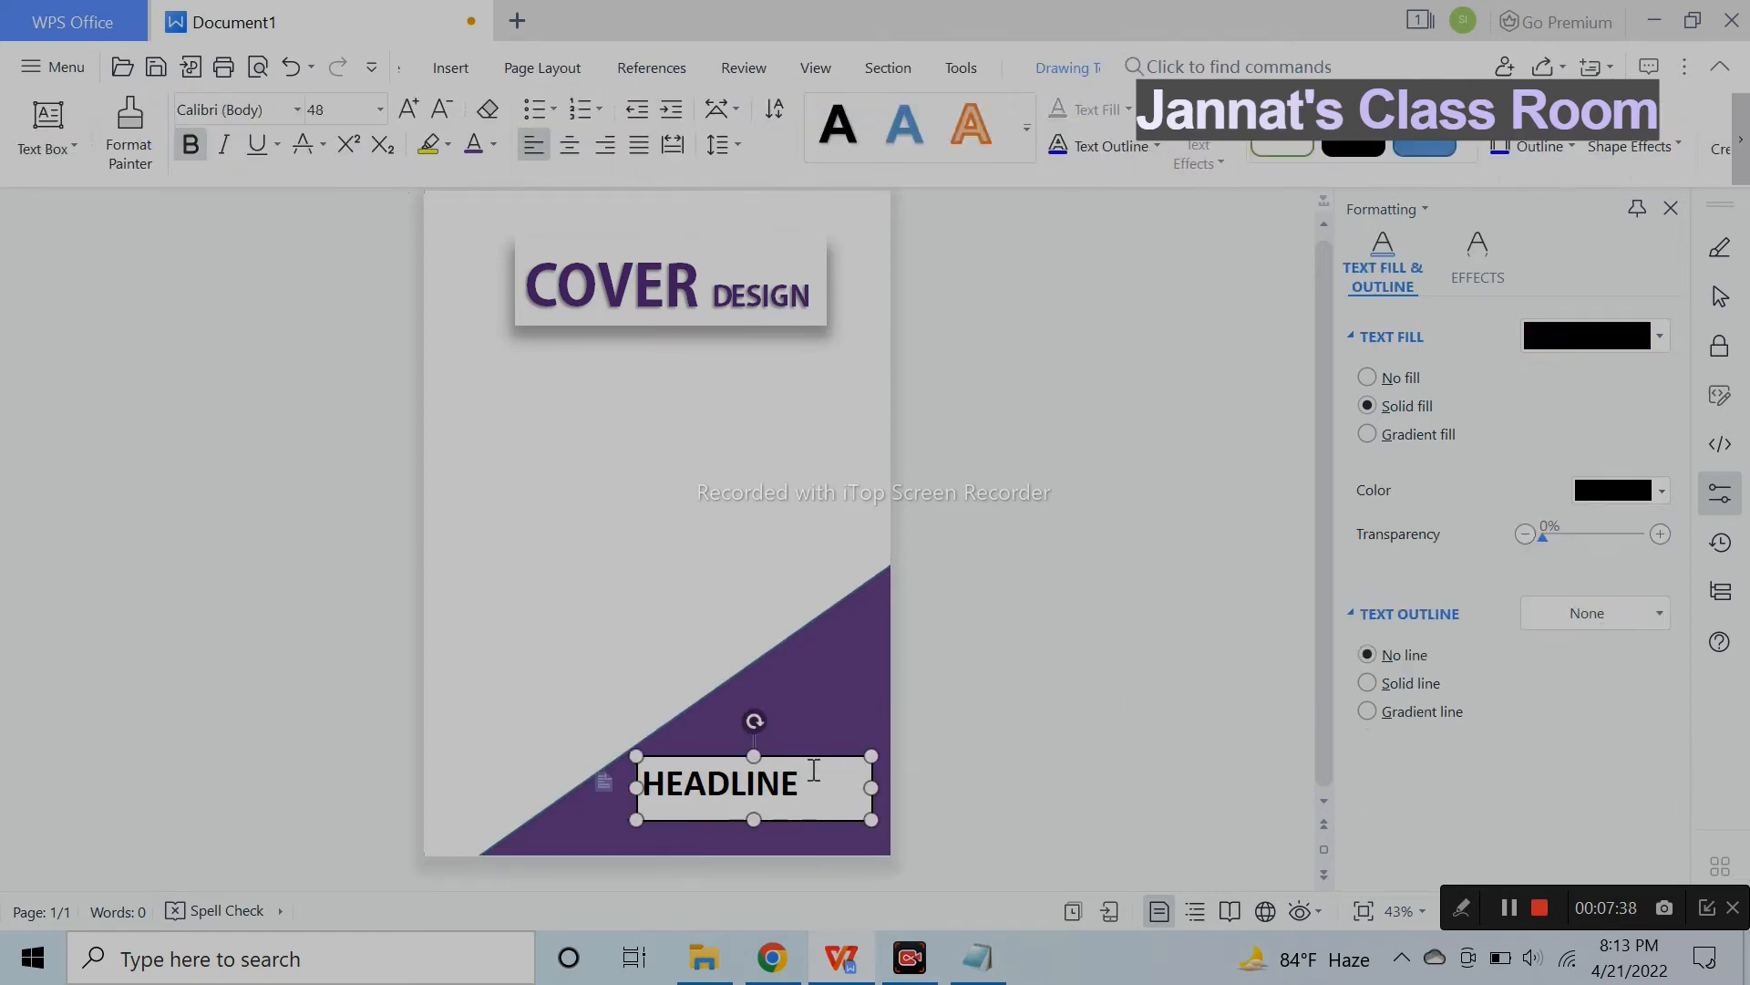
pyautogui.moveTo(834, 760); pyautogui.dragTo(849, 736)
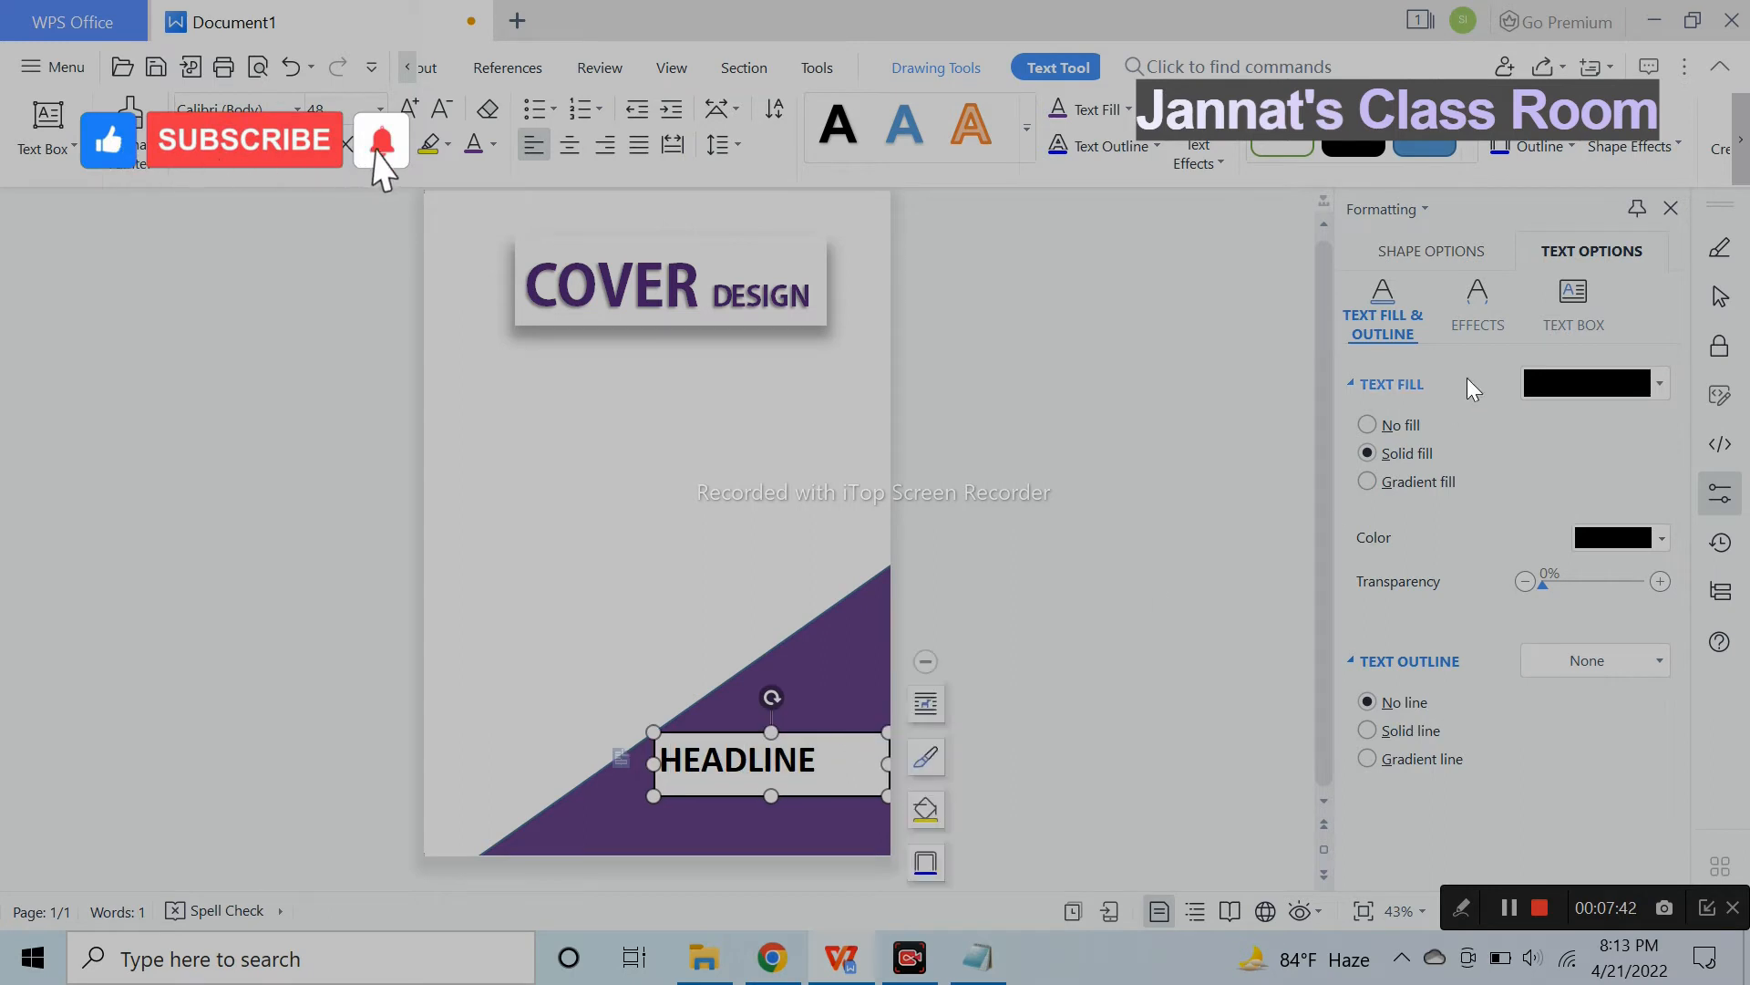
pyautogui.click(1382, 423)
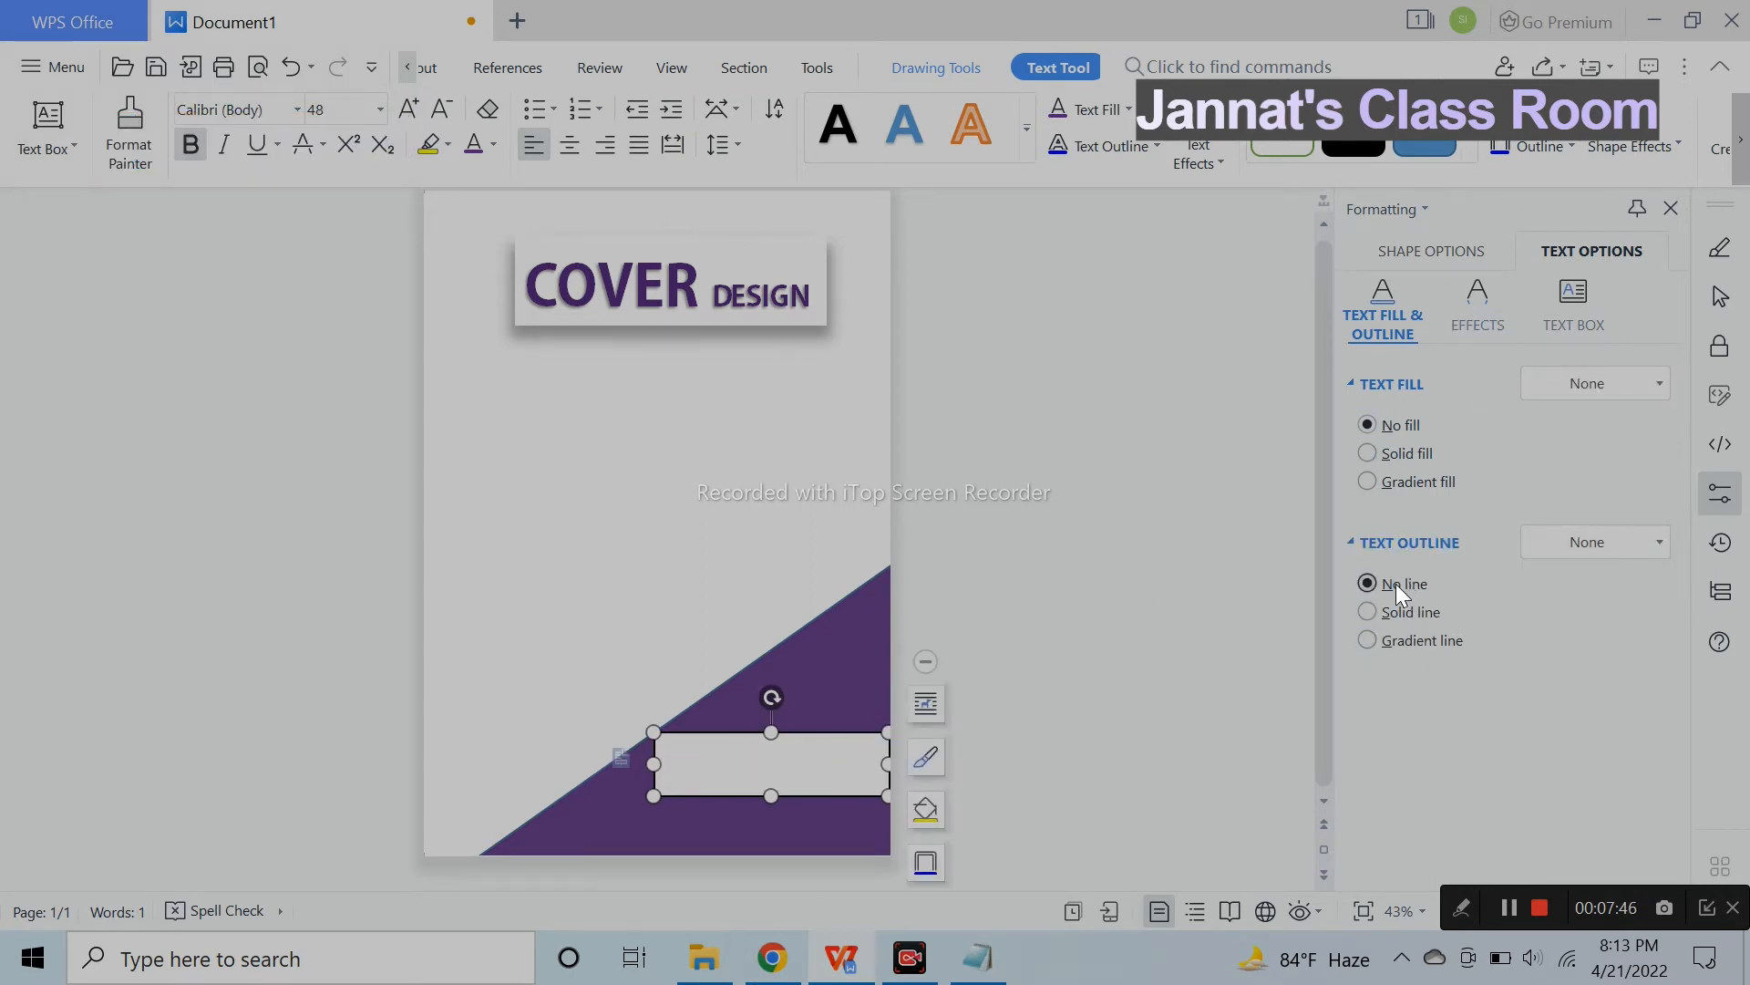
pyautogui.click(300, 74)
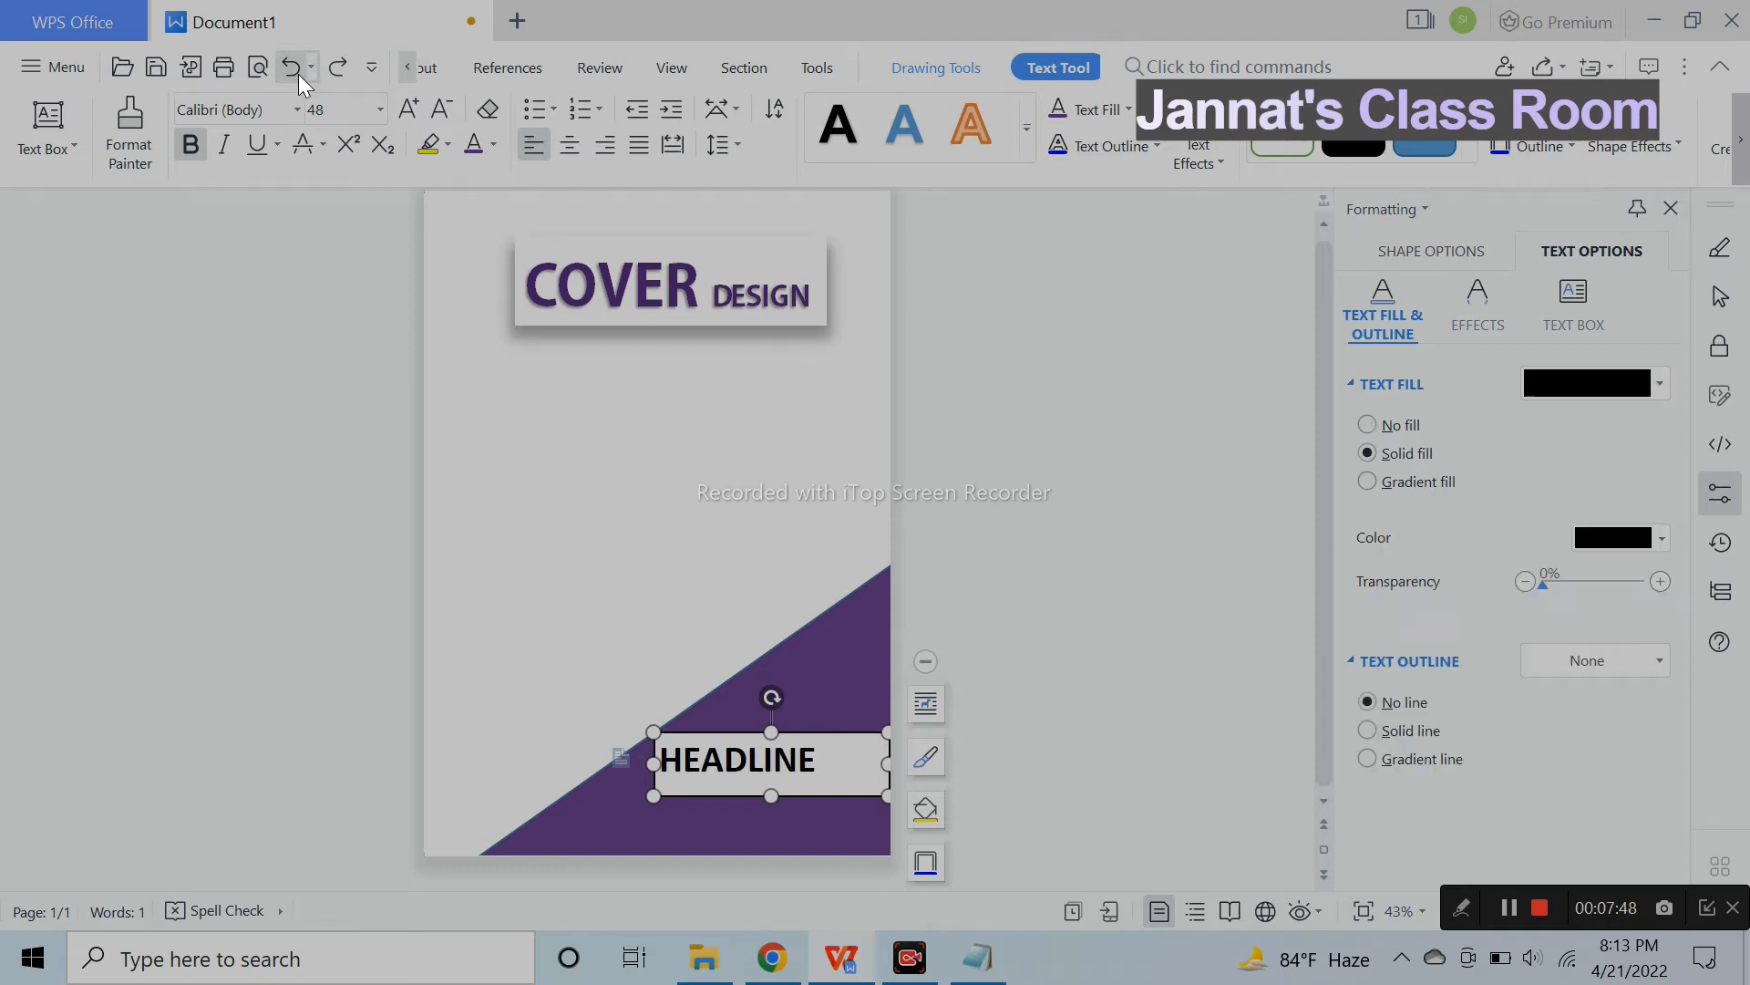
pyautogui.click(1446, 258)
pyautogui.click(1399, 425)
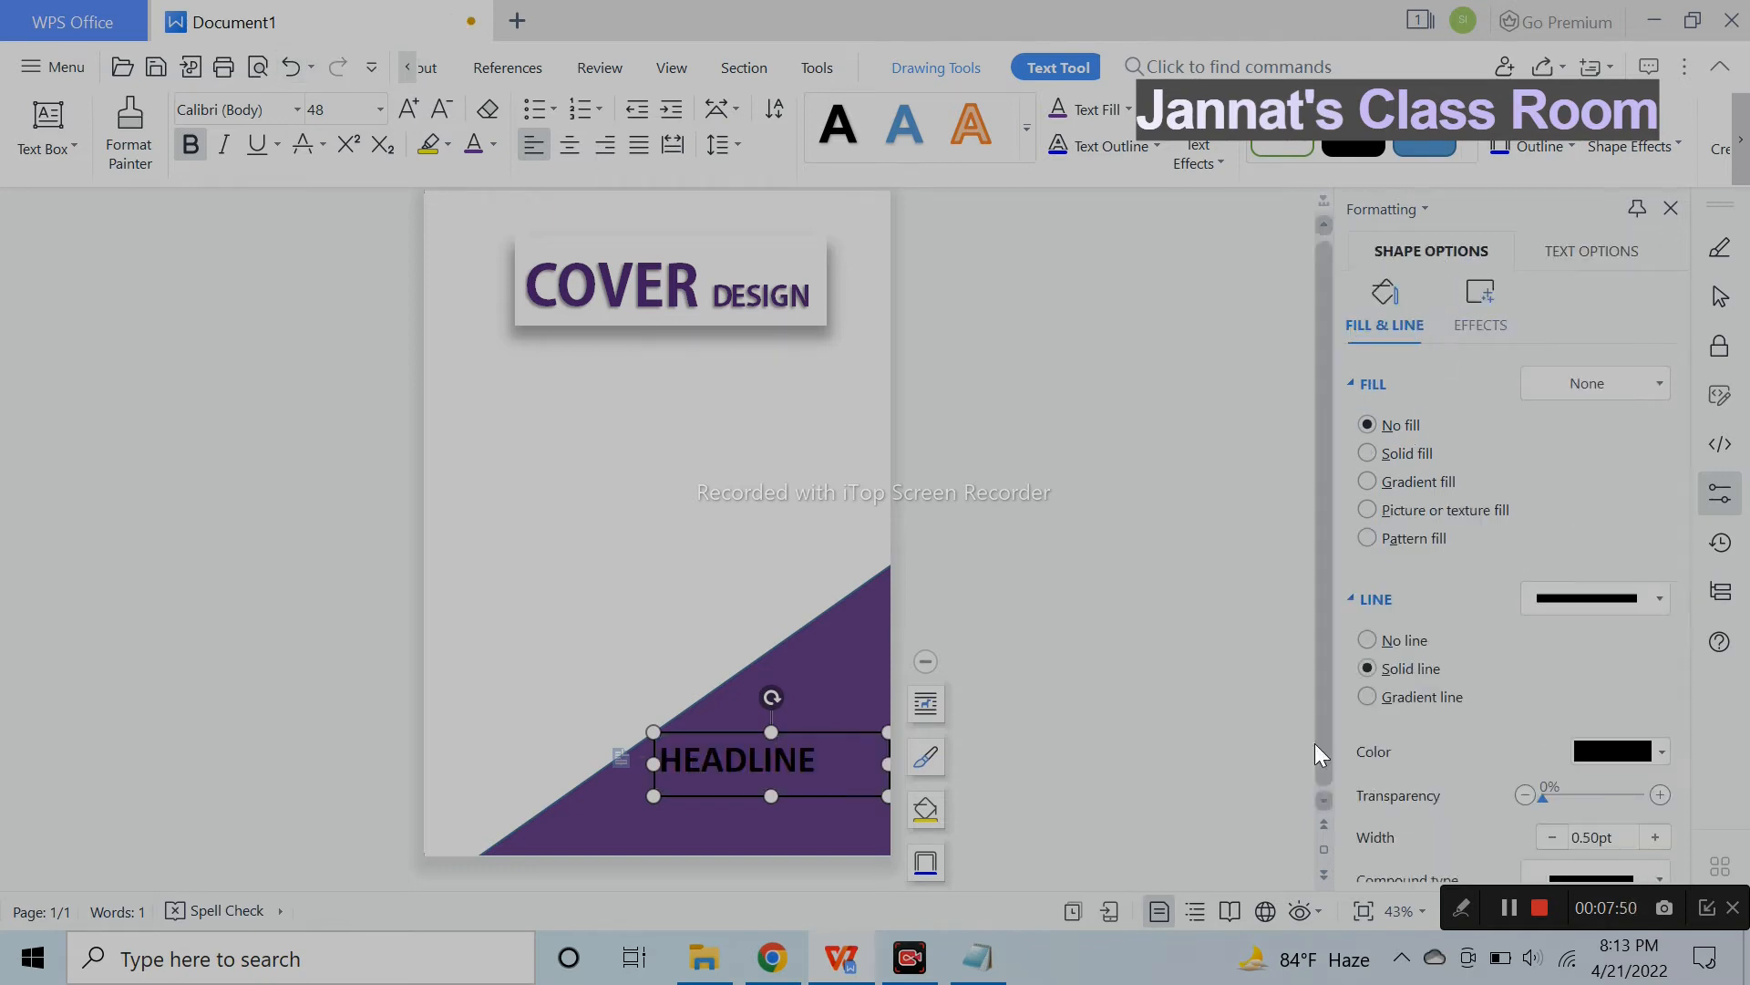
pyautogui.click(1367, 641)
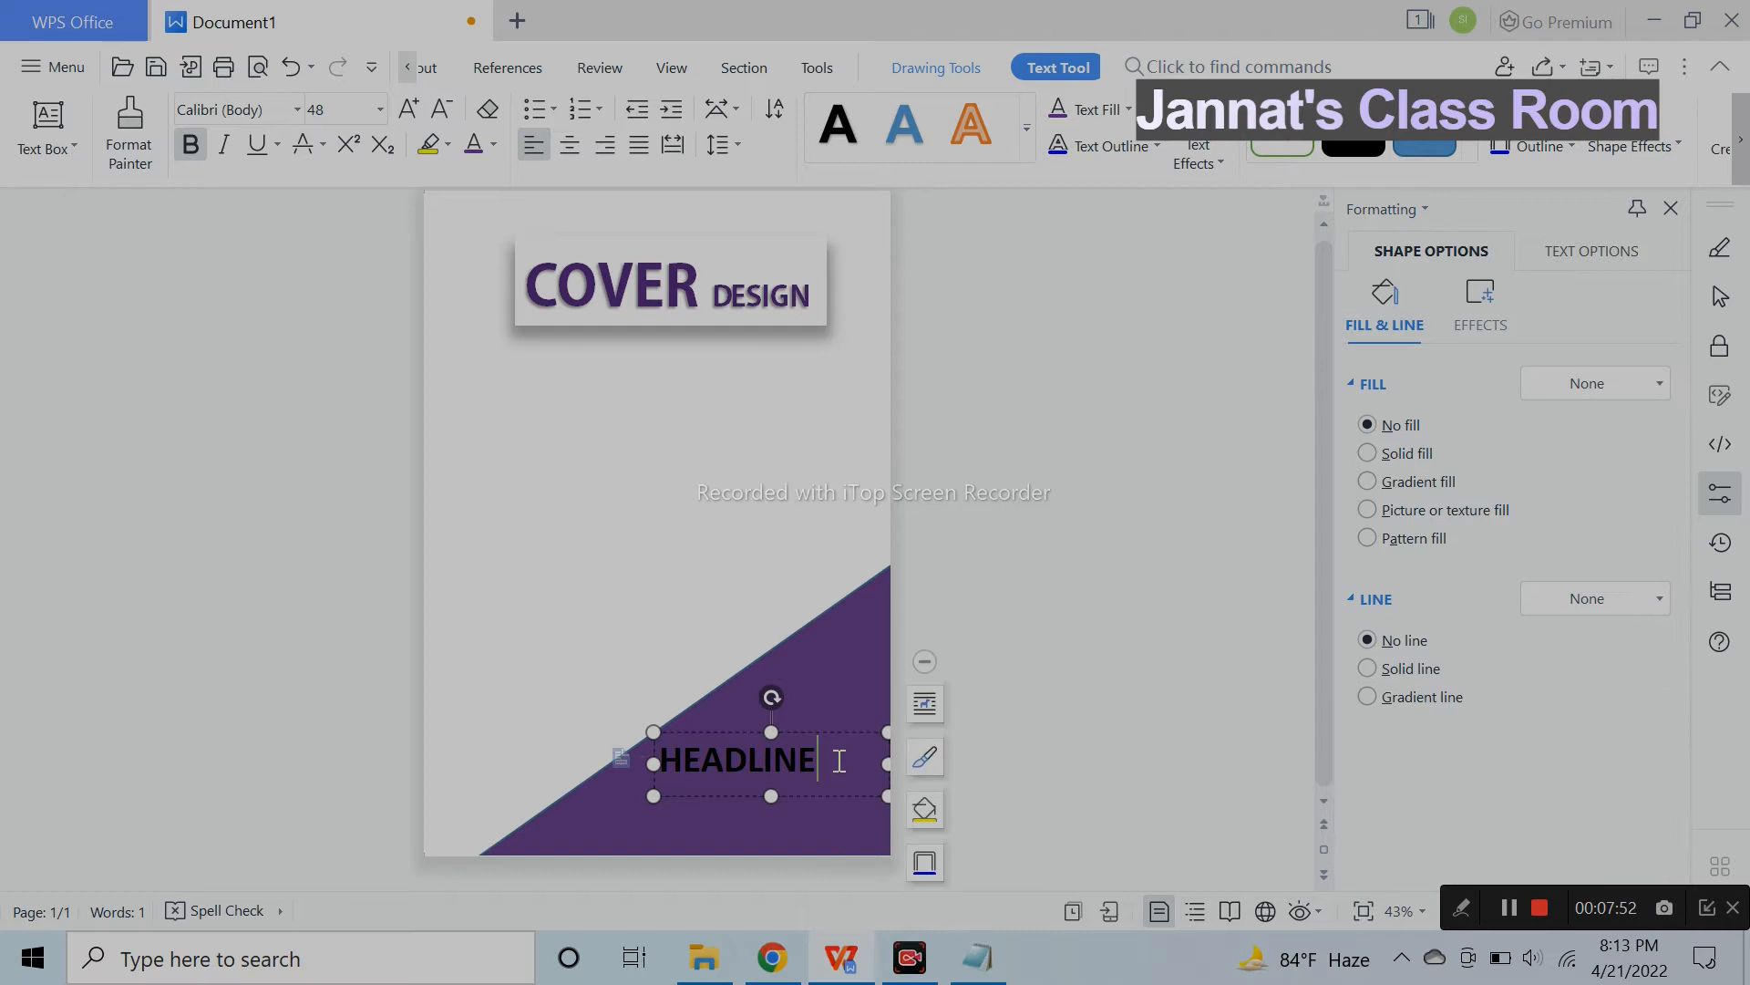
# Color the HEADLINE text white and center it in its text box.
pyautogui.click(495, 145)
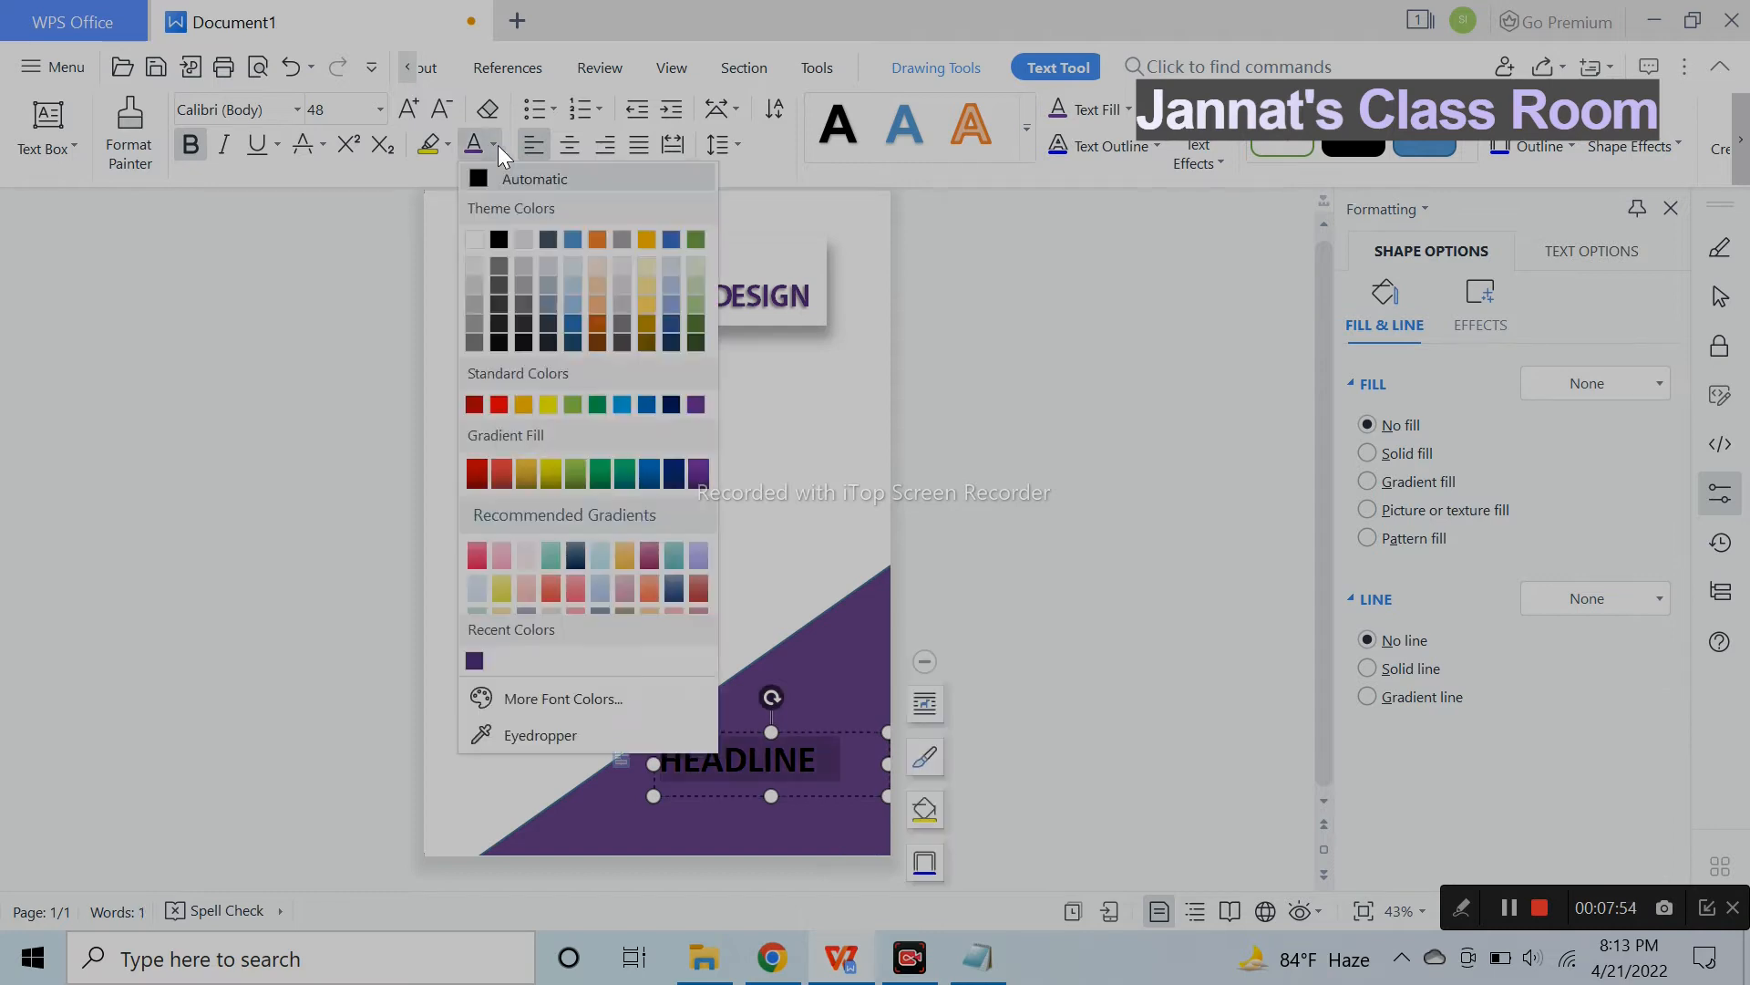
pyautogui.click(474, 239)
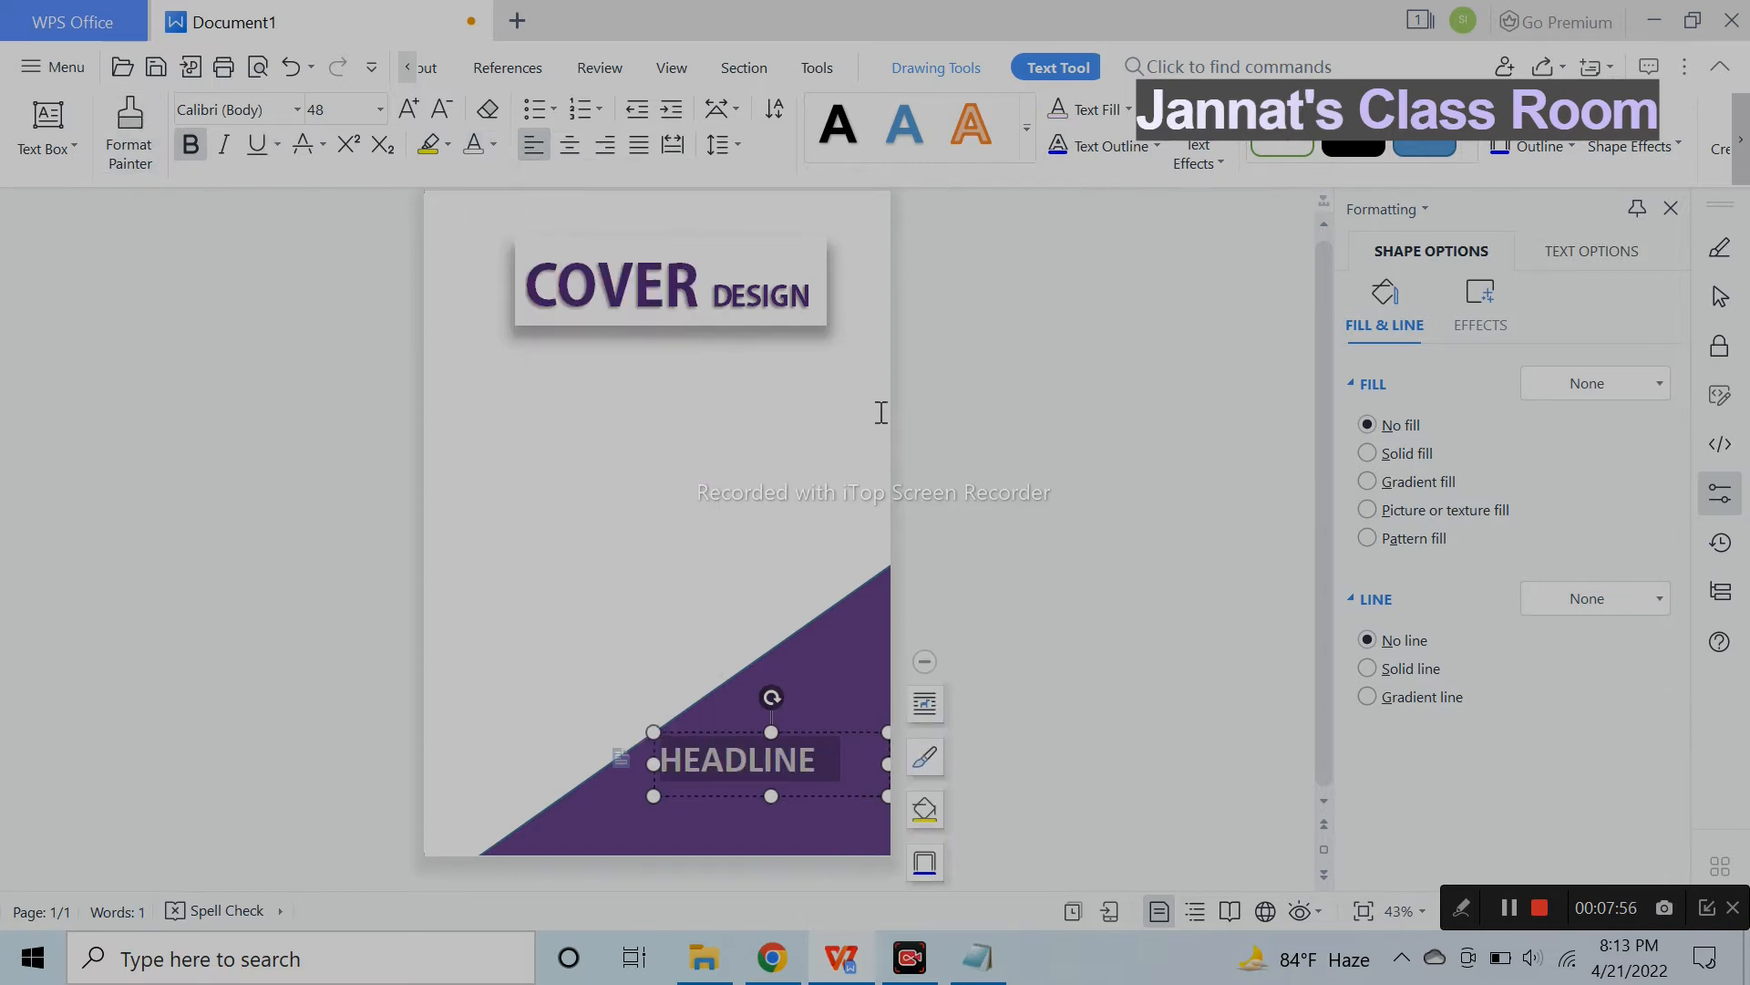
pyautogui.click(578, 144)
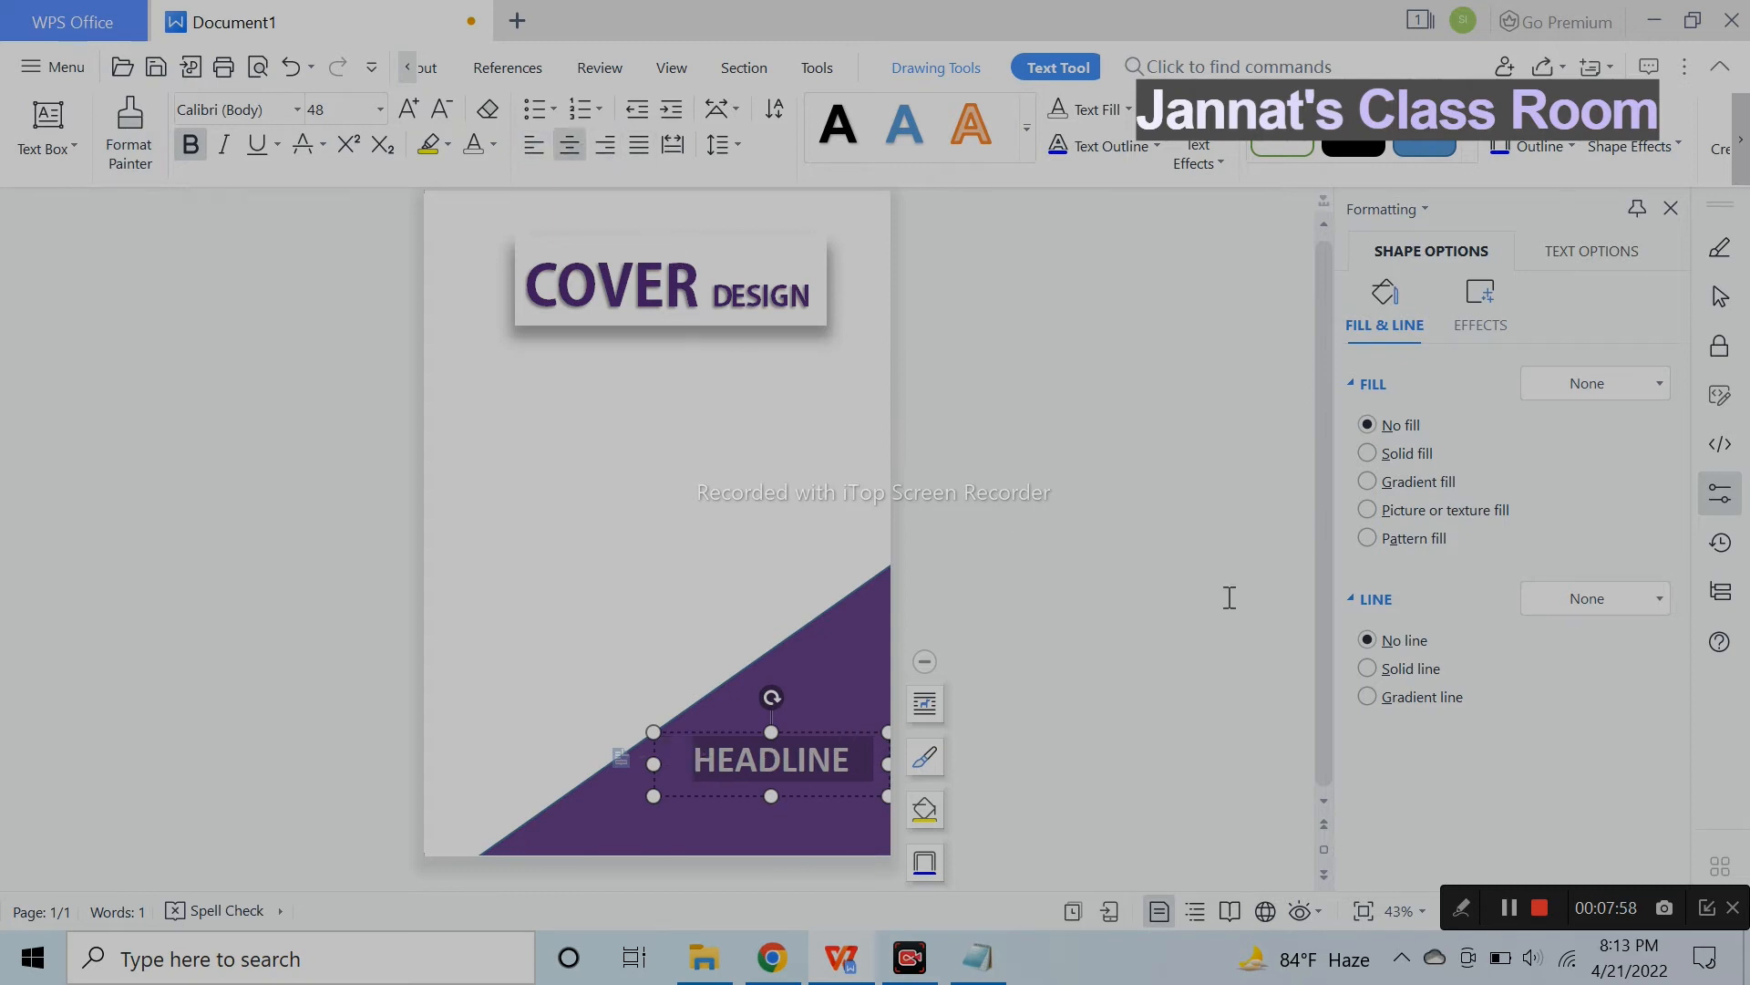
pyautogui.click(1103, 564)
# Move the HEADLINE text box up within the triangle and fine-tune its height with small downward nudges.
pyautogui.click(869, 751)
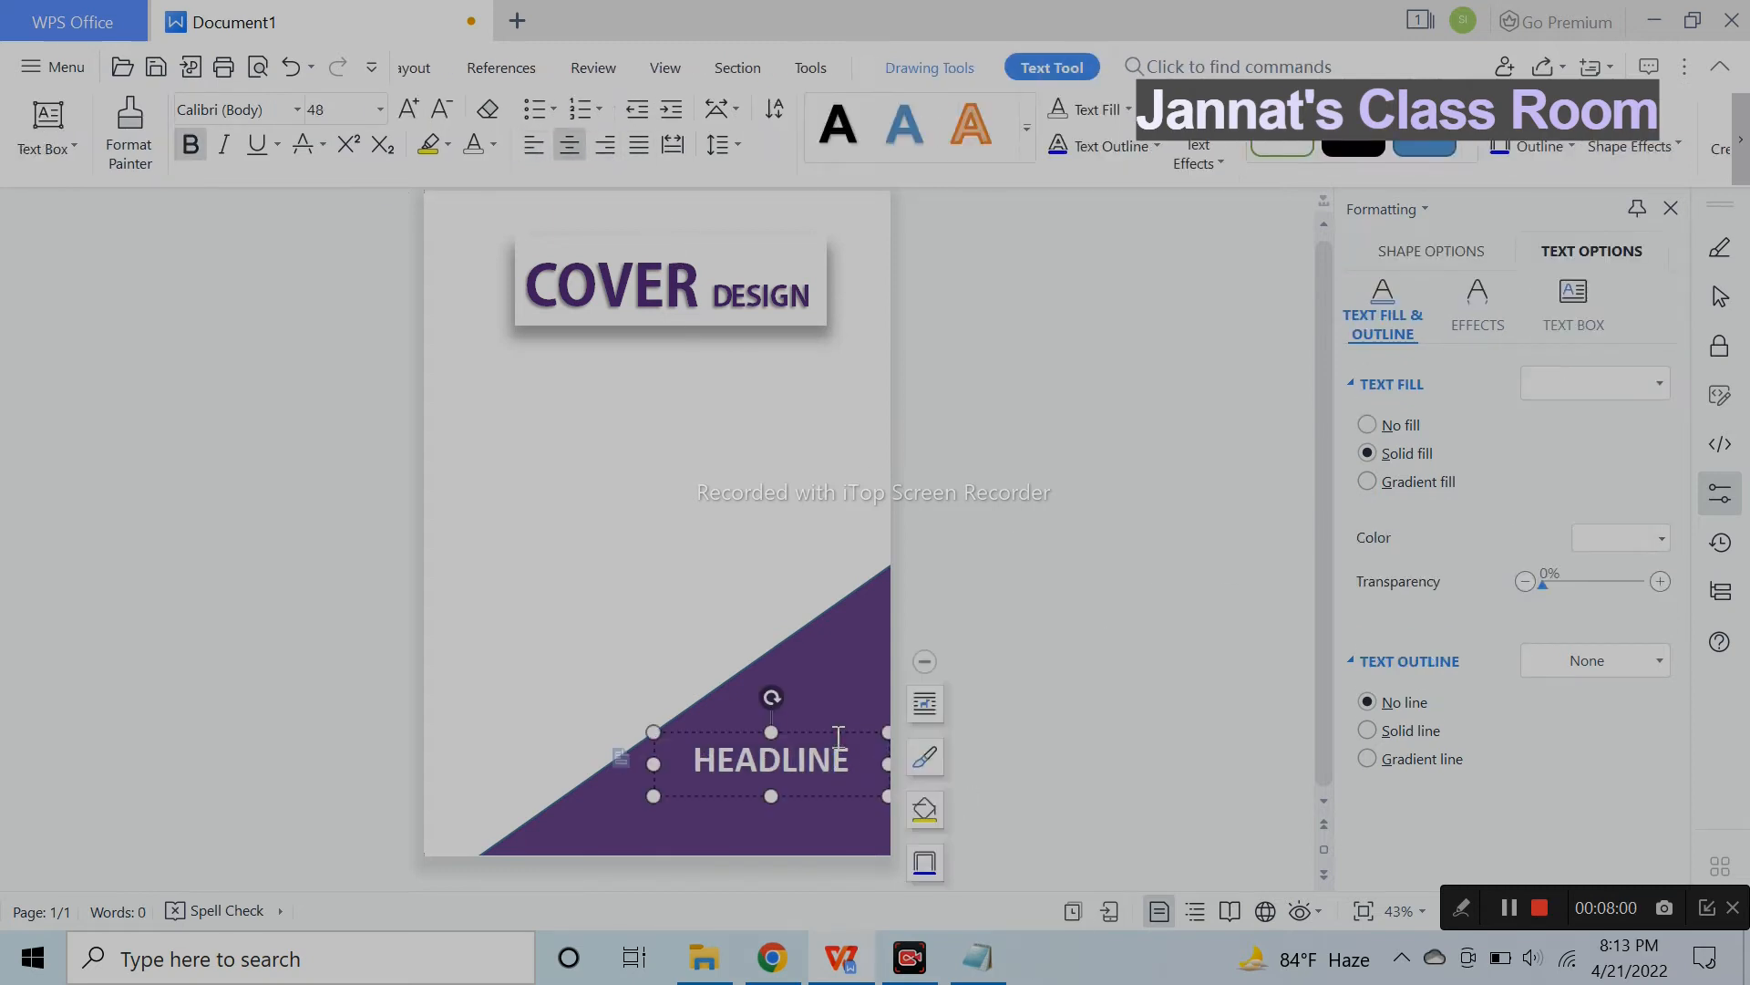
pyautogui.moveTo(845, 725); pyautogui.dragTo(844, 705)
pyautogui.click(1049, 721)
pyautogui.click(850, 710)
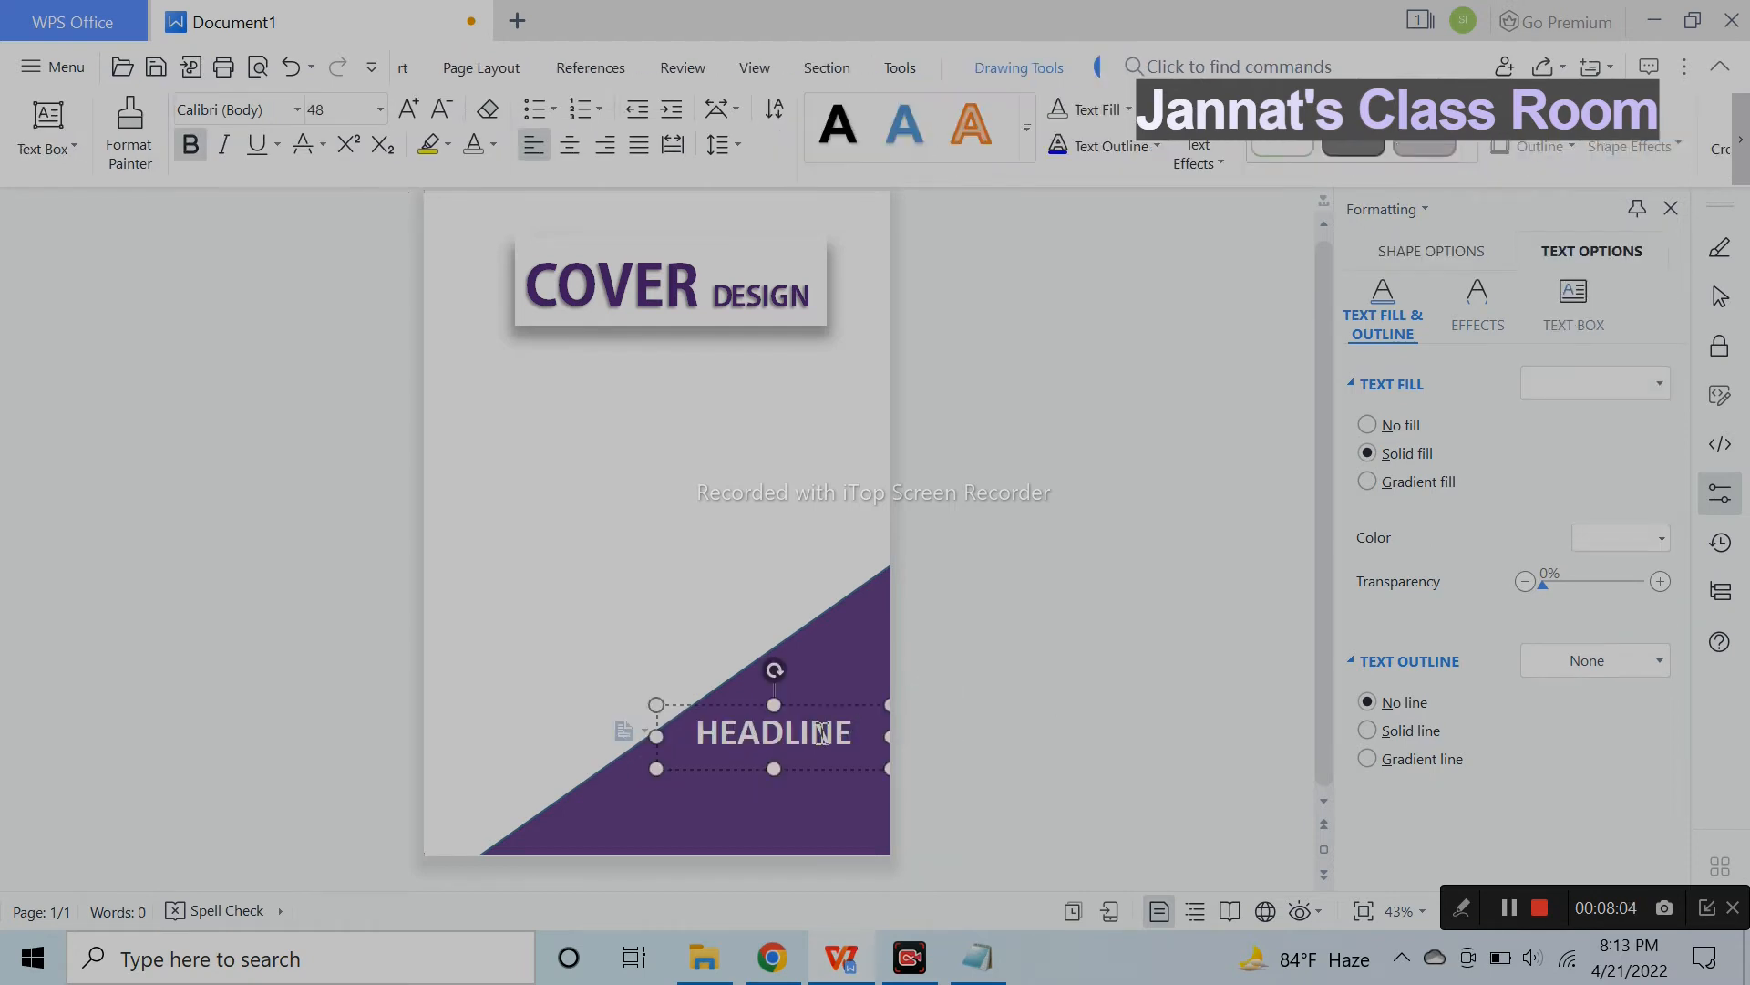
pyautogui.click(852, 704)
pyautogui.press('Down')
pyautogui.press('Down')
pyautogui.press('Down')
pyautogui.press('Down')
pyautogui.press('Down')
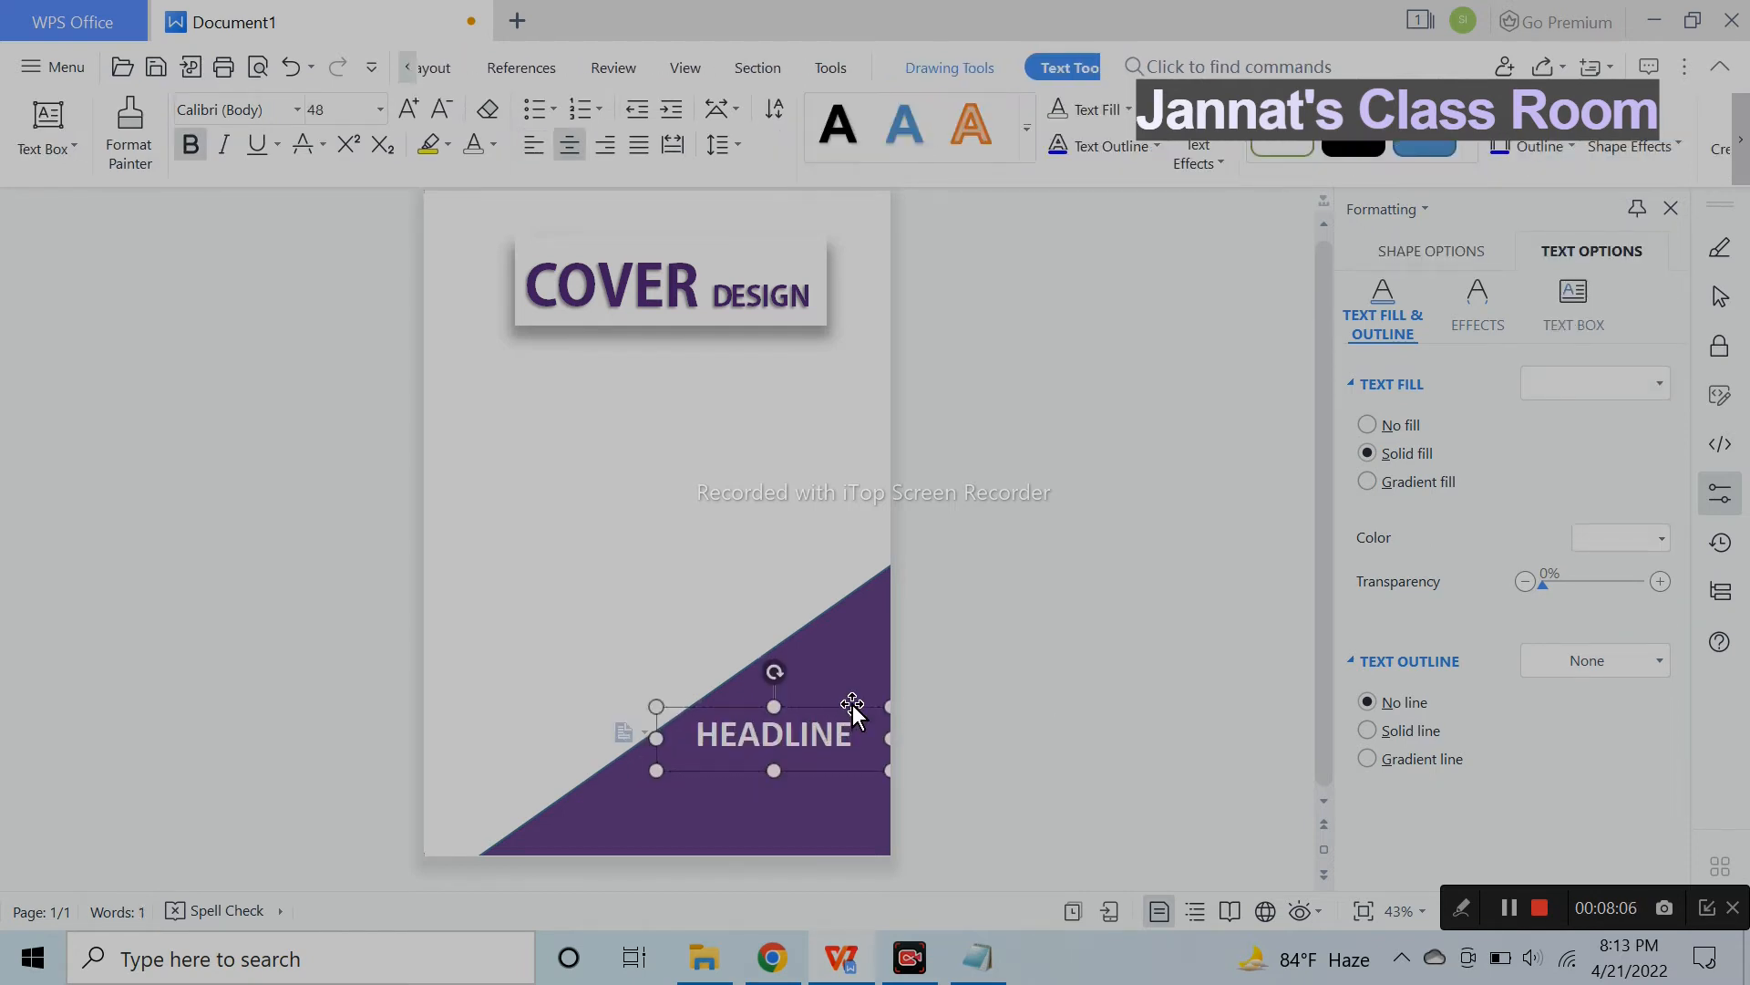
pyautogui.click(1083, 727)
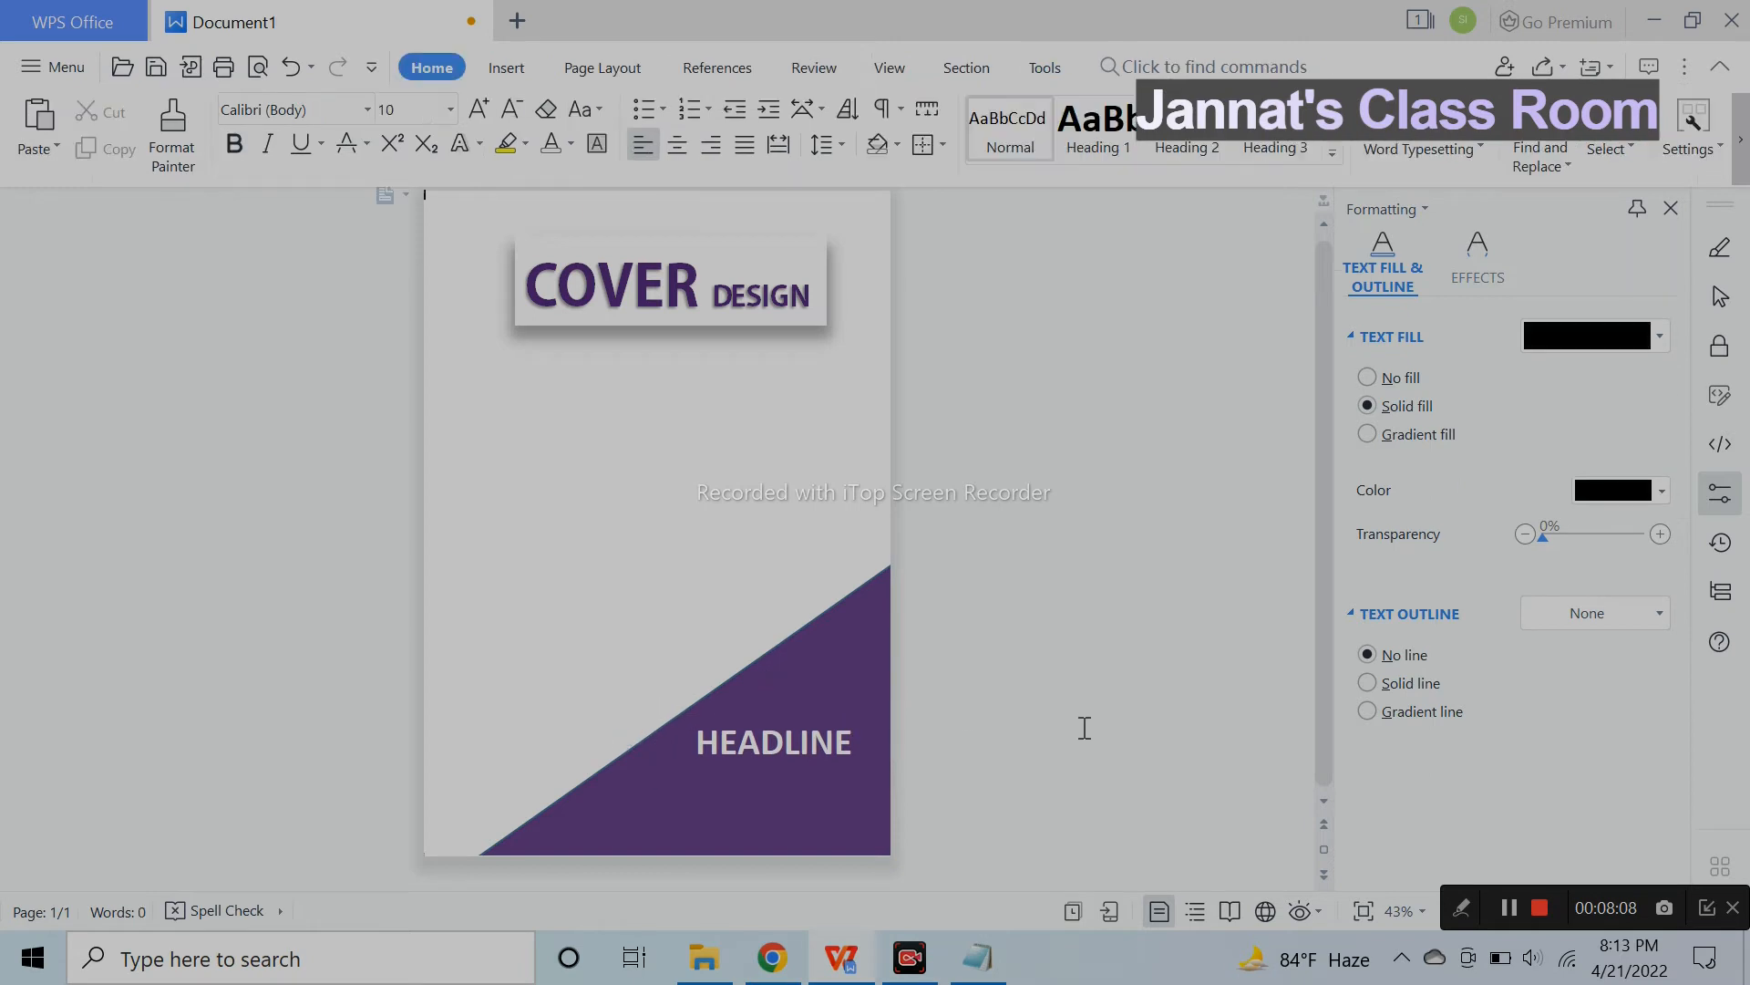
# Duplicate the HEADLINE text box below the original and replace its text with the copied Lorem Ipsum paragraph, keeping the box's bold white formatting.
pyautogui.click(810, 771)
pyautogui.moveTo(812, 778); pyautogui.dragTo(793, 841)
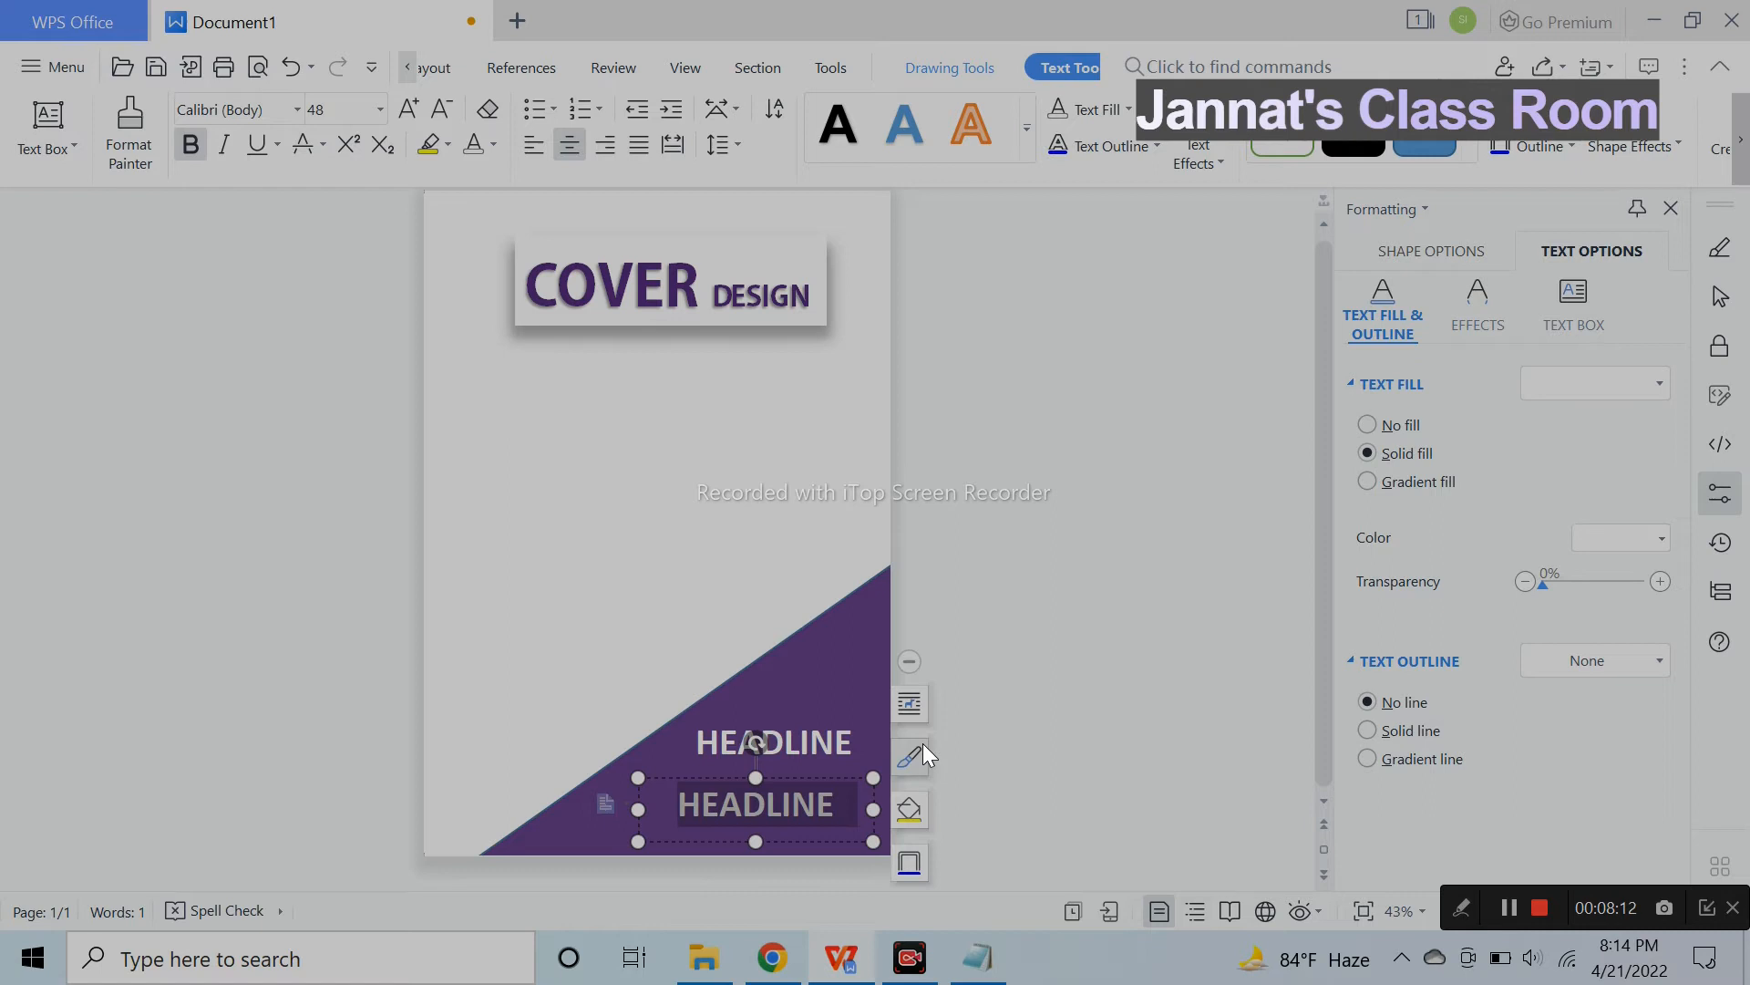
pyautogui.hotkey('ctrl', 'v')
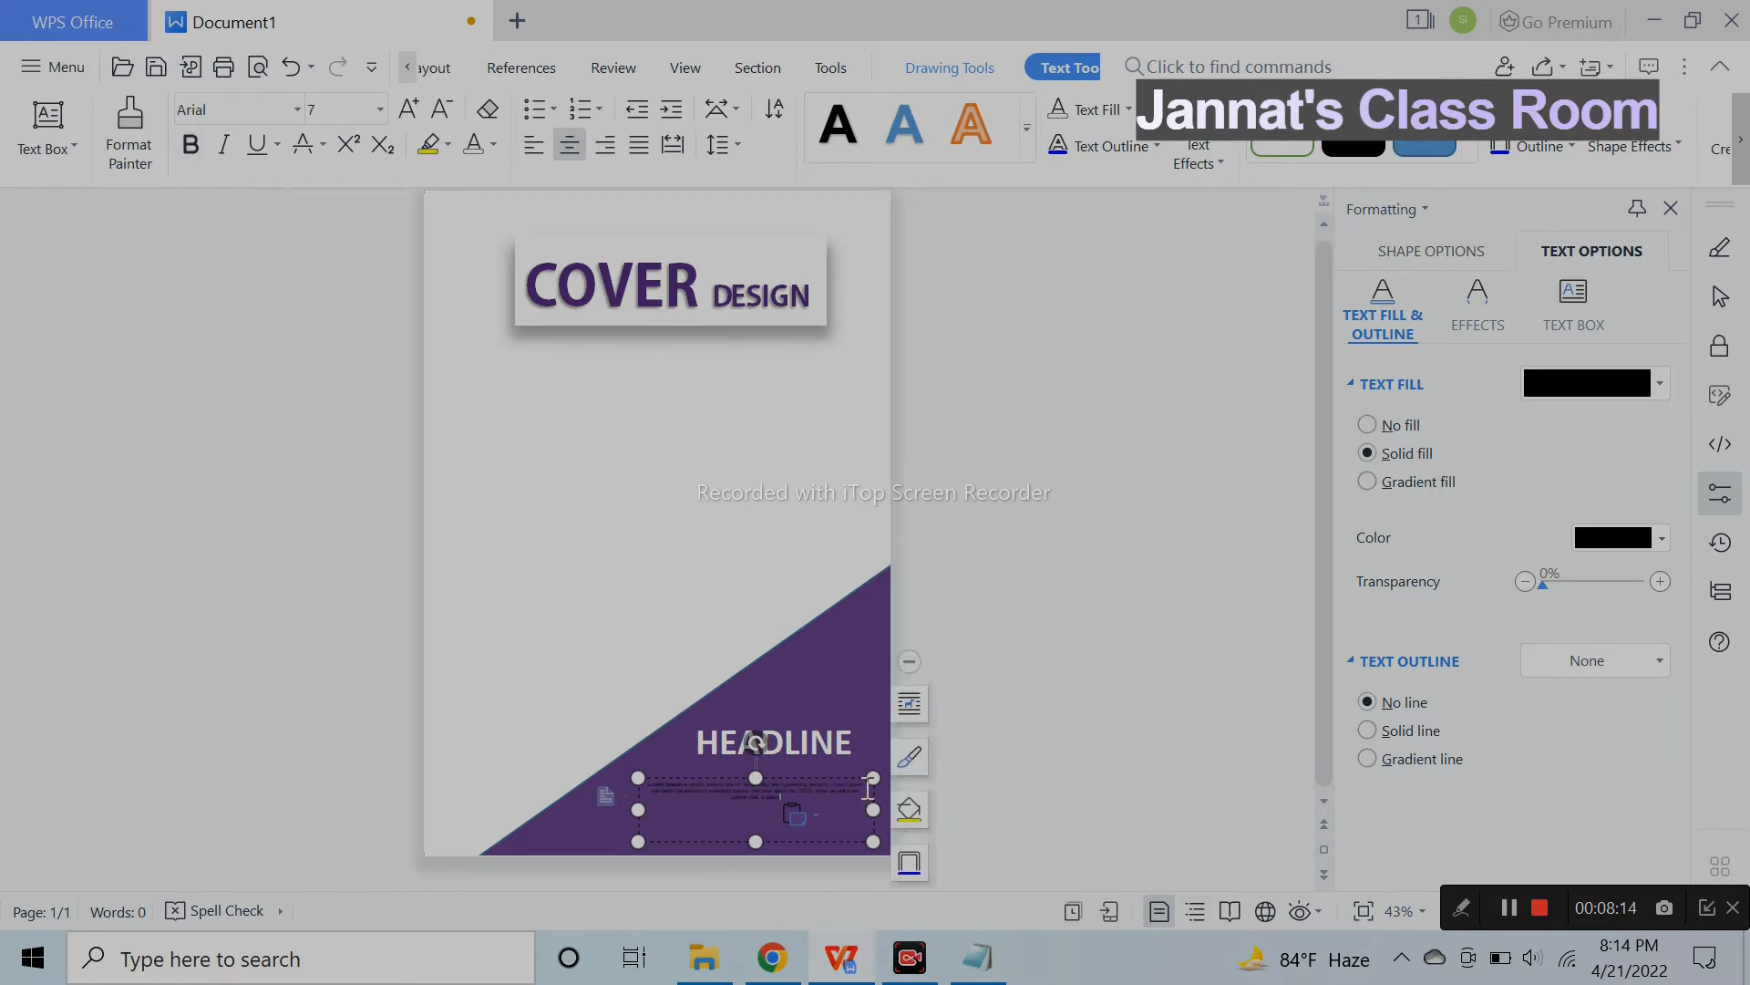
pyautogui.click(808, 823)
pyautogui.click(910, 747)
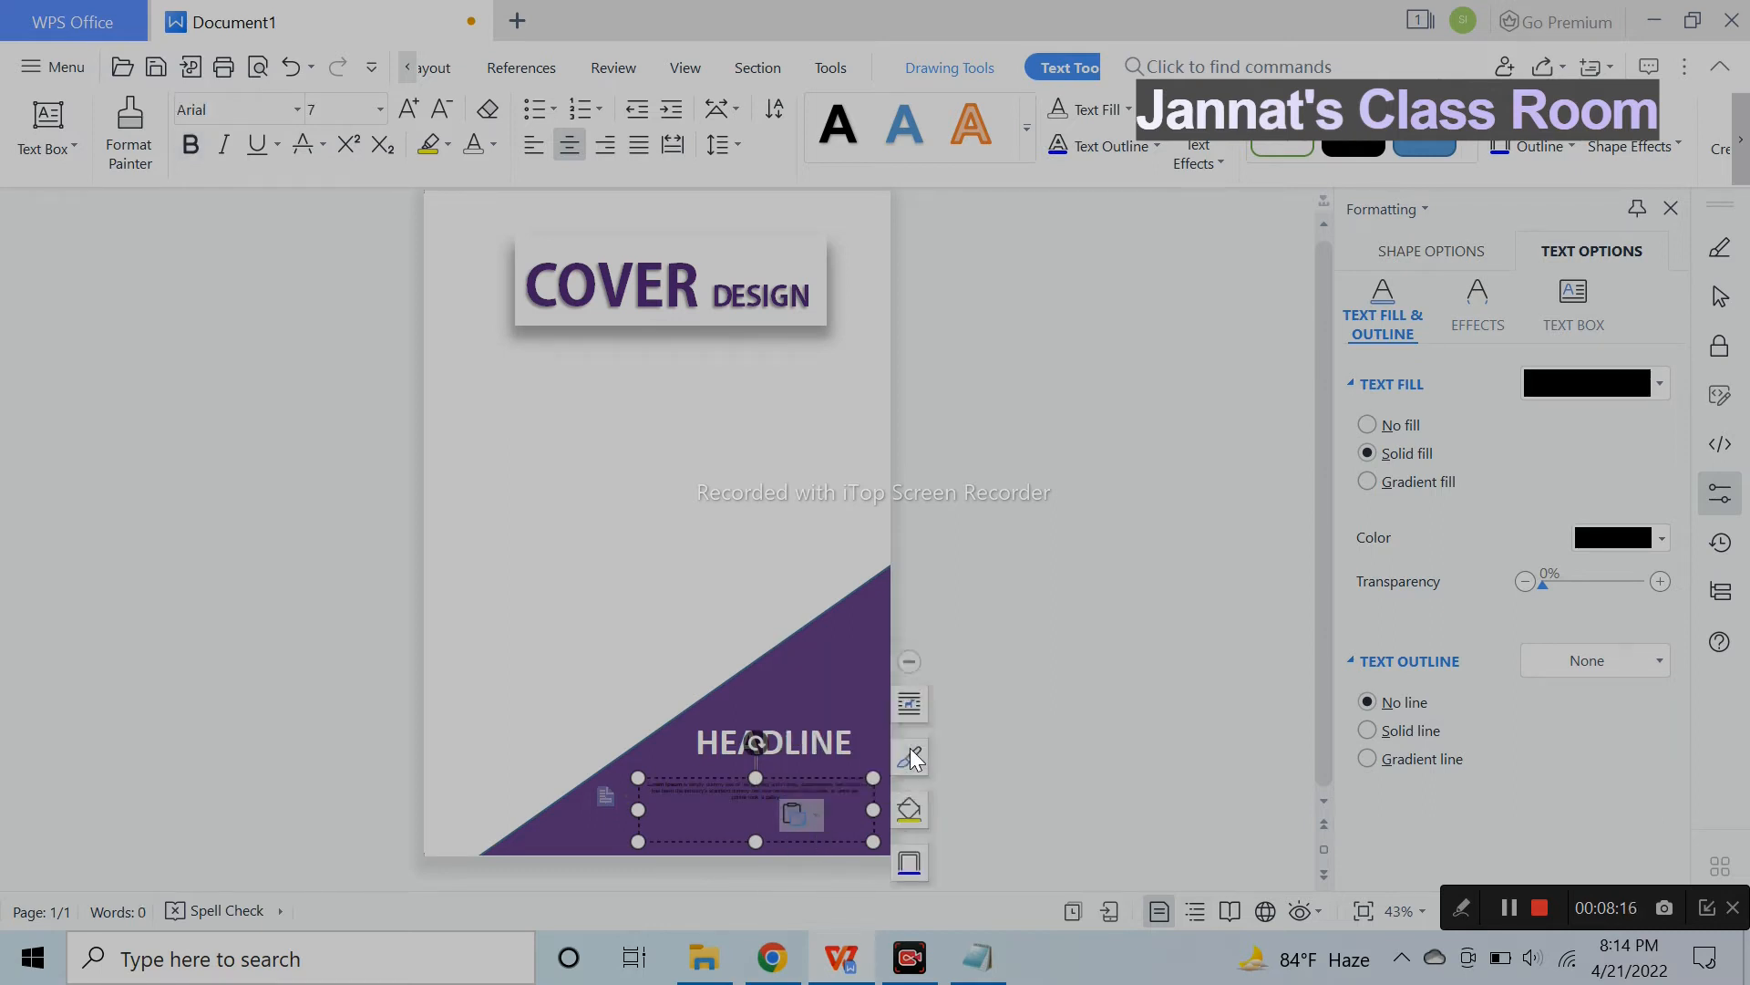
# Set the Lorem Ipsum paragraph to font size 12.
pyautogui.click(379, 109)
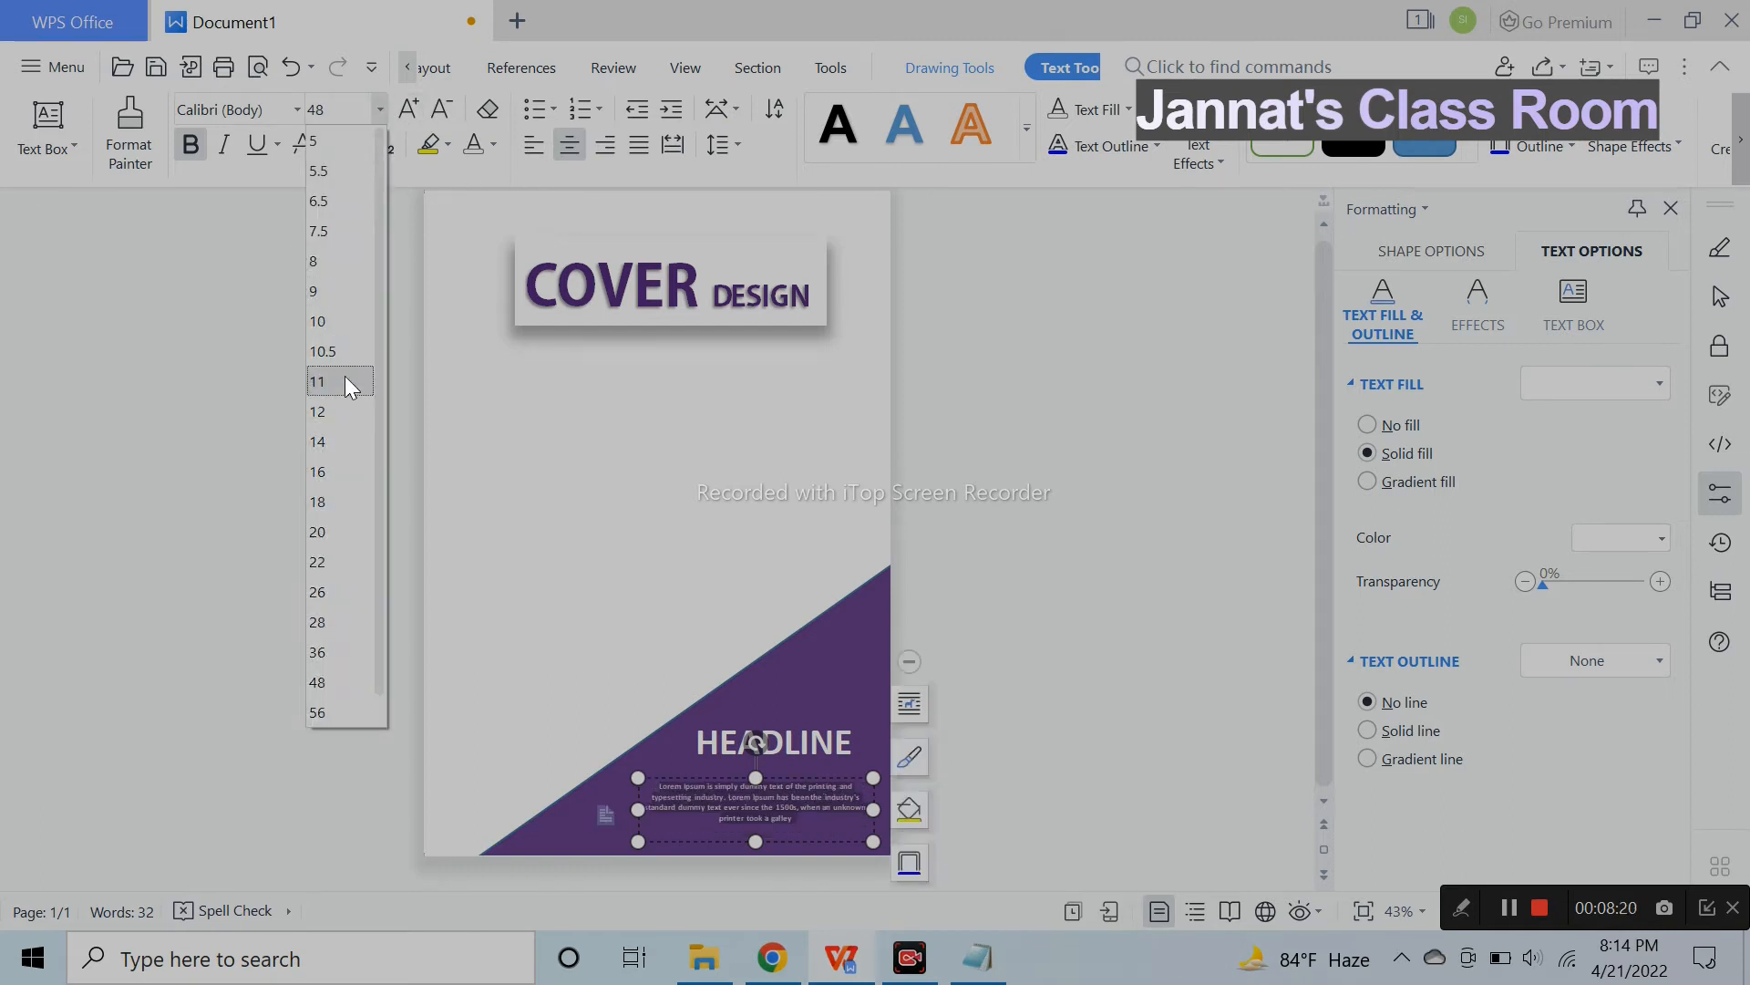
pyautogui.click(345, 408)
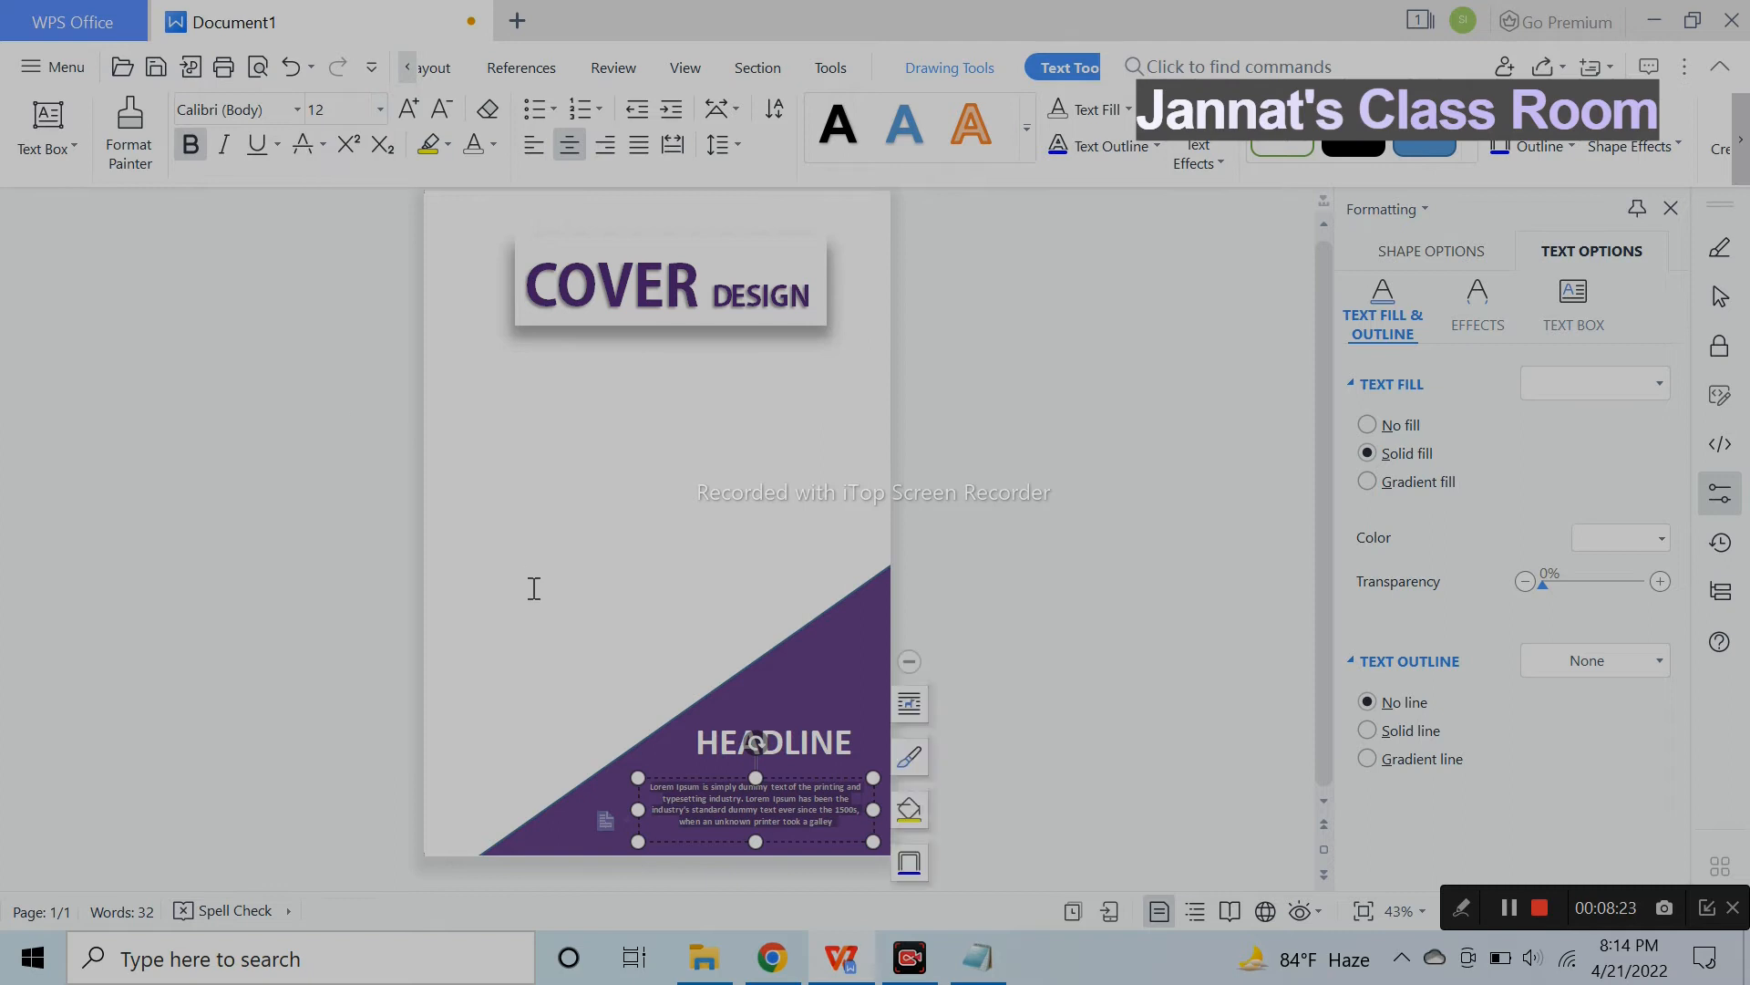
pyautogui.click(1003, 569)
# Justify the Lorem Ipsum paragraph under the HEADLINE text.
pyautogui.keyDown('ctrl'); pyautogui.scroll(3, 867, 671); pyautogui.keyUp('ctrl')
pyautogui.scroll(-5, 952, 483)
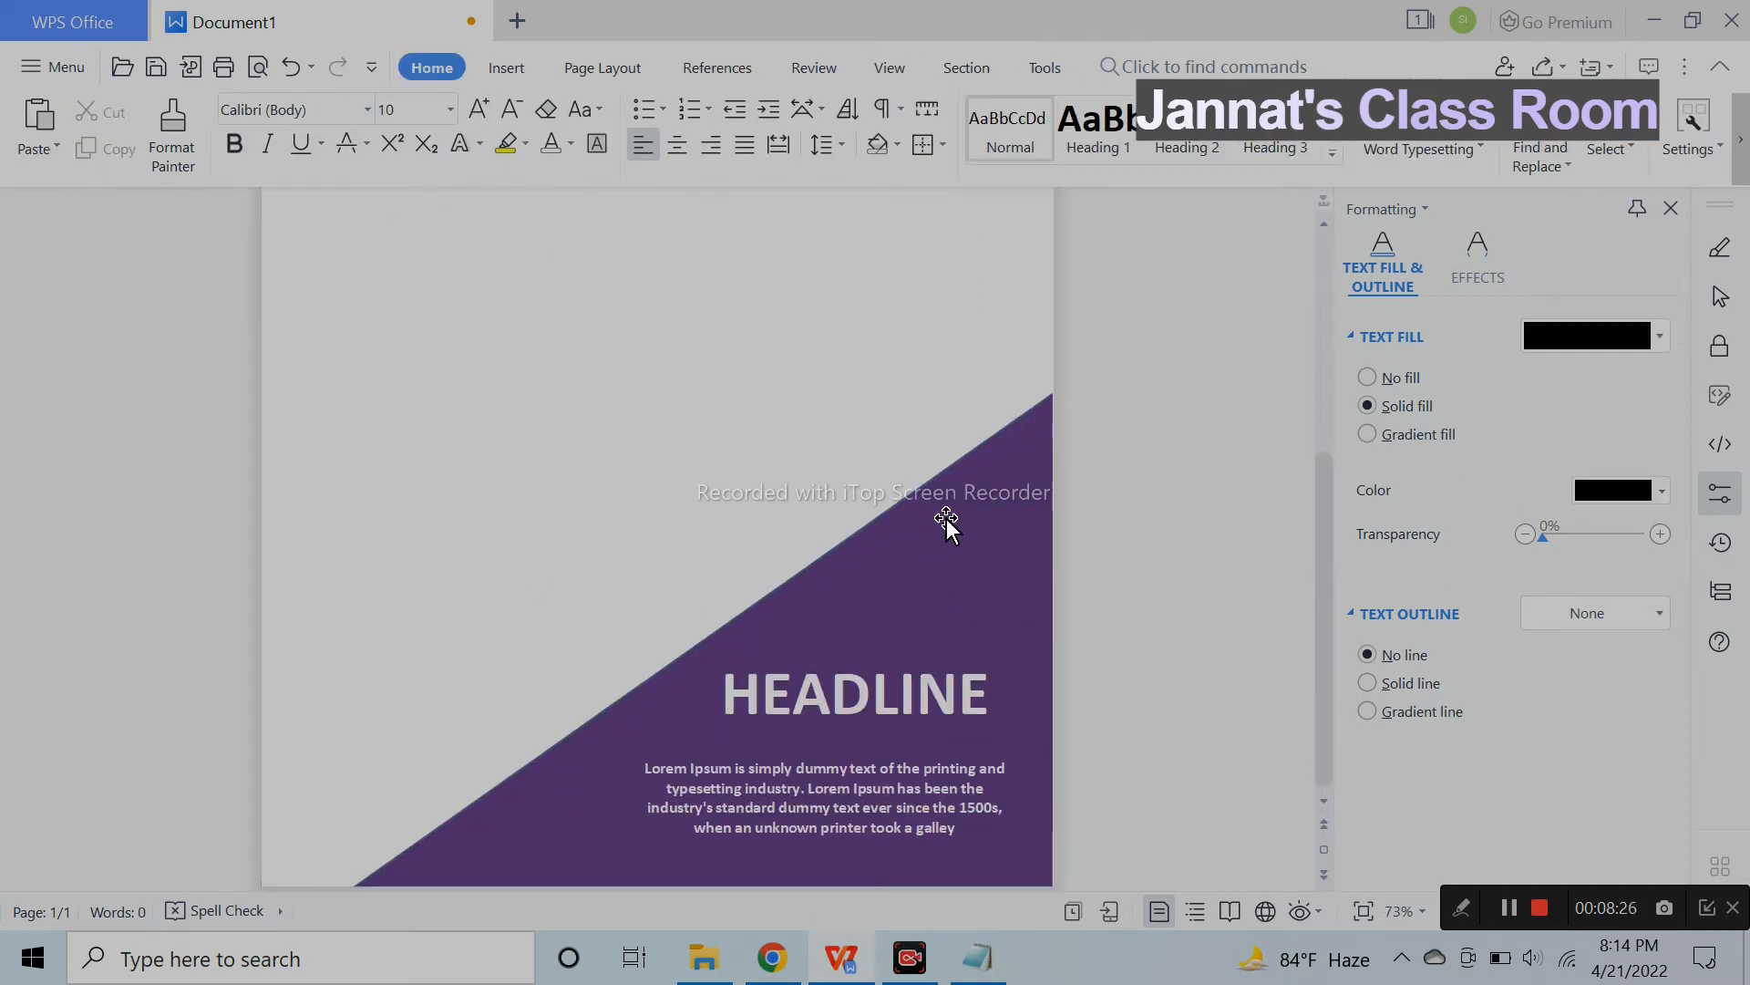
pyautogui.keyDown('ctrl'); pyautogui.scroll(2, 946, 518); pyautogui.keyUp('ctrl')
pyautogui.scroll(-6, 1004, 532)
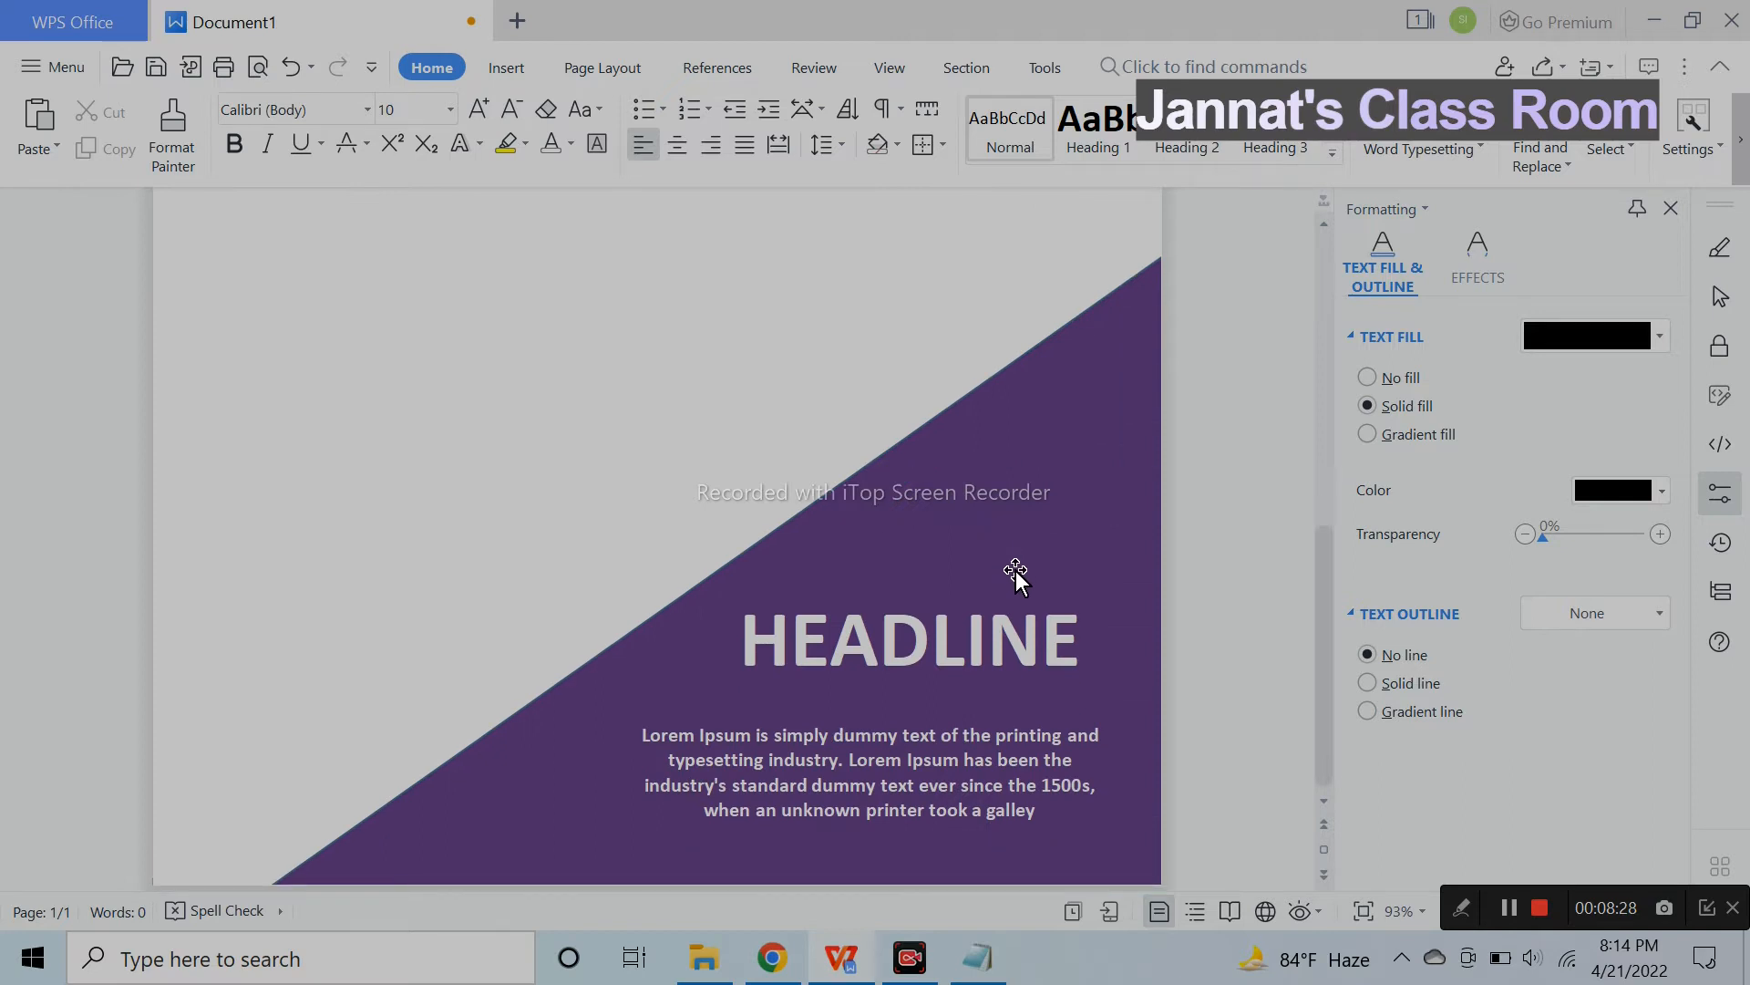
pyautogui.click(887, 746)
pyautogui.moveTo(1055, 824); pyautogui.dragTo(635, 735)
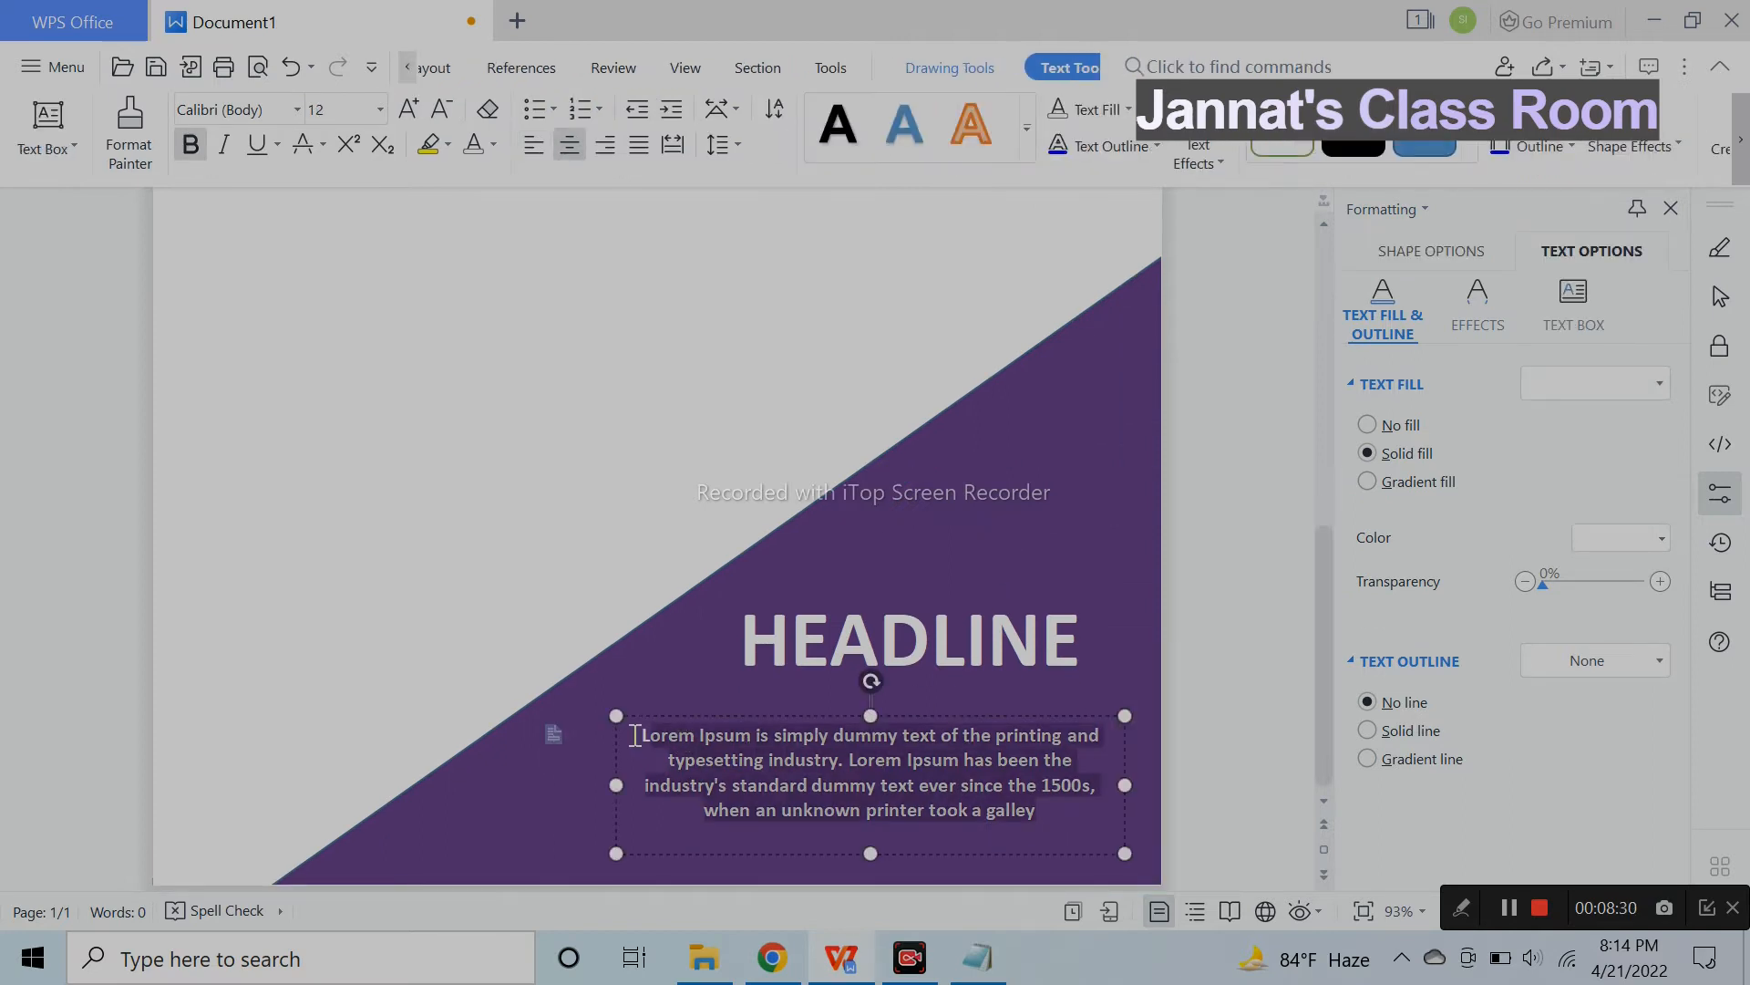
pyautogui.click(639, 145)
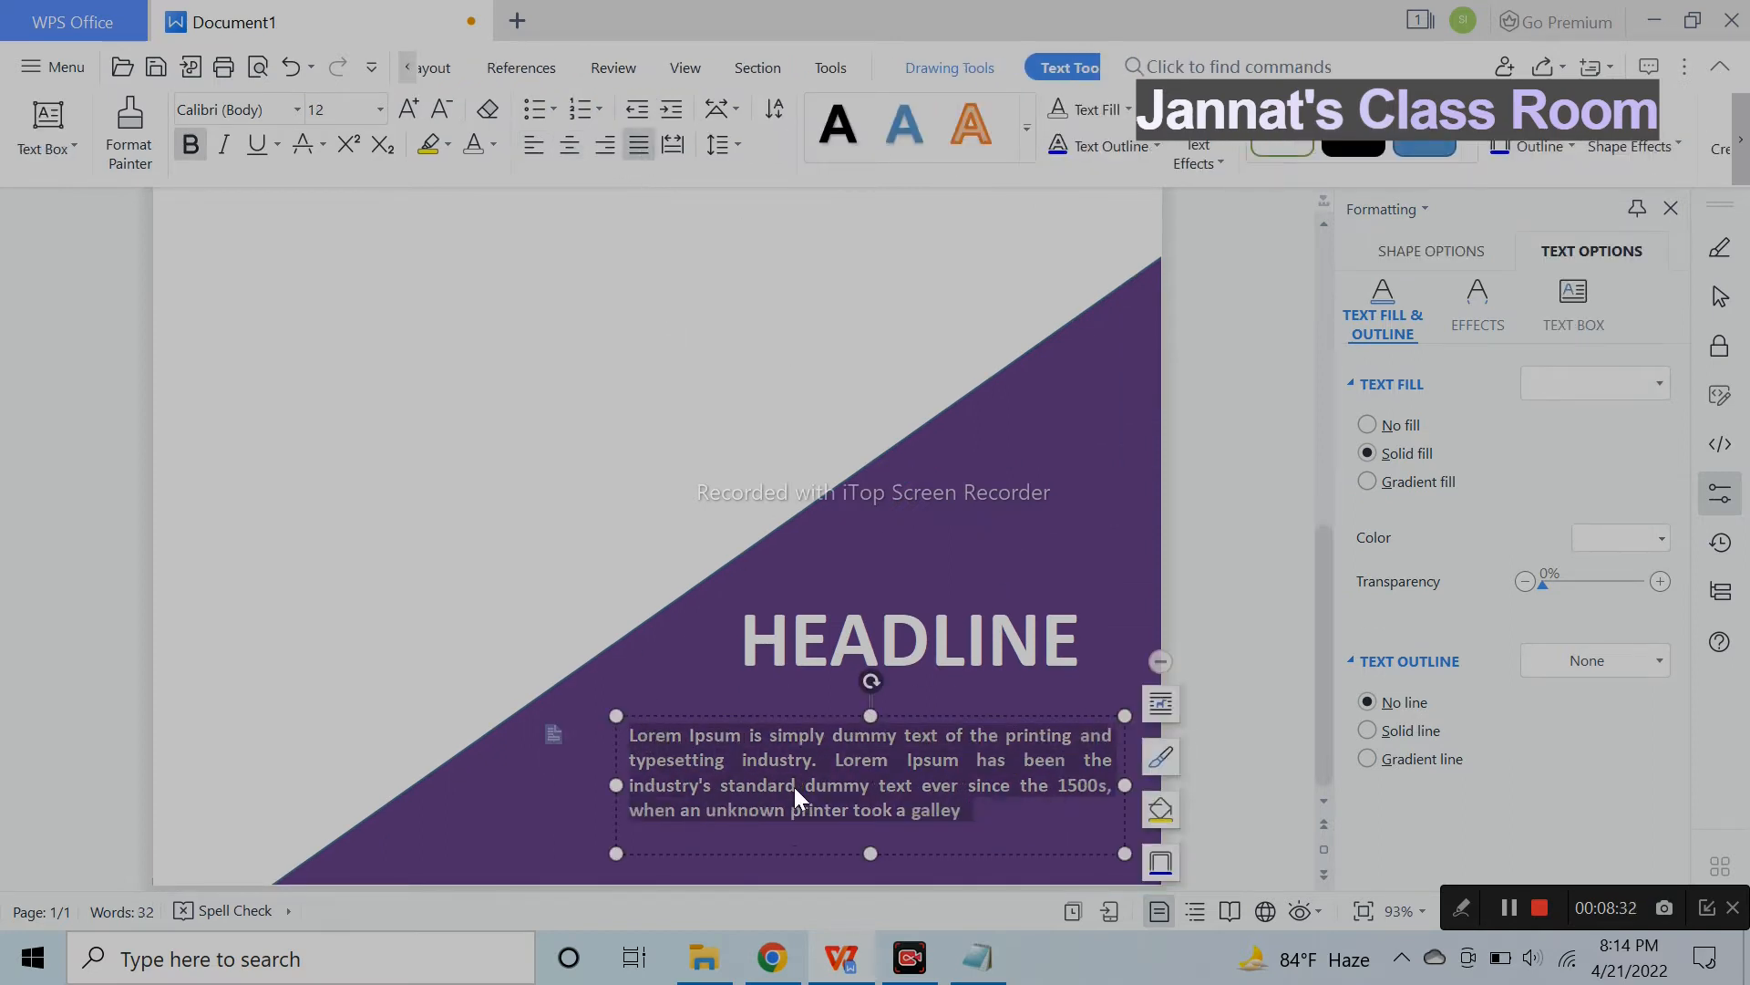
pyautogui.click(1226, 603)
# Move the HEADLINE text box left to line up with the paragraph box and left-align its text.
pyautogui.click(962, 649)
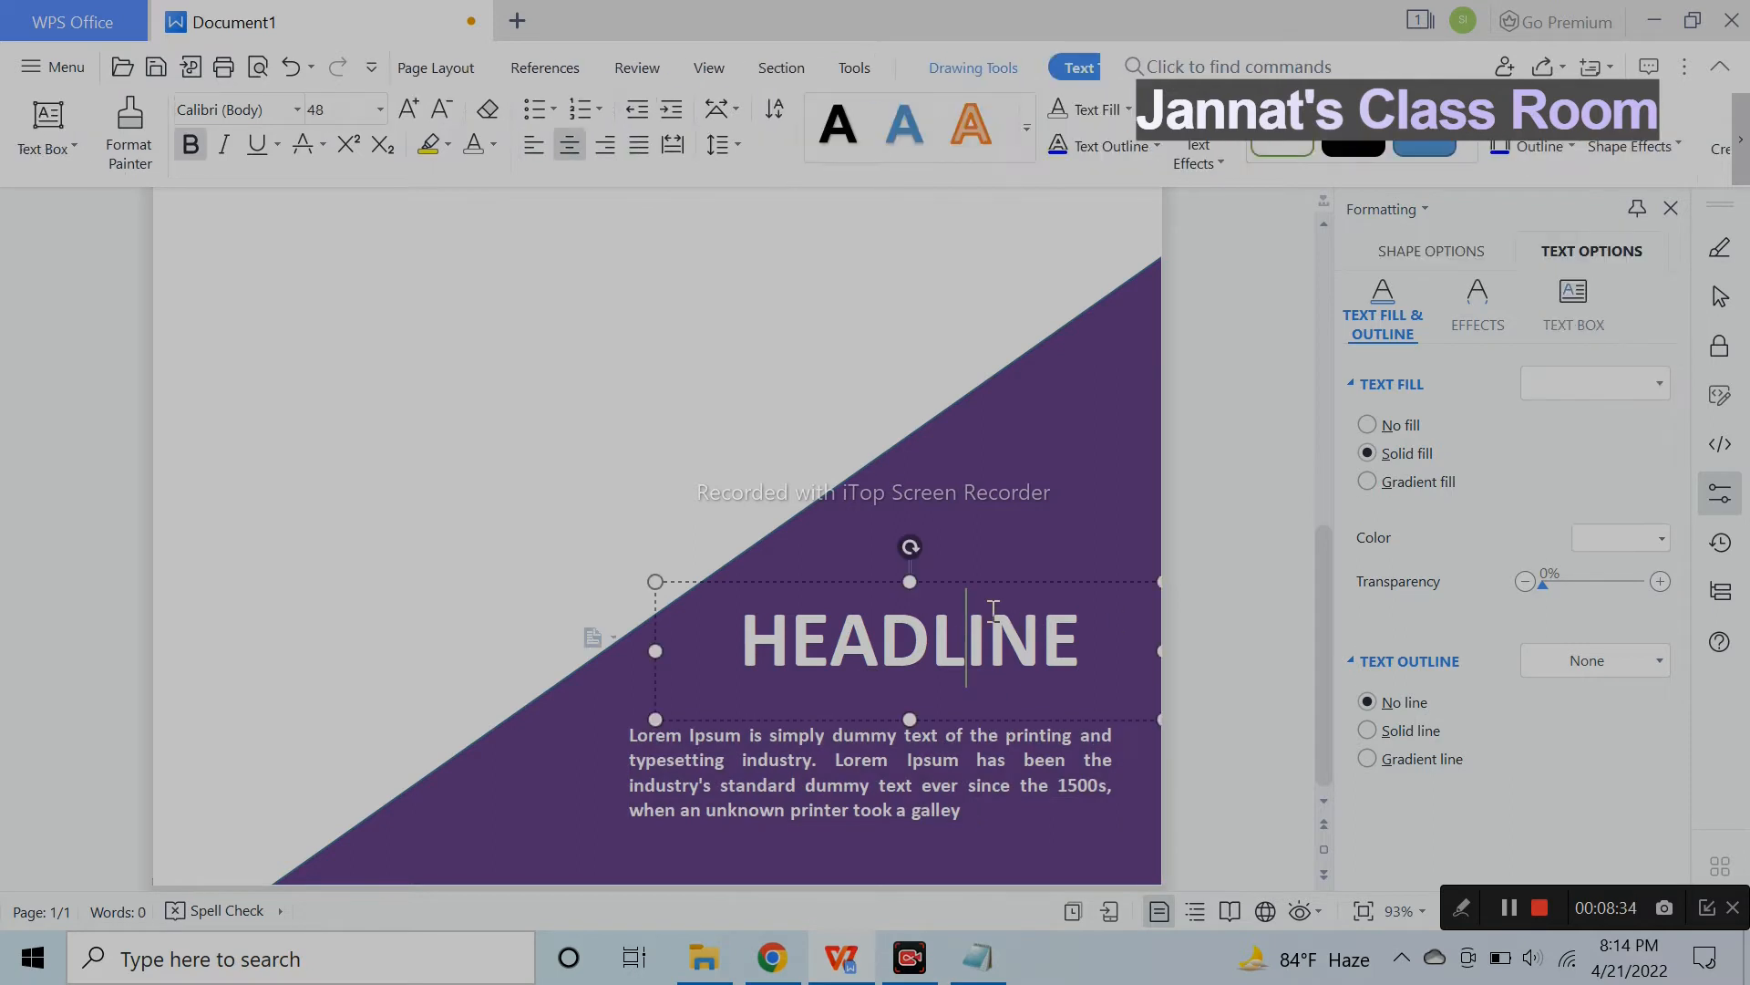
pyautogui.moveTo(1021, 587); pyautogui.dragTo(985, 593)
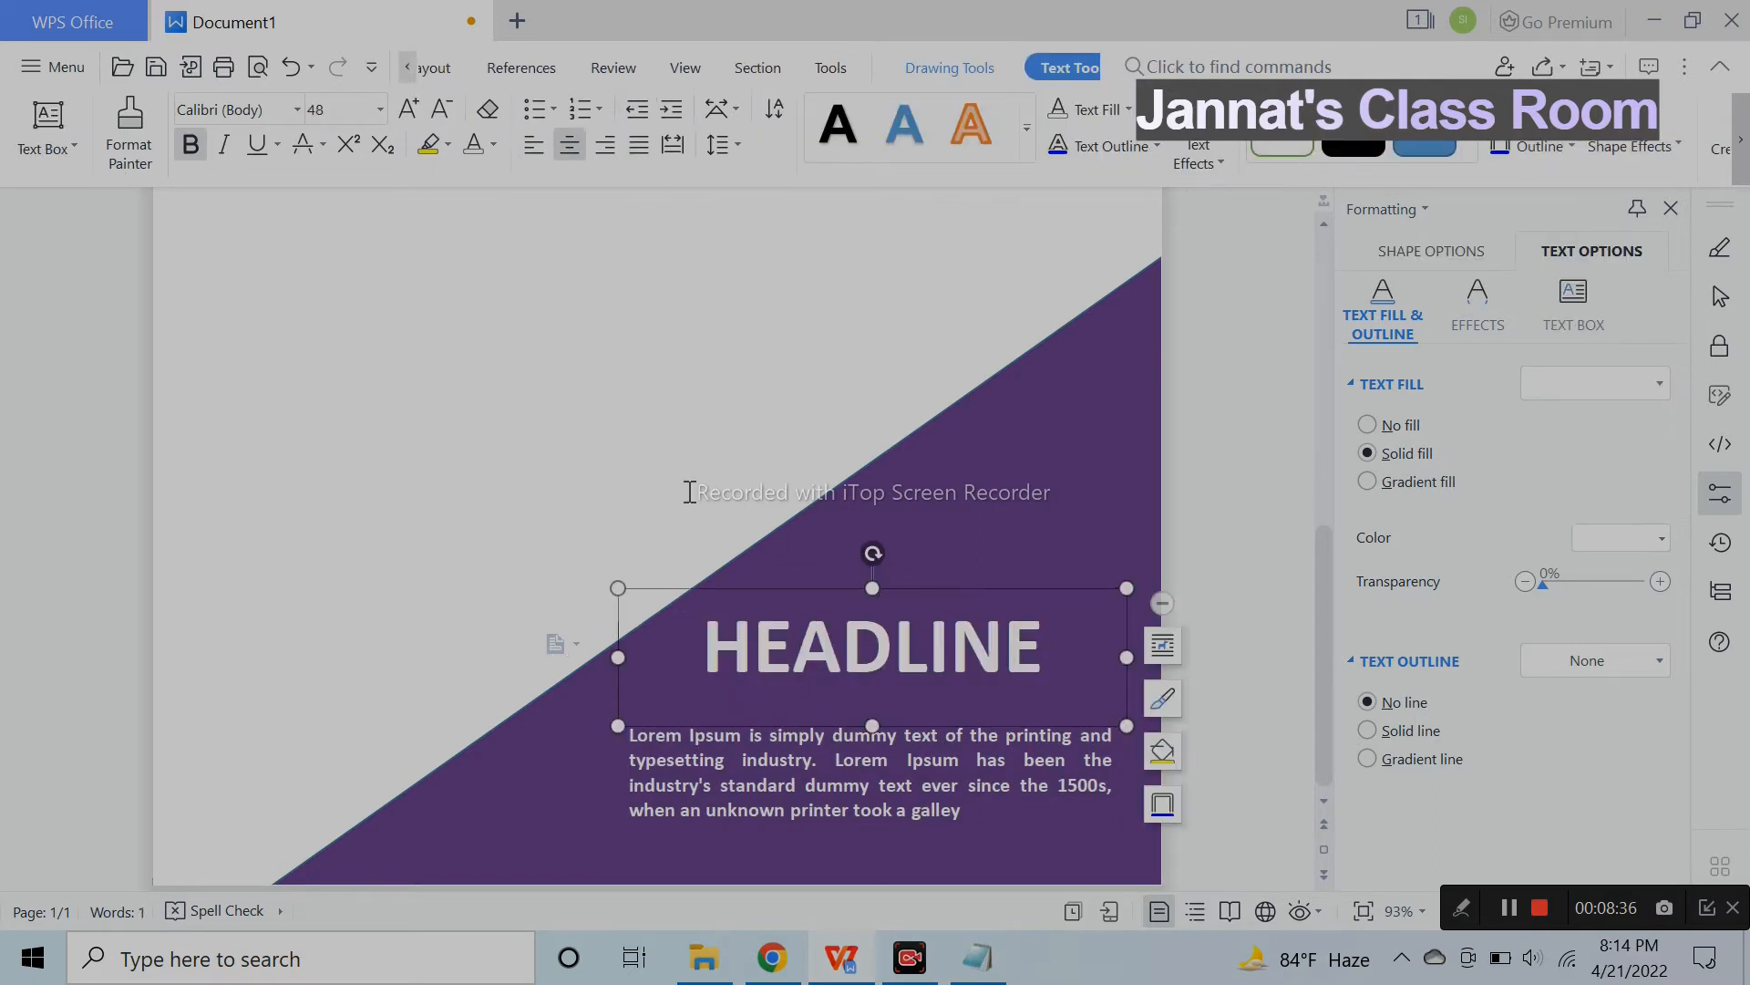
pyautogui.click(535, 144)
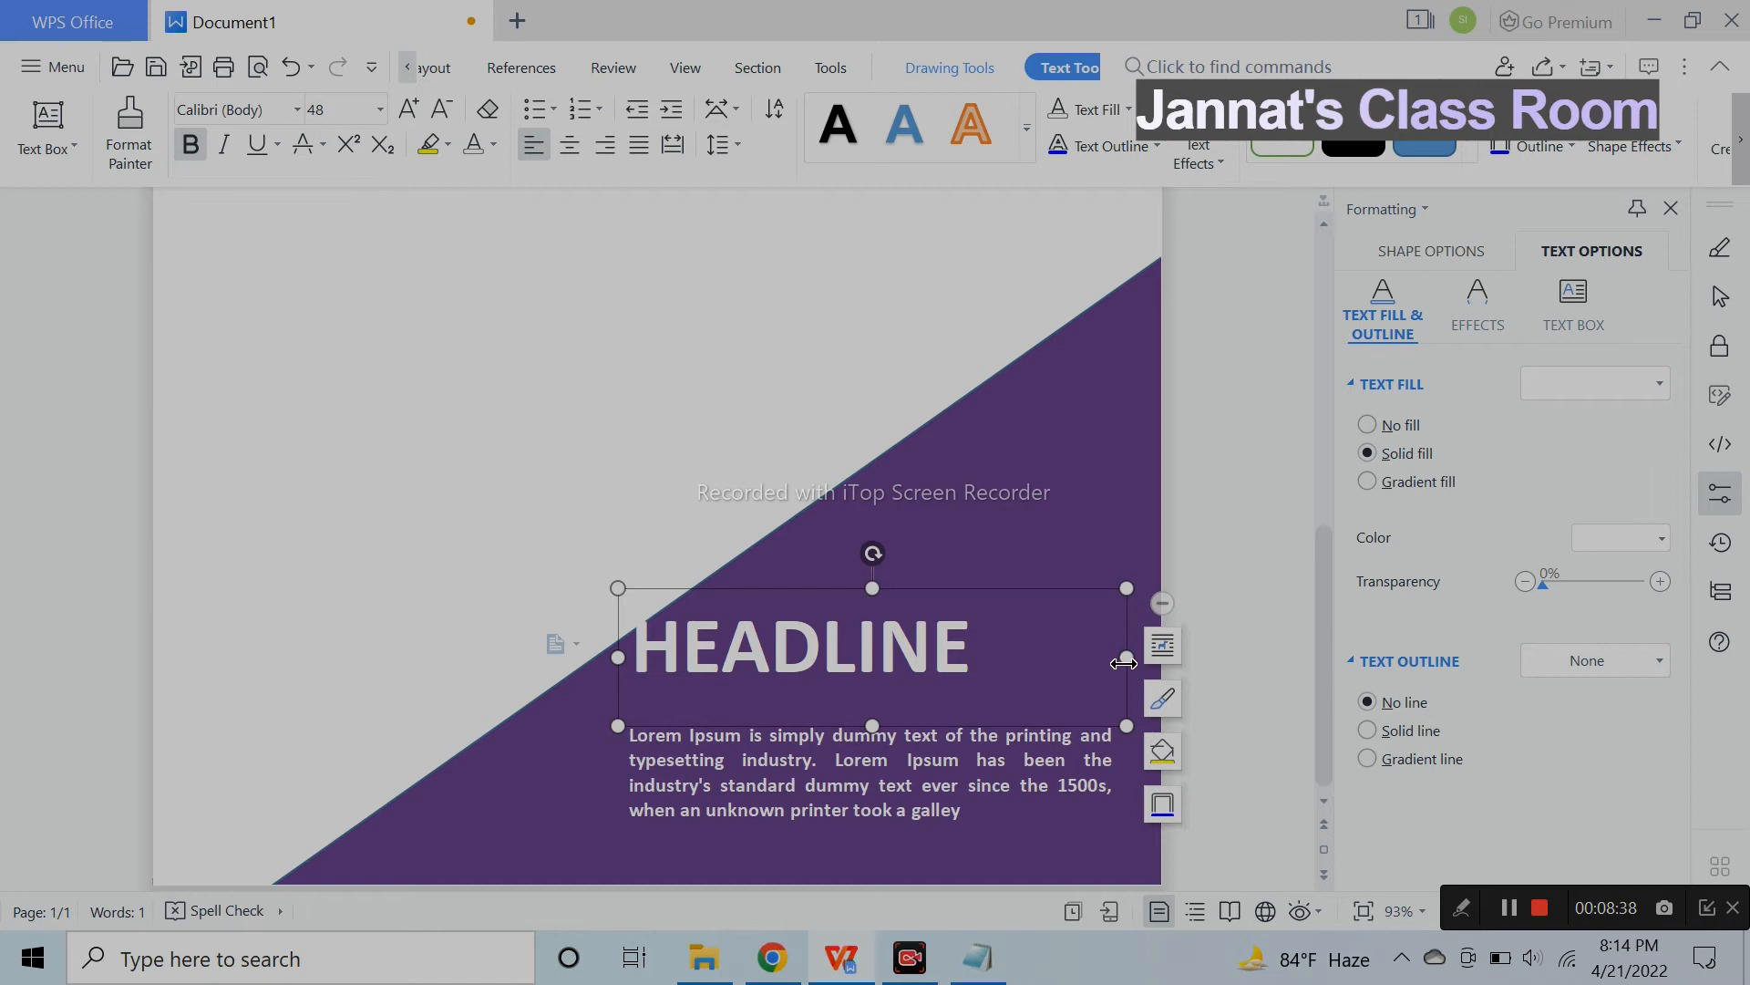
# Reduce the HEADLINE text box's width and height and lower it close to the Lorem Ipsum paragraph.
pyautogui.tripleClick(1084, 663)
pyautogui.moveTo(1084, 663); pyautogui.dragTo(1084, 661)
pyautogui.moveTo(1024, 593)
pyautogui.mouseDown()
pyautogui.moveTo(1042, 596)
pyautogui.moveTo(1032, 619)
pyautogui.mouseUp()
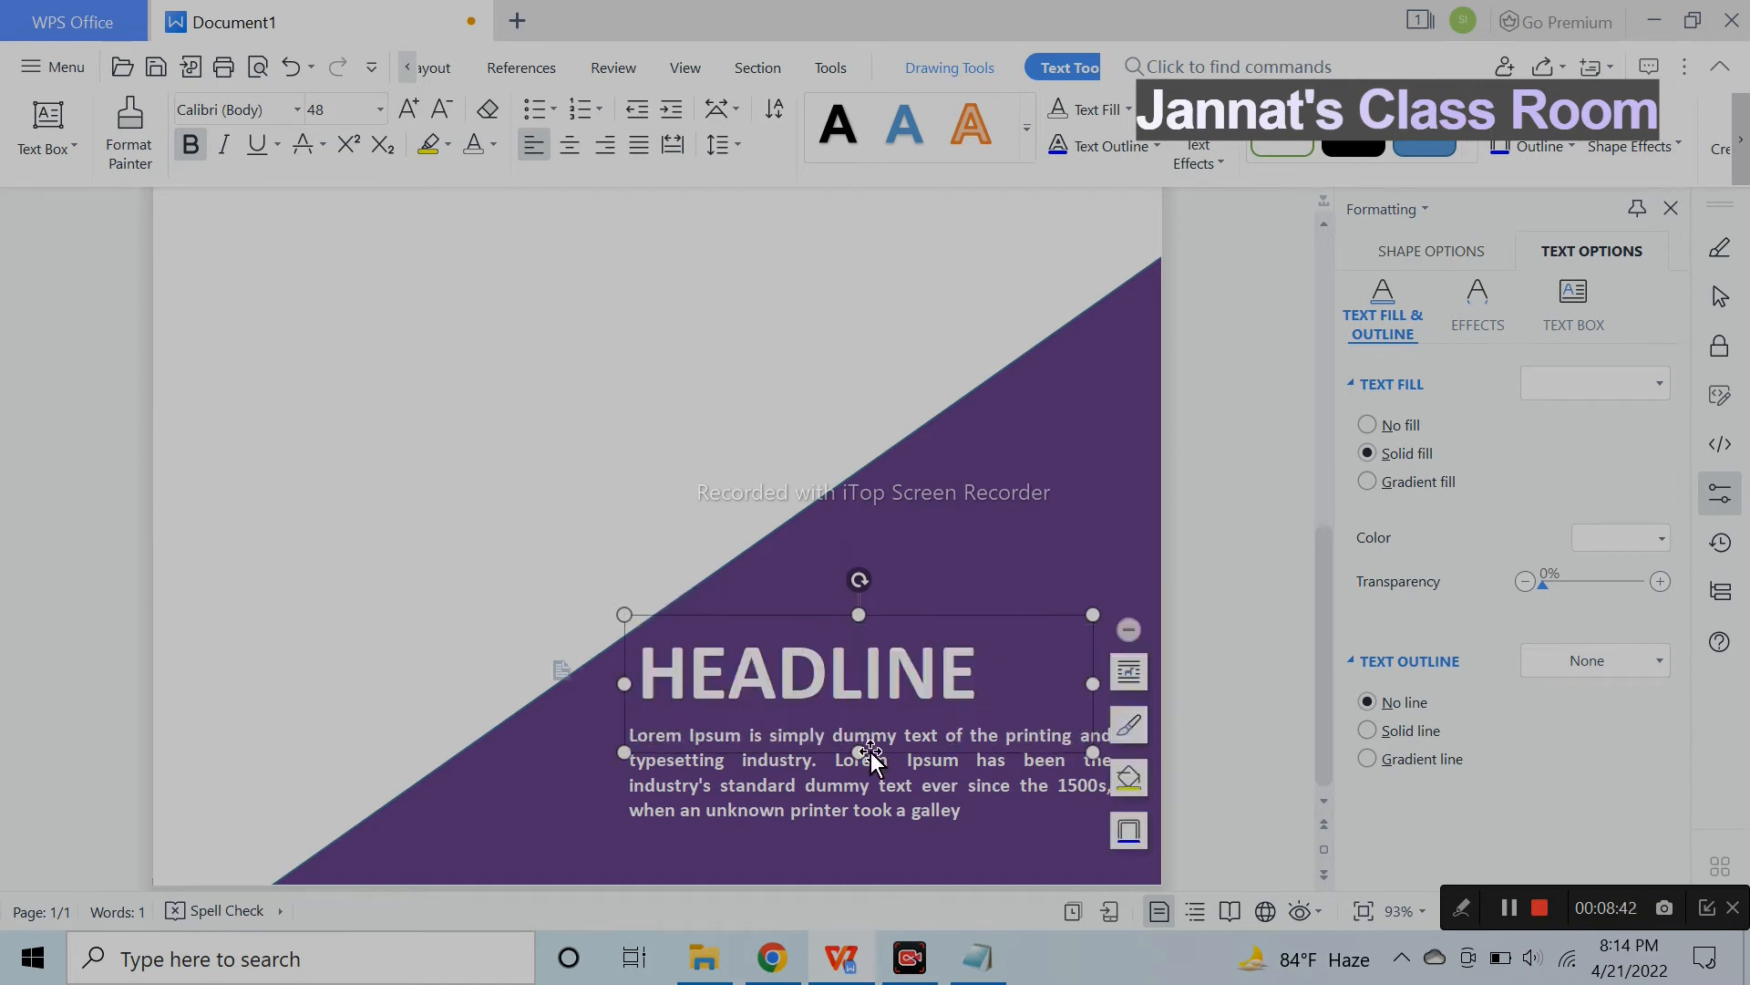
pyautogui.moveTo(850, 752); pyautogui.dragTo(855, 729)
pyautogui.moveTo(954, 617); pyautogui.dragTo(954, 634)
pyautogui.click(1262, 649)
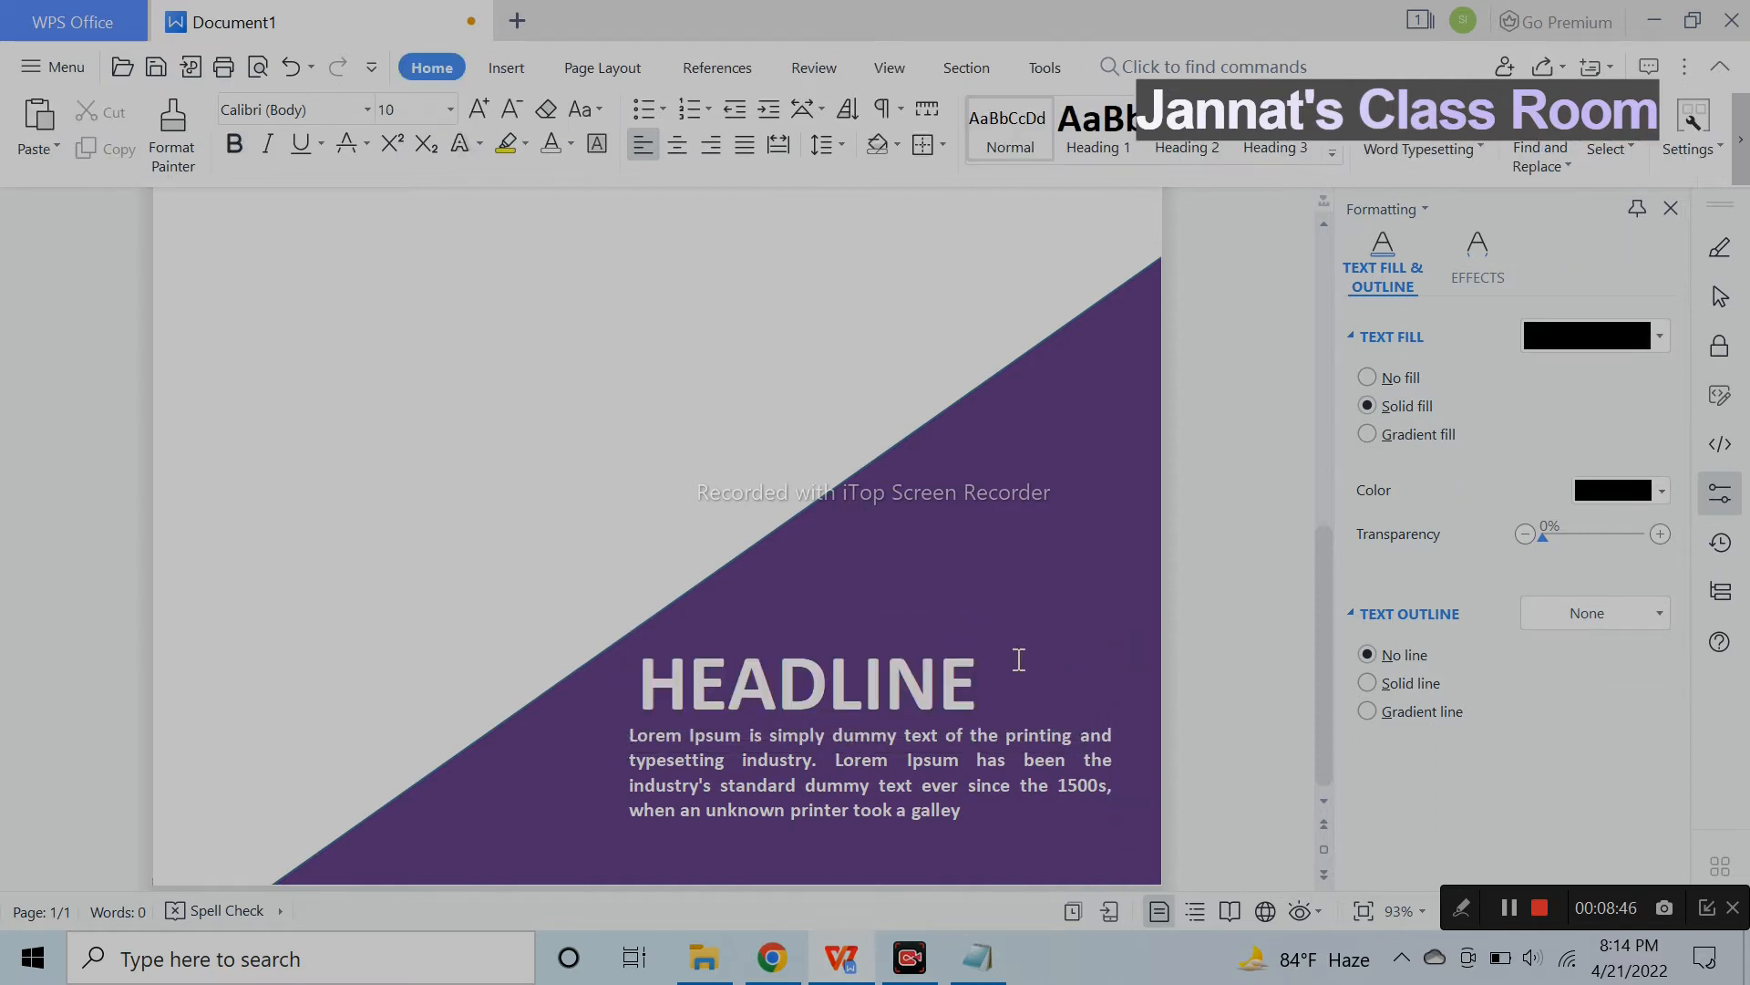
# Nudge the HEADLINE text box slightly up to leave a gap above the paragraph.
pyautogui.click(883, 676)
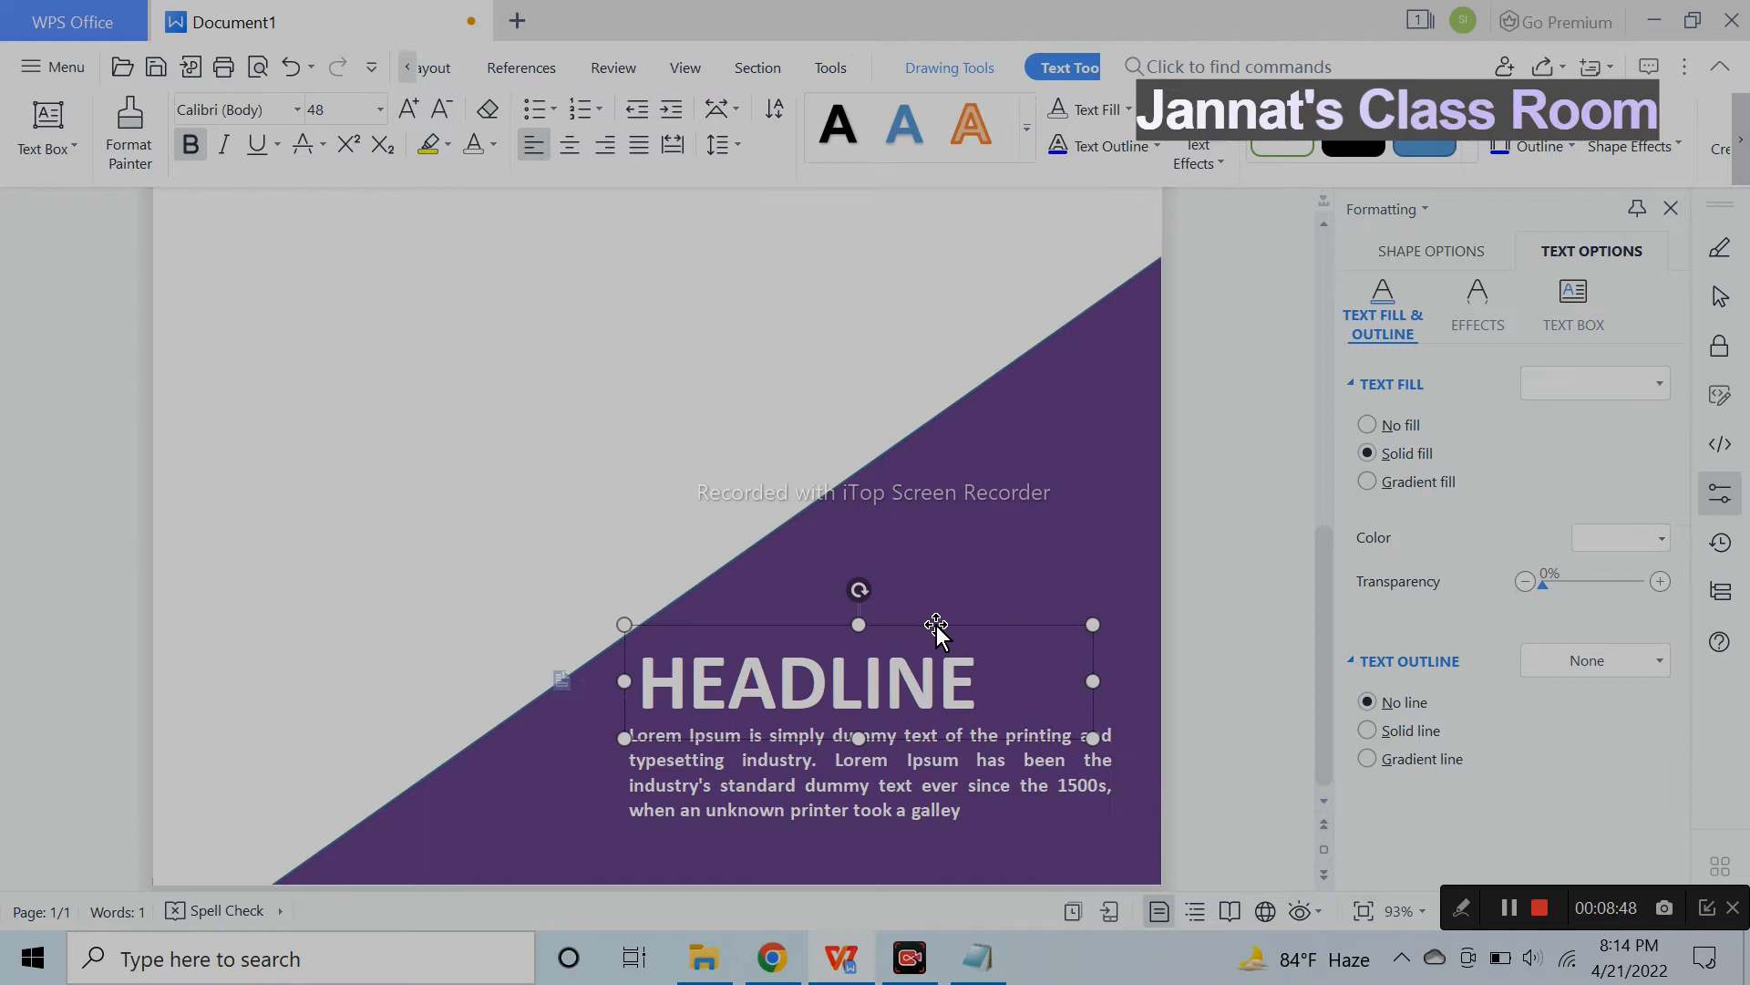
pyautogui.press('Up')
pyautogui.press('Up')
pyautogui.click(1191, 582)
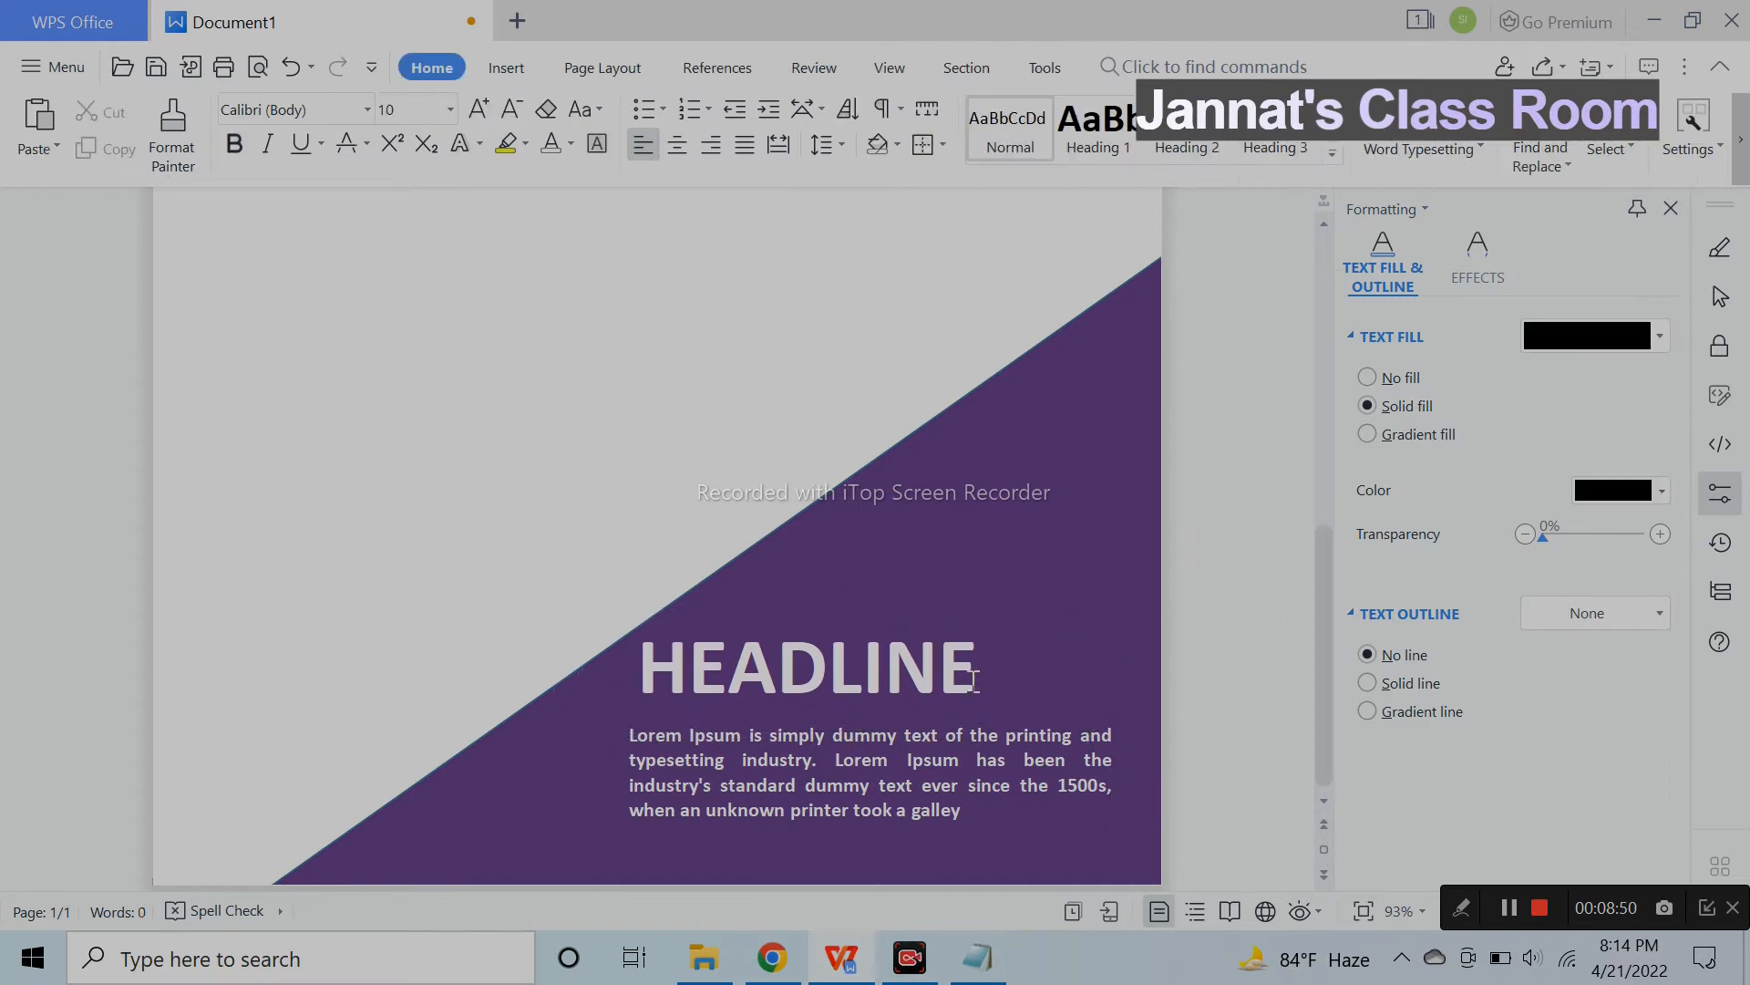
# Enlarge the purple corner triangle slightly upward and to the left.
pyautogui.scroll(-4, 1052, 642)
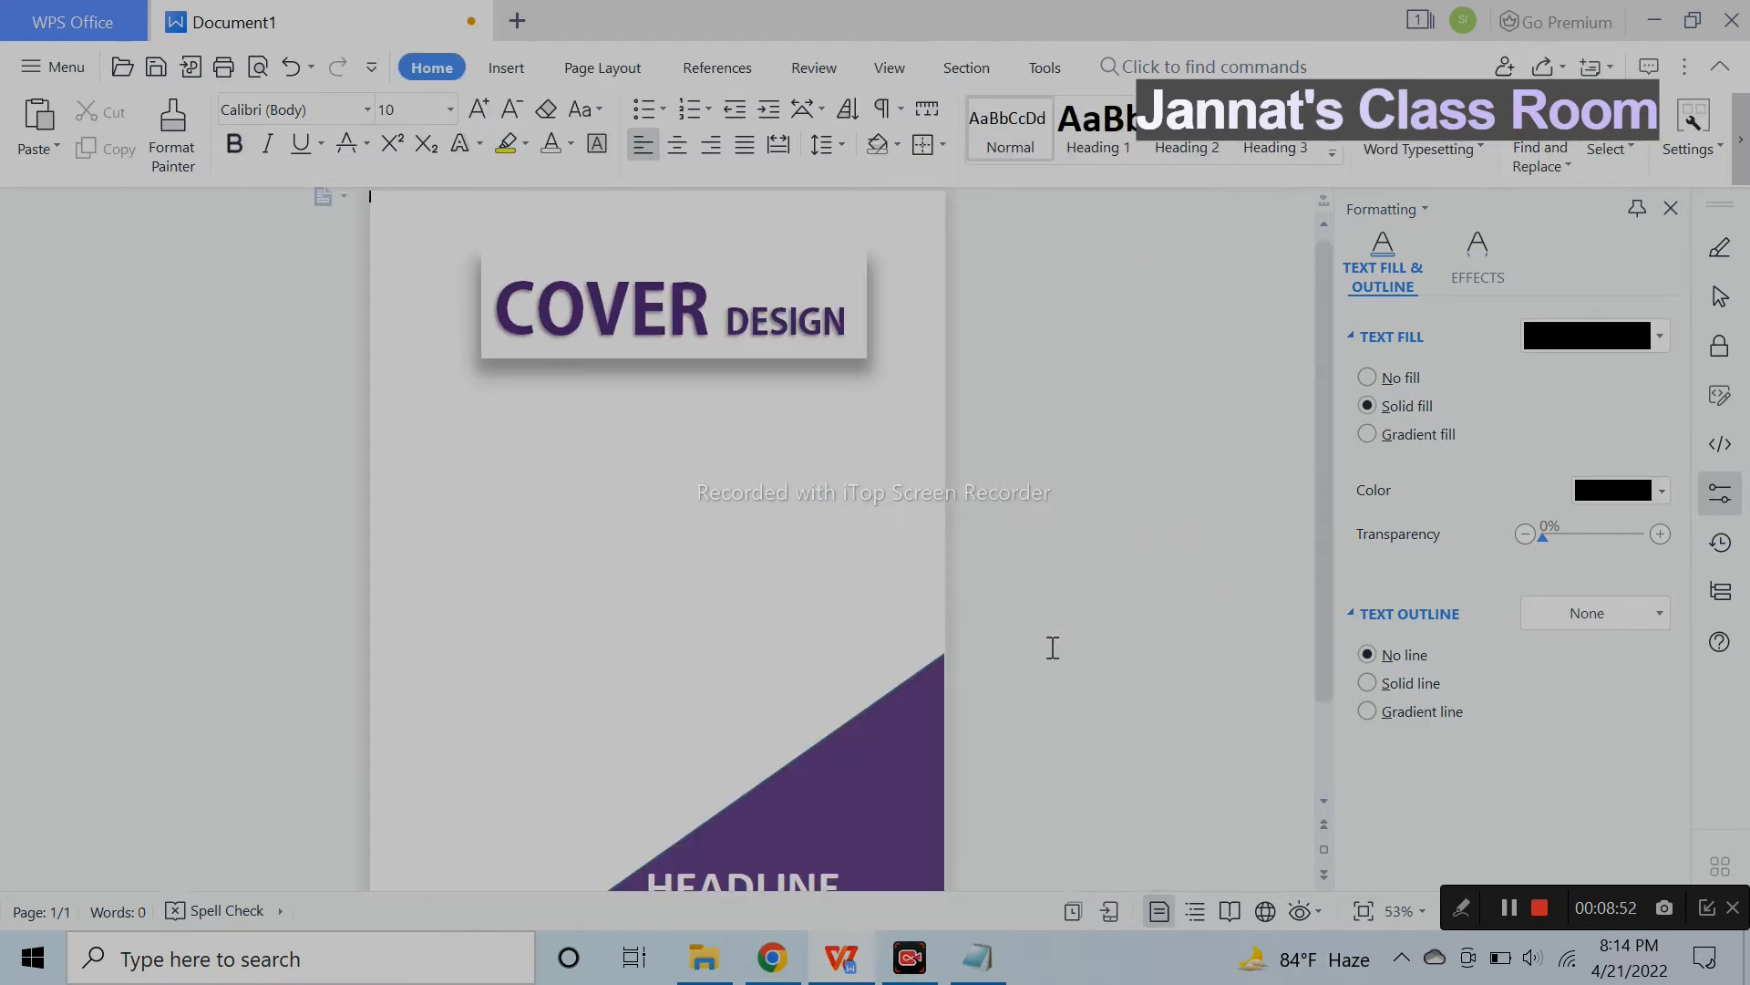
pyautogui.scroll(-3, 926, 653)
pyautogui.scroll(-2, 927, 675)
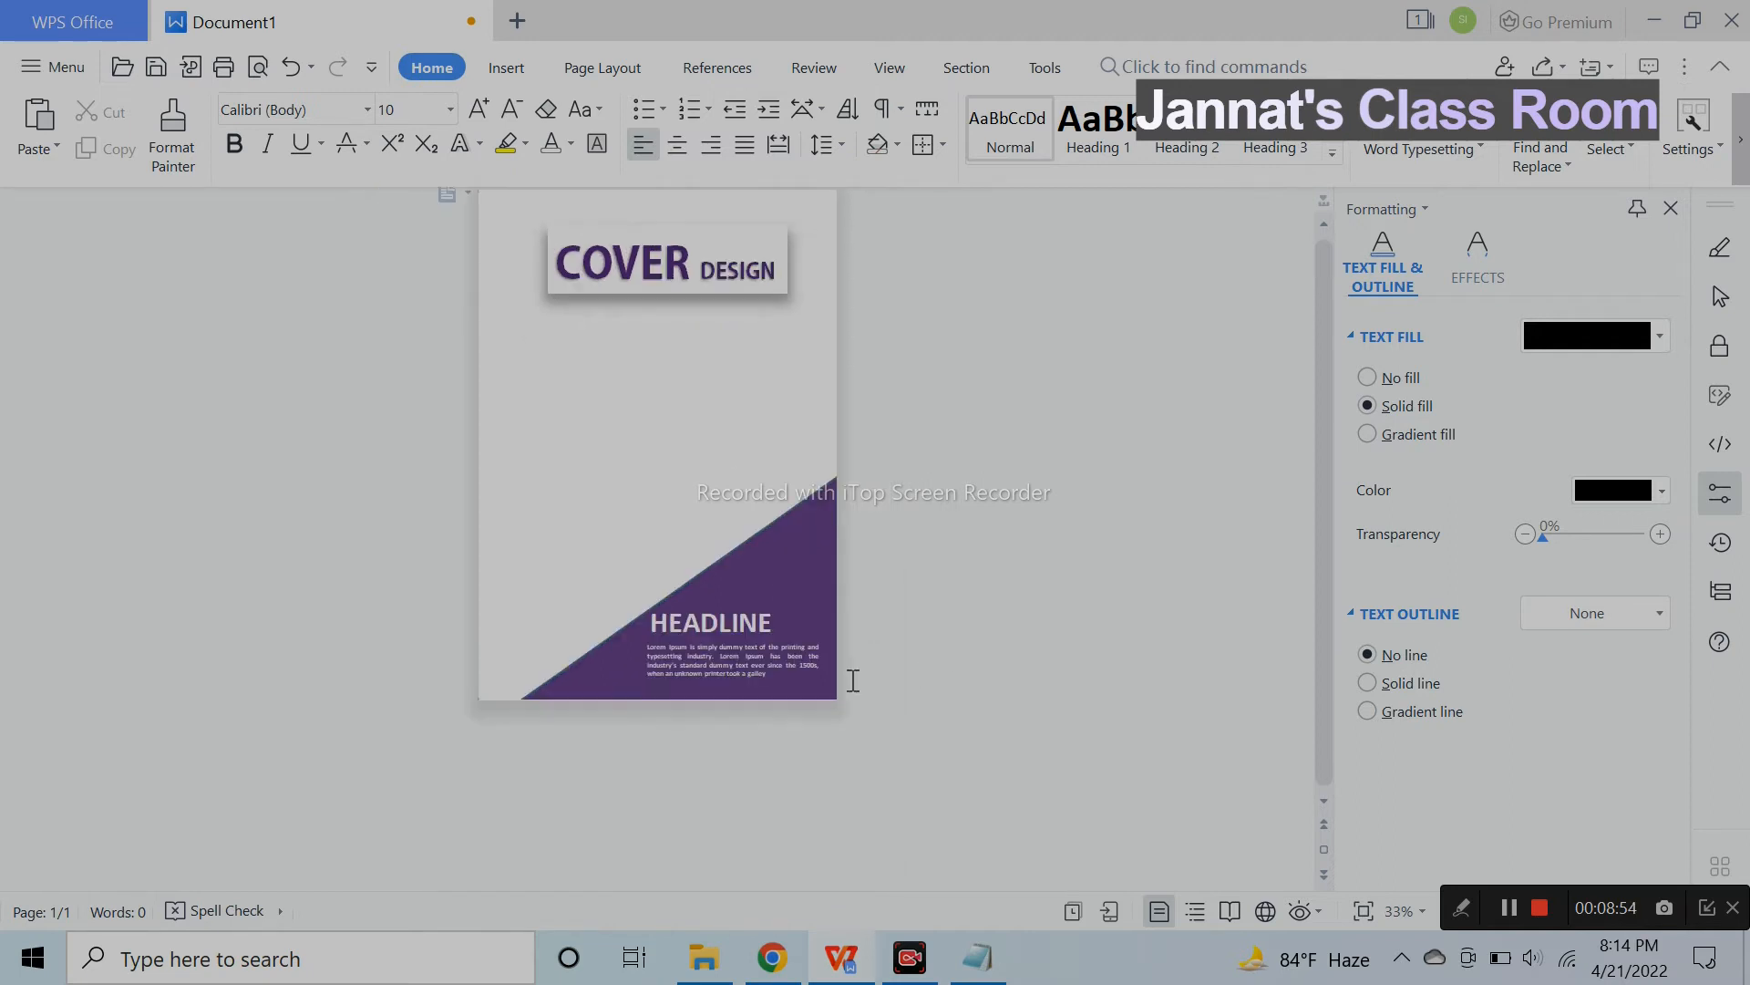
pyautogui.click(774, 567)
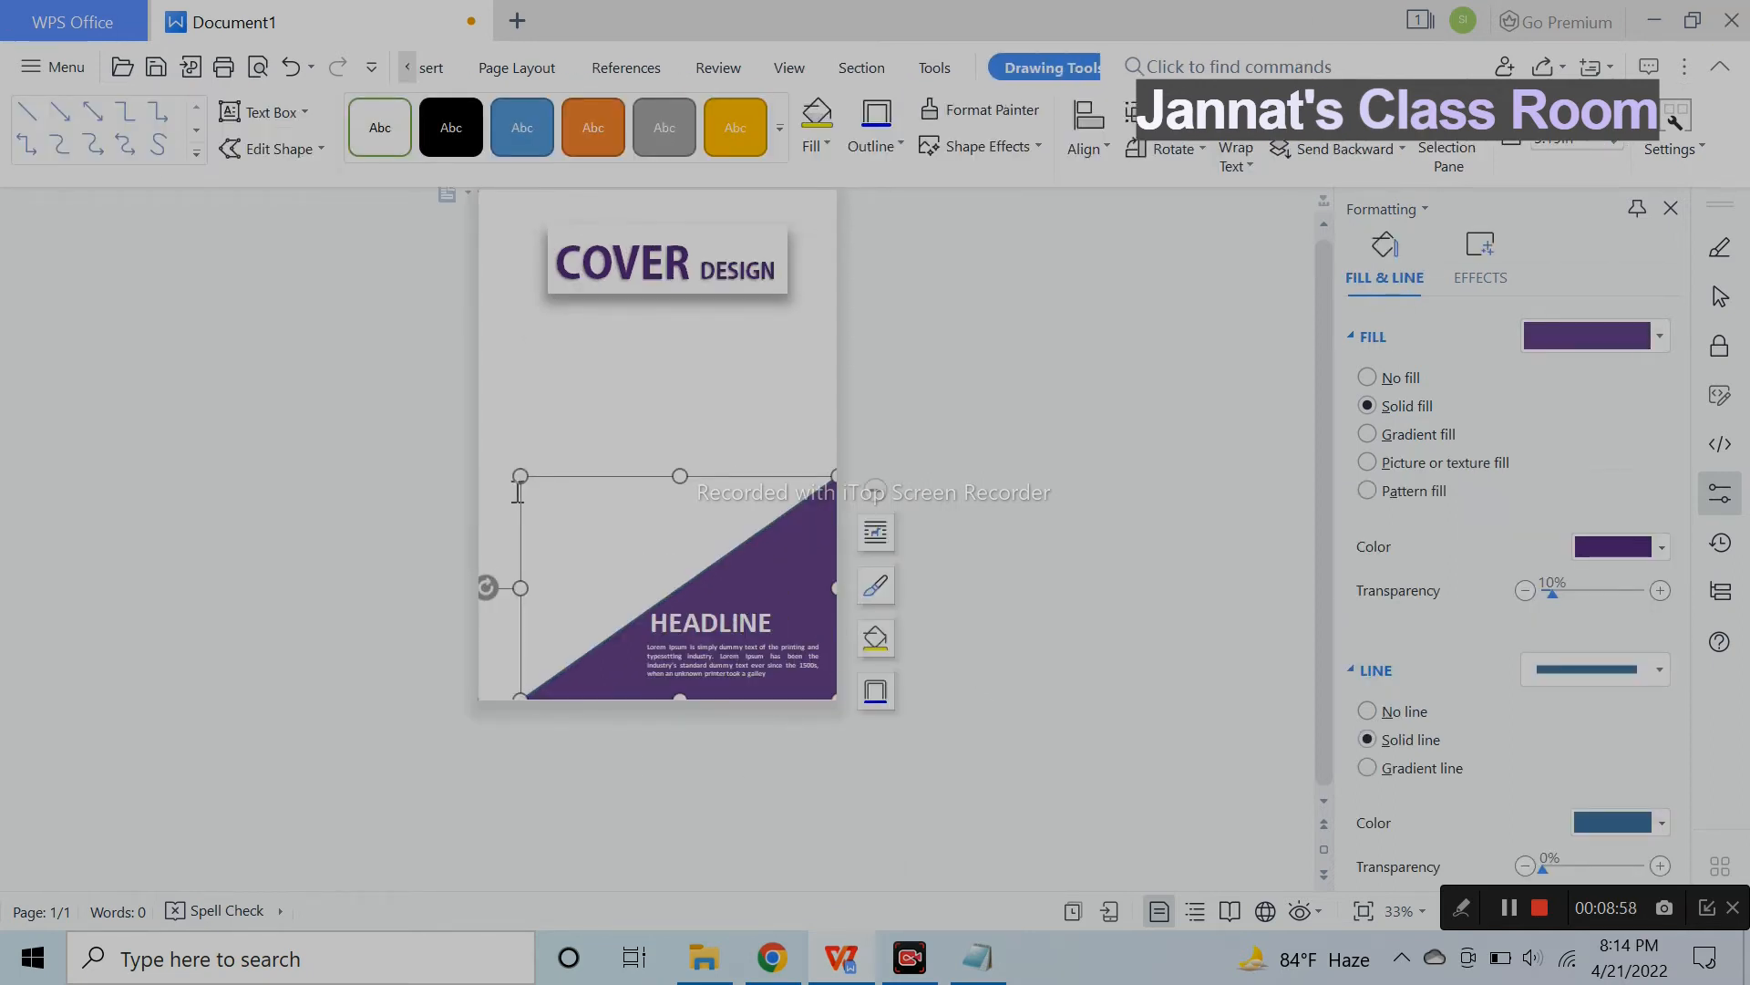
pyautogui.moveTo(519, 476); pyautogui.dragTo(500, 456)
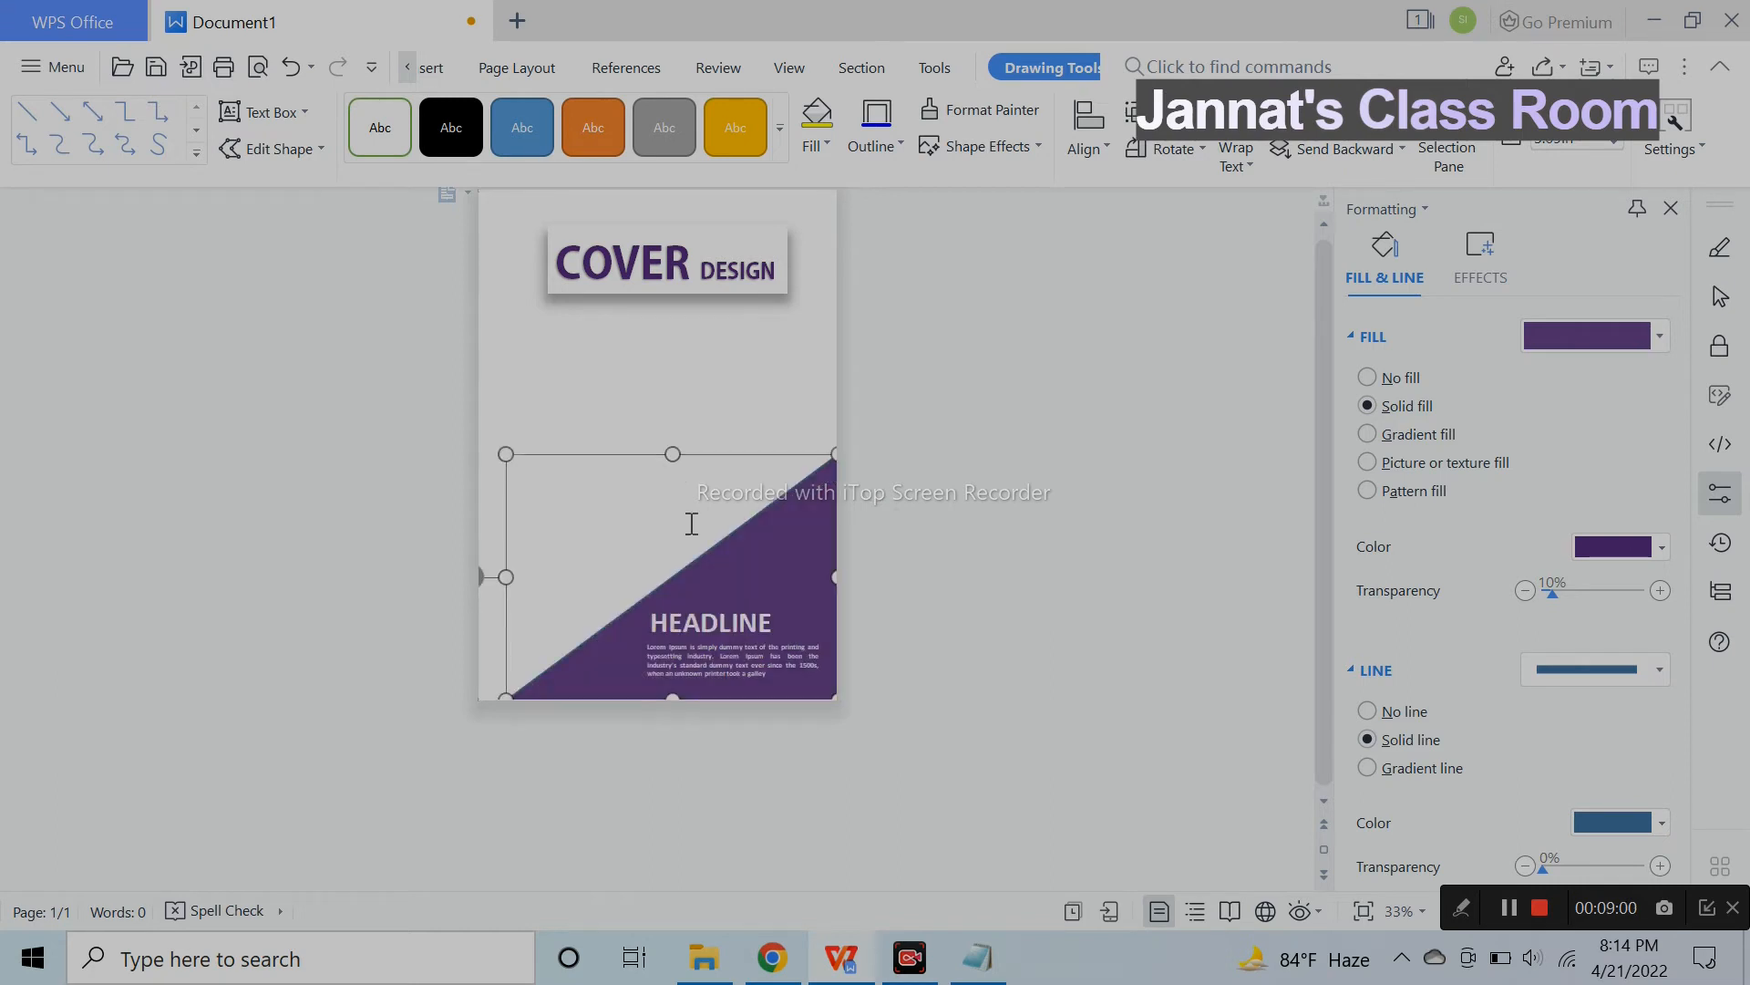
pyautogui.click(1086, 607)
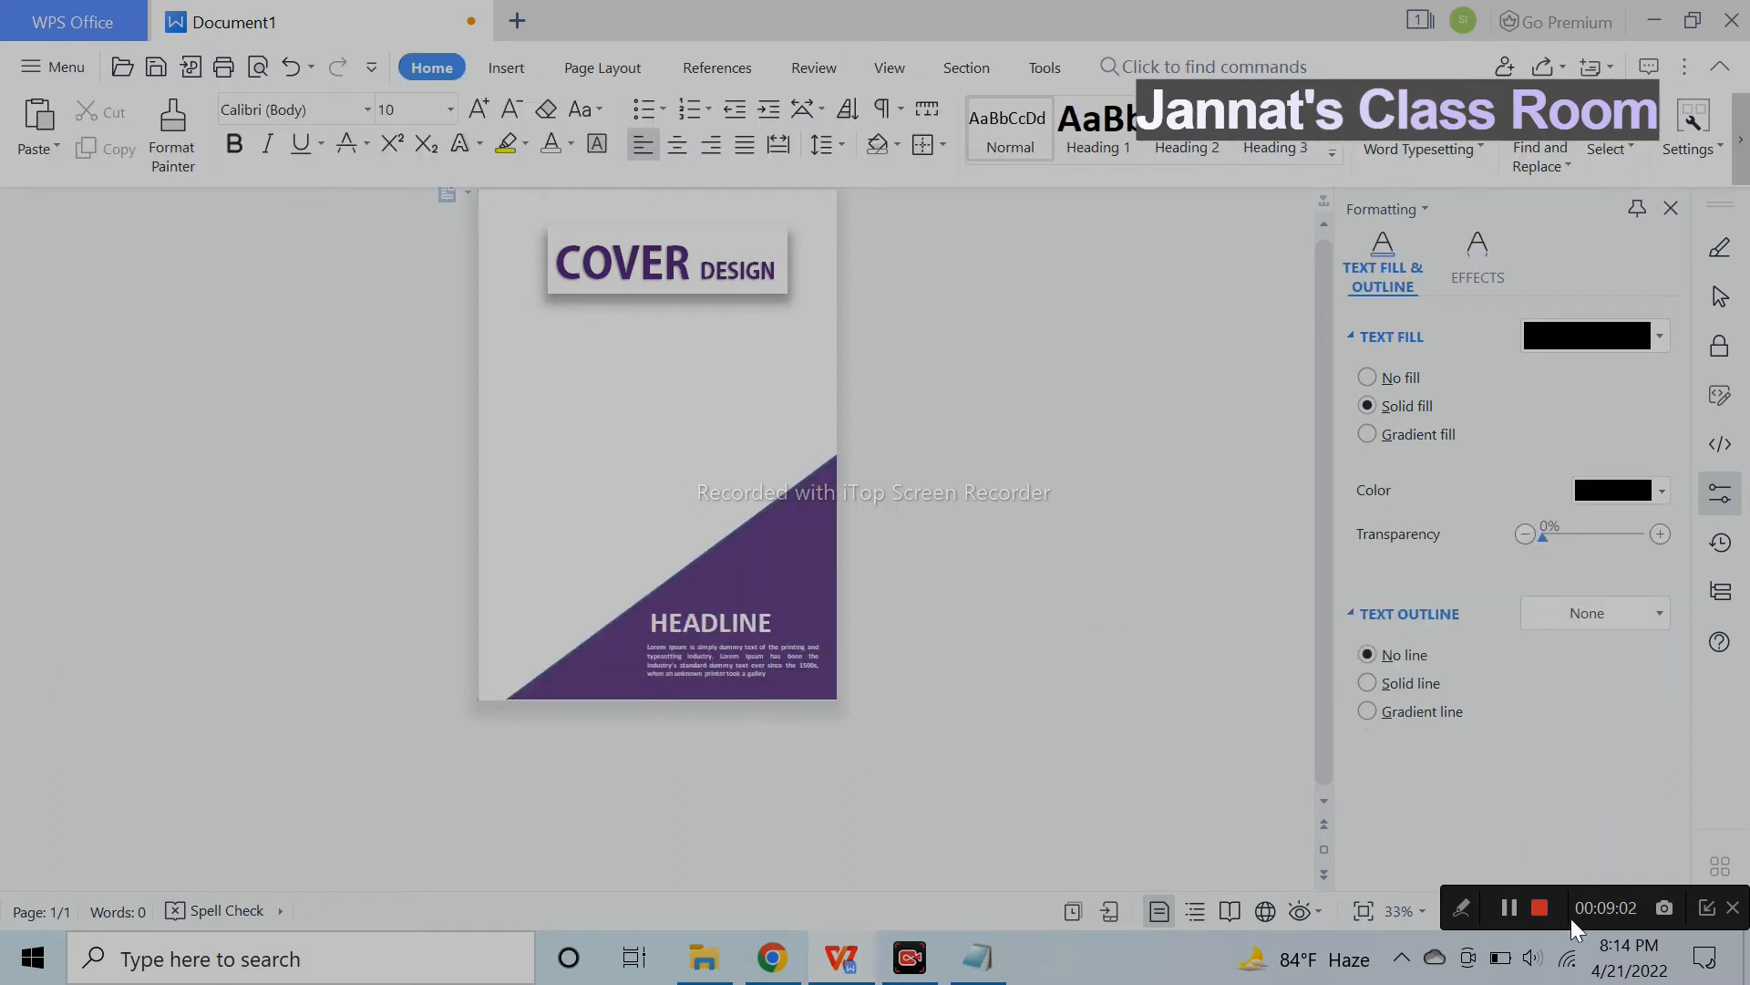
# Stretch the purple triangle's lower-left corner out to the page's left edge.
pyautogui.click(576, 689)
pyautogui.moveTo(507, 698); pyautogui.dragTo(468, 699)
pyautogui.click(983, 718)
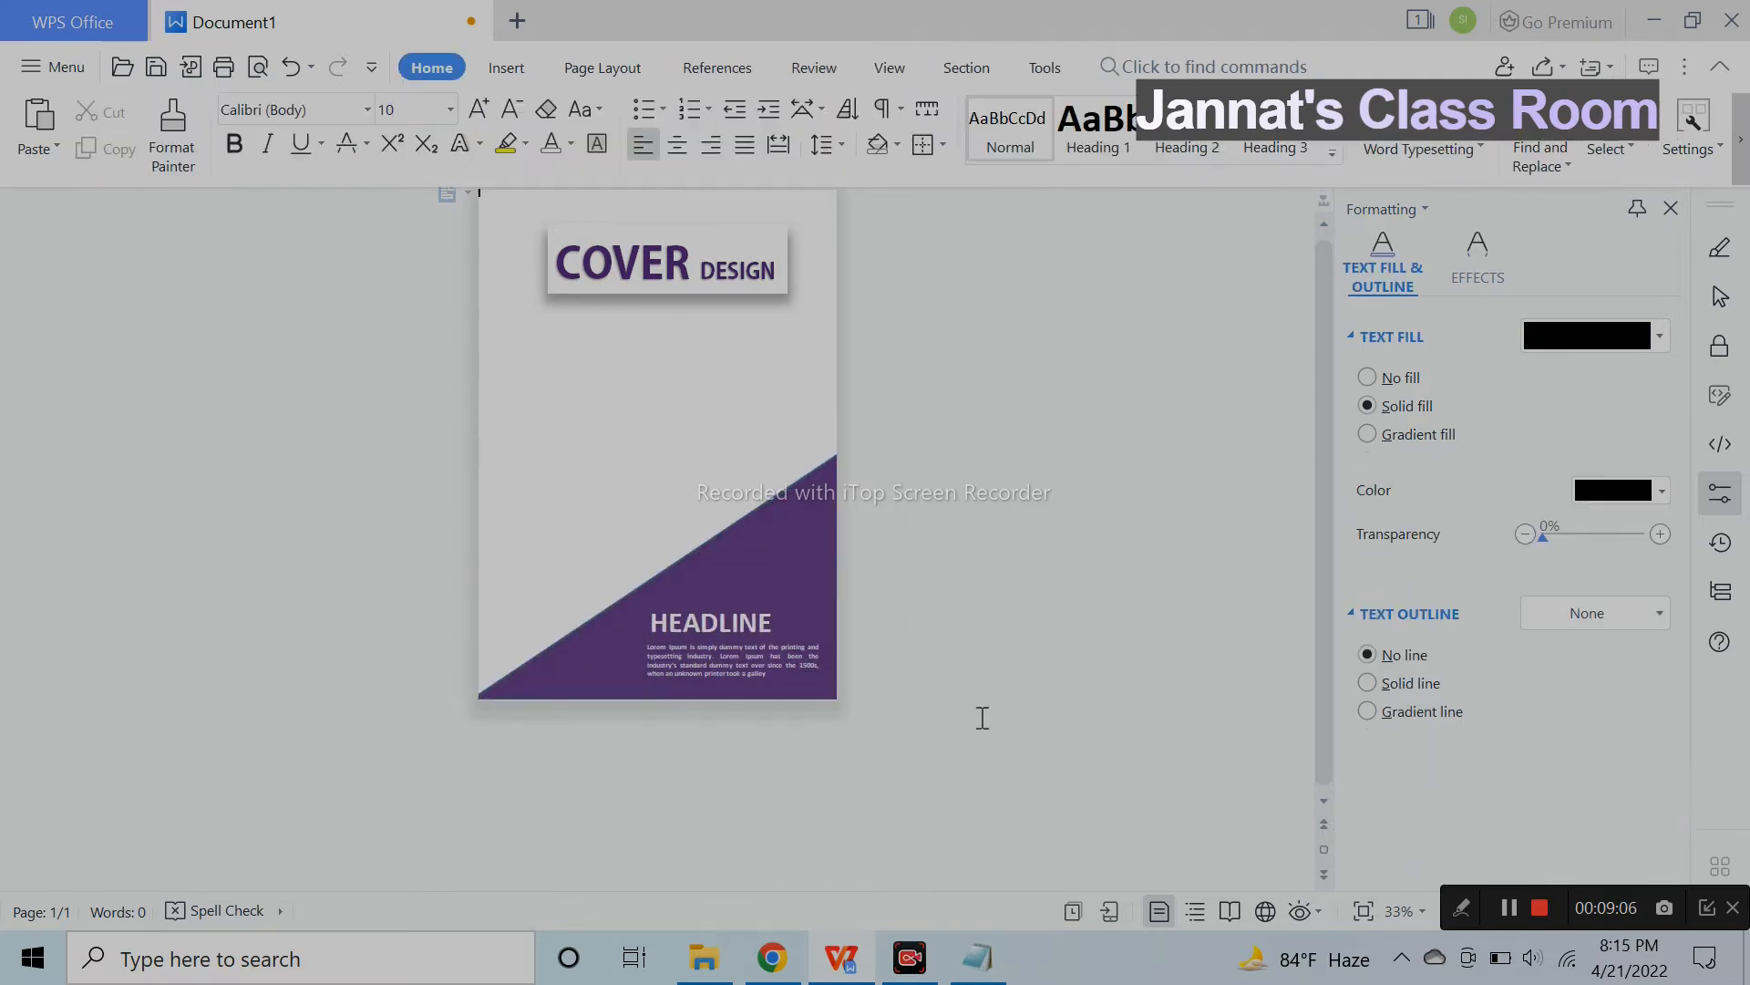
pyautogui.click(741, 629)
pyautogui.click(1106, 641)
# Draw a large circle shape below the COVER DESIGN title, enlarge it slightly and centre it on the page.
pyautogui.click(507, 68)
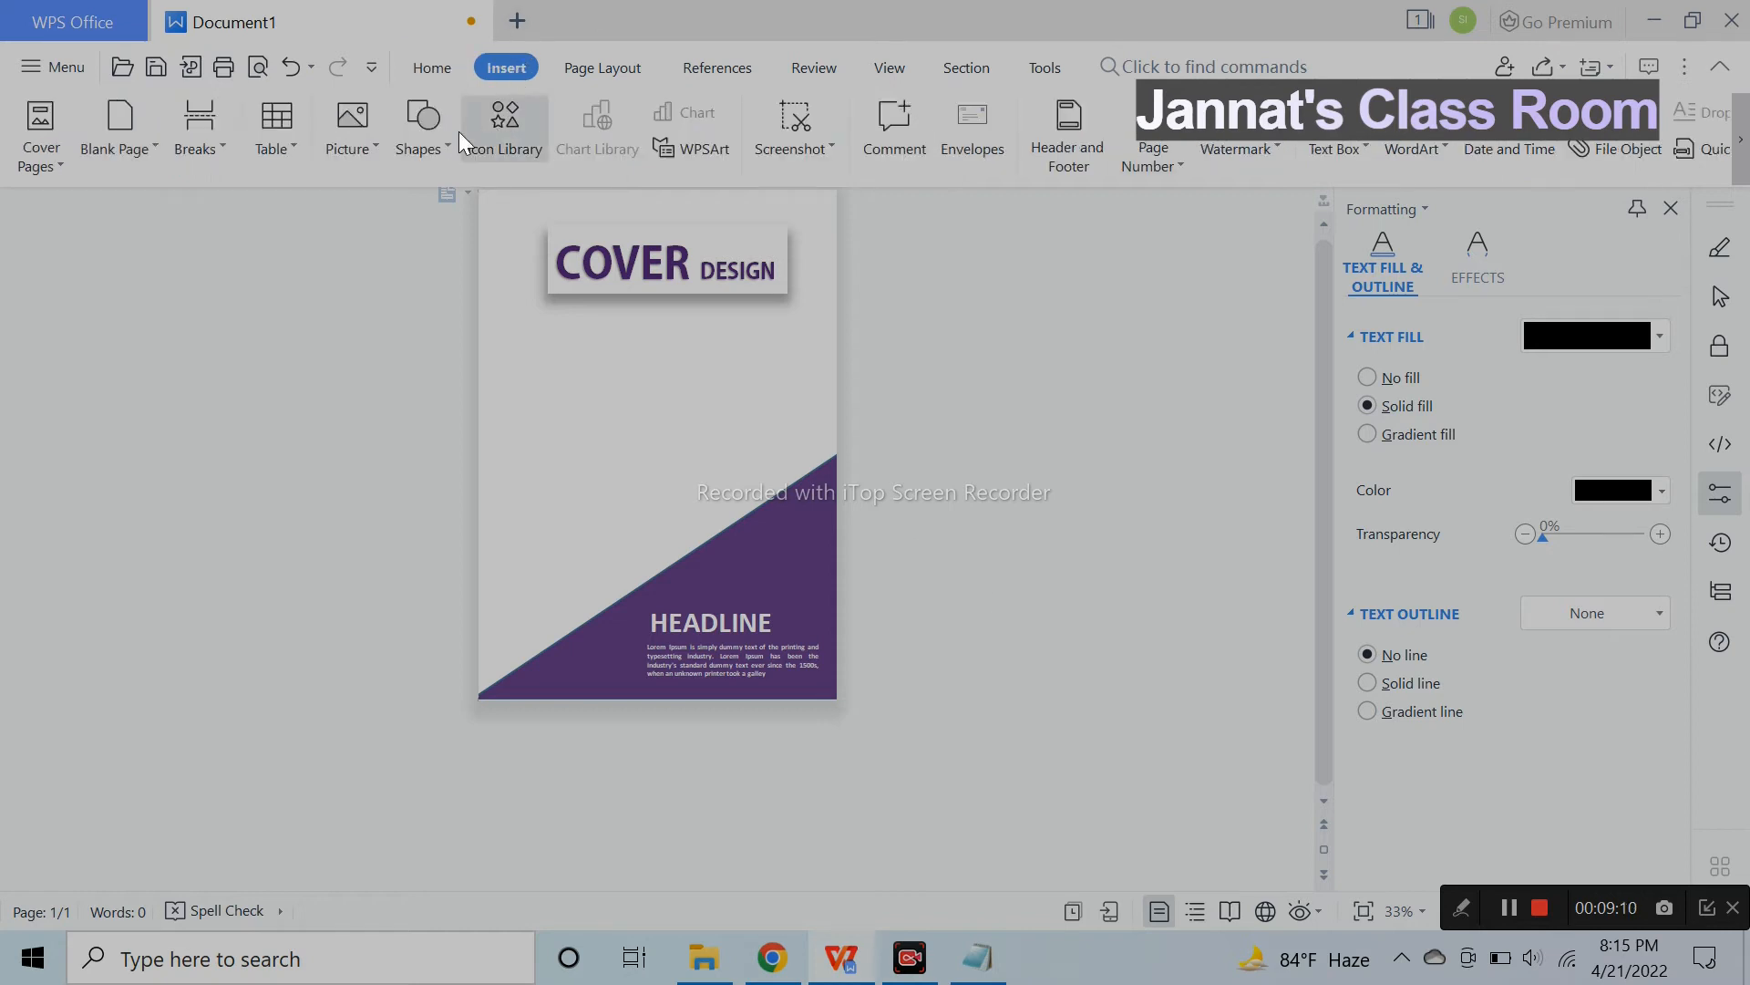
pyautogui.click(445, 144)
pyautogui.click(546, 249)
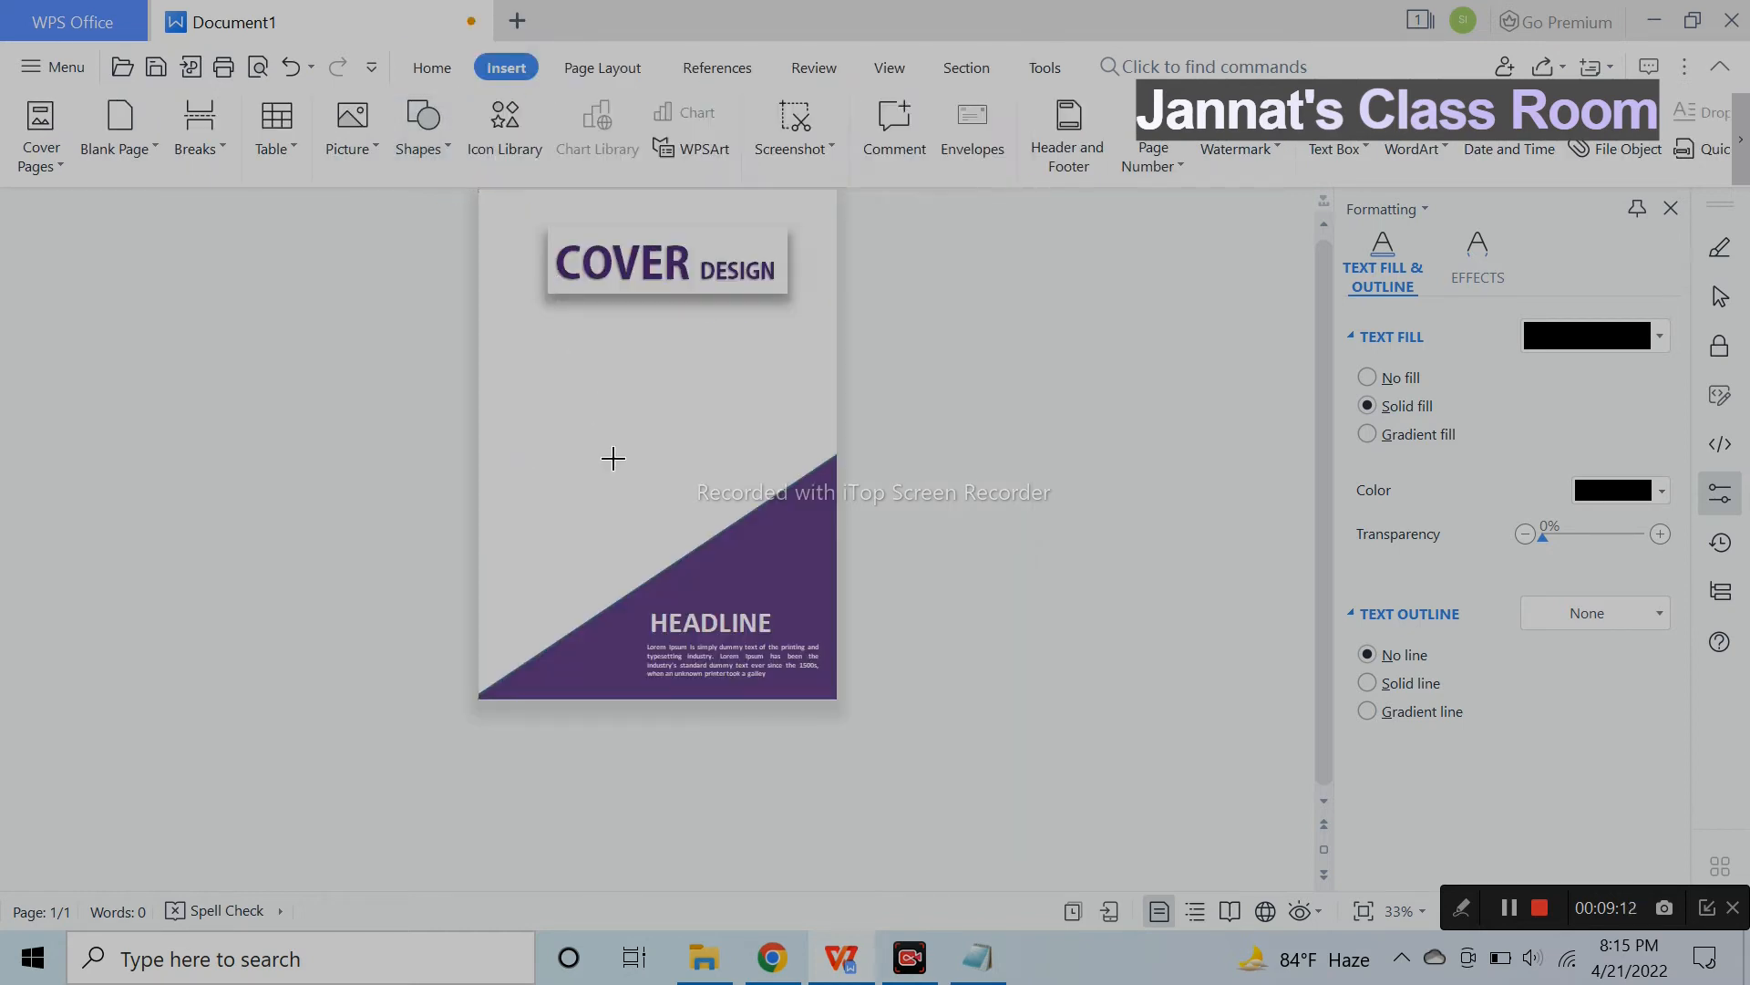
pyautogui.moveTo(564, 349); pyautogui.dragTo(755, 539)
pyautogui.moveTo(686, 474); pyautogui.dragTo(680, 447)
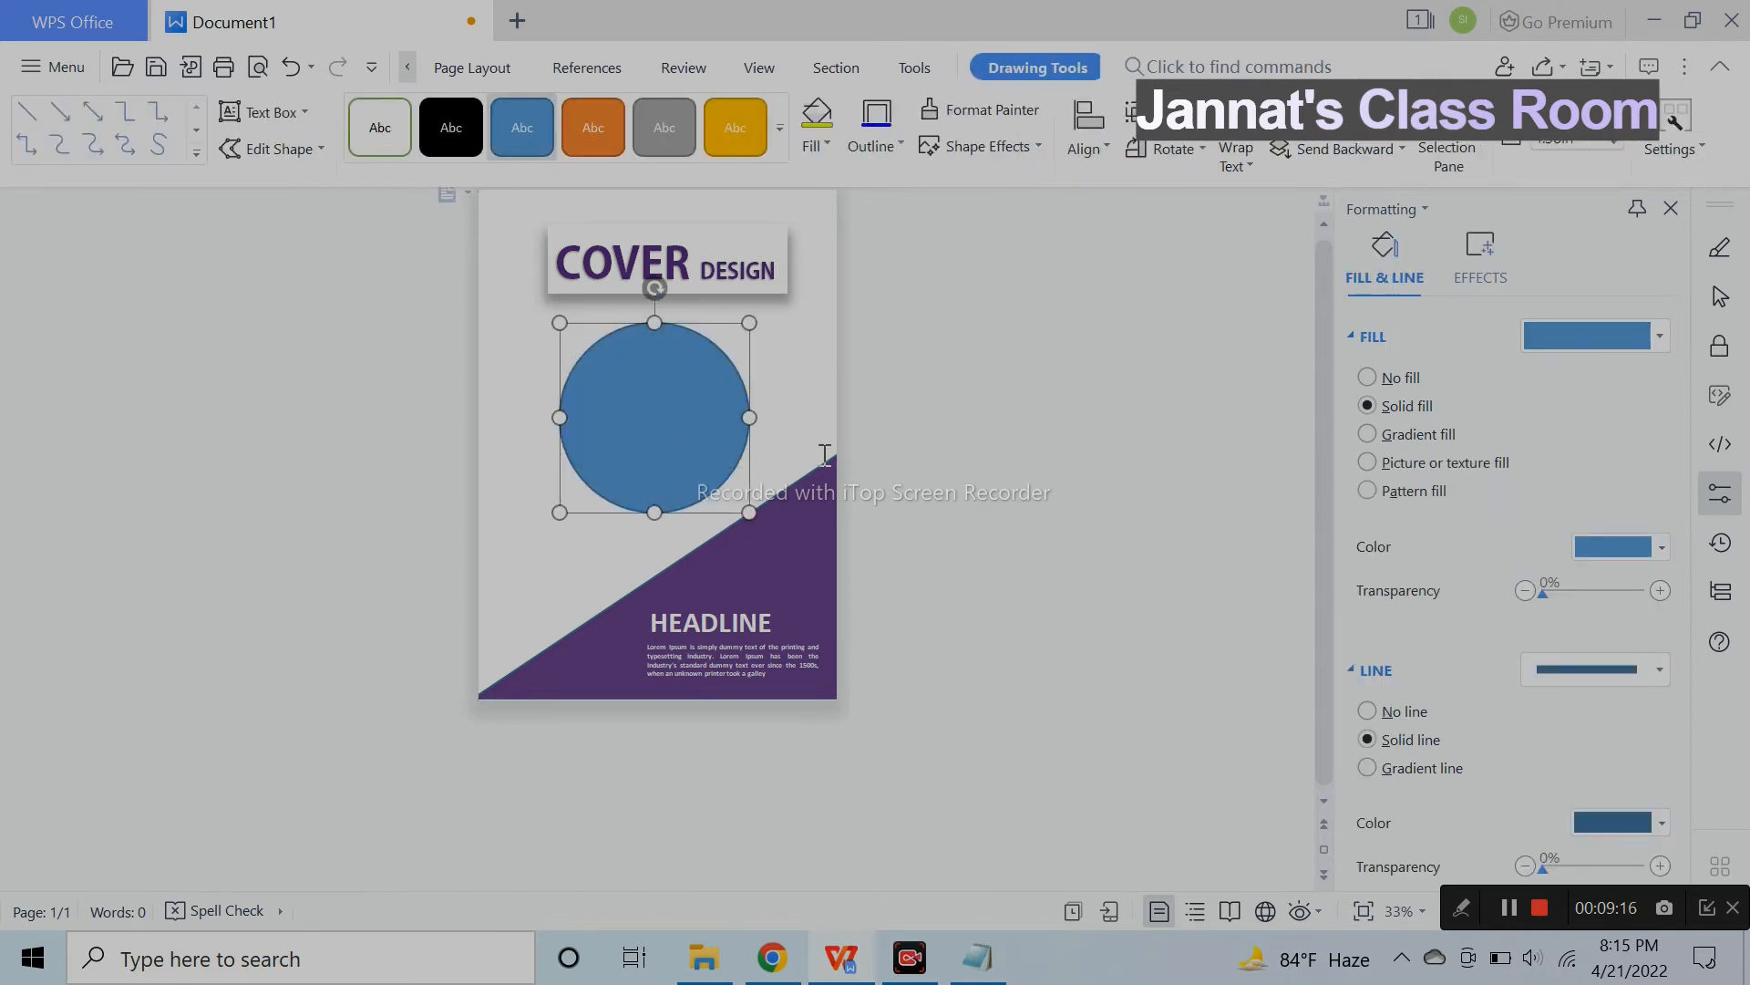
pyautogui.moveTo(750, 511); pyautogui.dragTo(761, 521)
pyautogui.moveTo(667, 448); pyautogui.dragTo(663, 441)
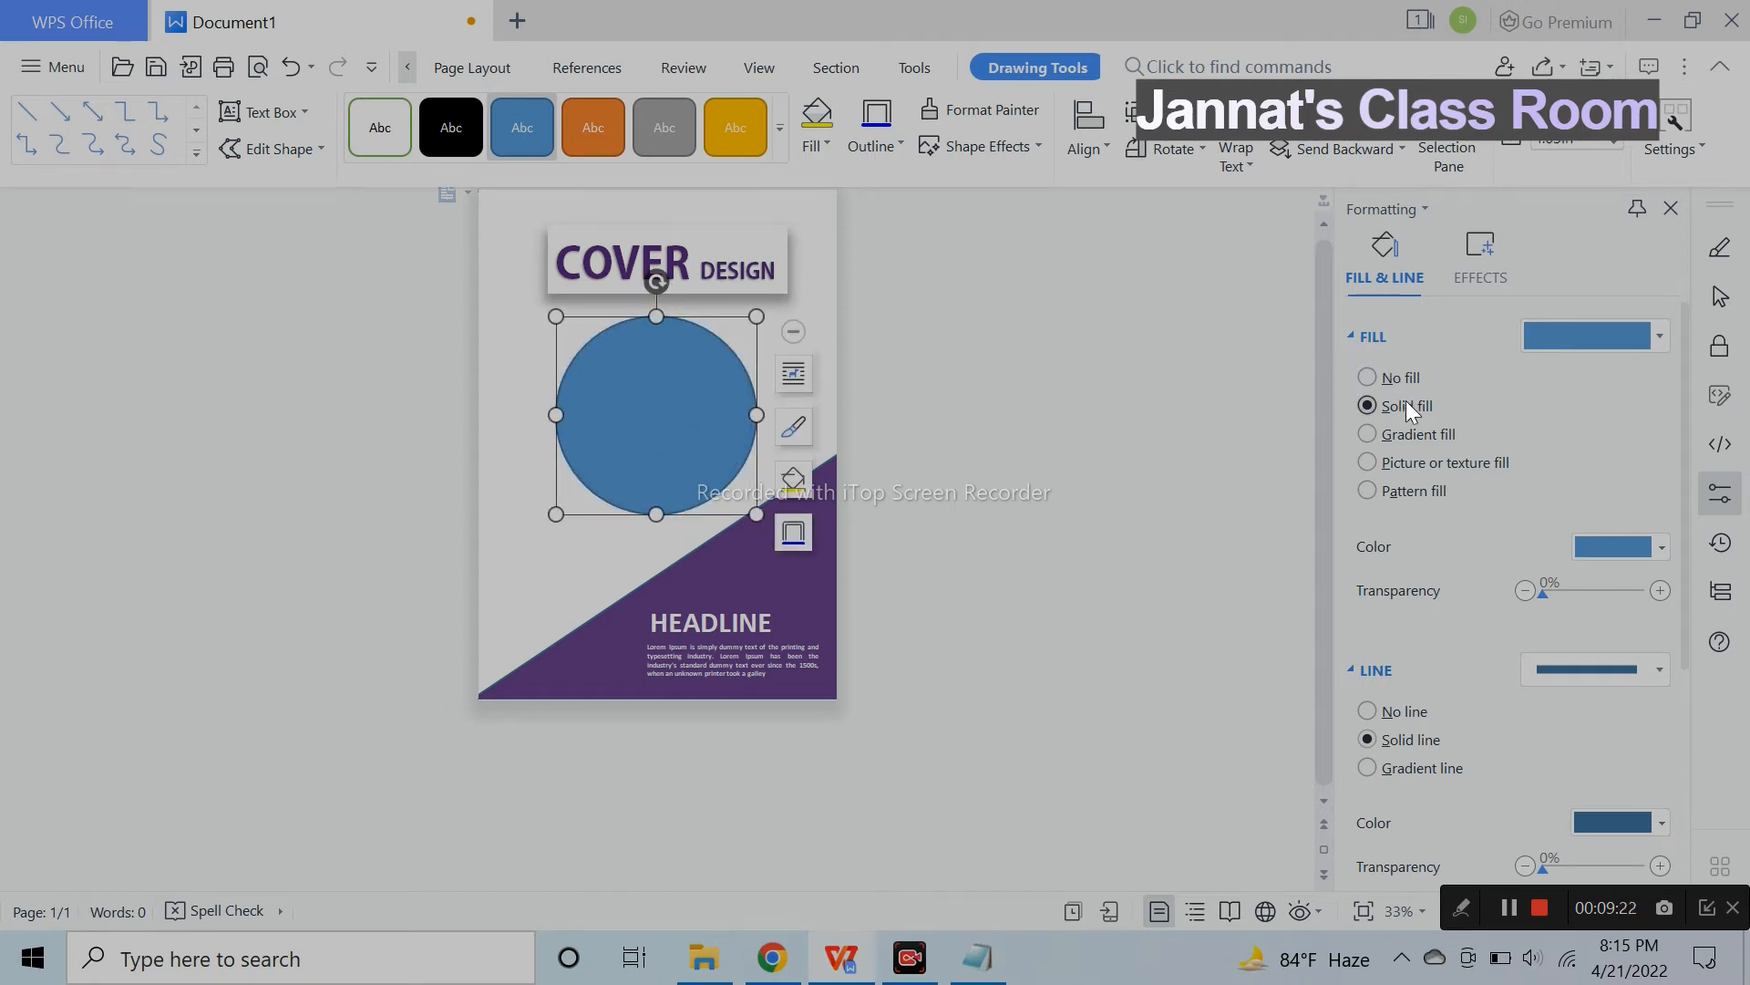
# Fill the circle with a picture, using today's Unsplash JPG from the Downloads folder.
pyautogui.click(1422, 460)
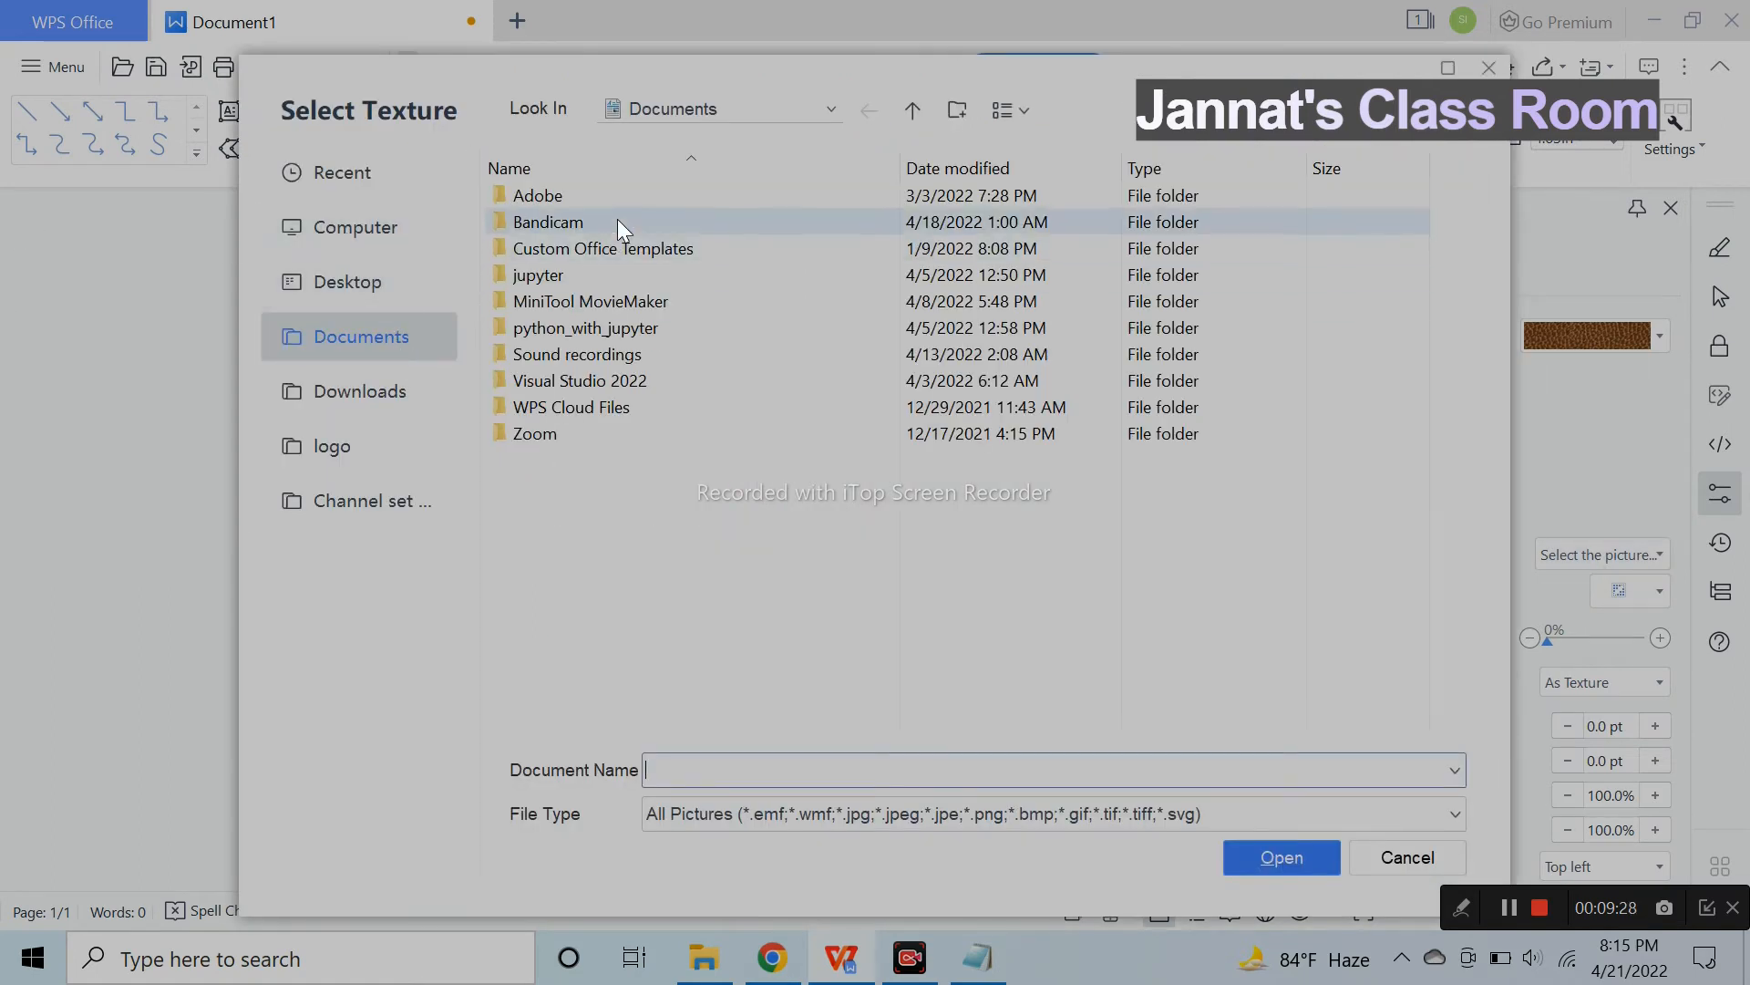
pyautogui.click(405, 391)
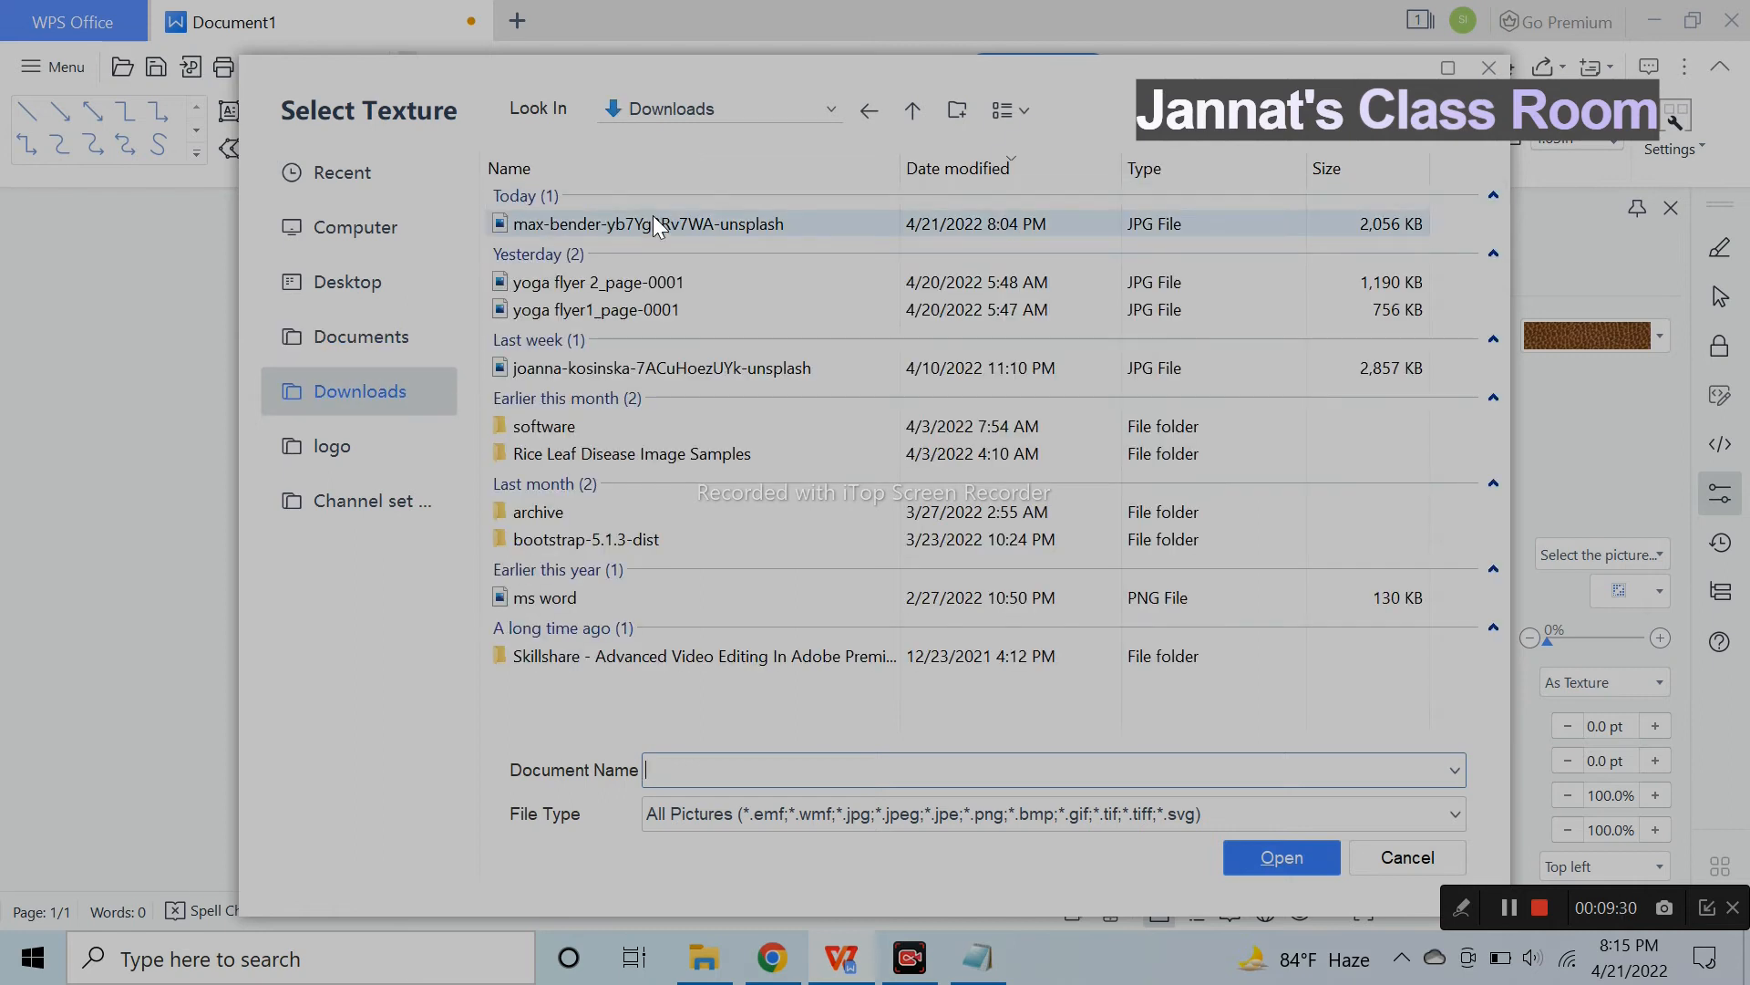
pyautogui.doubleClick(652, 216)
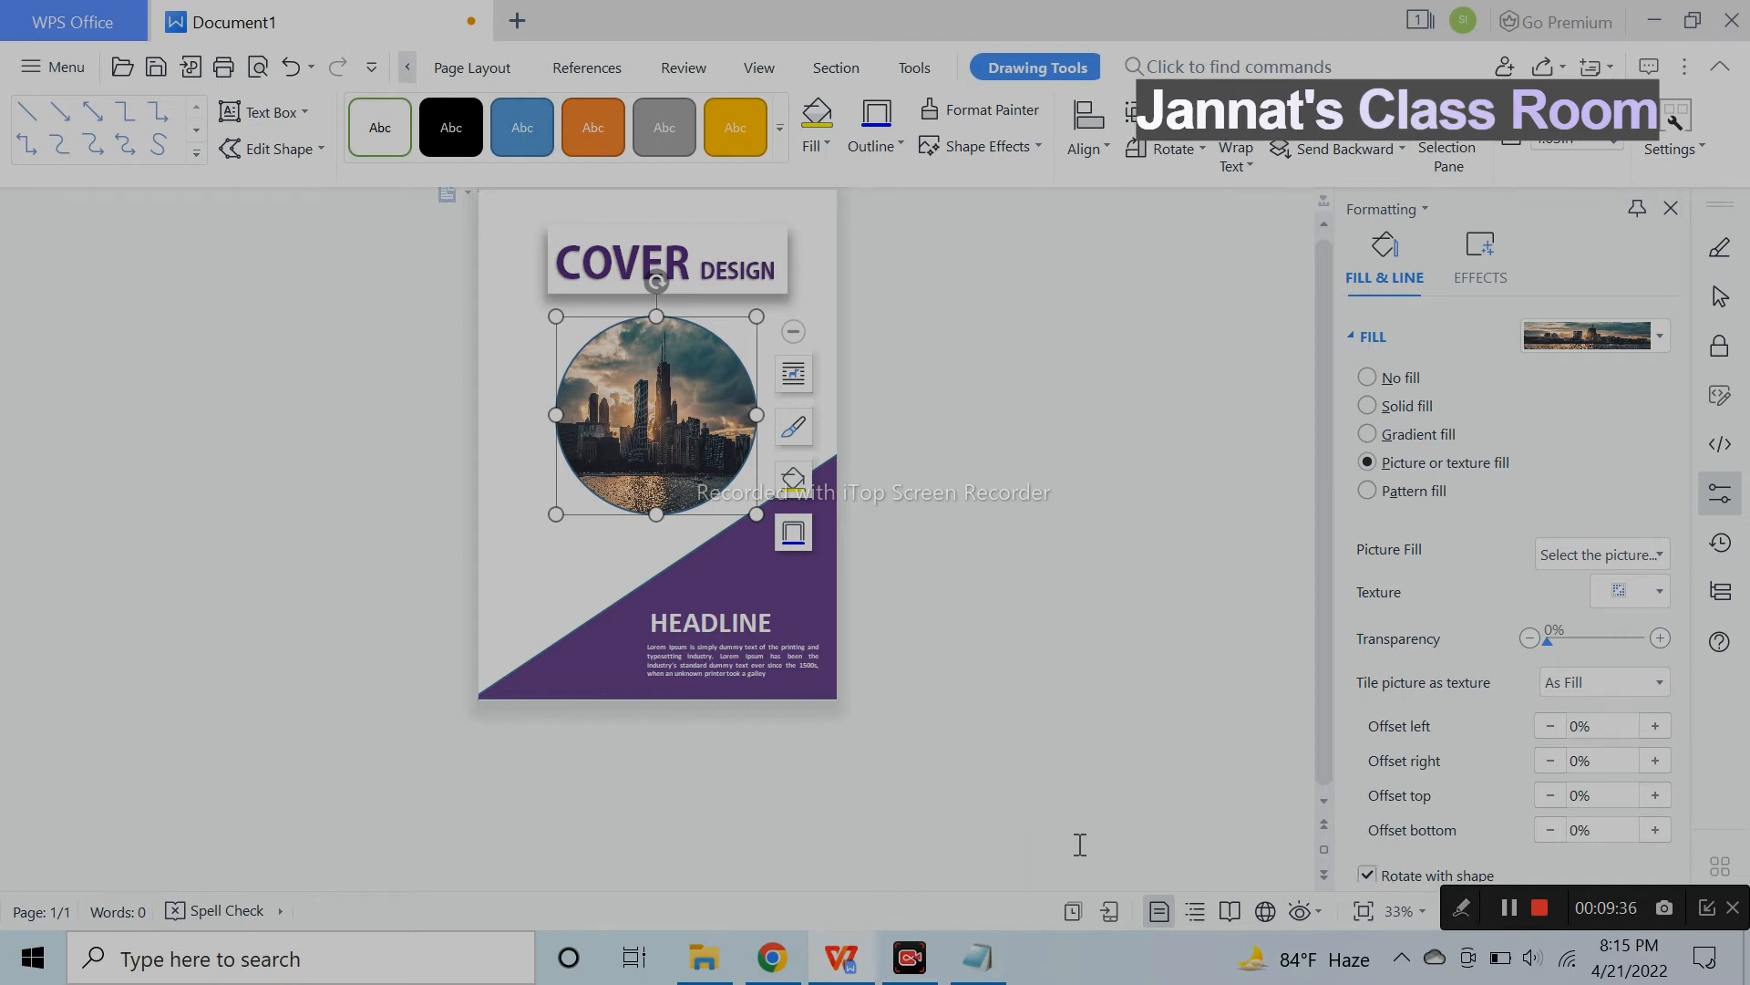
# Duplicate the picture-filled circle, placing the copy slightly to the right of the original.
pyautogui.scroll(5, 1067, 834)
pyautogui.scroll(-3, 946, 754)
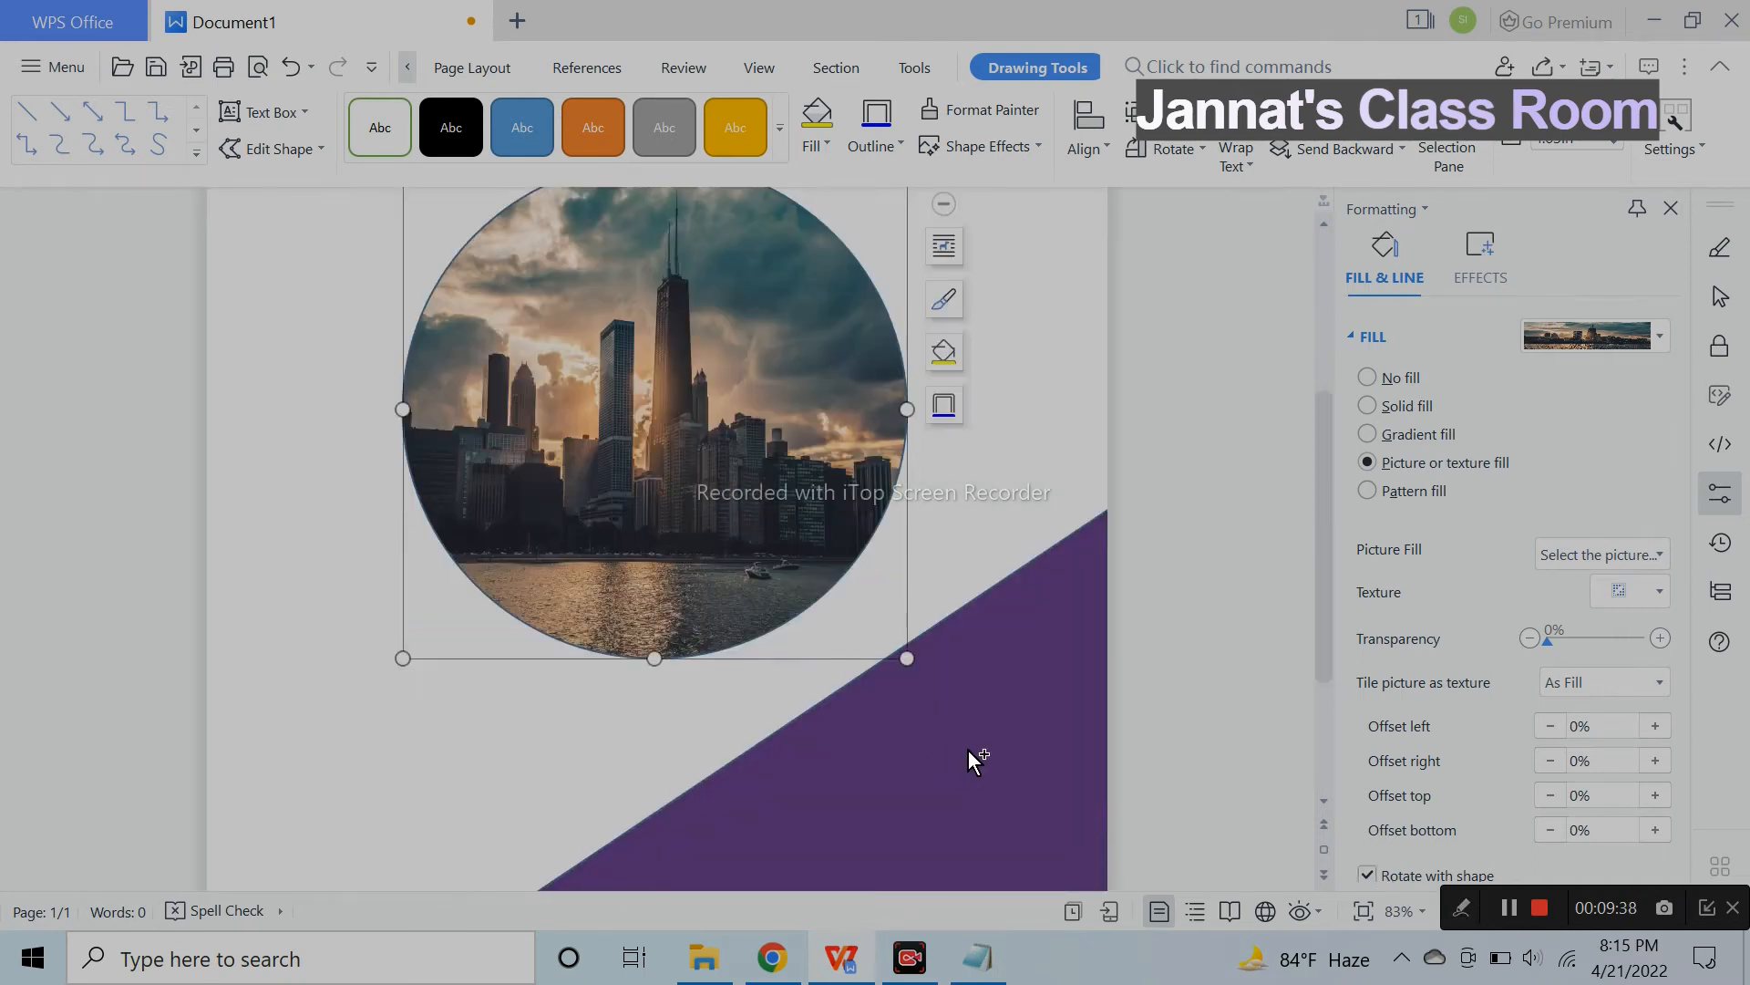
pyautogui.scroll(3, 969, 754)
pyautogui.keyDown('ctrl'); pyautogui.scroll(2, 1047, 703); pyautogui.keyUp('ctrl')
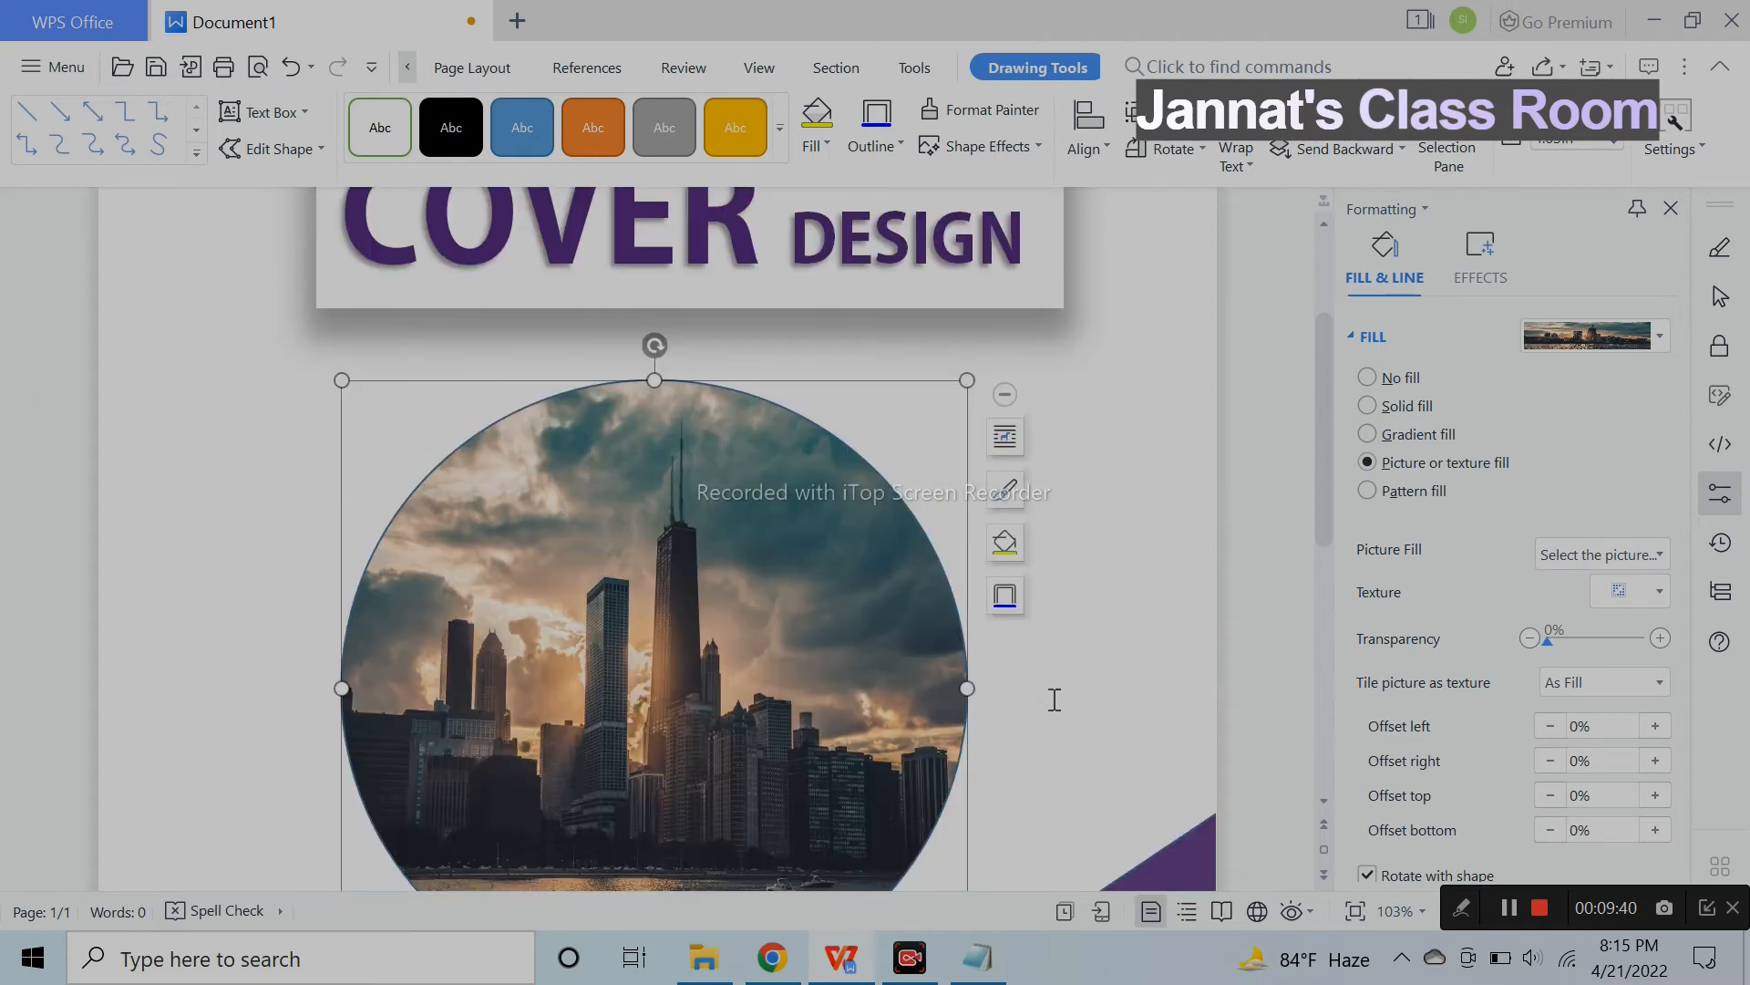
pyautogui.keyDown('ctrl'); pyautogui.scroll(-1, 1058, 680); pyautogui.keyUp('ctrl')
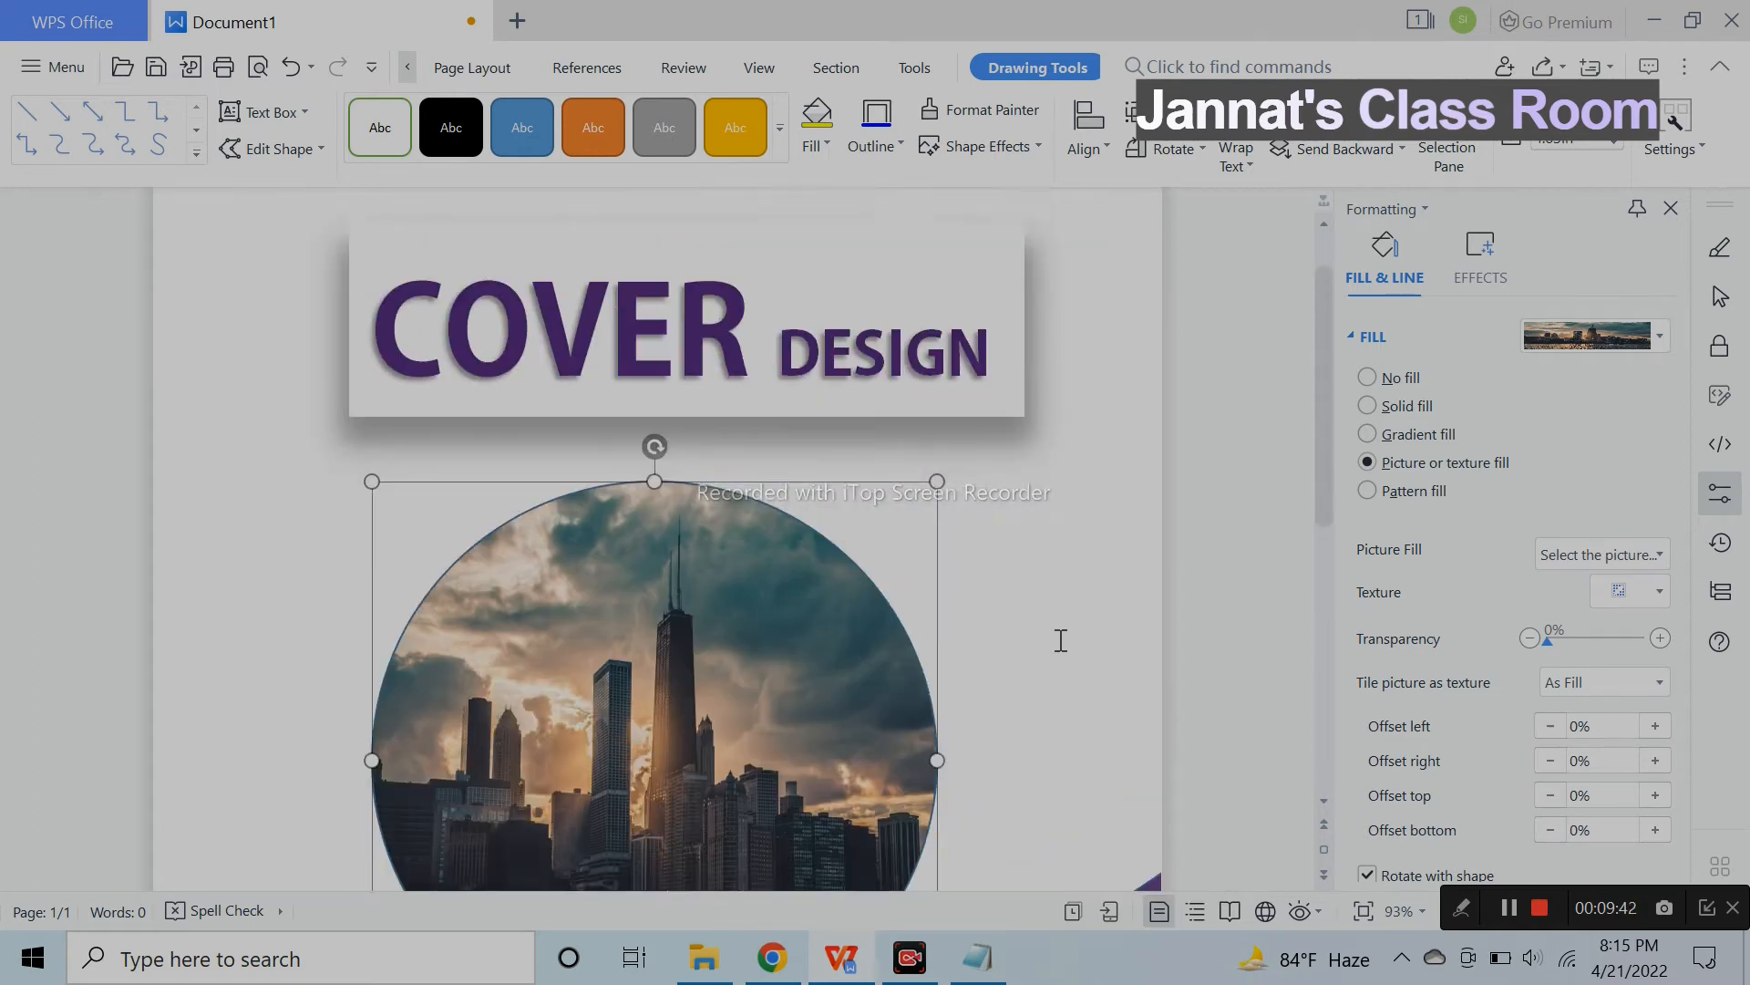
pyautogui.scroll(-2, 1061, 640)
pyautogui.click(1071, 605)
pyautogui.click(452, 68)
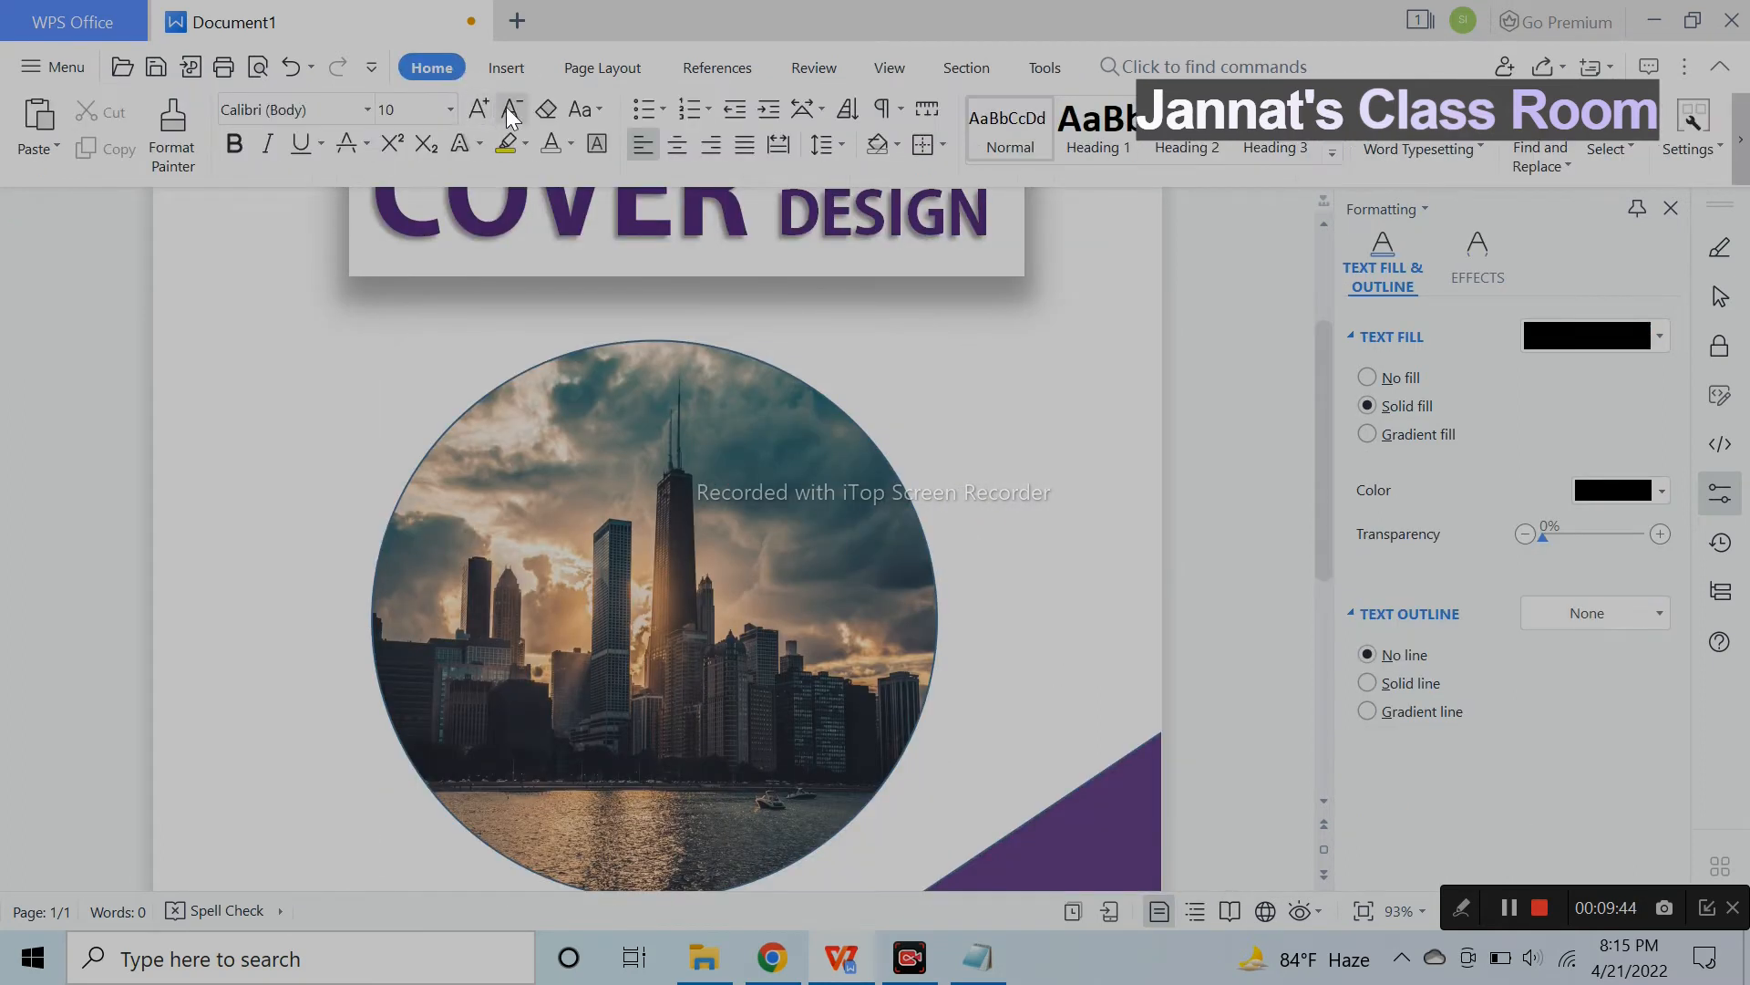
pyautogui.click(691, 487)
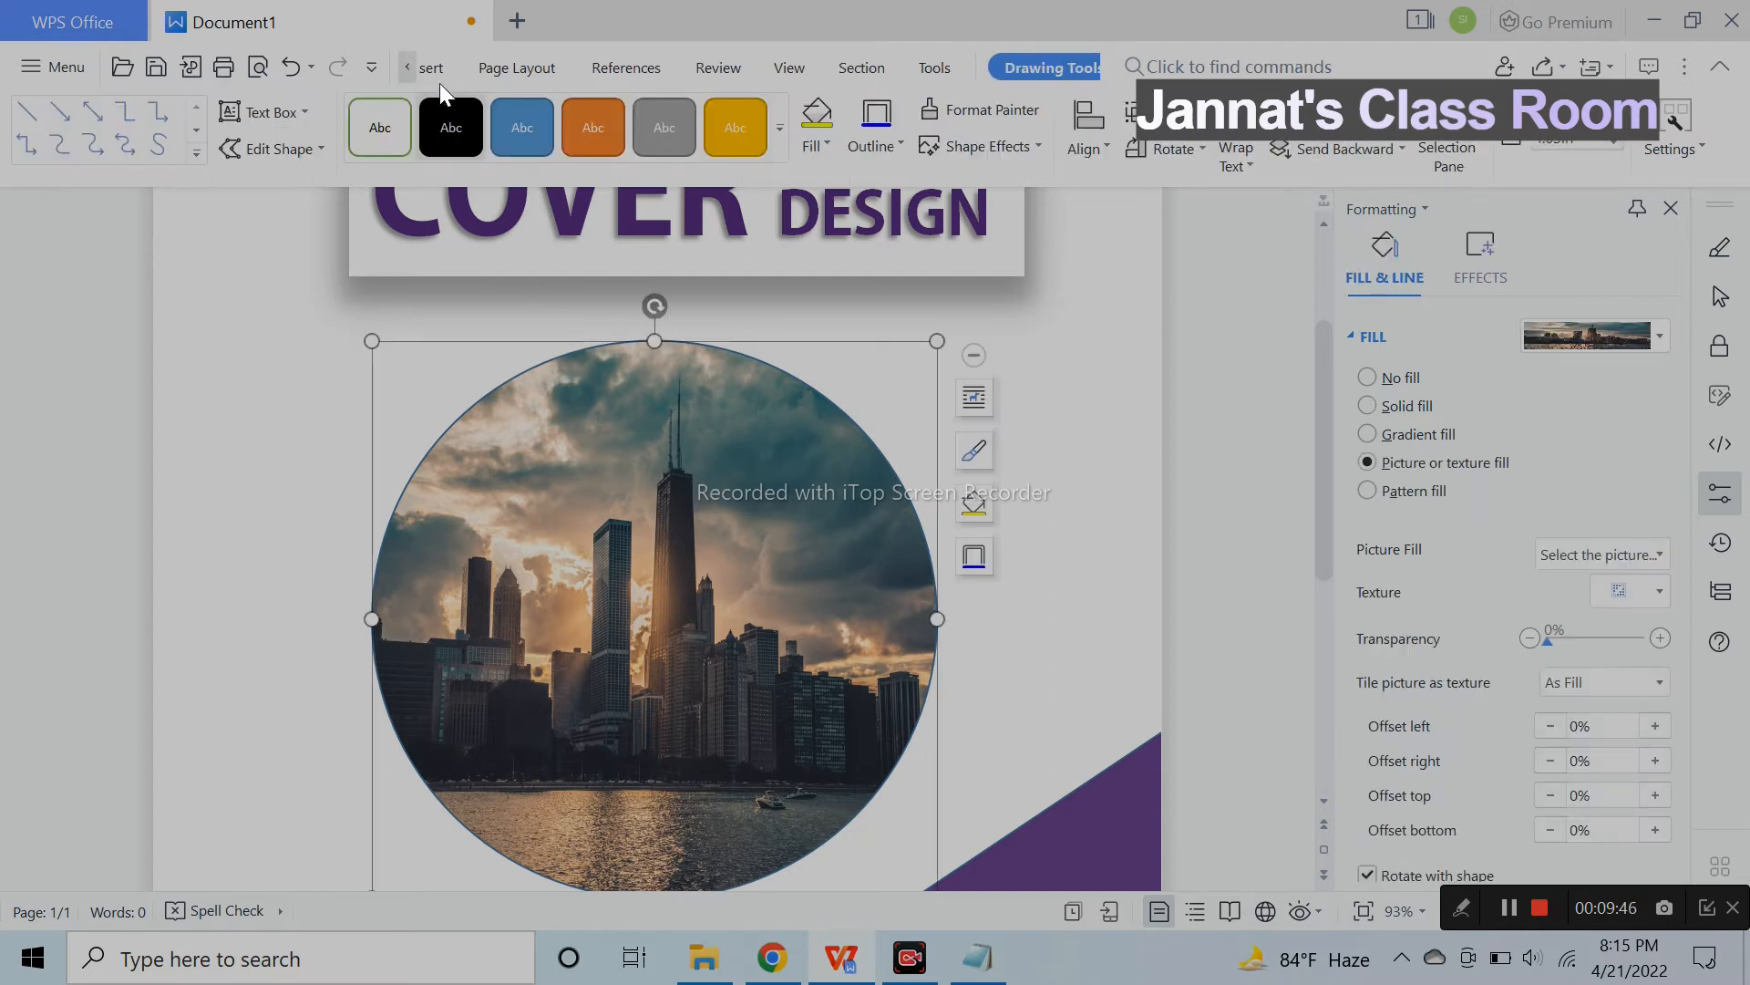
pyautogui.moveTo(784, 571); pyautogui.dragTo(846, 565)
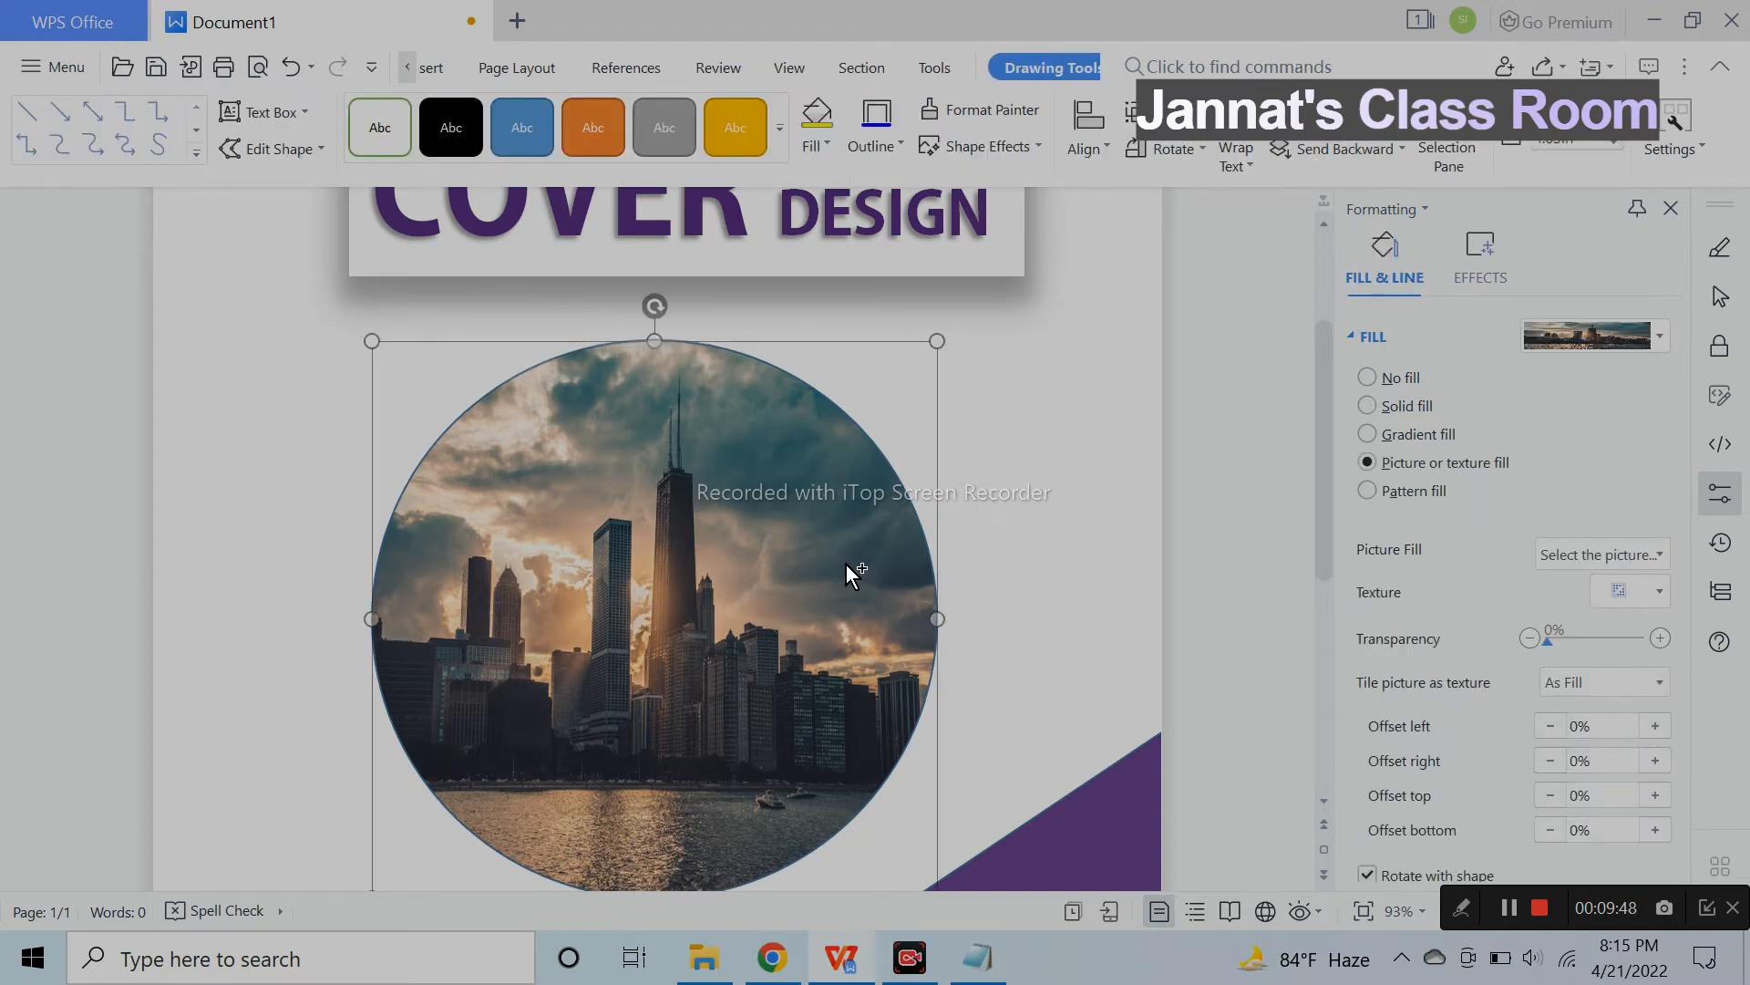
pyautogui.moveTo(1245, 576); pyautogui.dragTo(1245, 576)
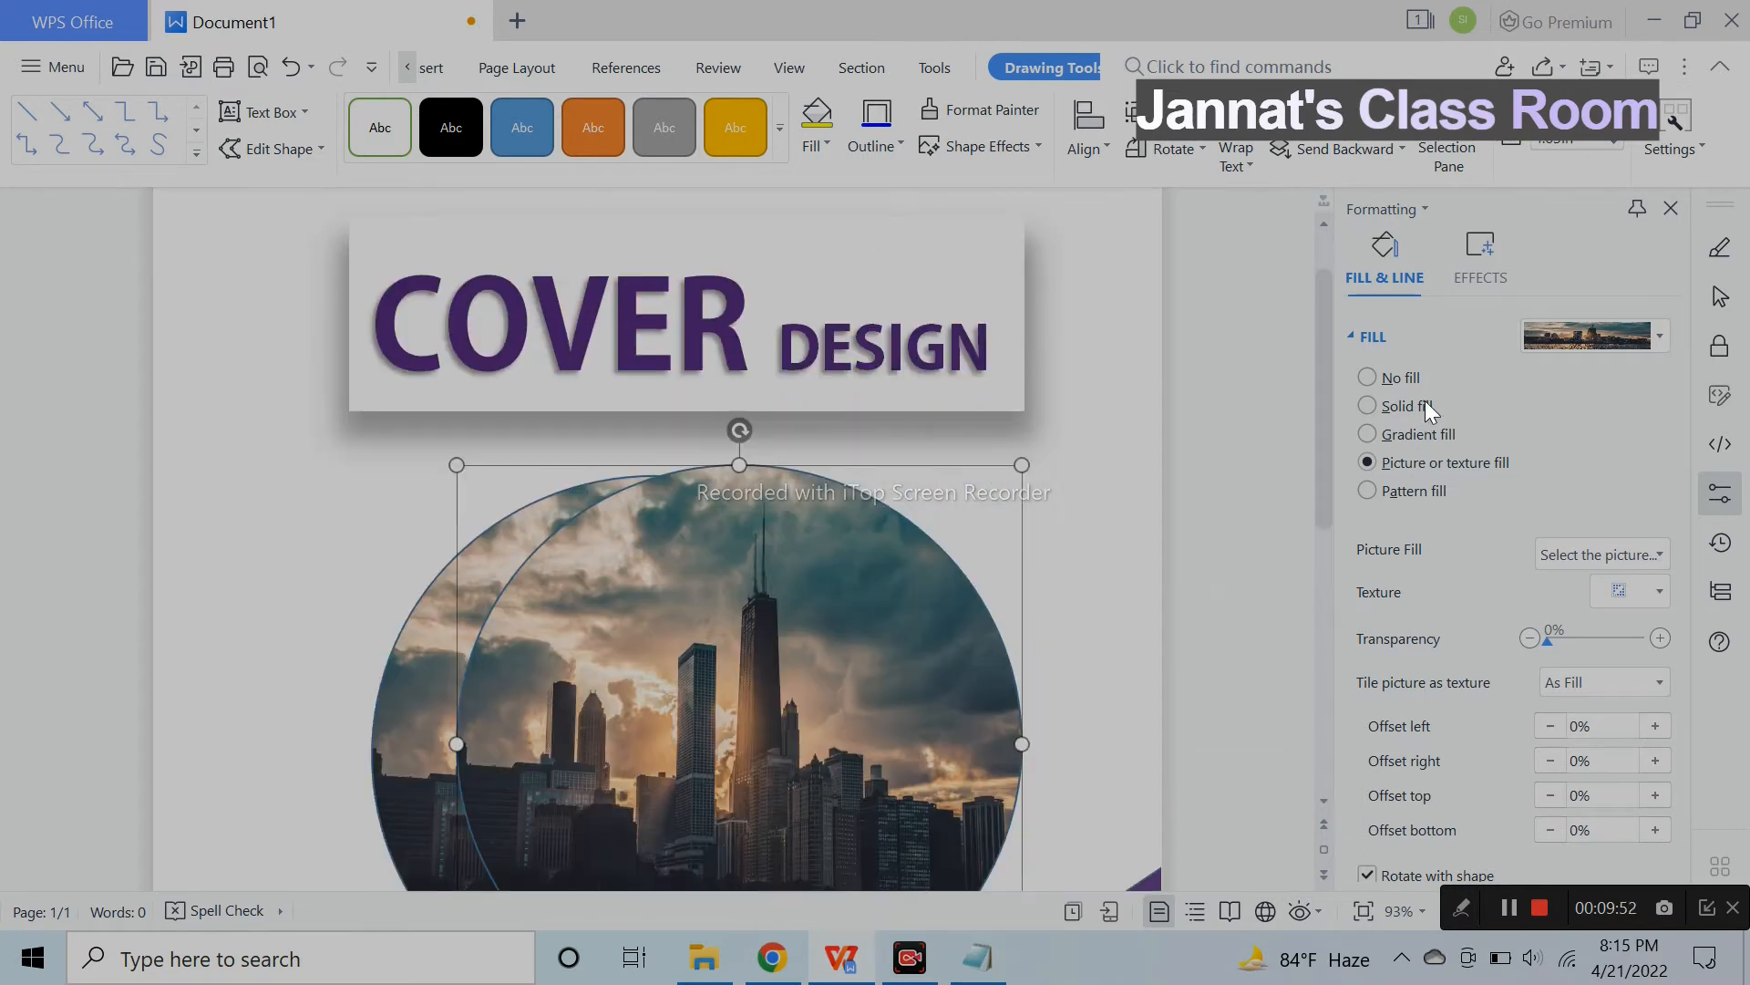
# Remove the copied circle's fill and place it directly over the picture circle.
pyautogui.click(1402, 376)
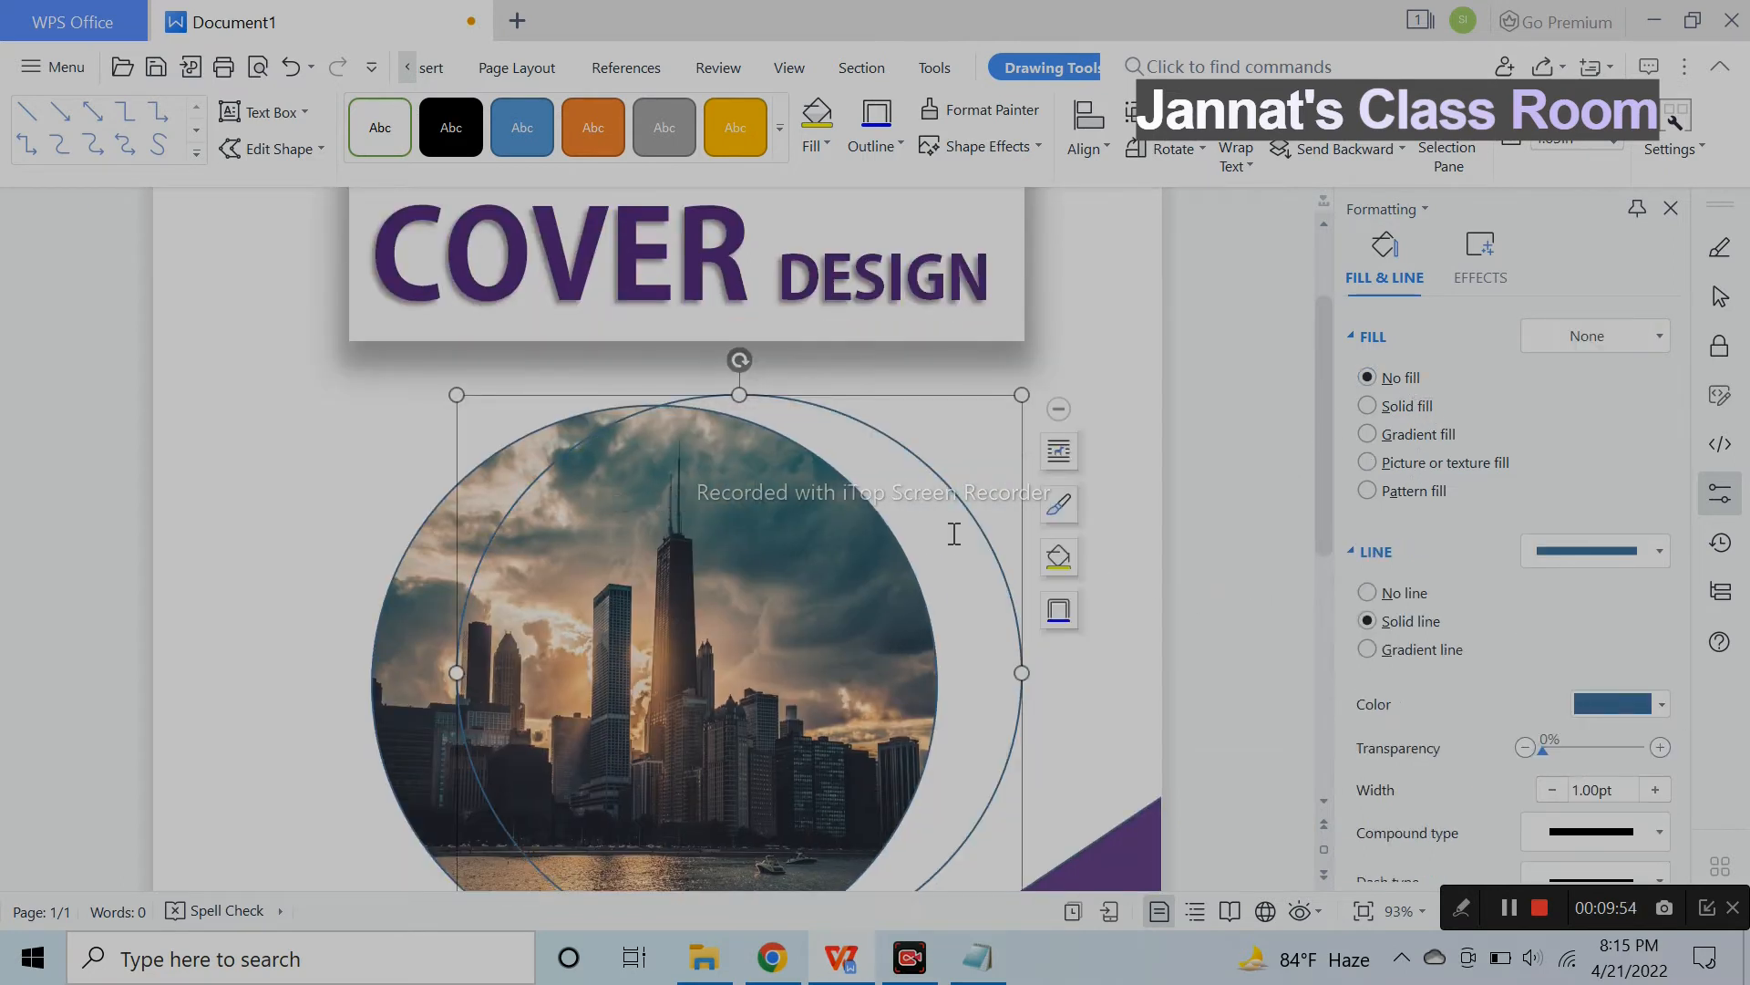
pyautogui.moveTo(957, 528); pyautogui.dragTo(885, 533)
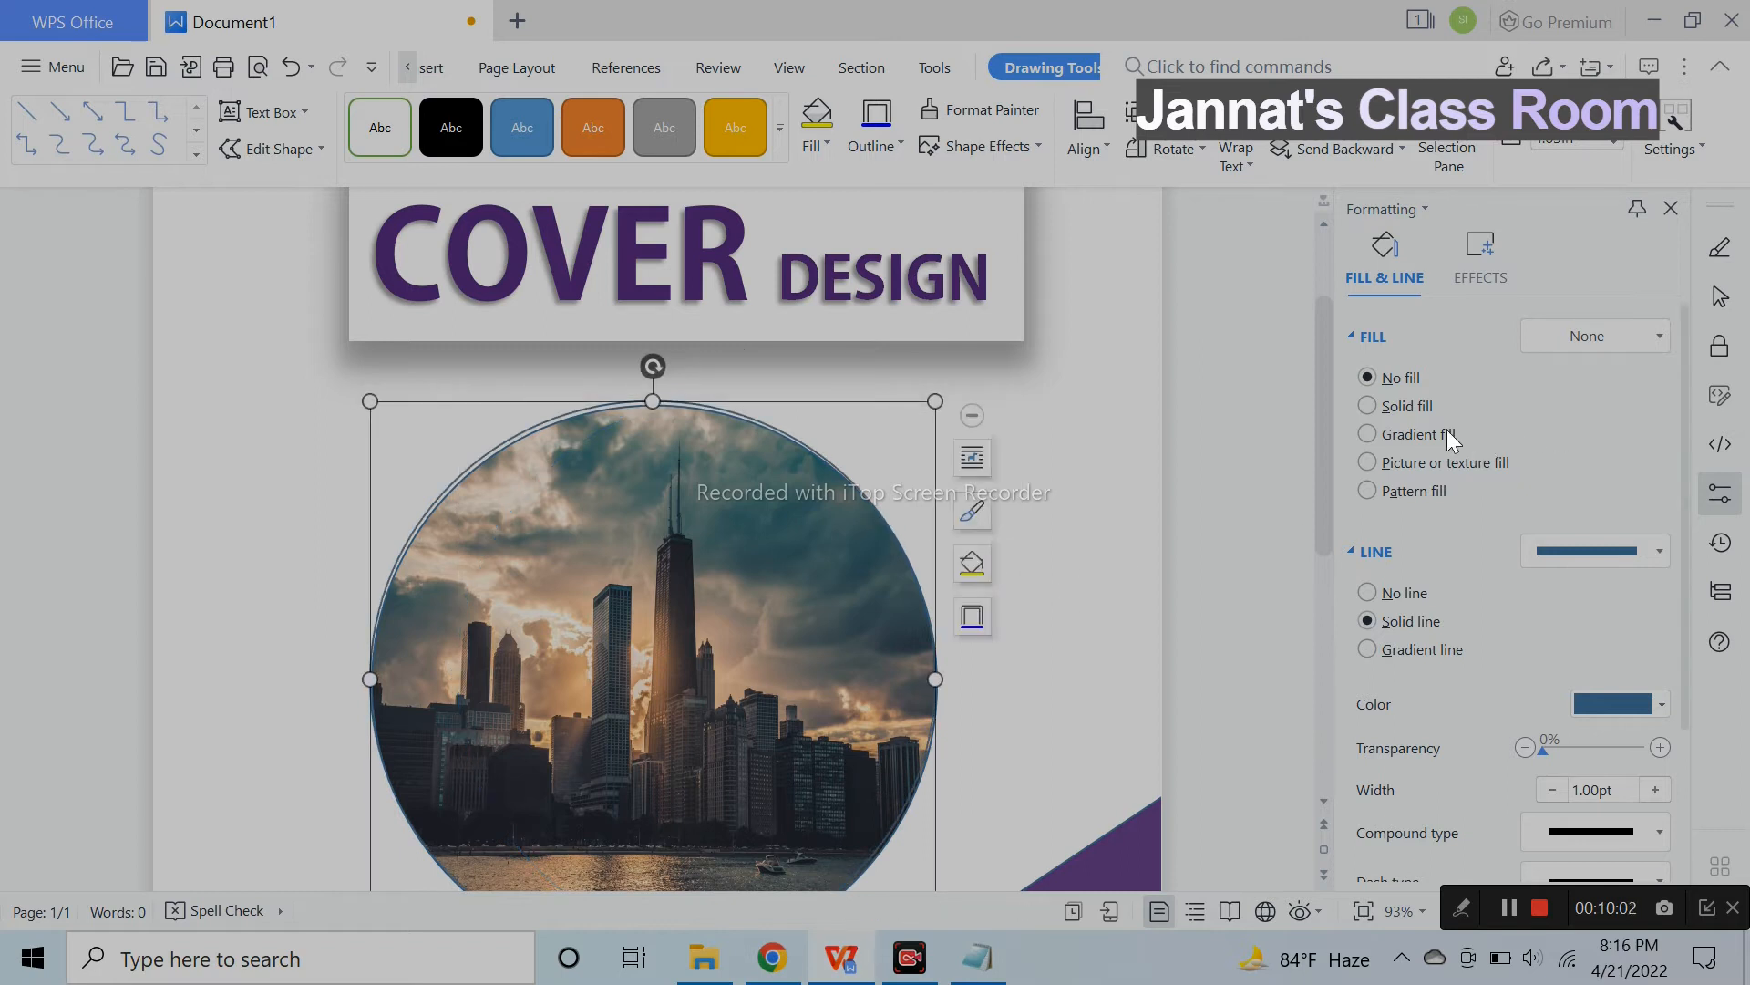
# Give the overlay circle a solid fill in the recent dark purple with 62% transparency.
pyautogui.click(1424, 412)
pyautogui.click(1581, 552)
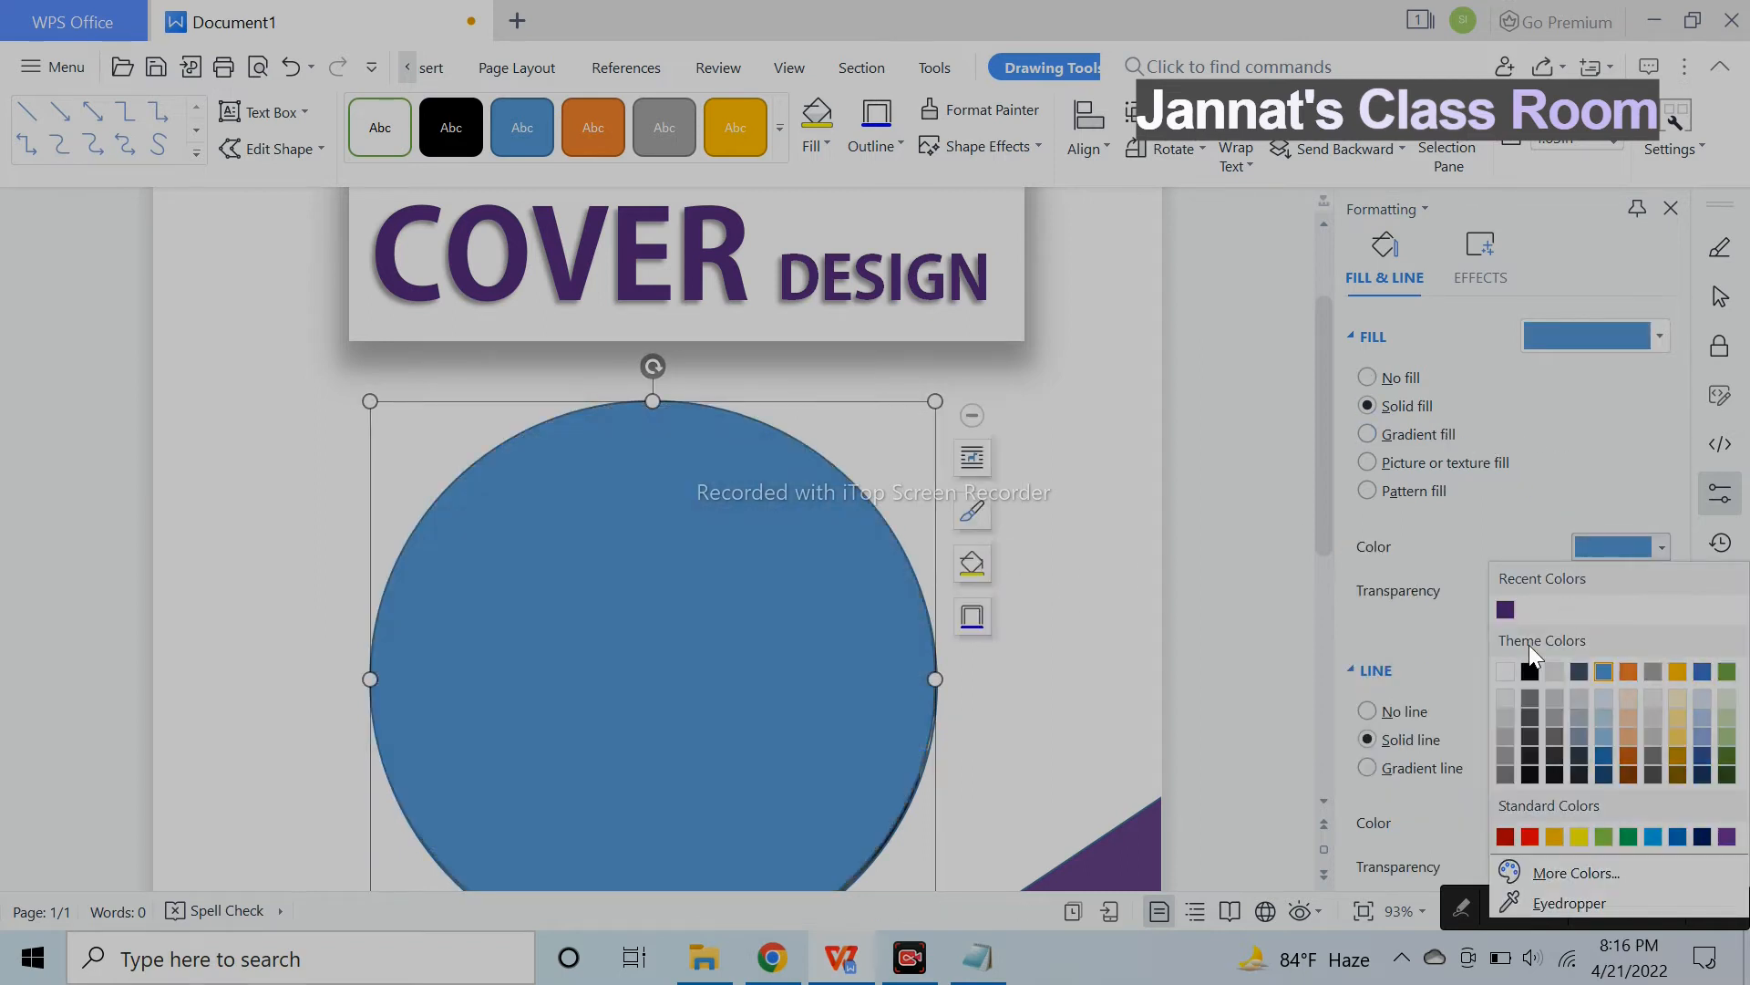
pyautogui.click(1530, 671)
pyautogui.click(1607, 545)
pyautogui.click(1512, 607)
pyautogui.moveTo(1563, 593); pyautogui.dragTo(1612, 593)
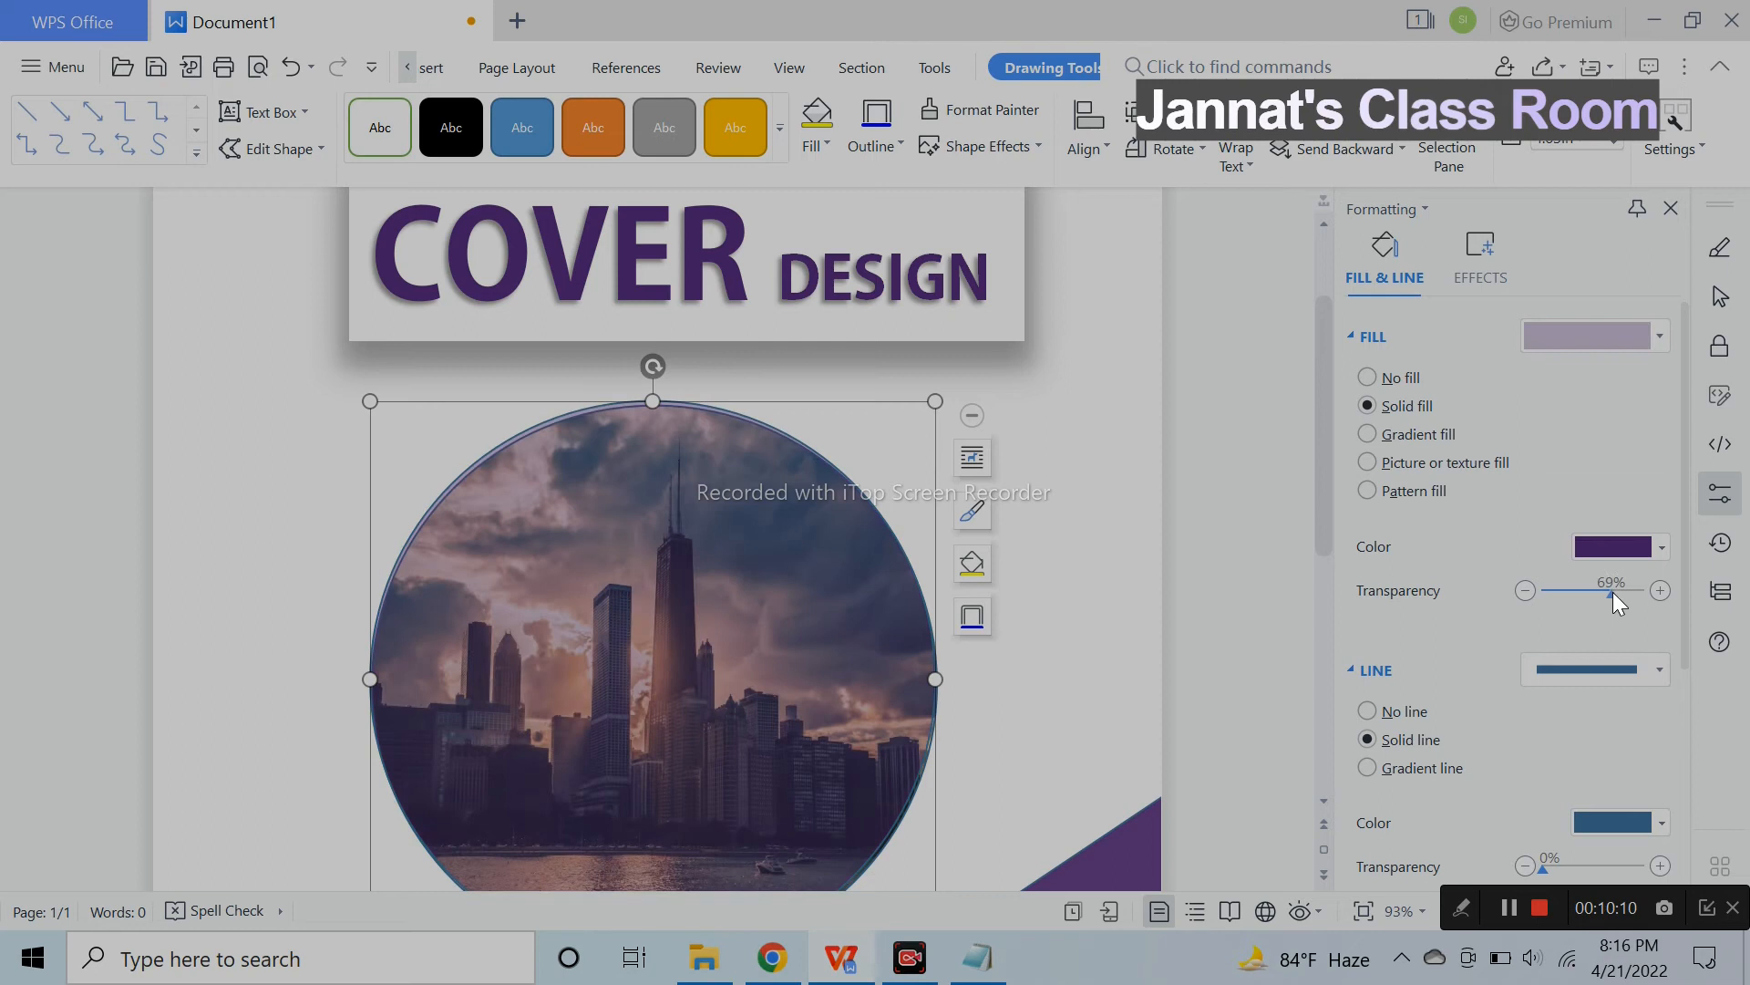
pyautogui.click(867, 723)
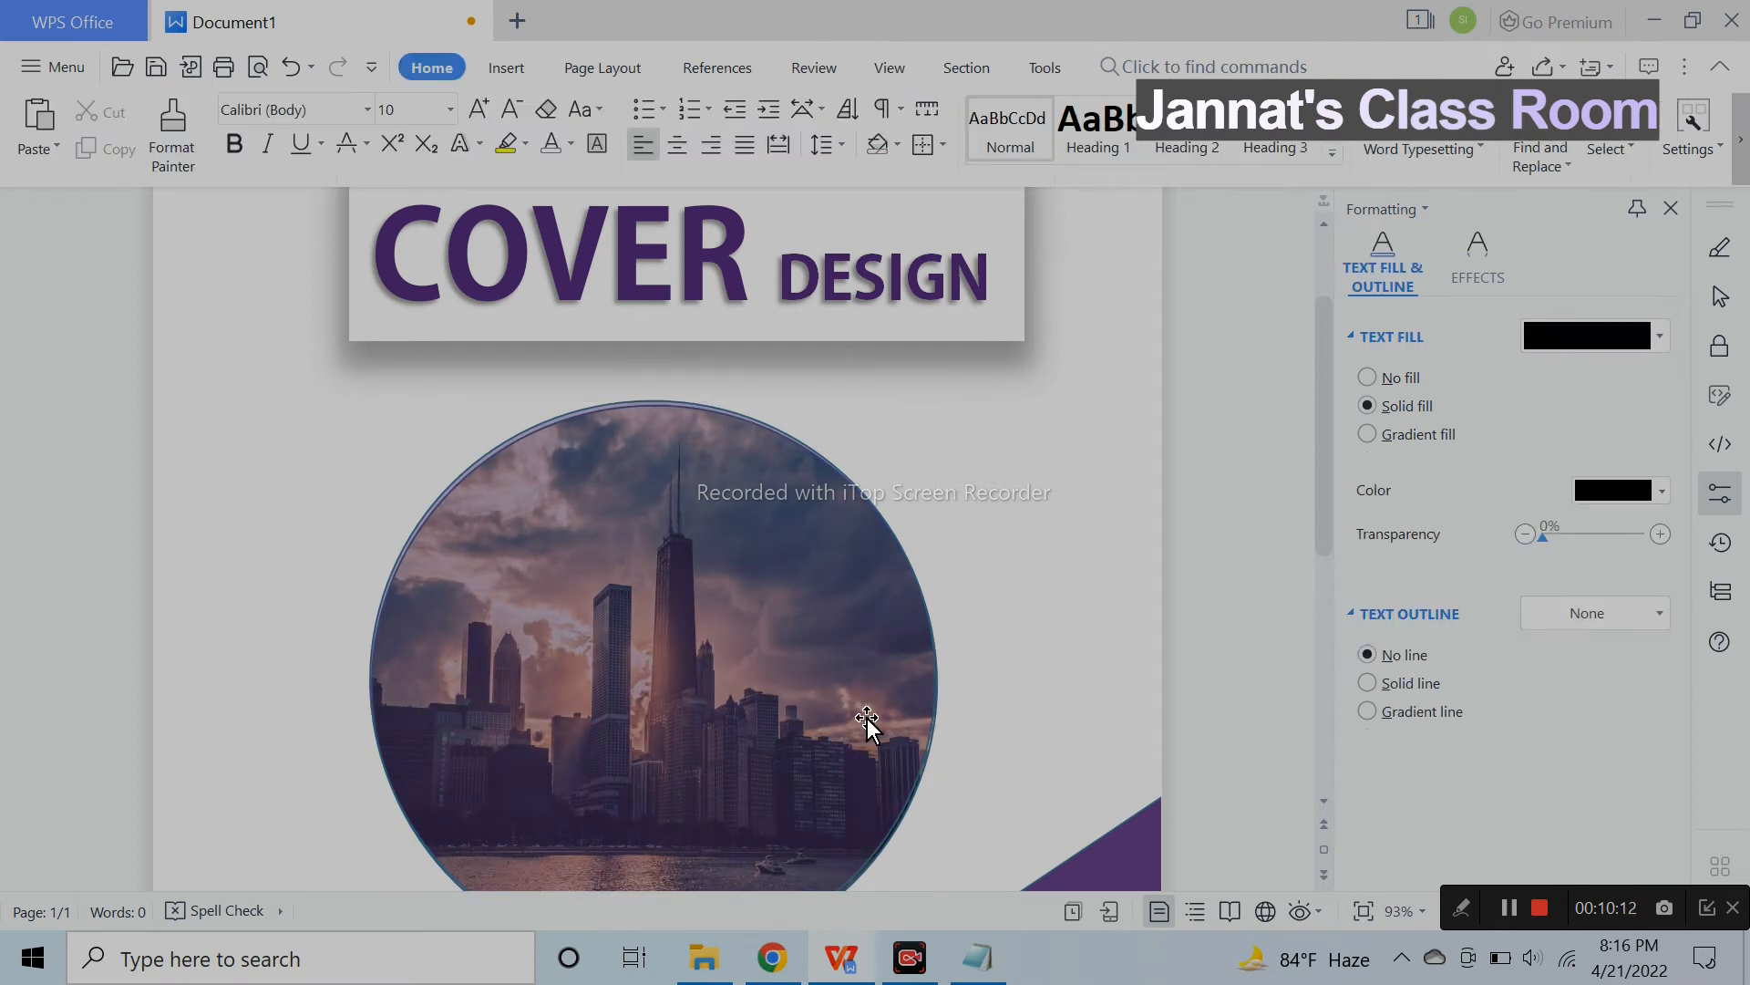
# Nudge the purple overlay circle slightly upward to expose the lower edge of the picture circle.
pyautogui.scroll(-1, 879, 675)
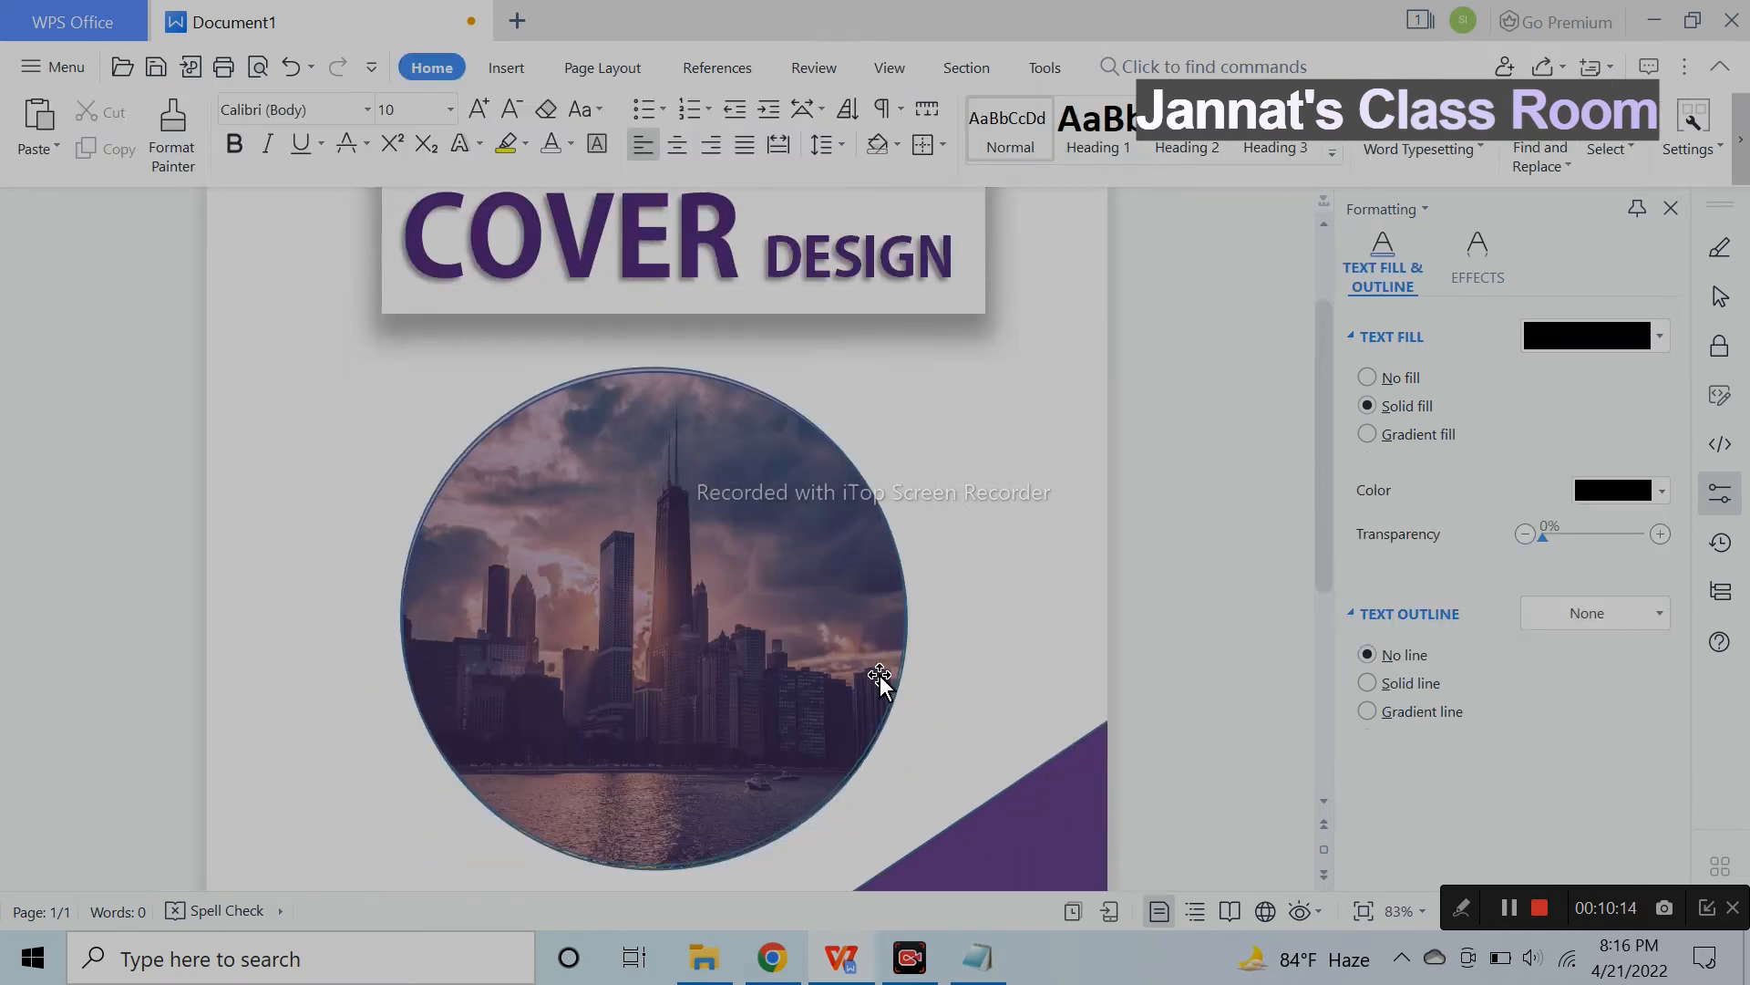
pyautogui.click(870, 674)
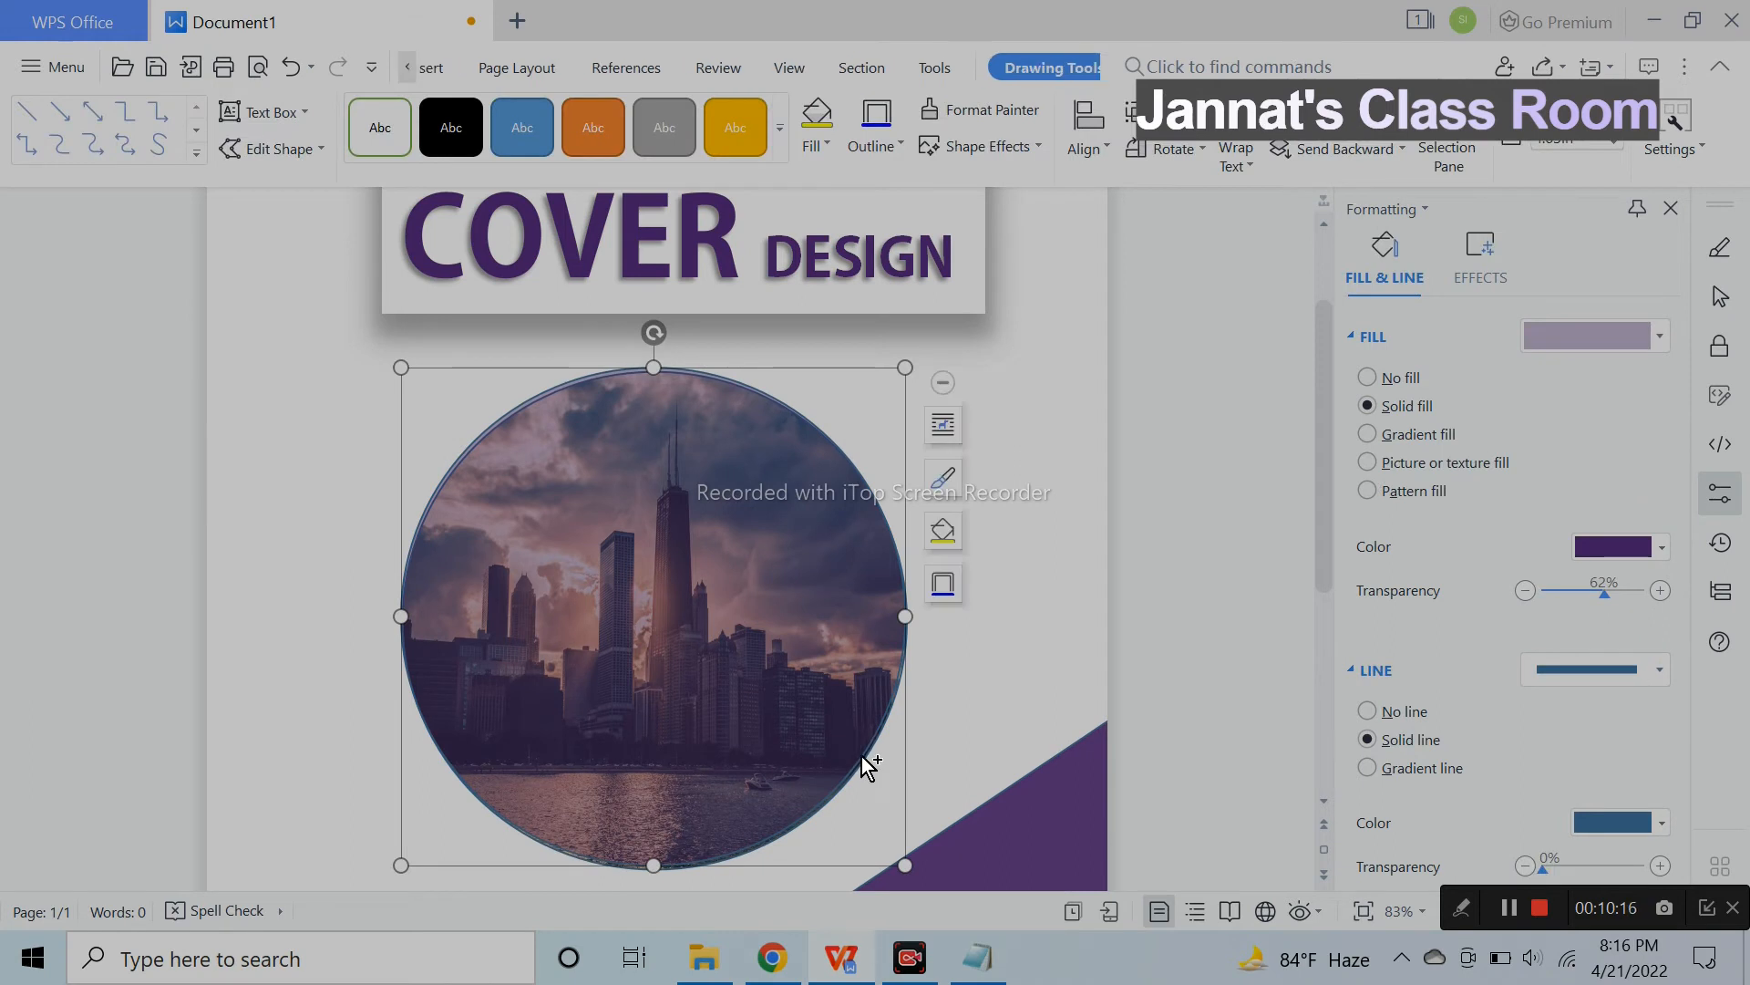
pyautogui.click(862, 755)
pyautogui.click(843, 727)
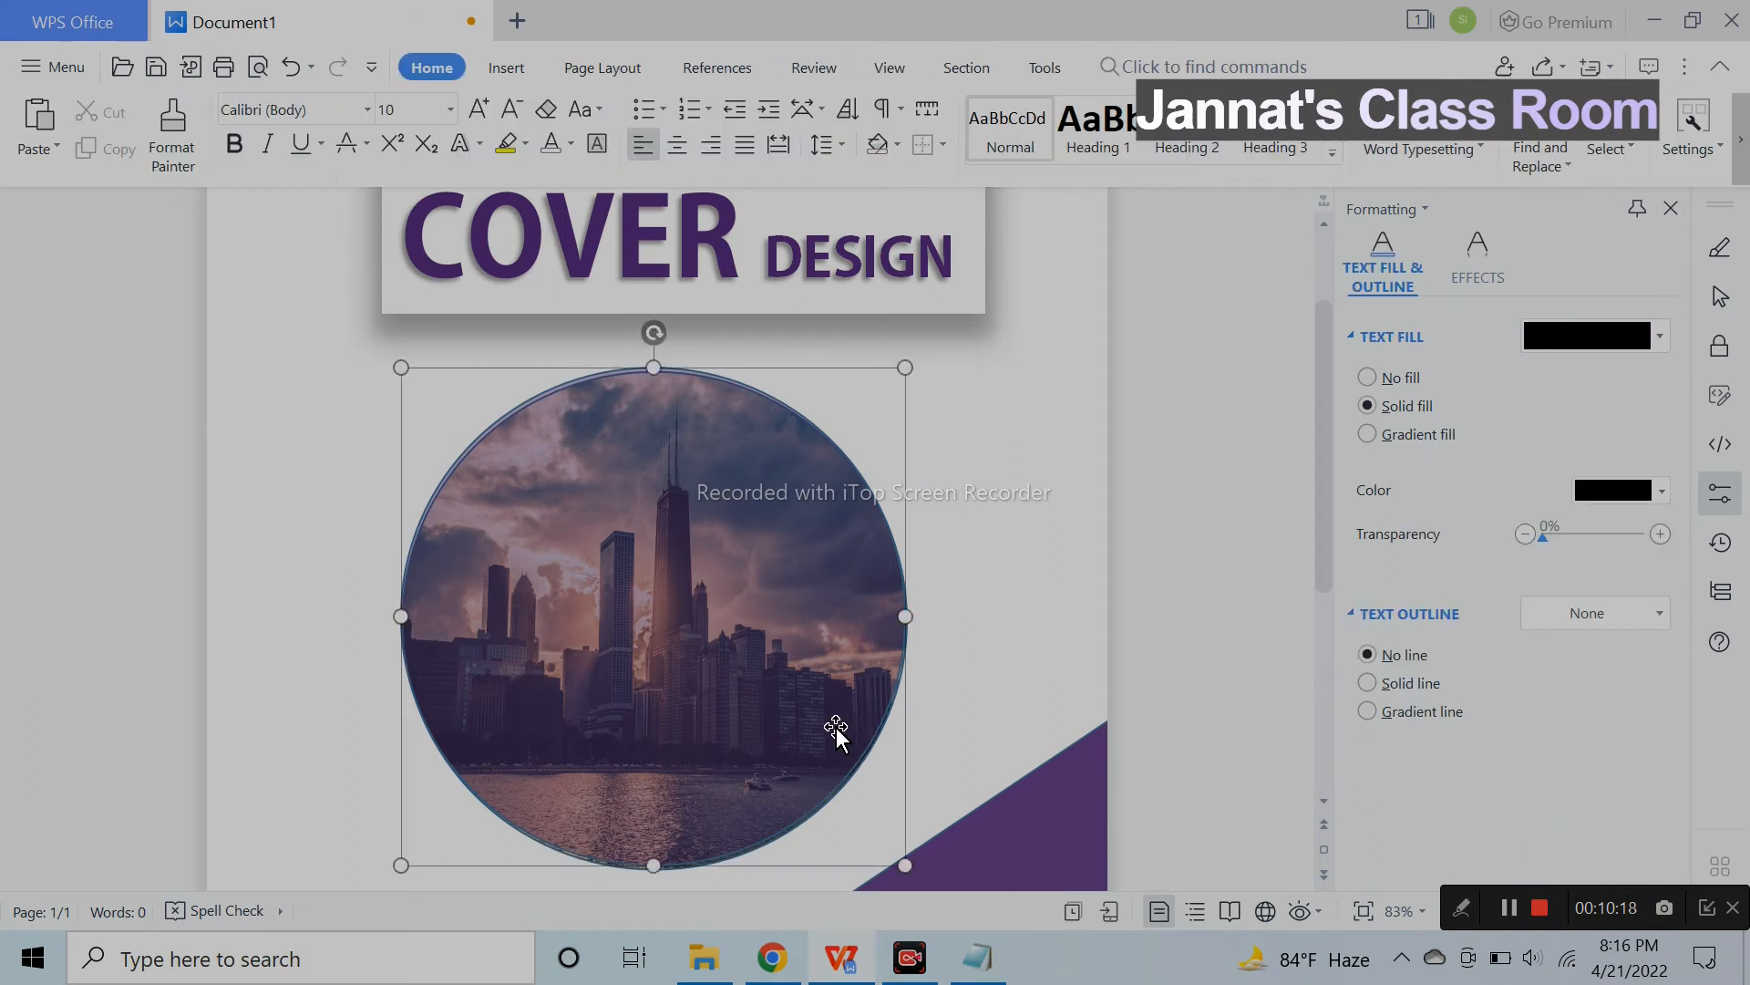
pyautogui.press('Up')
pyautogui.press('Up')
pyautogui.press('Up')
pyautogui.press('Up')
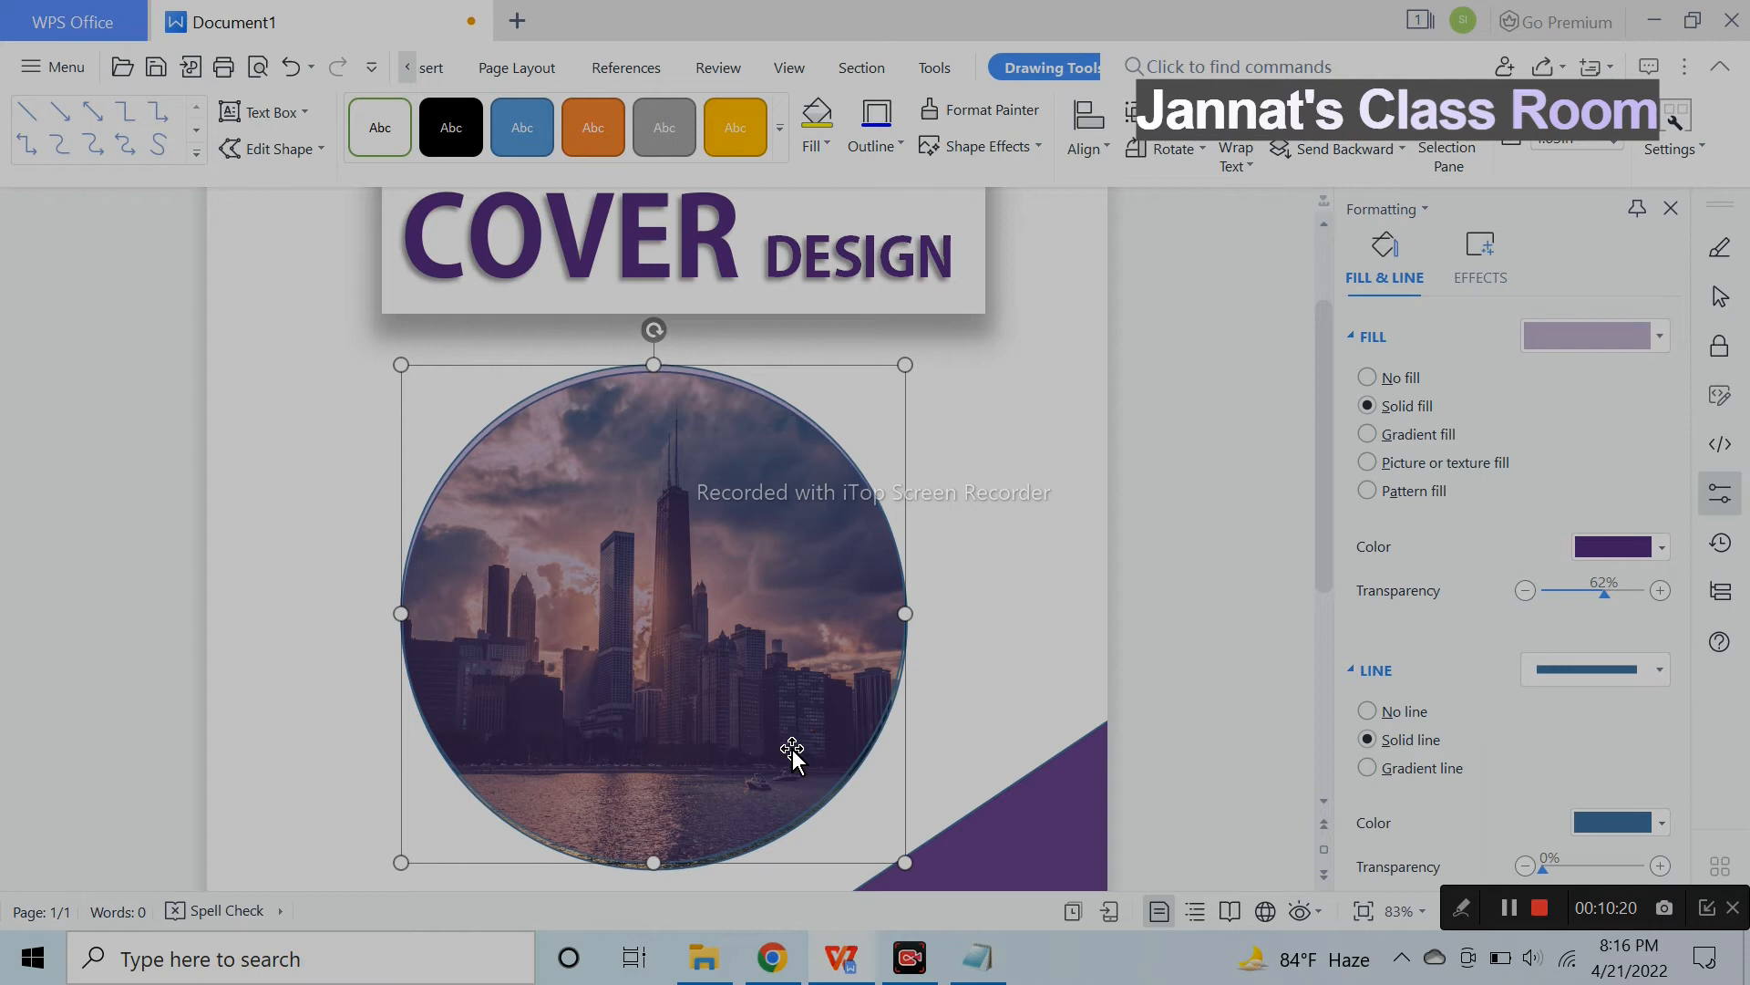
# Select both the overlay and picture circles and remove their outlines.
pyautogui.keyDown('shift'); pyautogui.click(664, 868); pyautogui.keyUp('shift')
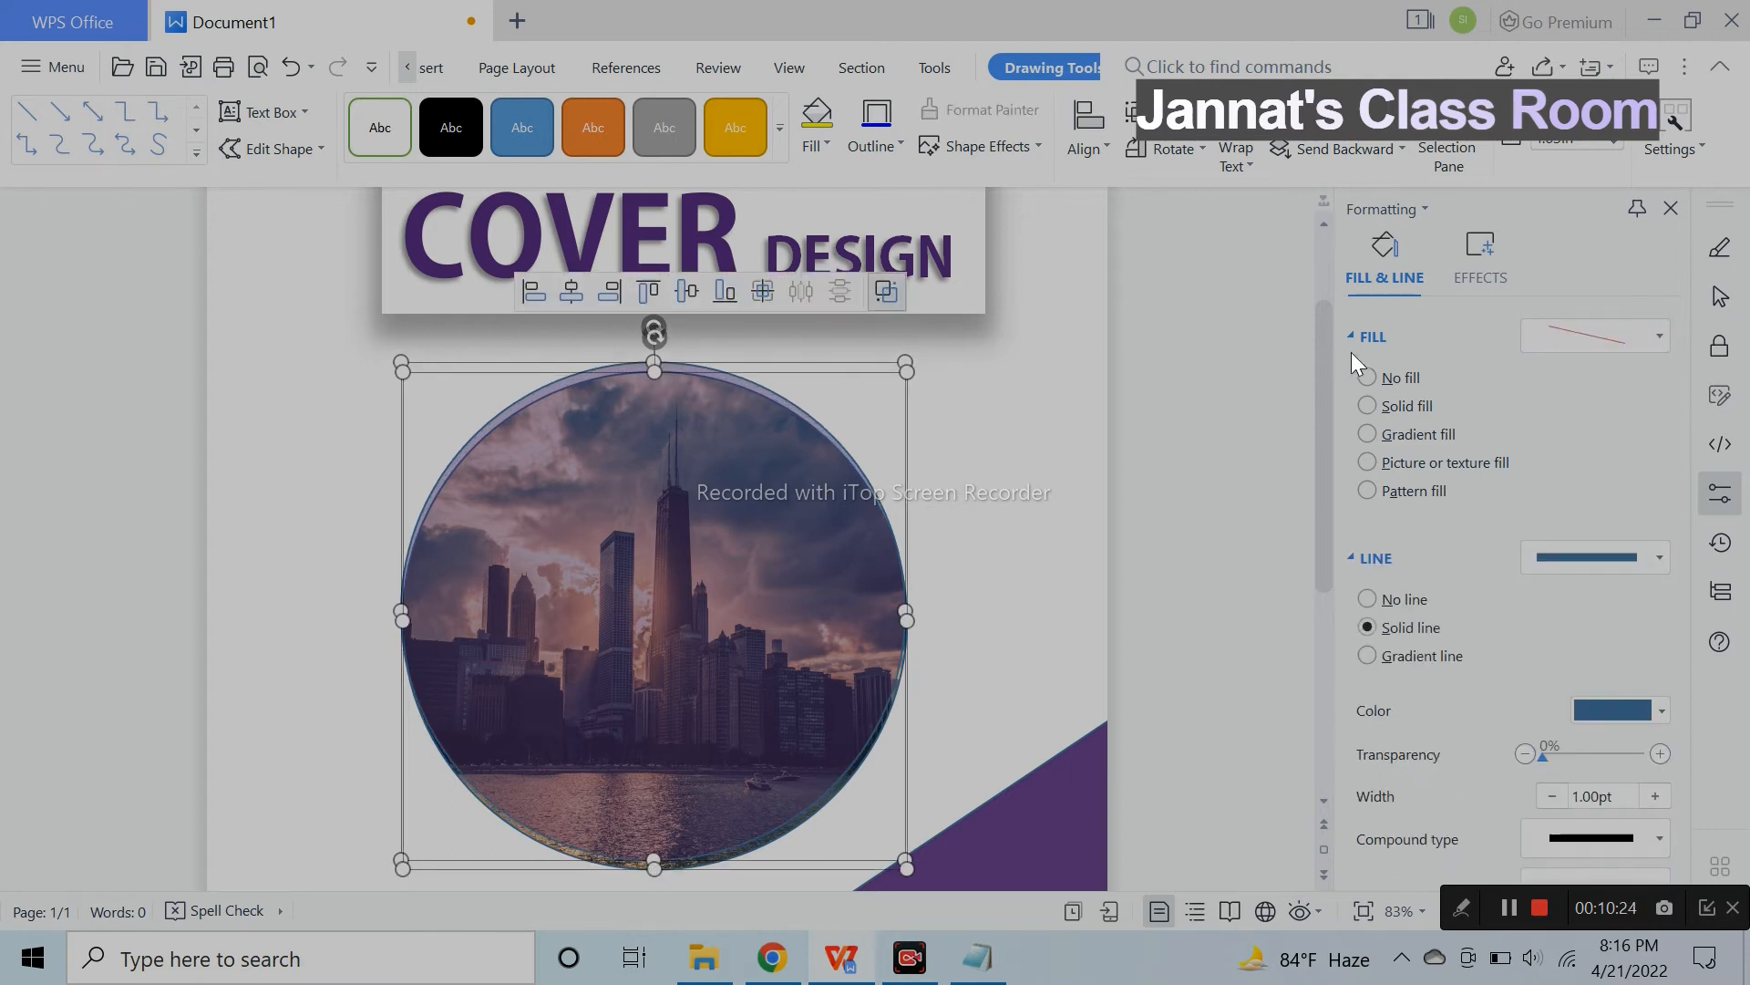
pyautogui.click(1377, 377)
pyautogui.click(1392, 595)
pyautogui.click(920, 663)
# Nudge the purple overlay circle down until it lines up exactly with the picture circle.
pyautogui.click(707, 613)
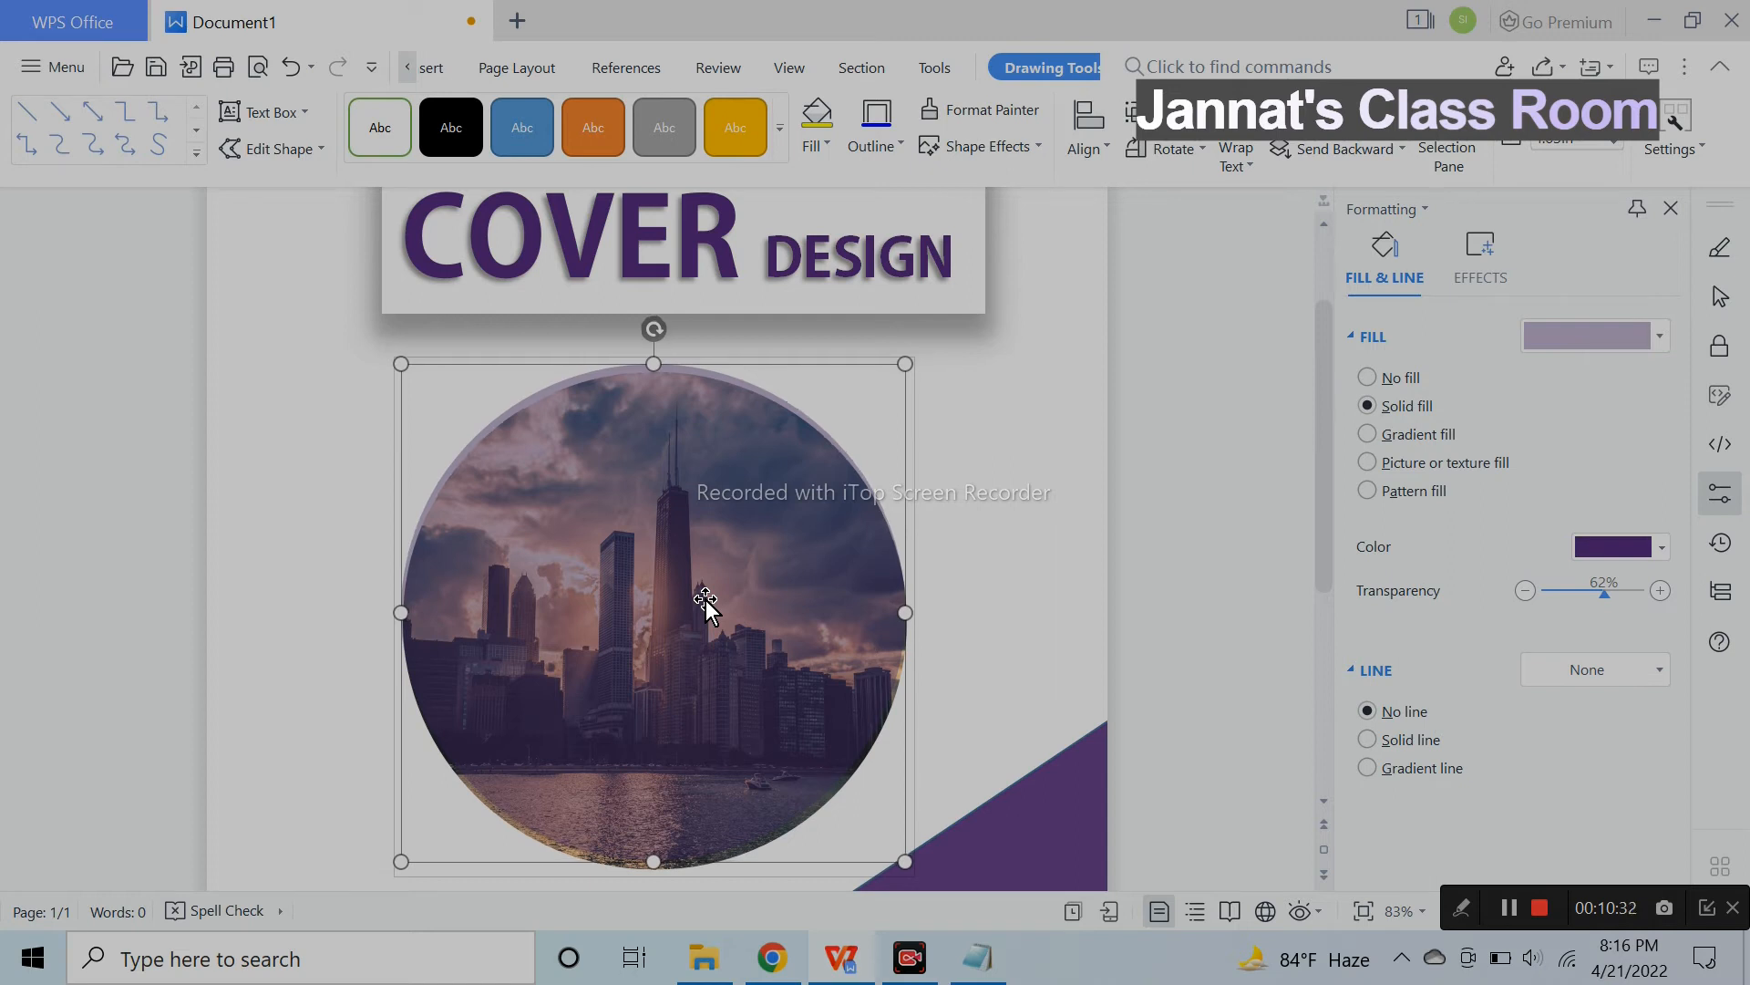
pyautogui.press('Down')
pyautogui.press('Down')
pyautogui.press('Down')
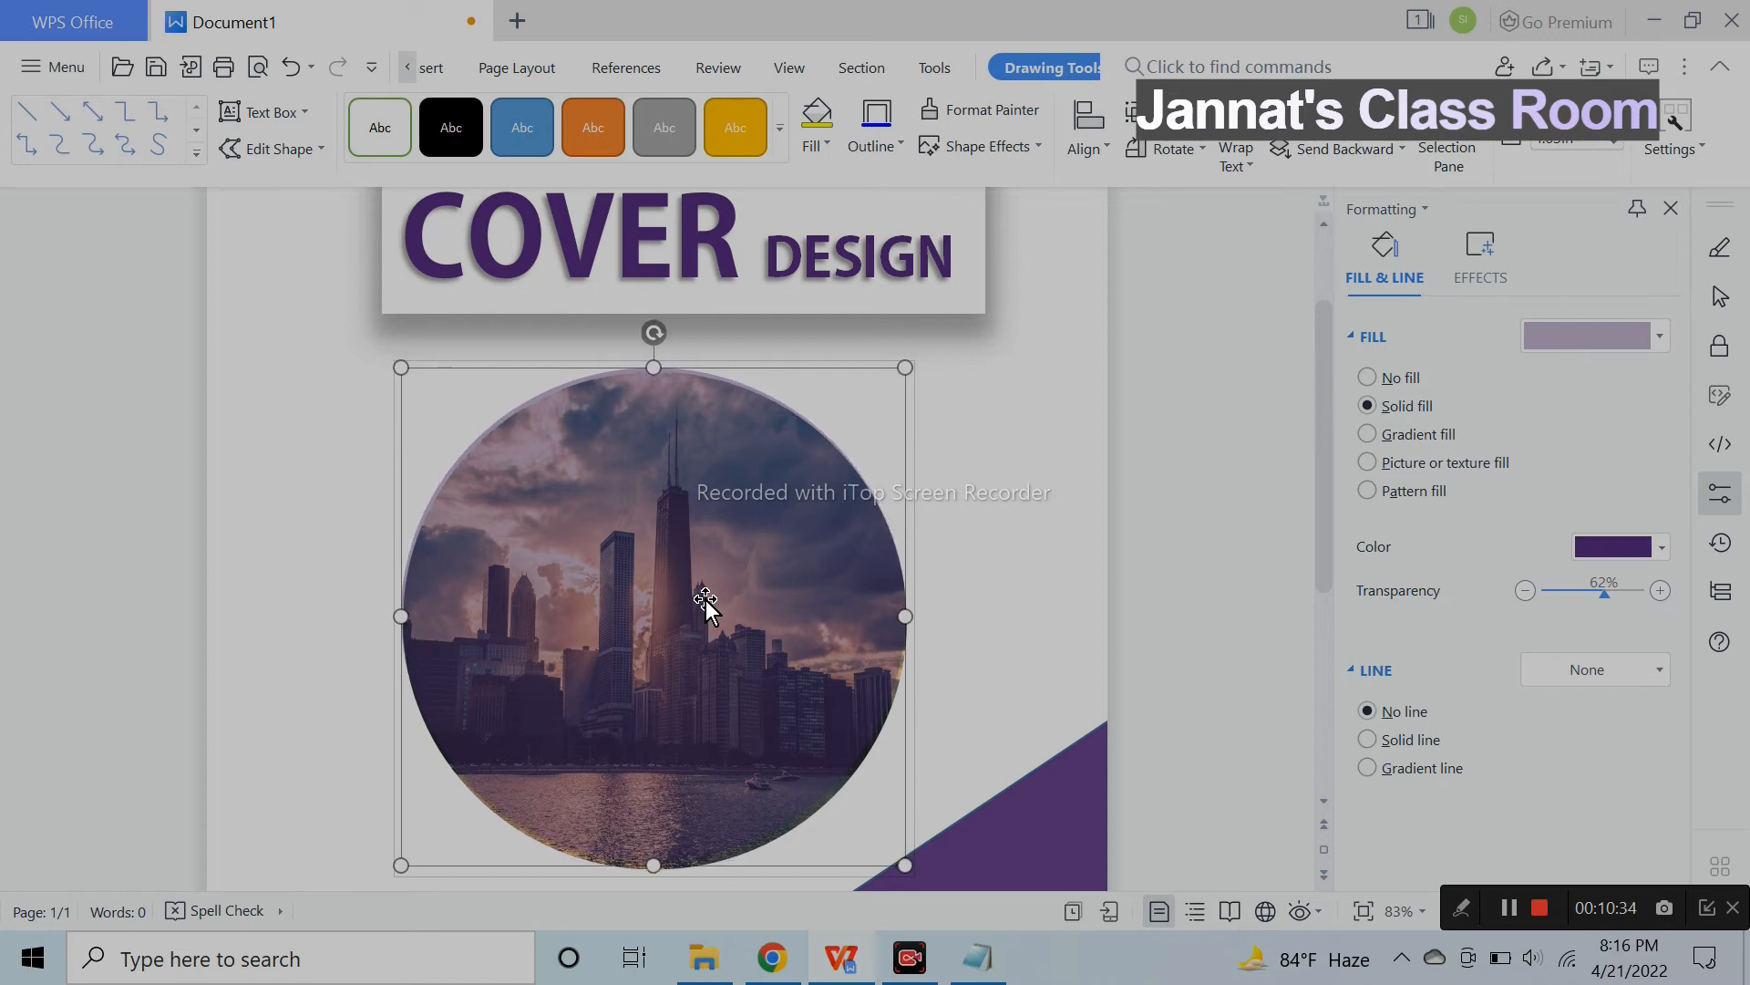
pyautogui.press('Down')
pyautogui.press('Down')
pyautogui.press('Down')
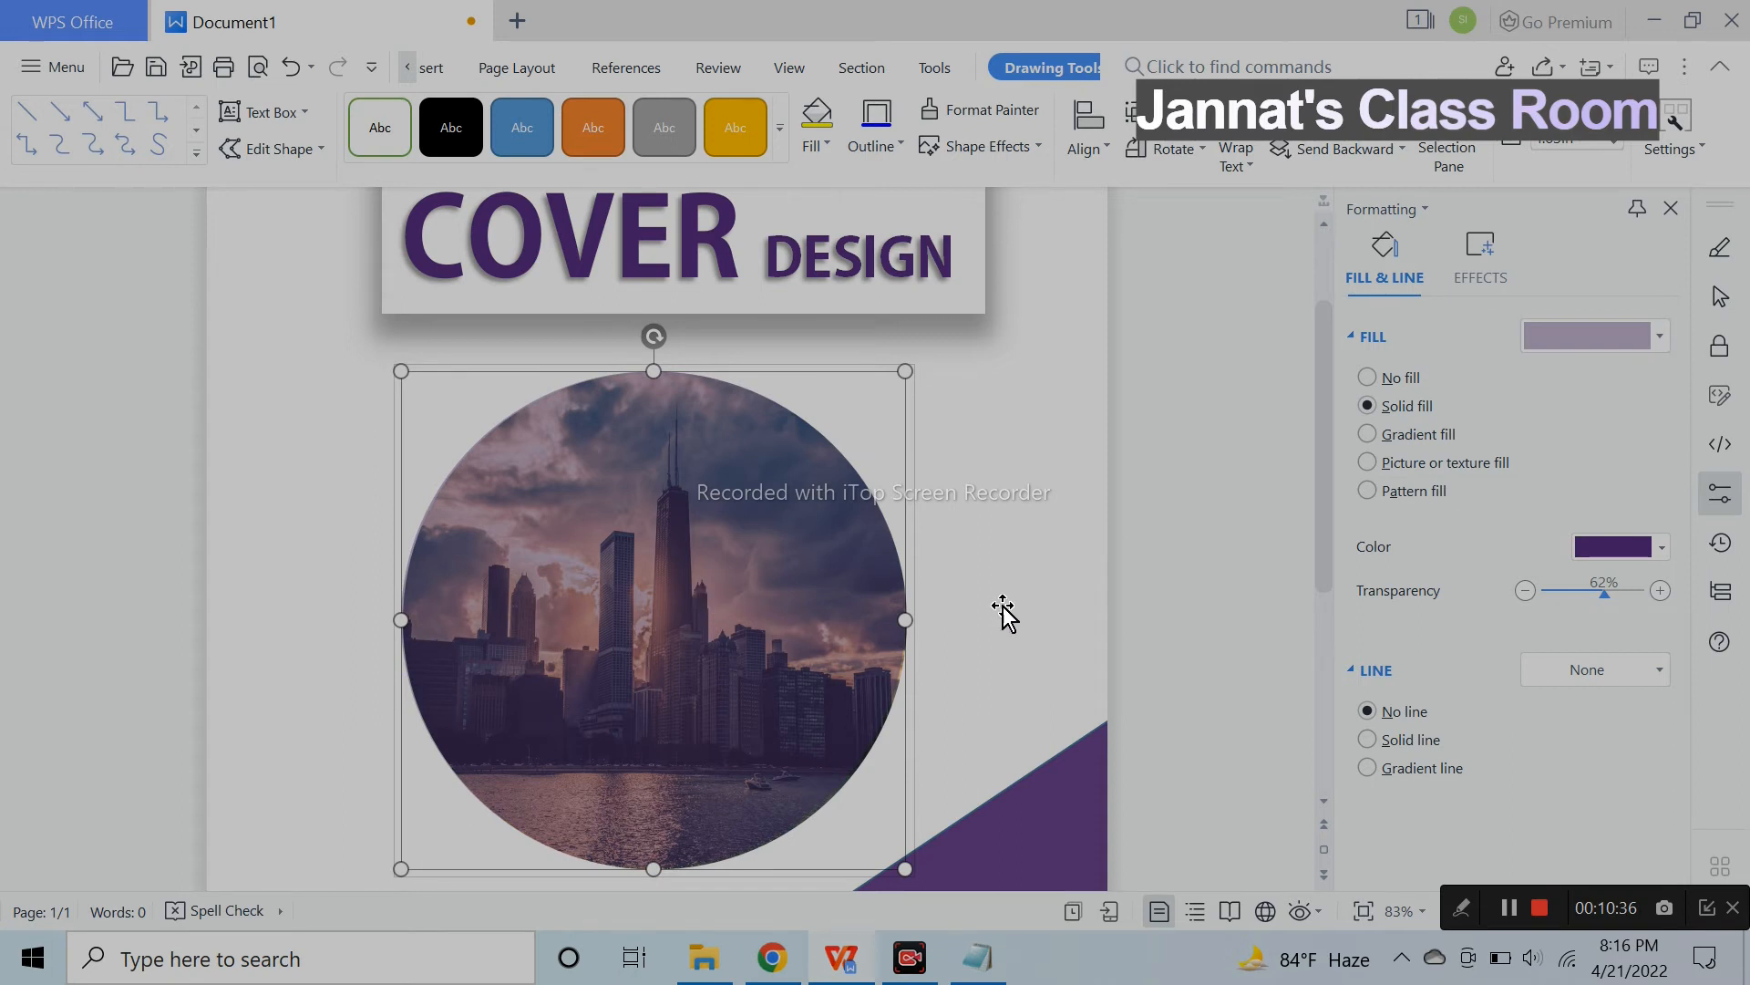
# Group the overlay and picture circles and enlarge the group slightly.
pyautogui.click(946, 653)
pyautogui.click(832, 672)
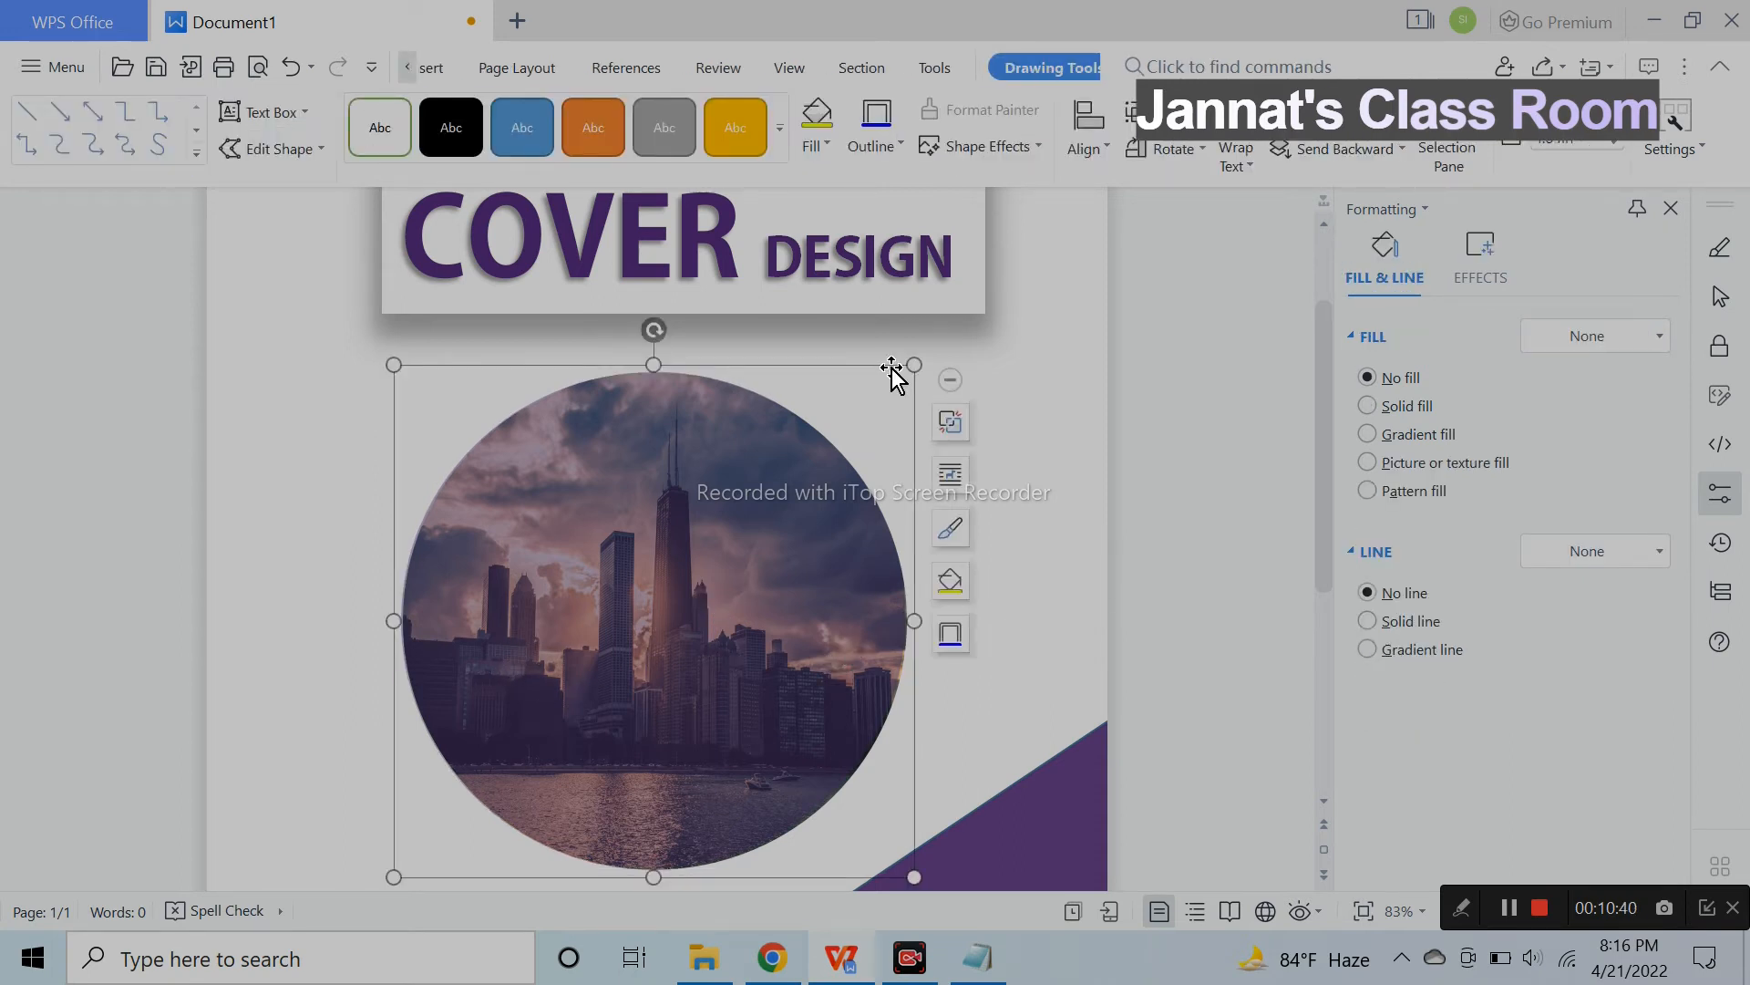
pyautogui.moveTo(902, 357); pyautogui.dragTo(911, 357)
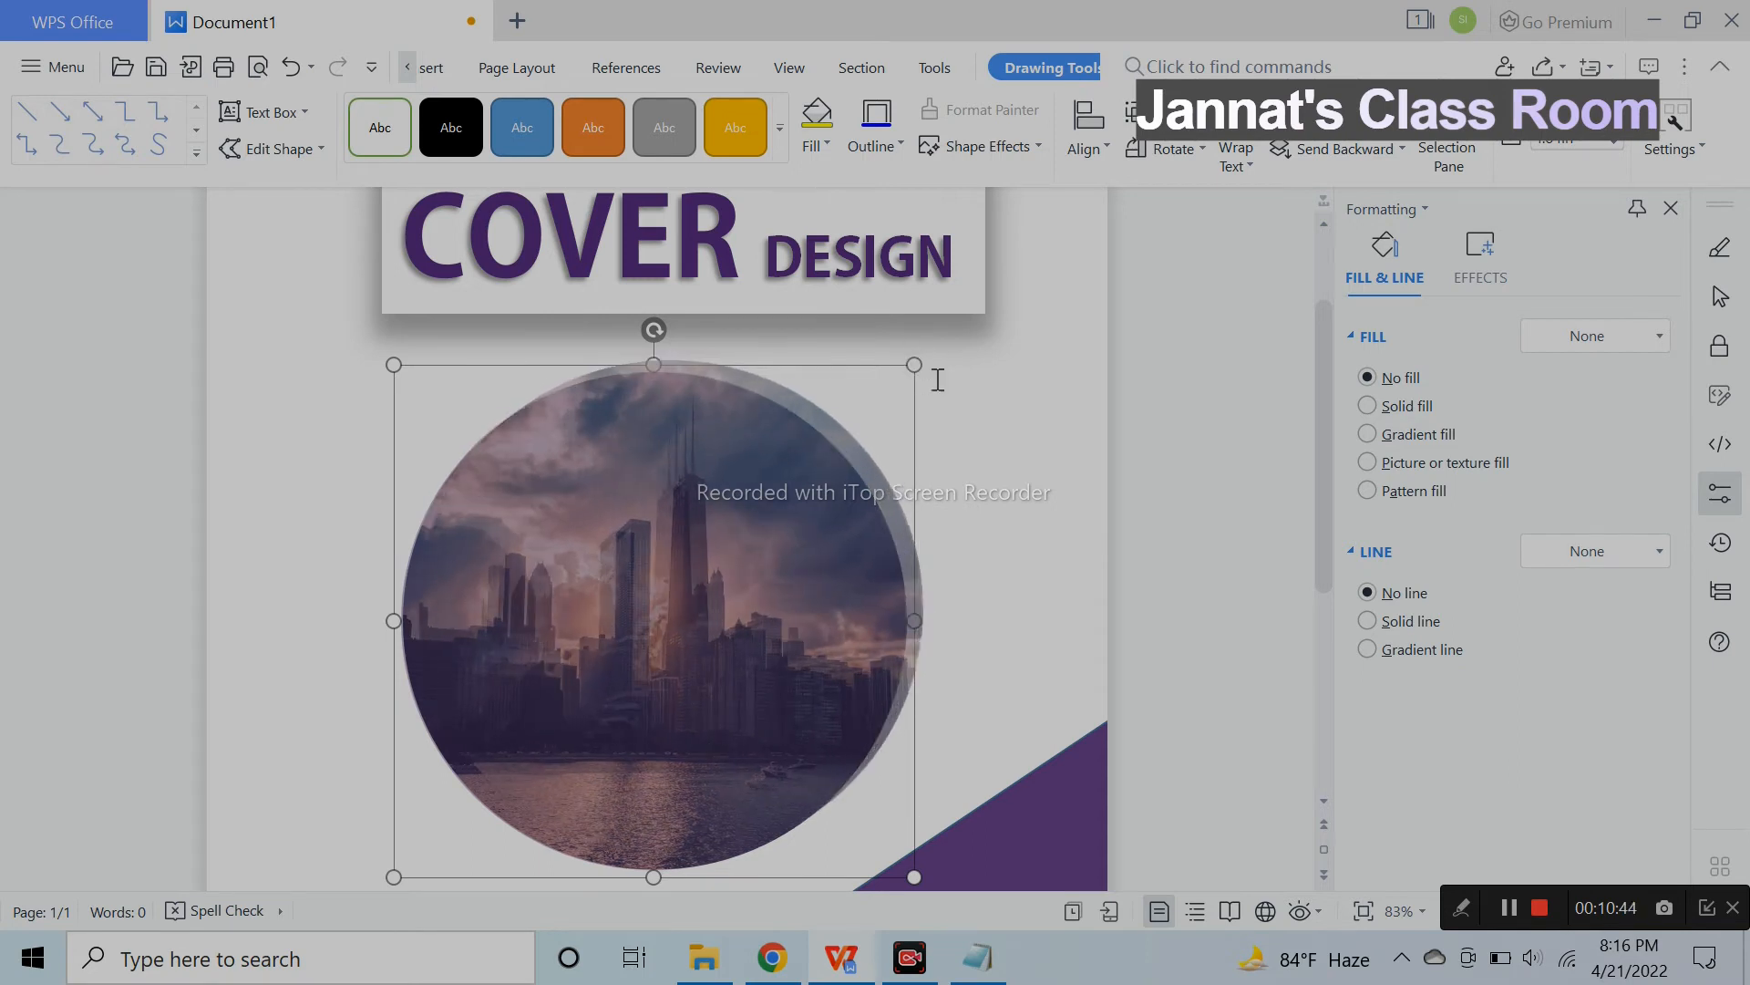
# Draw a vertical straight line through the centre of the circular picture, from its upper edge to its lower edge.
pyautogui.click(1051, 524)
pyautogui.click(527, 71)
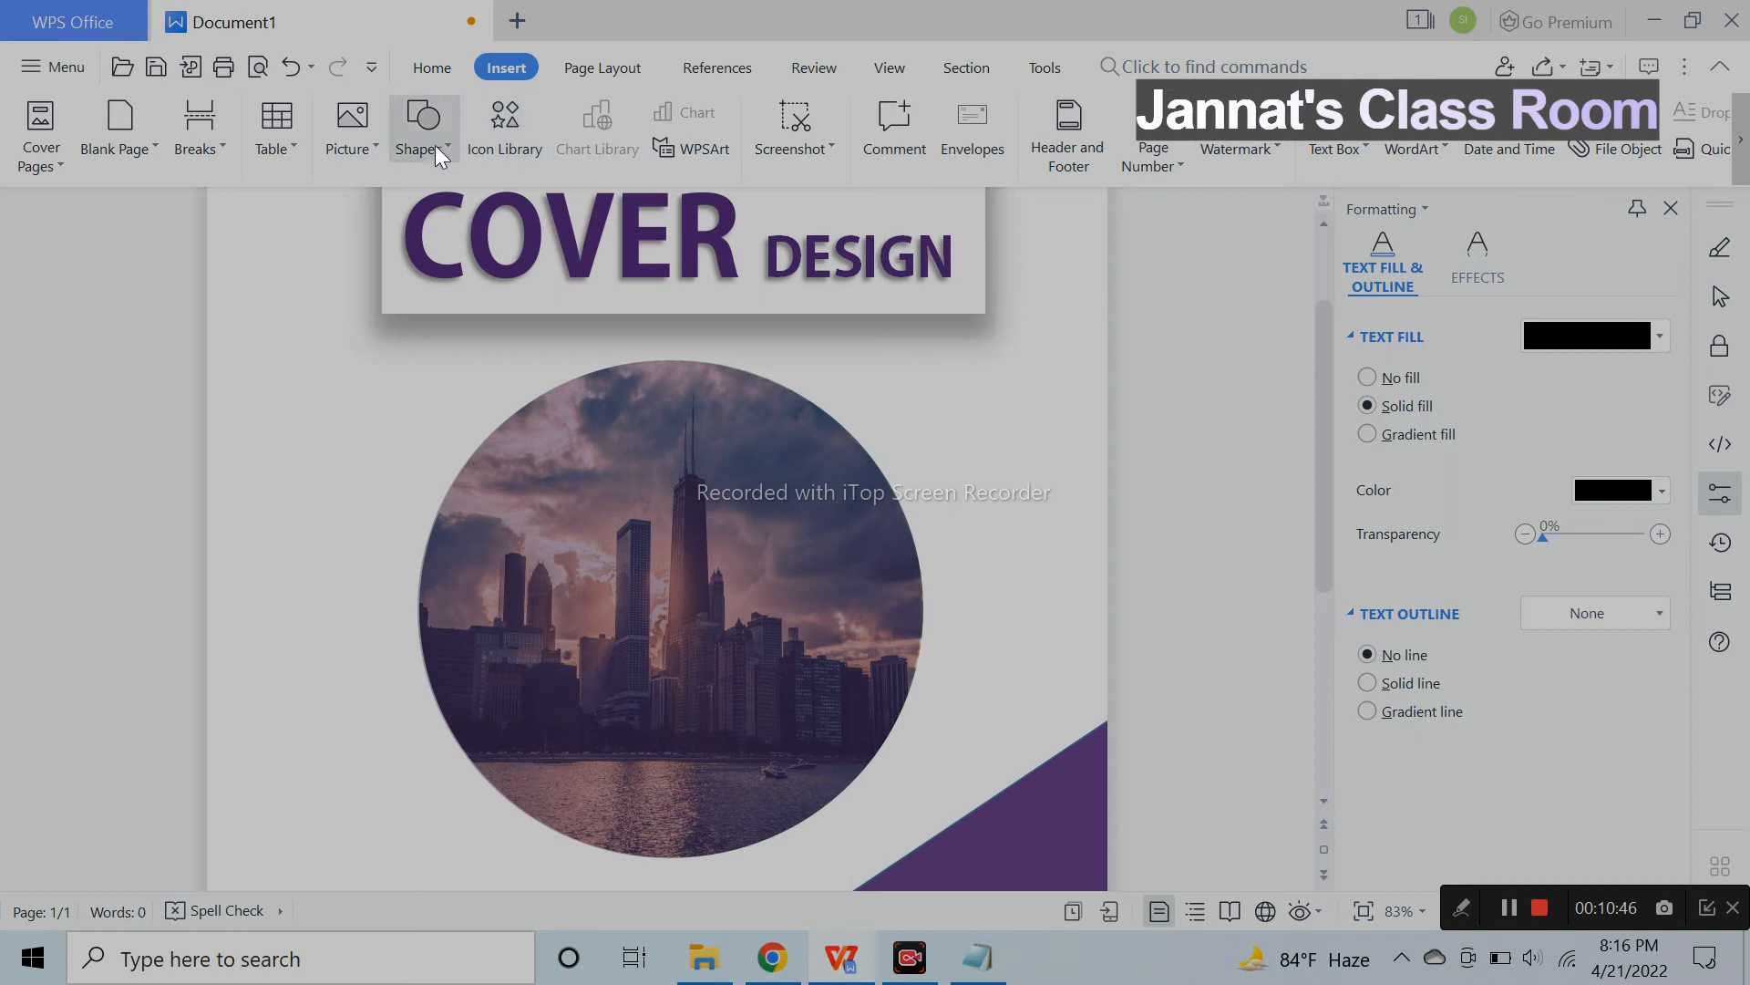
pyautogui.click(428, 139)
pyautogui.click(489, 104)
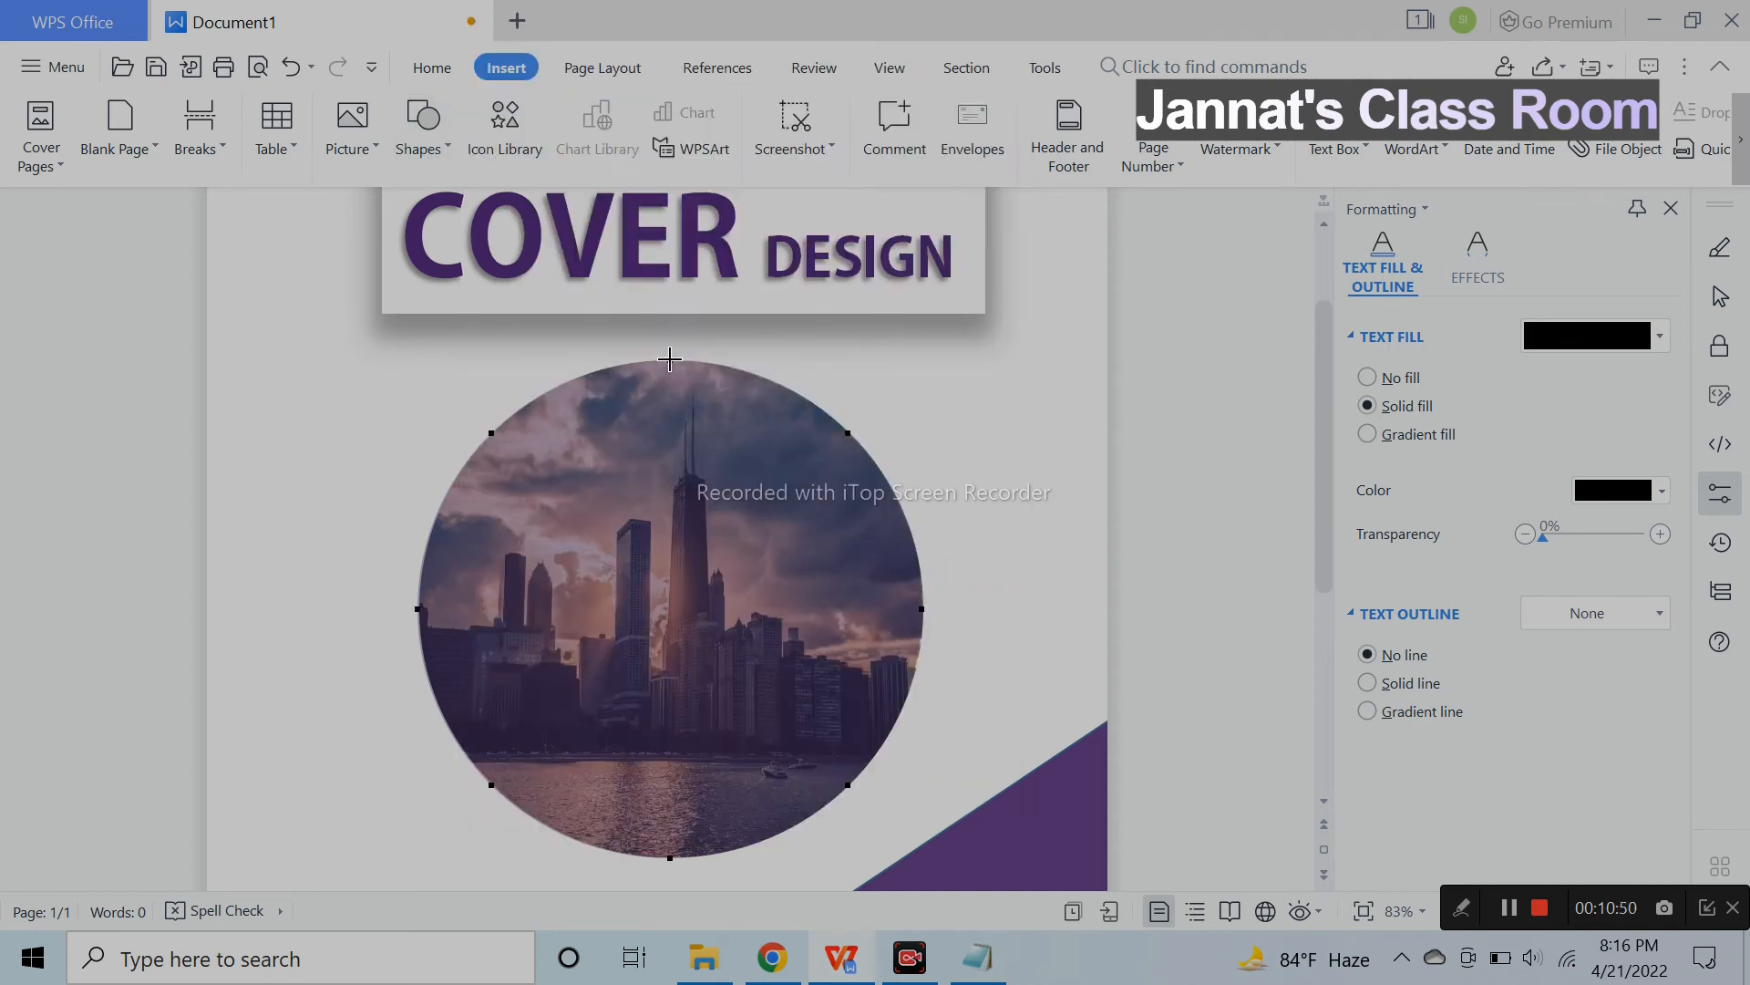
pyautogui.moveTo(669, 359)
pyautogui.mouseDown()
pyautogui.moveTo(639, 770)
pyautogui.moveTo(670, 857)
pyautogui.mouseUp()
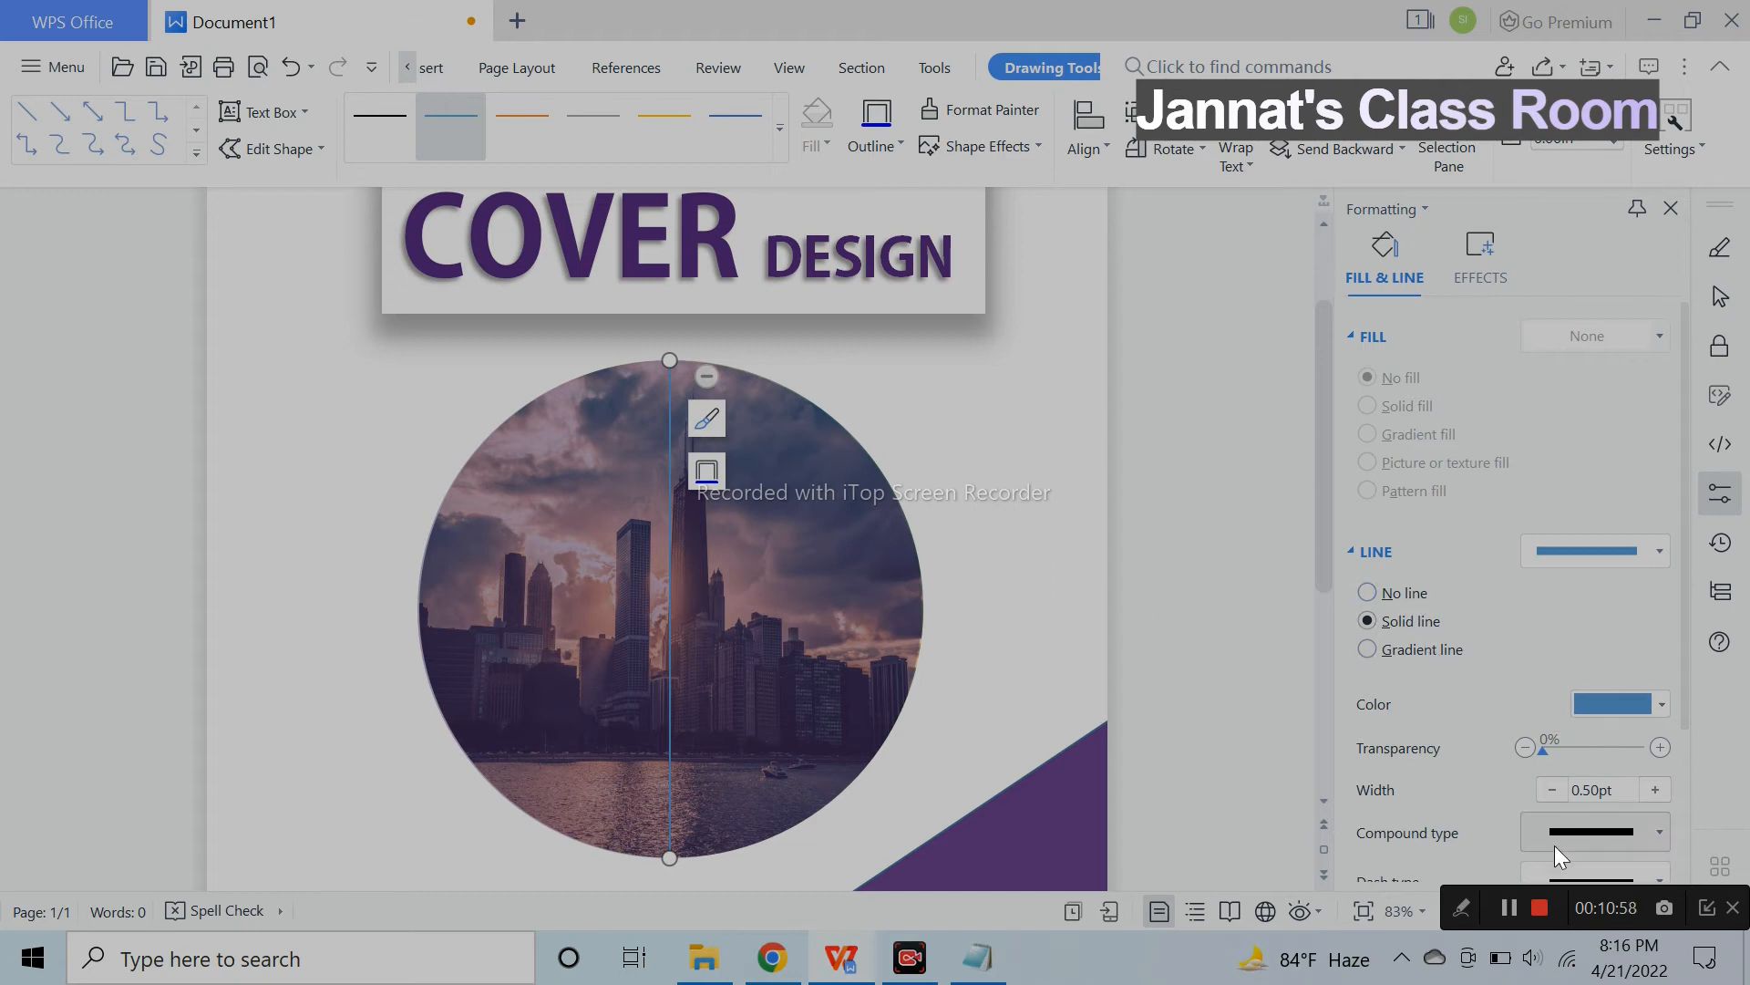
# Set the vertical line's width to 4.75 pt and its color to white.
pyautogui.scroll(-1, 1577, 741)
pyautogui.scroll(-1, 1629, 727)
pyautogui.click(1652, 735)
pyautogui.click(1652, 734)
pyautogui.click(1652, 735)
pyautogui.click(1652, 735)
pyautogui.click(1652, 735)
pyautogui.click(1652, 734)
pyautogui.click(1652, 735)
pyautogui.click(1652, 734)
pyautogui.click(1652, 734)
pyautogui.click(1652, 735)
pyautogui.click(1652, 735)
pyautogui.click(1652, 735)
pyautogui.click(1652, 735)
pyautogui.click(1652, 735)
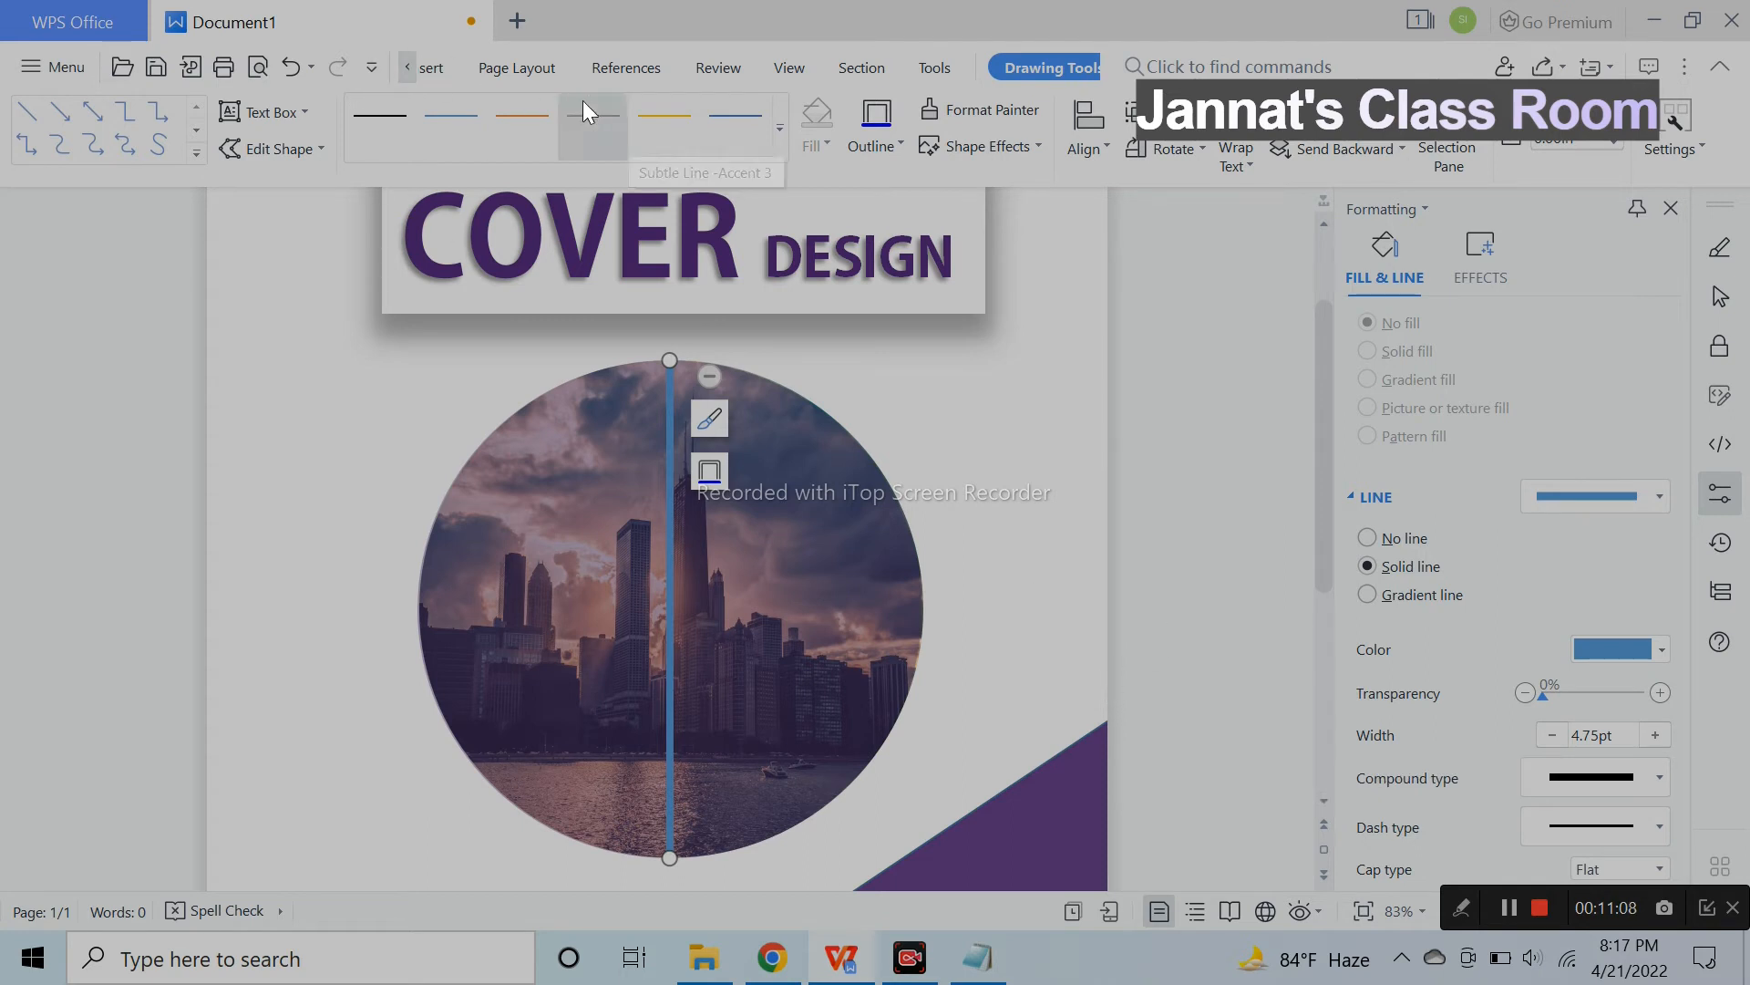
pyautogui.click(1627, 648)
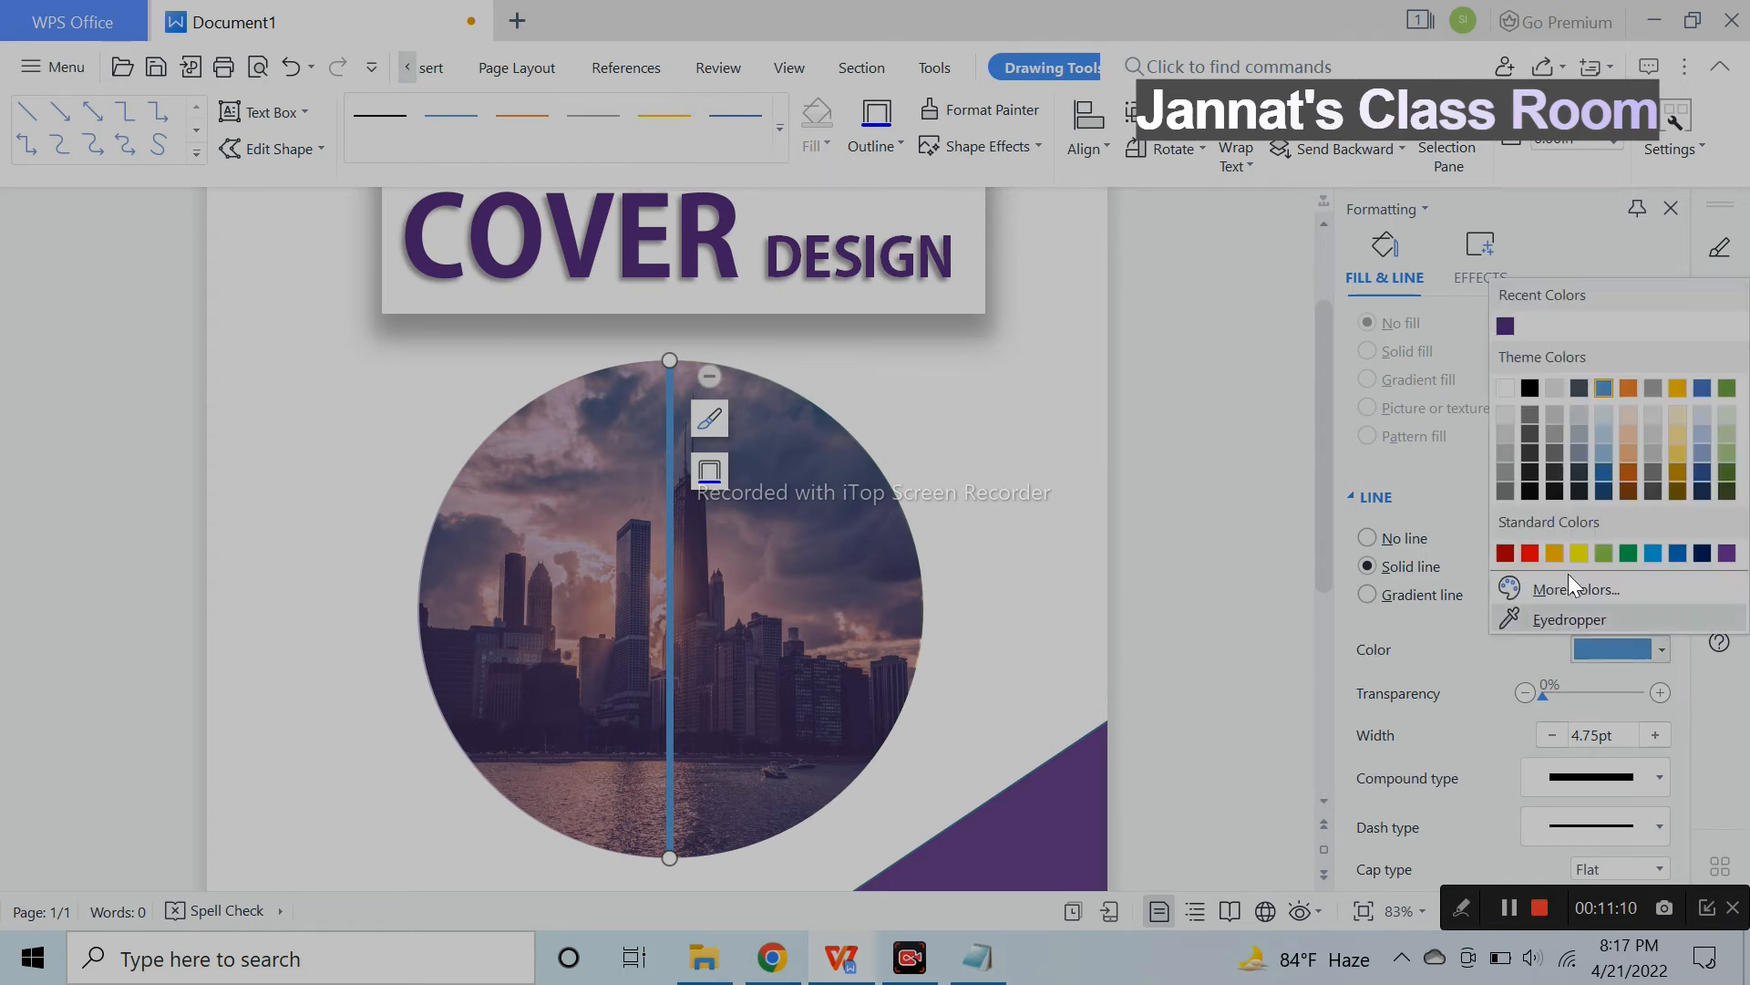
pyautogui.click(1507, 389)
# Draw a horizontal straight line from the vertical divider to the right edge of the circular picture, slightly above its middle.
pyautogui.click(417, 67)
pyautogui.click(447, 157)
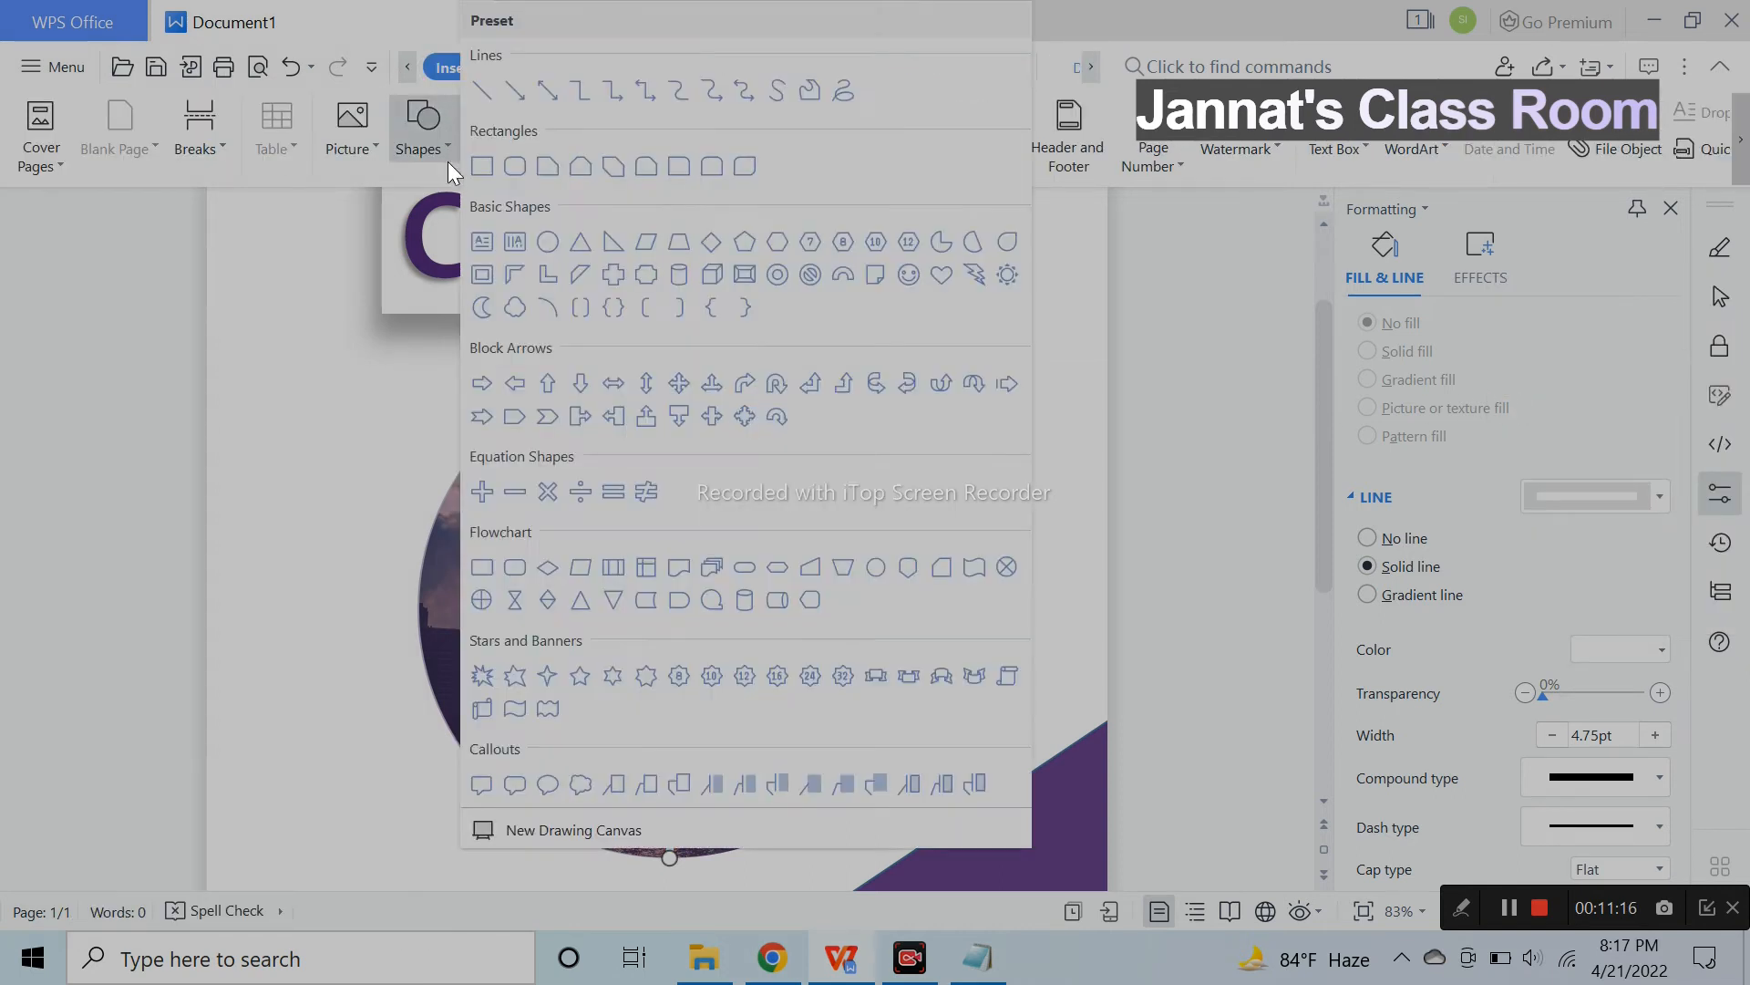
pyautogui.click(483, 96)
pyautogui.moveTo(675, 560); pyautogui.dragTo(917, 562)
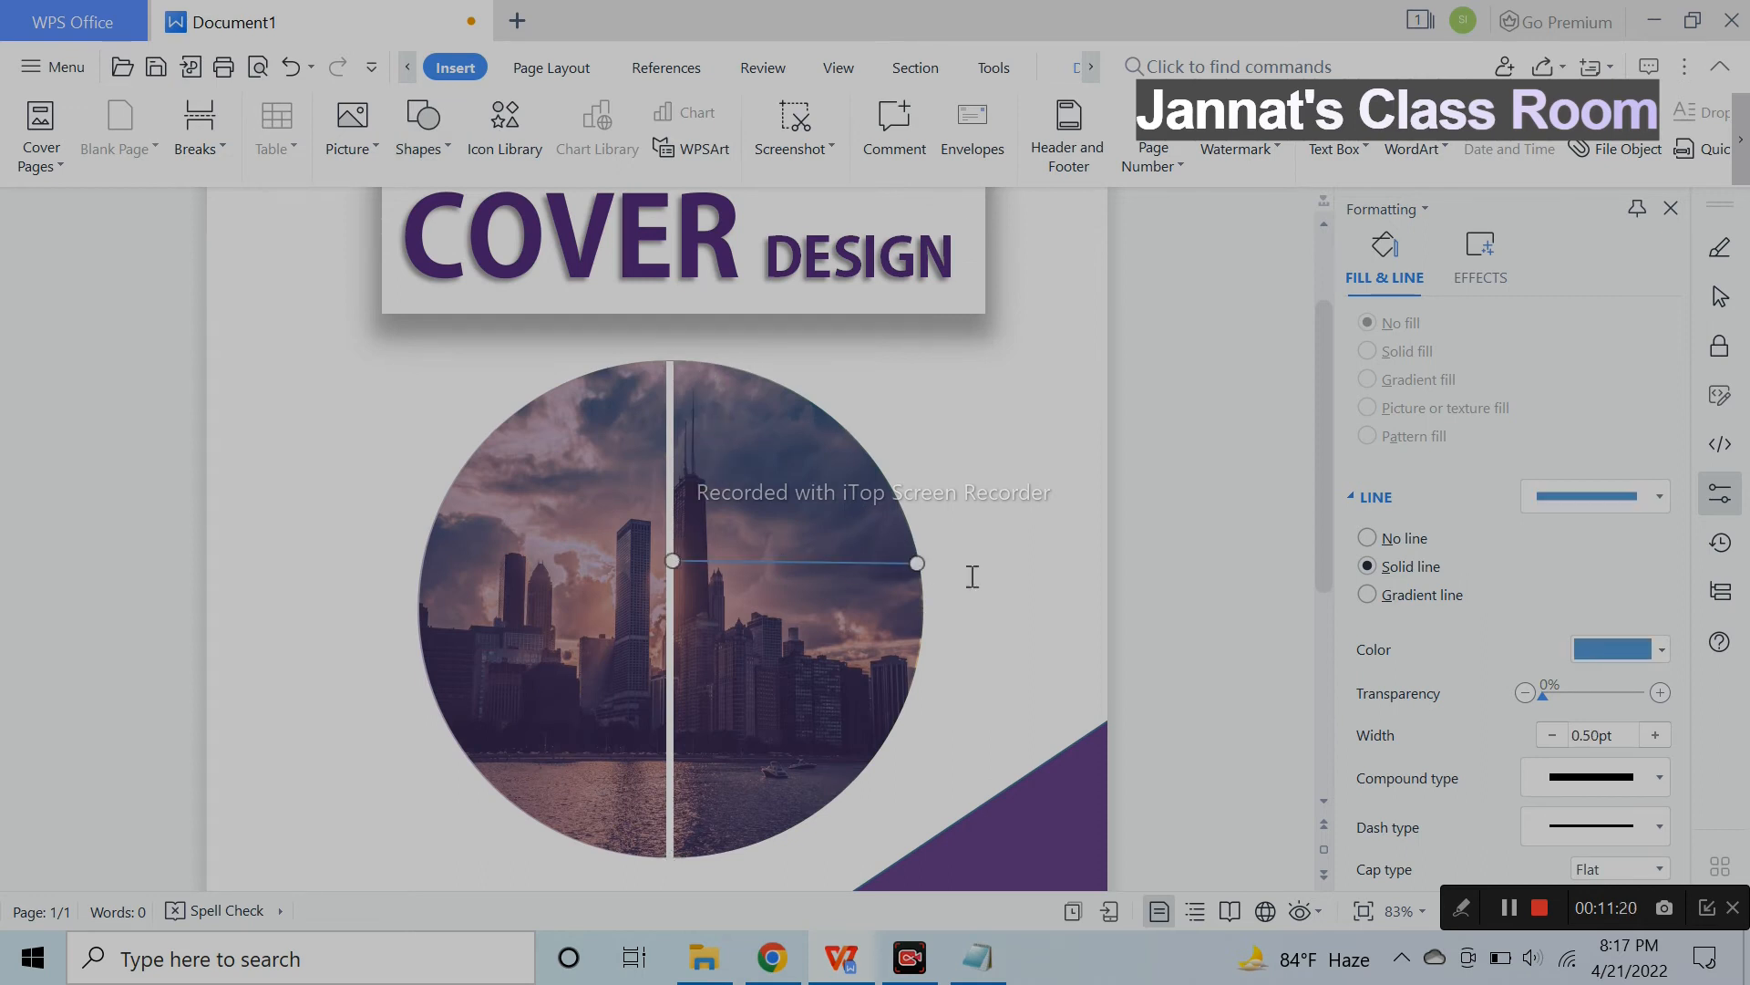
# Color the horizontal line white and set its width to 4.75 pt.
pyautogui.click(1662, 647)
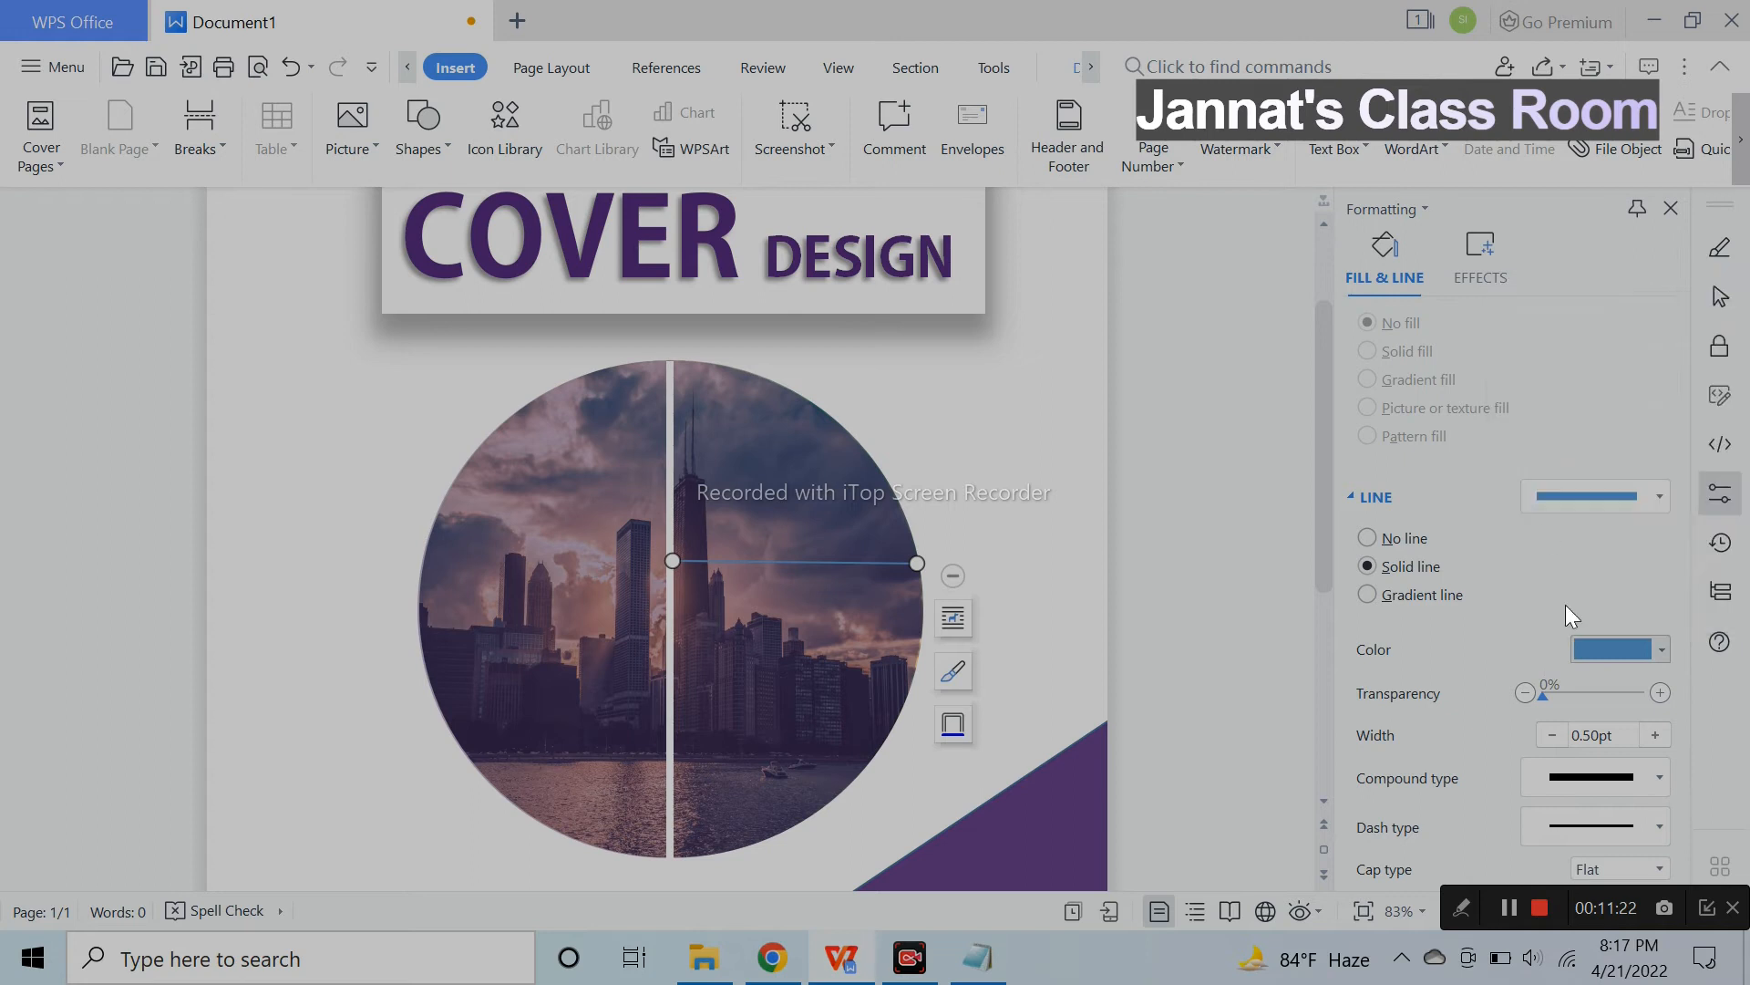
pyautogui.moveTo(1620, 737); pyautogui.dragTo(1547, 743)
pyautogui.write('4')
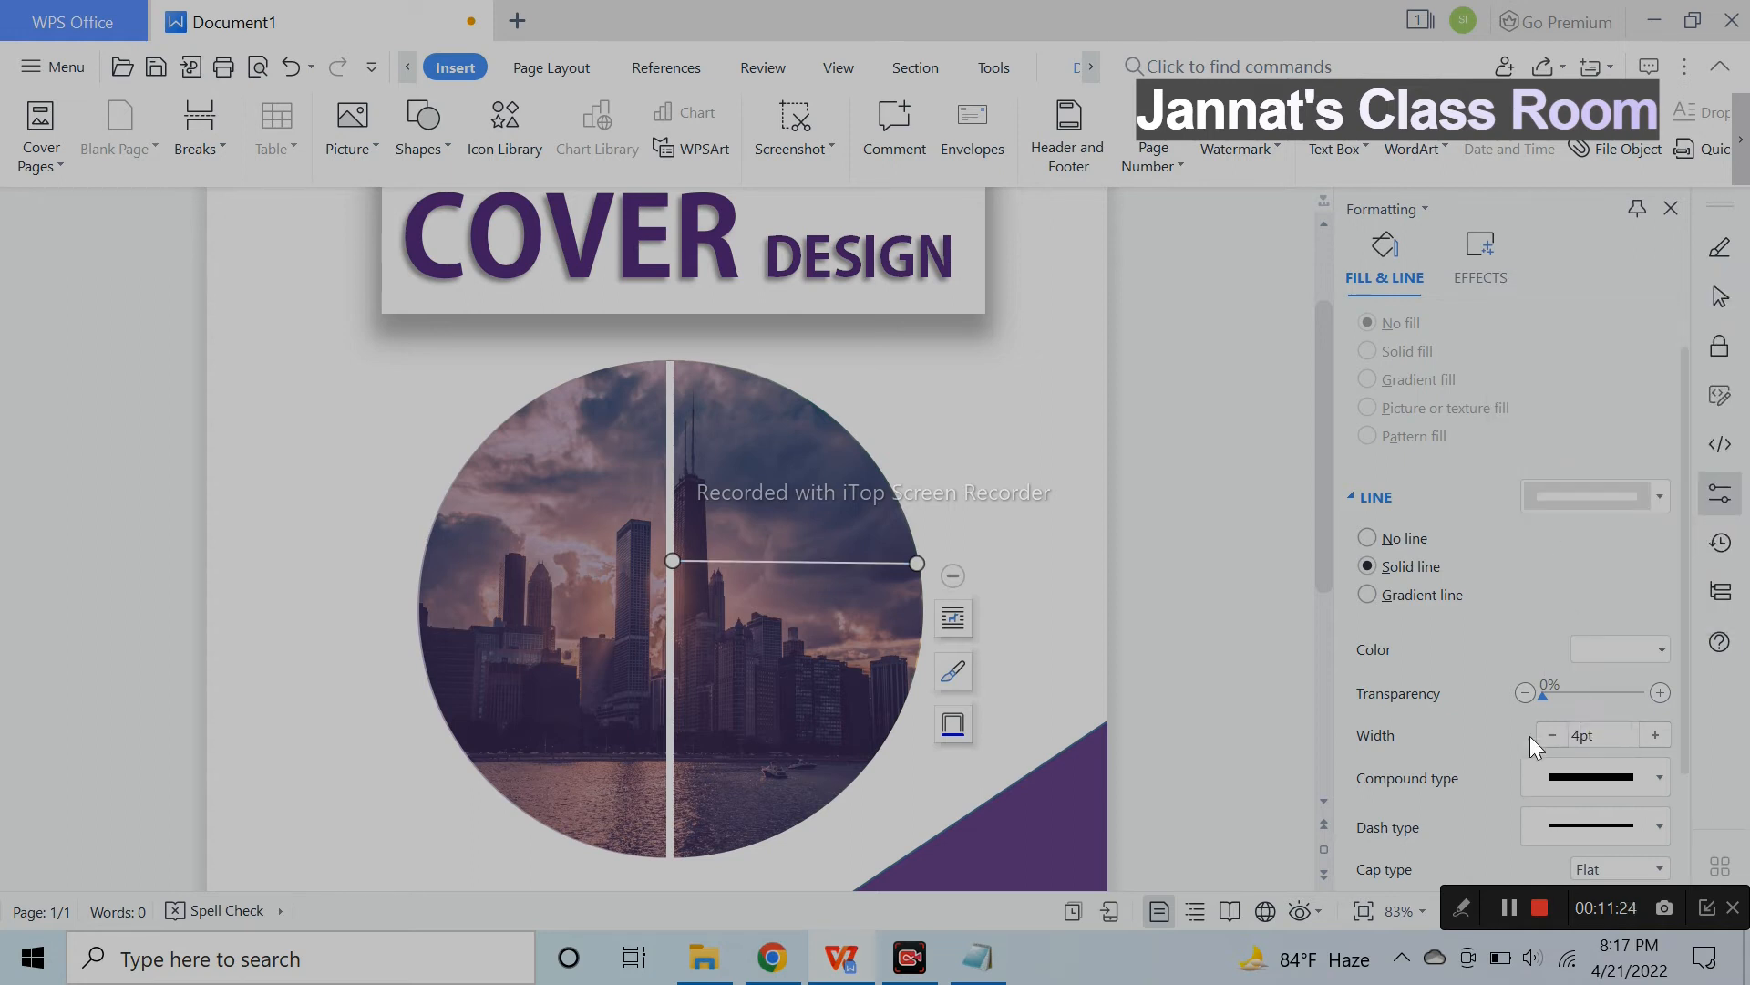
pyautogui.write('.75')
pyautogui.click(1179, 634)
# Raise the horizontal line's outer end slightly to meet the circle's edge and reduce the line width to 4.00 pt.
pyautogui.click(896, 574)
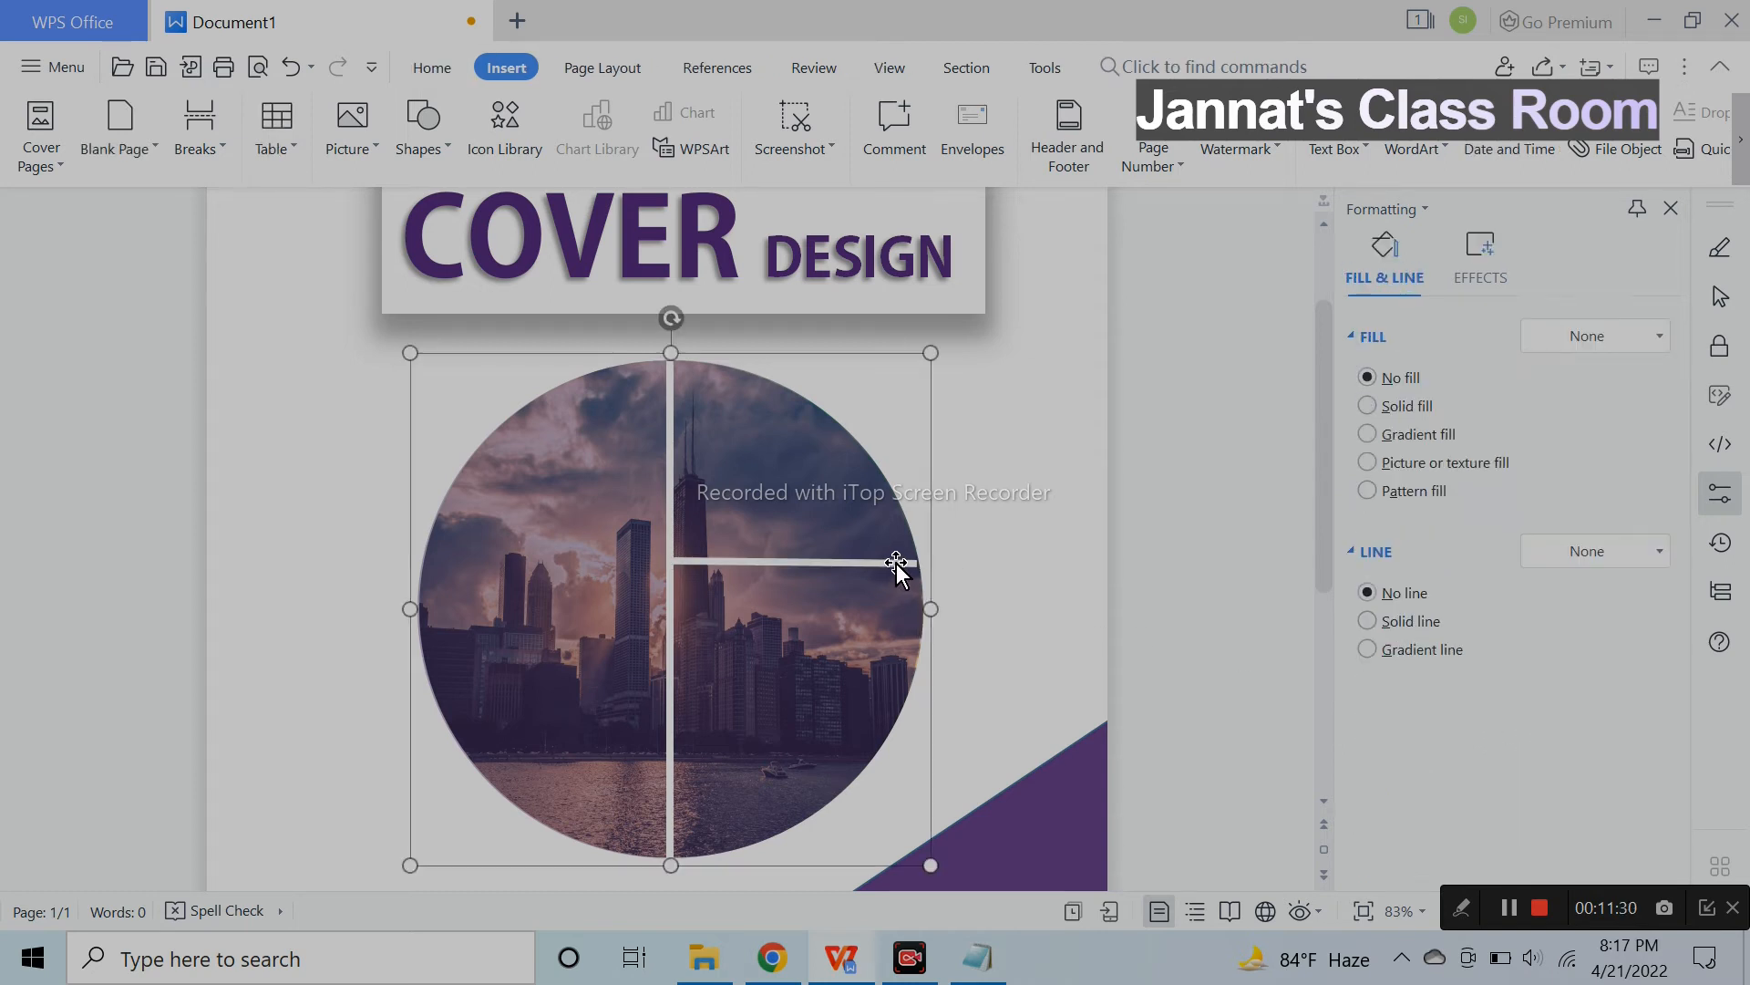
pyautogui.click(903, 562)
pyautogui.moveTo(914, 561); pyautogui.dragTo(919, 557)
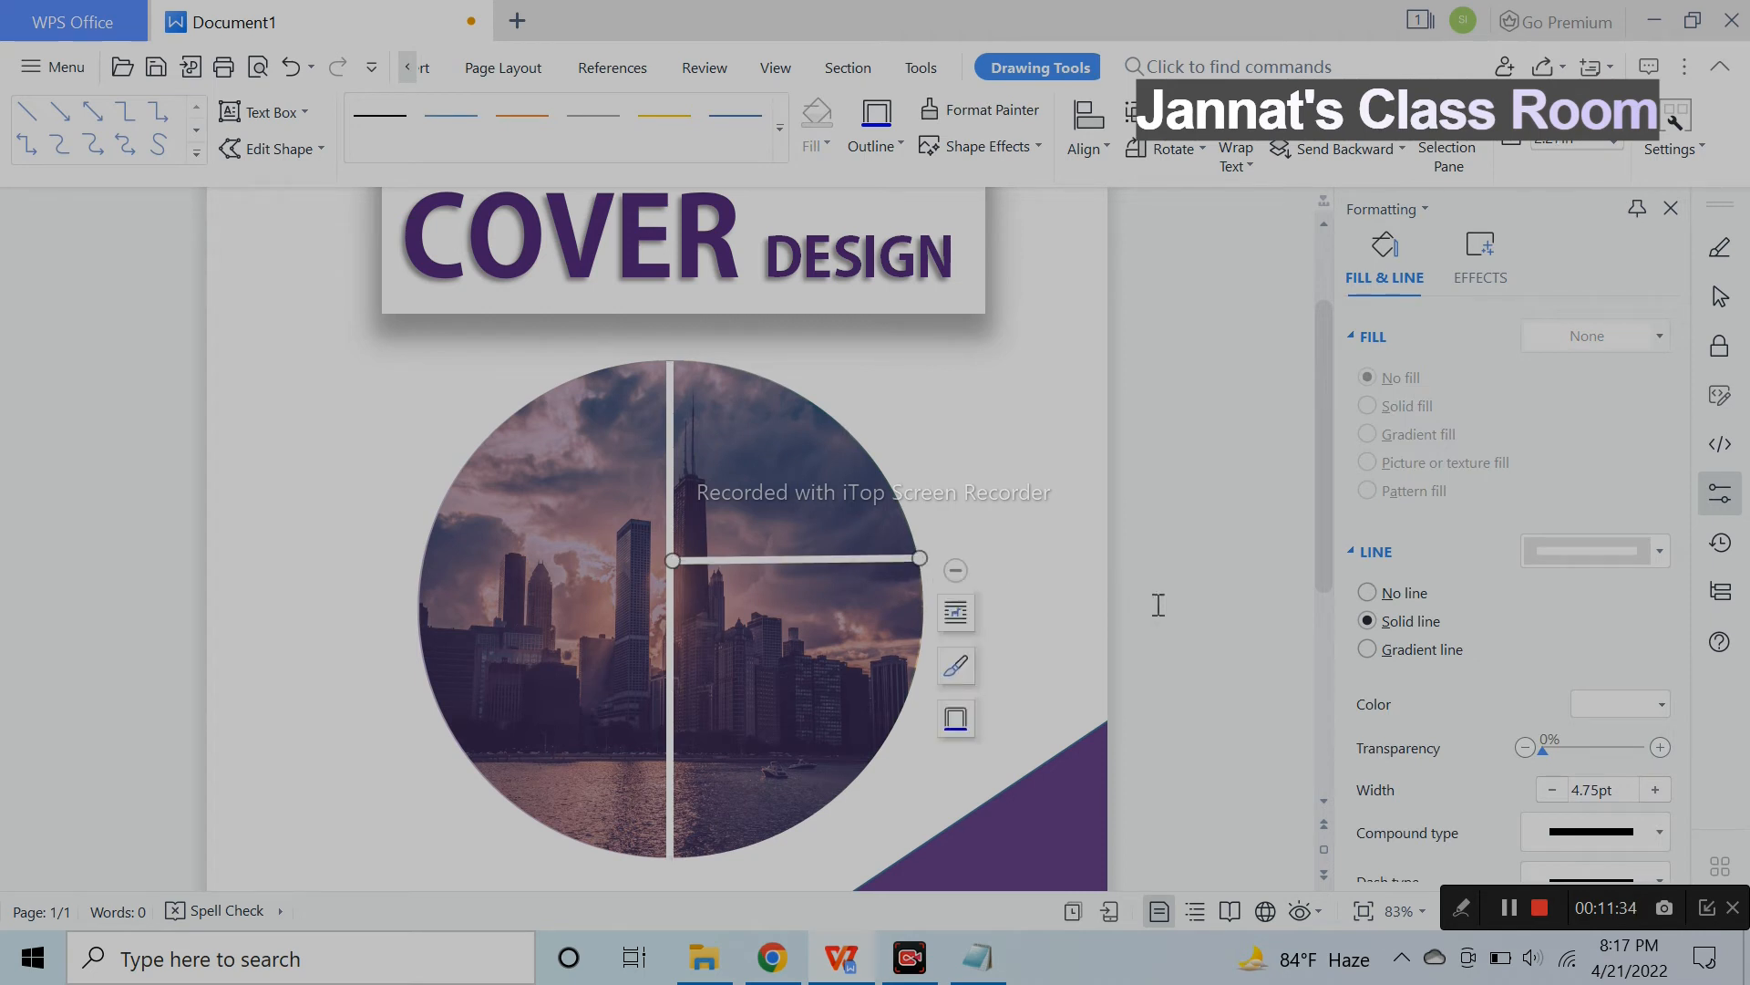
pyautogui.click(1551, 789)
pyautogui.click(1267, 682)
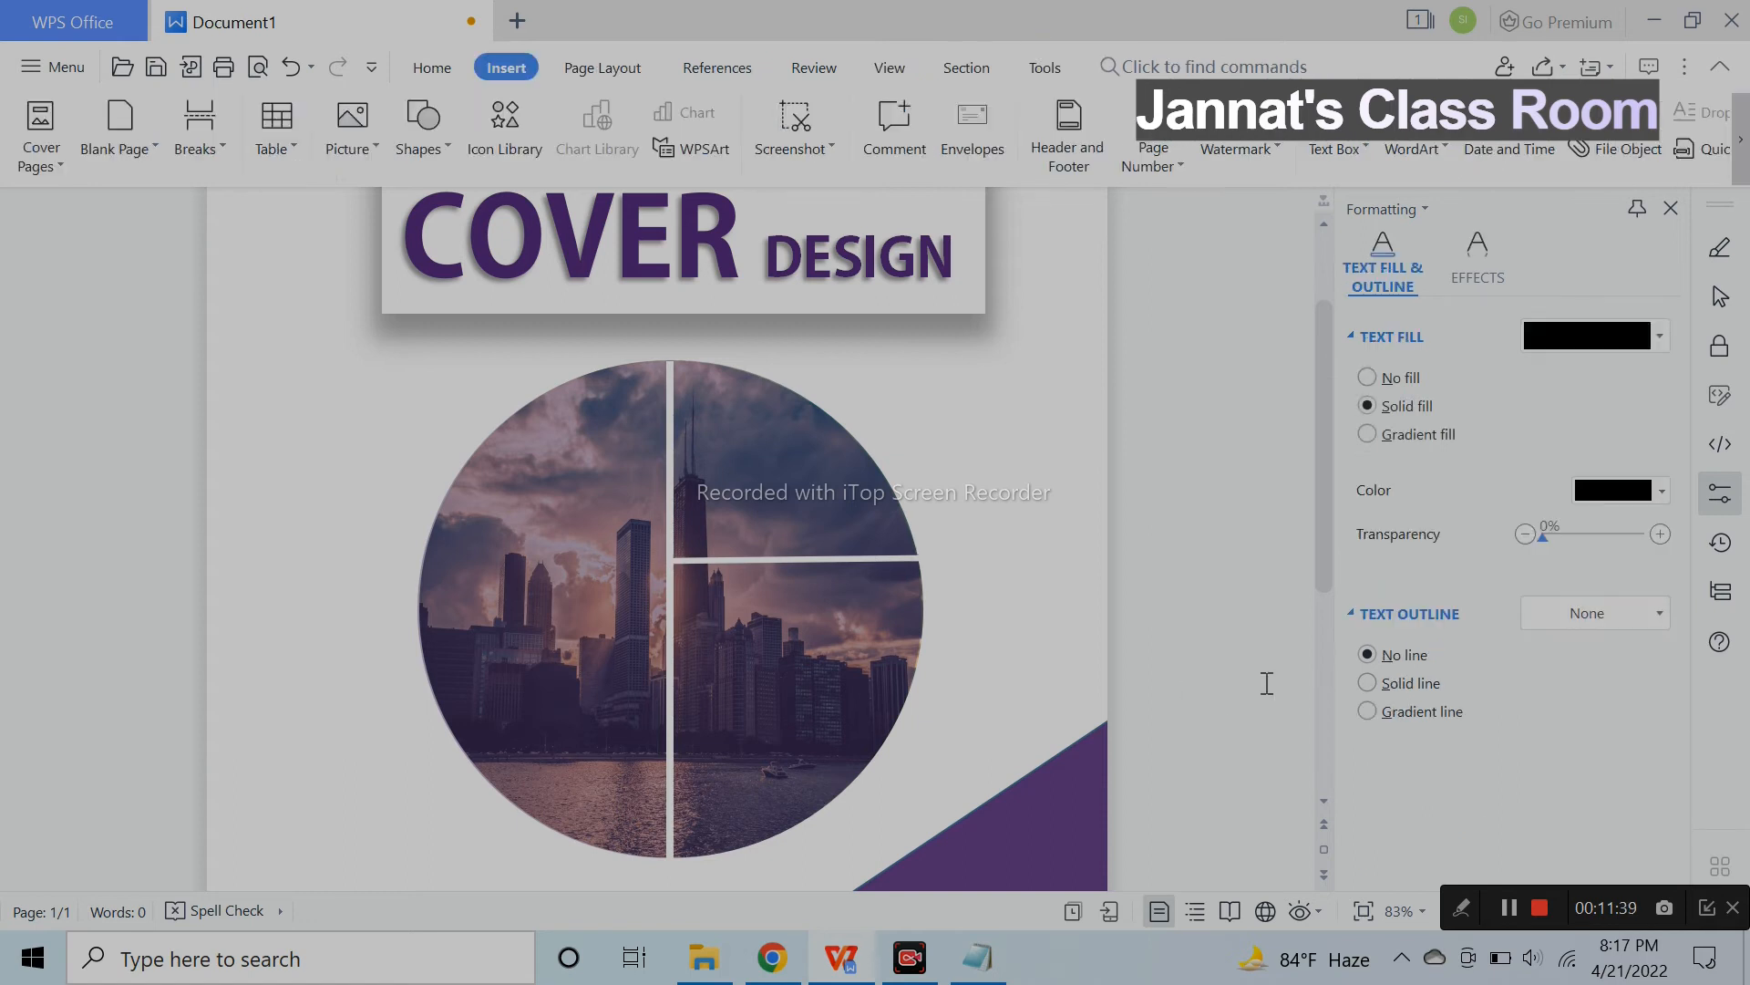
# Copy the horizontal line into the left half of the circle, lower than the original, spanning from the edge to the vertical divider.
pyautogui.click(775, 558)
pyautogui.moveTo(775, 558)
pyautogui.mouseDown()
pyautogui.moveTo(589, 700)
pyautogui.moveTo(529, 664)
pyautogui.mouseUp()
pyautogui.scroll(-3, 962, 637)
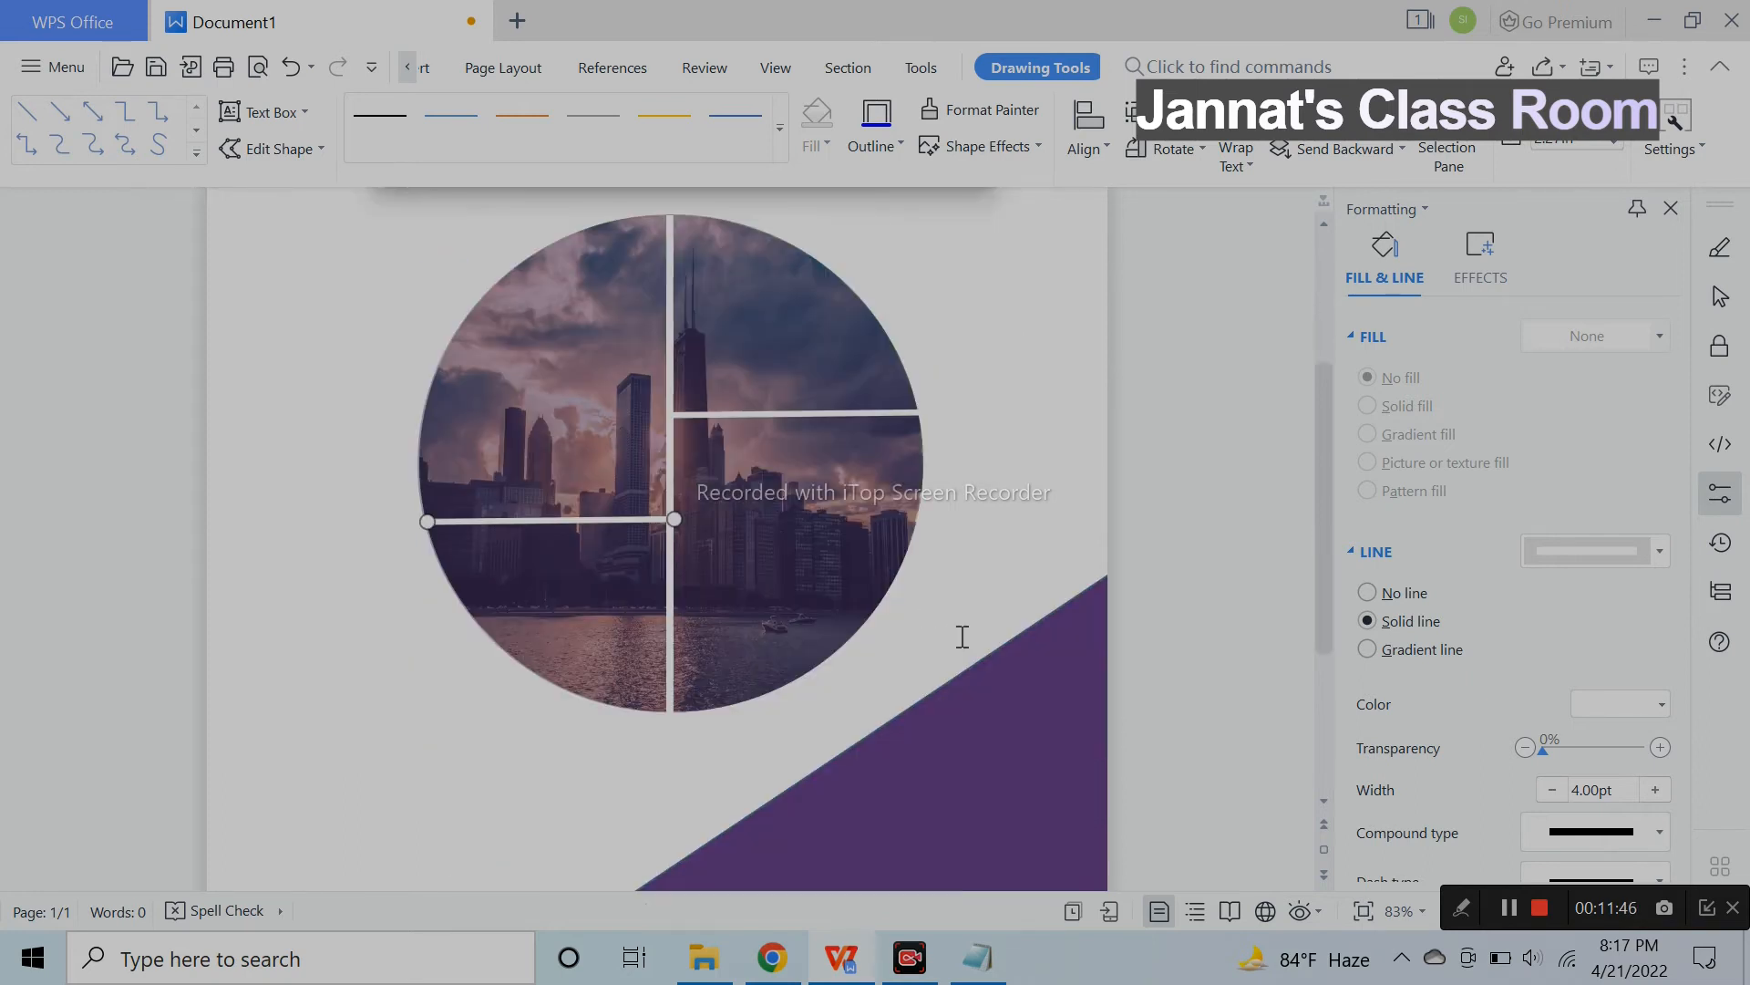
pyautogui.click(1142, 515)
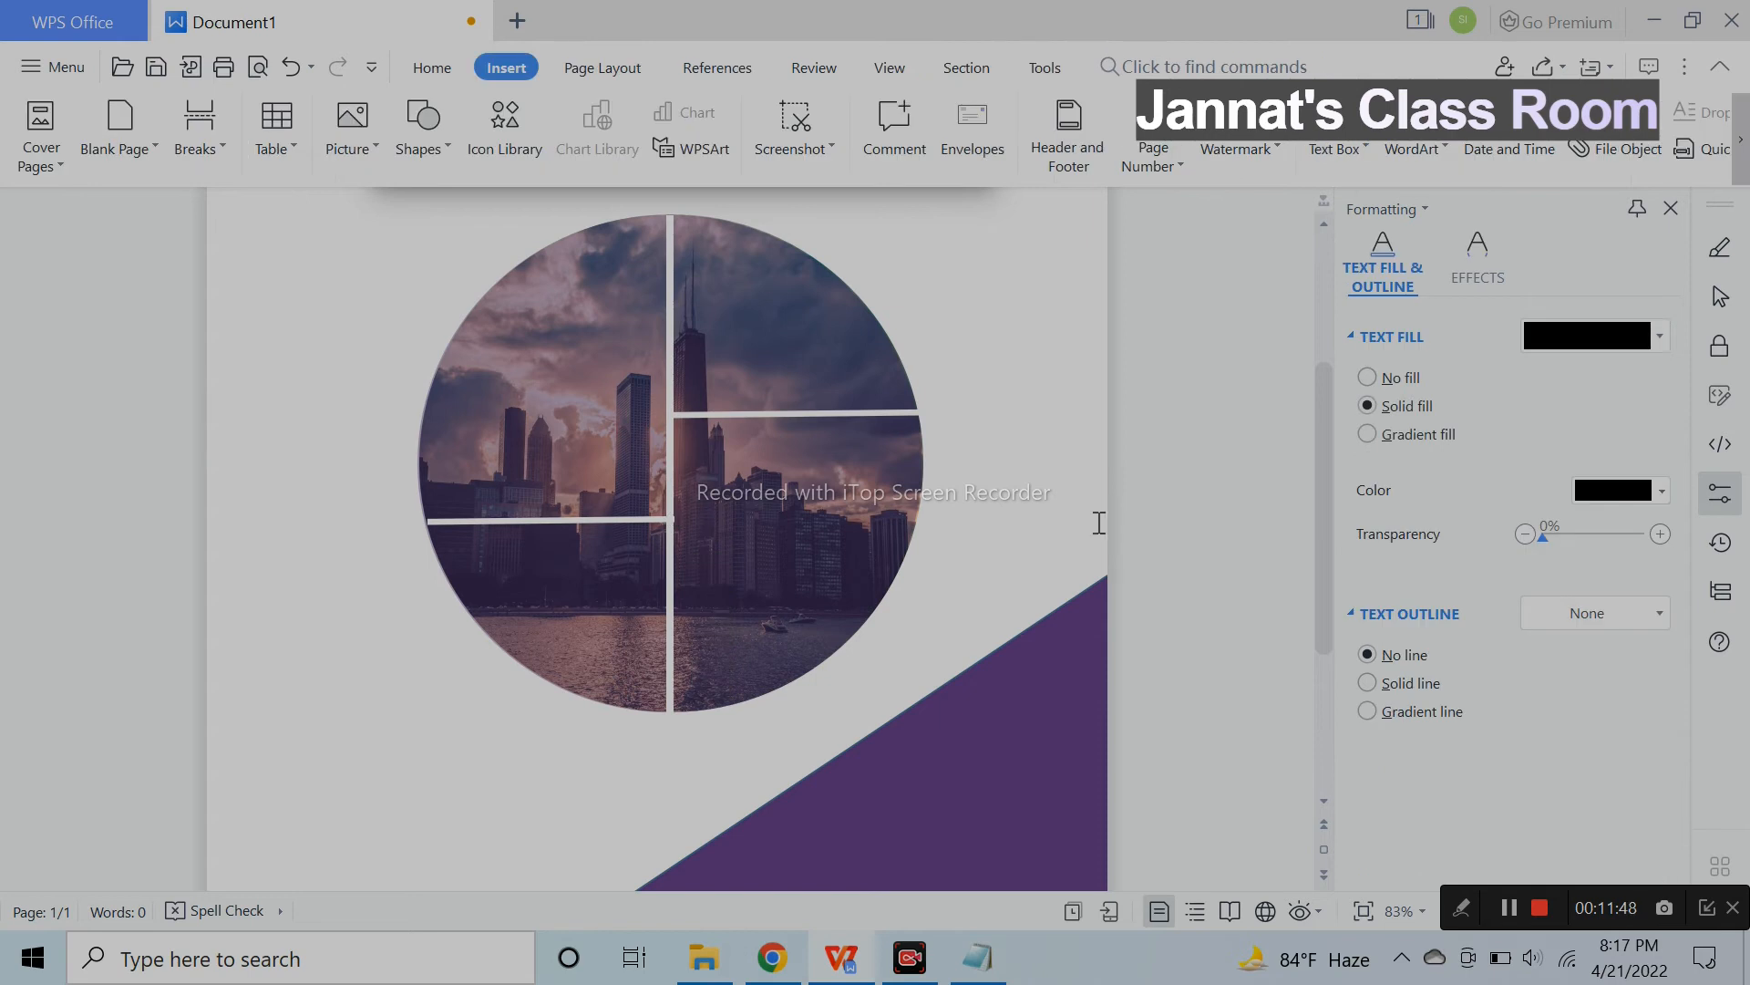
pyautogui.click(761, 419)
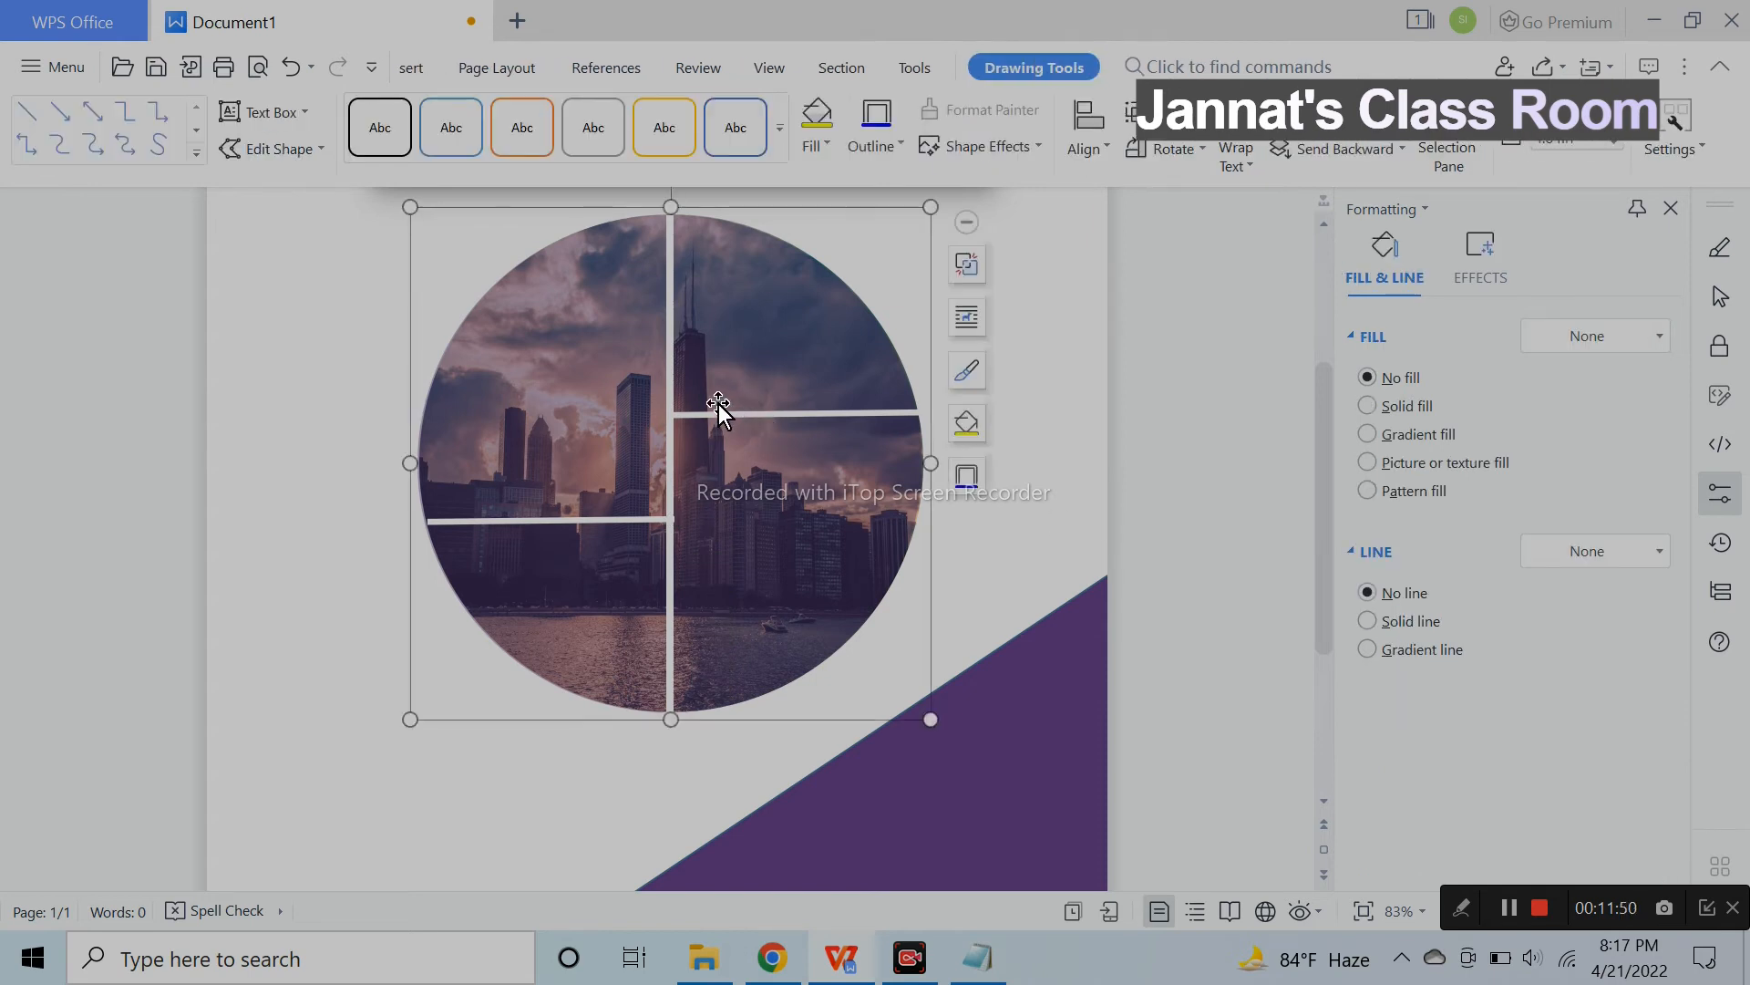
pyautogui.click(730, 414)
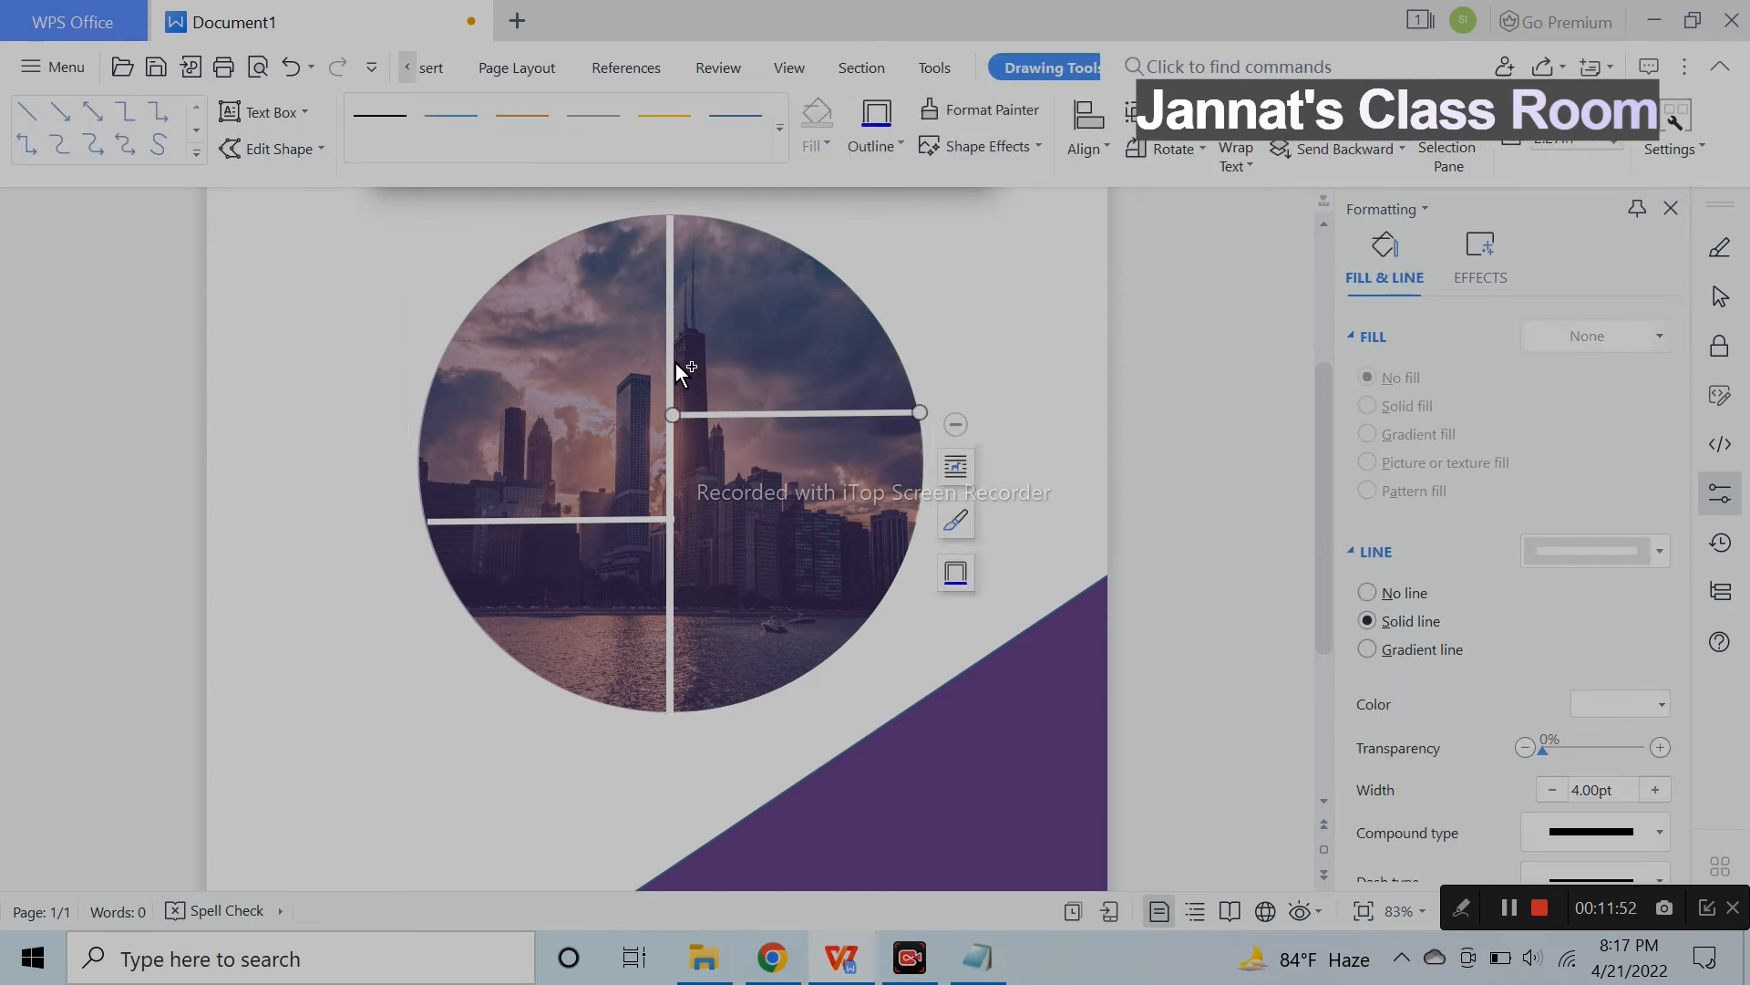
pyautogui.click(670, 479)
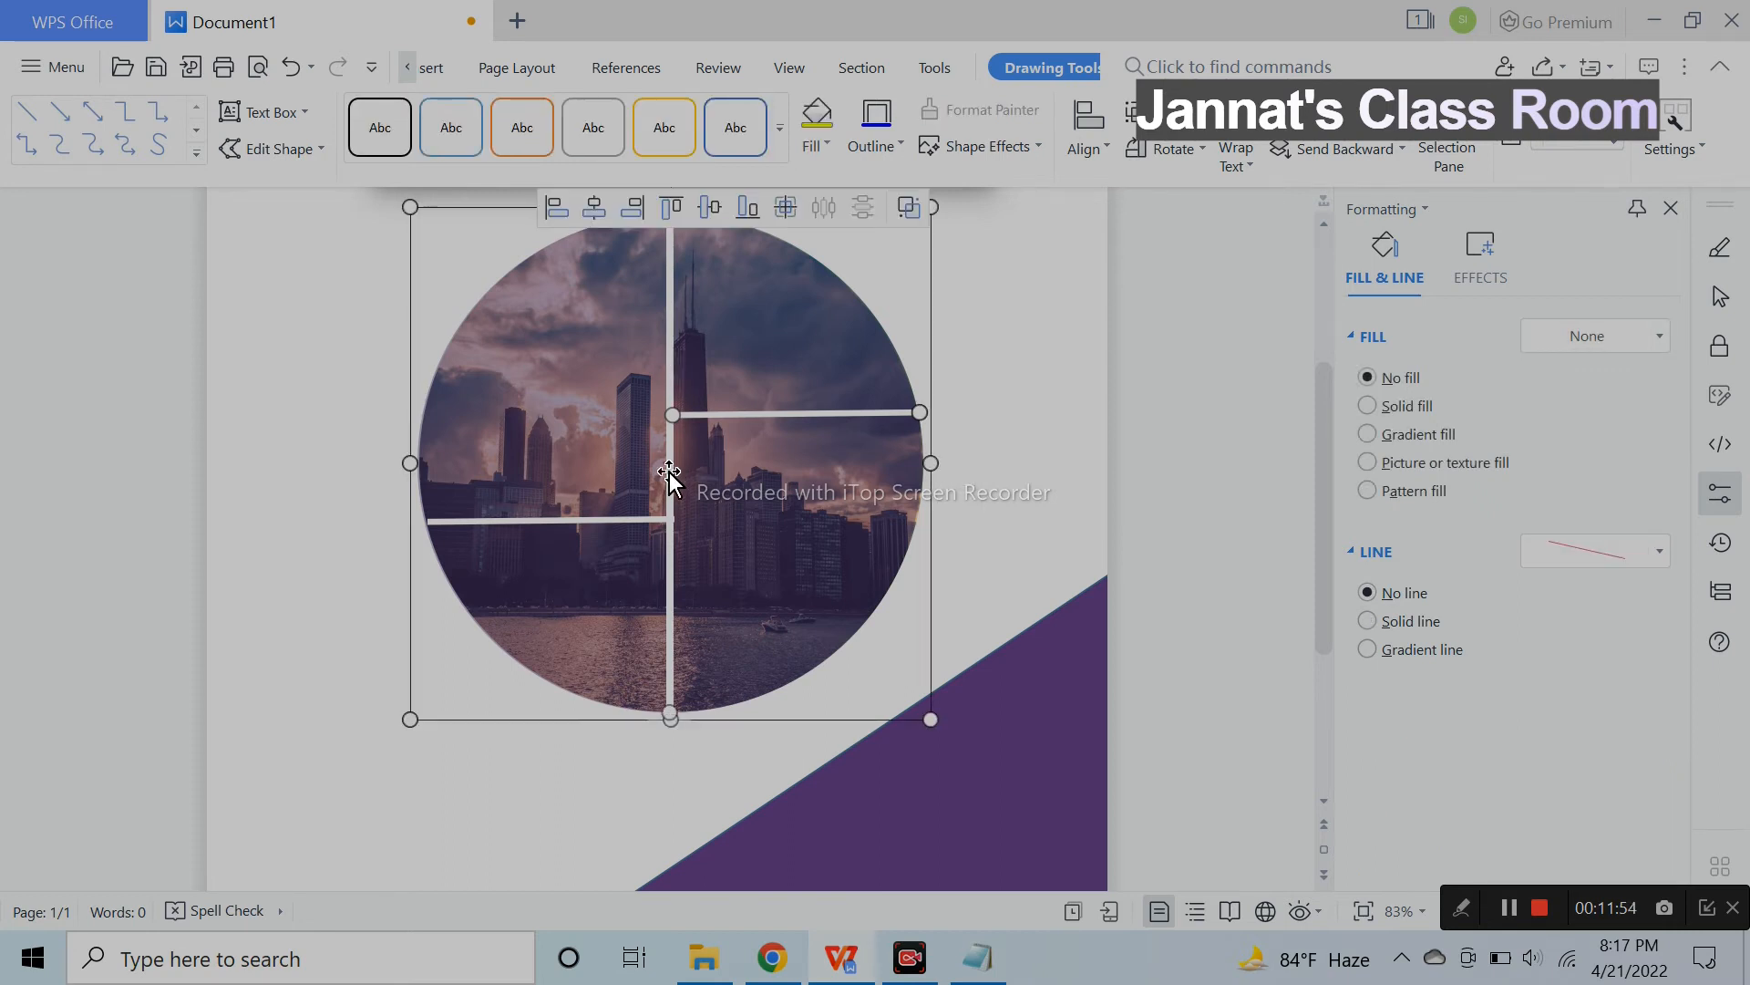
pyautogui.click(588, 517)
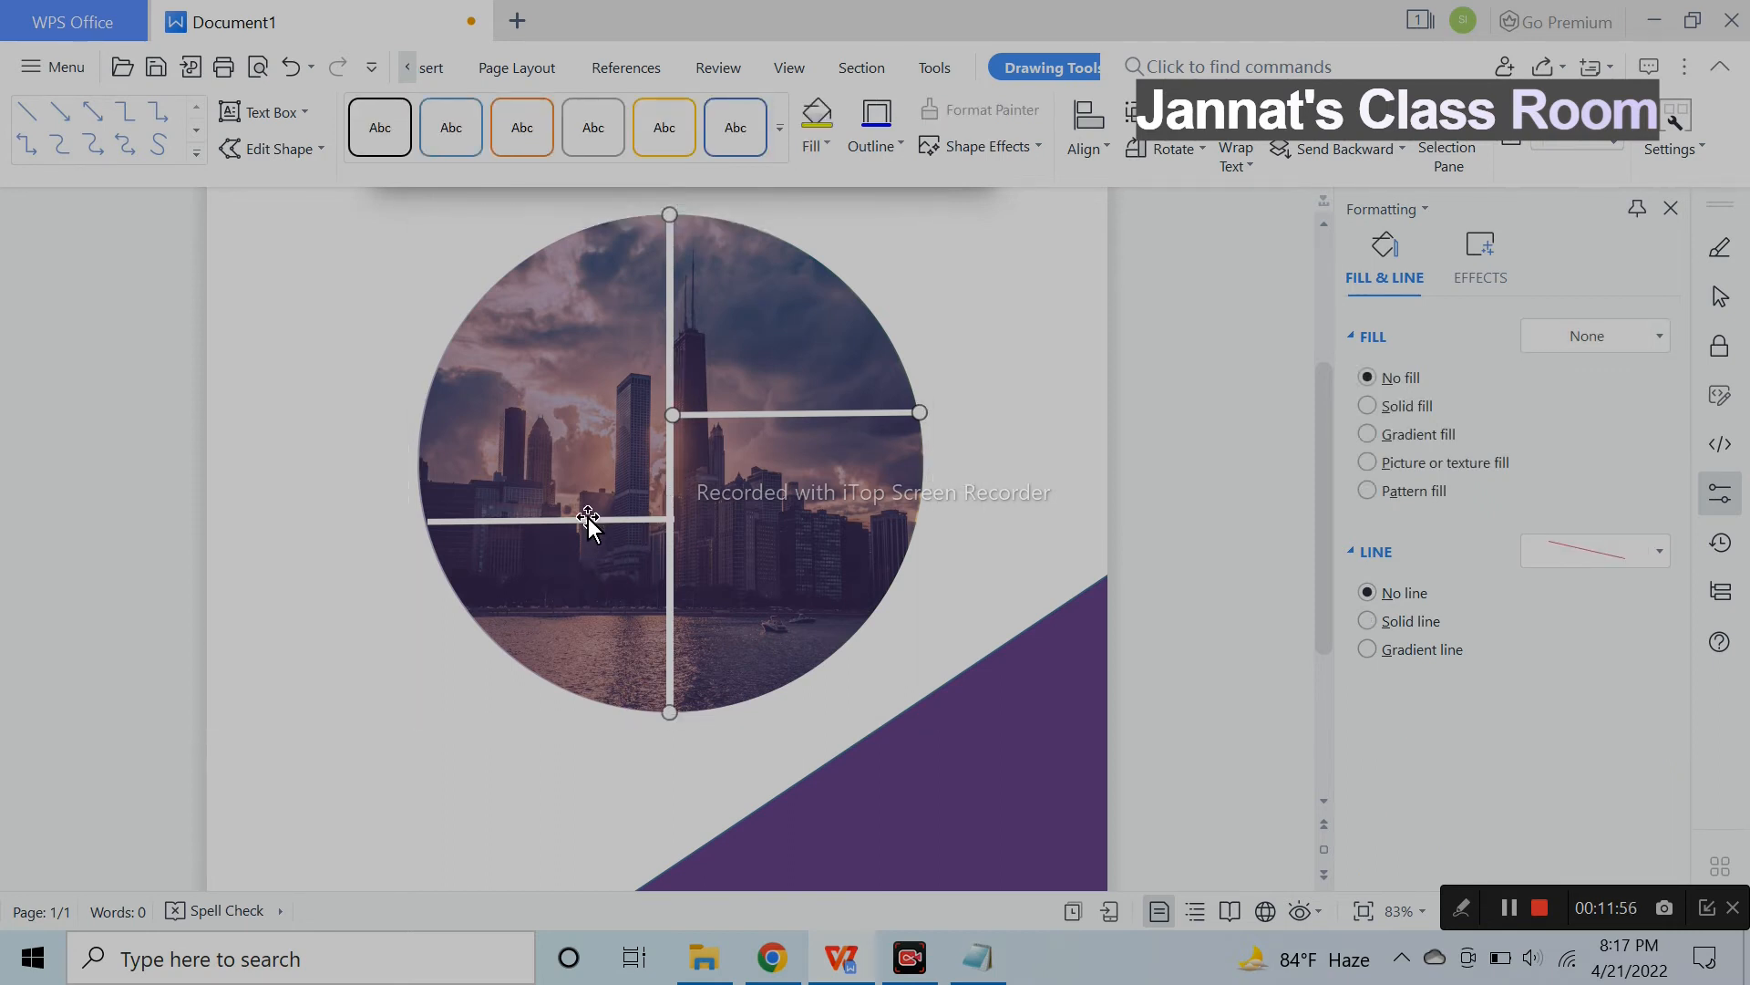
# Select the three white divider lines together with the circular picture and group them.
pyautogui.click(597, 521)
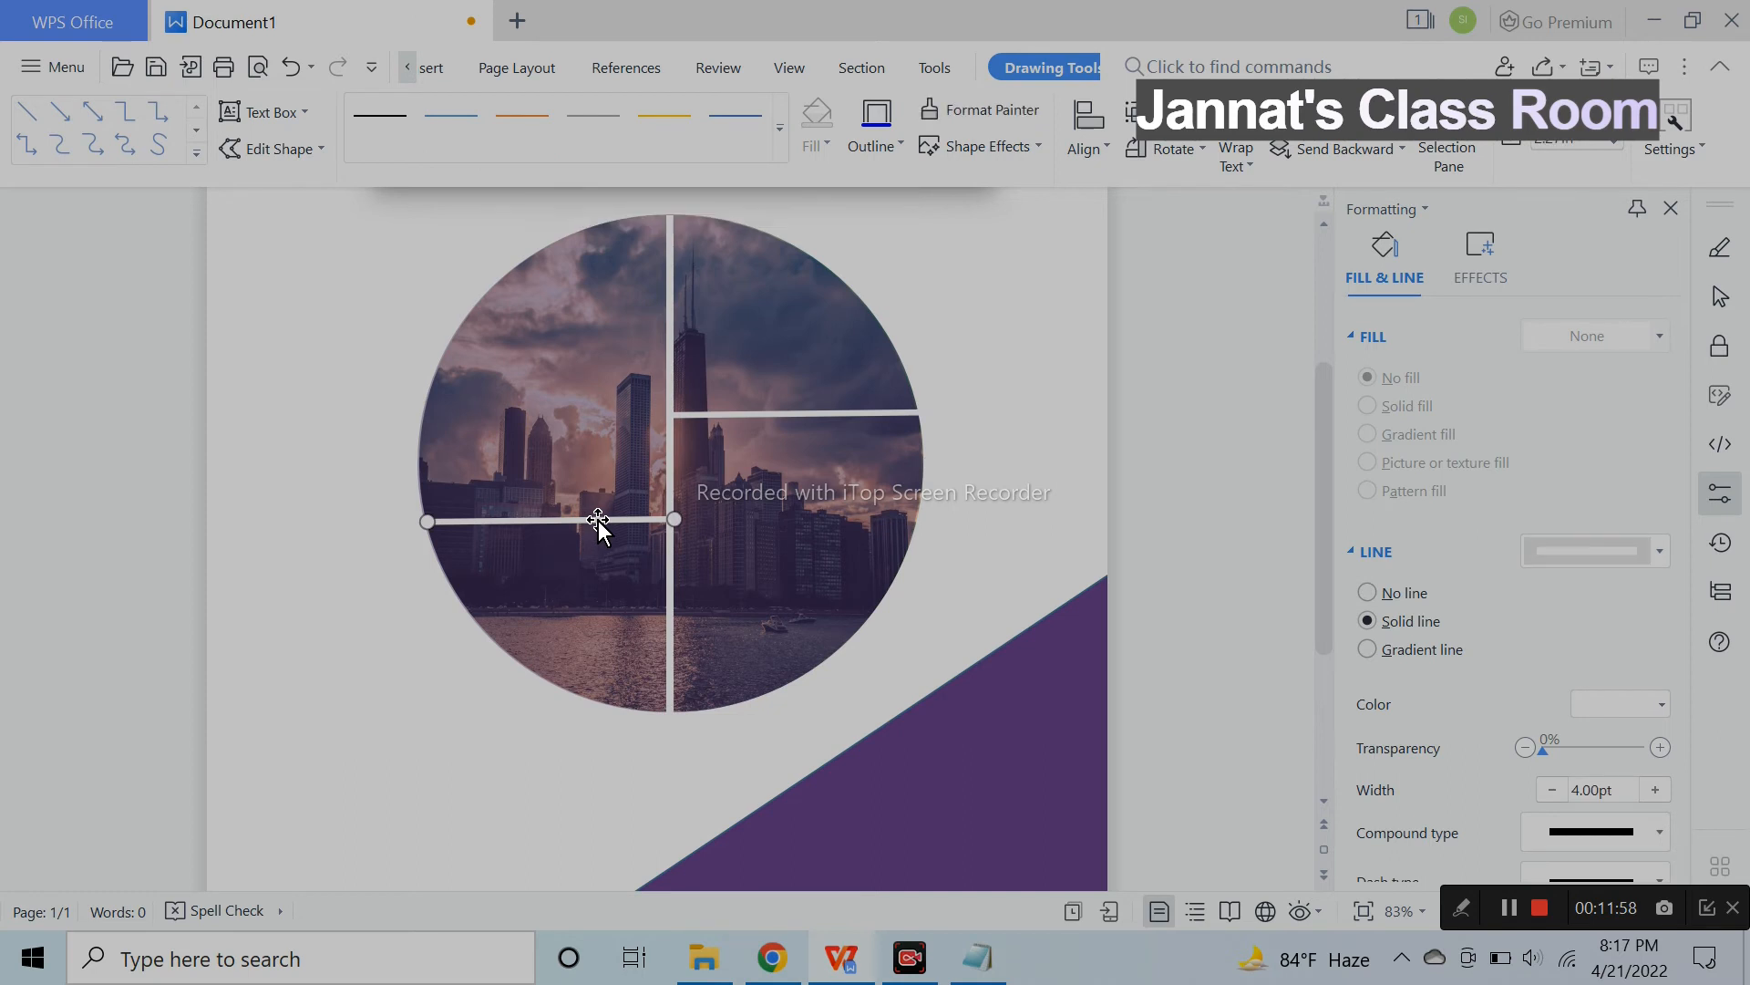
pyautogui.keyDown('shift'); pyautogui.click(671, 461); pyautogui.keyUp('shift')
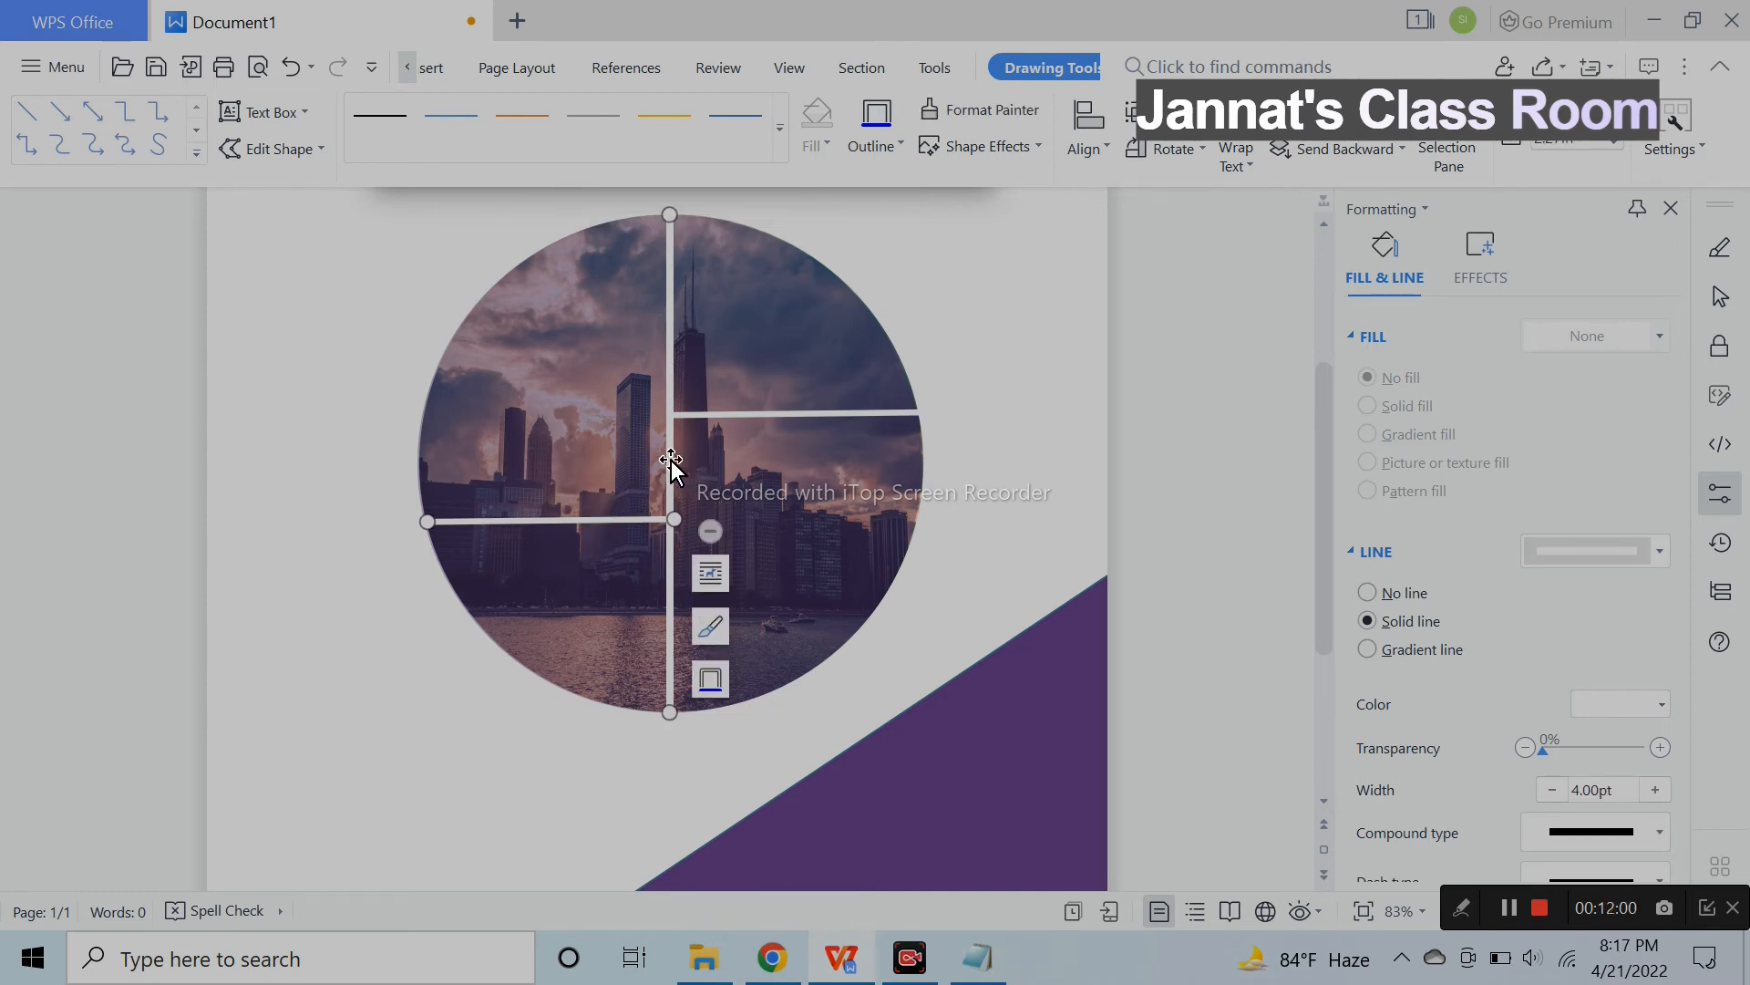
pyautogui.keyDown('shift'); pyautogui.click(728, 417); pyautogui.keyUp('shift')
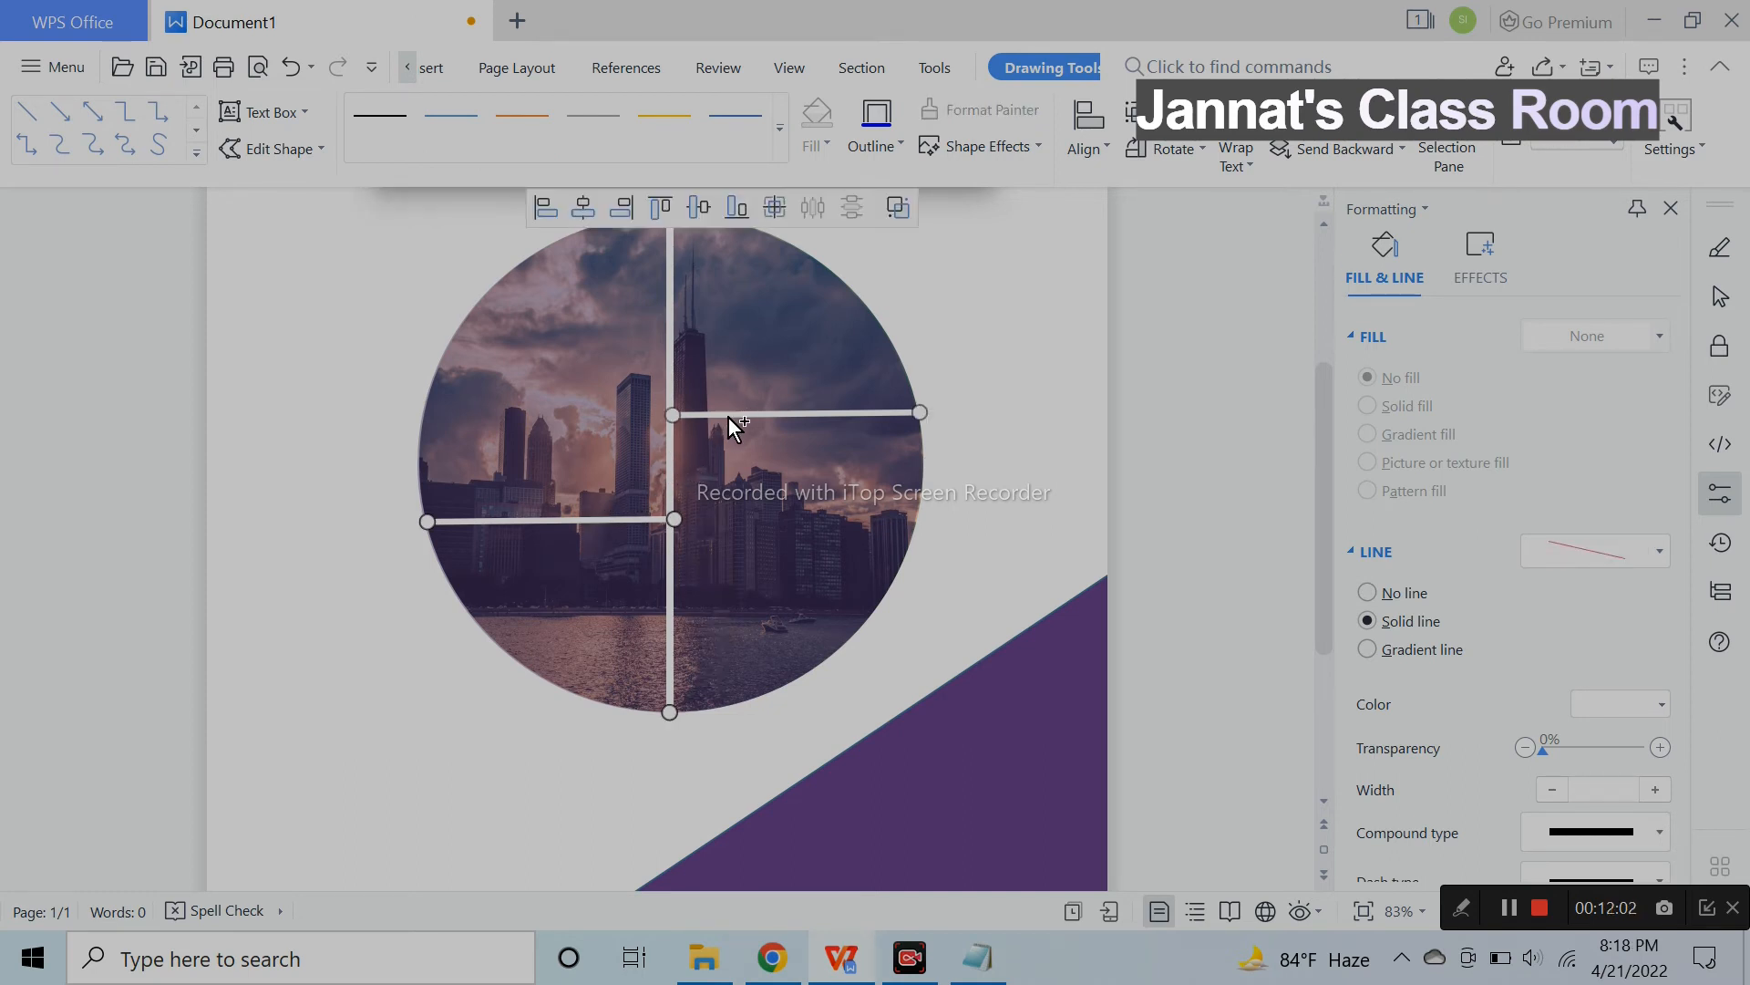
pyautogui.keyDown('shift'); pyautogui.click(778, 370); pyautogui.keyUp('shift')
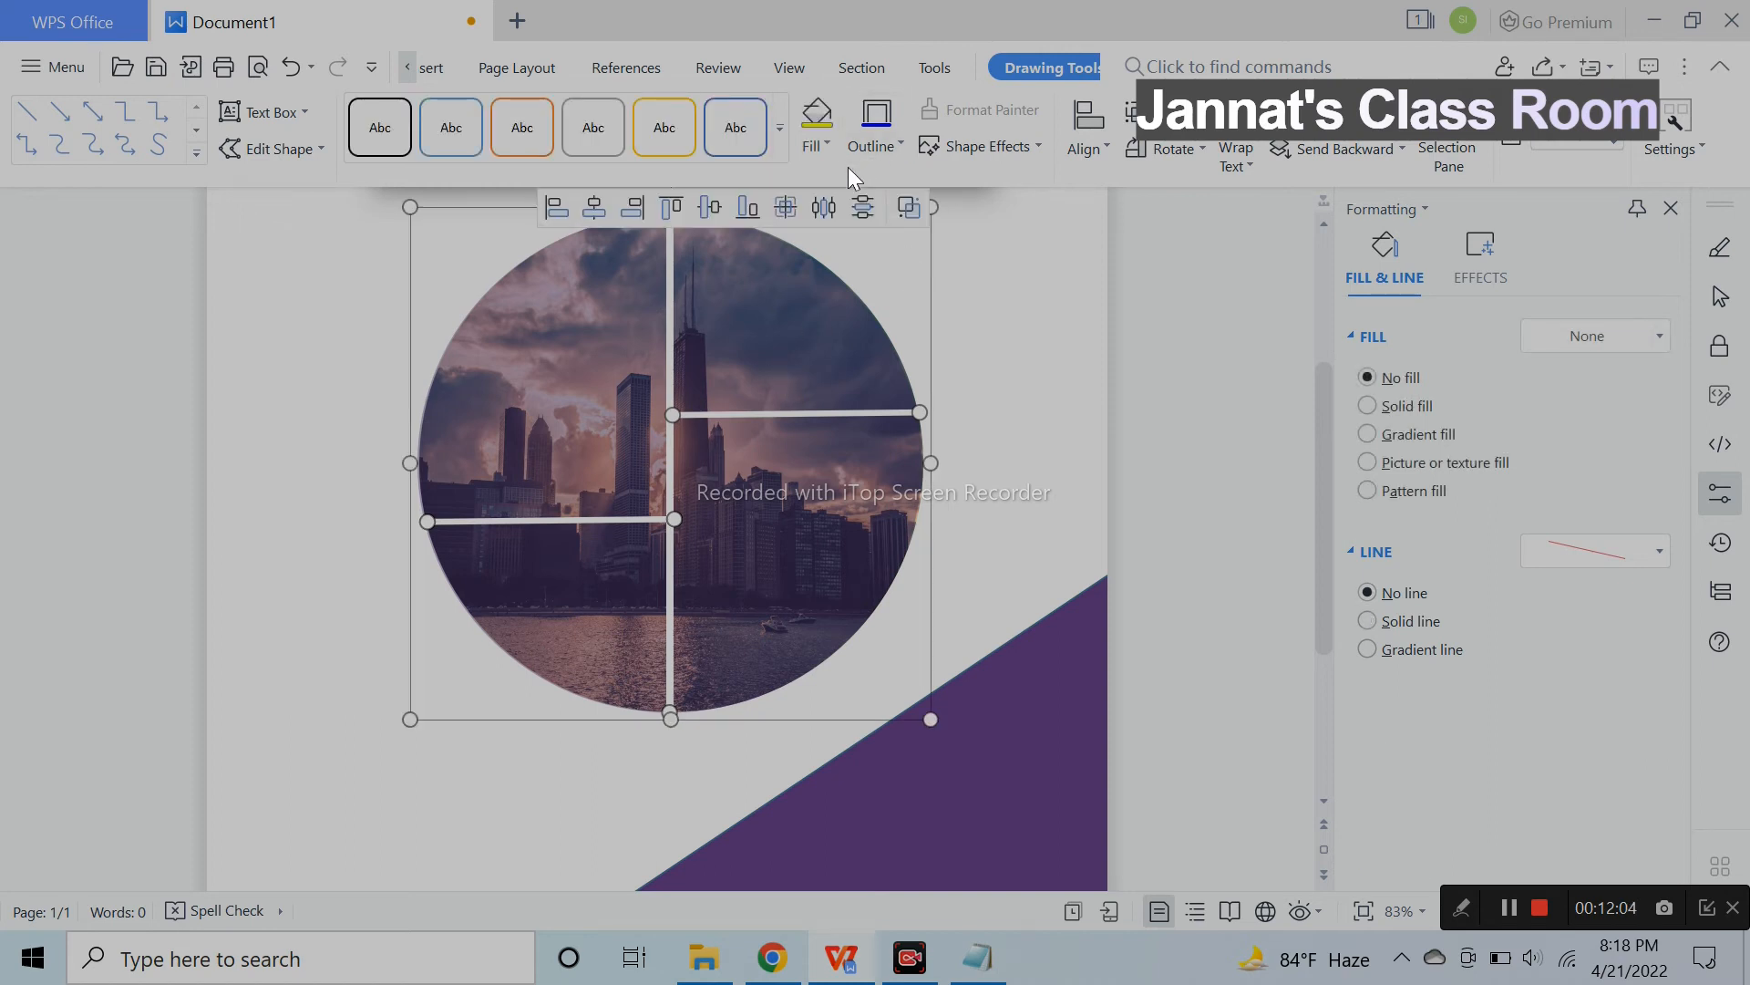
pyautogui.click(908, 206)
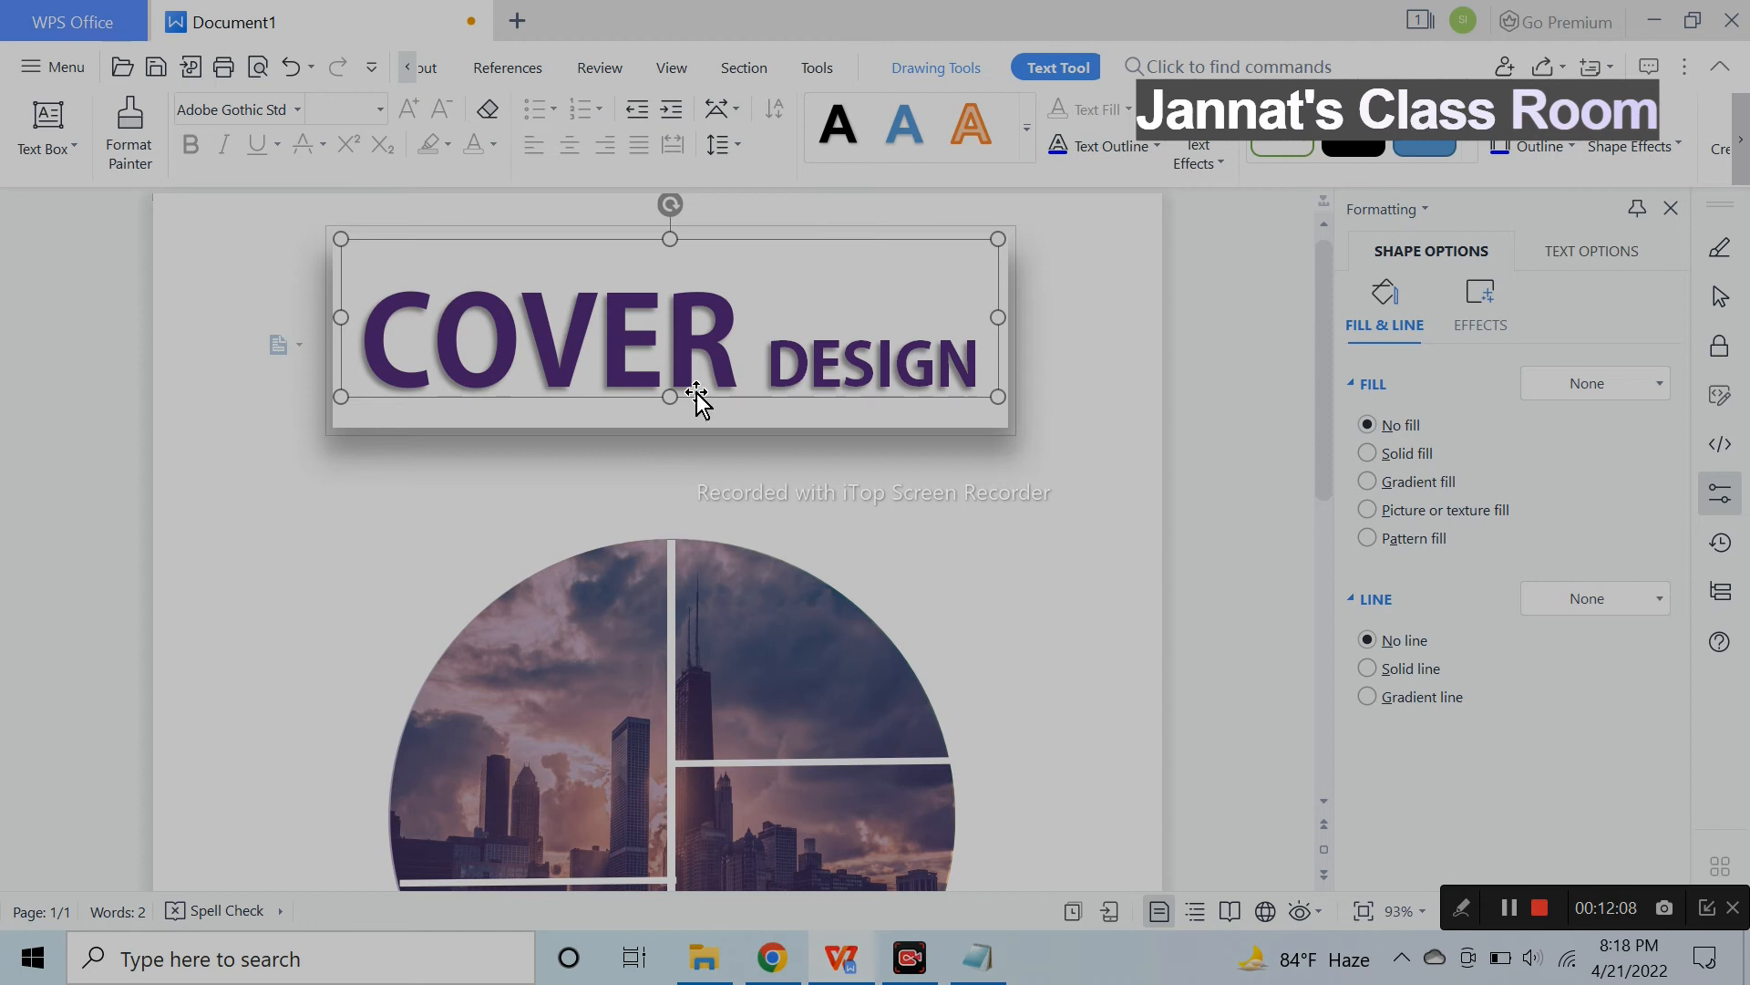
# Nudge the COVER DESIGN title text slightly down within its white box.
pyautogui.press('Down')
pyautogui.press('Down')
pyautogui.press('Down')
pyautogui.press('Down')
pyautogui.press('Down')
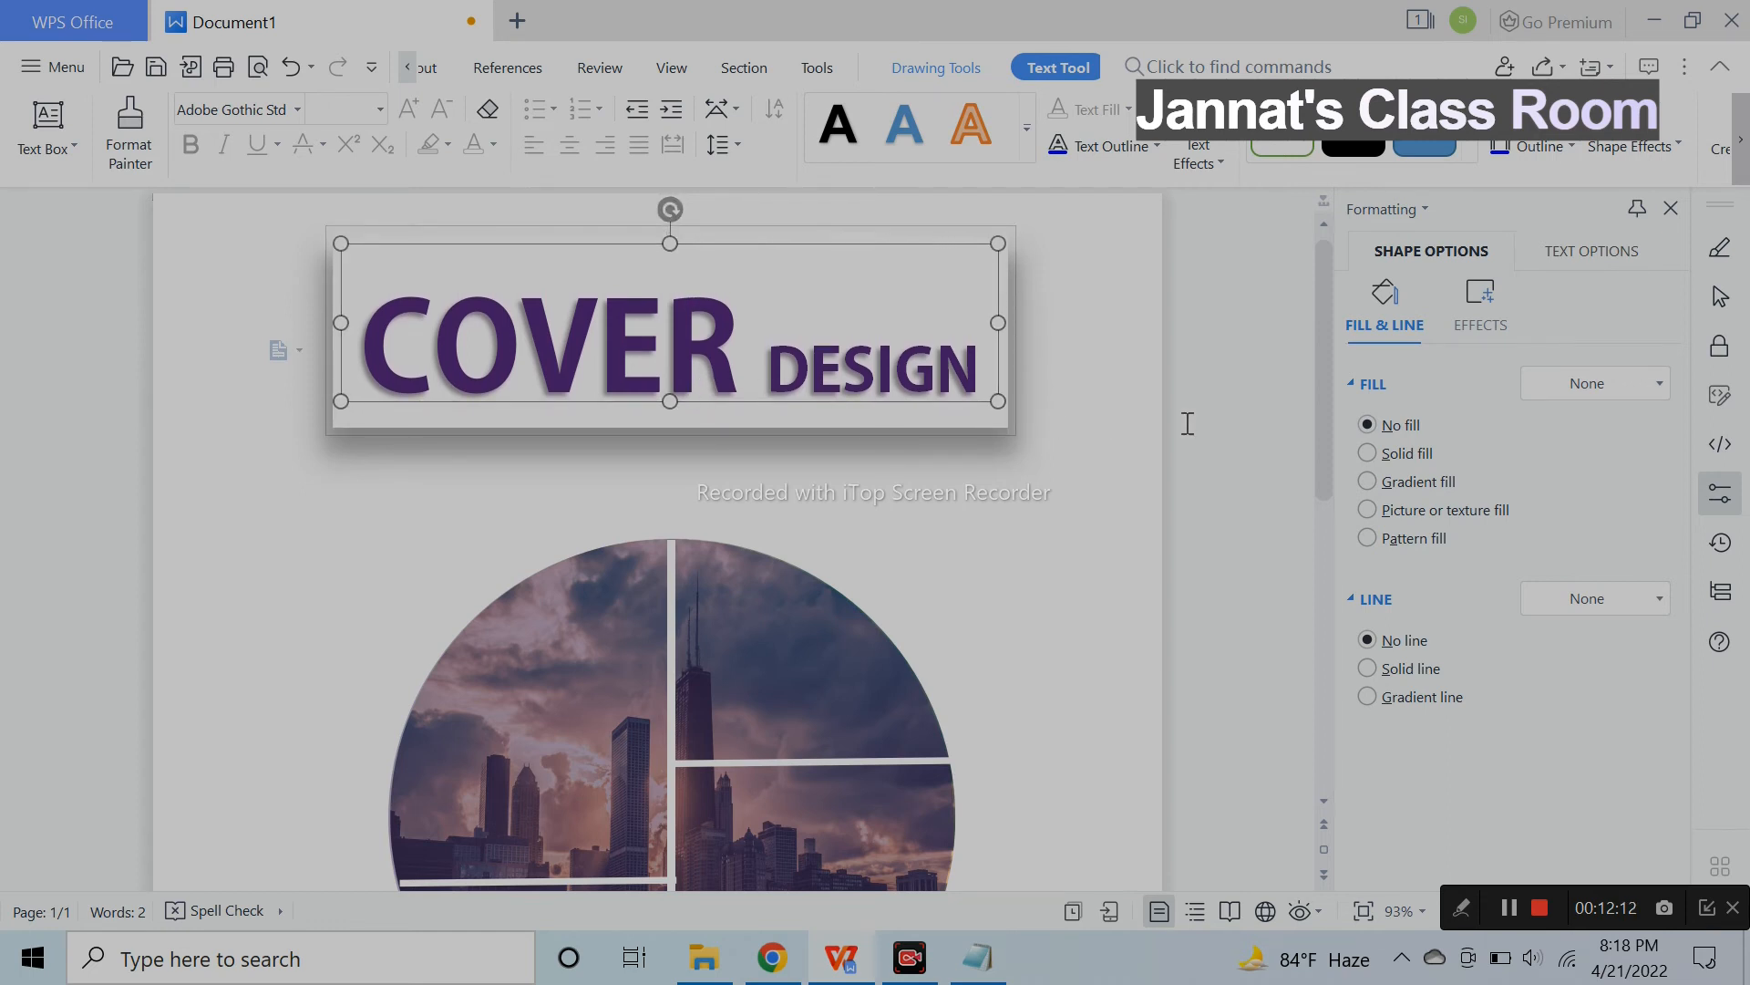
pyautogui.click(1242, 415)
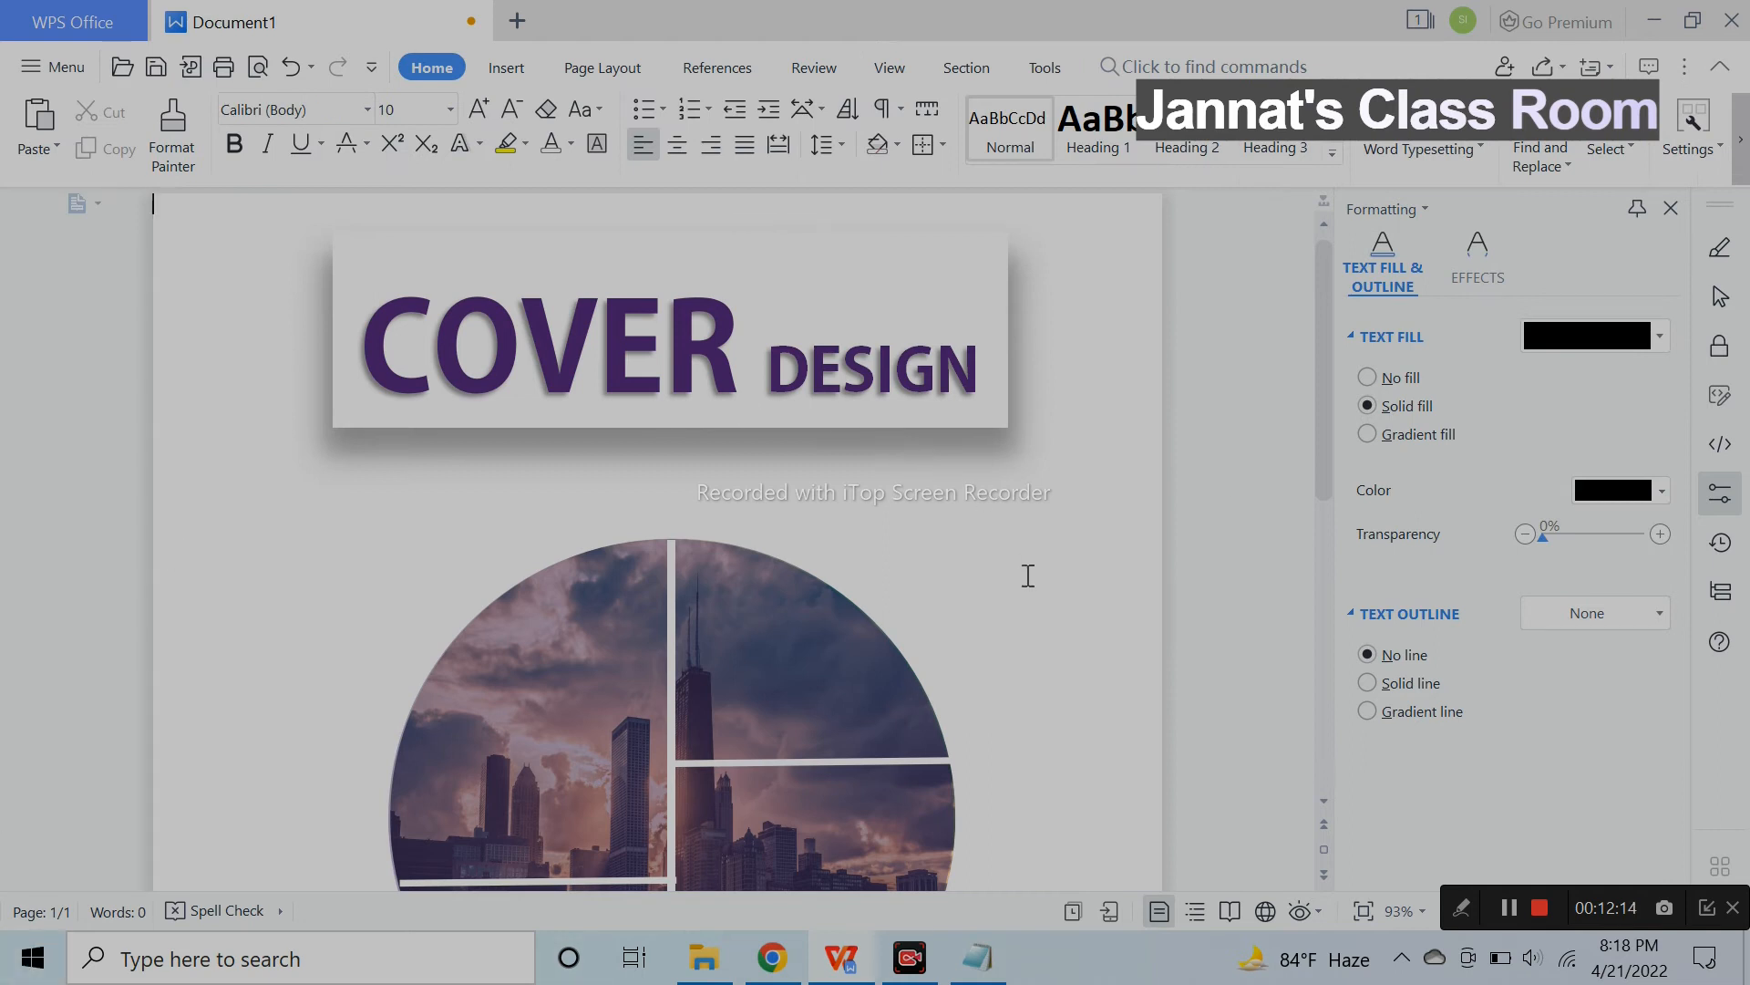
# Draw a D-shaped flowchart delay shape and position it over the lower-right section of the circular picture.
pyautogui.scroll(-1, 1029, 584)
pyautogui.scroll(-3, 1030, 584)
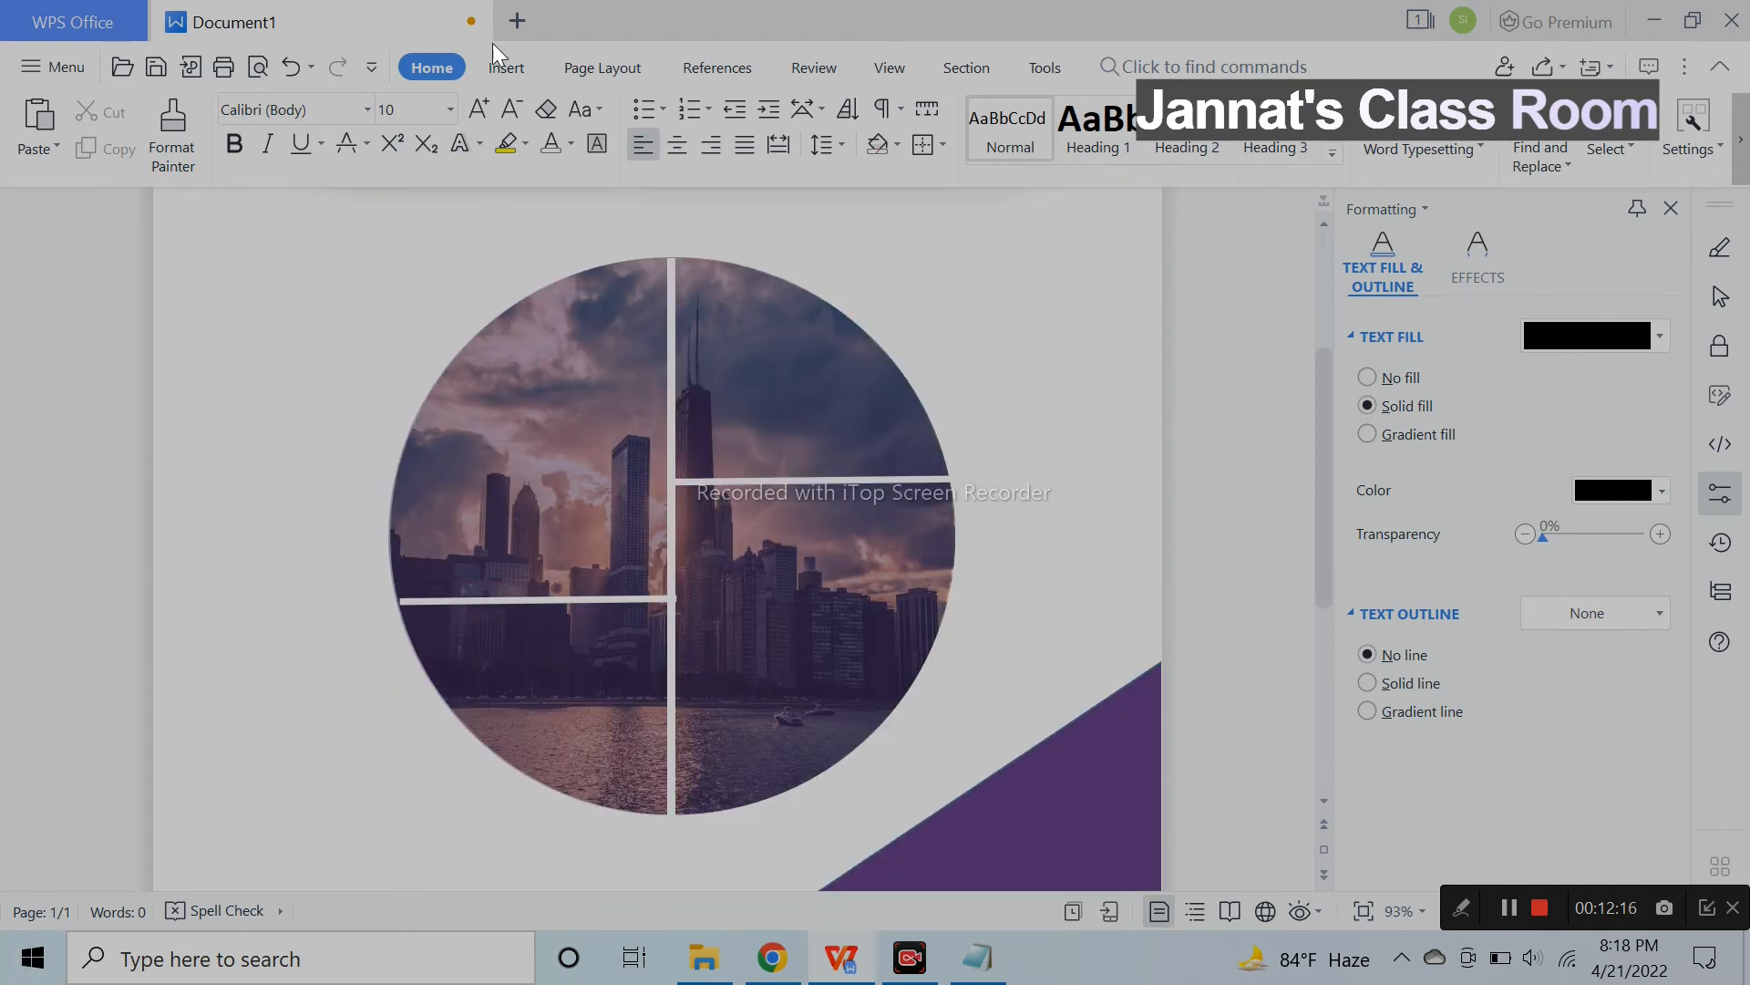
pyautogui.click(514, 67)
pyautogui.click(426, 139)
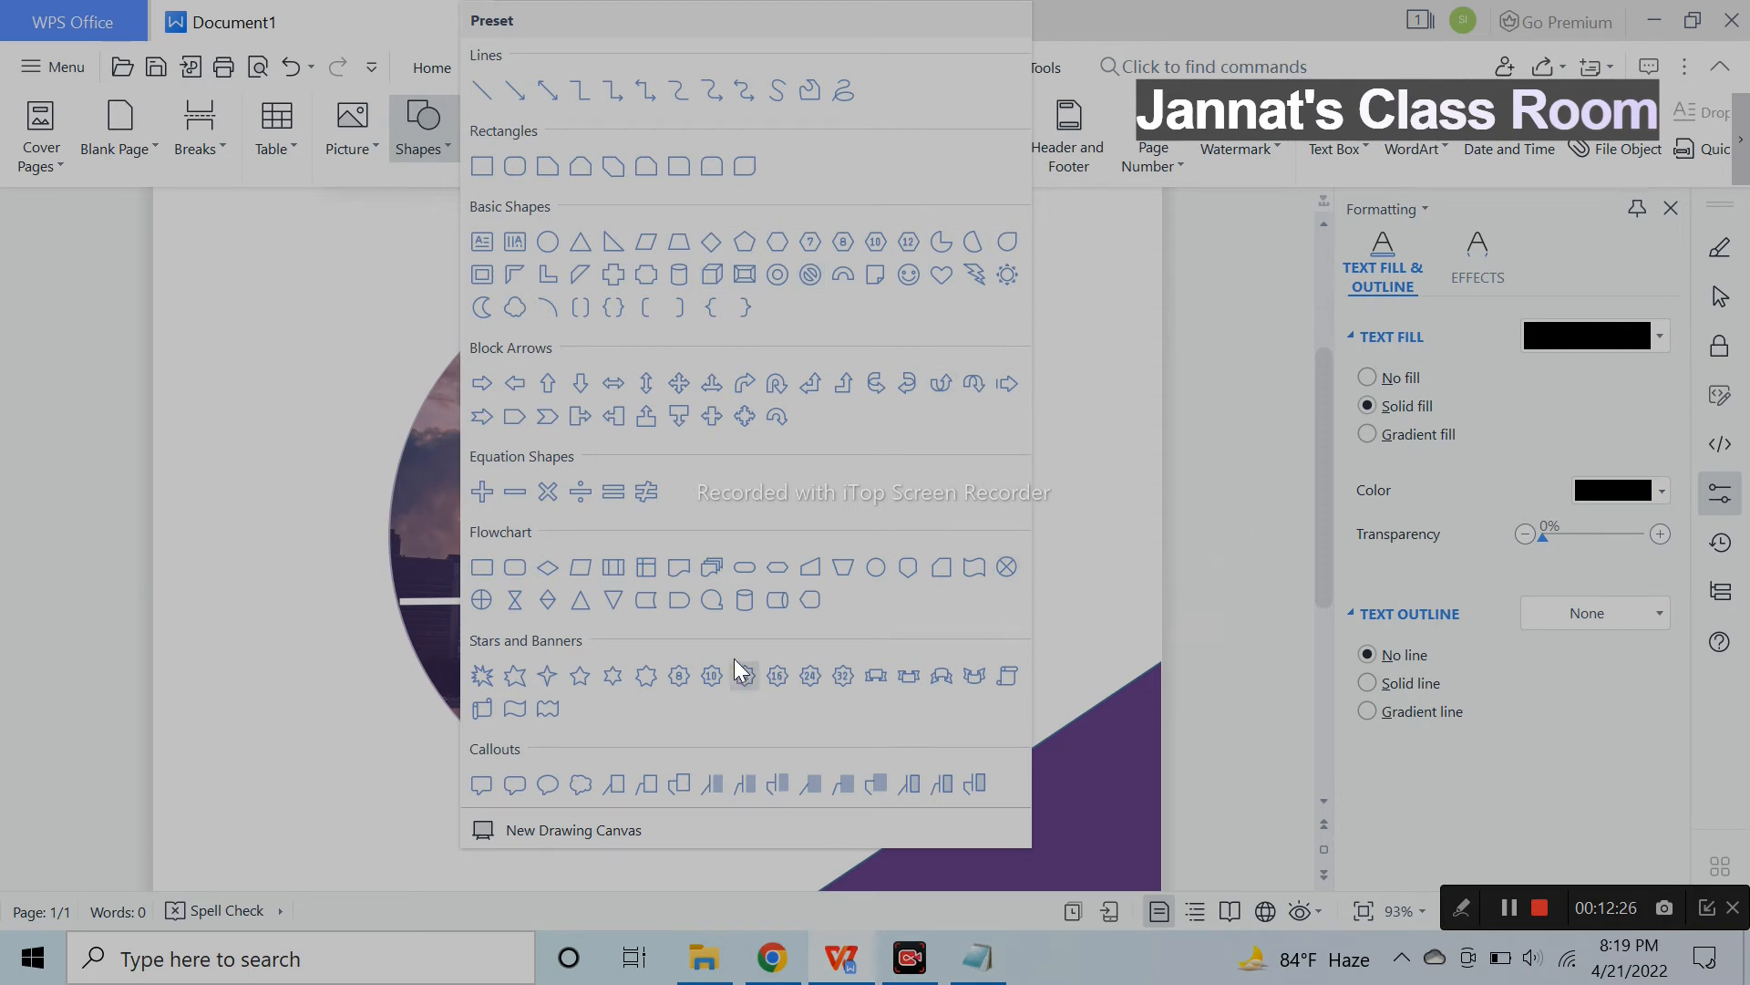
pyautogui.click(676, 609)
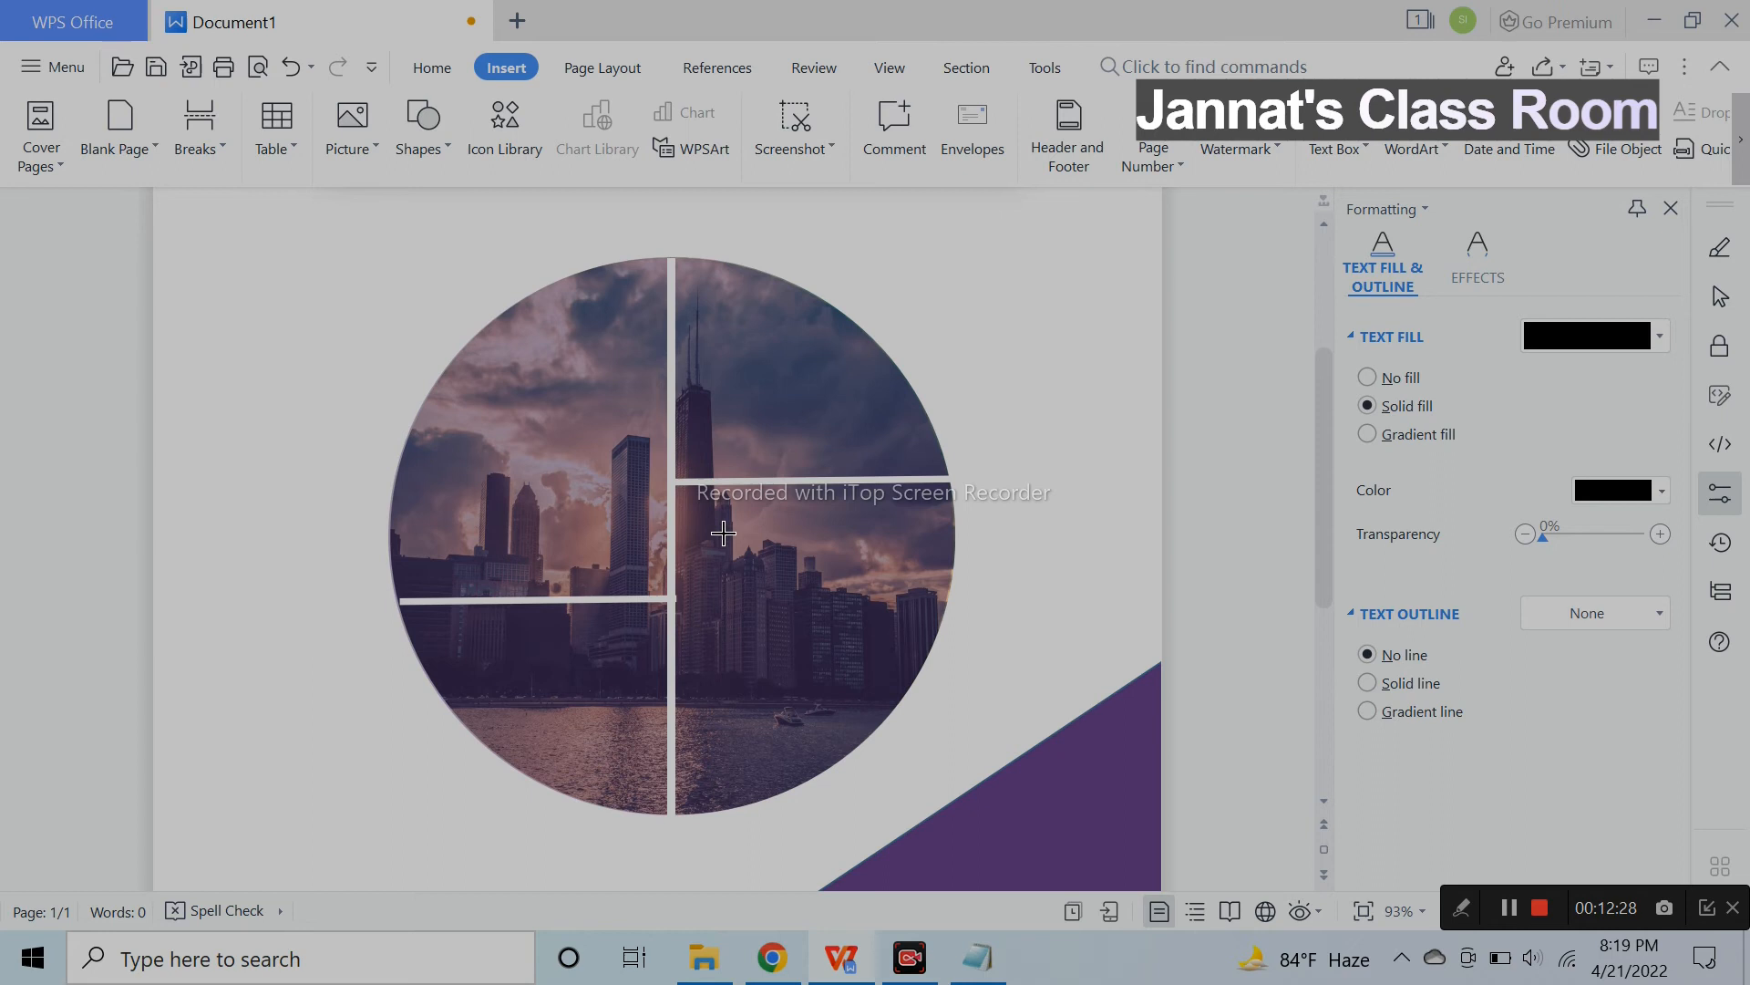
pyautogui.moveTo(693, 506)
pyautogui.mouseDown()
pyautogui.moveTo(829, 702)
pyautogui.moveTo(1023, 816)
pyautogui.mouseUp()
pyautogui.moveTo(805, 676)
pyautogui.mouseDown()
pyautogui.moveTo(793, 657)
pyautogui.moveTo(817, 659)
pyautogui.mouseUp()
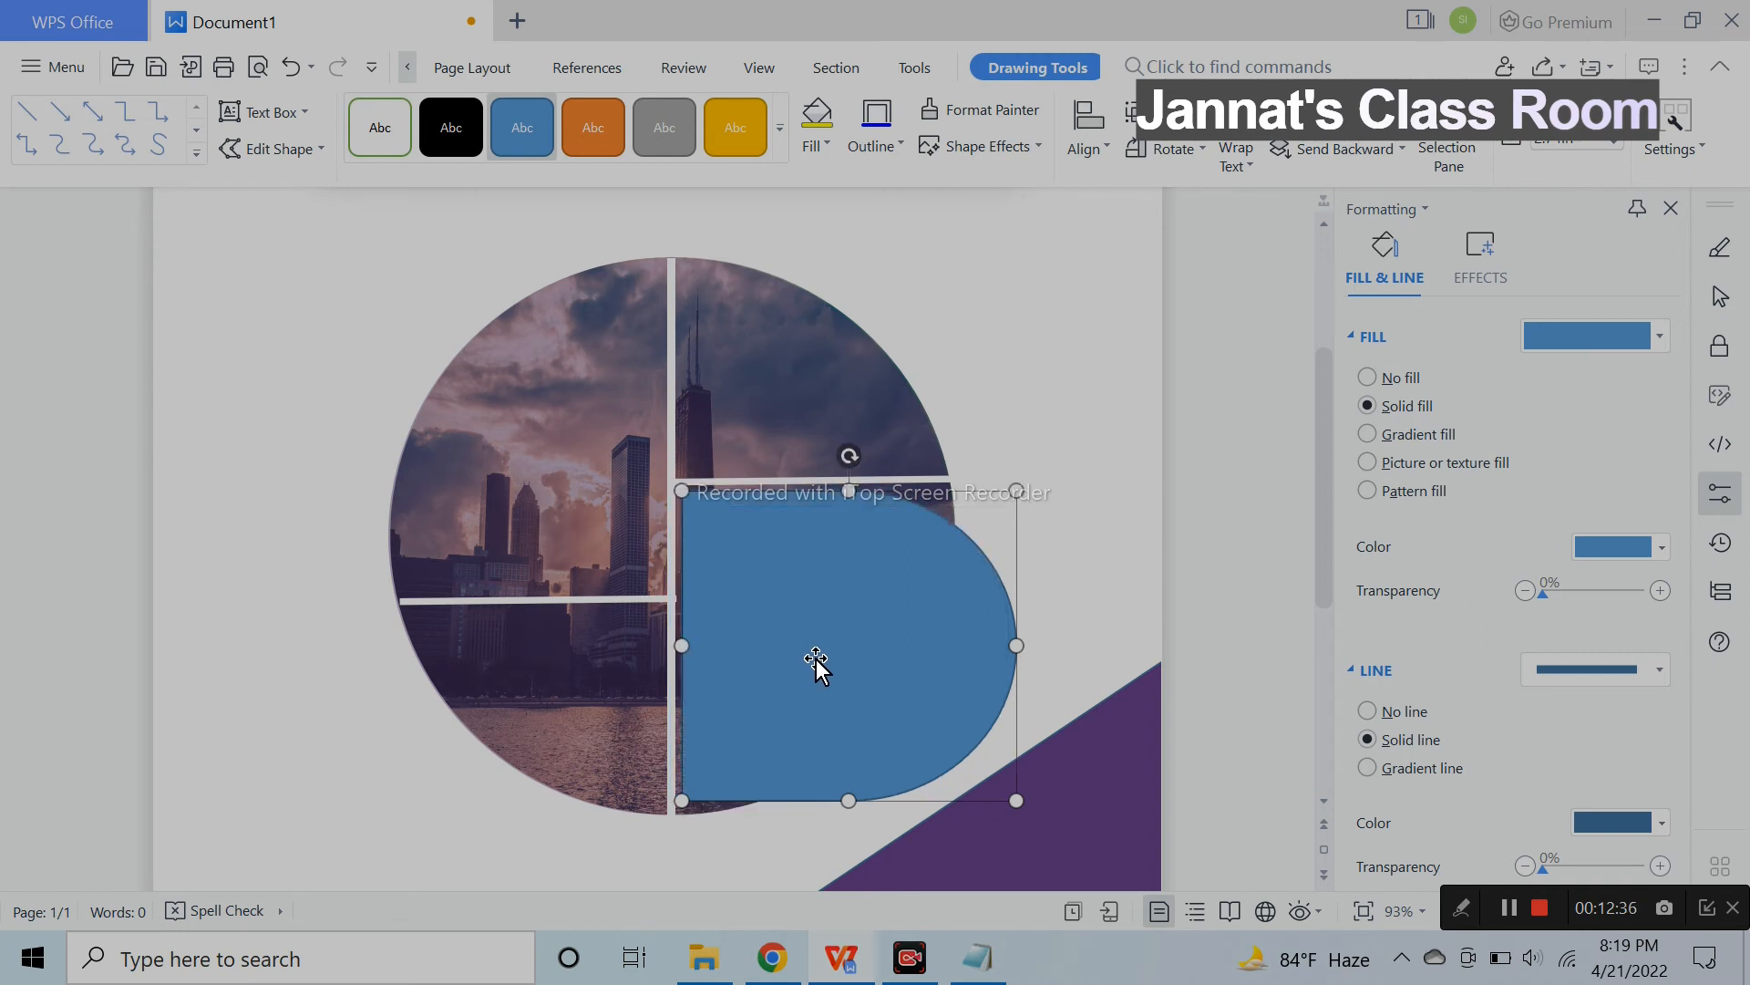
# Edit the points of the blue D-shape so its outline follows the lower-right section of the circular picture.
pyautogui.rightClick(938, 584)
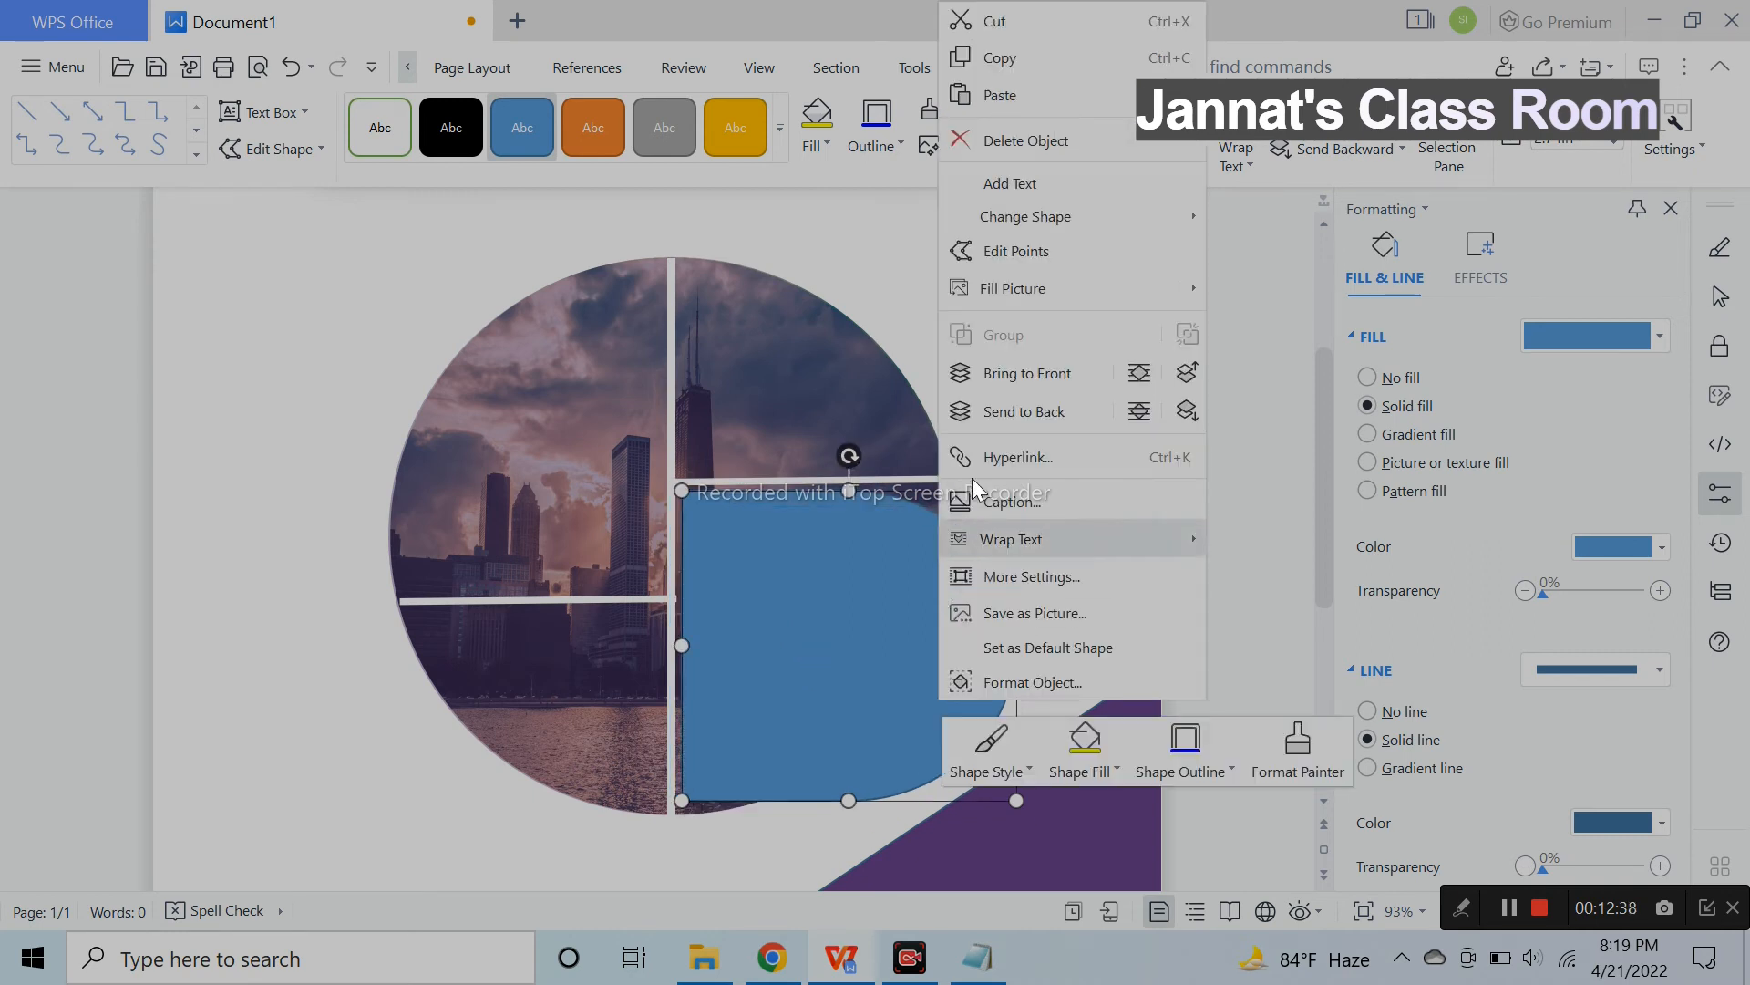
pyautogui.click(1017, 252)
pyautogui.moveTo(1013, 647); pyautogui.dragTo(952, 539)
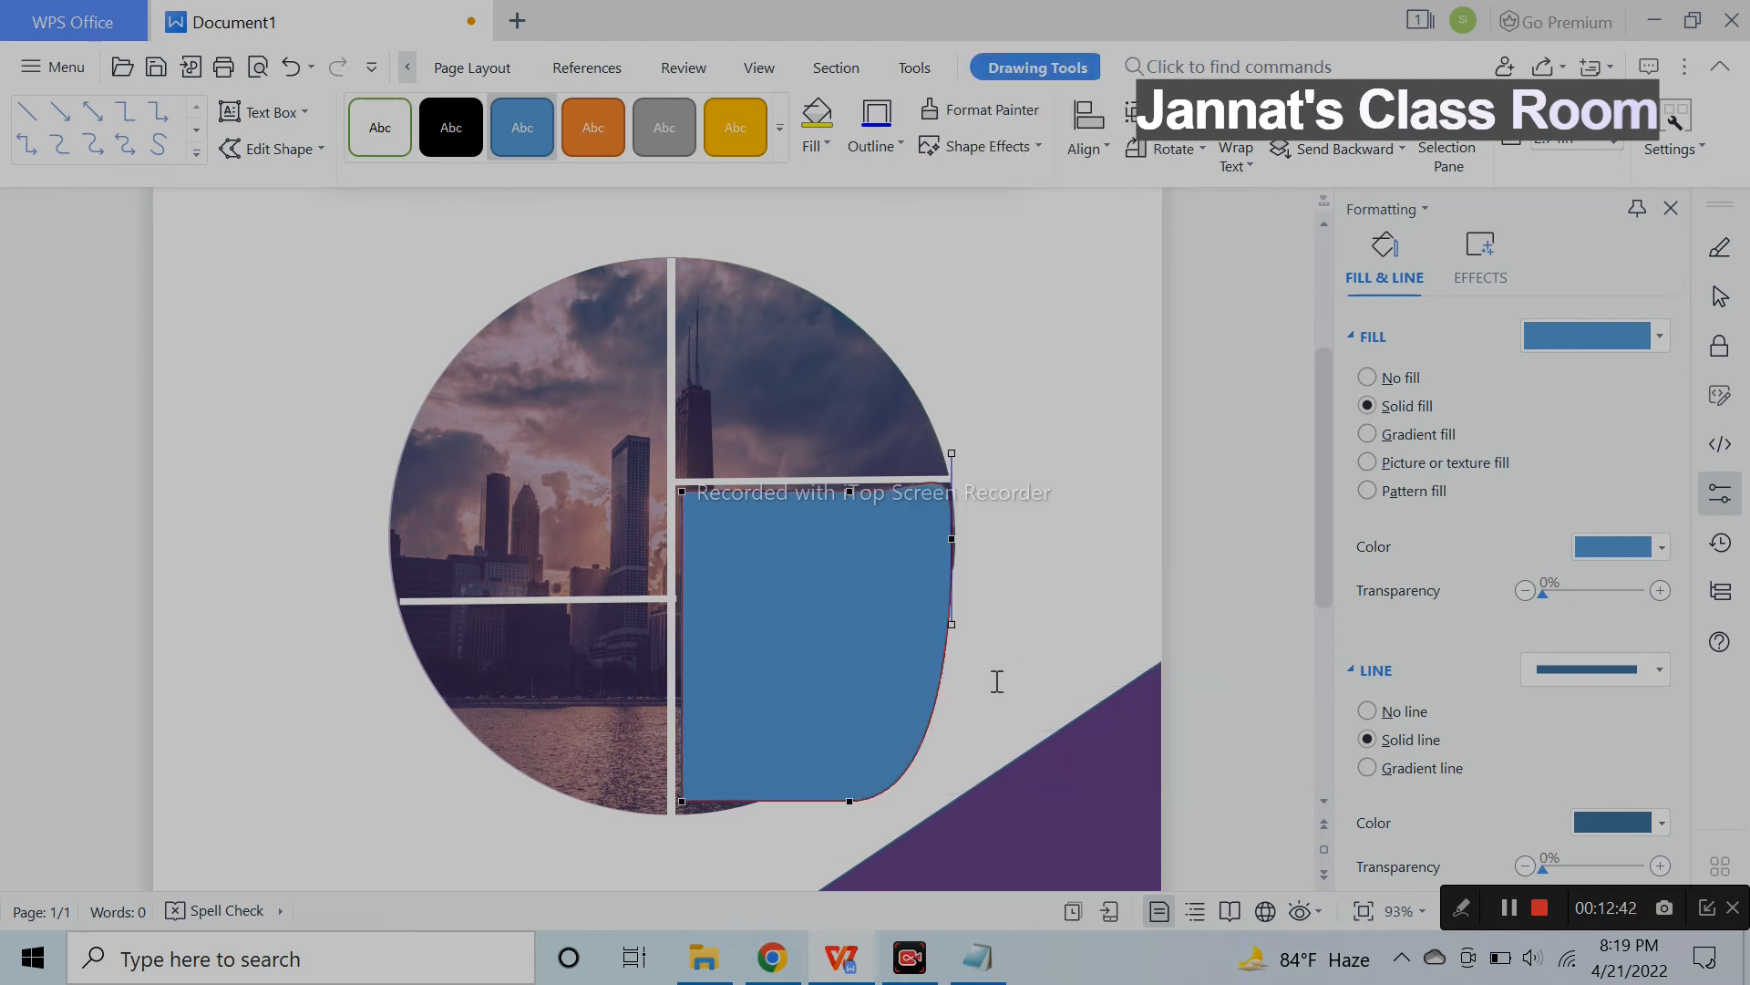
pyautogui.moveTo(850, 802); pyautogui.dragTo(677, 811)
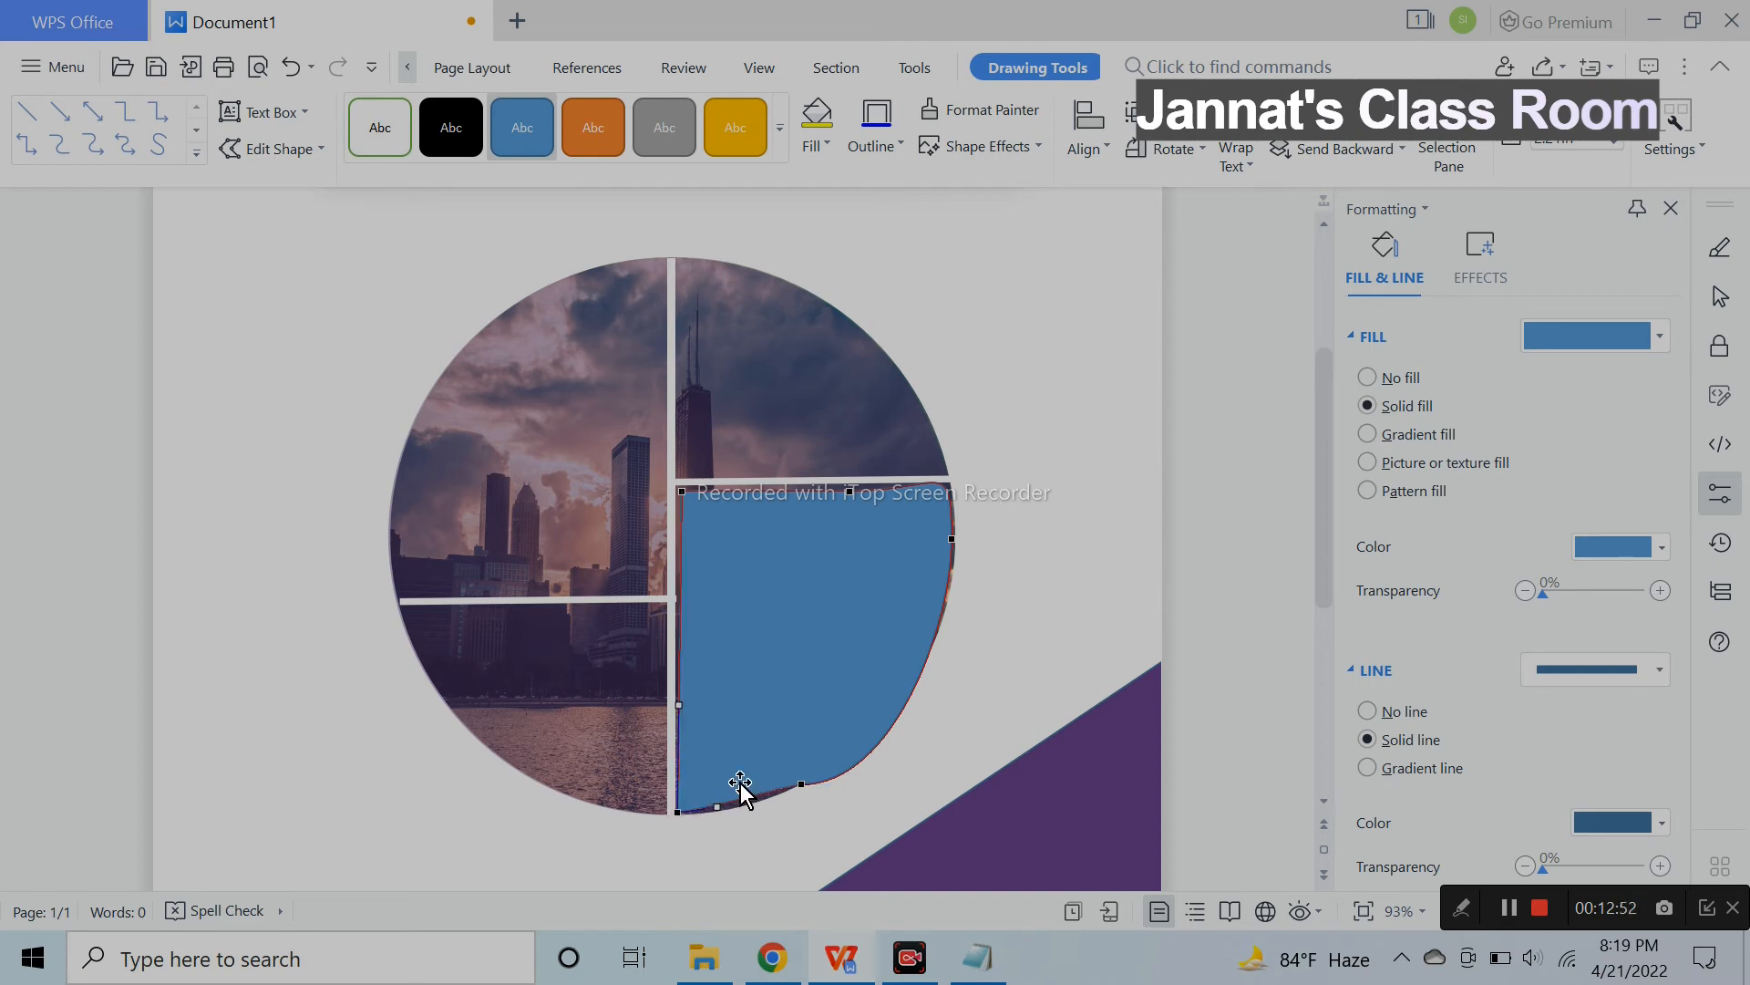
pyautogui.moveTo(844, 490); pyautogui.dragTo(843, 485)
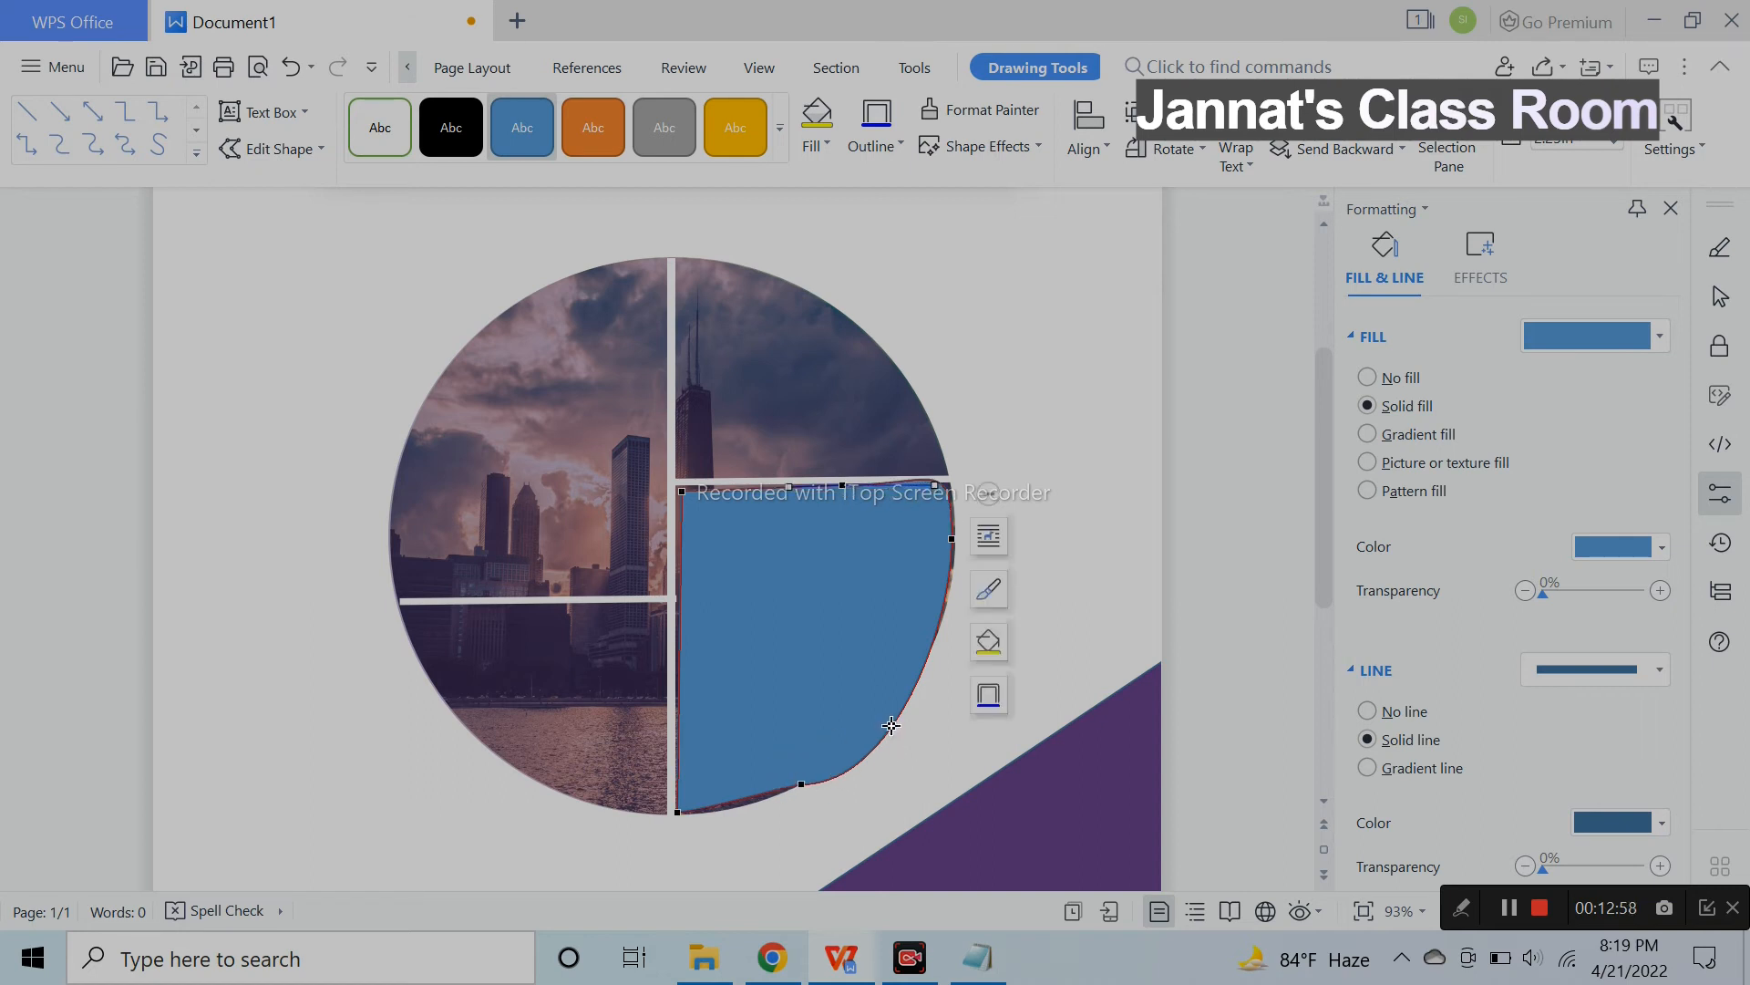
pyautogui.moveTo(890, 726); pyautogui.dragTo(888, 720)
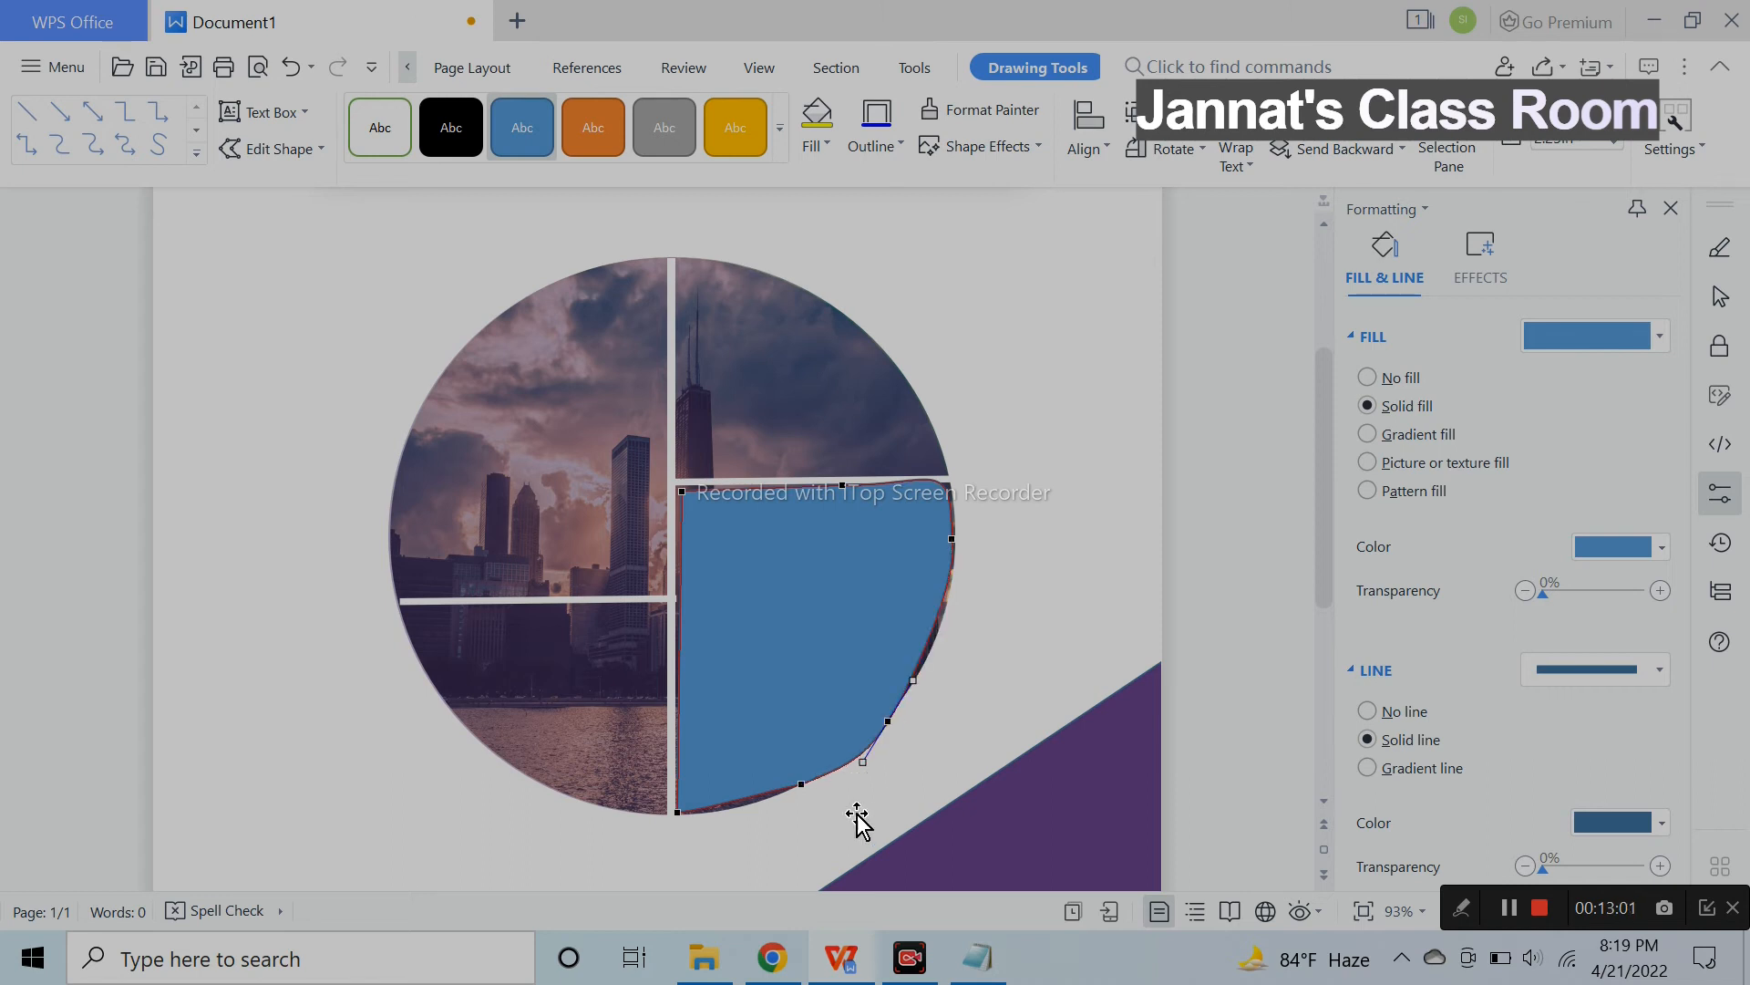
pyautogui.click(956, 539)
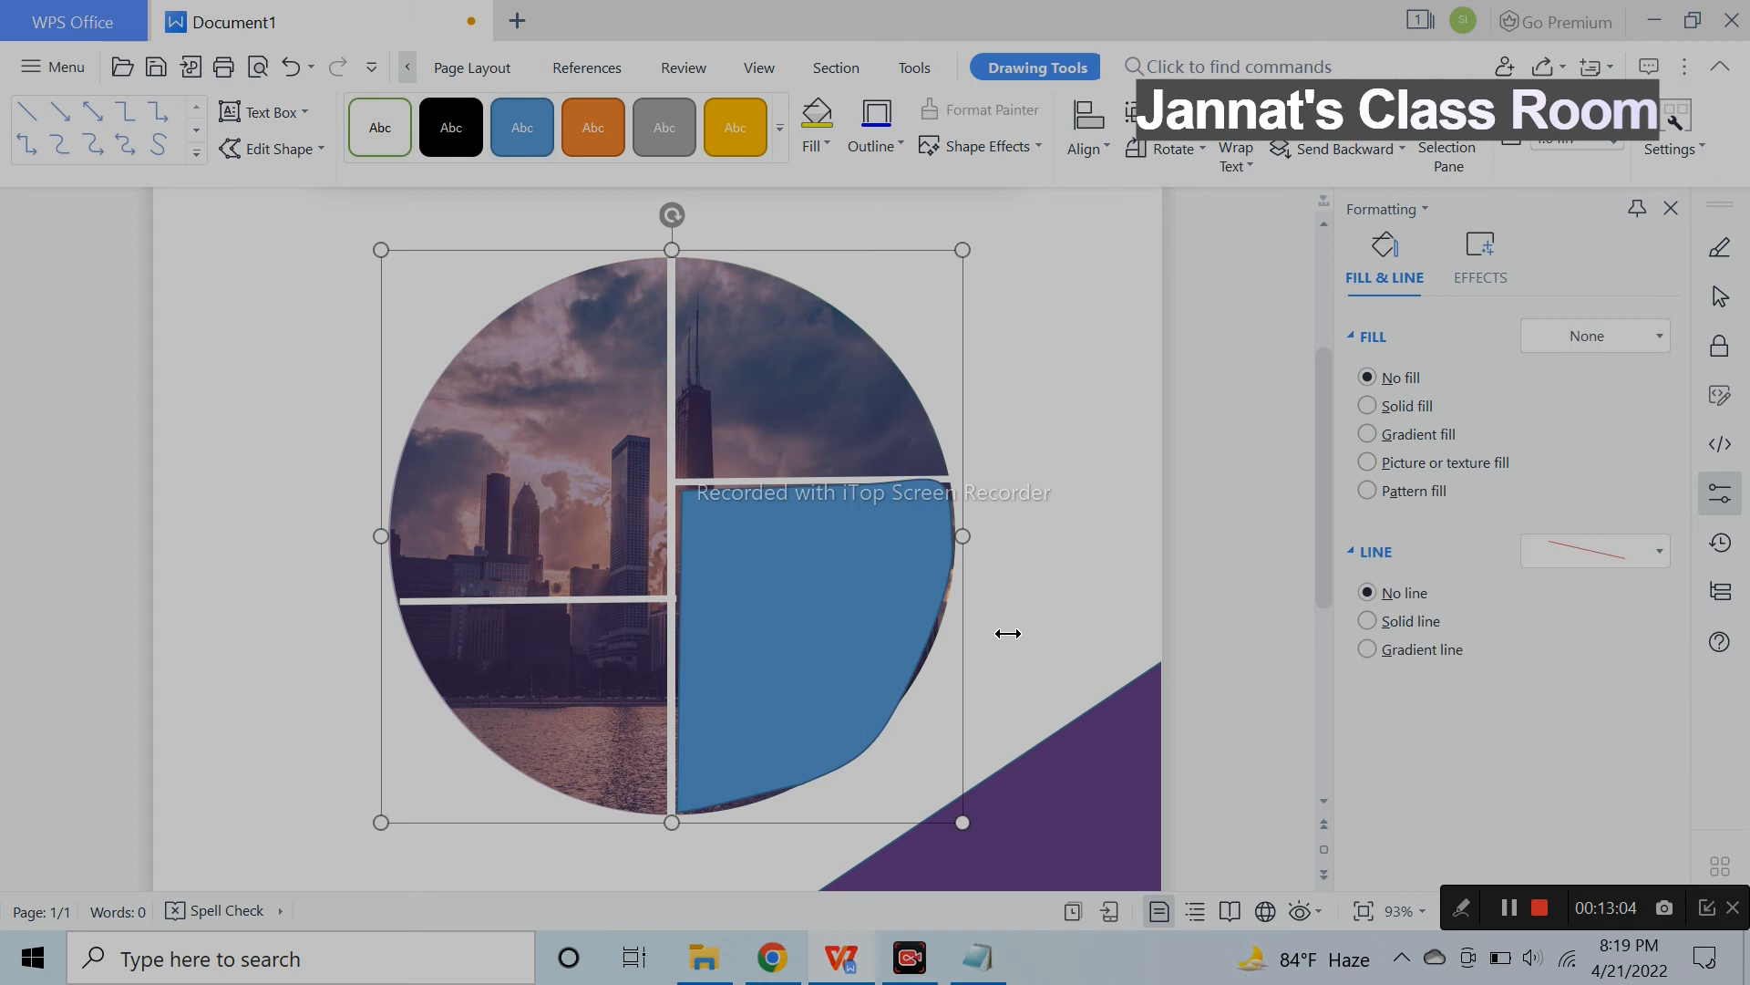
# Fill the reshaped lower-right section shape with dark orange and remove its outline.
pyautogui.click(802, 630)
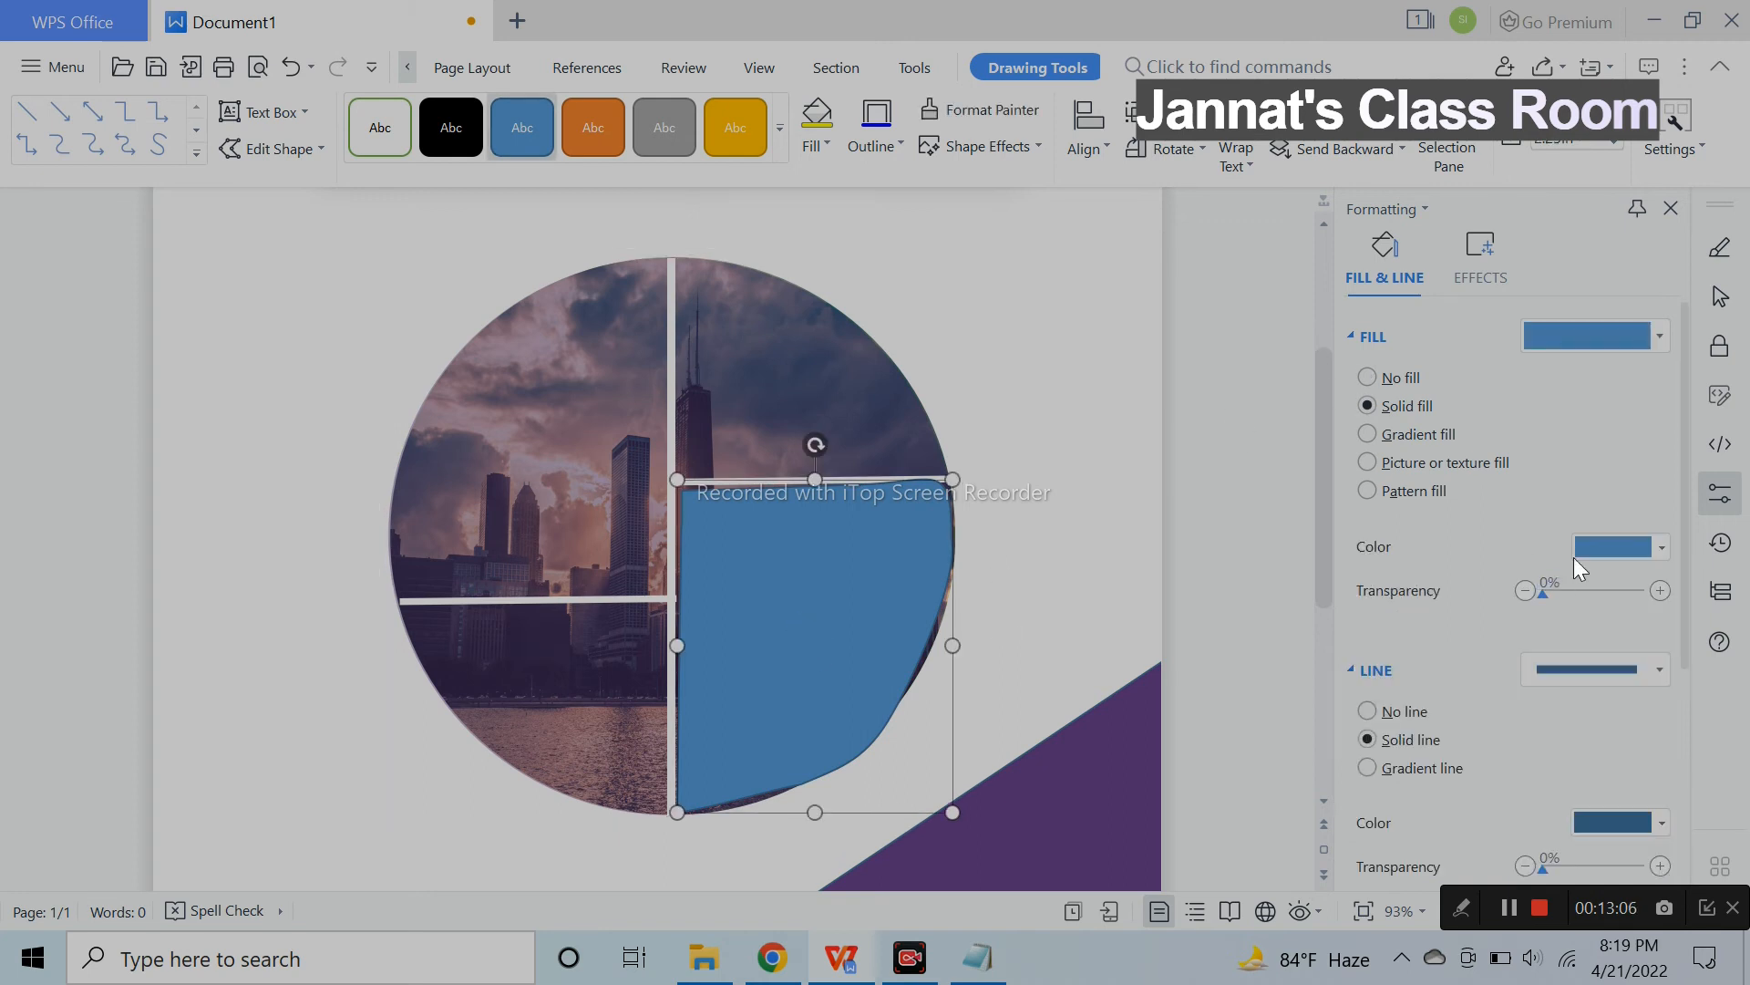
pyautogui.click(1590, 550)
pyautogui.click(1628, 757)
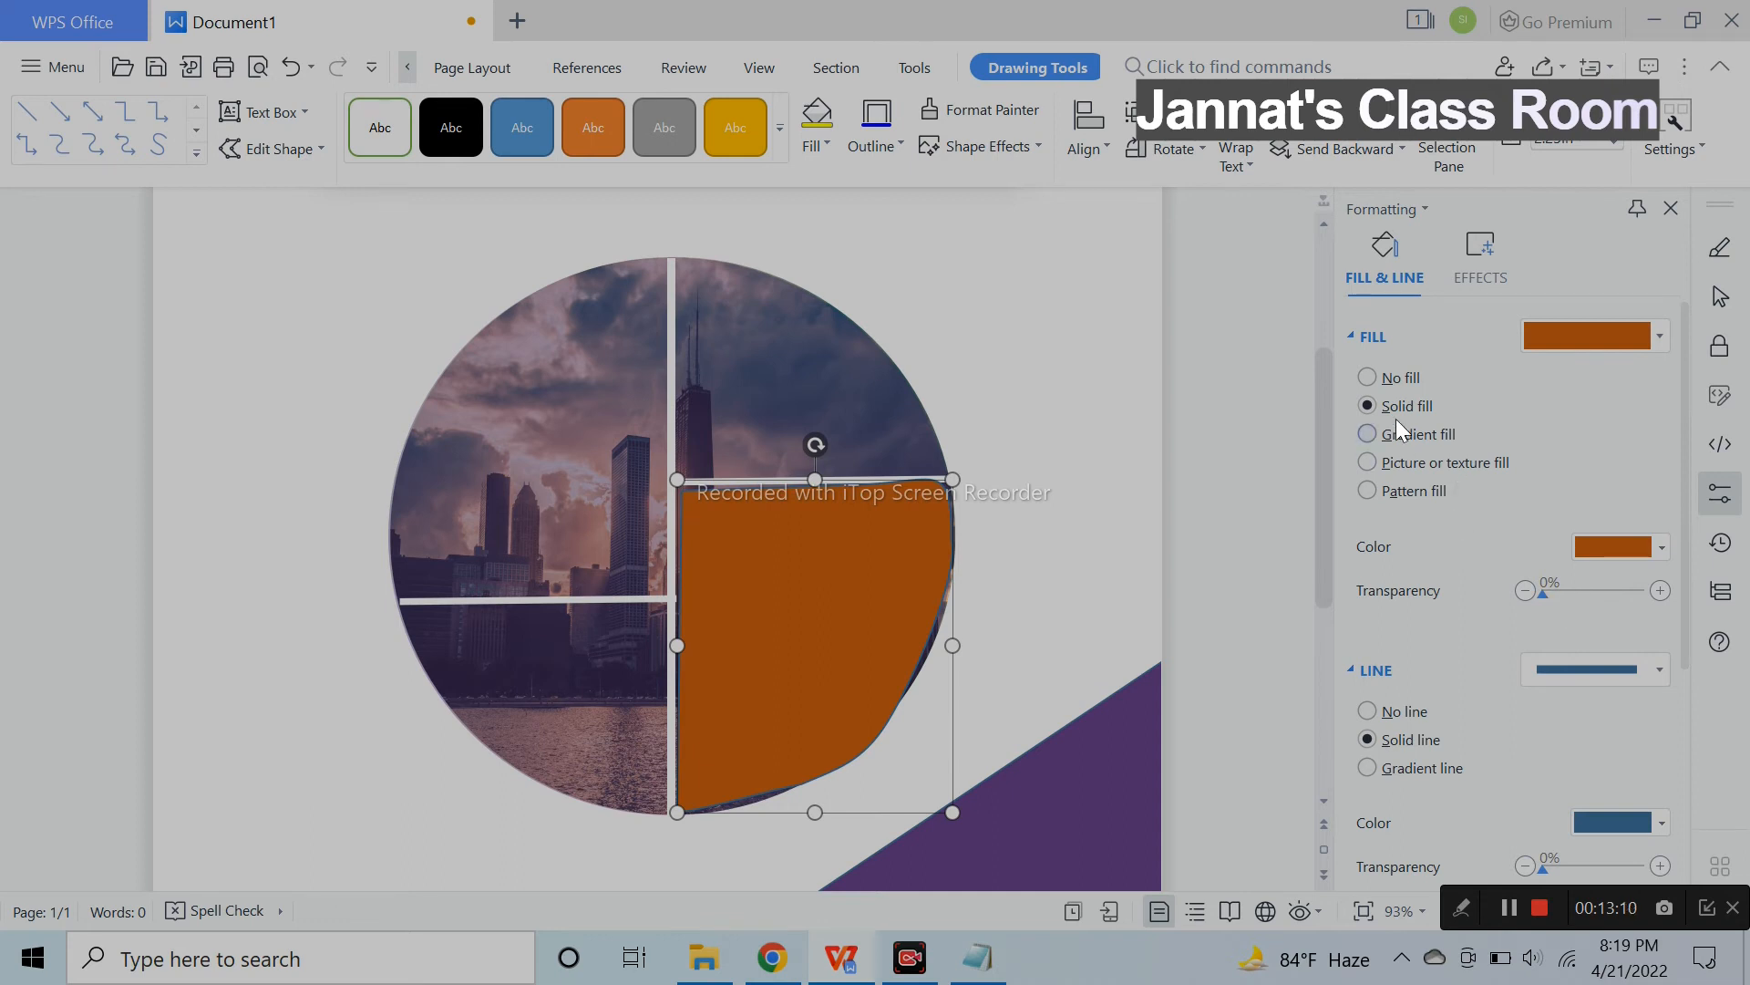
pyautogui.click(1395, 709)
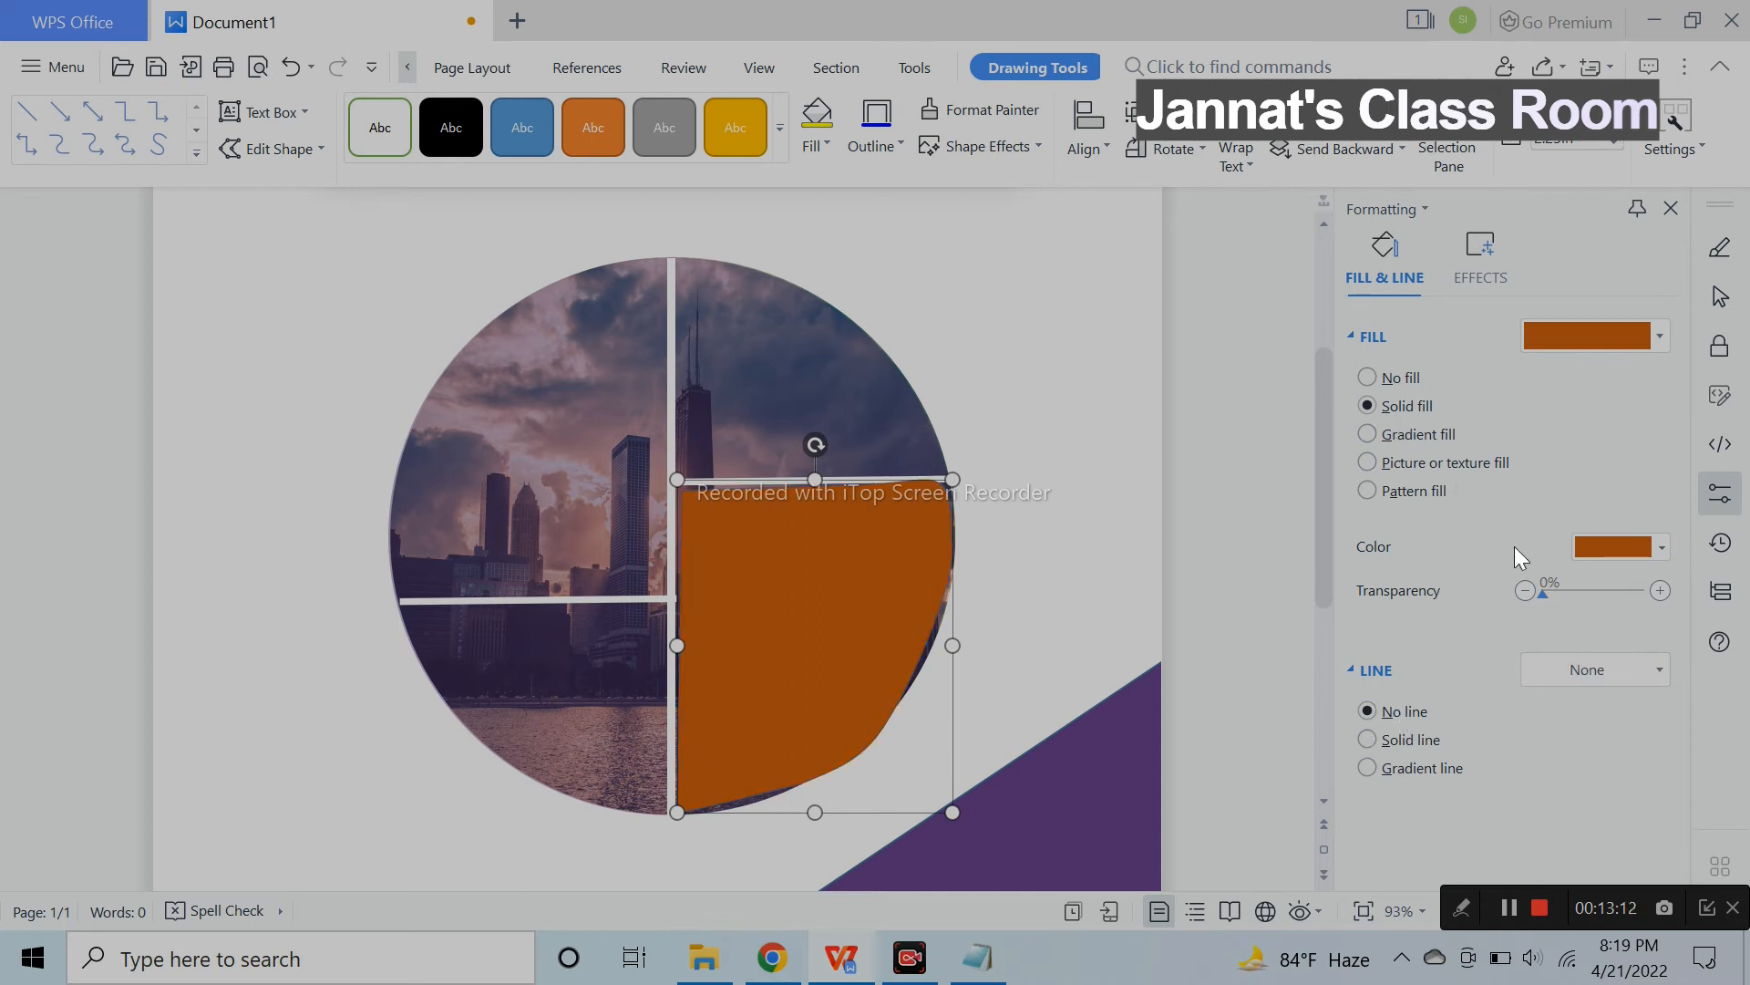
# Change the section shape's fill to standard red and set its transparency to 75%.
pyautogui.click(1612, 545)
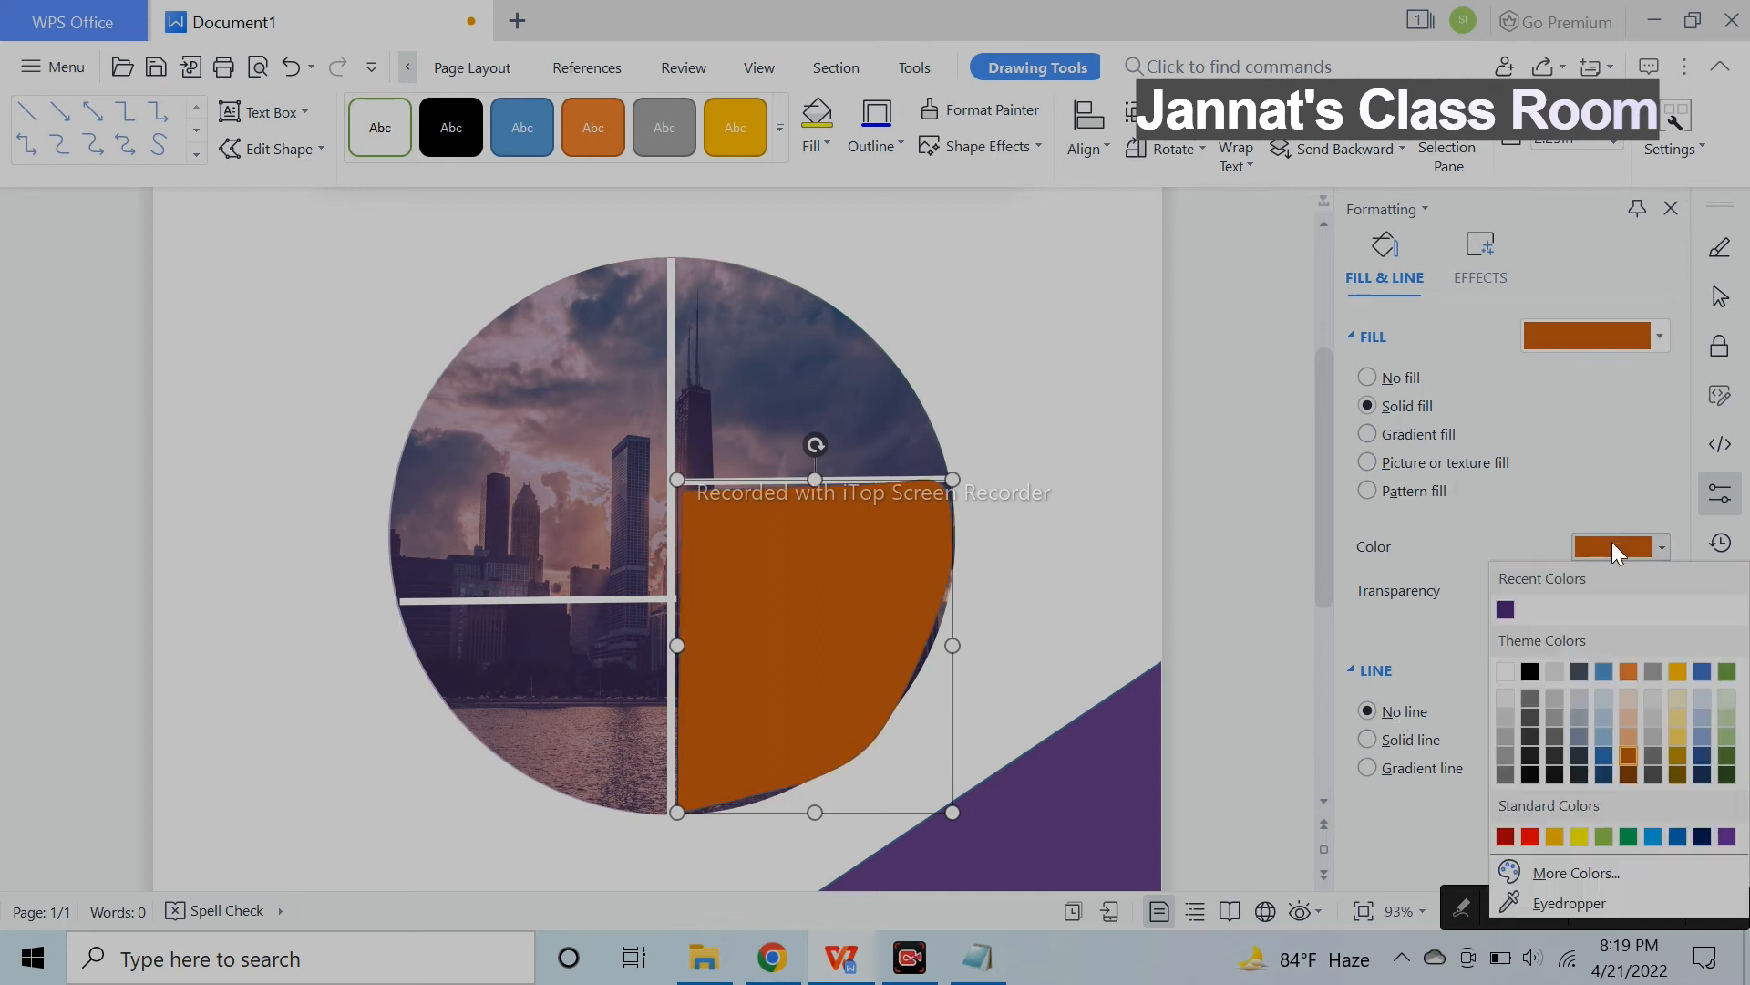
pyautogui.click(1531, 833)
pyautogui.moveTo(1555, 593); pyautogui.dragTo(1620, 593)
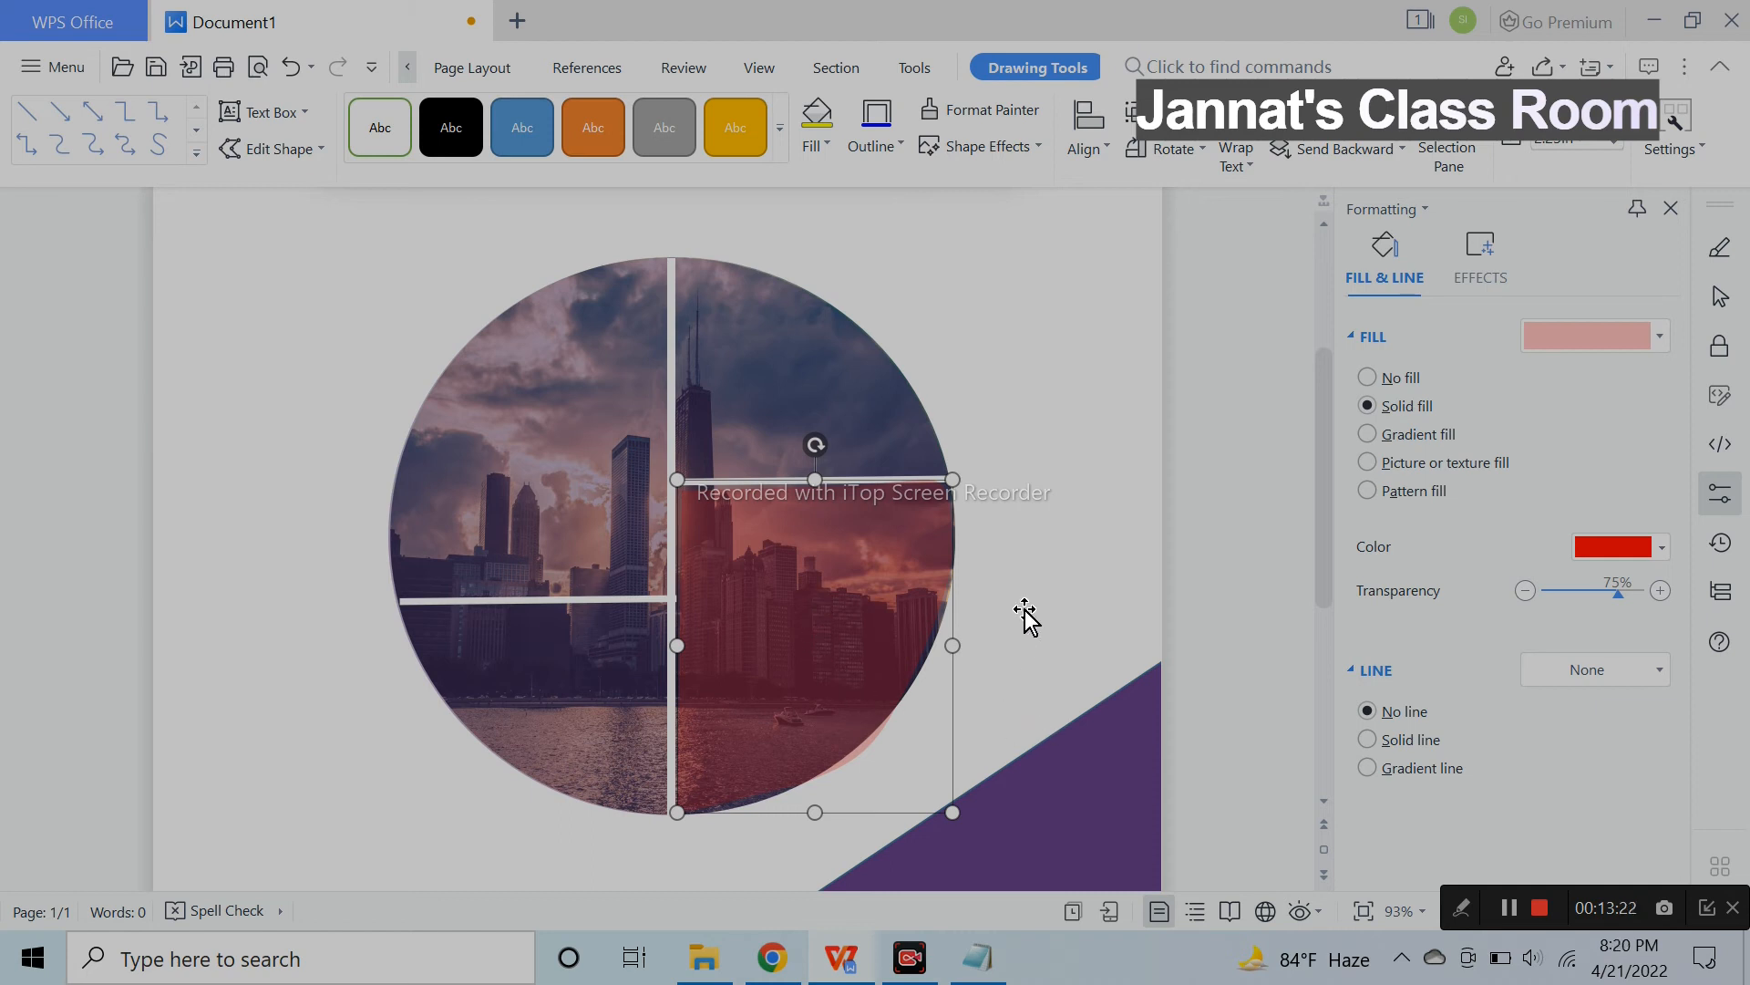
pyautogui.press('Return')
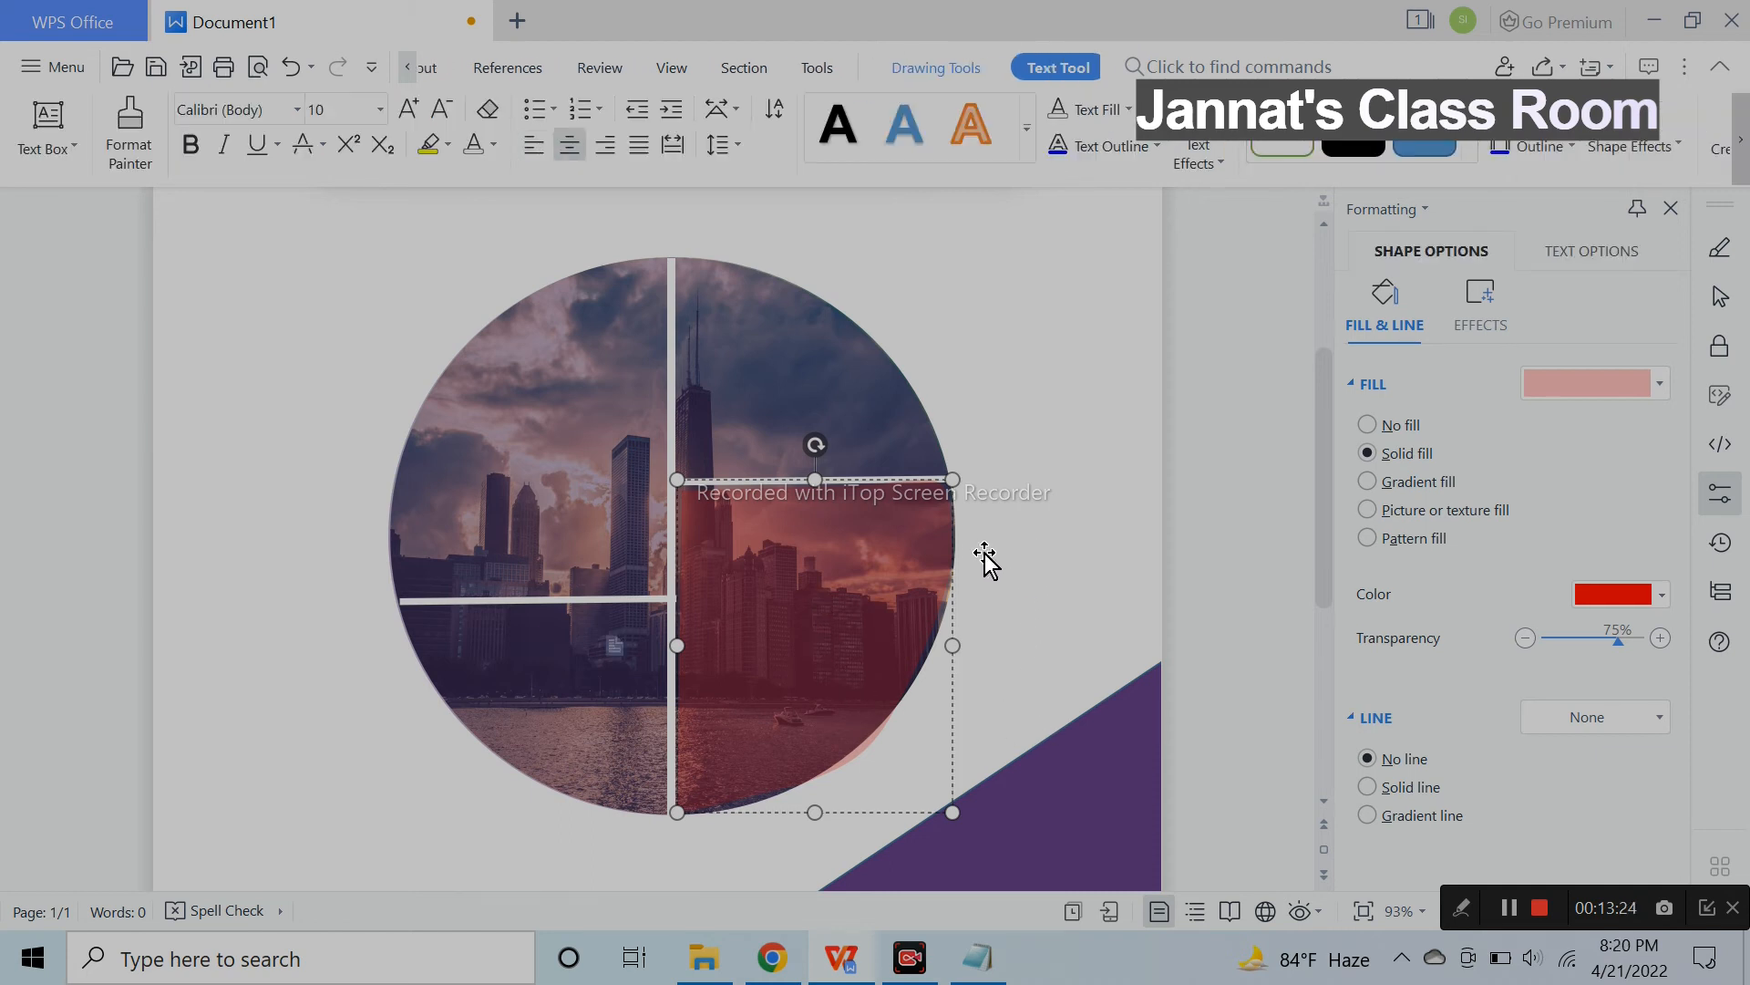
pyautogui.click(1611, 594)
pyautogui.click(1078, 467)
pyautogui.click(866, 384)
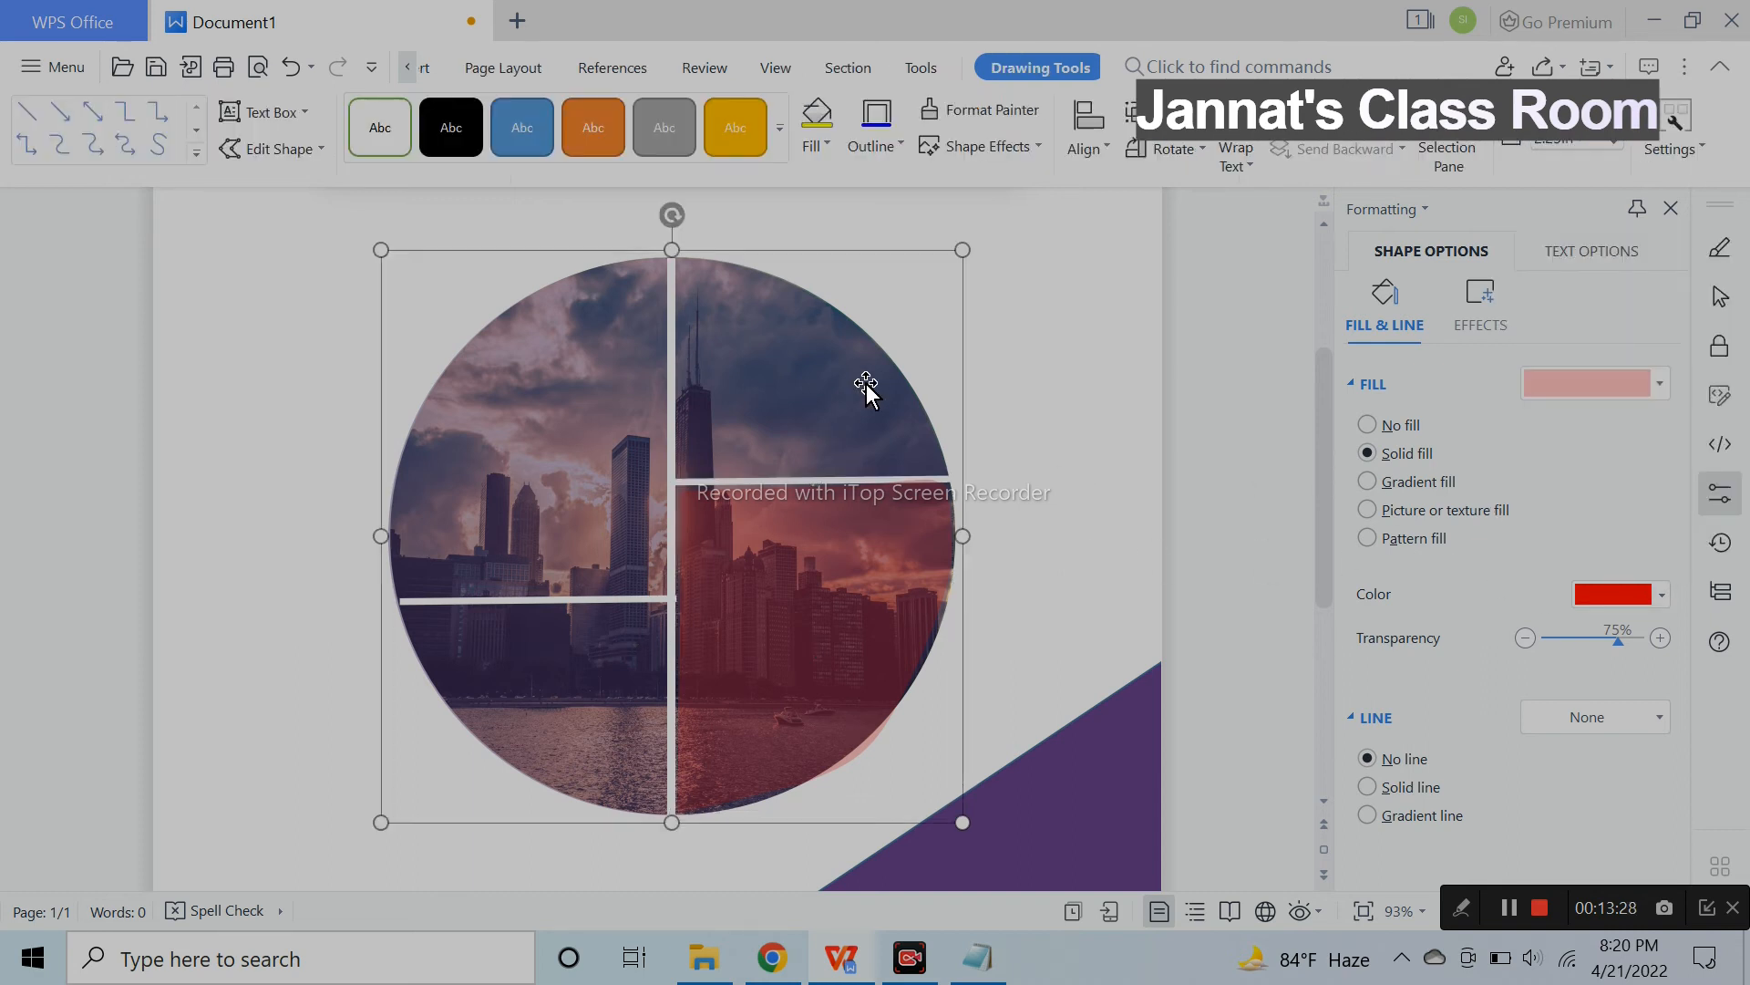
# Set the red overlay's transparency to 87% and nudge it slightly up and left within the circle's lower-right section.
pyautogui.click(899, 615)
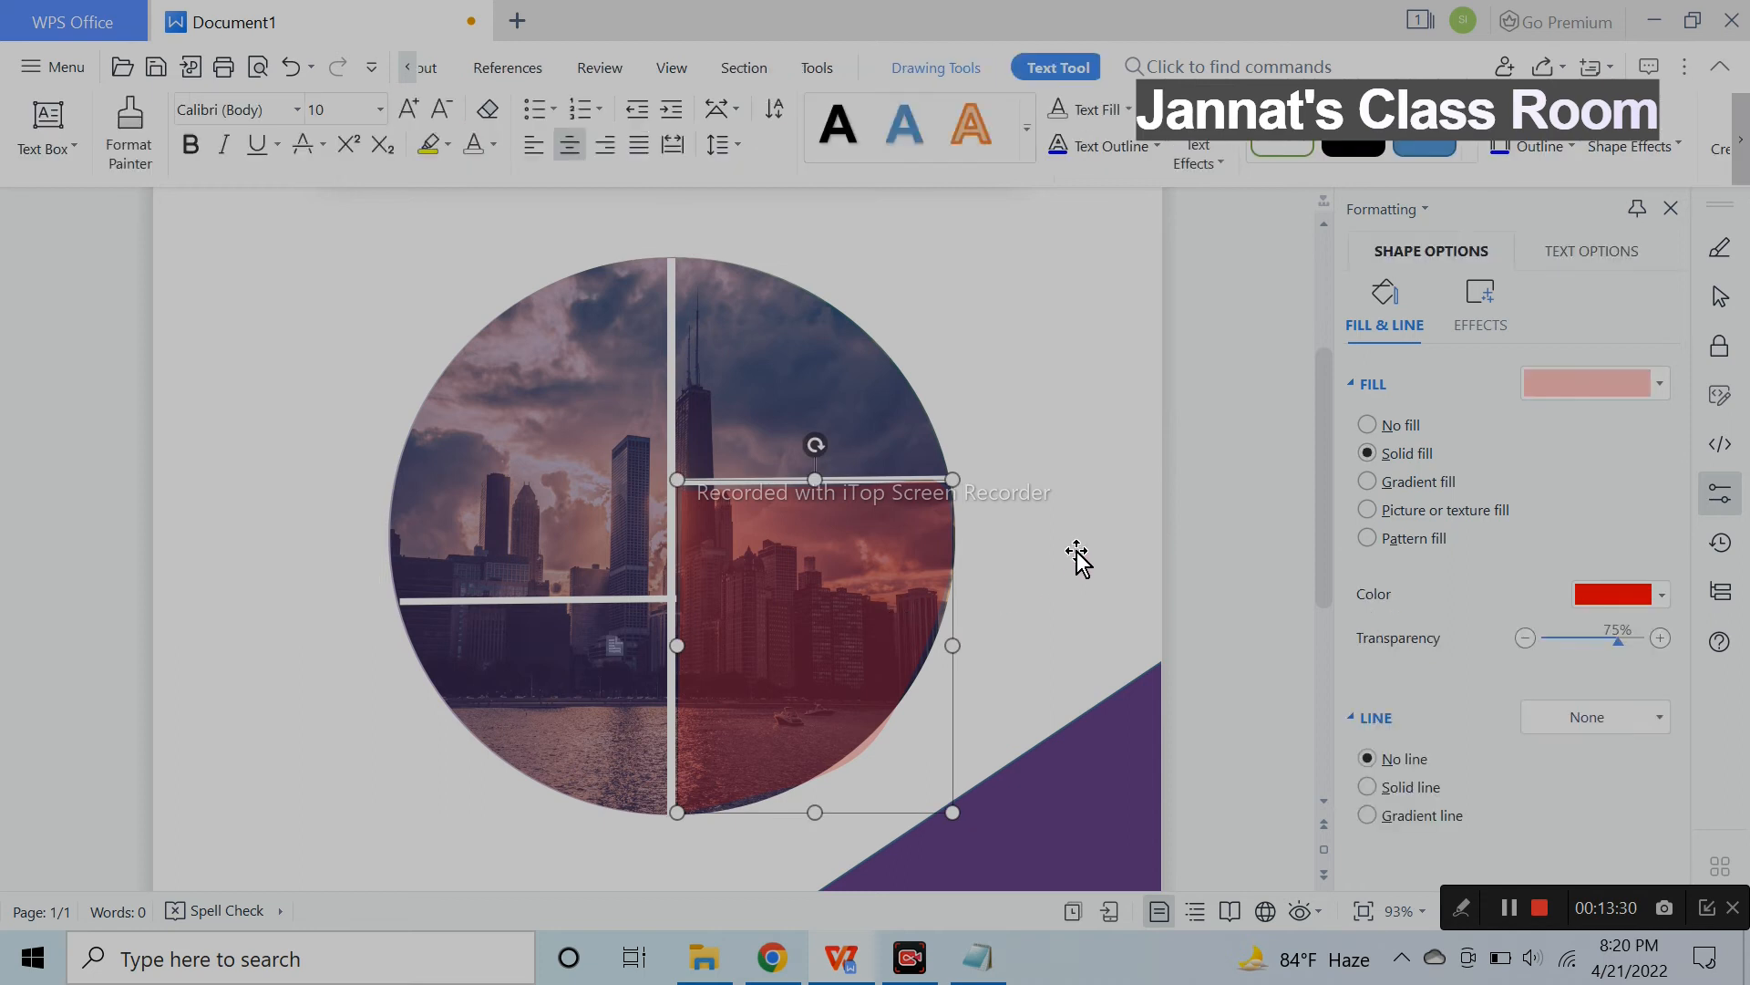
pyautogui.scroll(-1, 1049, 547)
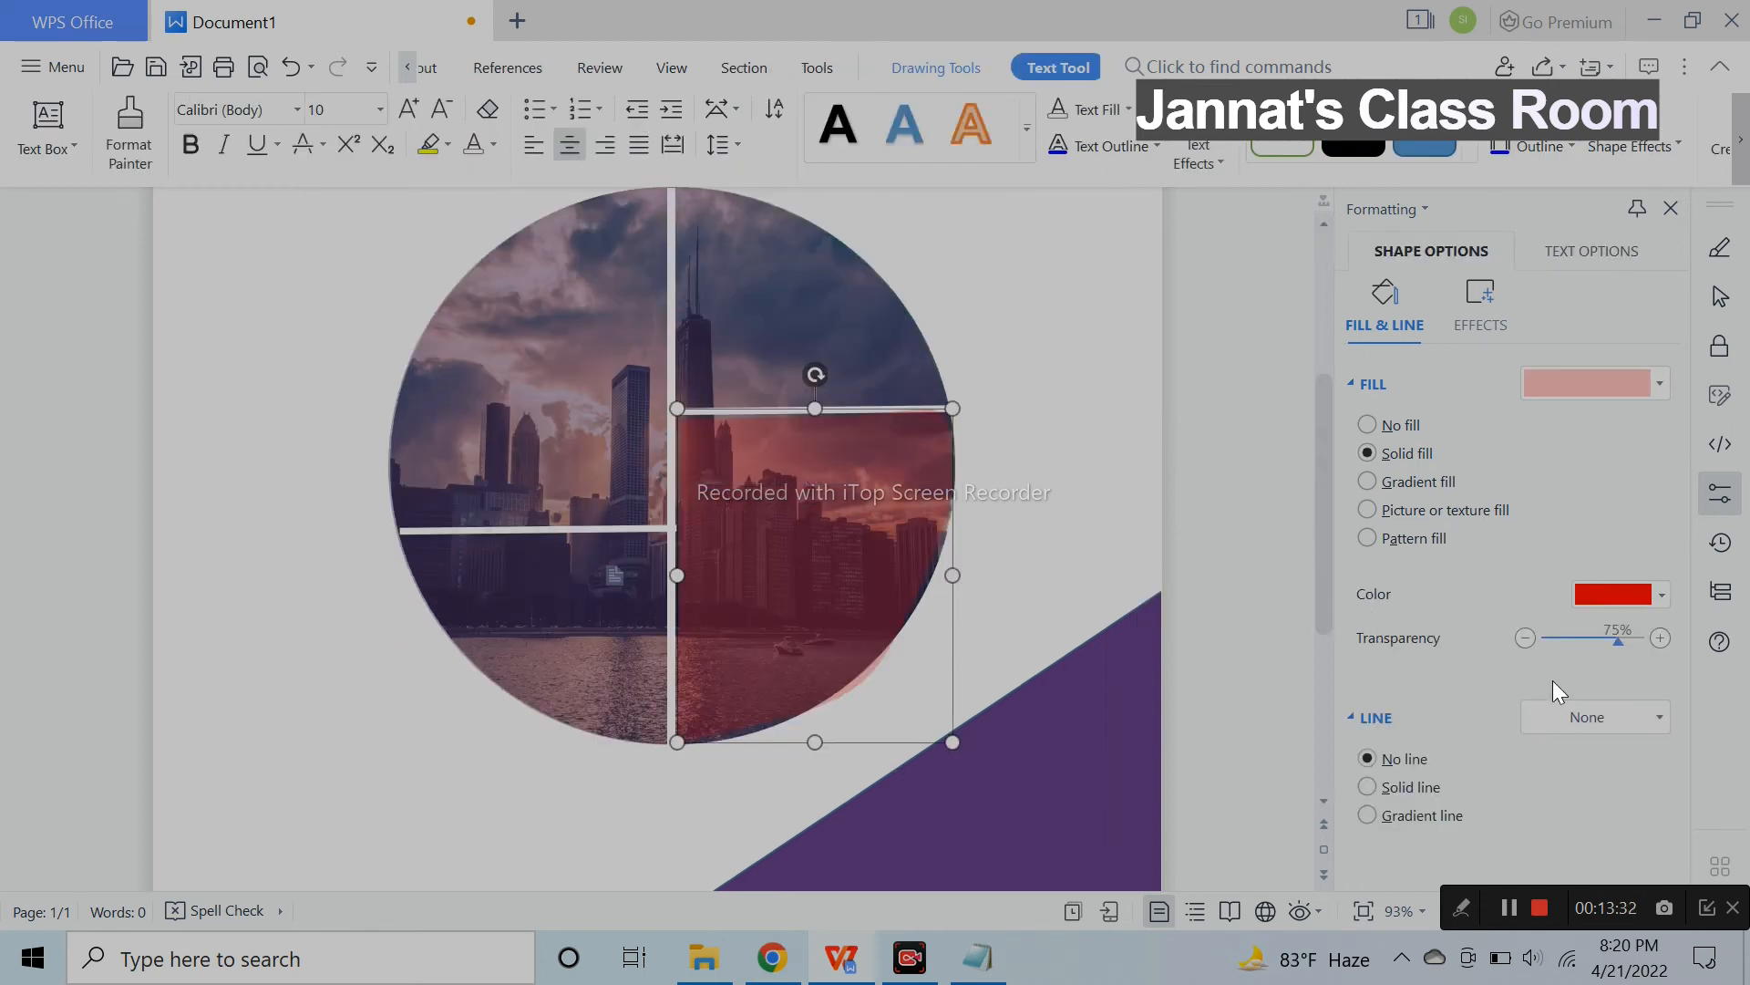
pyautogui.moveTo(1619, 638)
pyautogui.mouseDown()
pyautogui.moveTo(1591, 643)
pyautogui.moveTo(1622, 648)
pyautogui.mouseUp()
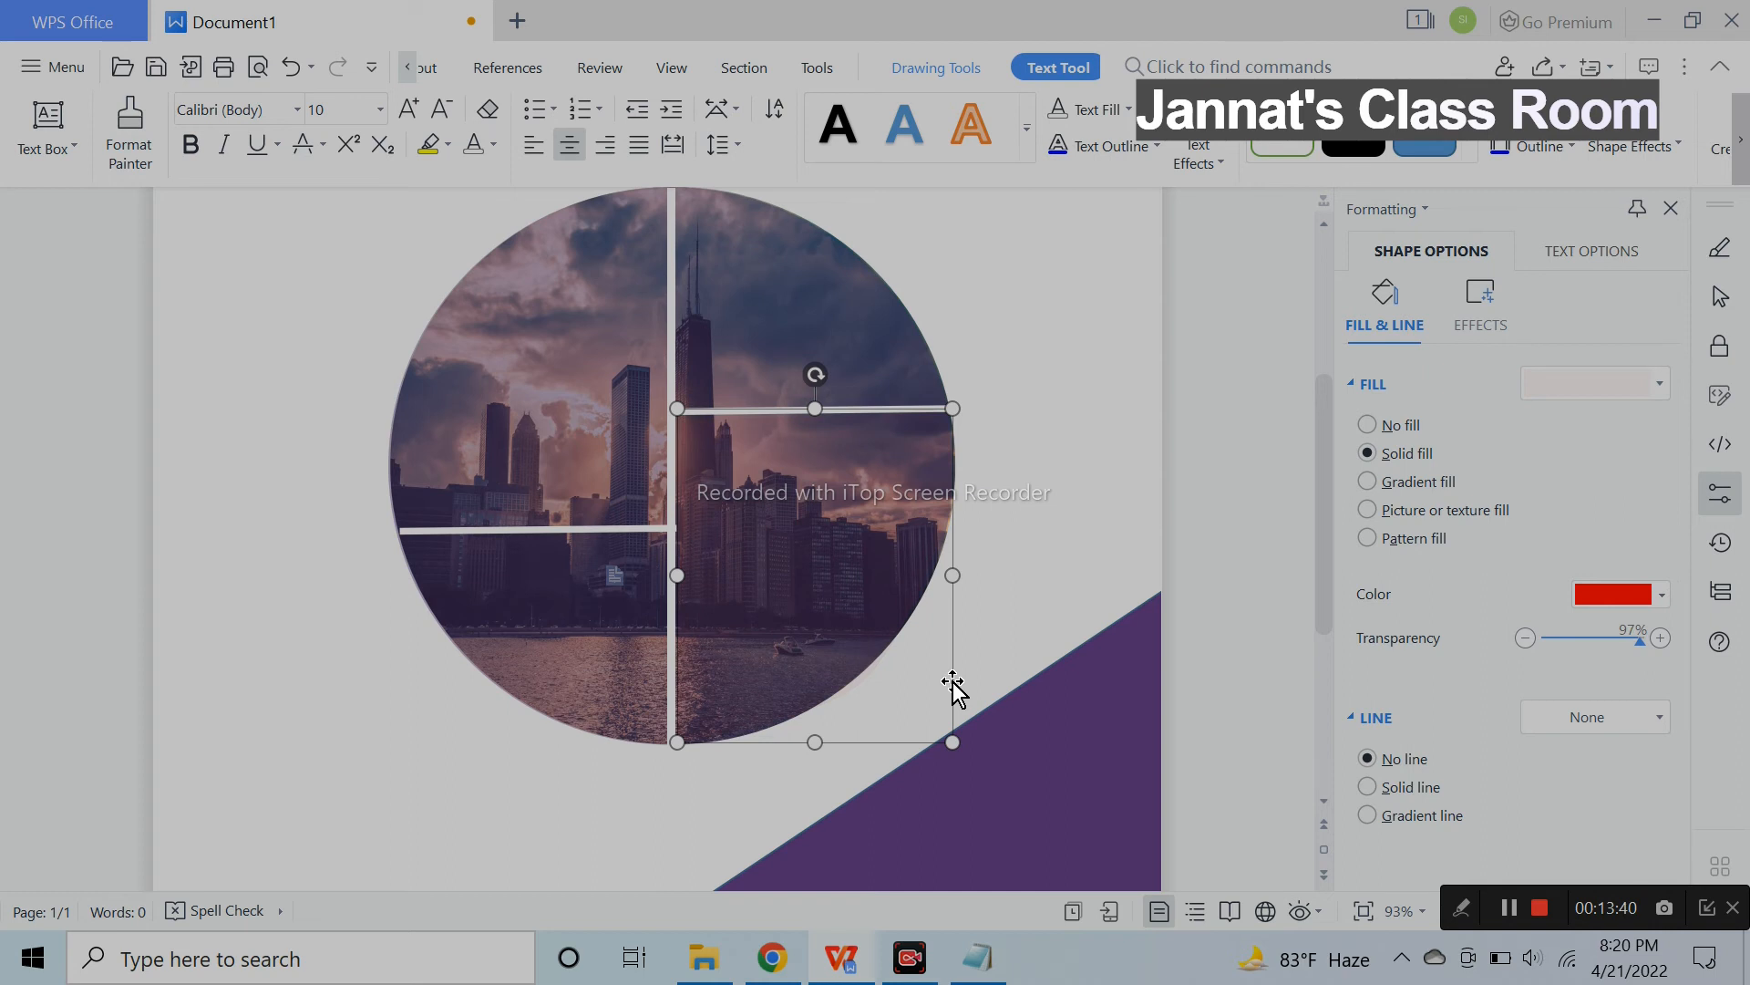
pyautogui.press('Up')
pyautogui.moveTo(953, 682); pyautogui.dragTo(950, 680)
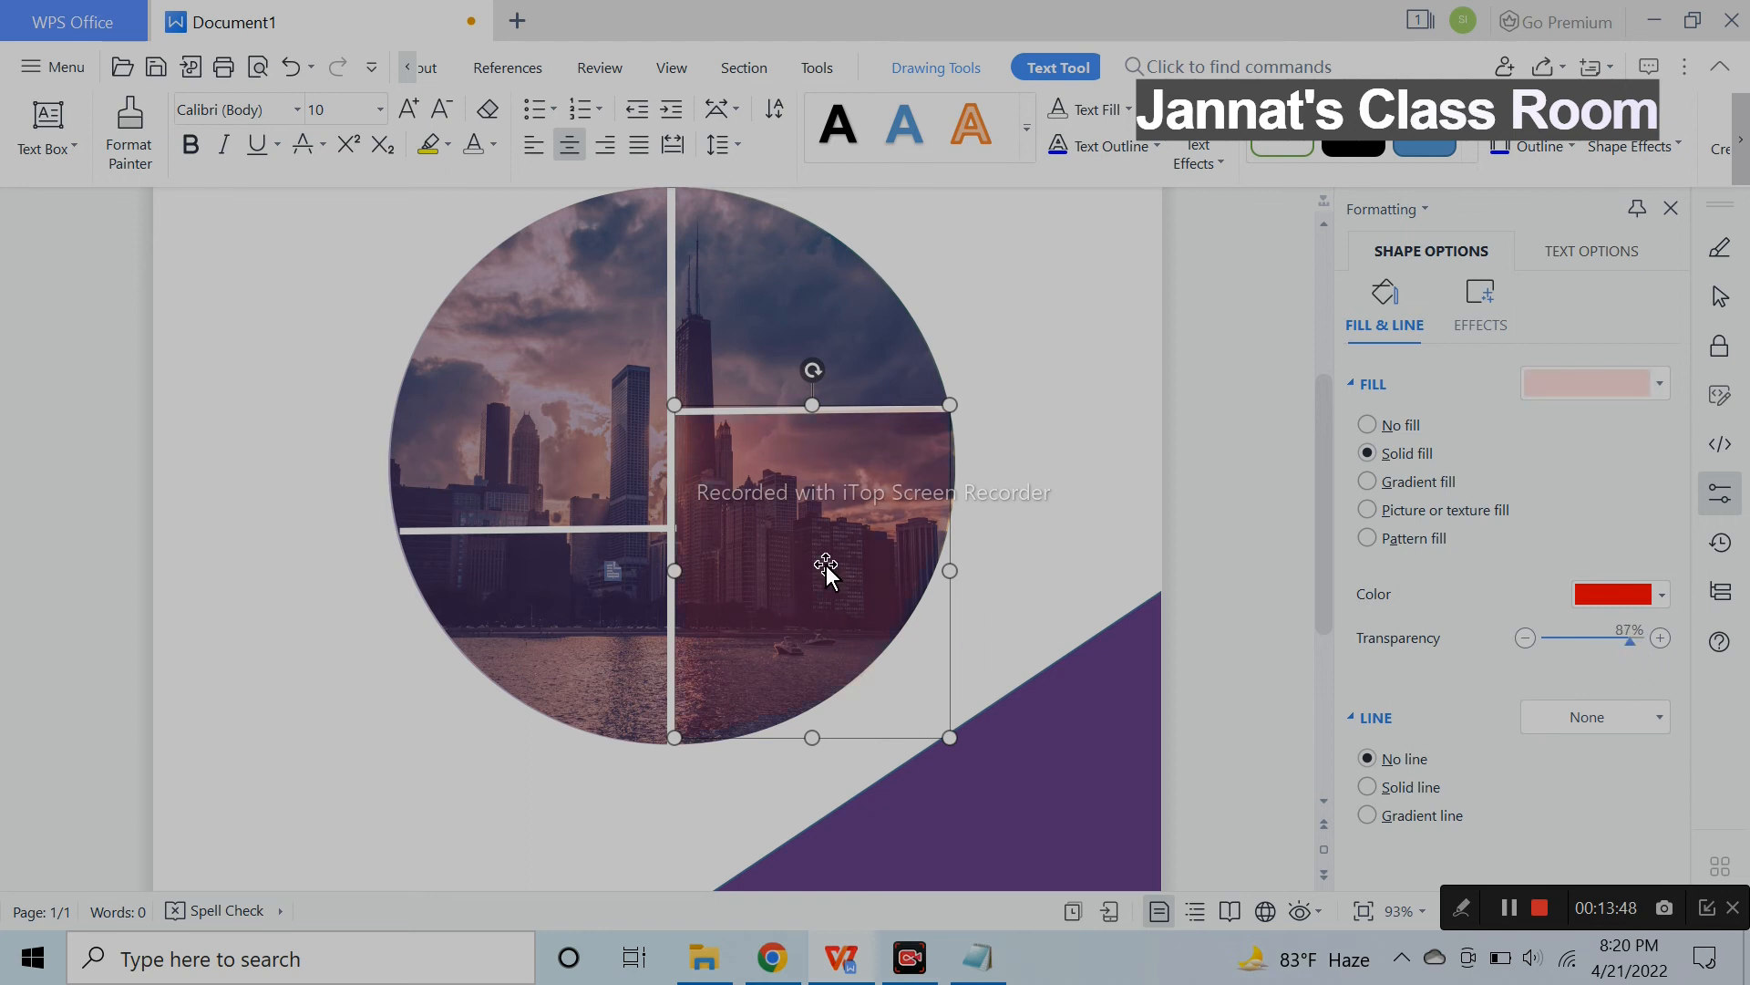
# Try to edit the points of the red overlay shape again.
pyautogui.rightClick(784, 571)
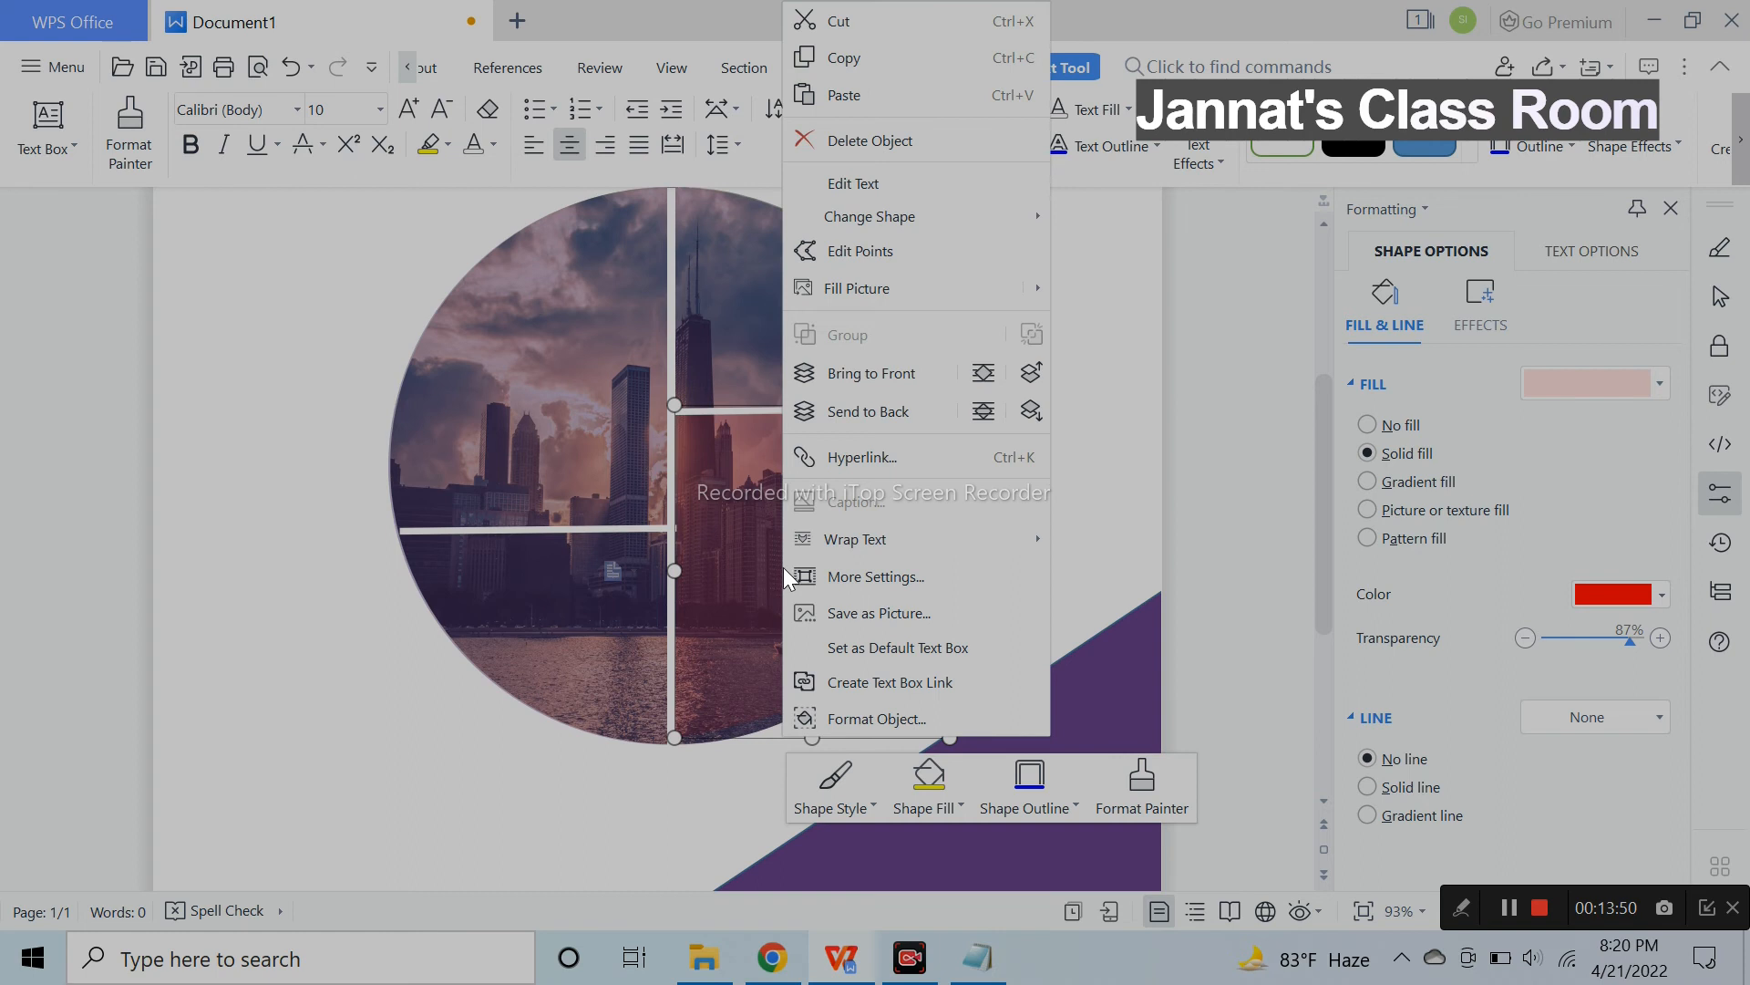
pyautogui.click(954, 250)
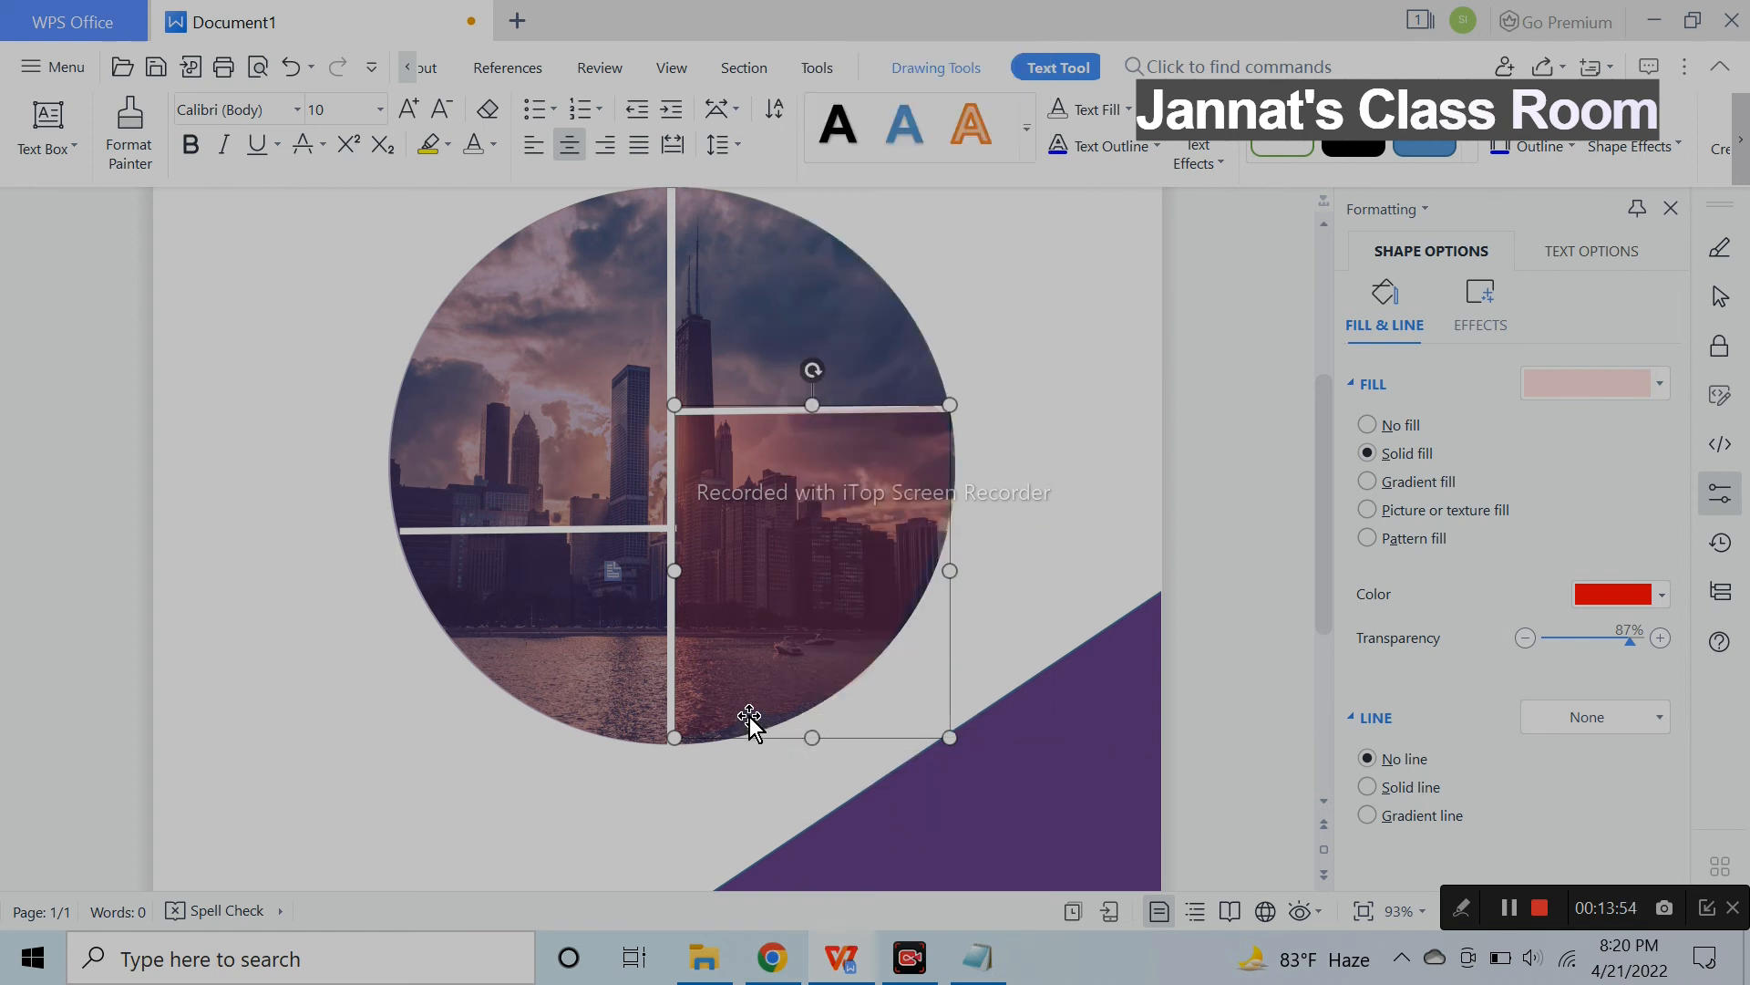
pyautogui.rightClick(791, 738)
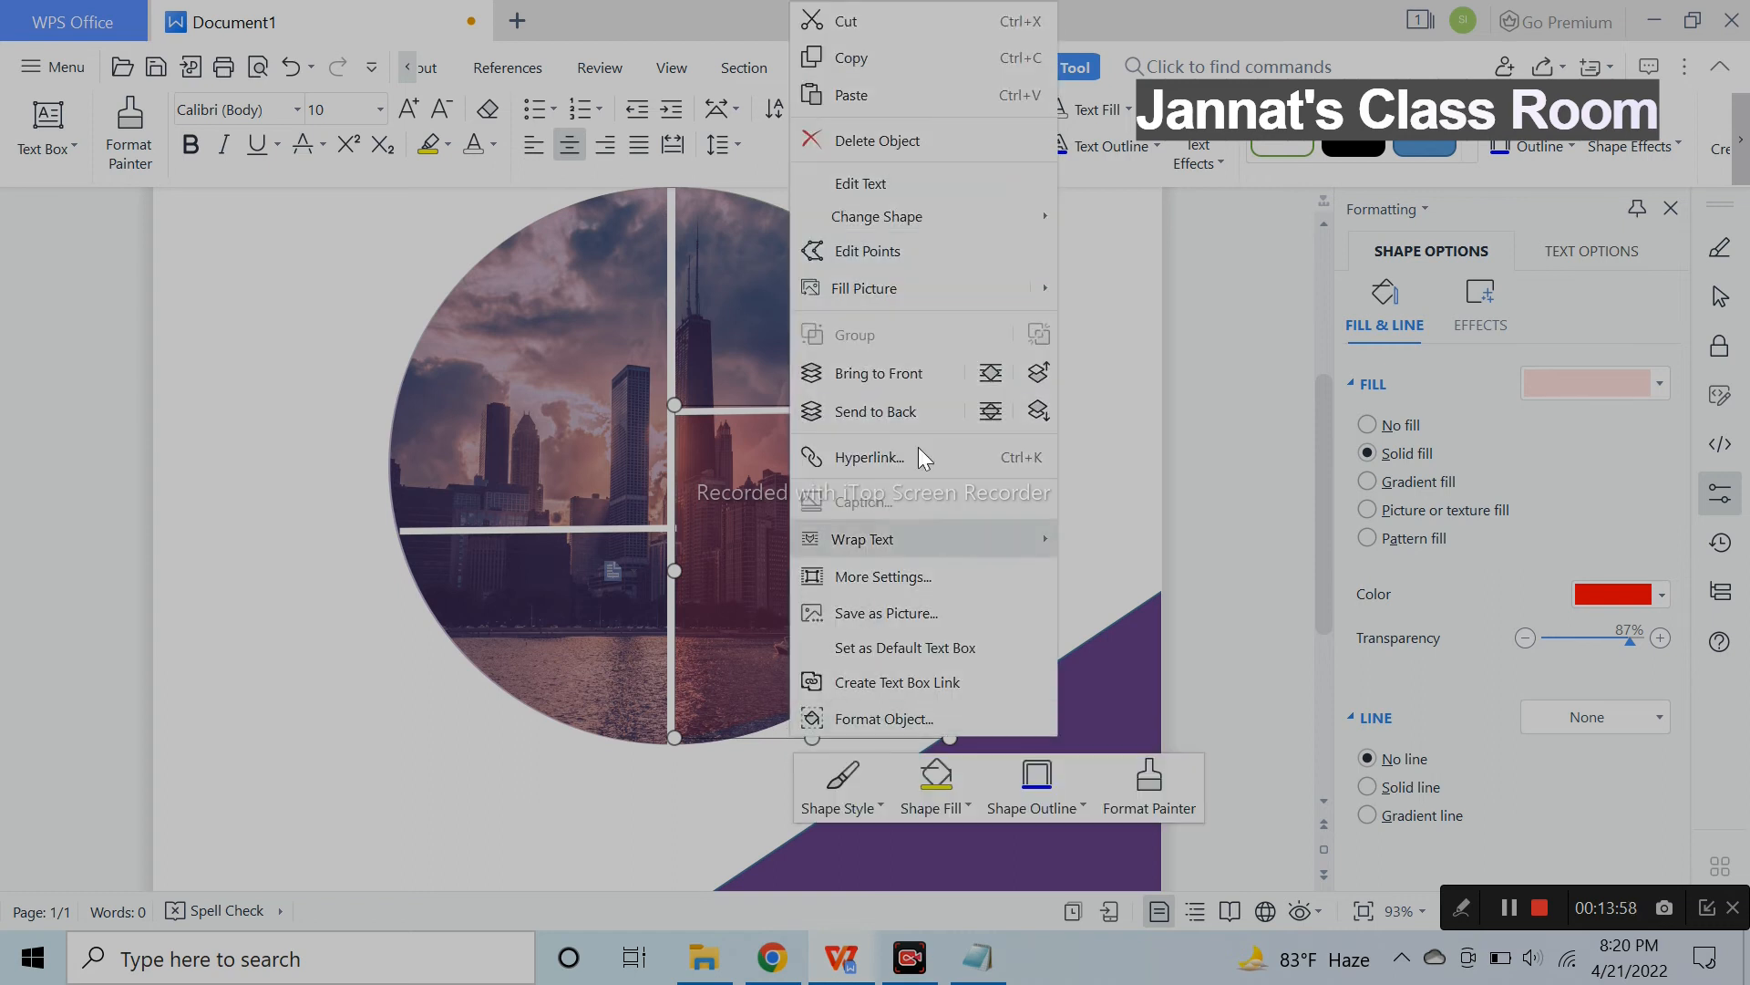
pyautogui.click(954, 239)
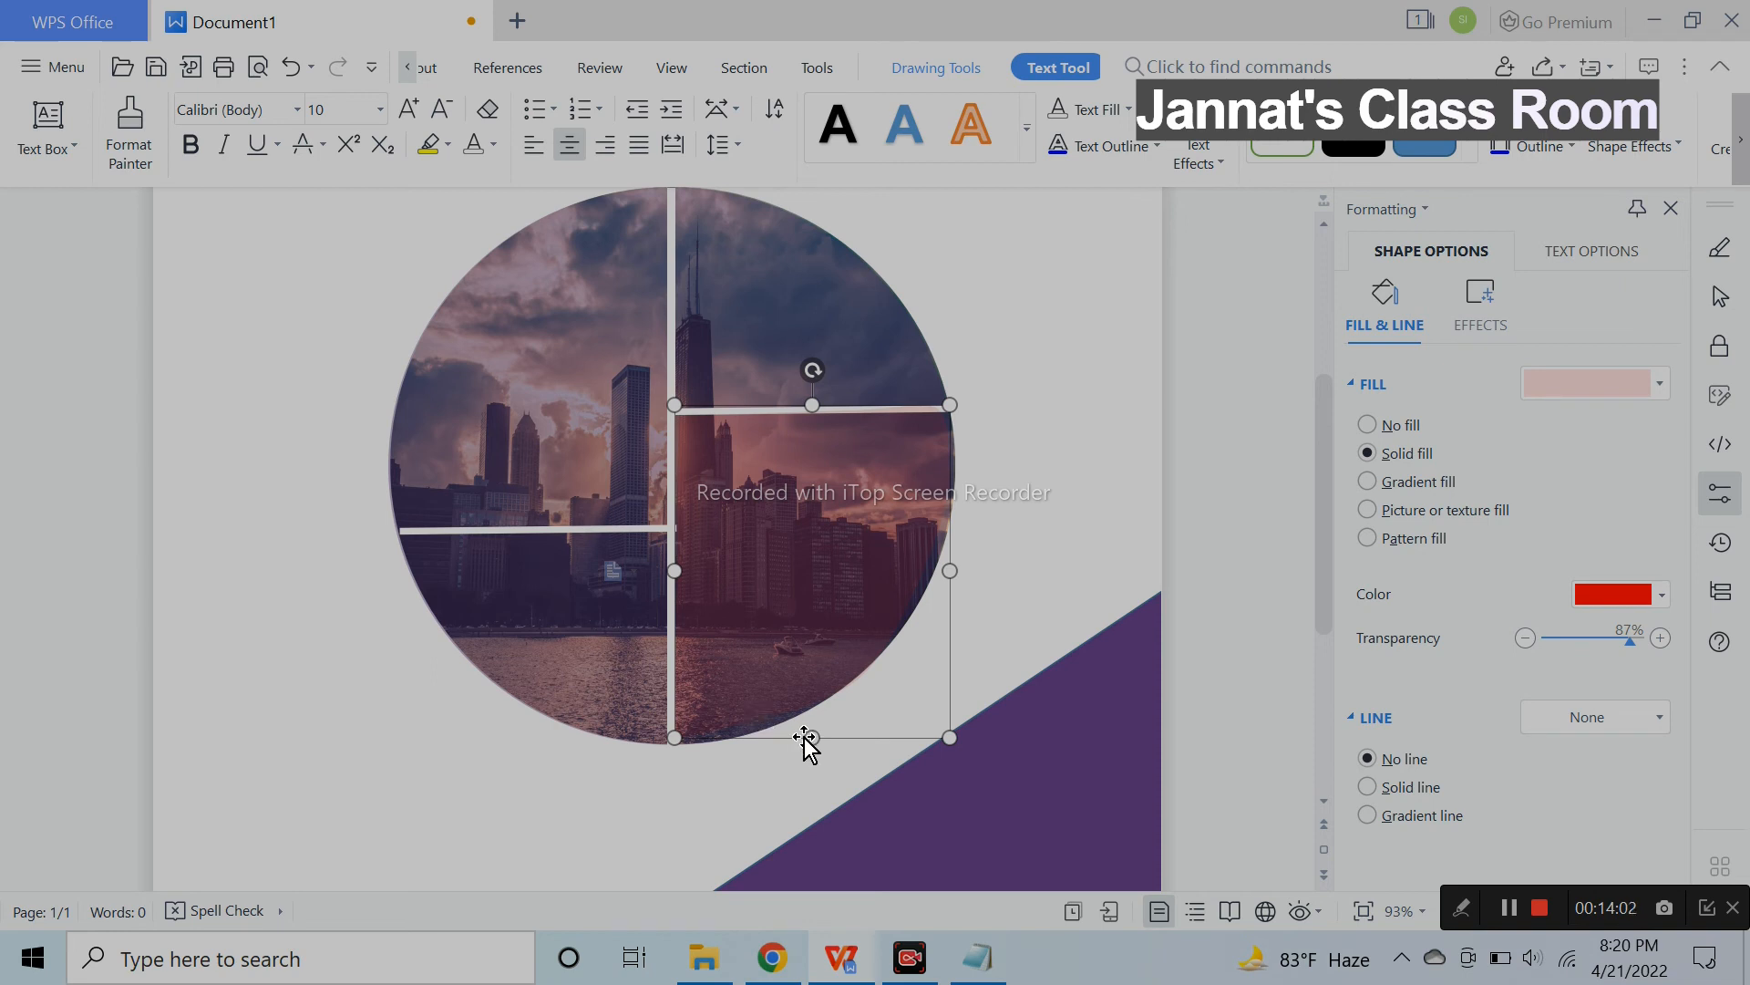
pyautogui.click(1003, 689)
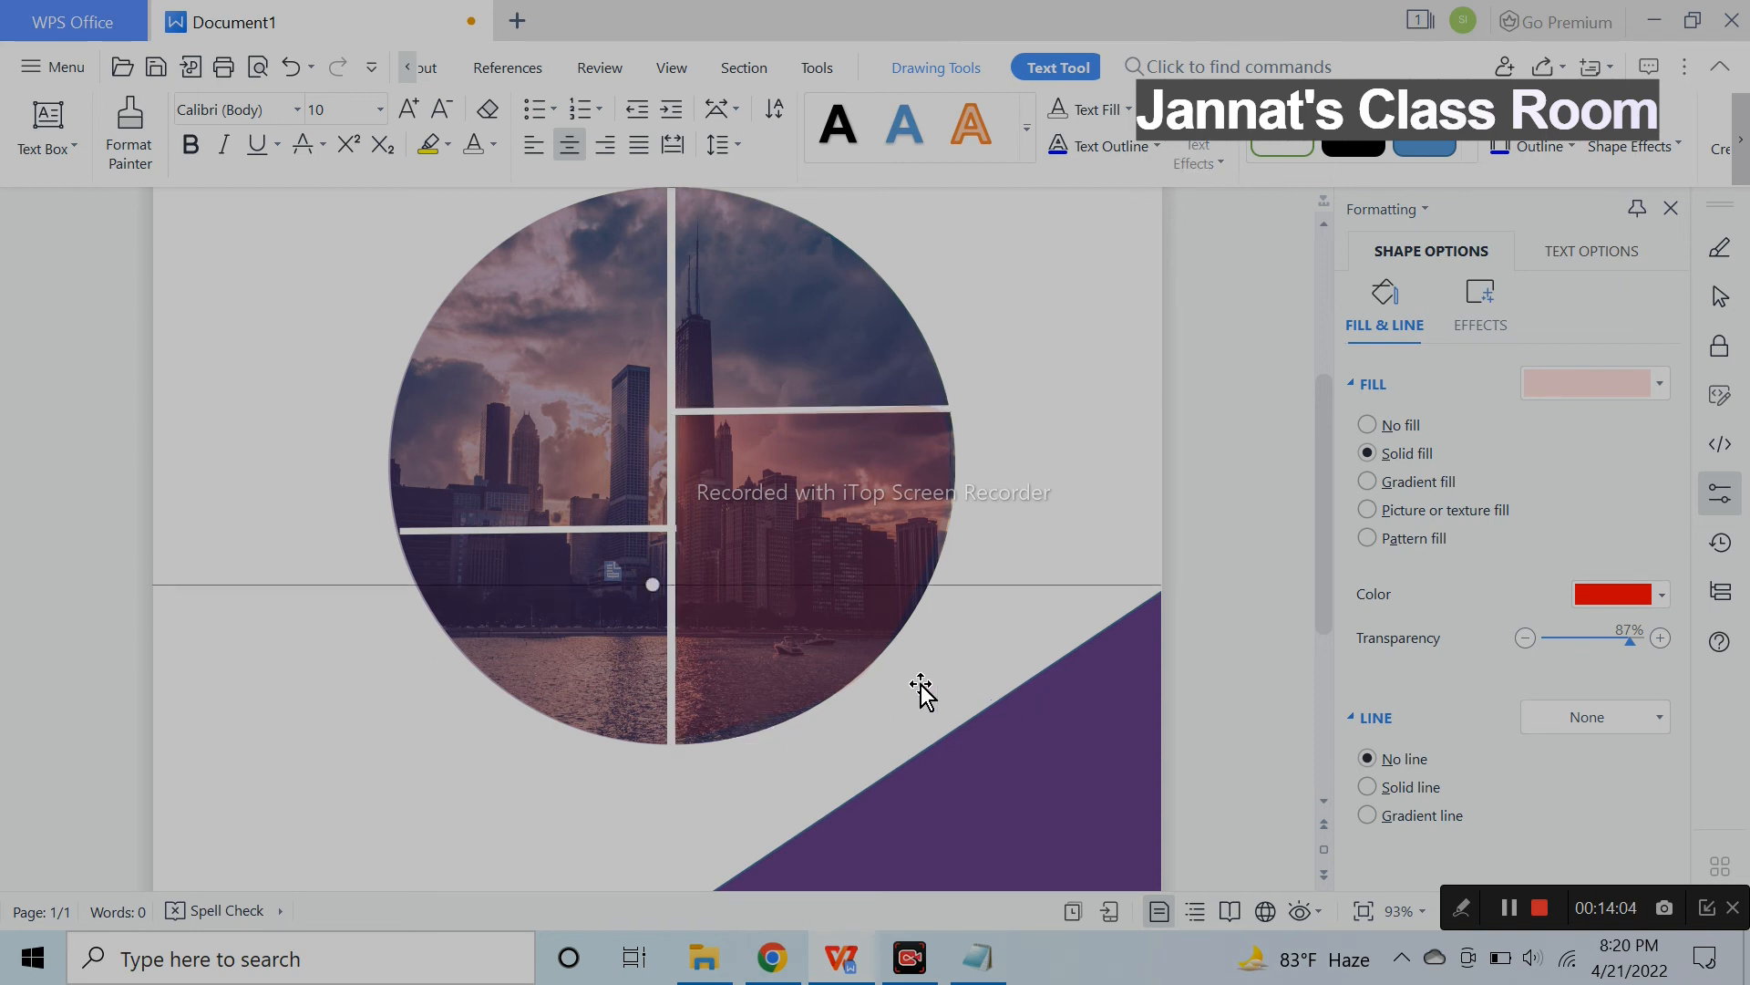
pyautogui.click(861, 521)
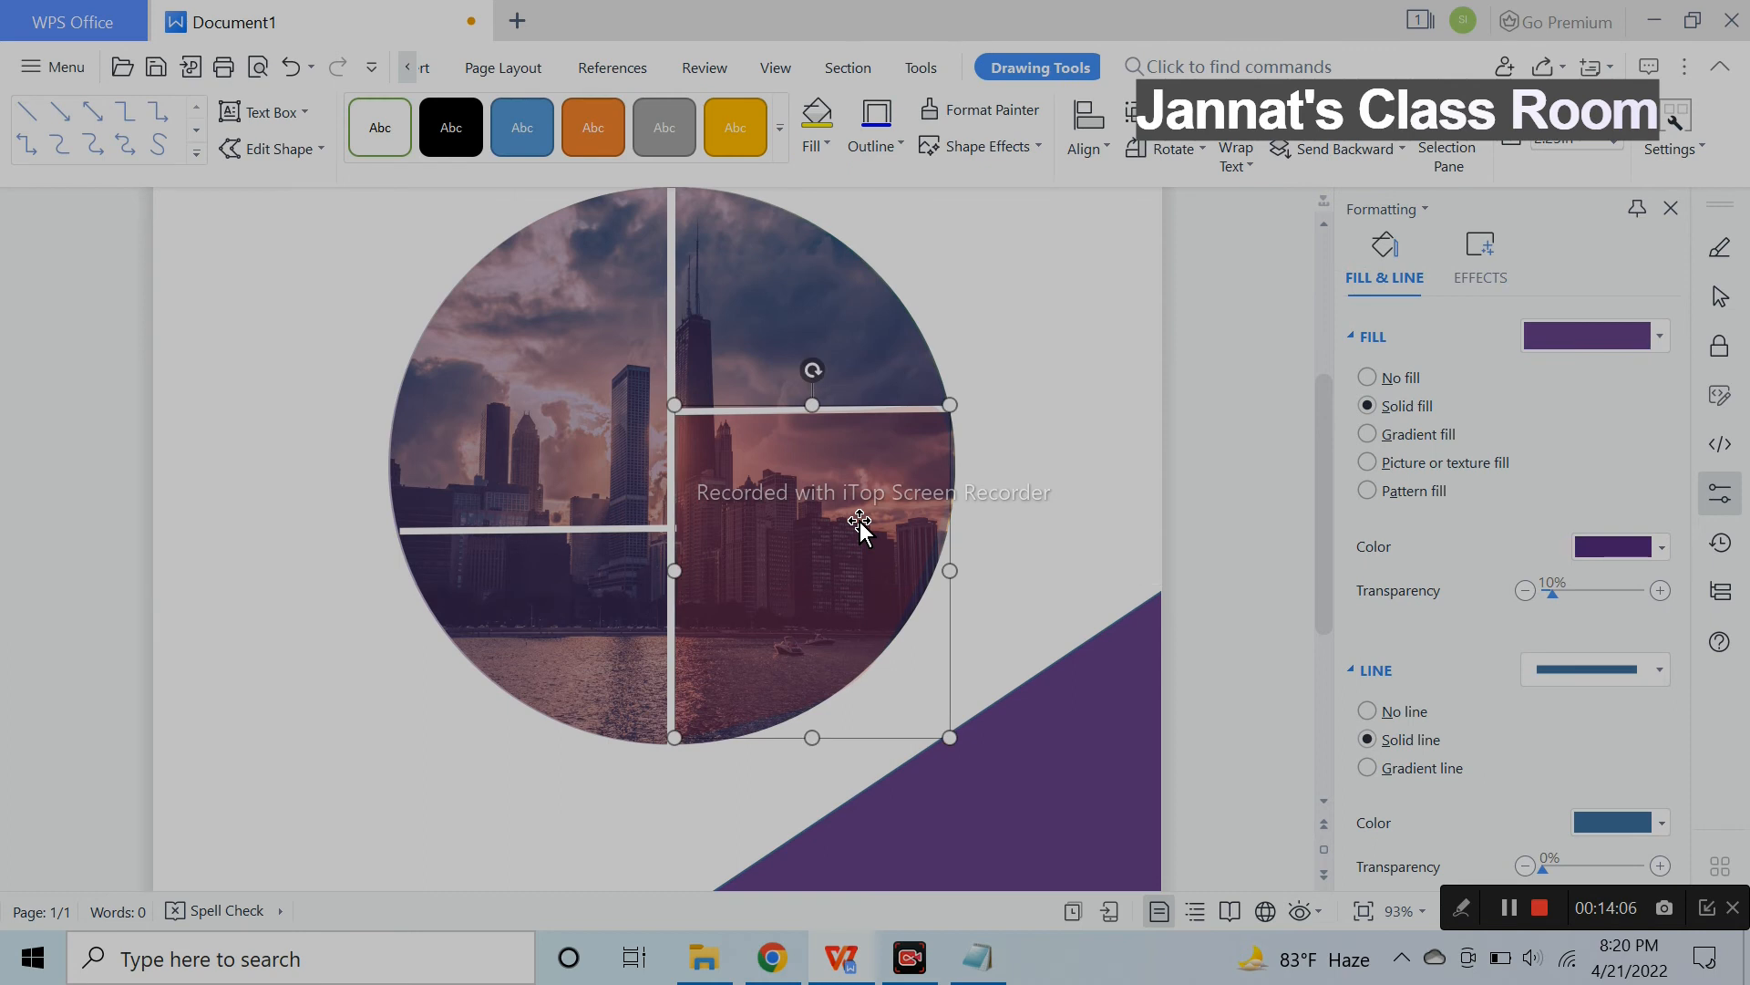
pyautogui.rightClick(955, 563)
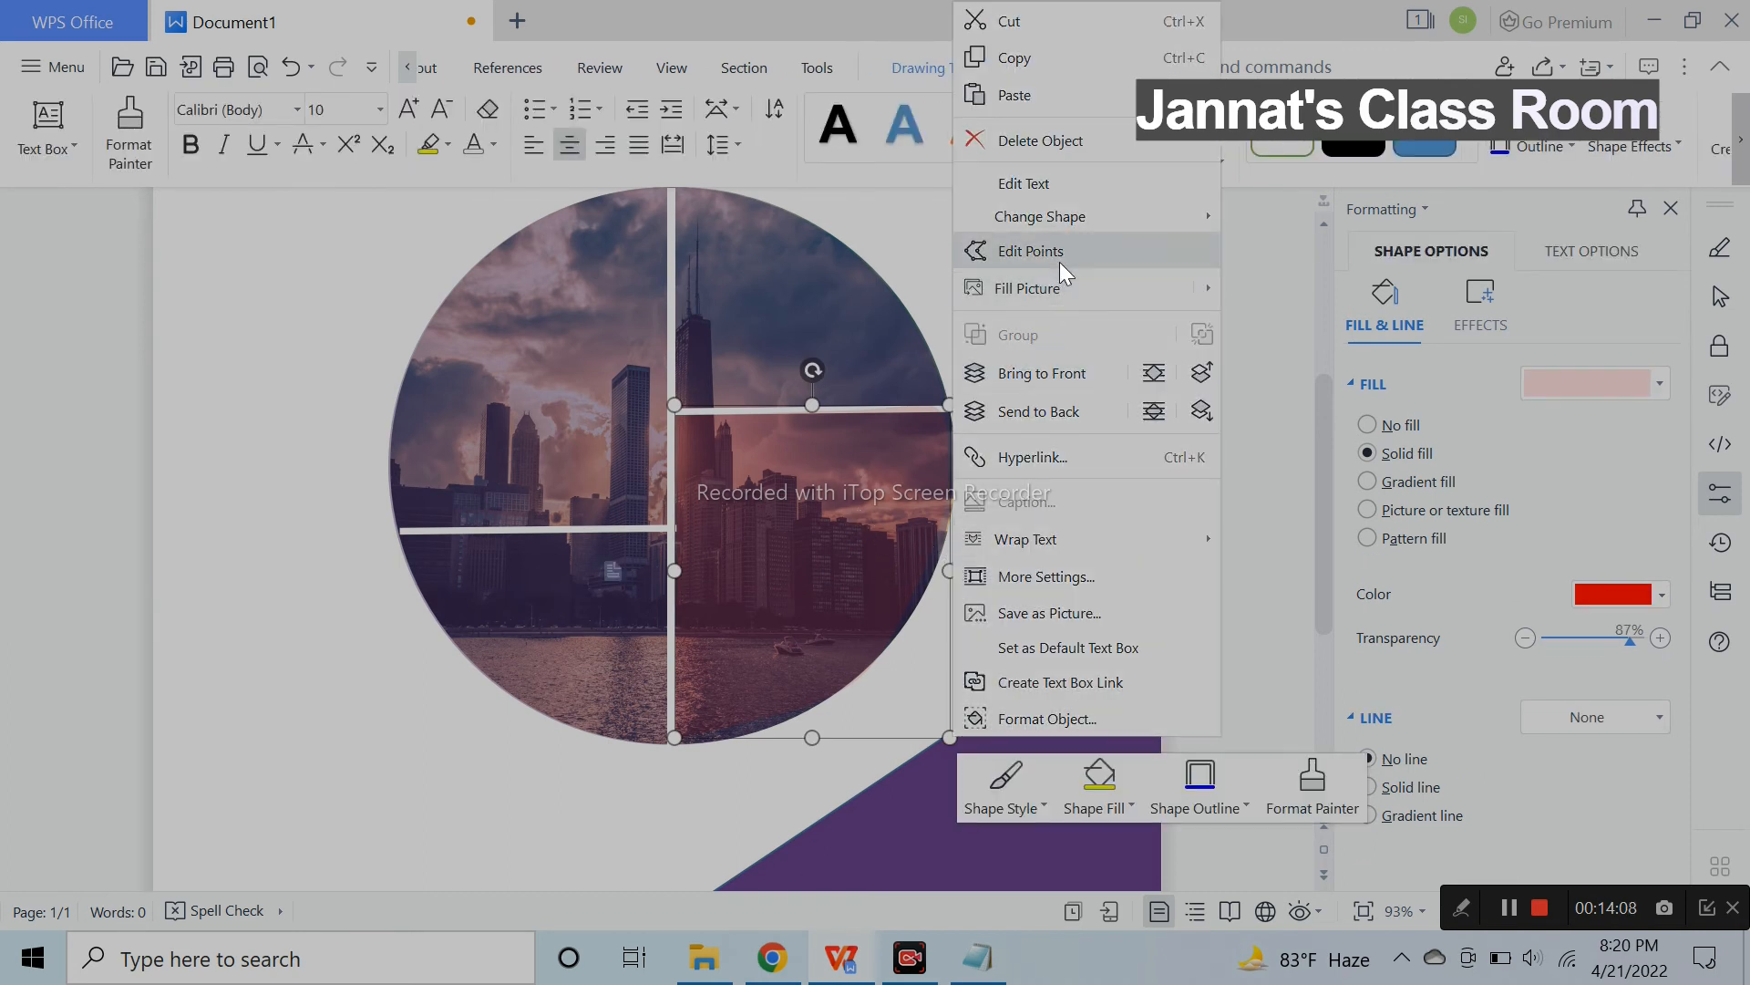
pyautogui.press('Escape')
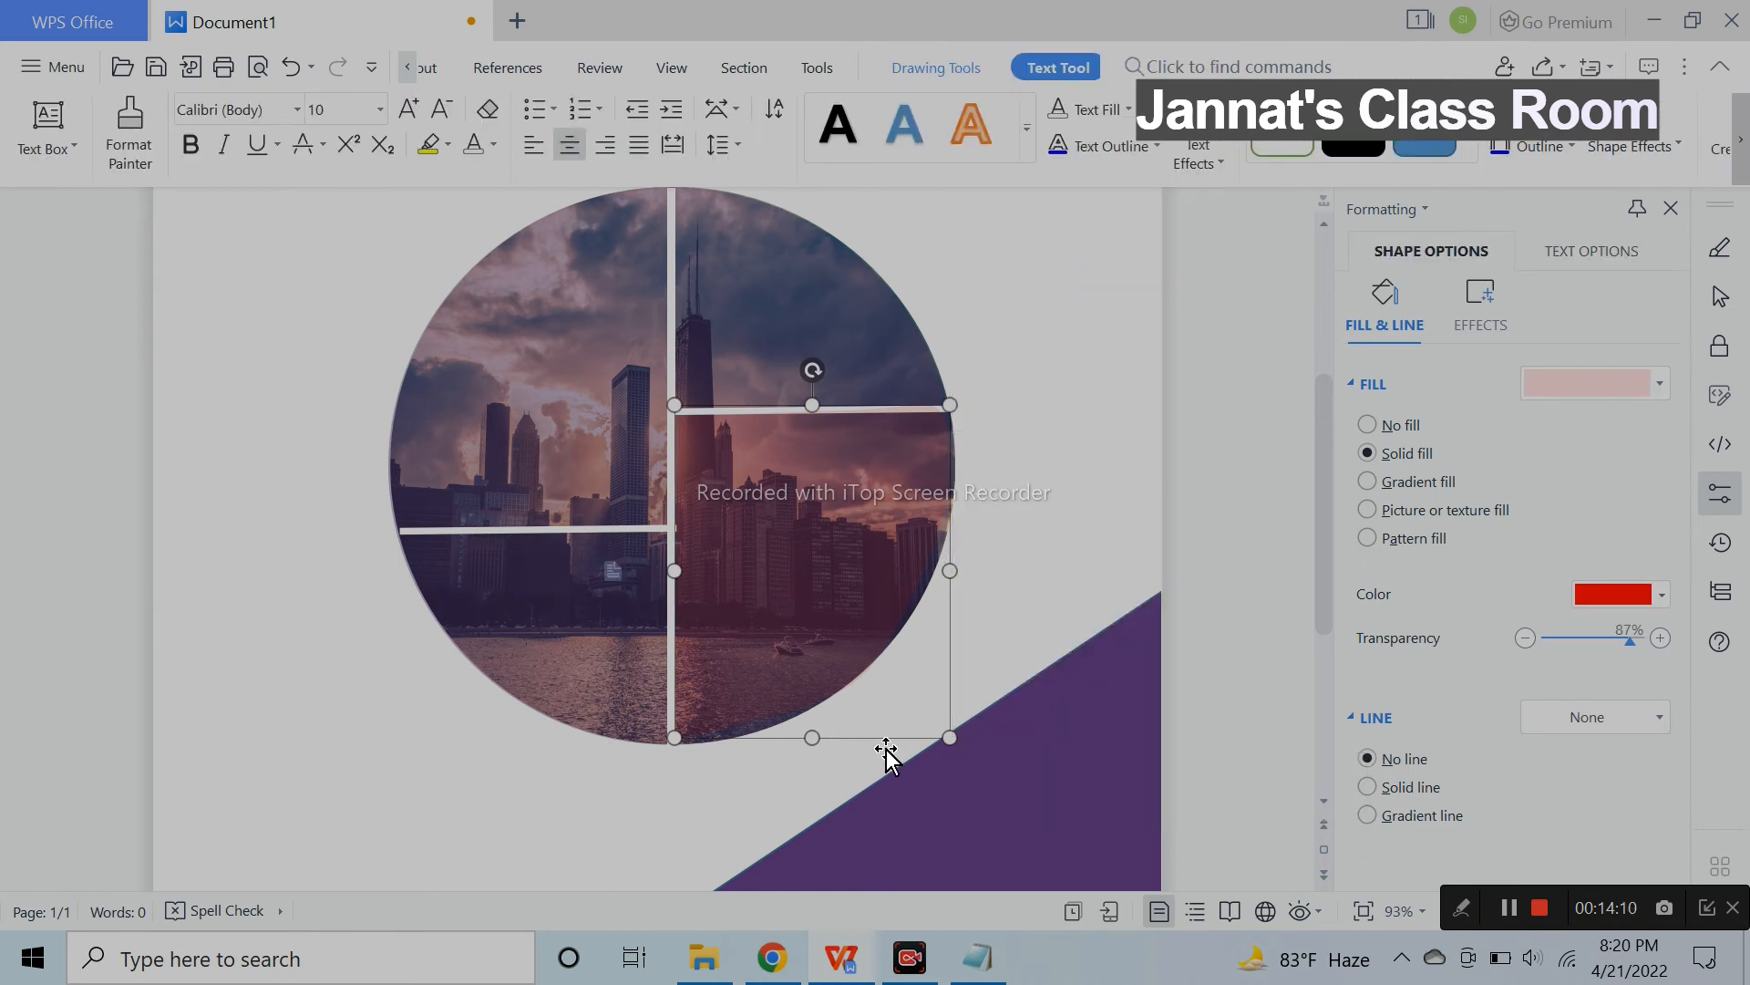
# Lower the red overlay's transparency to 33% and try once more to edit its points.
pyautogui.moveTo(1630, 641); pyautogui.dragTo(1573, 644)
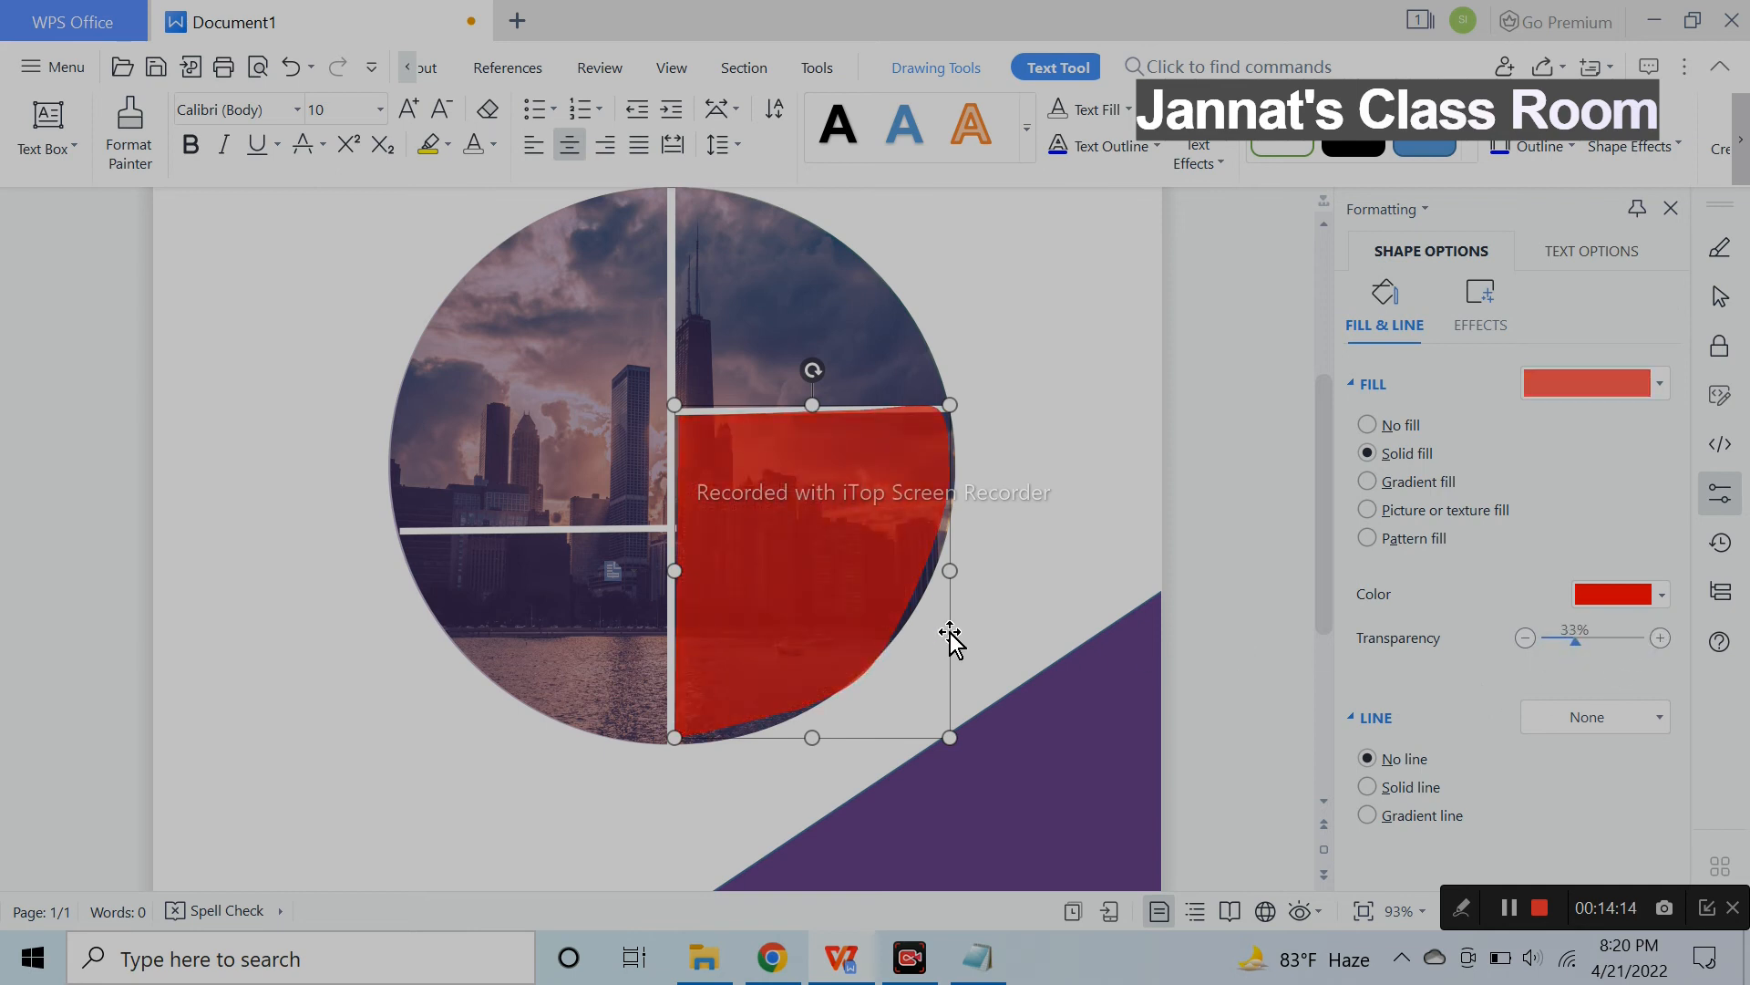
pyautogui.rightClick(851, 533)
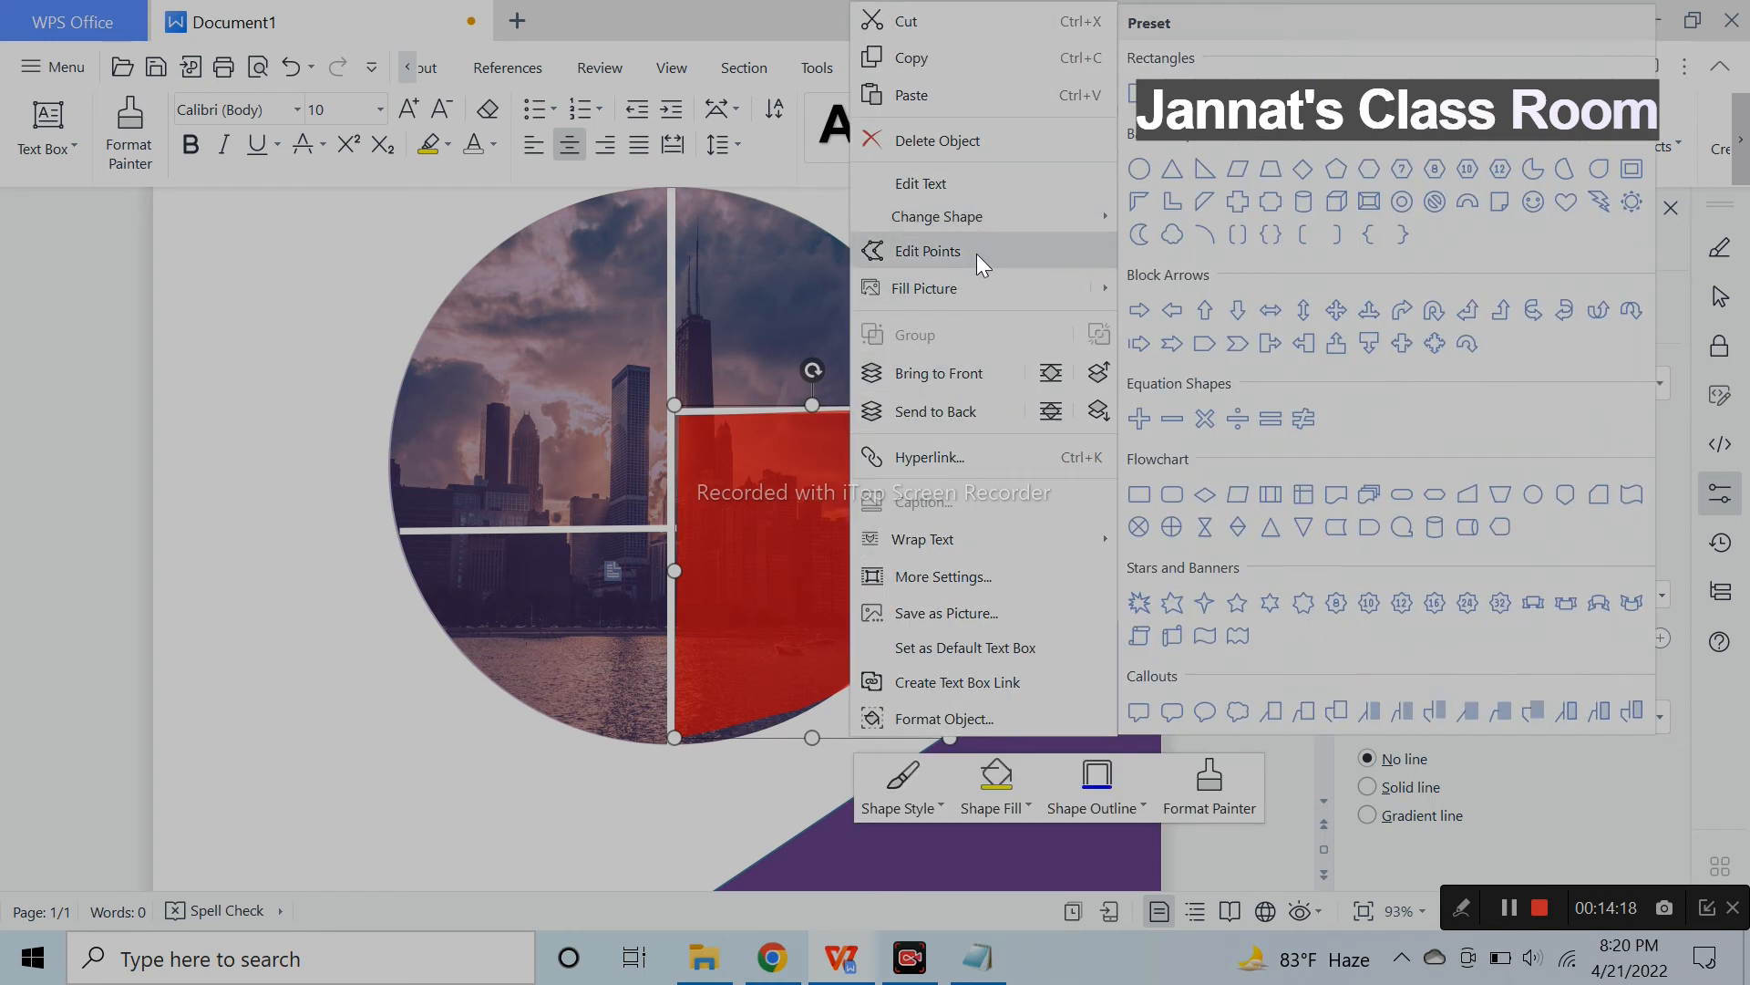
pyautogui.click(803, 657)
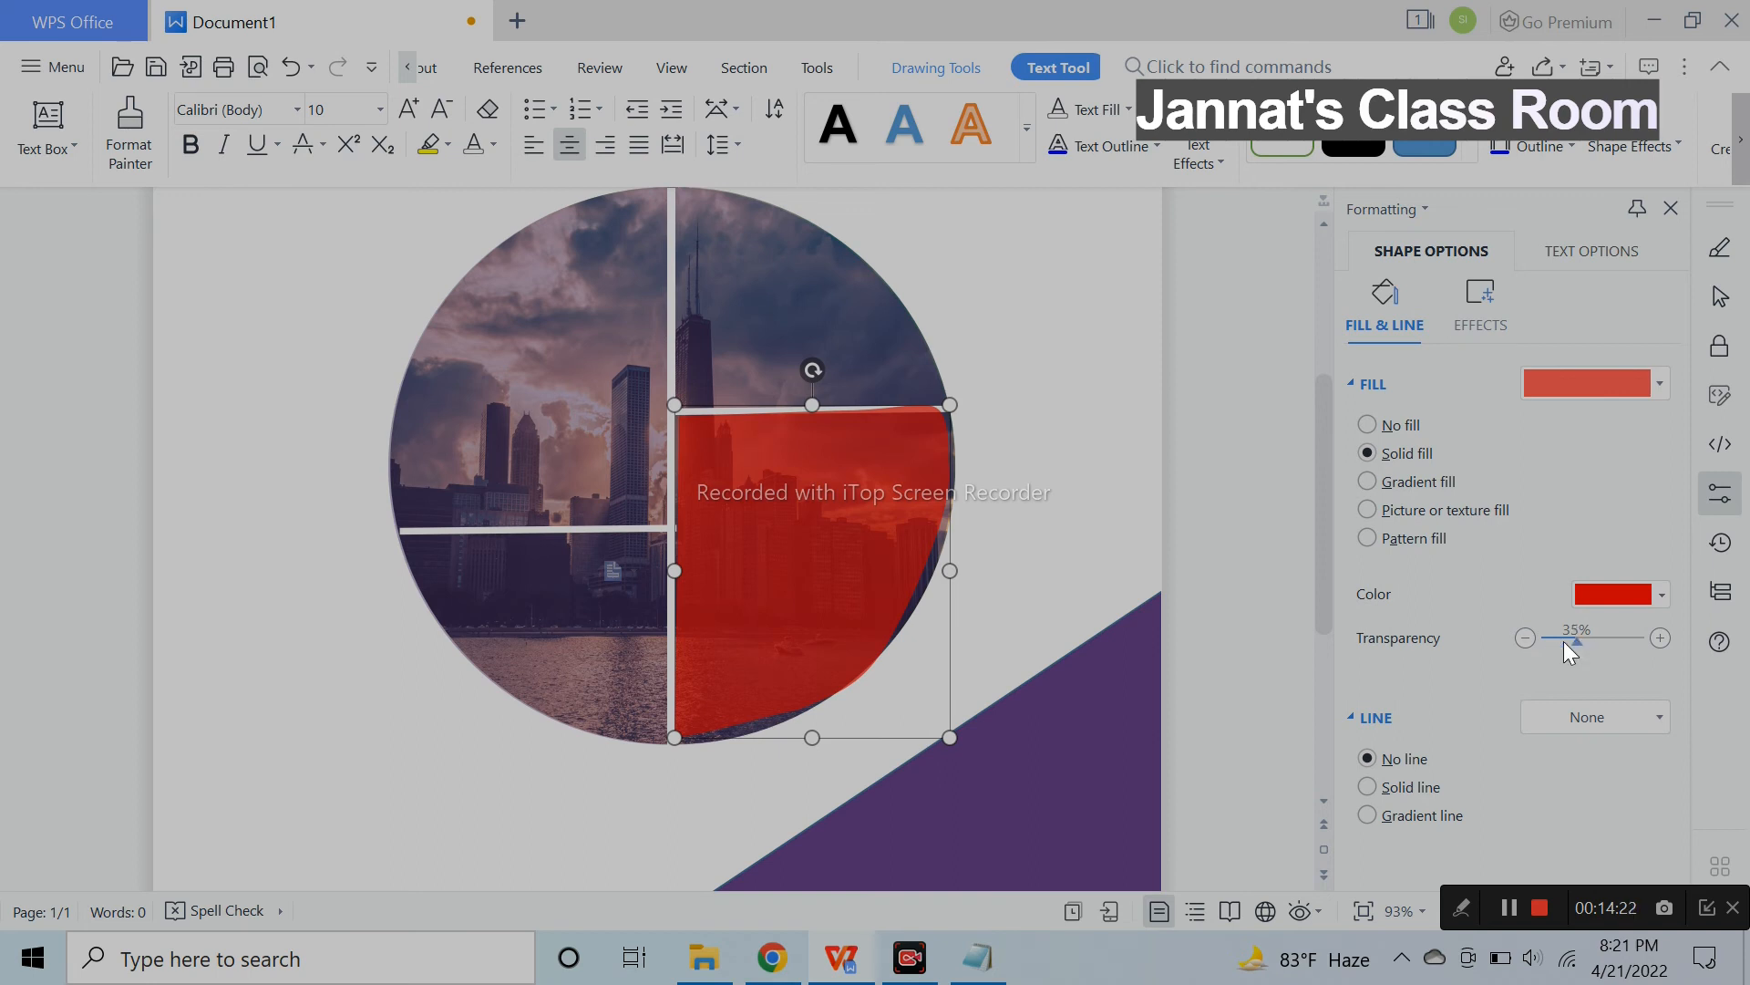
# Set the red overlay's transparency to 83%, widen it slightly to the right and nudge it left to fit the circle's edge.
pyautogui.moveTo(1549, 648); pyautogui.dragTo(1626, 648)
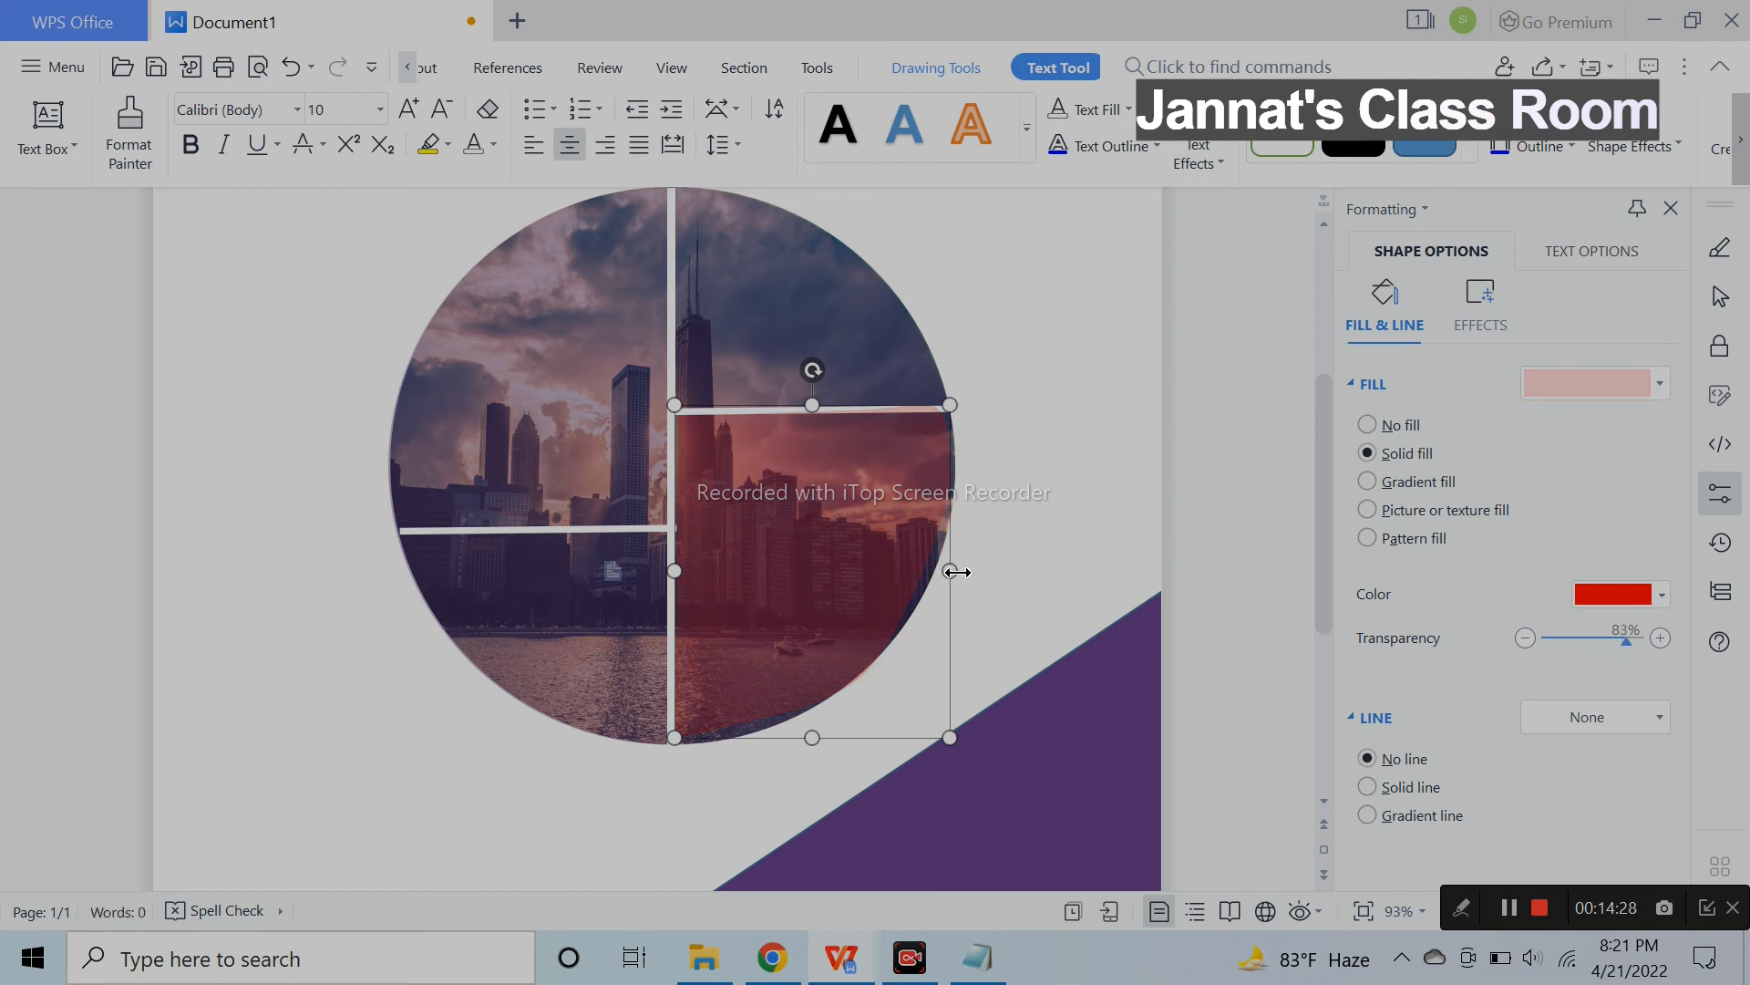
pyautogui.moveTo(965, 571); pyautogui.dragTo(975, 572)
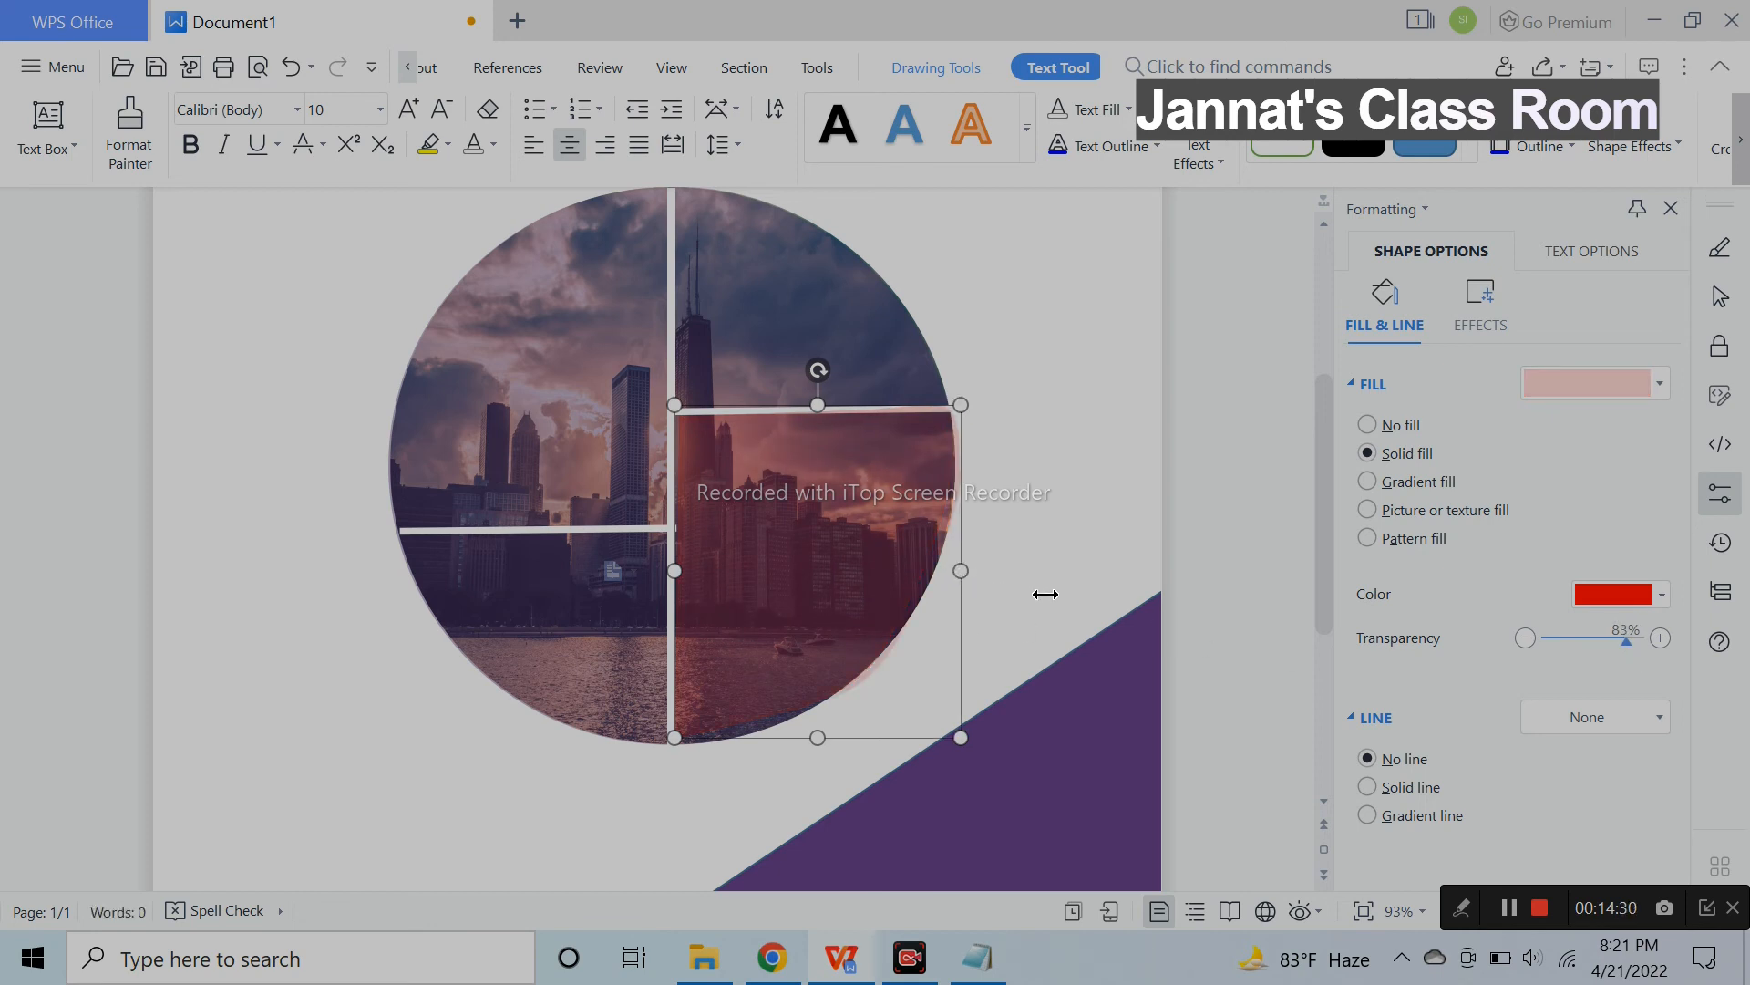
pyautogui.press('Left')
pyautogui.press('Left')
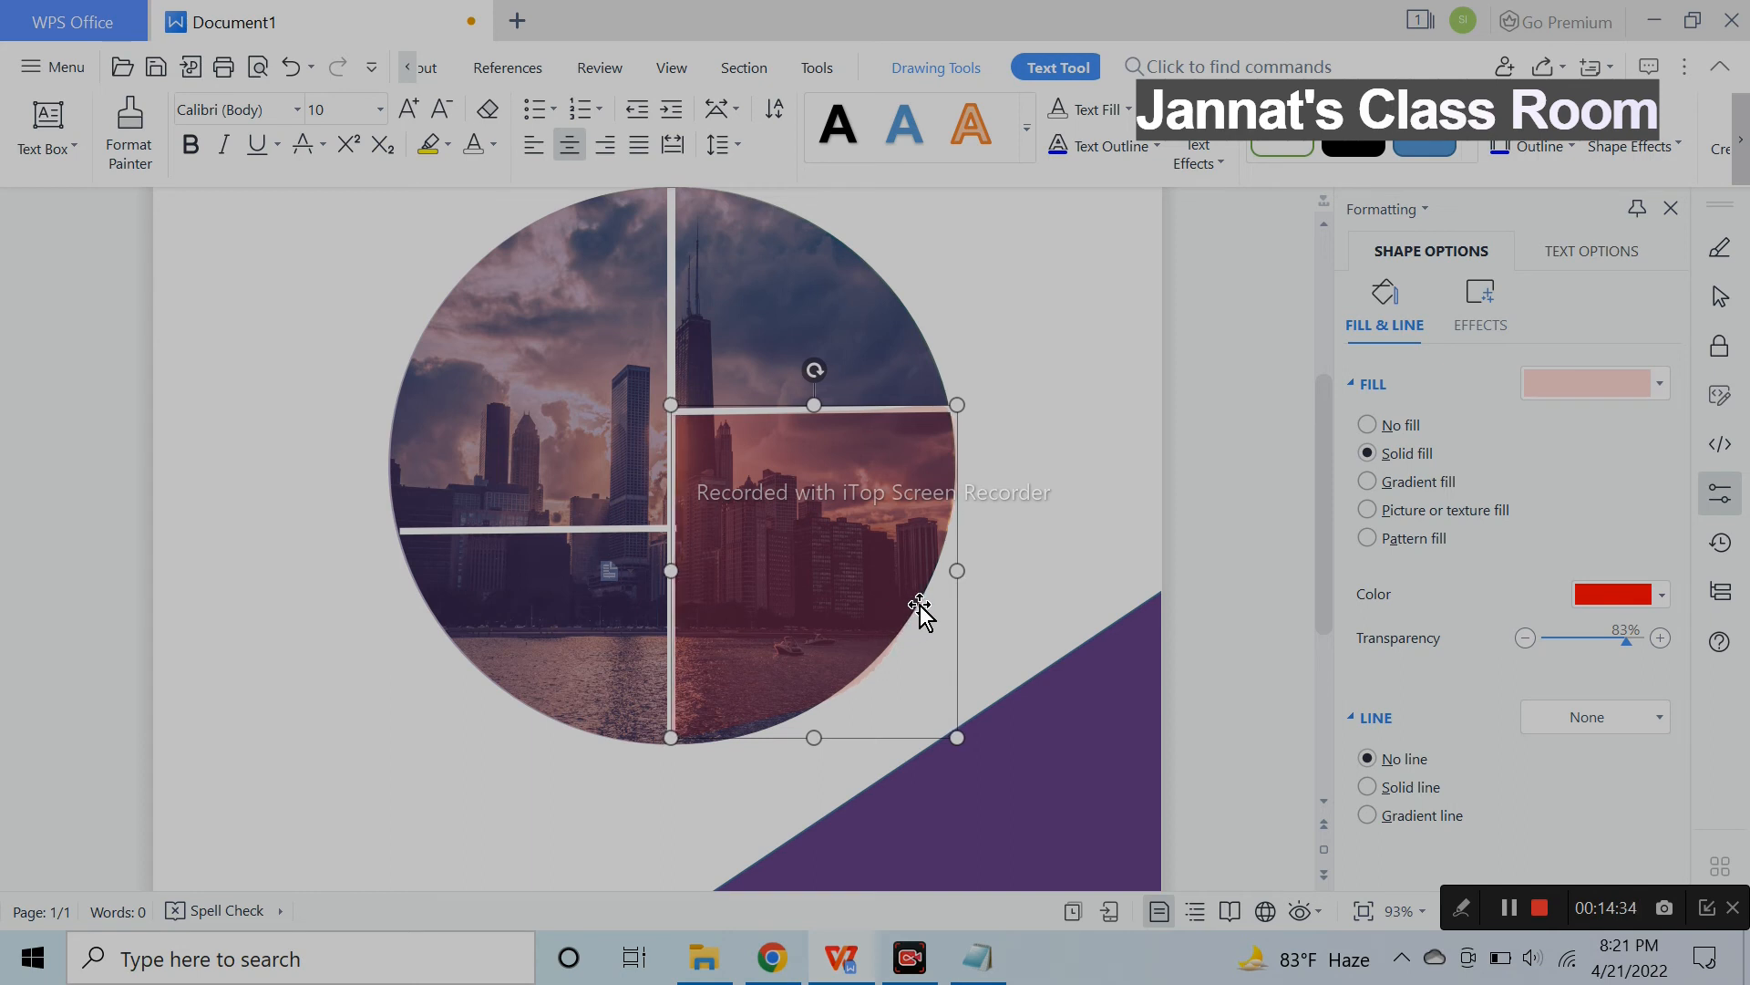
# Move the purple corner triangle slightly up from the bottom of the page.
pyautogui.click(1106, 653)
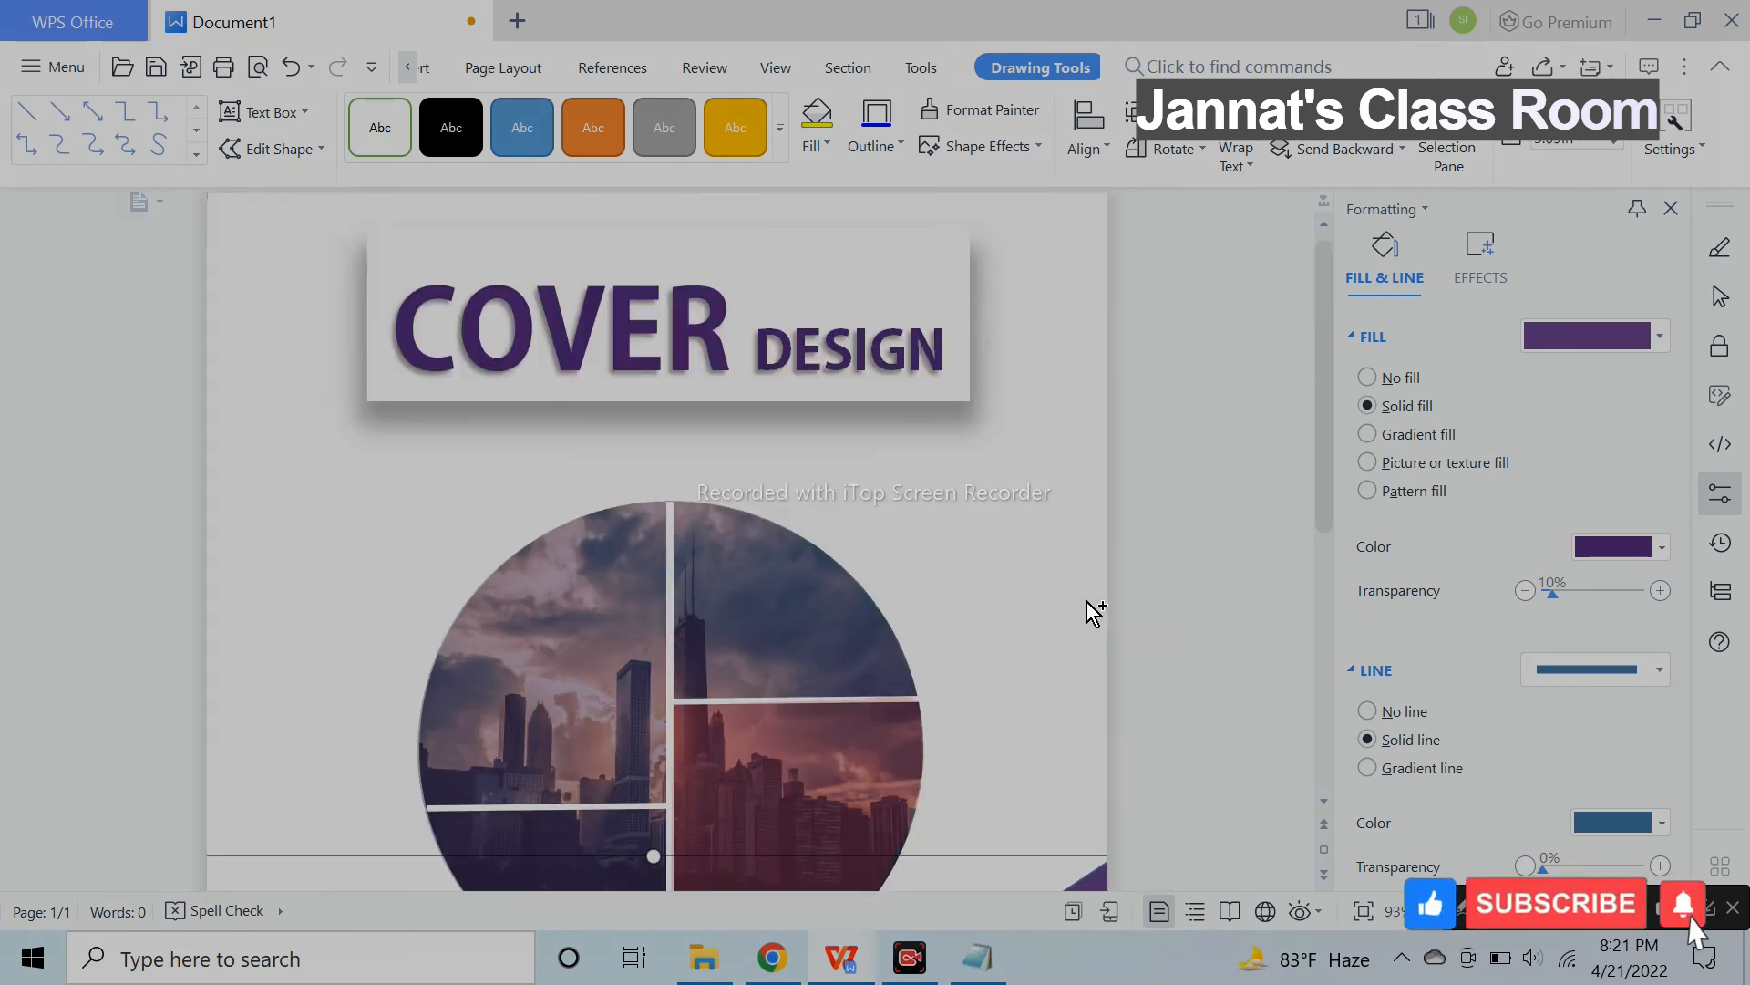
pyautogui.scroll(-5, 1087, 602)
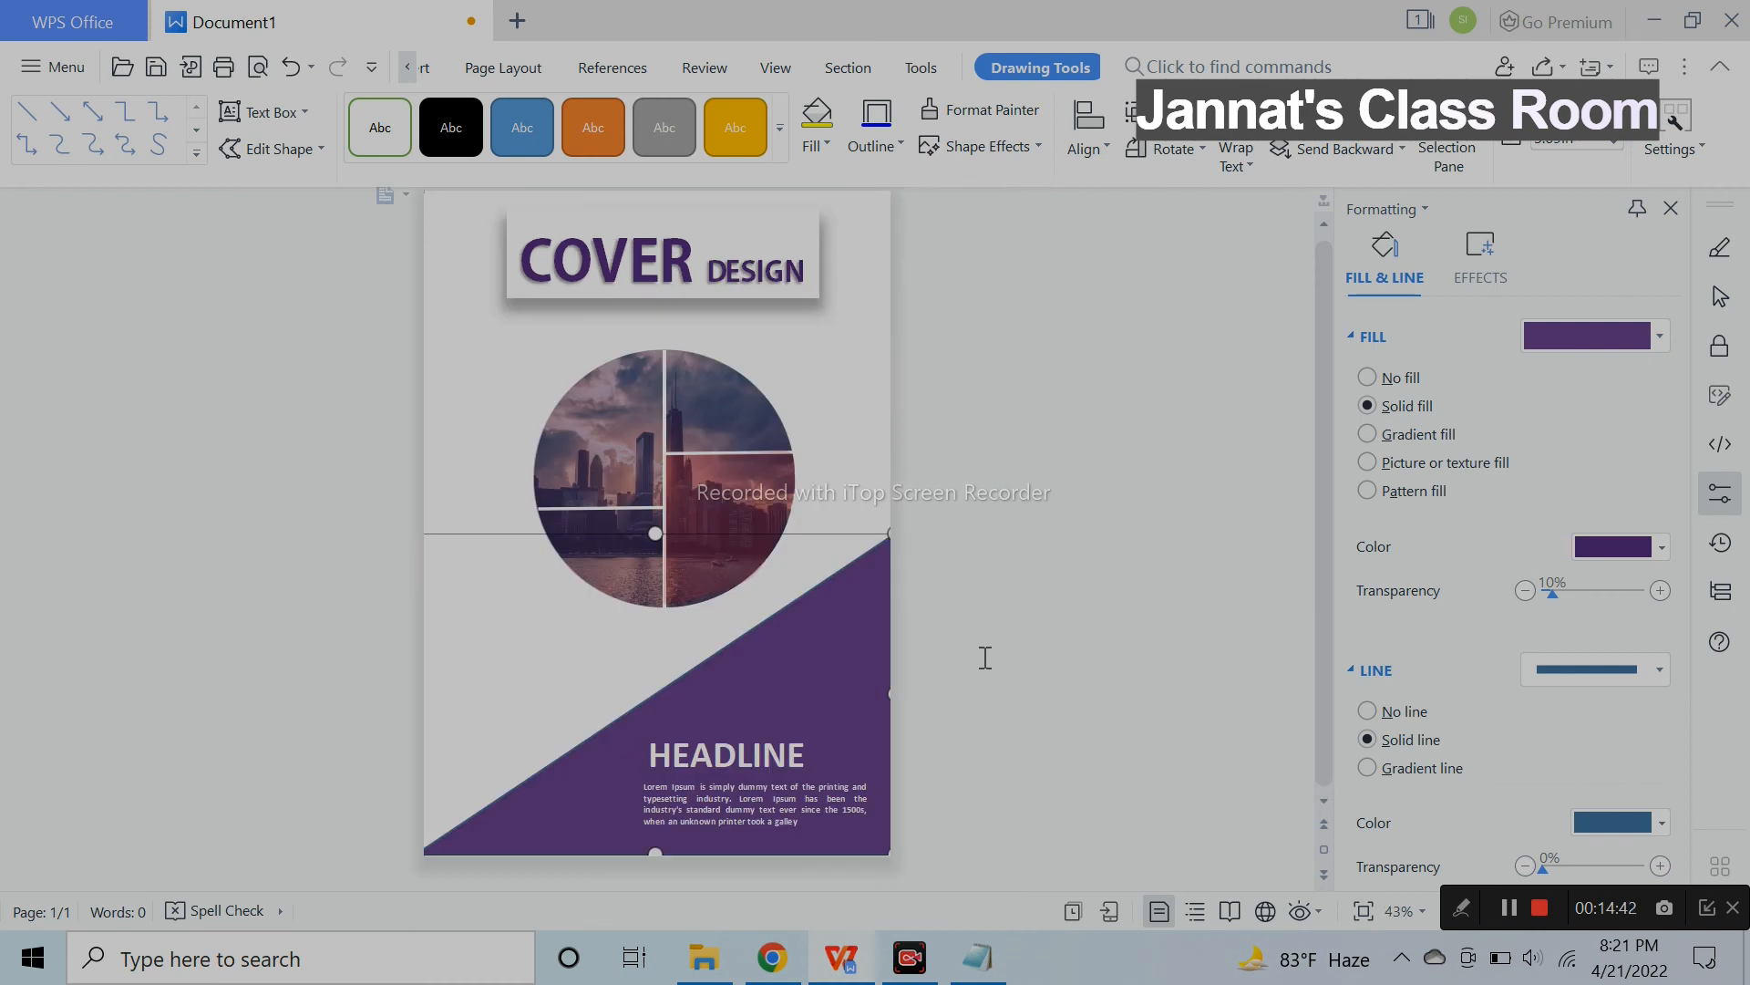
pyautogui.moveTo(856, 535); pyautogui.dragTo(864, 498)
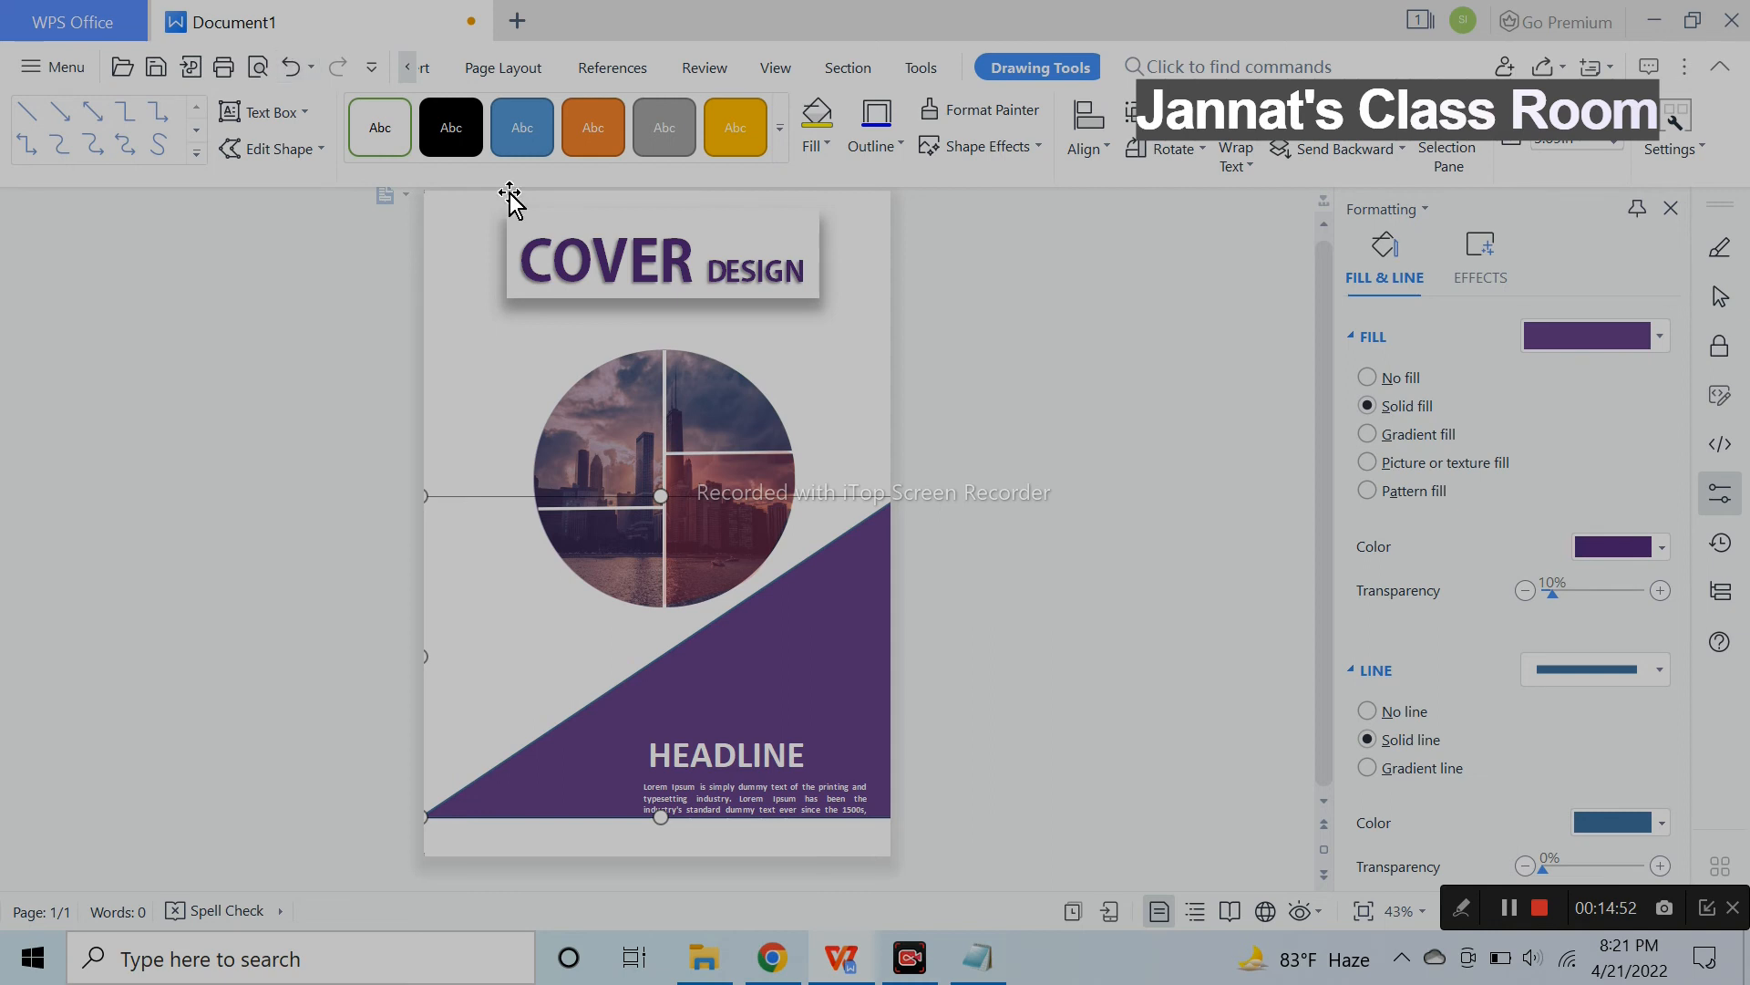
pyautogui.click(1506, 907)
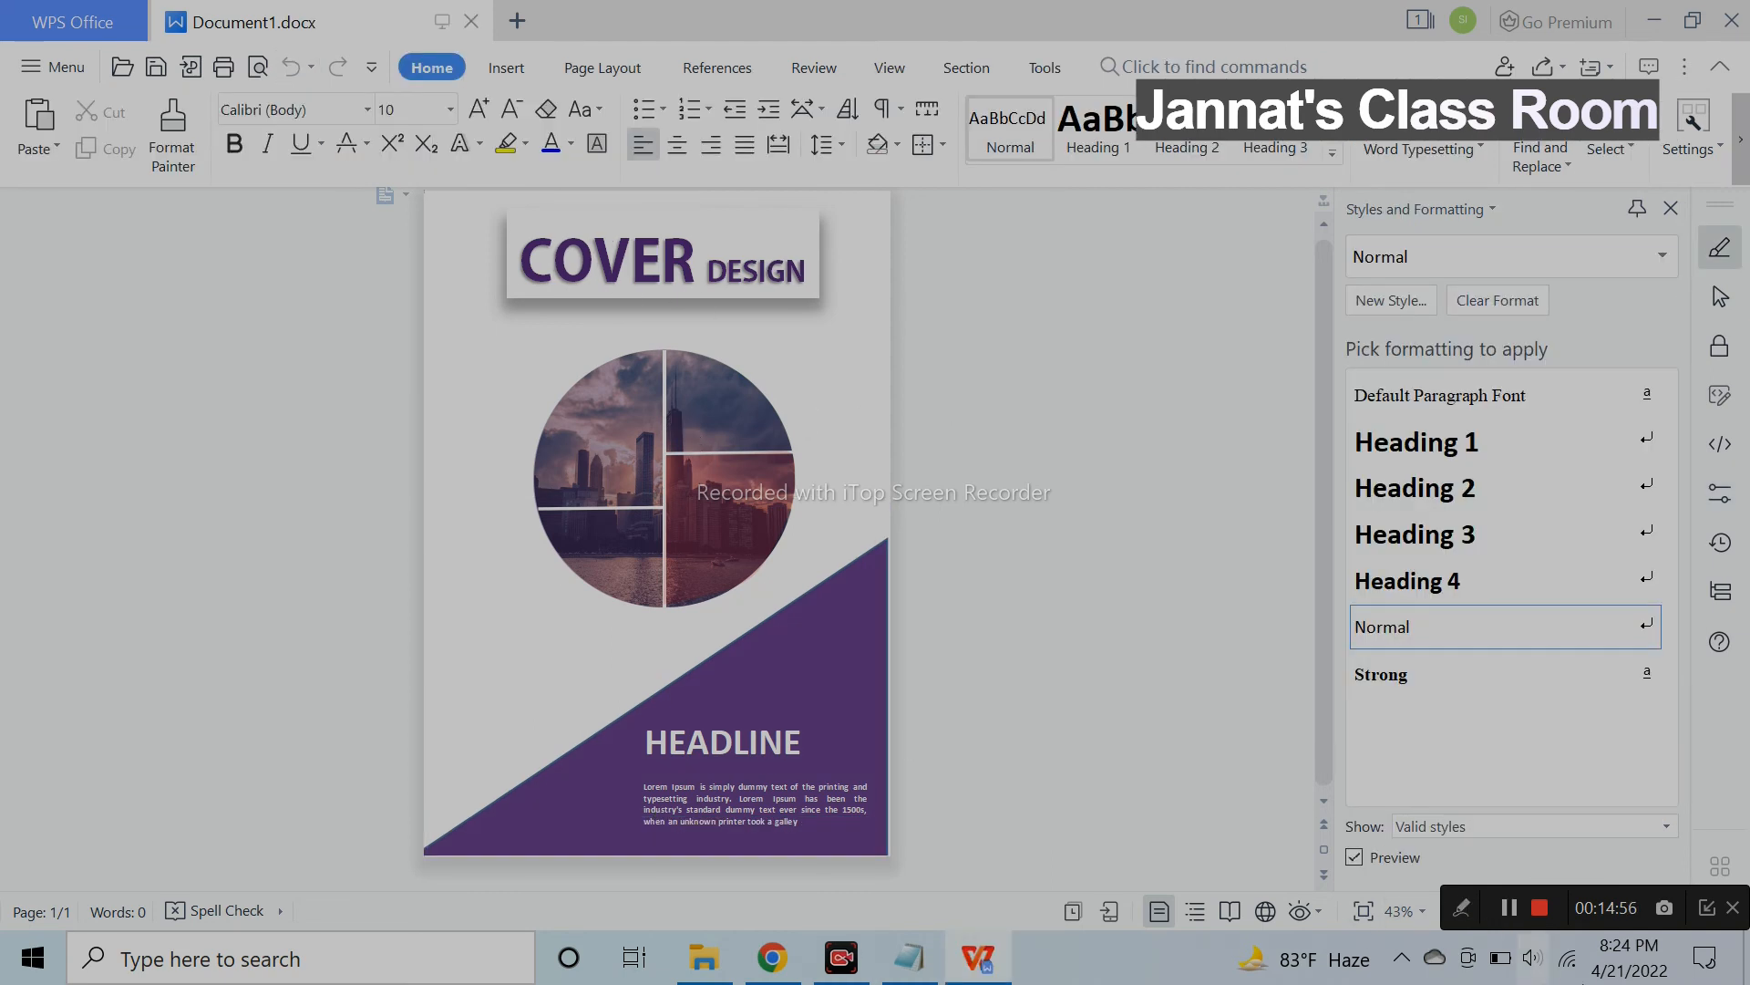
# Draw a rectangle covering the whole cover page.
pyautogui.click(506, 68)
pyautogui.click(429, 150)
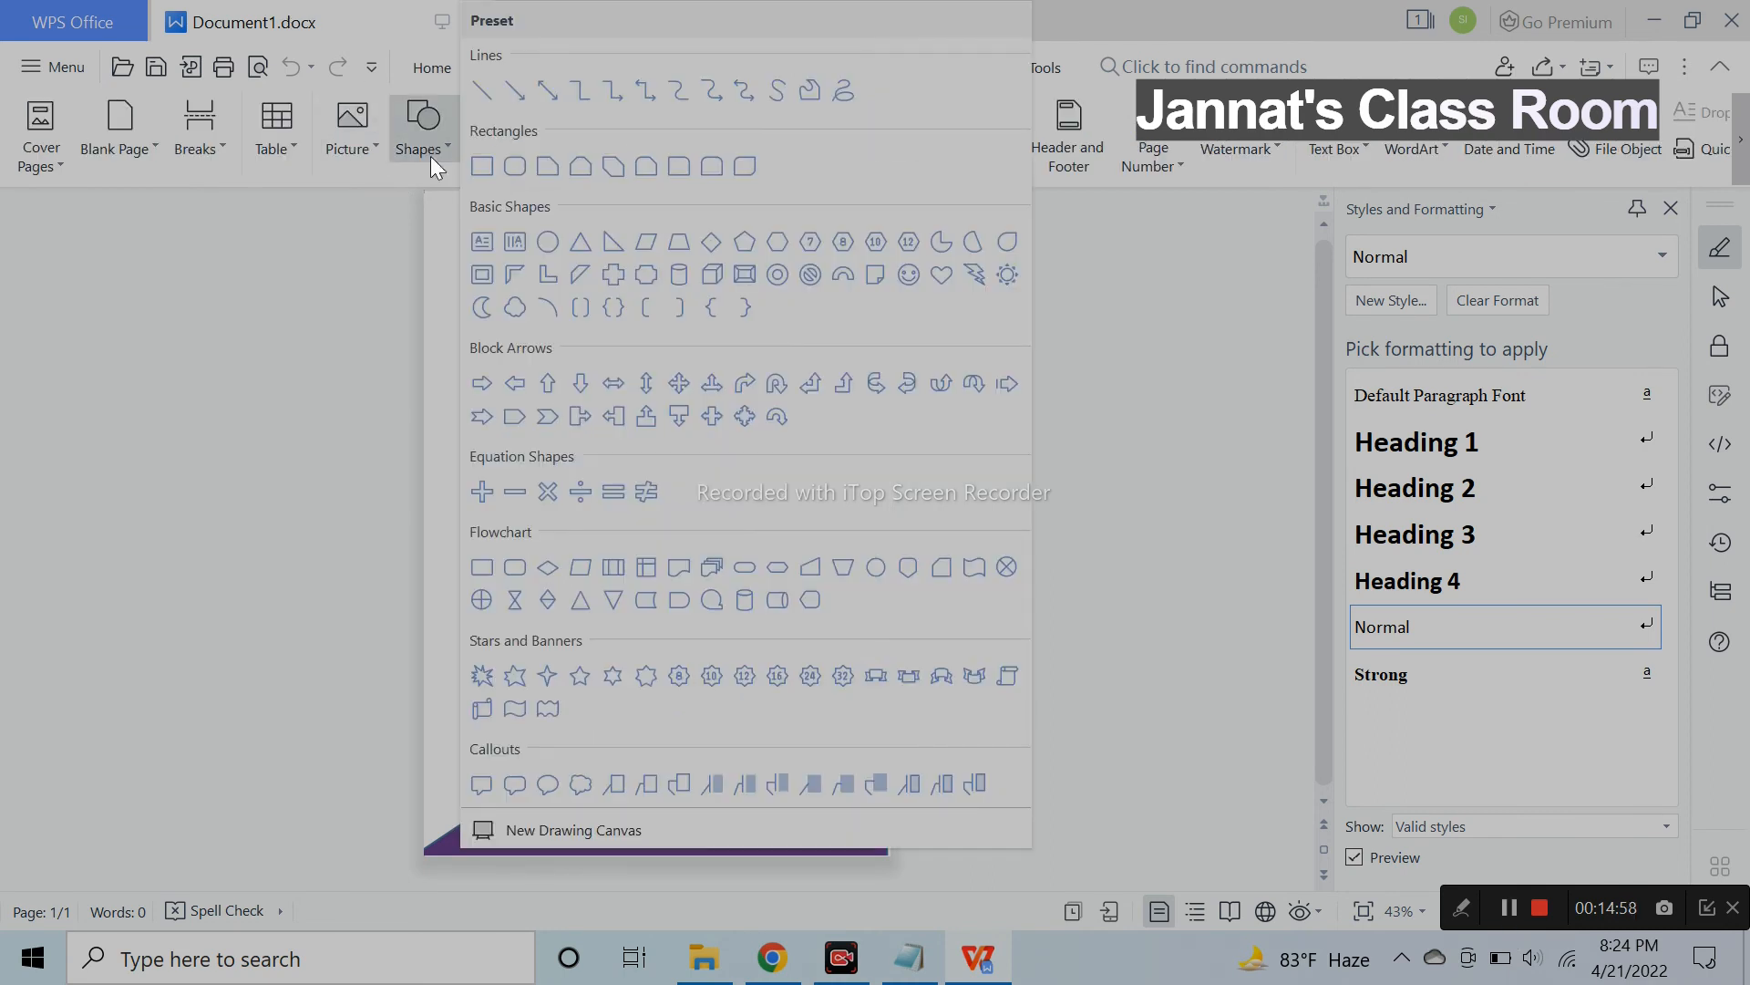
pyautogui.click(485, 167)
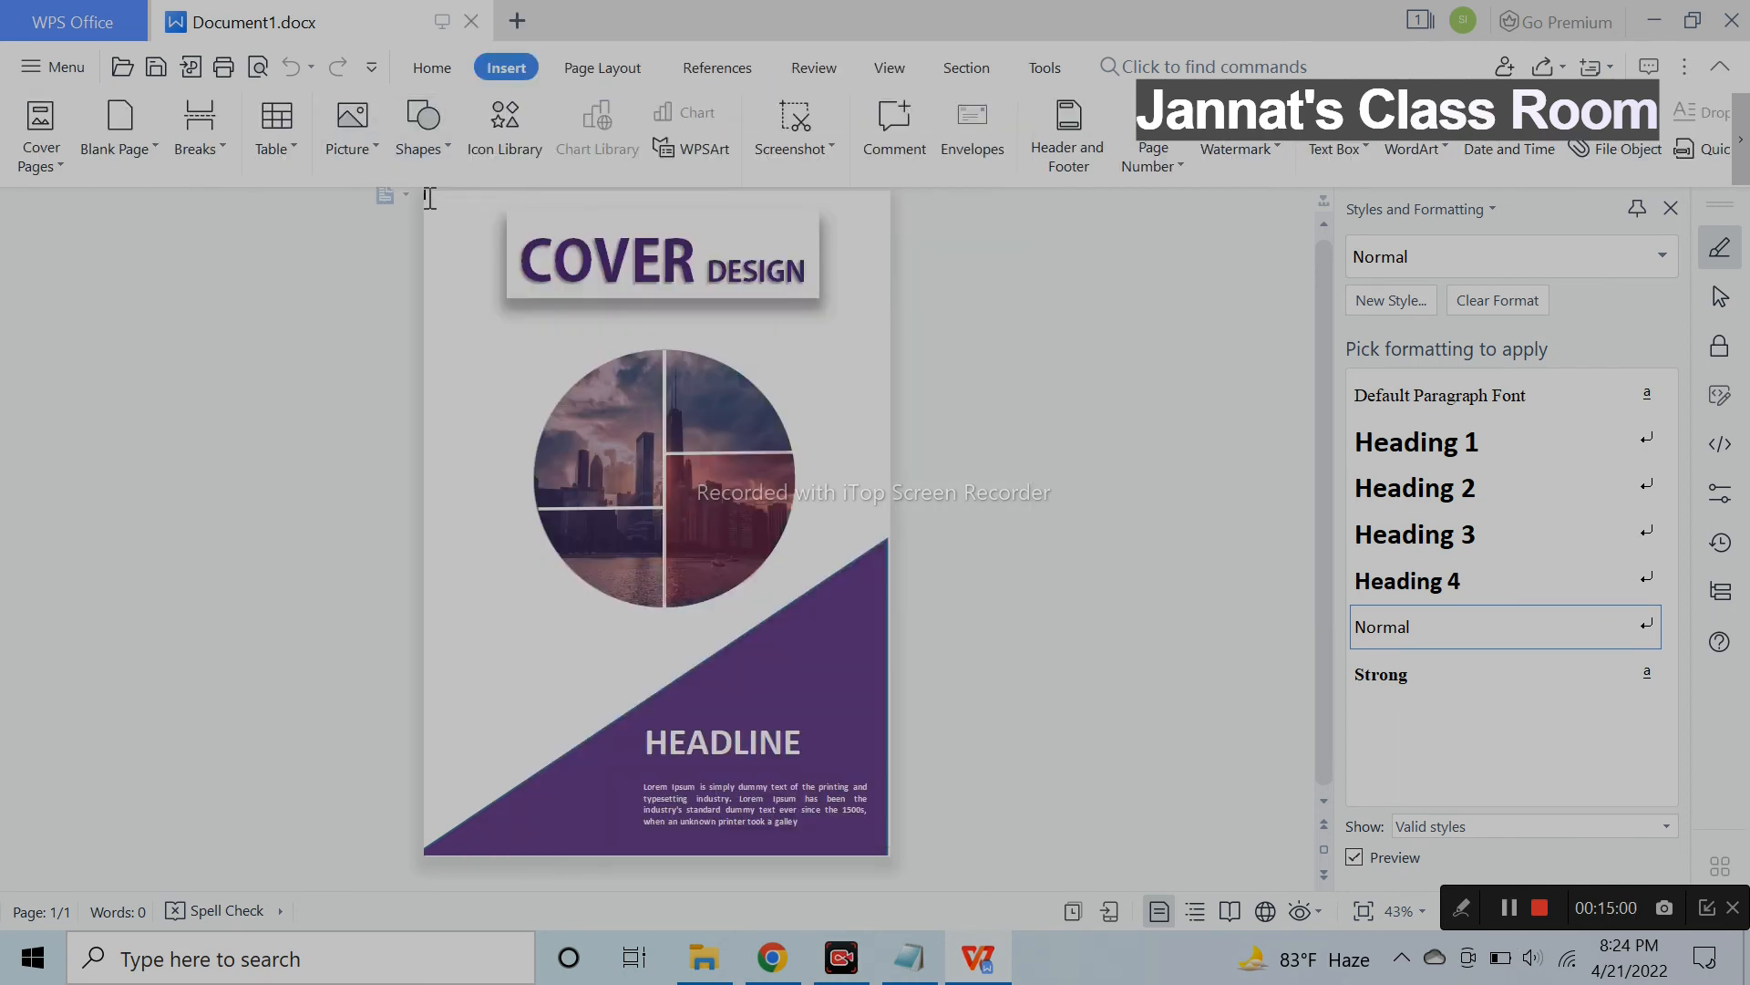
pyautogui.click(410, 132)
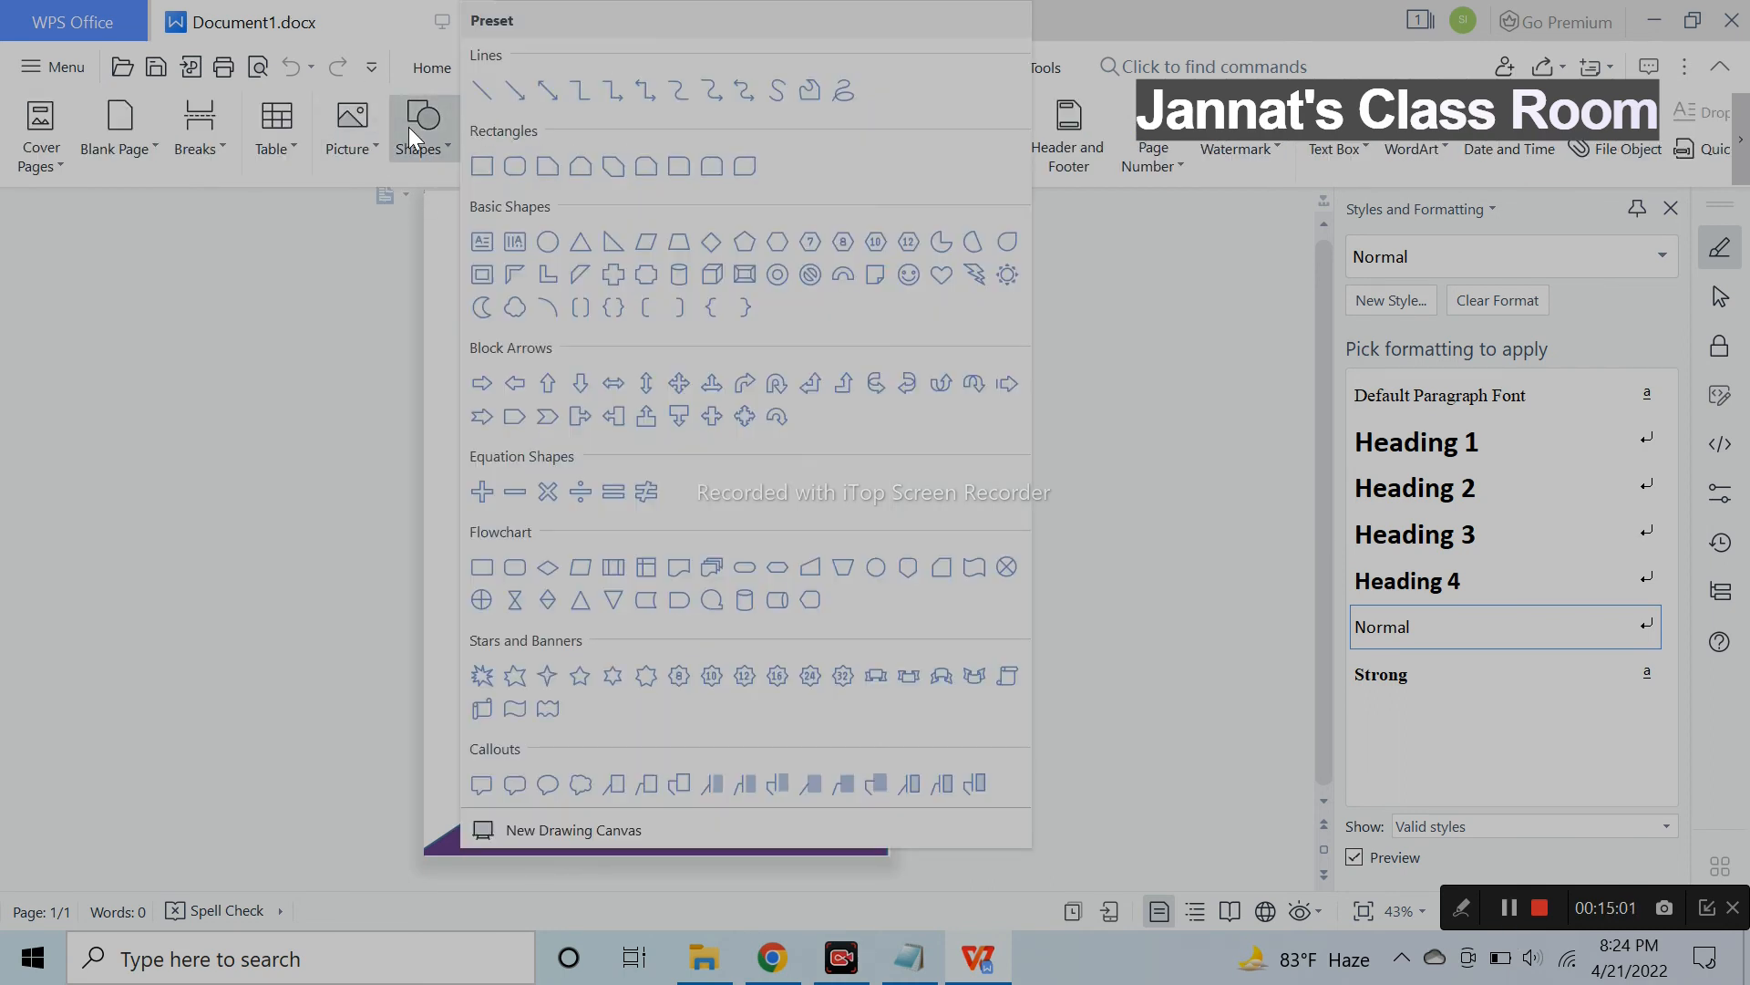
pyautogui.click(472, 164)
pyautogui.moveTo(430, 192)
pyautogui.mouseDown()
pyautogui.moveTo(687, 620)
pyautogui.moveTo(877, 798)
pyautogui.moveTo(885, 855)
pyautogui.mouseUp()
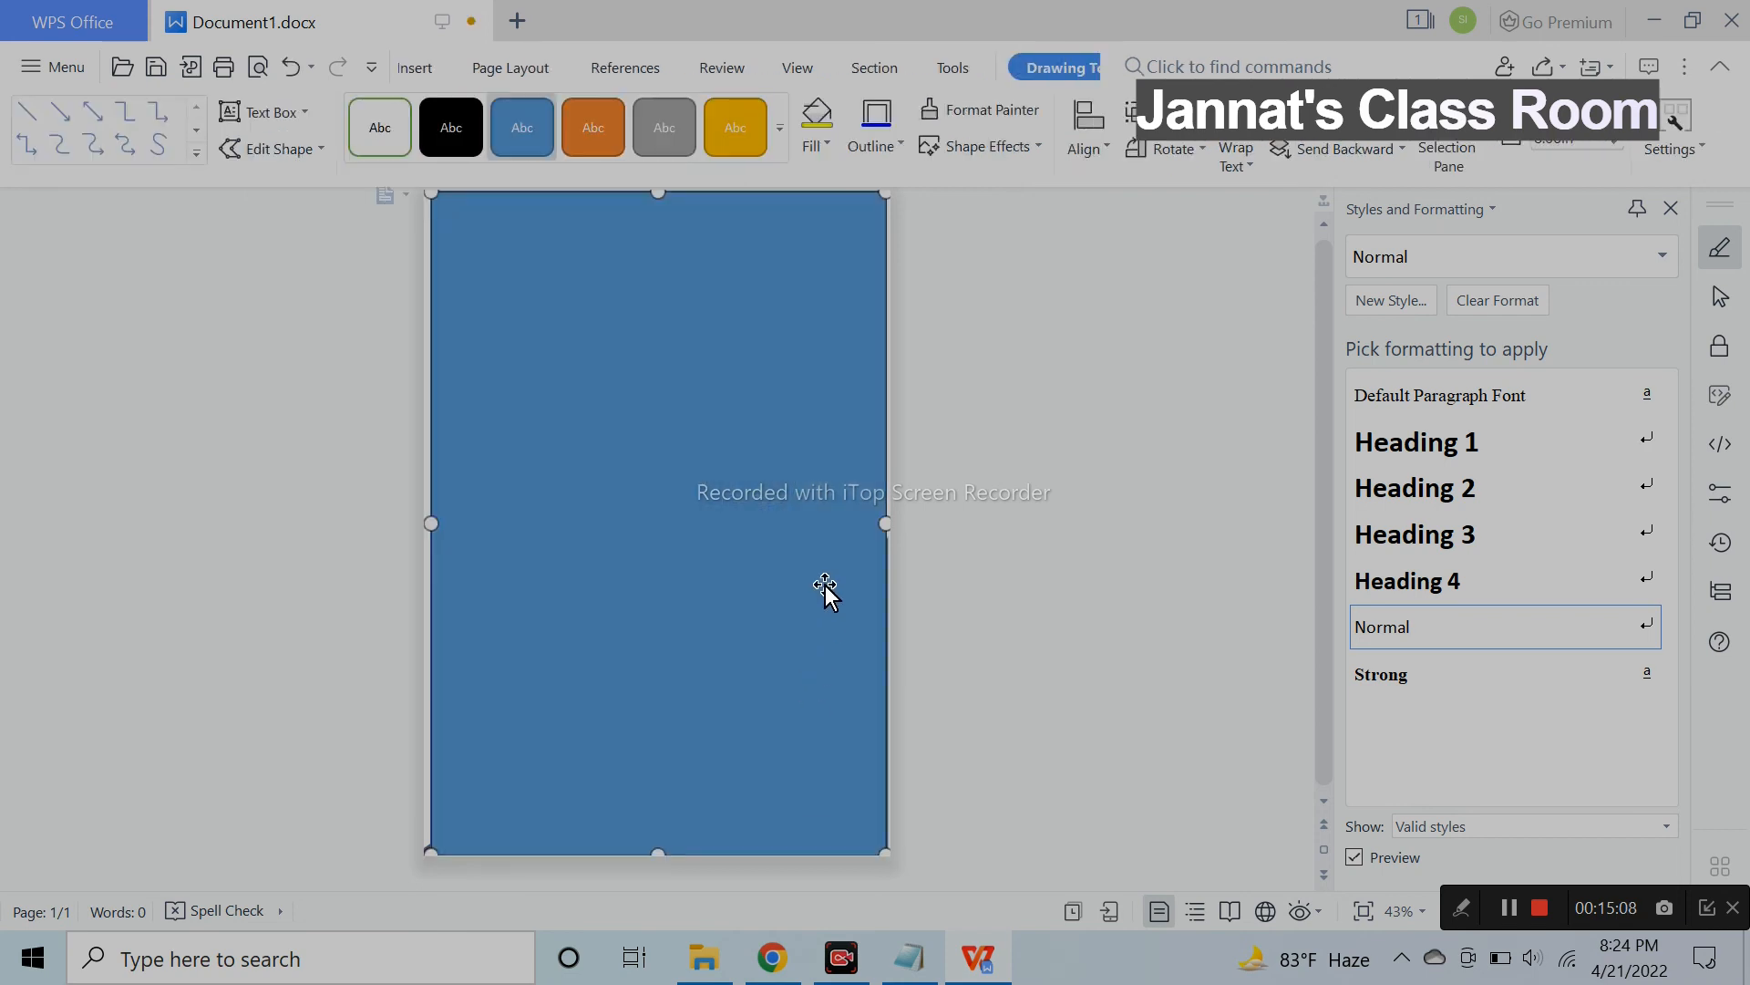
pyautogui.moveTo(820, 585); pyautogui.dragTo(821, 585)
# Fill the page-sized rectangle with standard purple at 96% transparency and widen it slightly to the page's right edge.
pyautogui.doubleClick(722, 467)
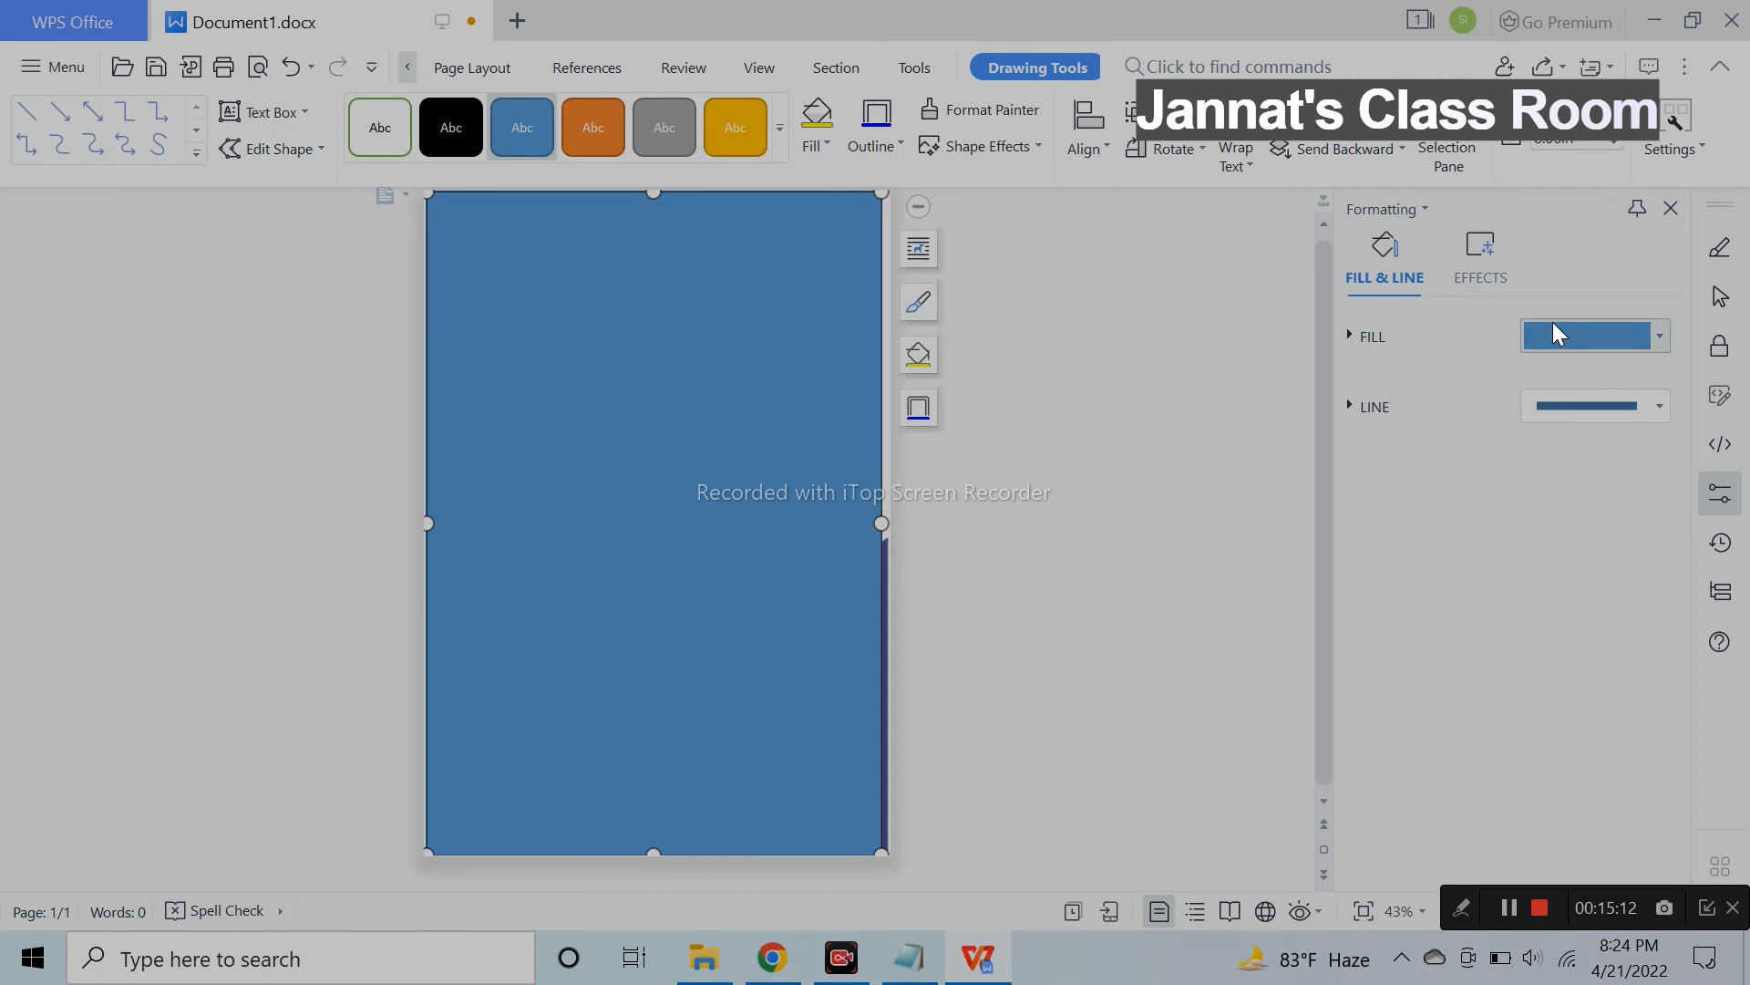
pyautogui.click(1554, 334)
pyautogui.click(1607, 497)
pyautogui.click(1616, 550)
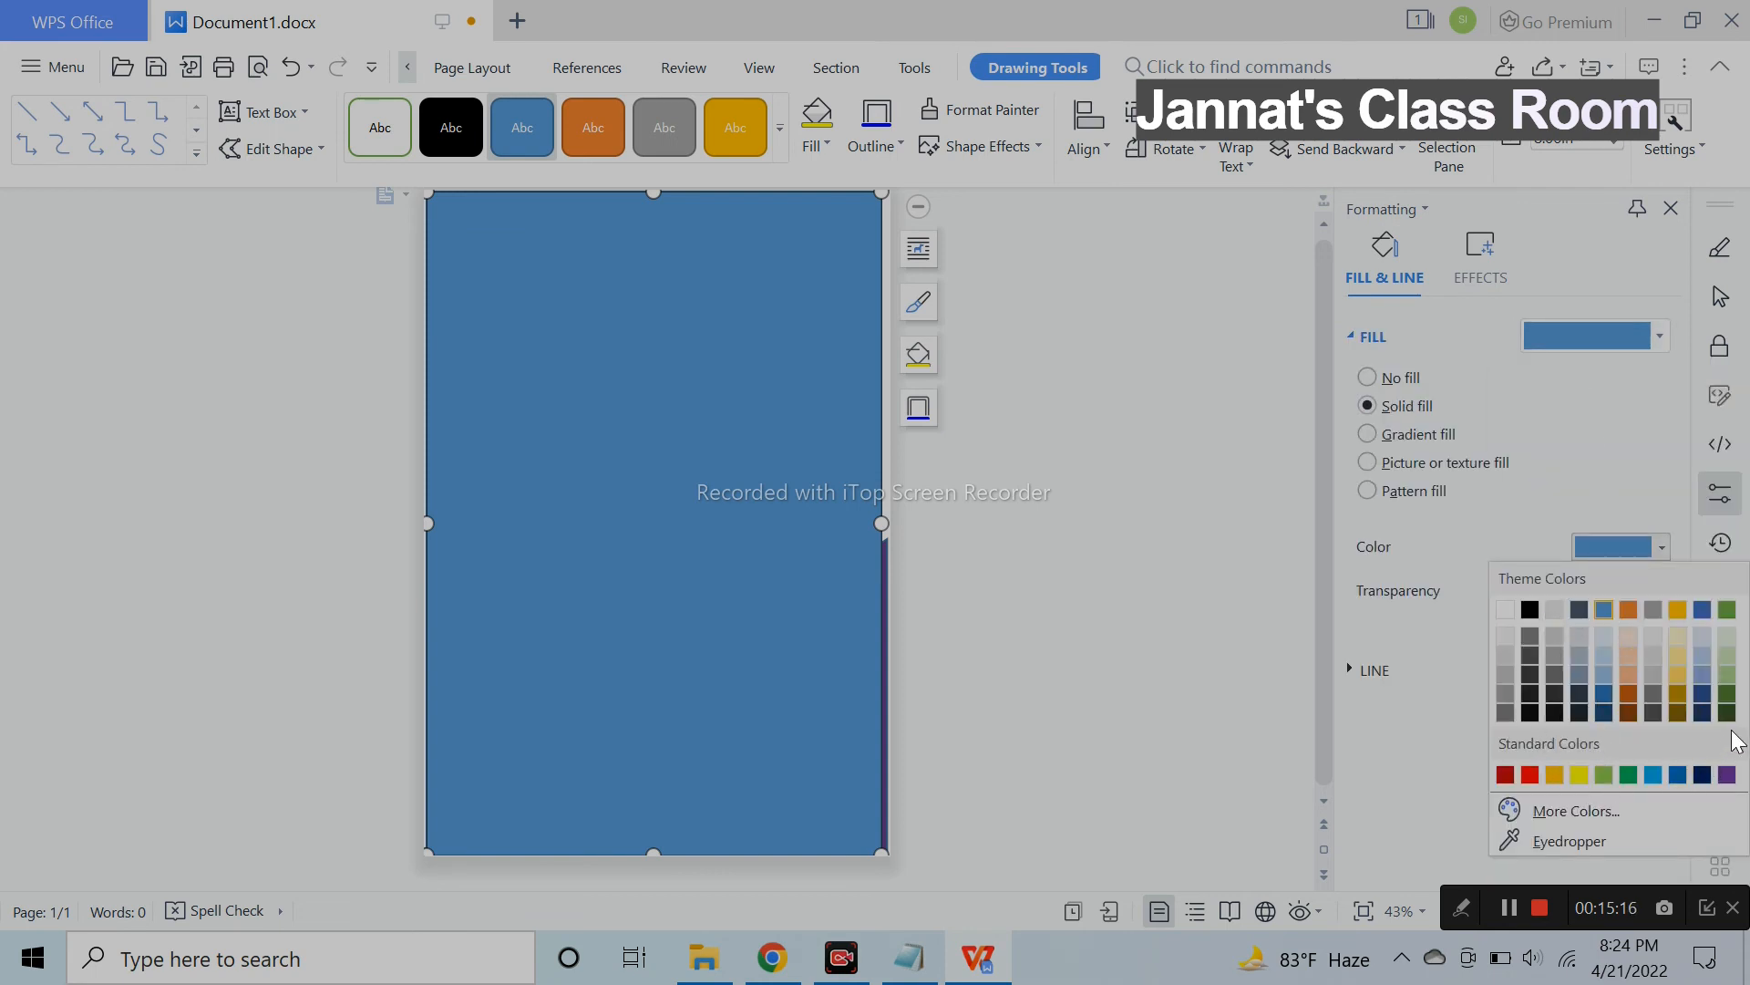
pyautogui.click(1726, 774)
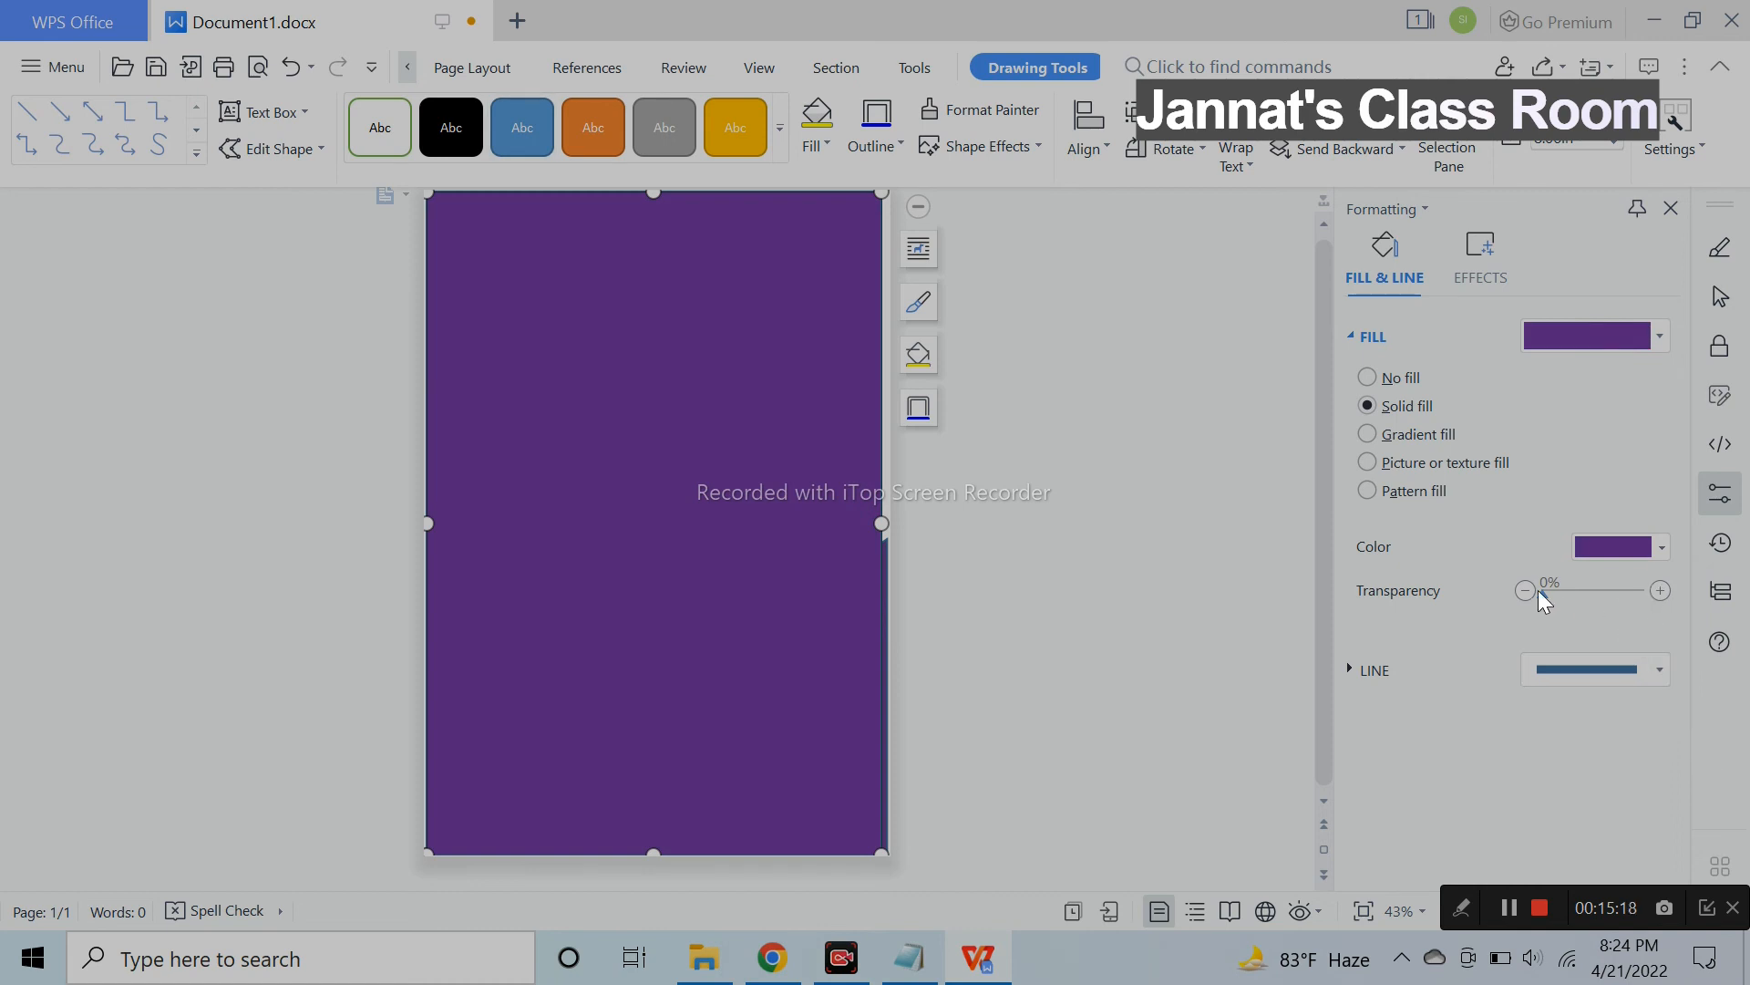
pyautogui.moveTo(1545, 594); pyautogui.dragTo(1635, 593)
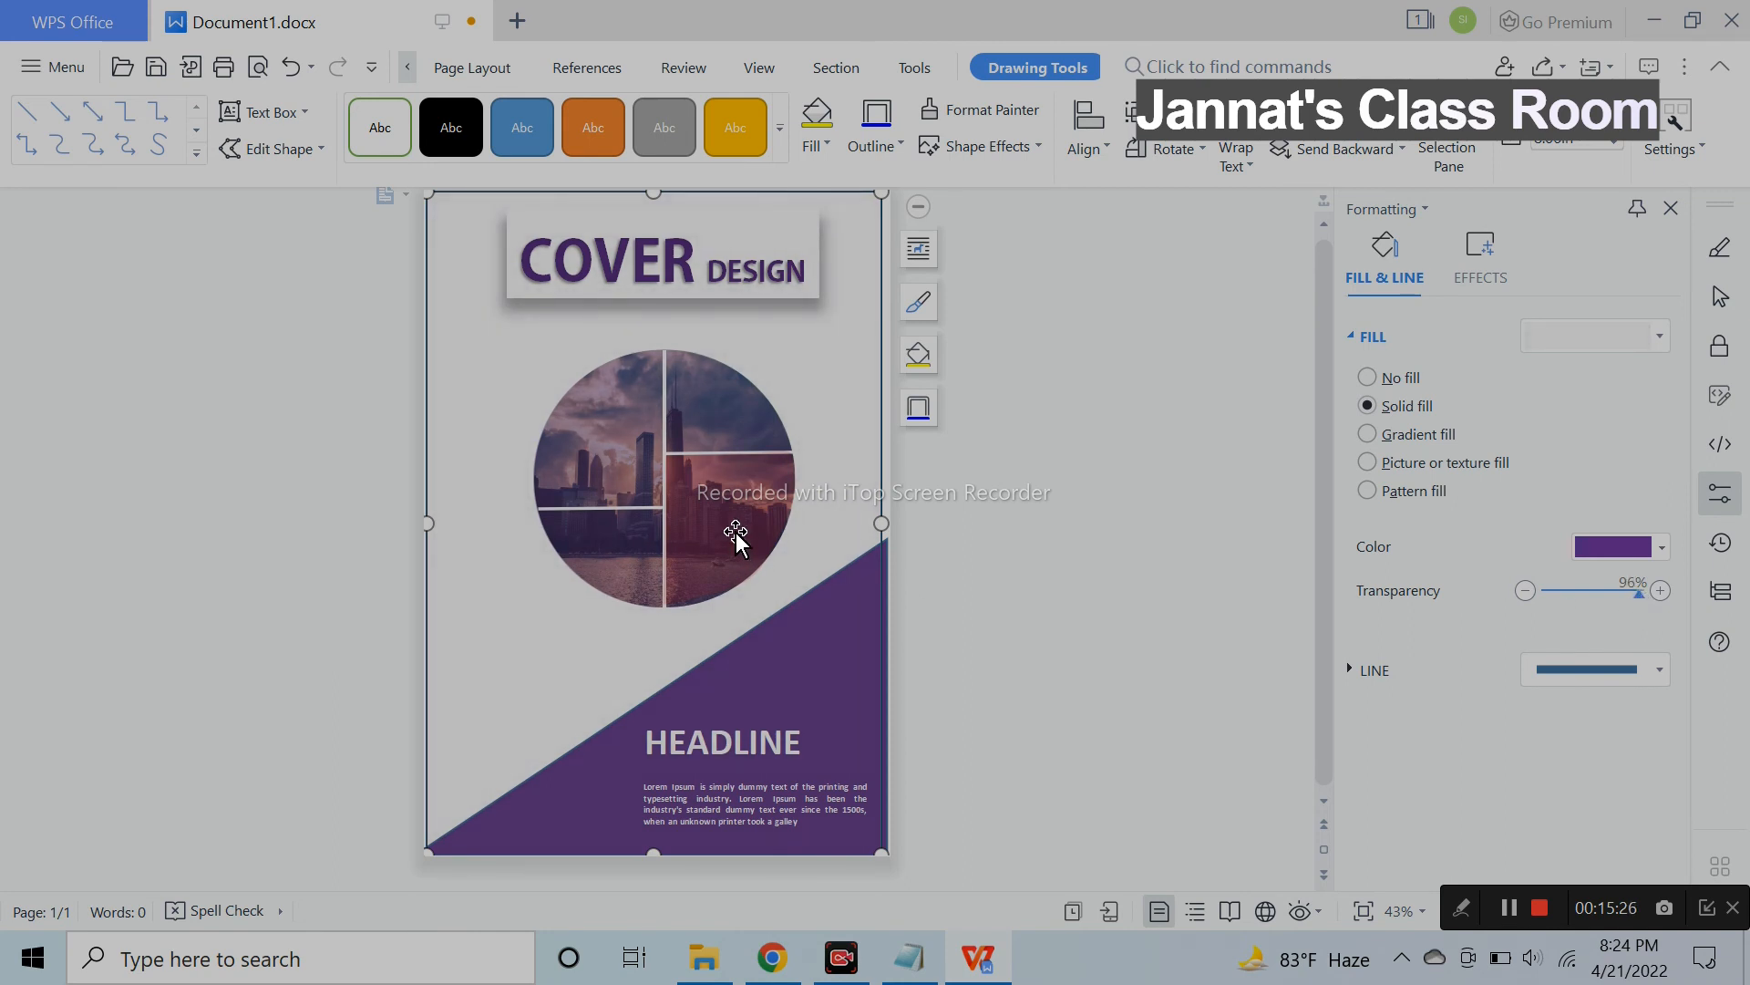
pyautogui.moveTo(884, 529); pyautogui.dragTo(888, 526)
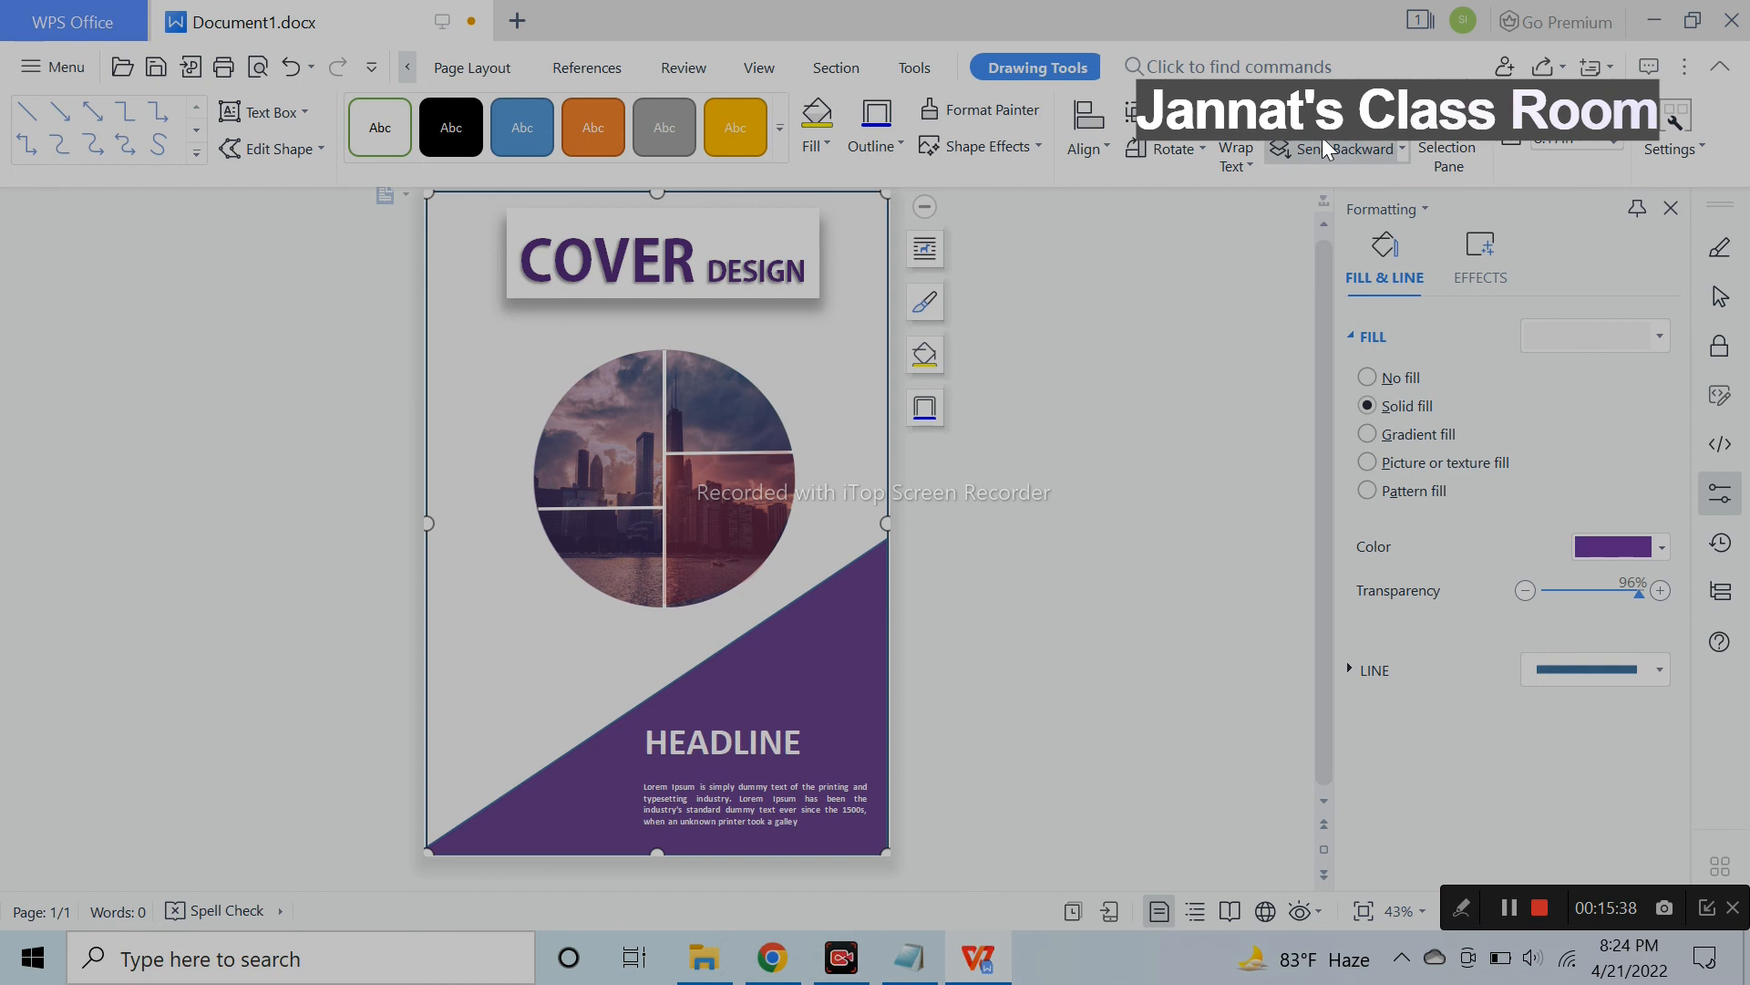
# Remove the outline from the page-sized translucent rectangle.
pyautogui.click(1127, 419)
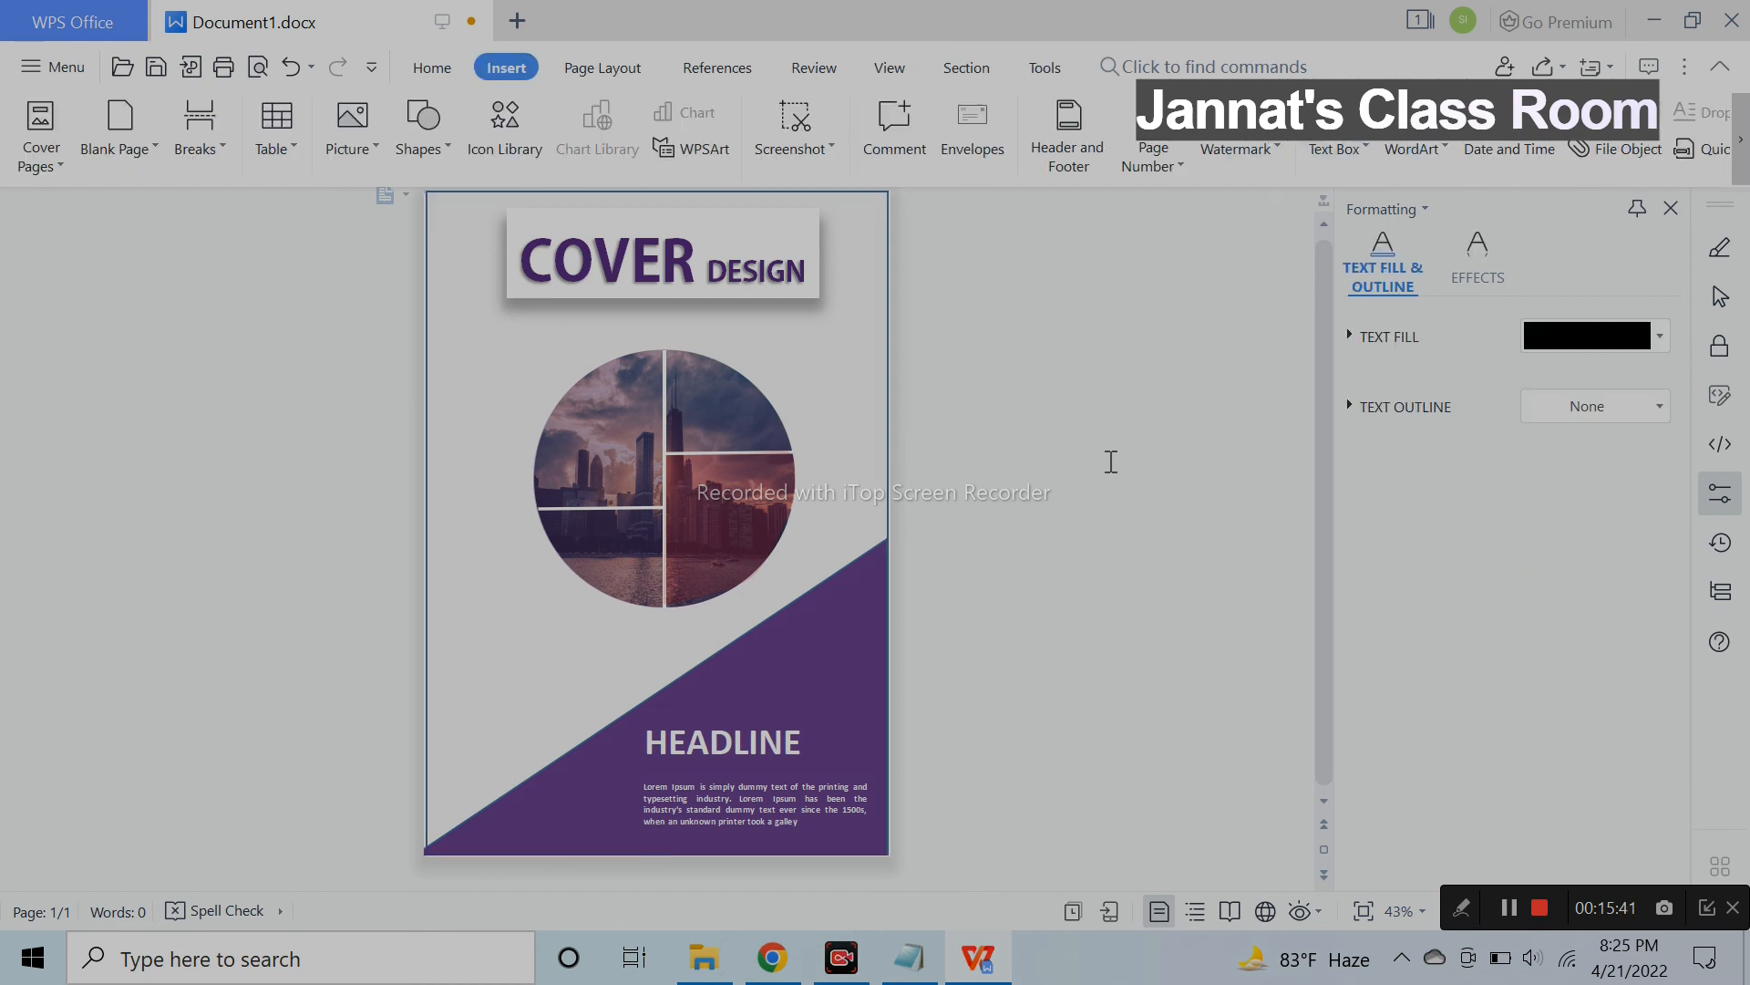
pyautogui.click(886, 223)
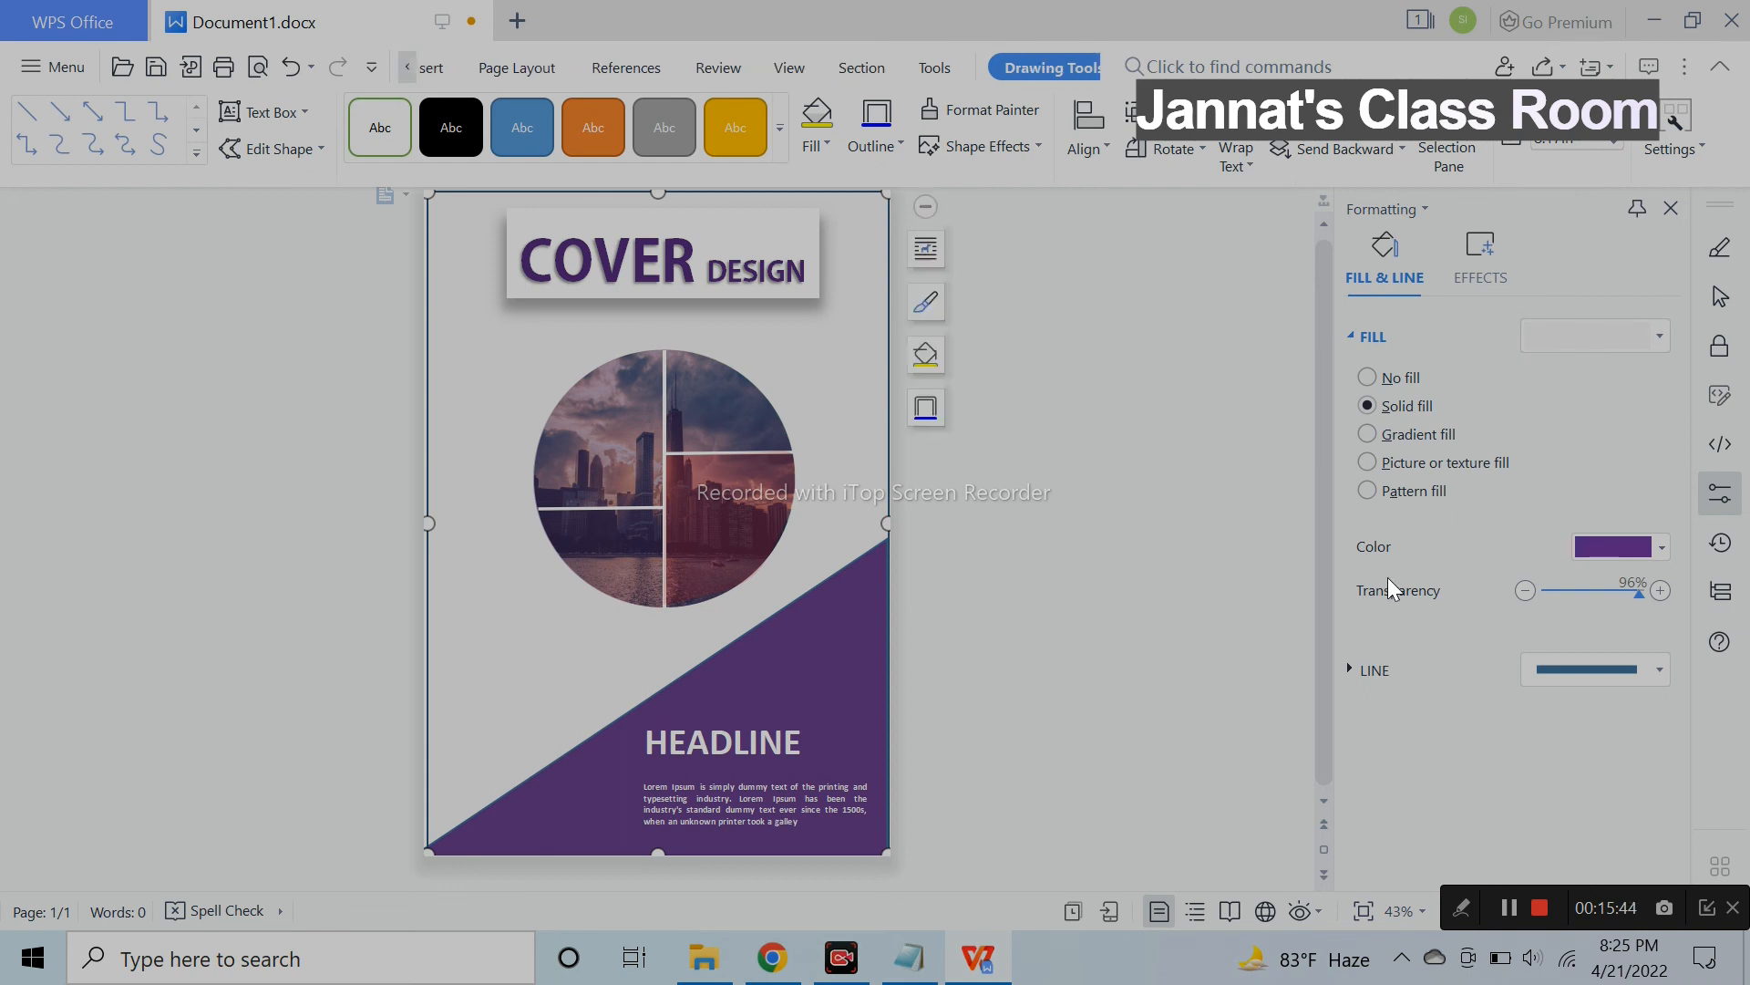
pyautogui.click(1378, 669)
pyautogui.click(1391, 709)
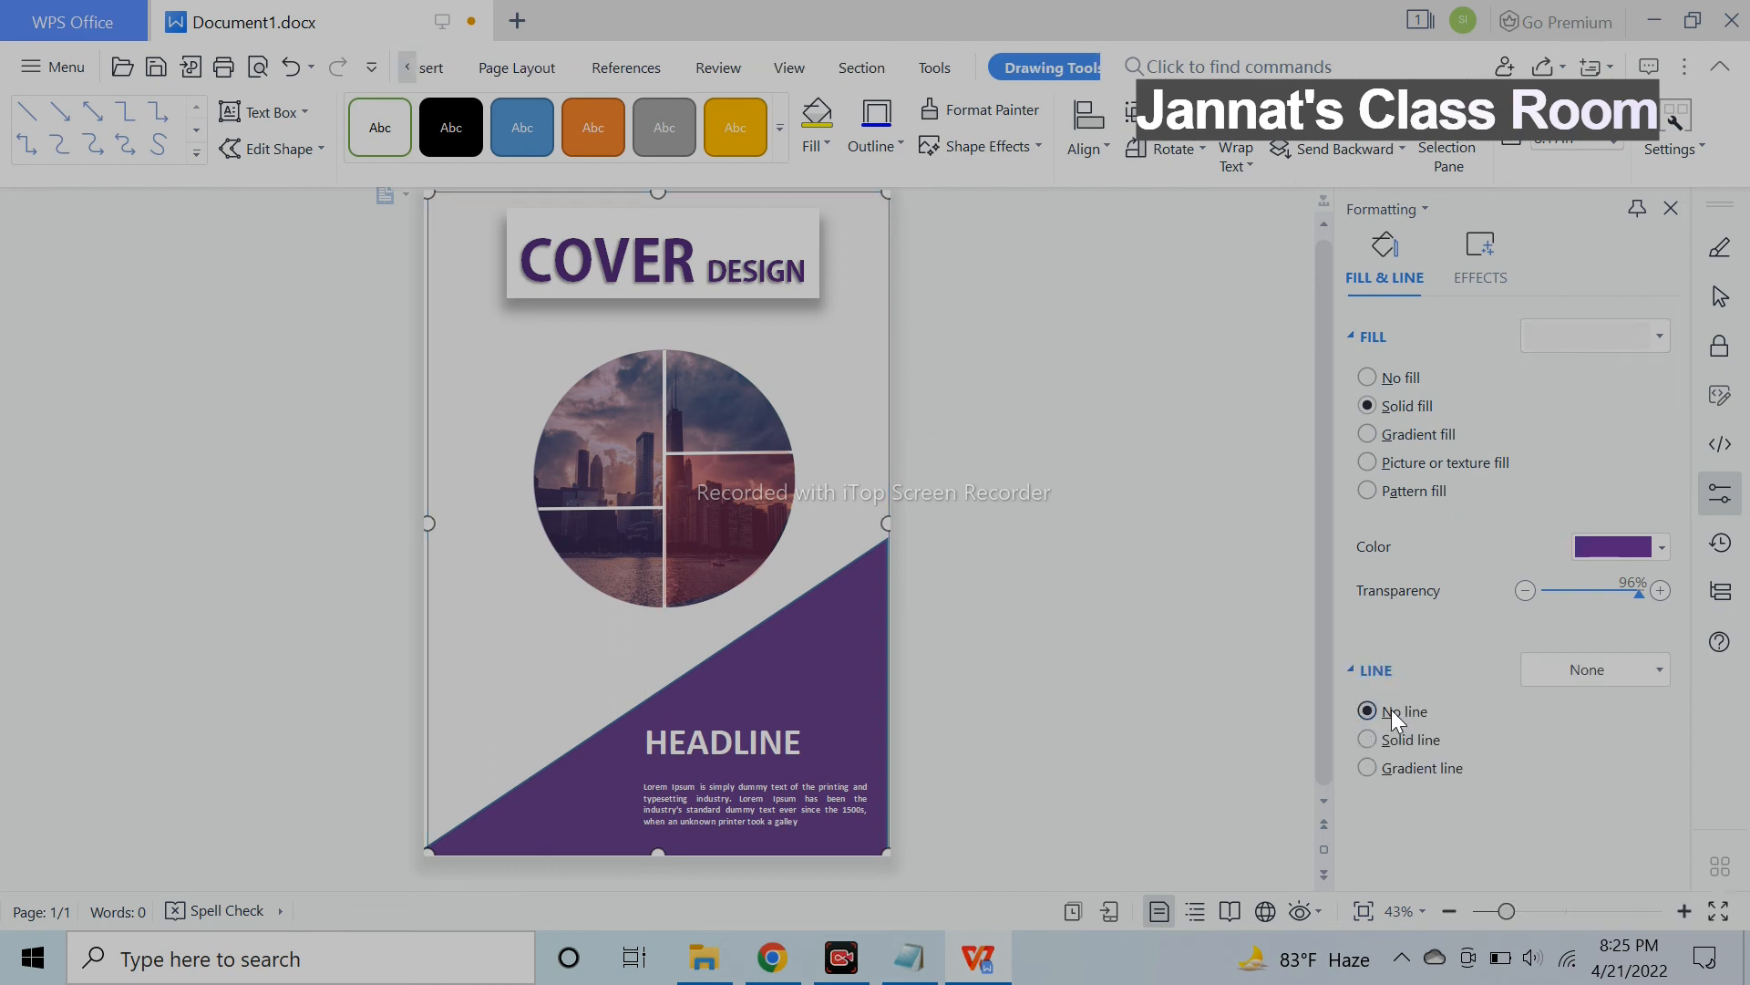
pyautogui.click(1026, 666)
# Try to stretch the translucent rectangle out to the page's left edge.
pyautogui.click(703, 566)
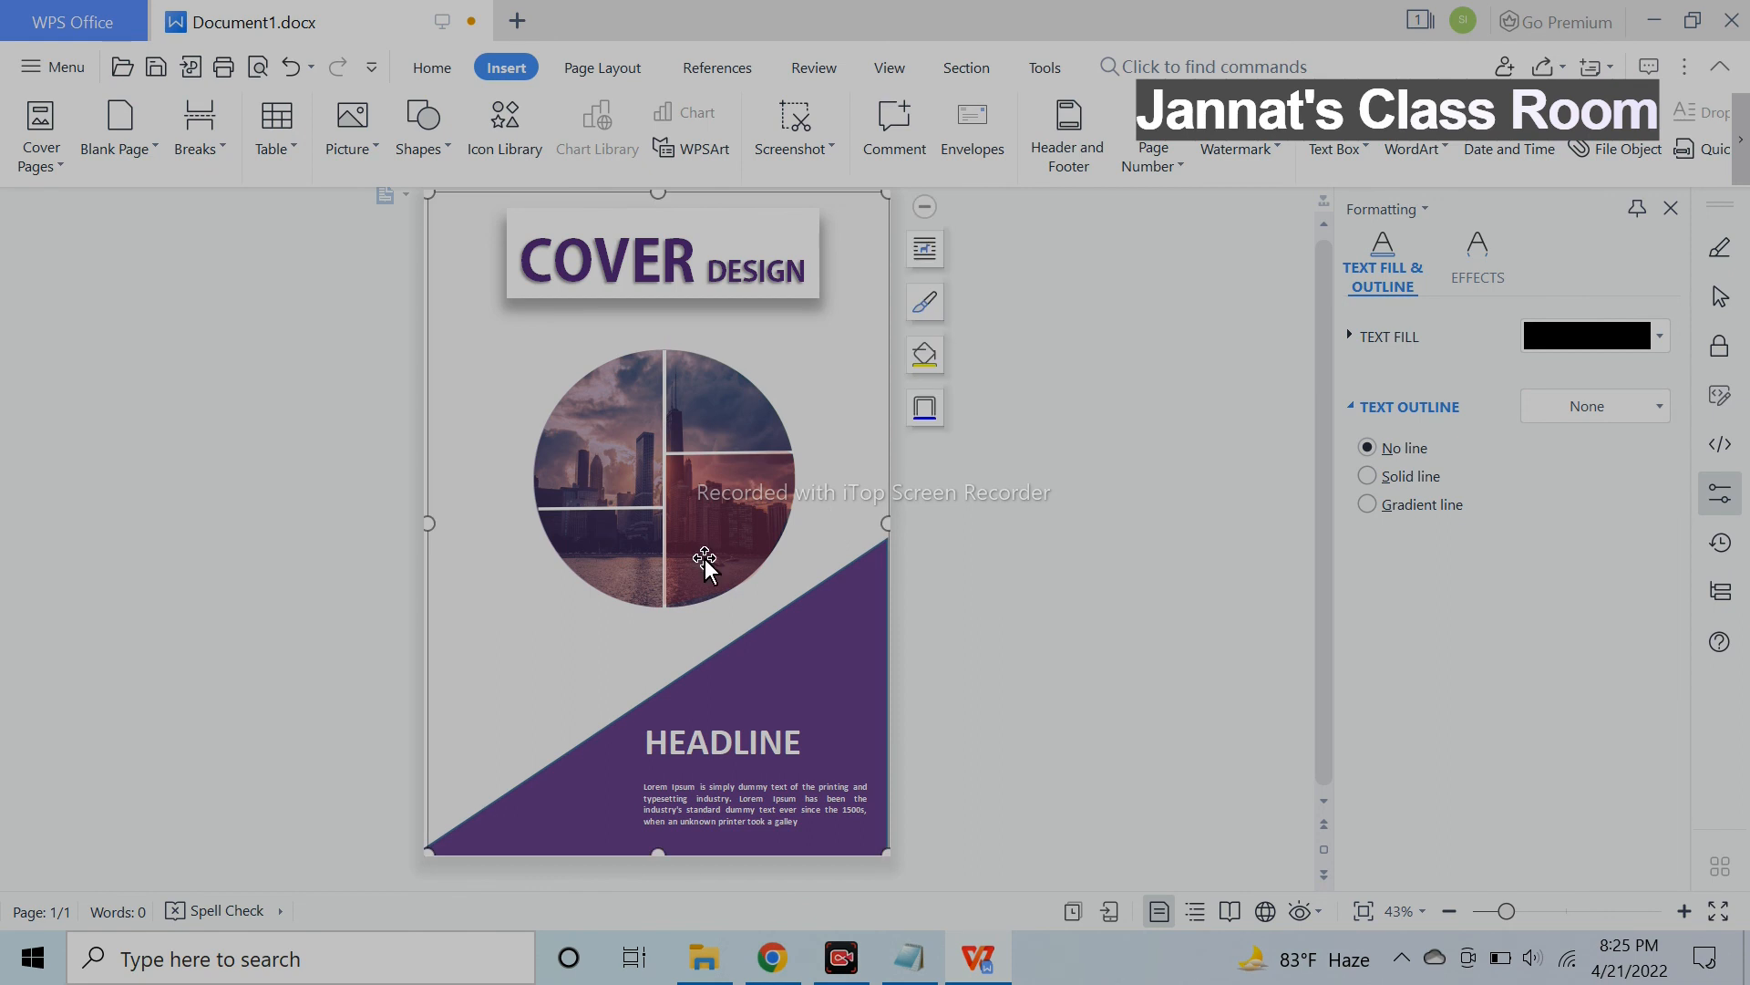
pyautogui.click(418, 521)
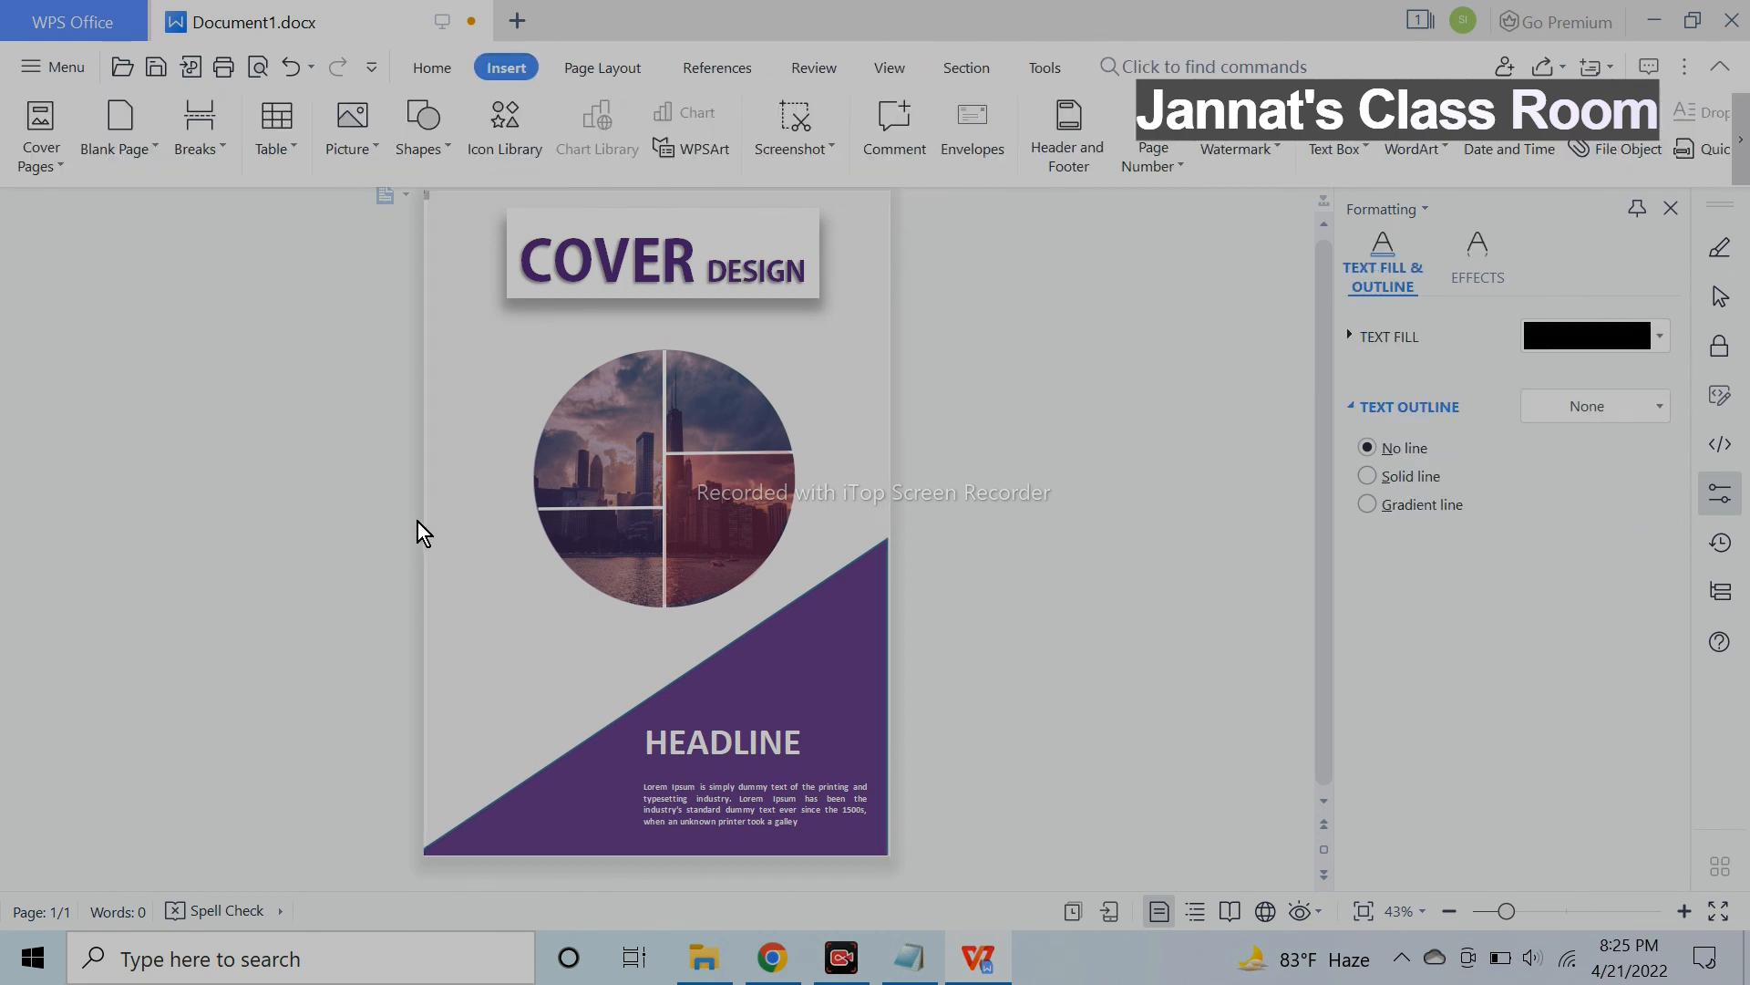
pyautogui.click(477, 527)
pyautogui.click(1125, 653)
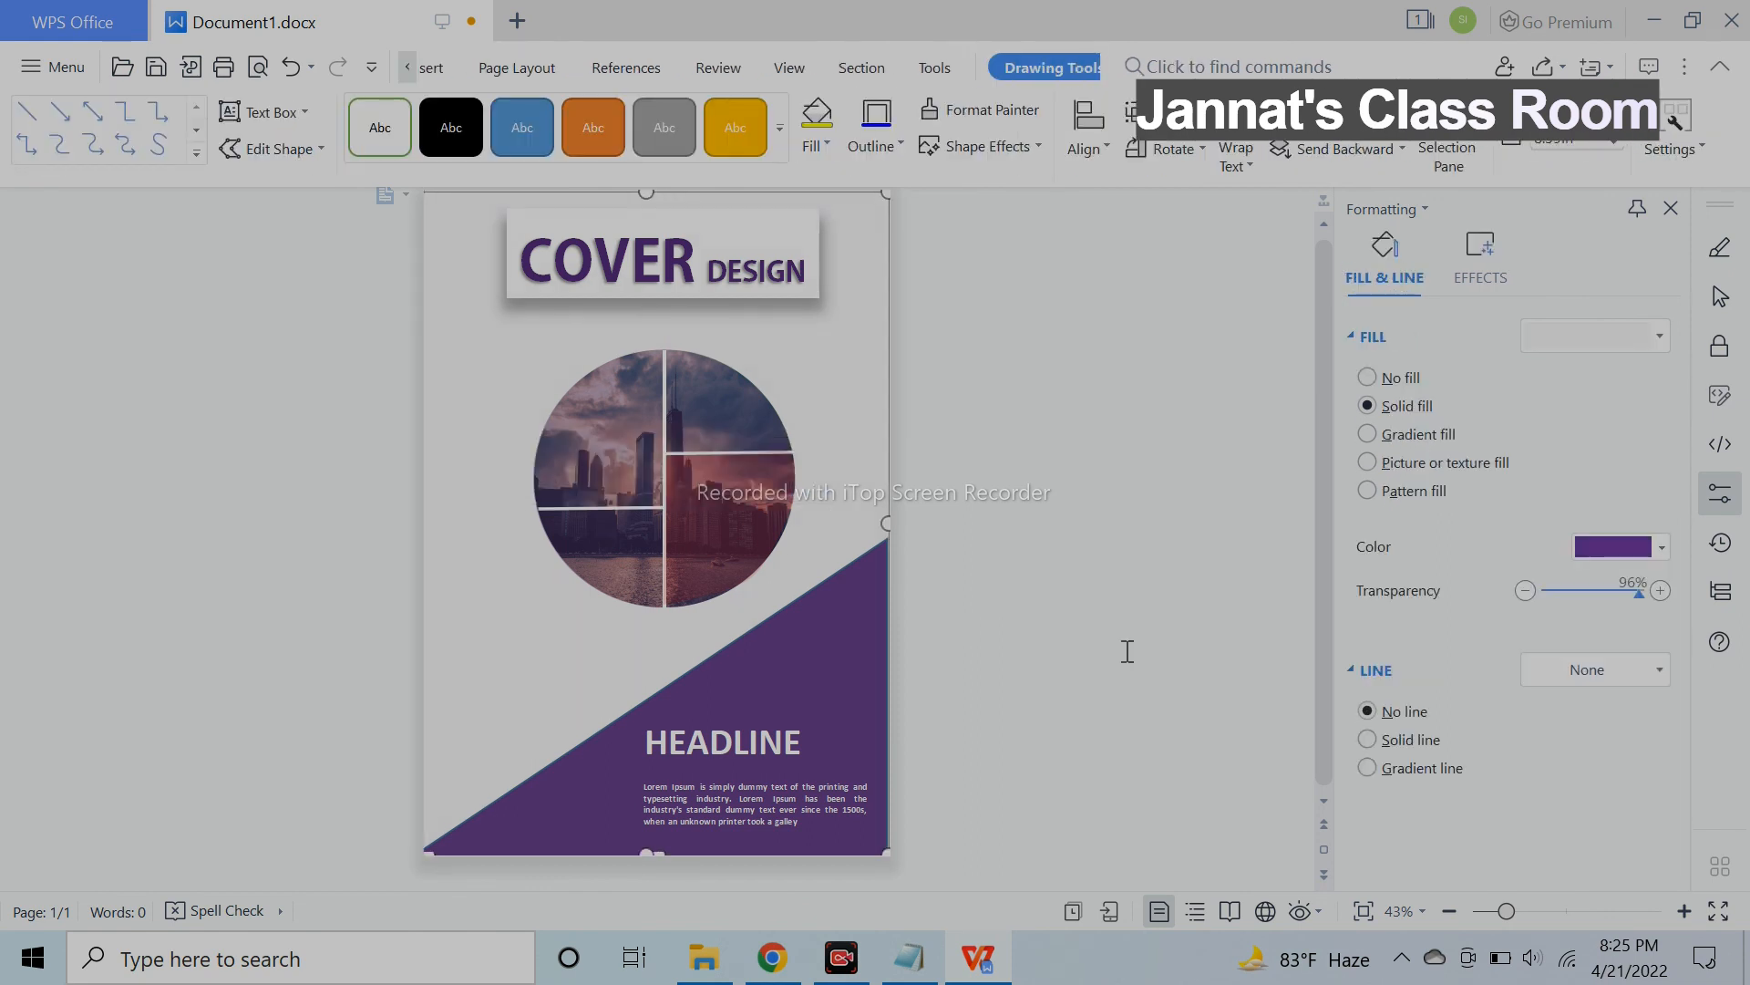
pyautogui.click(795, 479)
pyautogui.click(520, 561)
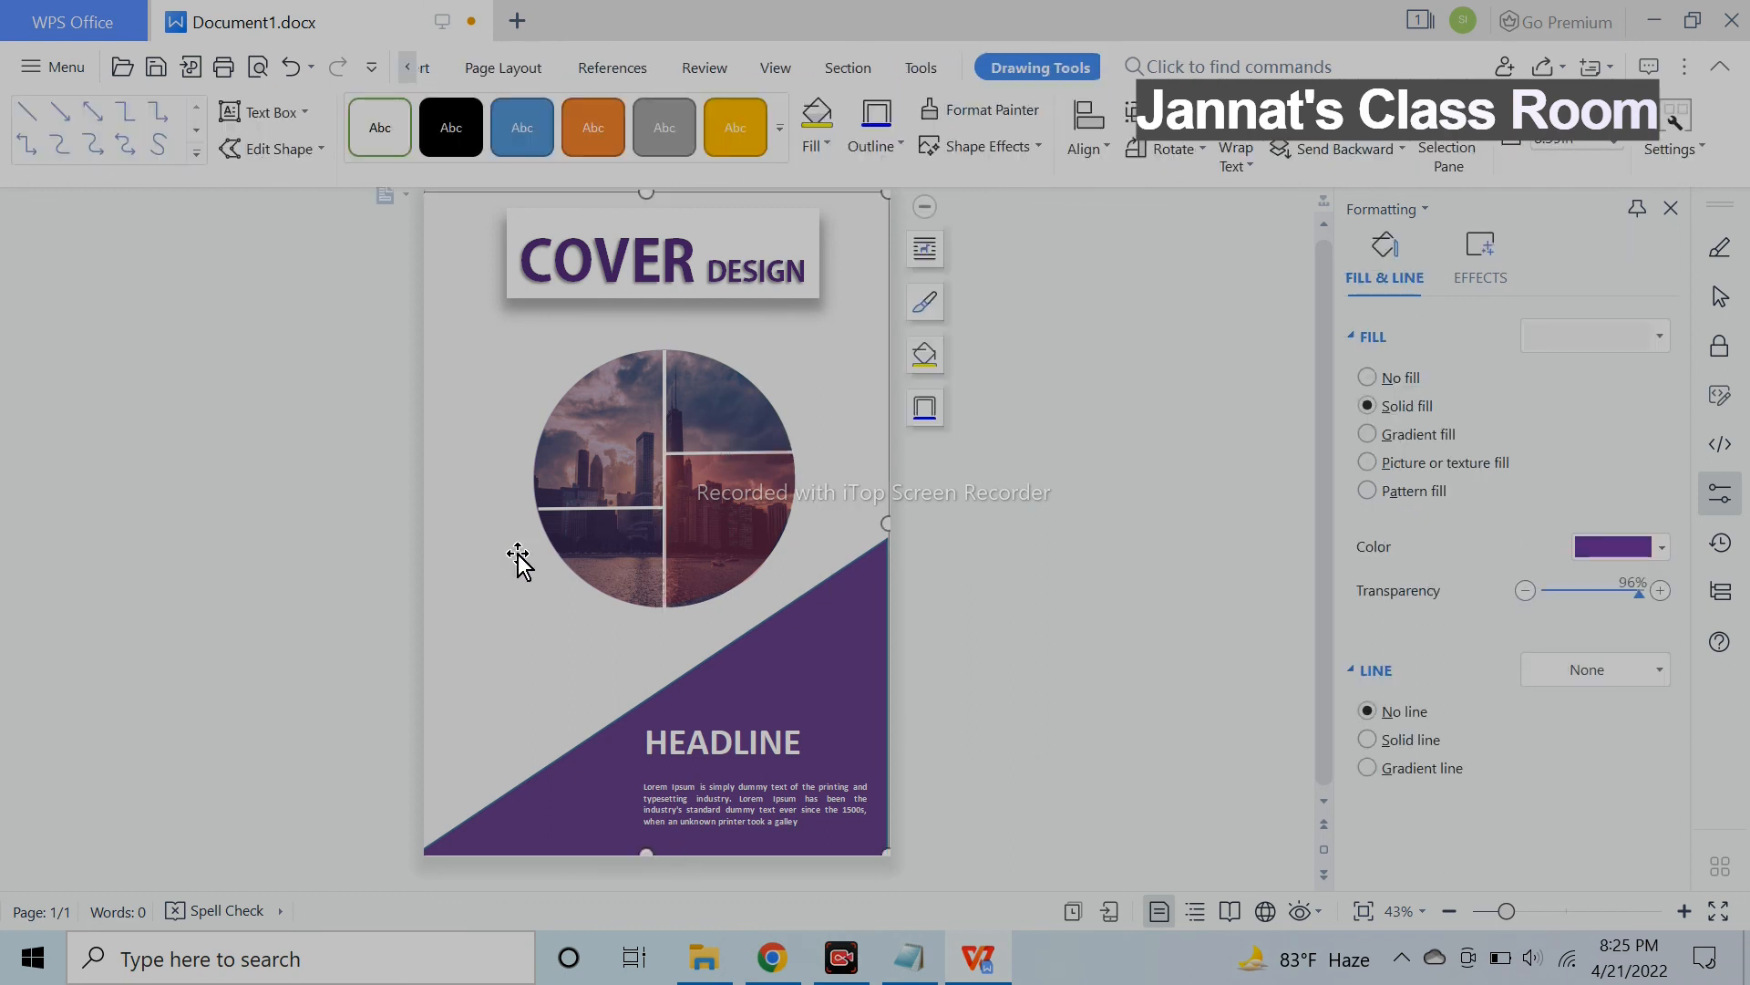
pyautogui.click(648, 861)
# Undo the rectangle's leftward widening and its outline removal.
pyautogui.click(564, 659)
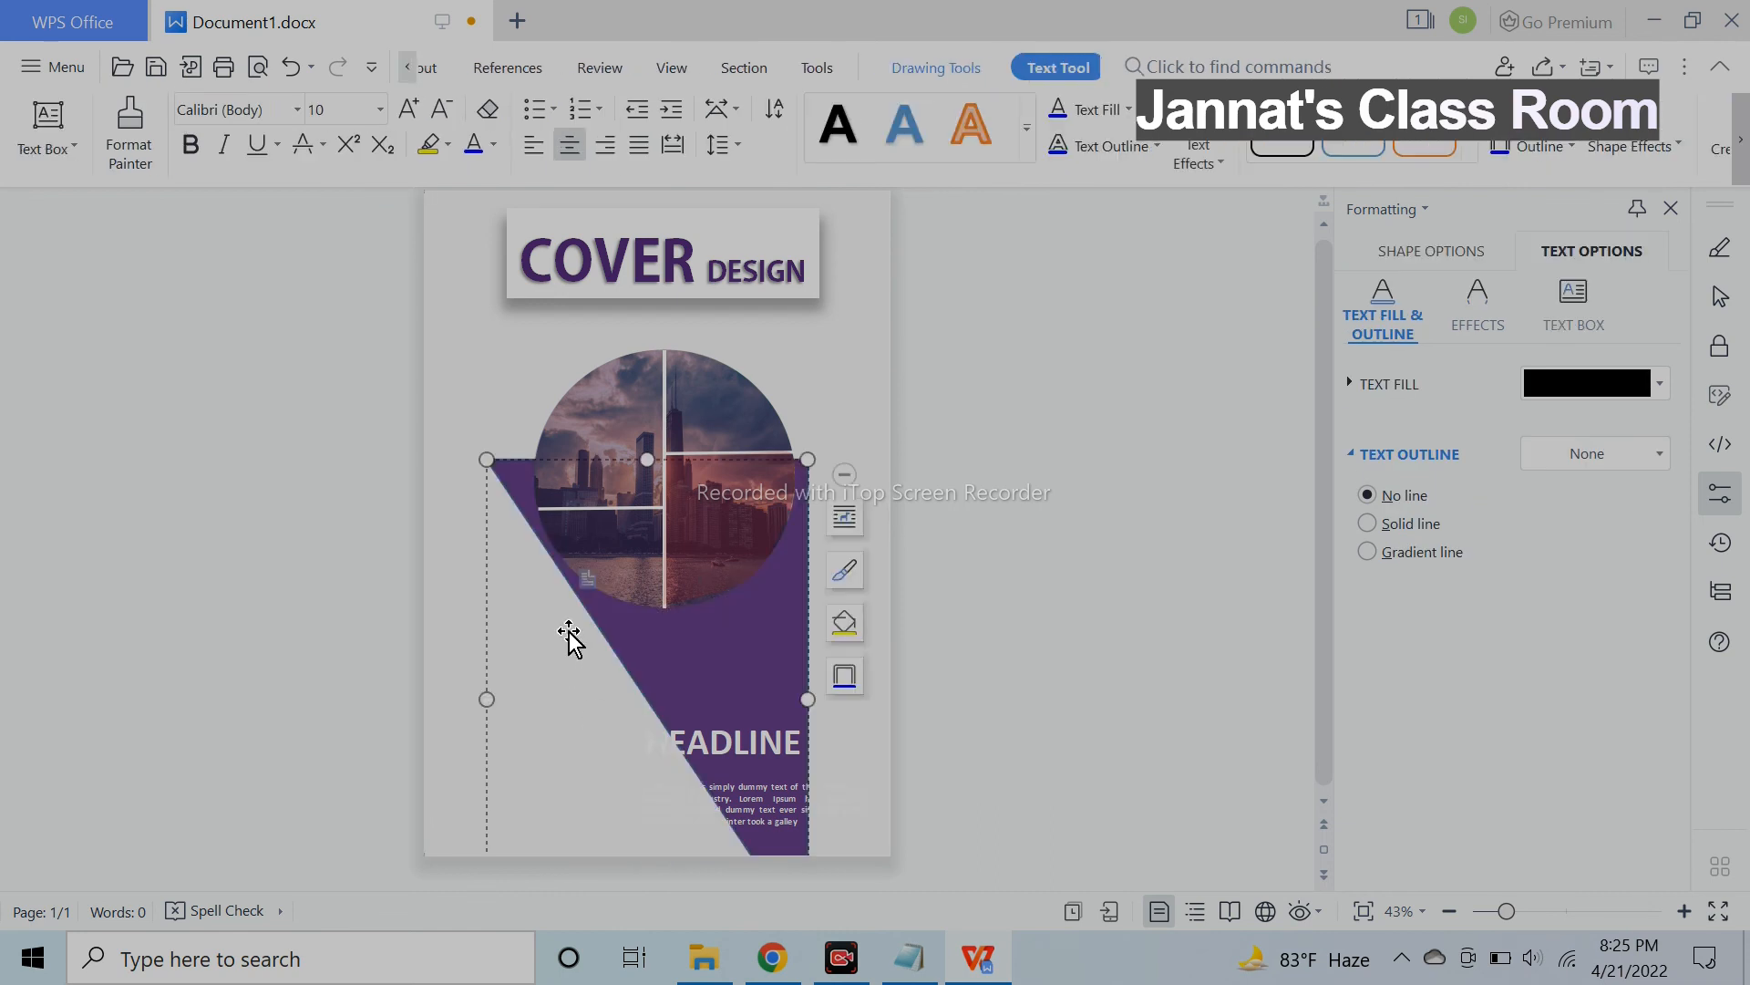
pyautogui.click(293, 71)
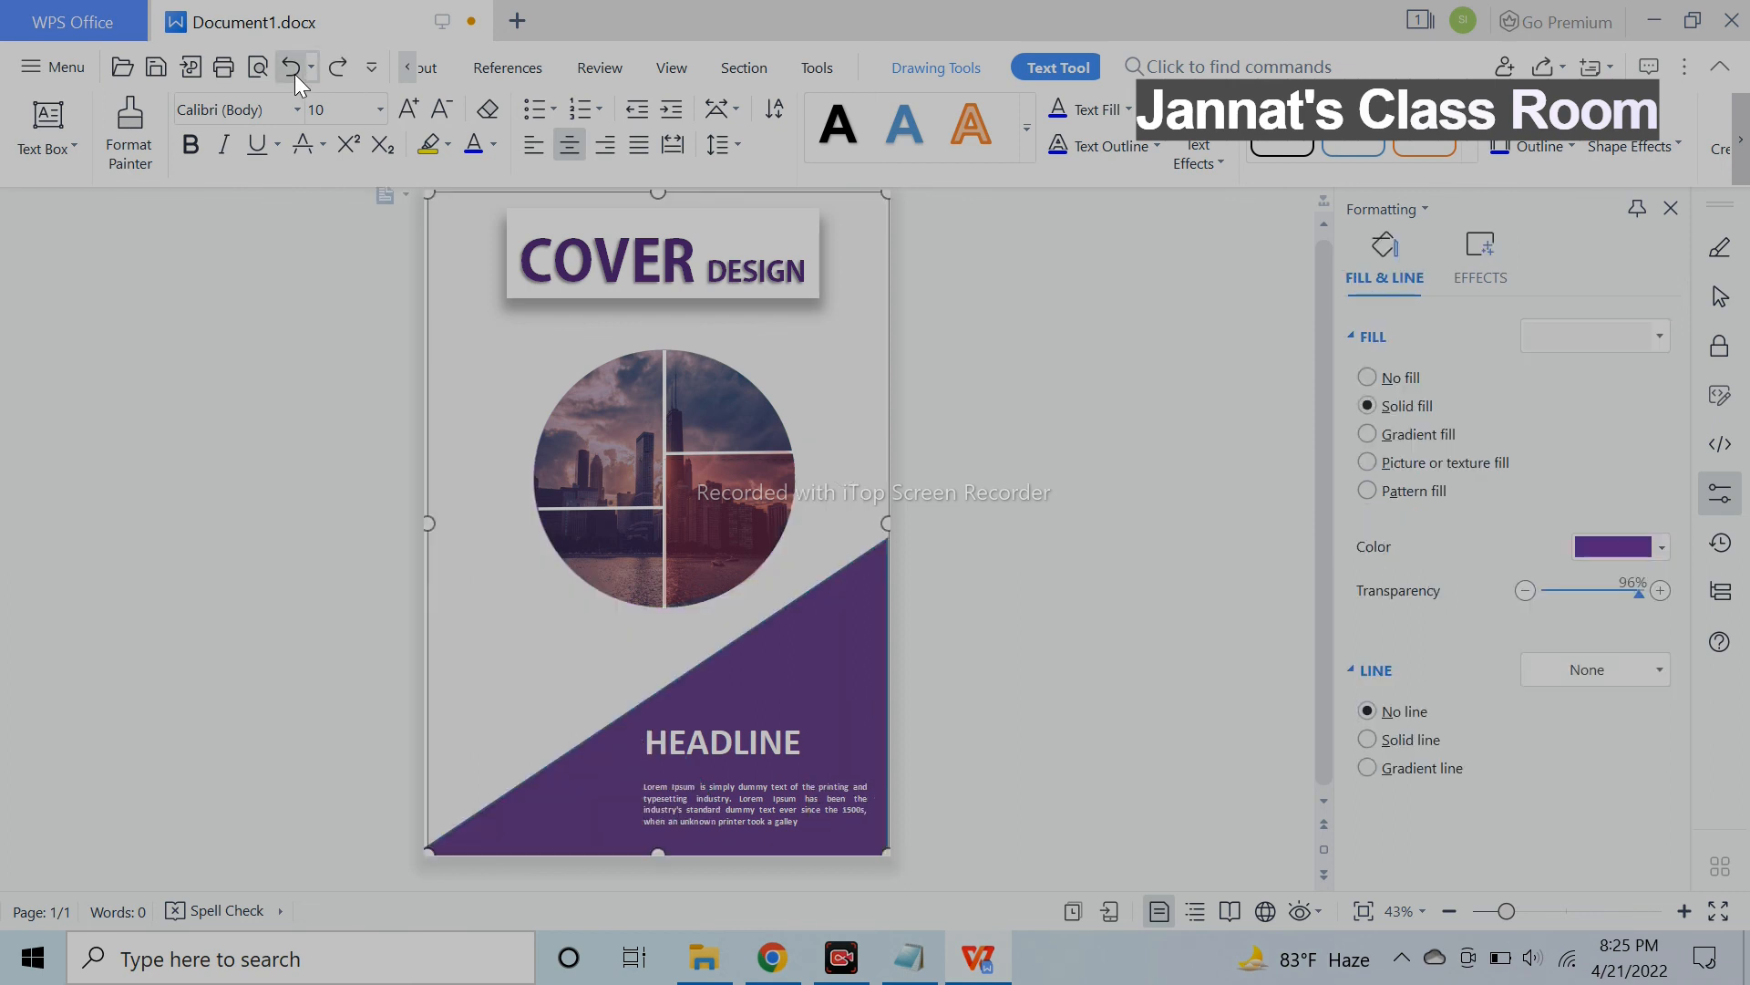
pyautogui.click(387, 653)
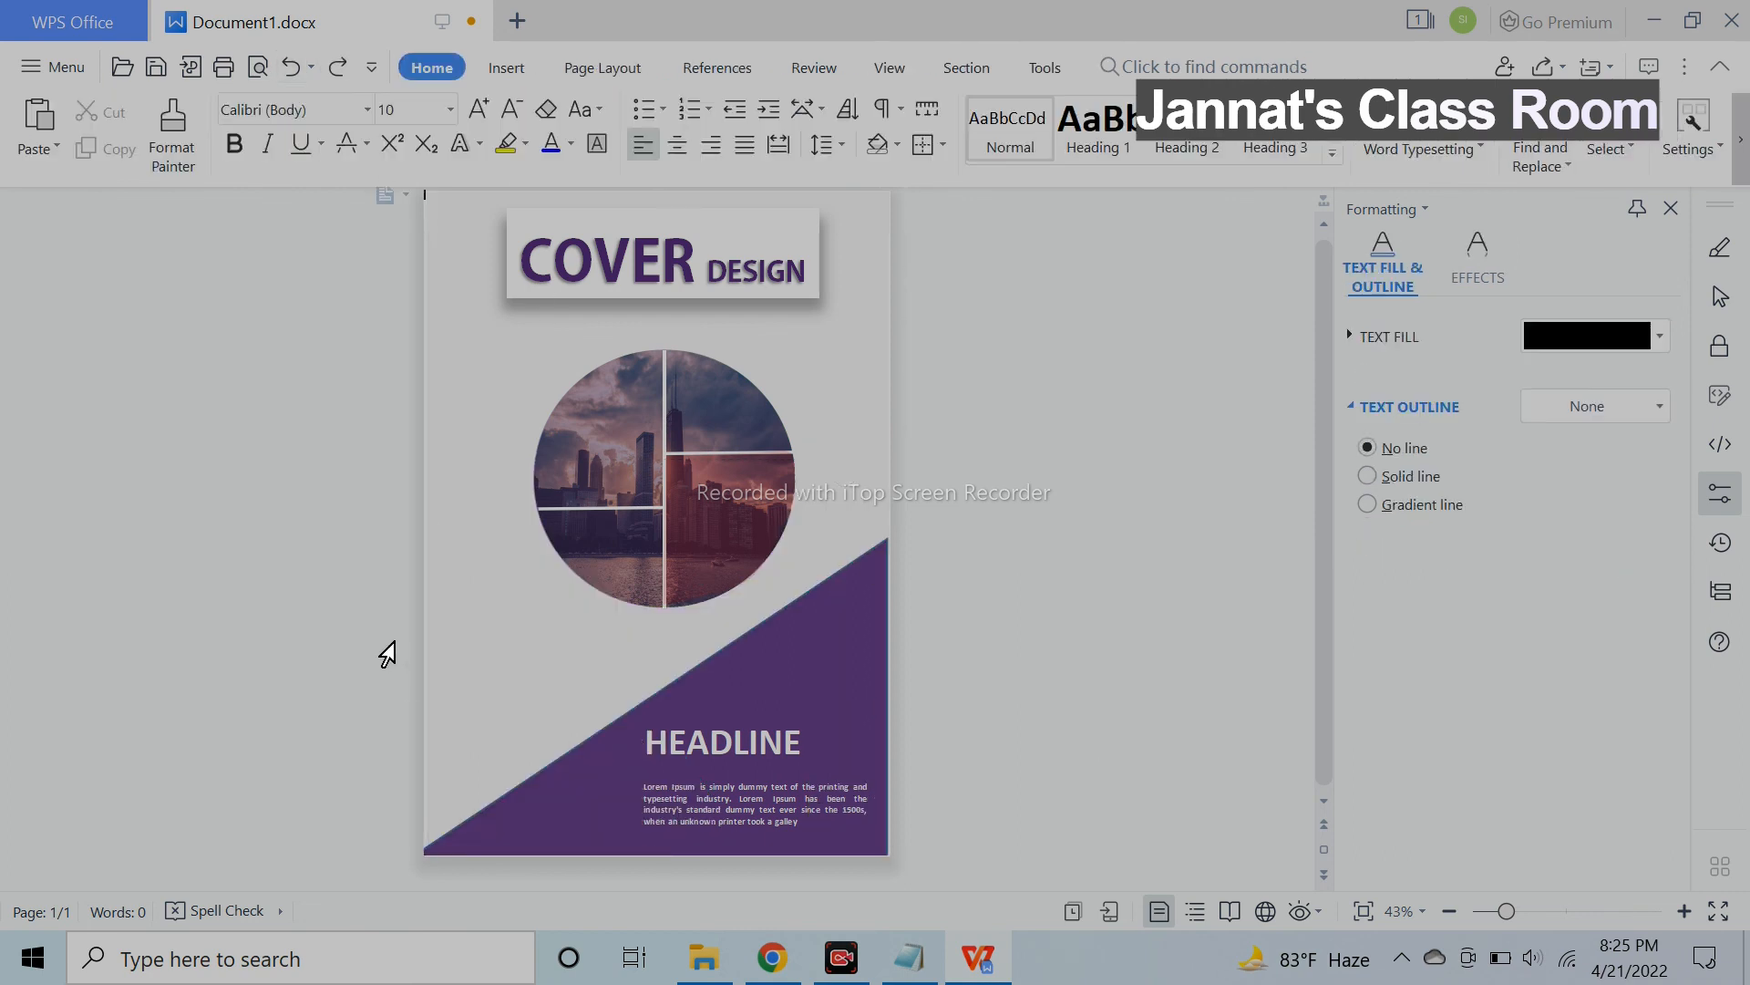
pyautogui.click(500, 613)
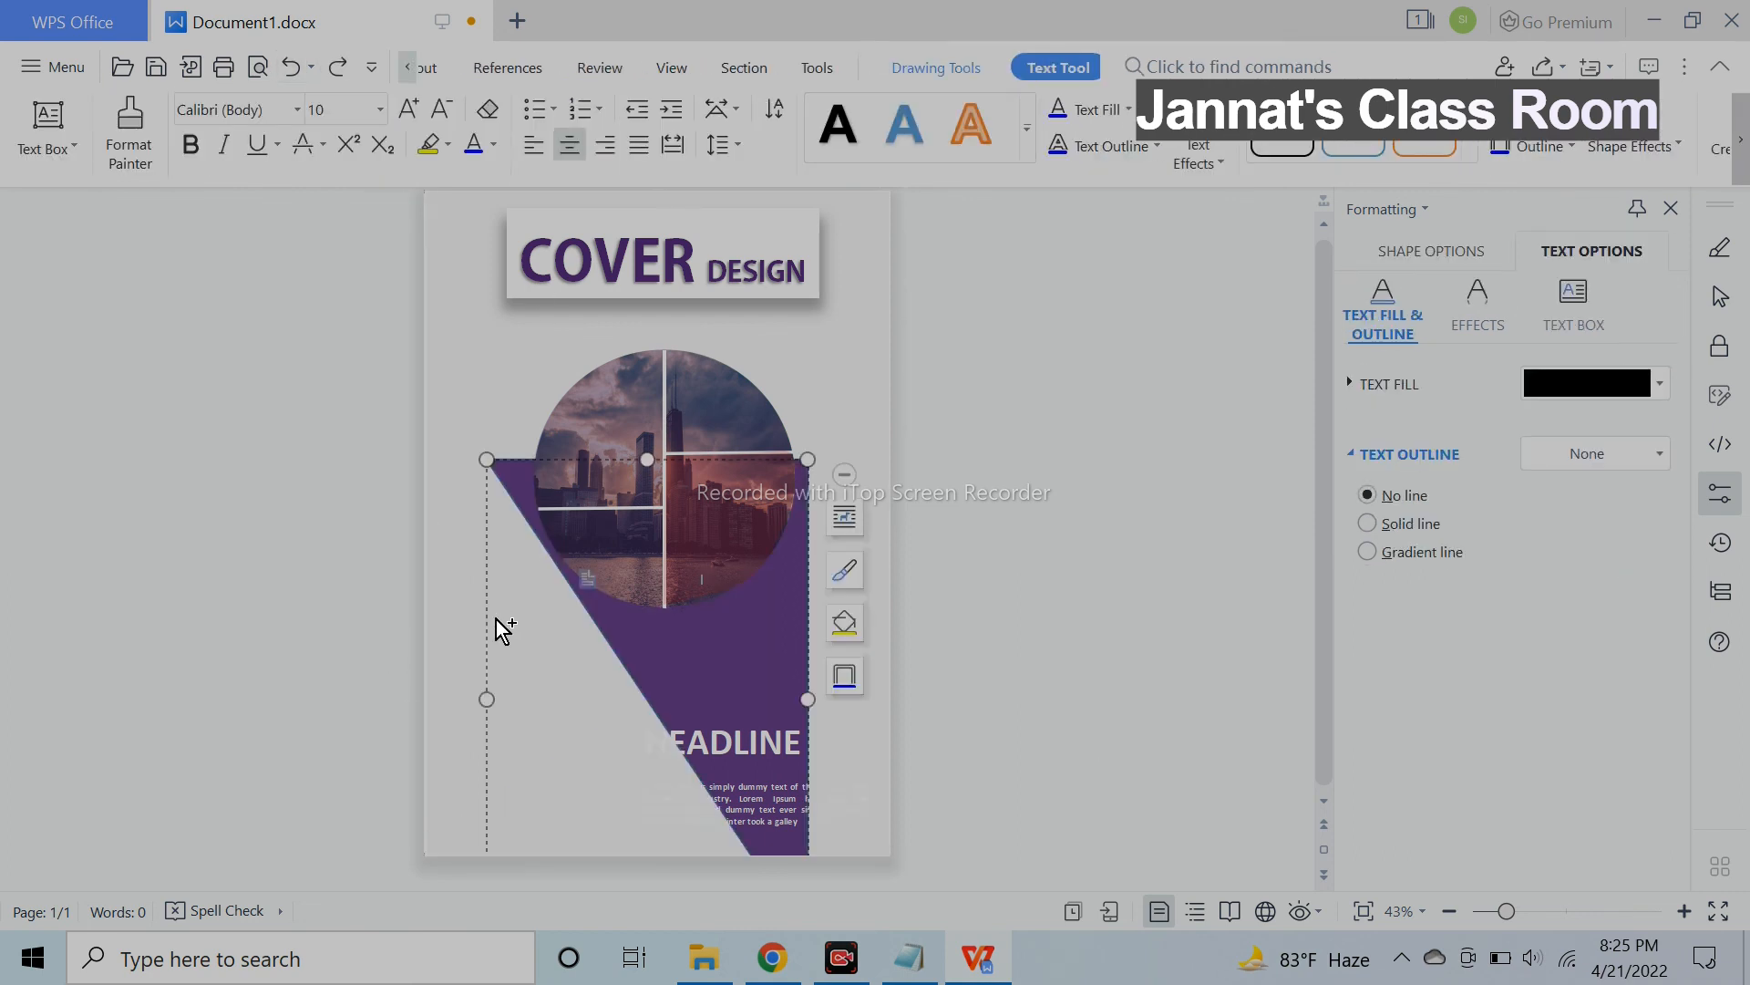
pyautogui.click(291, 67)
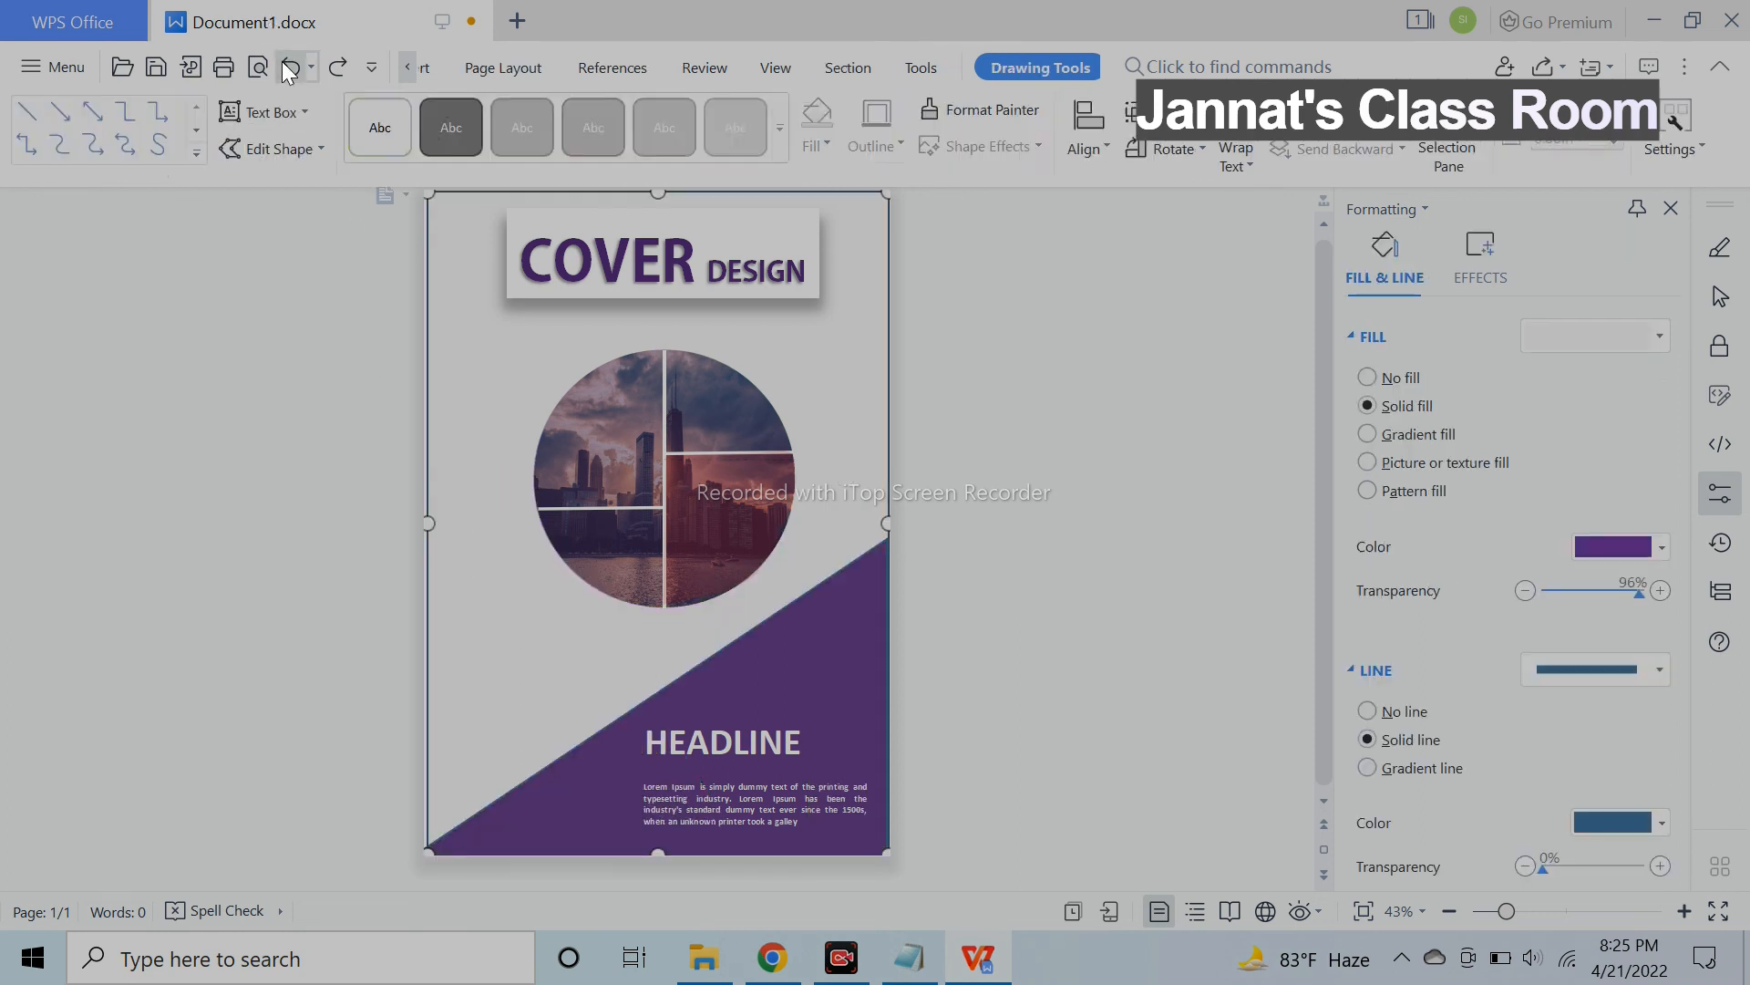
# Set the translucent page-sized rectangle to no line again.
pyautogui.click(1172, 573)
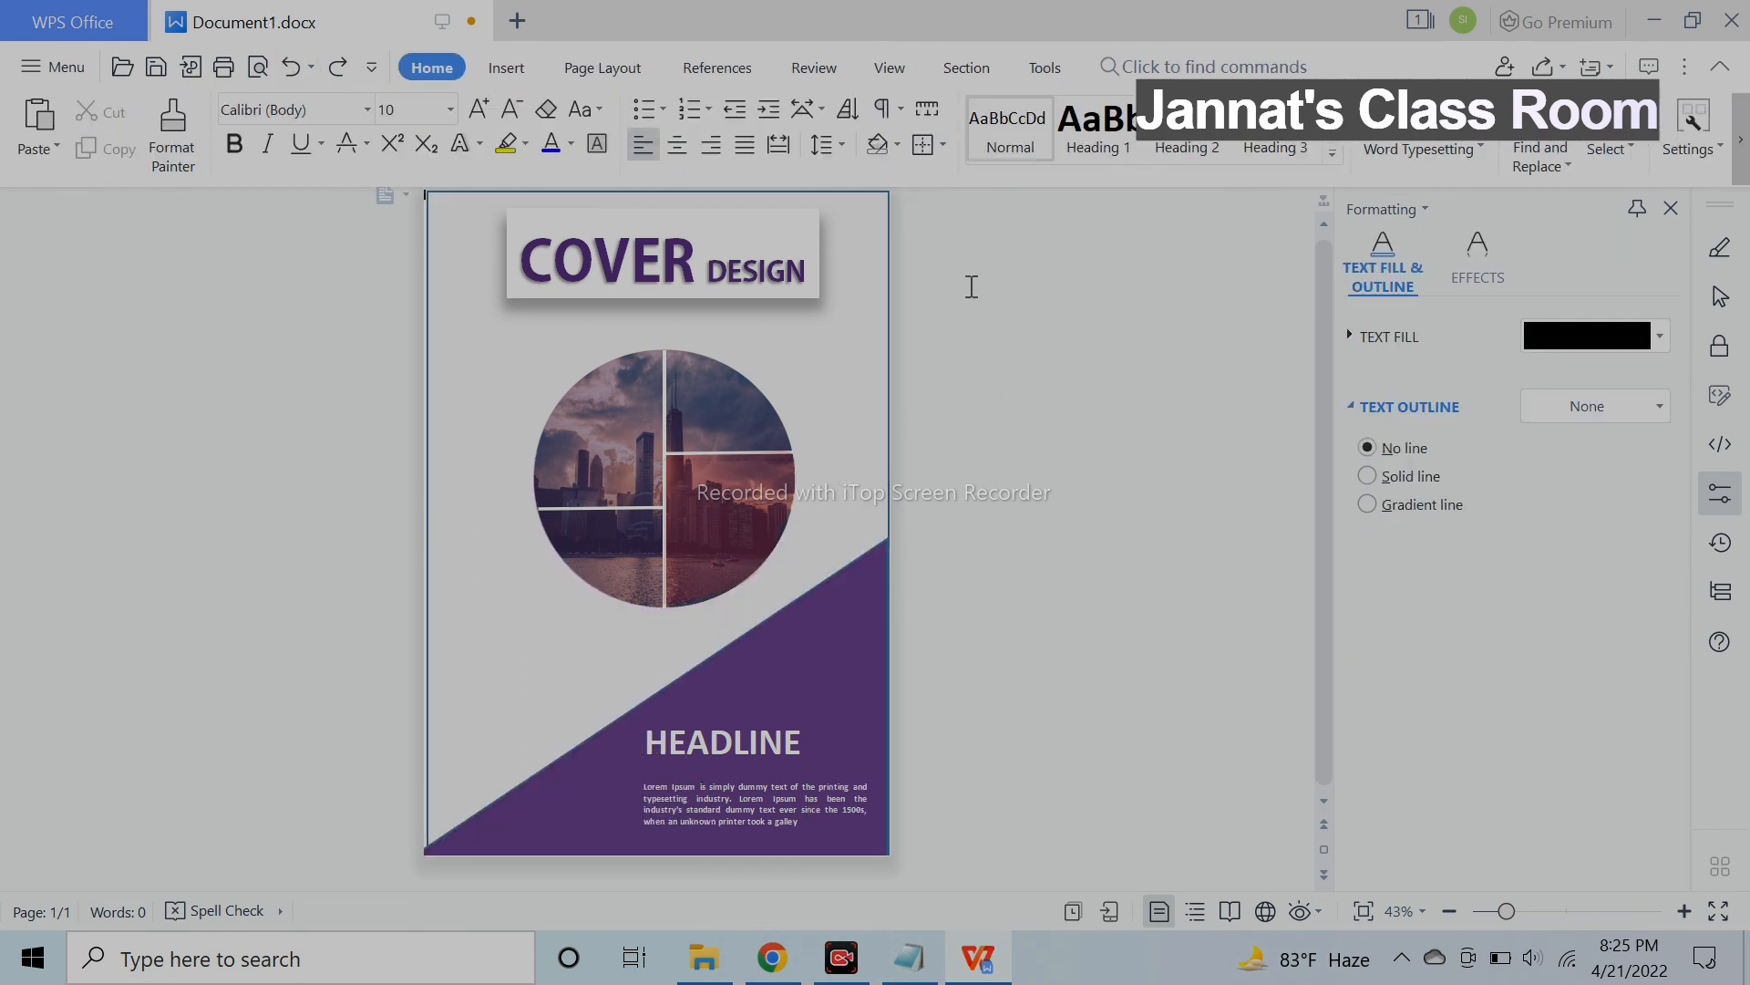
pyautogui.click(889, 319)
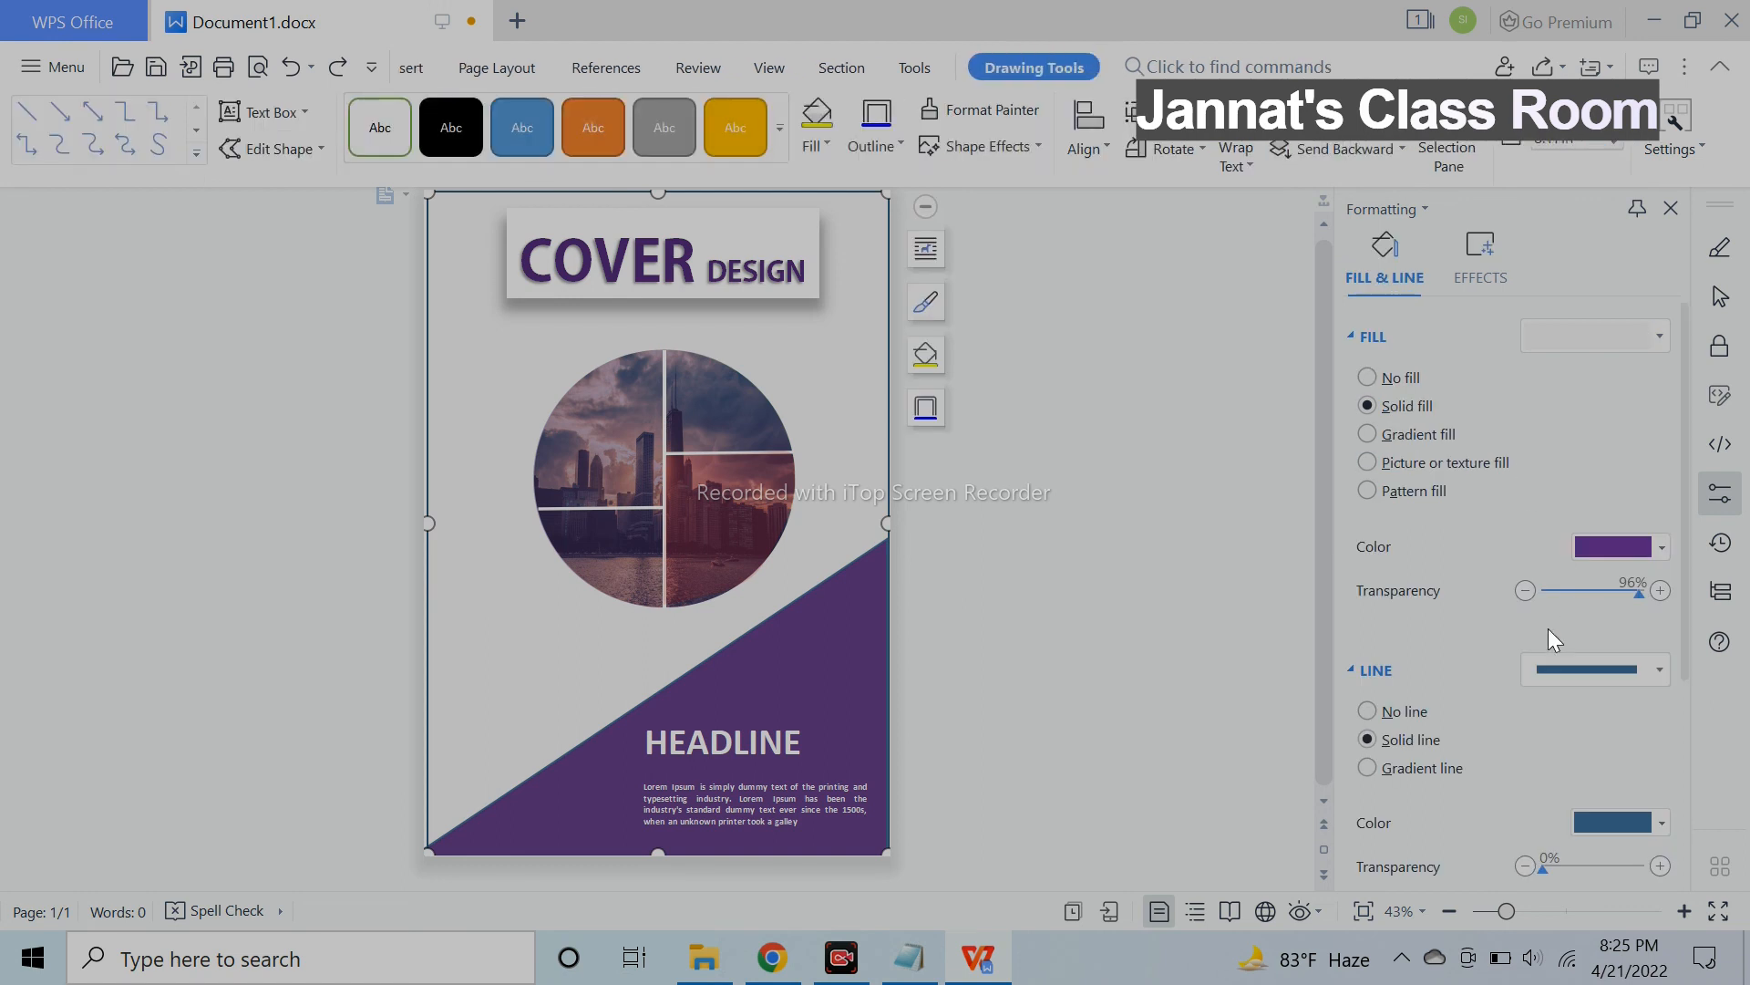
pyautogui.click(1409, 712)
pyautogui.click(1175, 689)
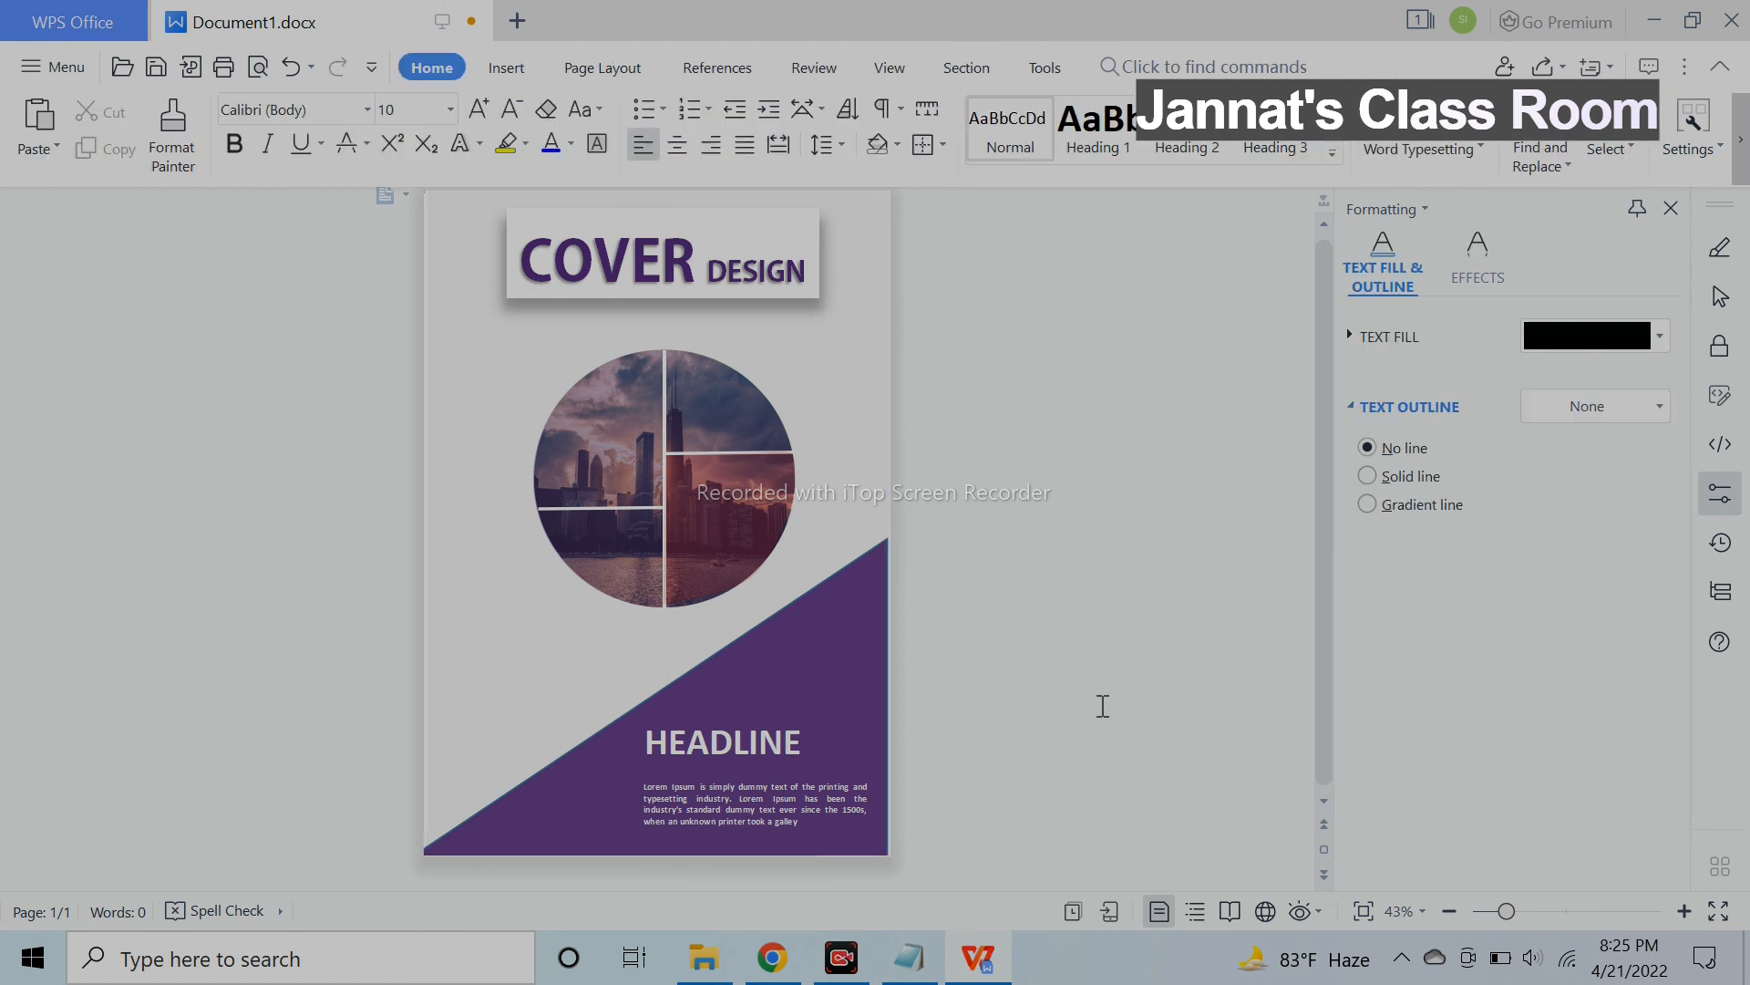
# Group the red overlay with the circular city picture.
pyautogui.click(844, 713)
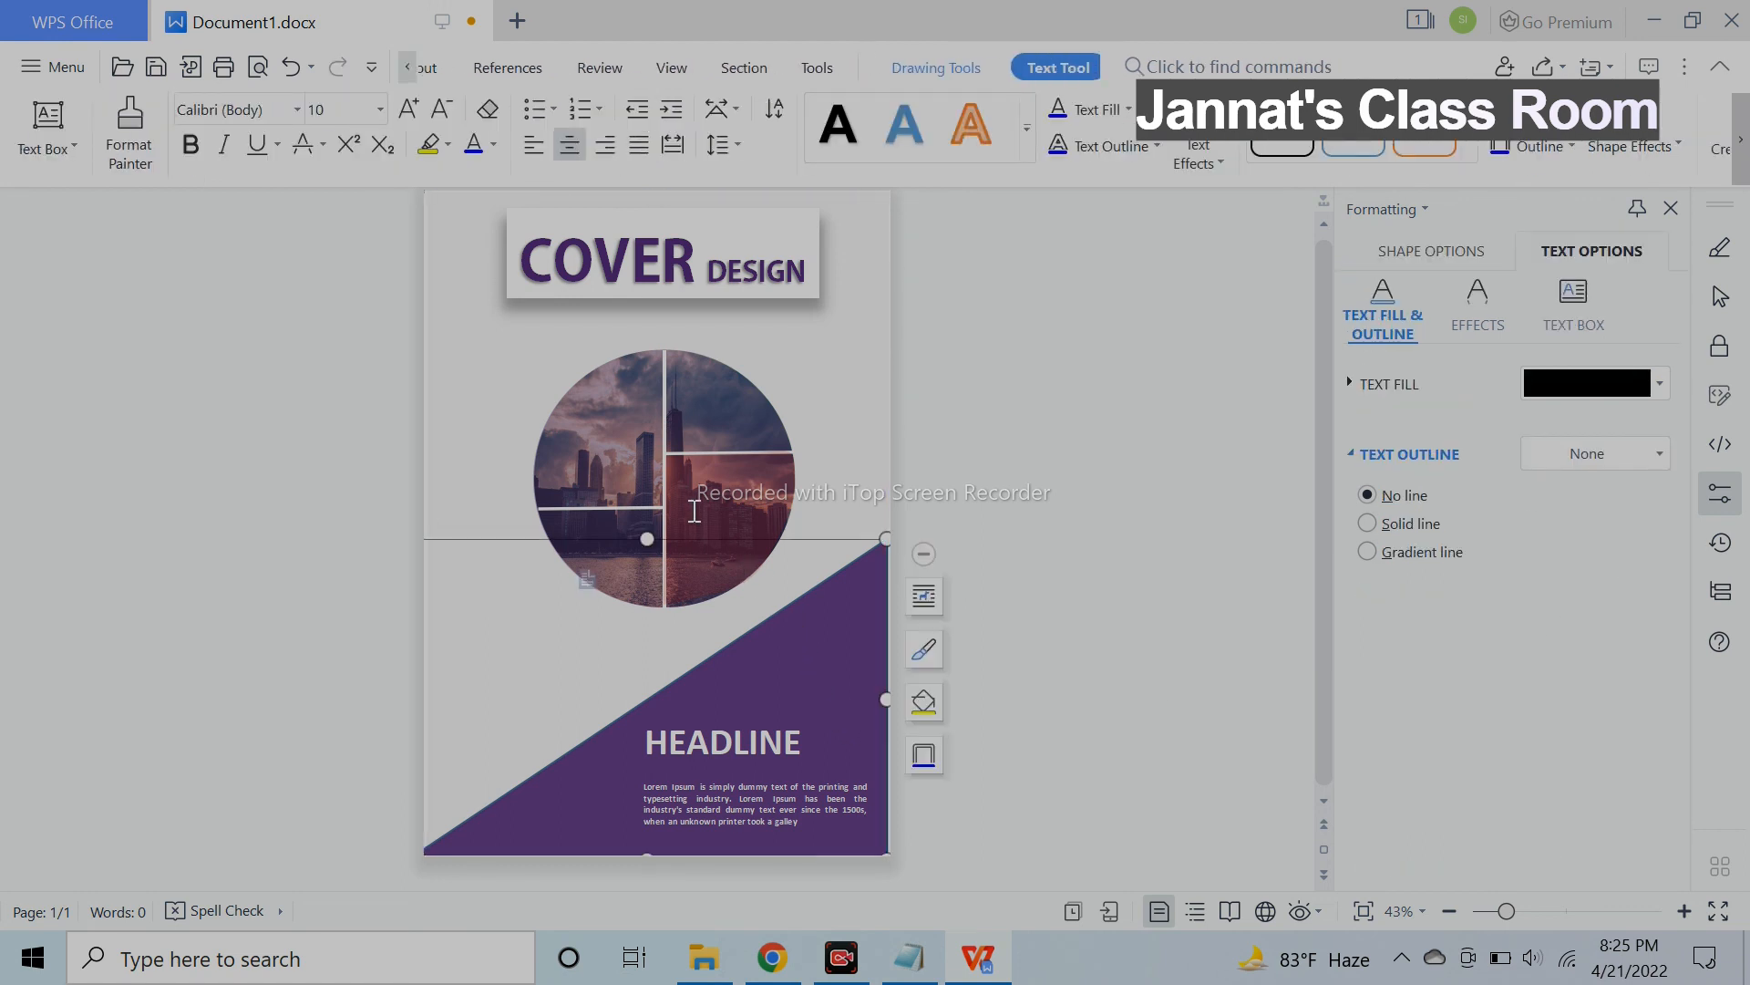
pyautogui.click(730, 412)
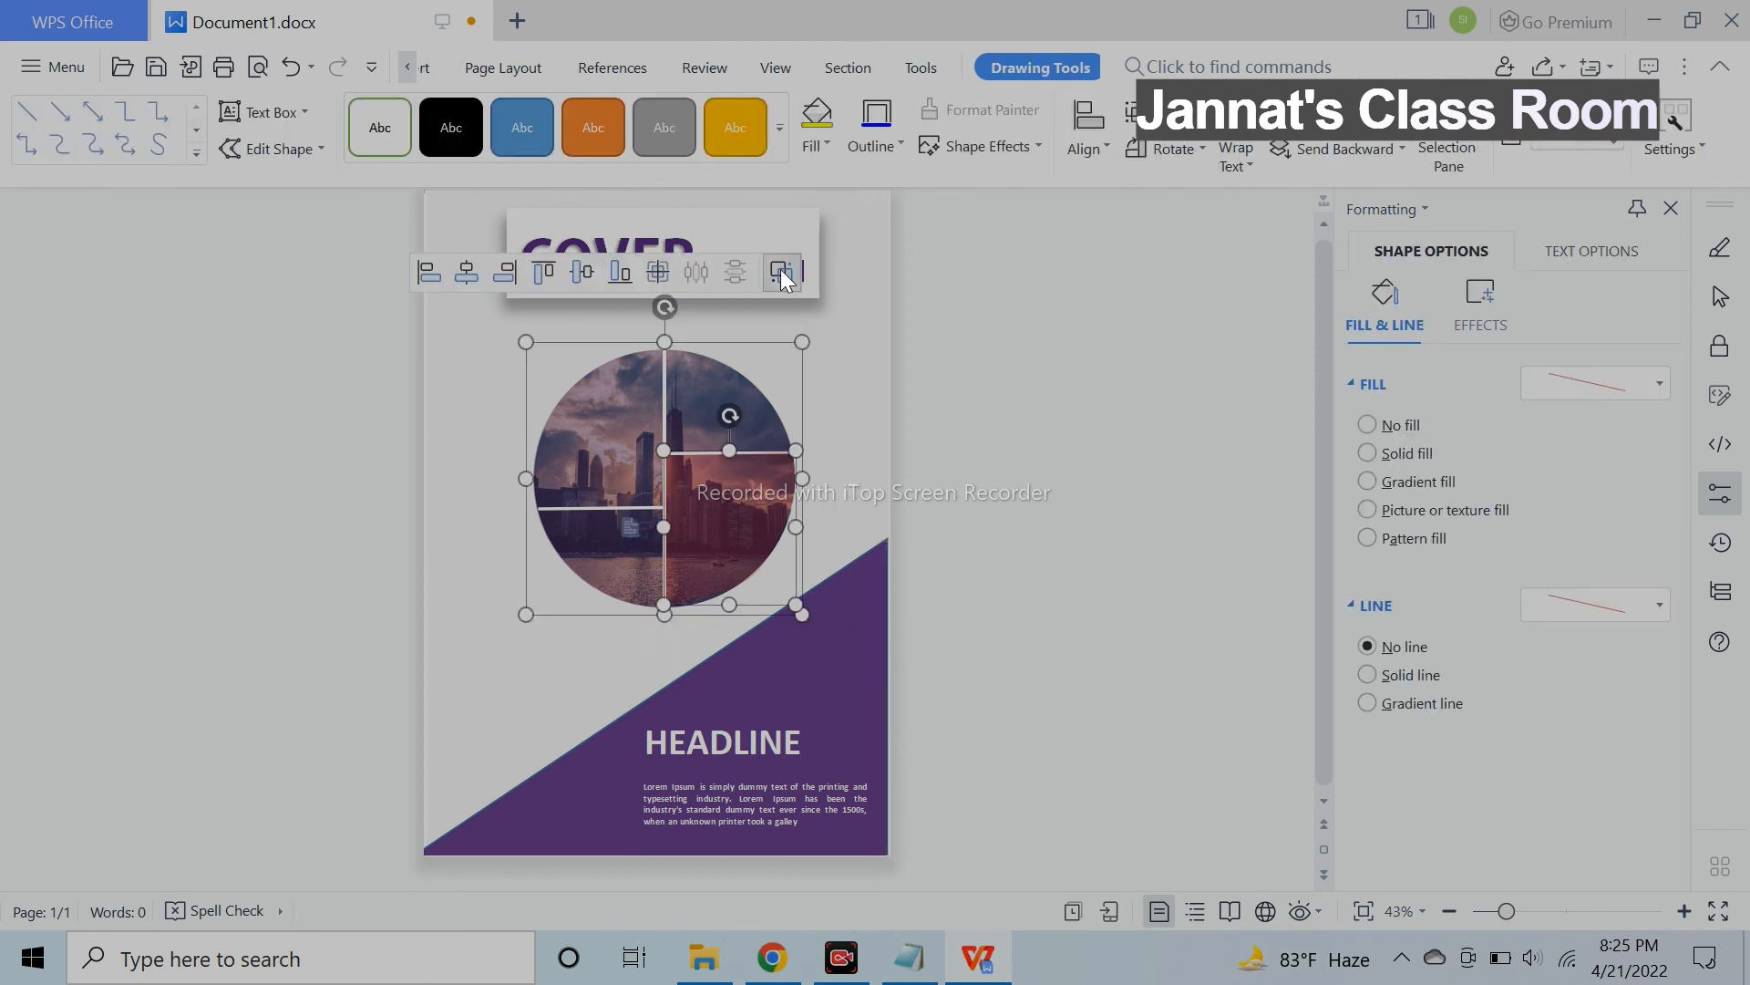
pyautogui.click(781, 271)
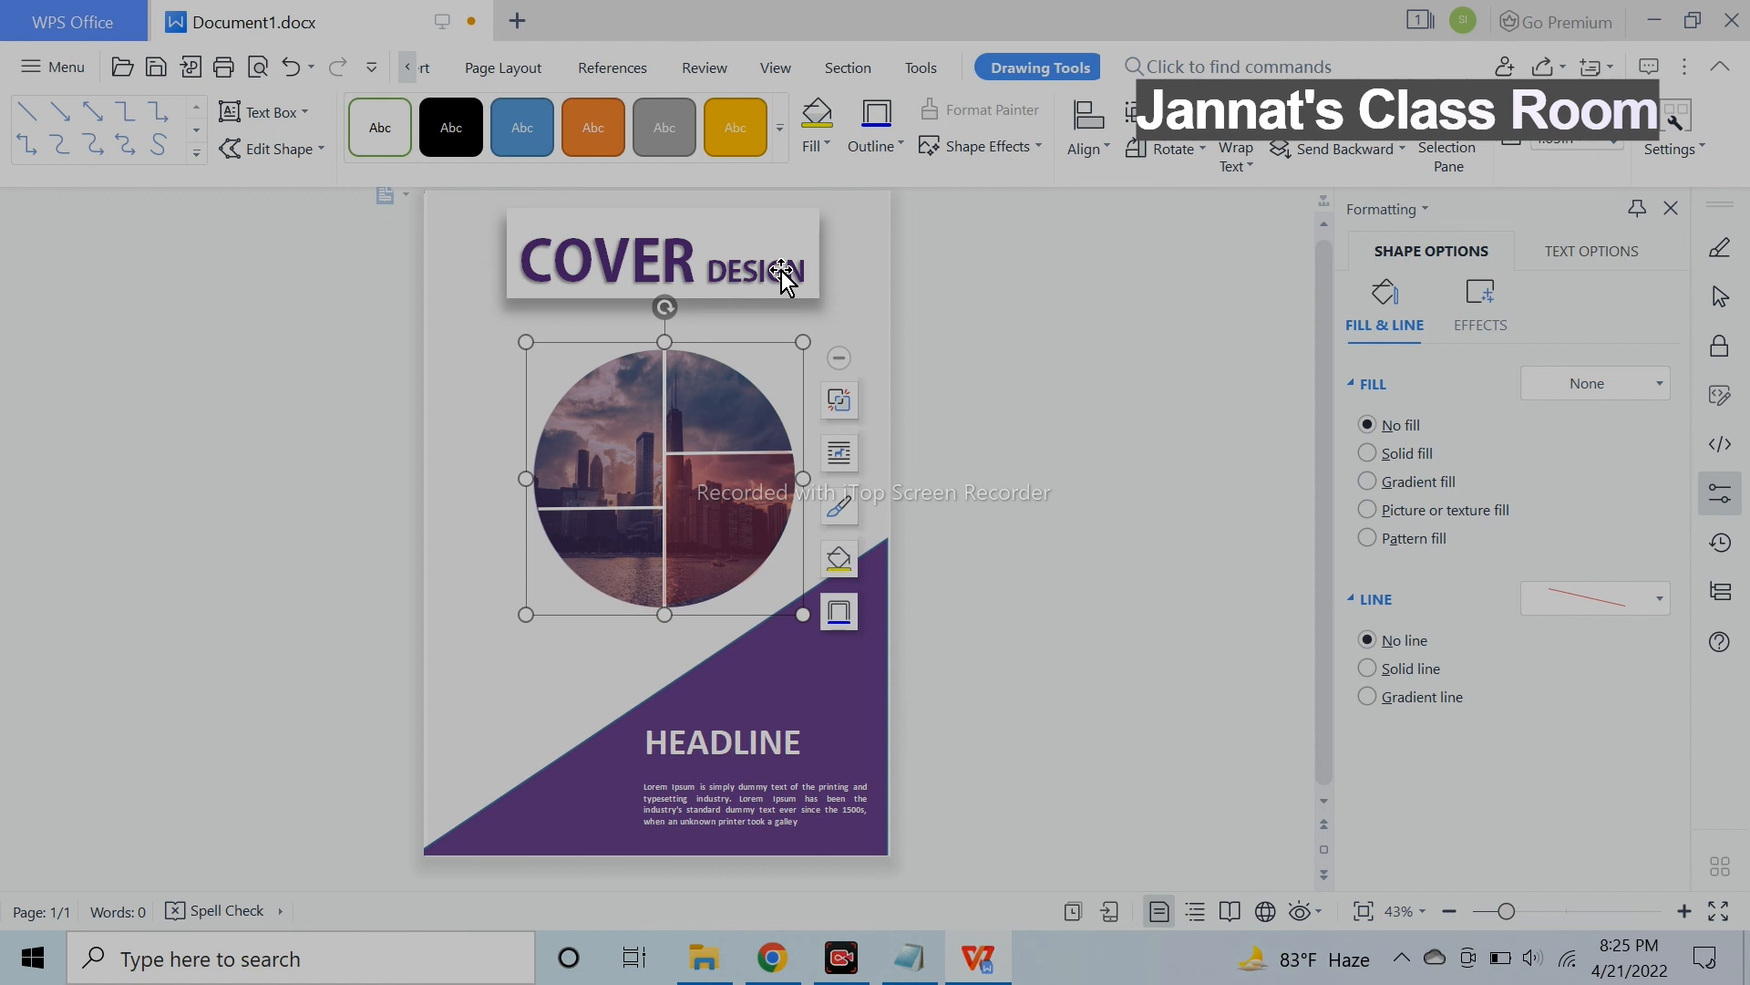
pyautogui.click(1011, 334)
# Group the HEADLINE text, the paragraph below it and the purple corner triangle.
pyautogui.click(845, 736)
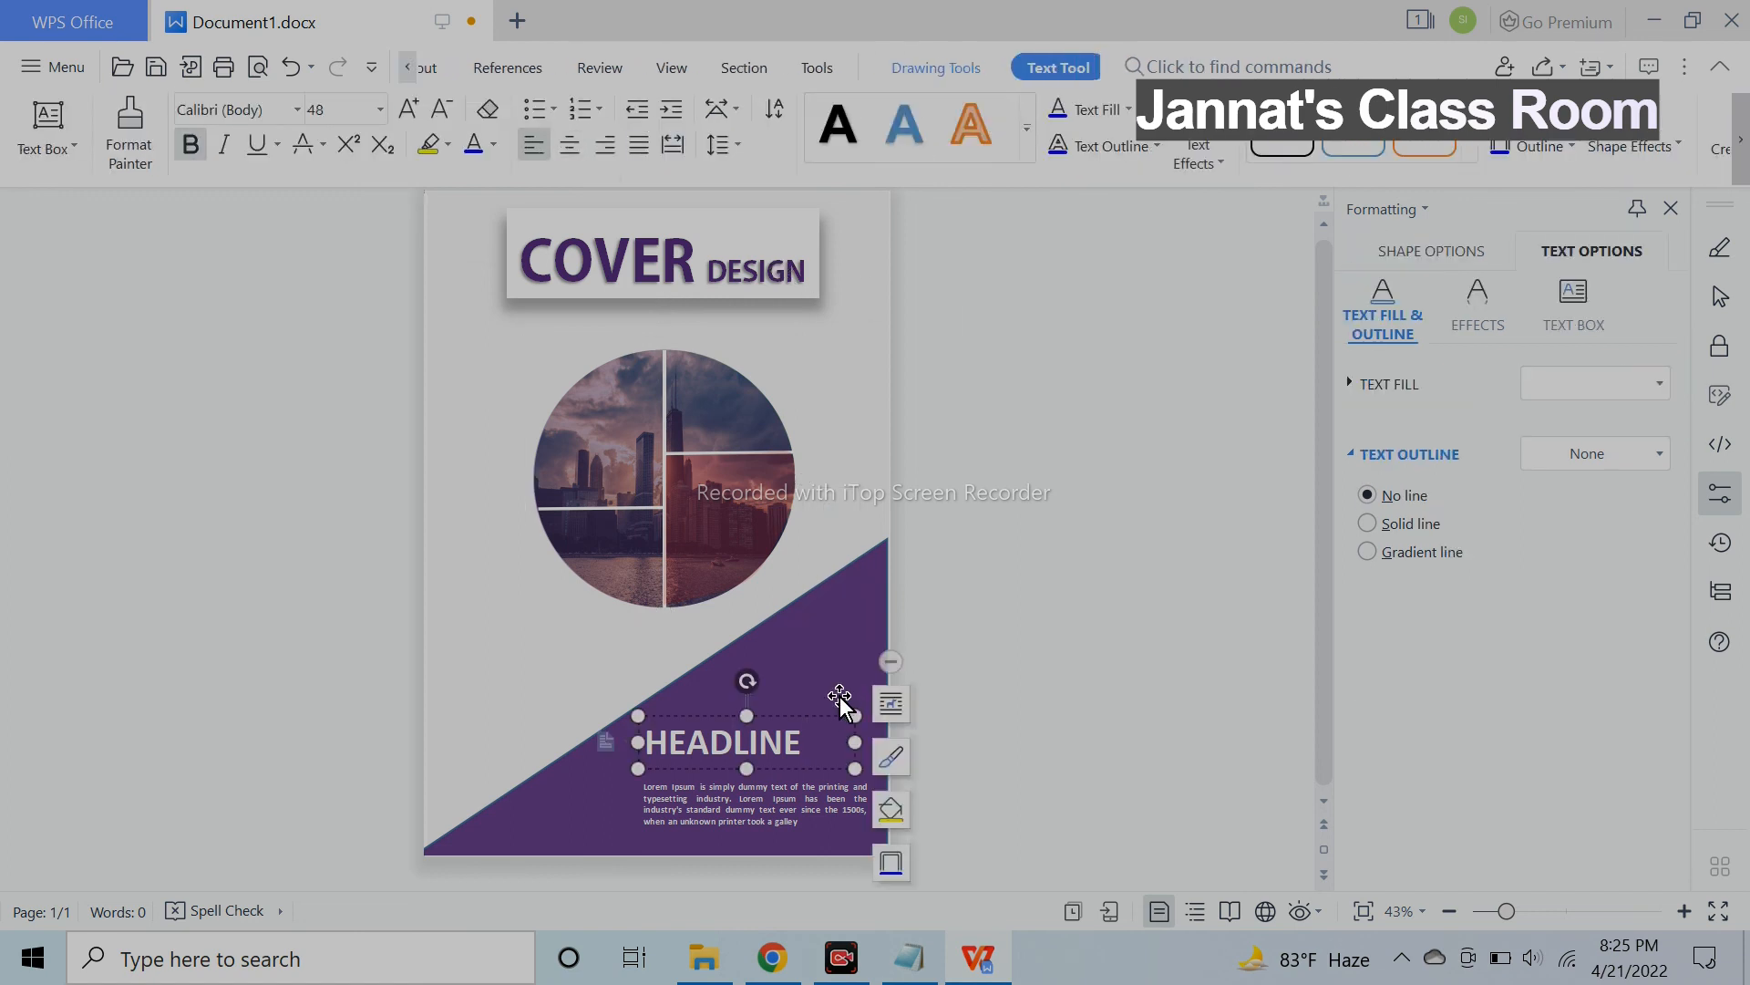
pyautogui.keyDown('shift'); pyautogui.click(814, 806); pyautogui.keyUp('shift')
pyautogui.keyDown('shift'); pyautogui.click(828, 695); pyautogui.keyUp('shift')
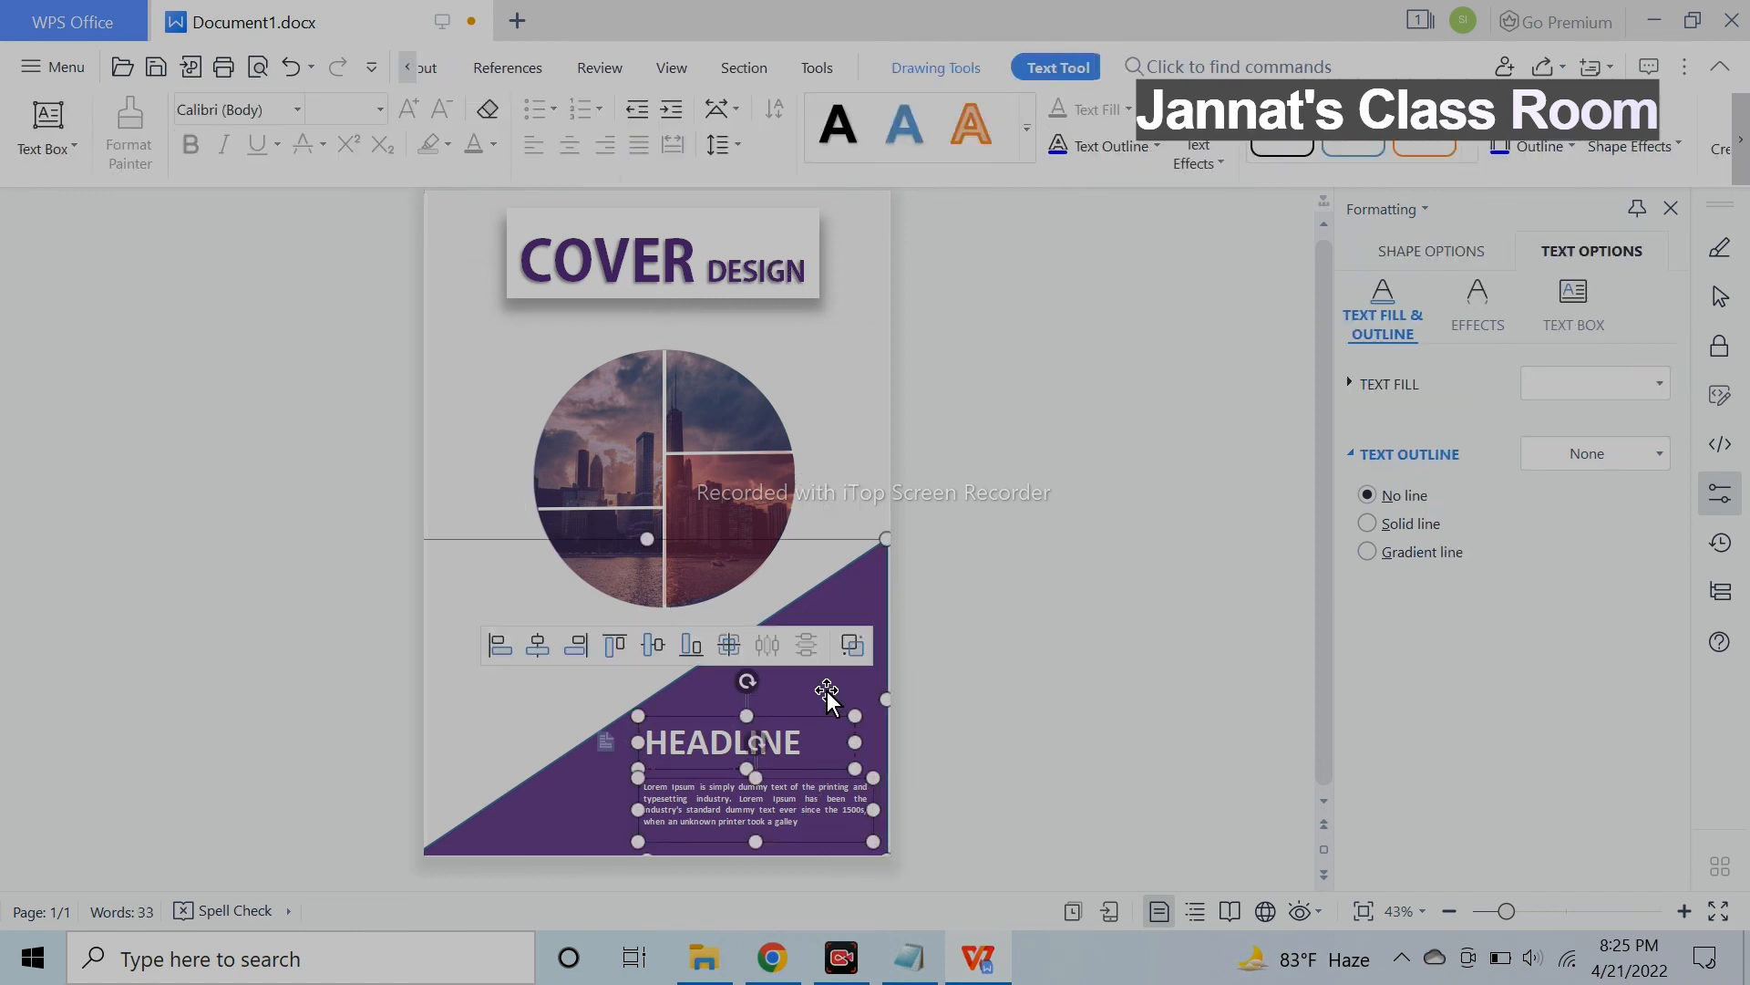
pyautogui.click(865, 469)
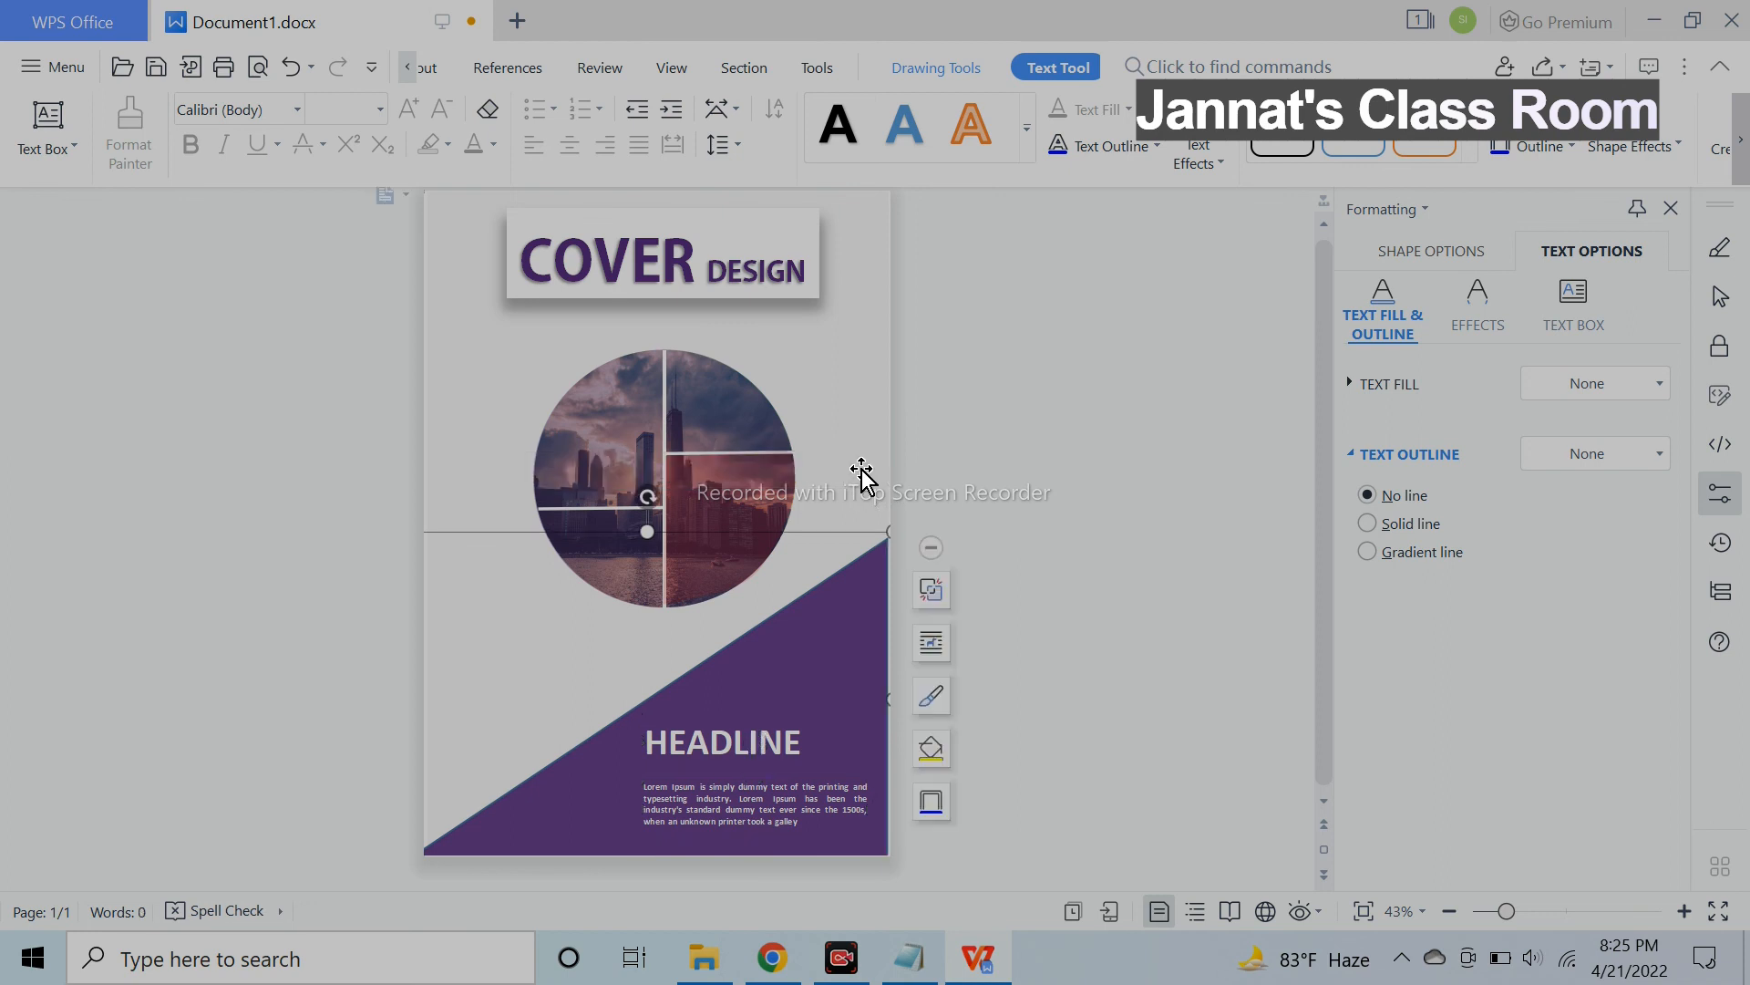
pyautogui.click(1118, 519)
# Group the COVER DESIGN title box, the circular picture group and the headline triangle group together.
pyautogui.click(759, 270)
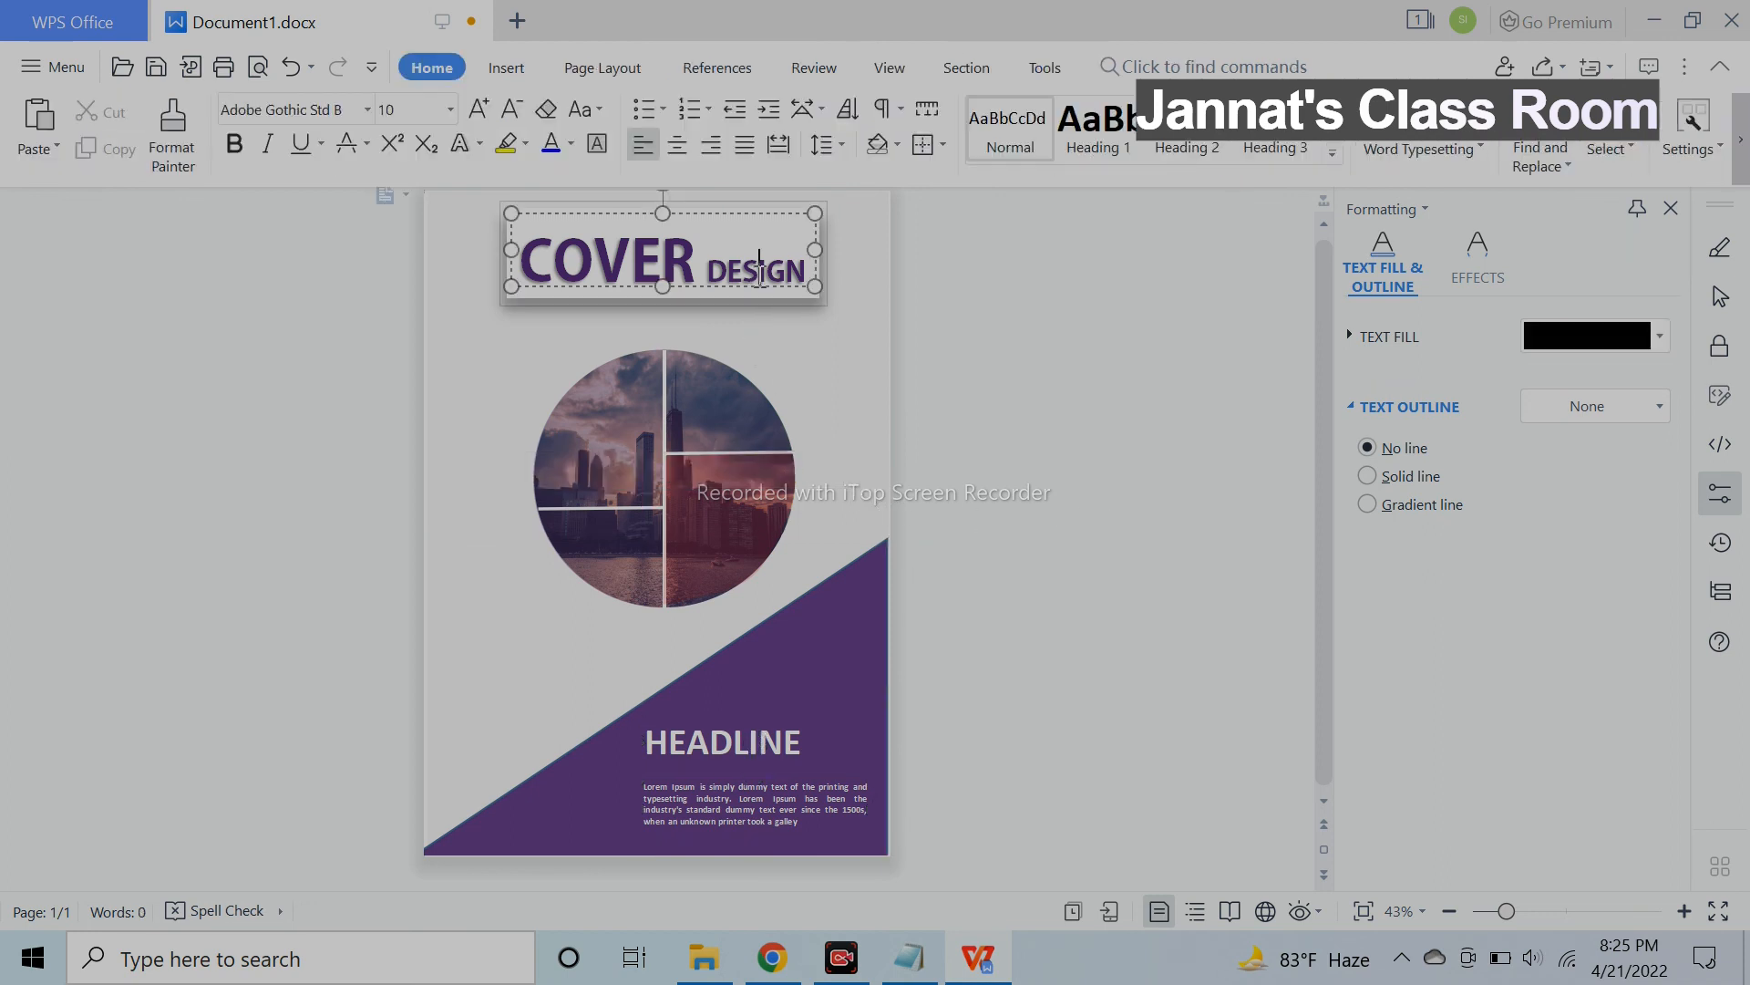
pyautogui.click(770, 210)
pyautogui.click(861, 330)
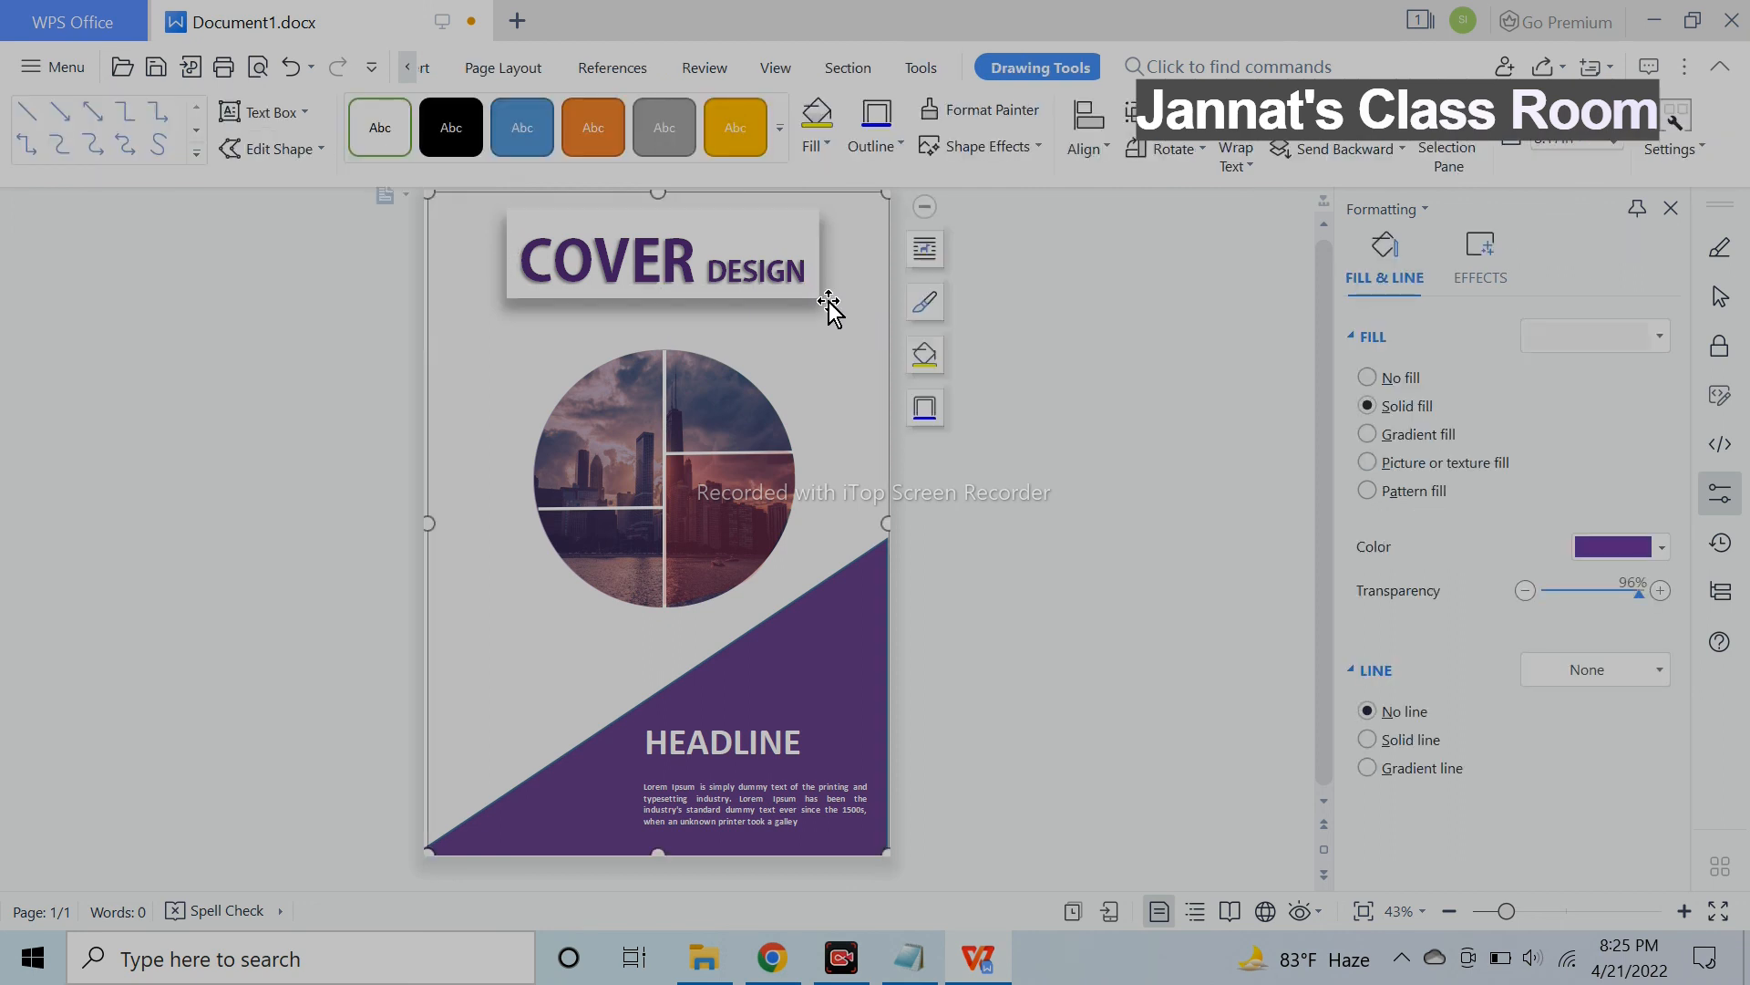
pyautogui.click(820, 305)
pyautogui.keyDown('ctrl'); pyautogui.click(720, 488); pyautogui.keyUp('ctrl')
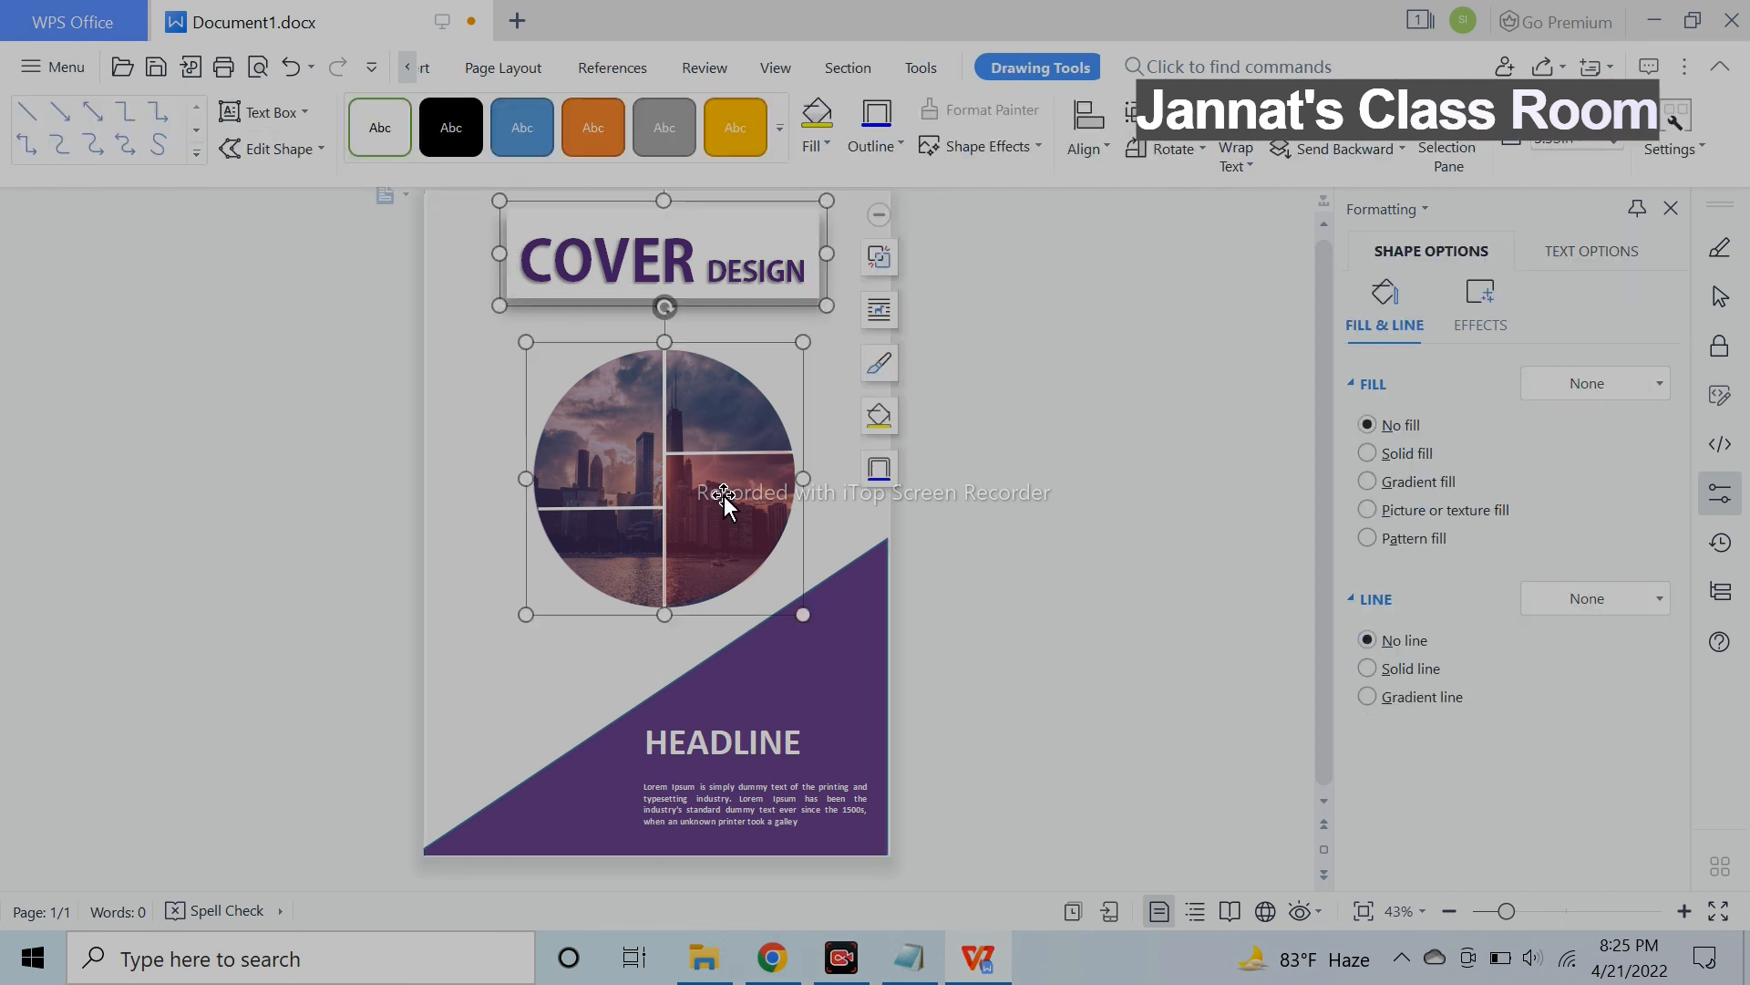
pyautogui.keyDown('ctrl'); pyautogui.click(758, 695); pyautogui.keyUp('ctrl')
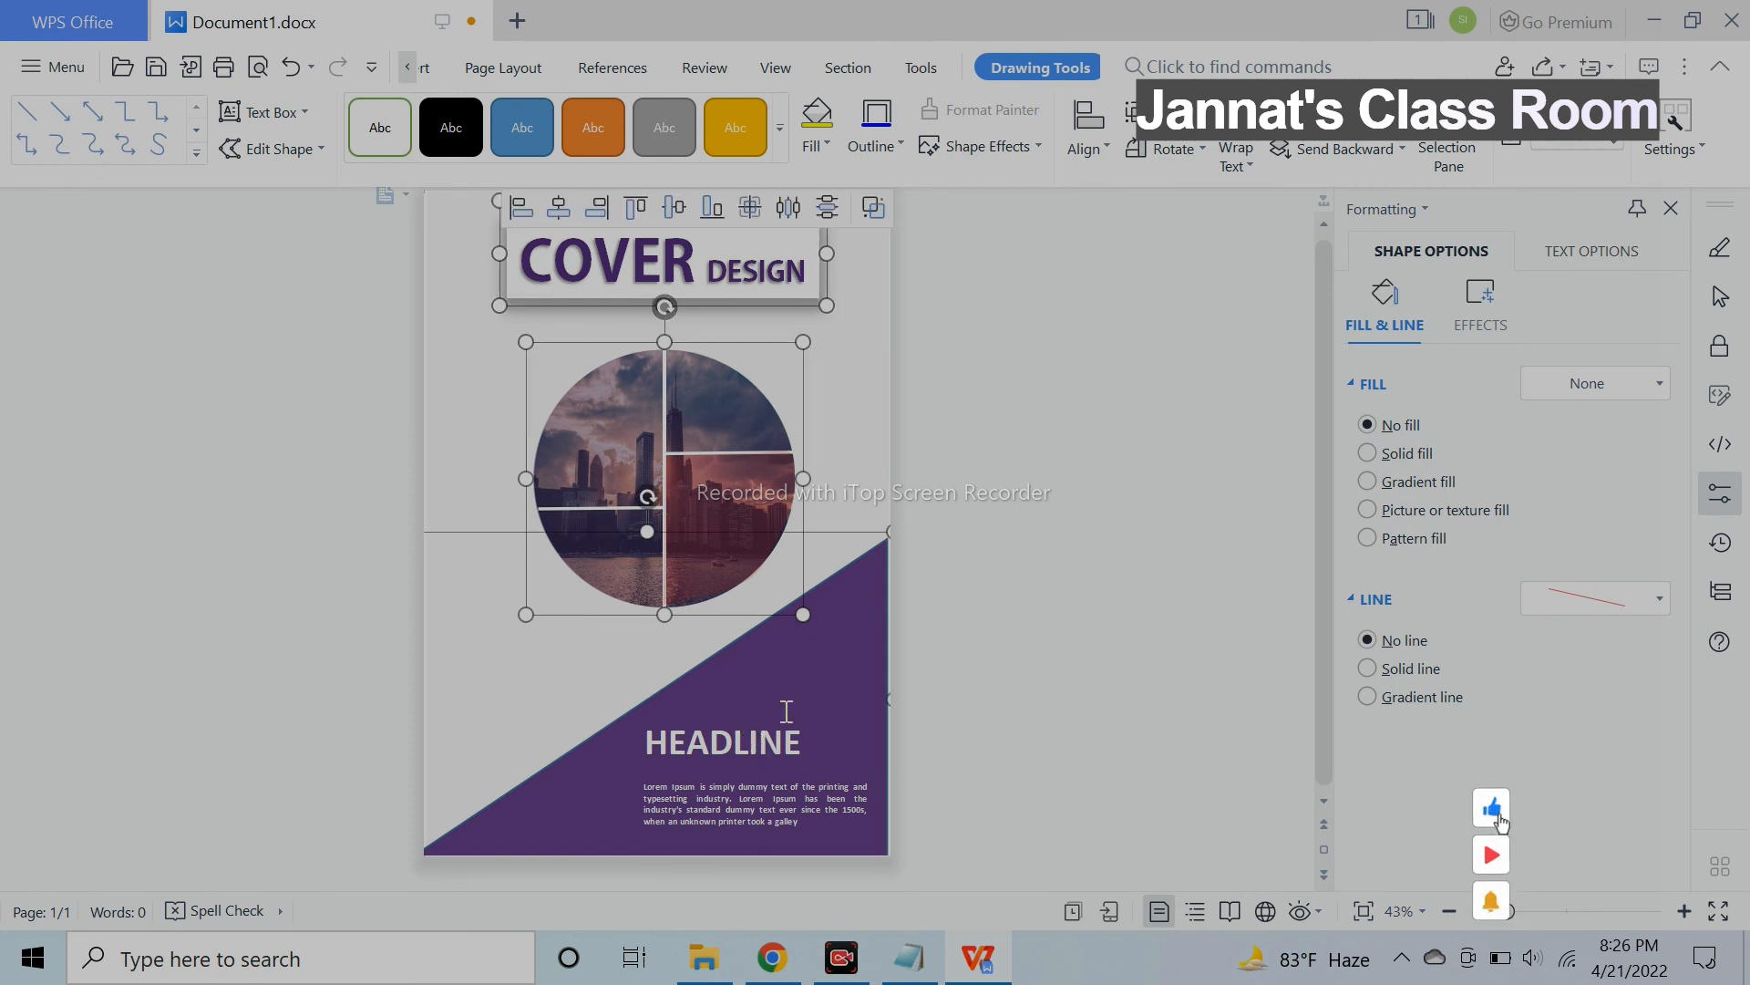
pyautogui.click(877, 205)
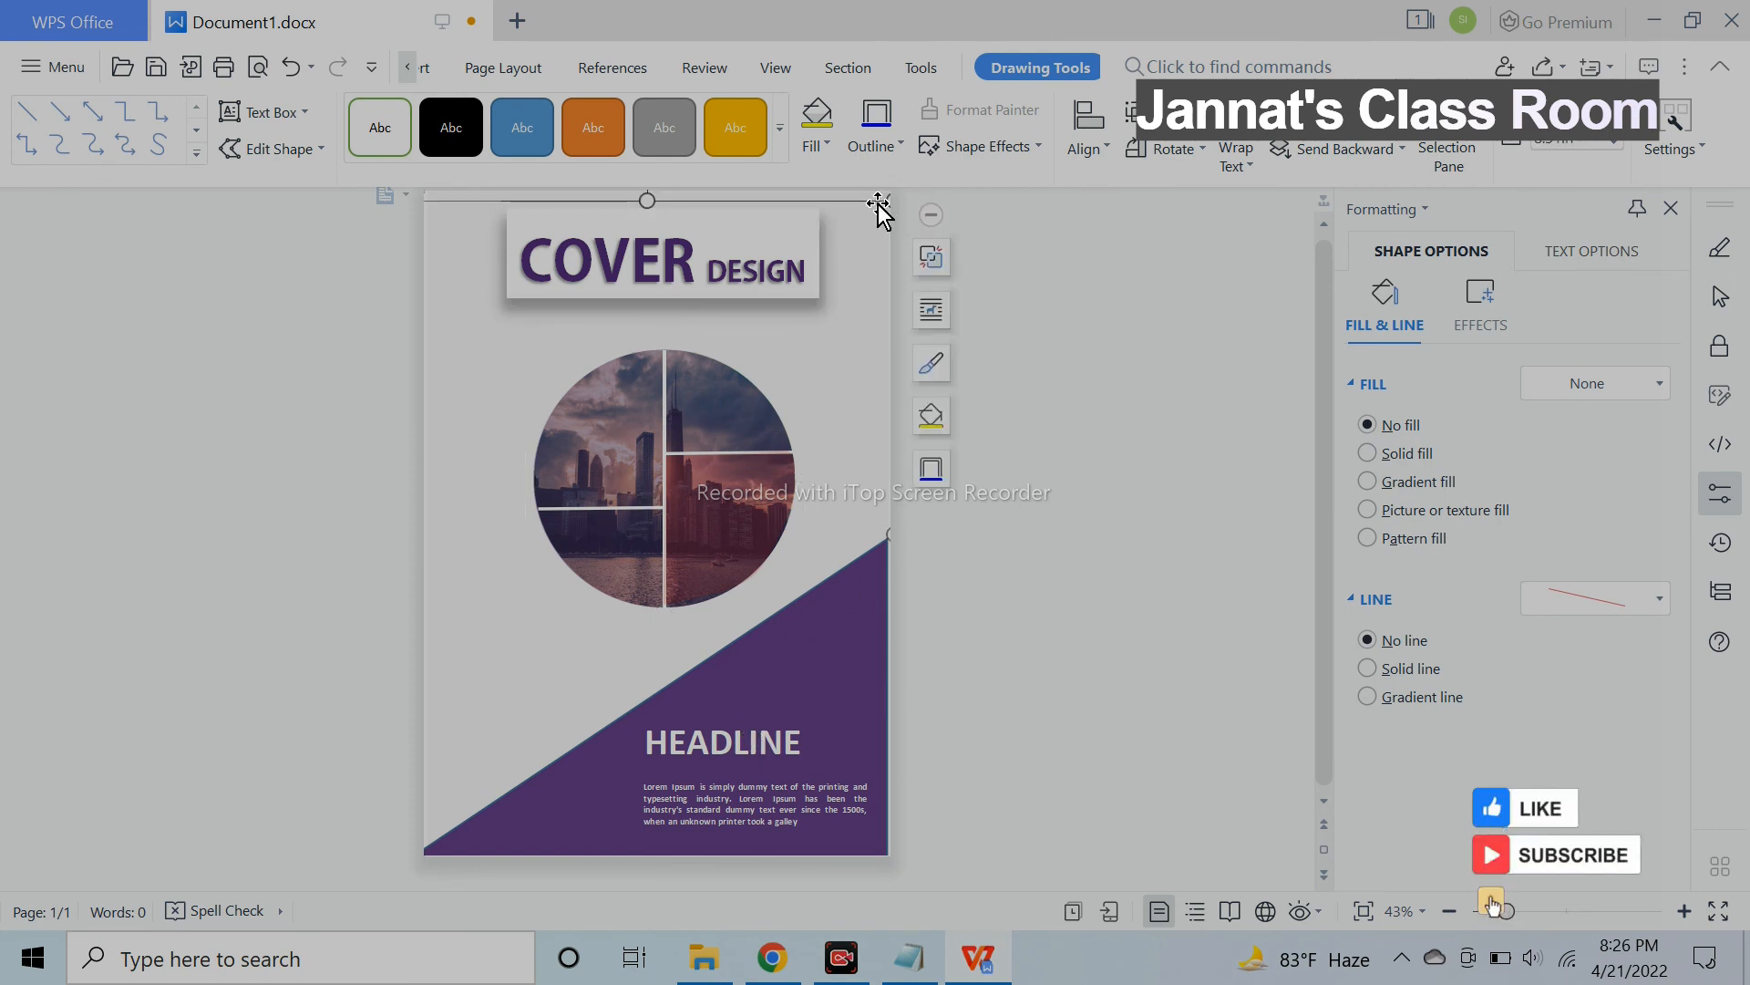
# Widen the translucent background rectangle slightly to the right and nudge it left so it spans the full page width.
pyautogui.click(1126, 305)
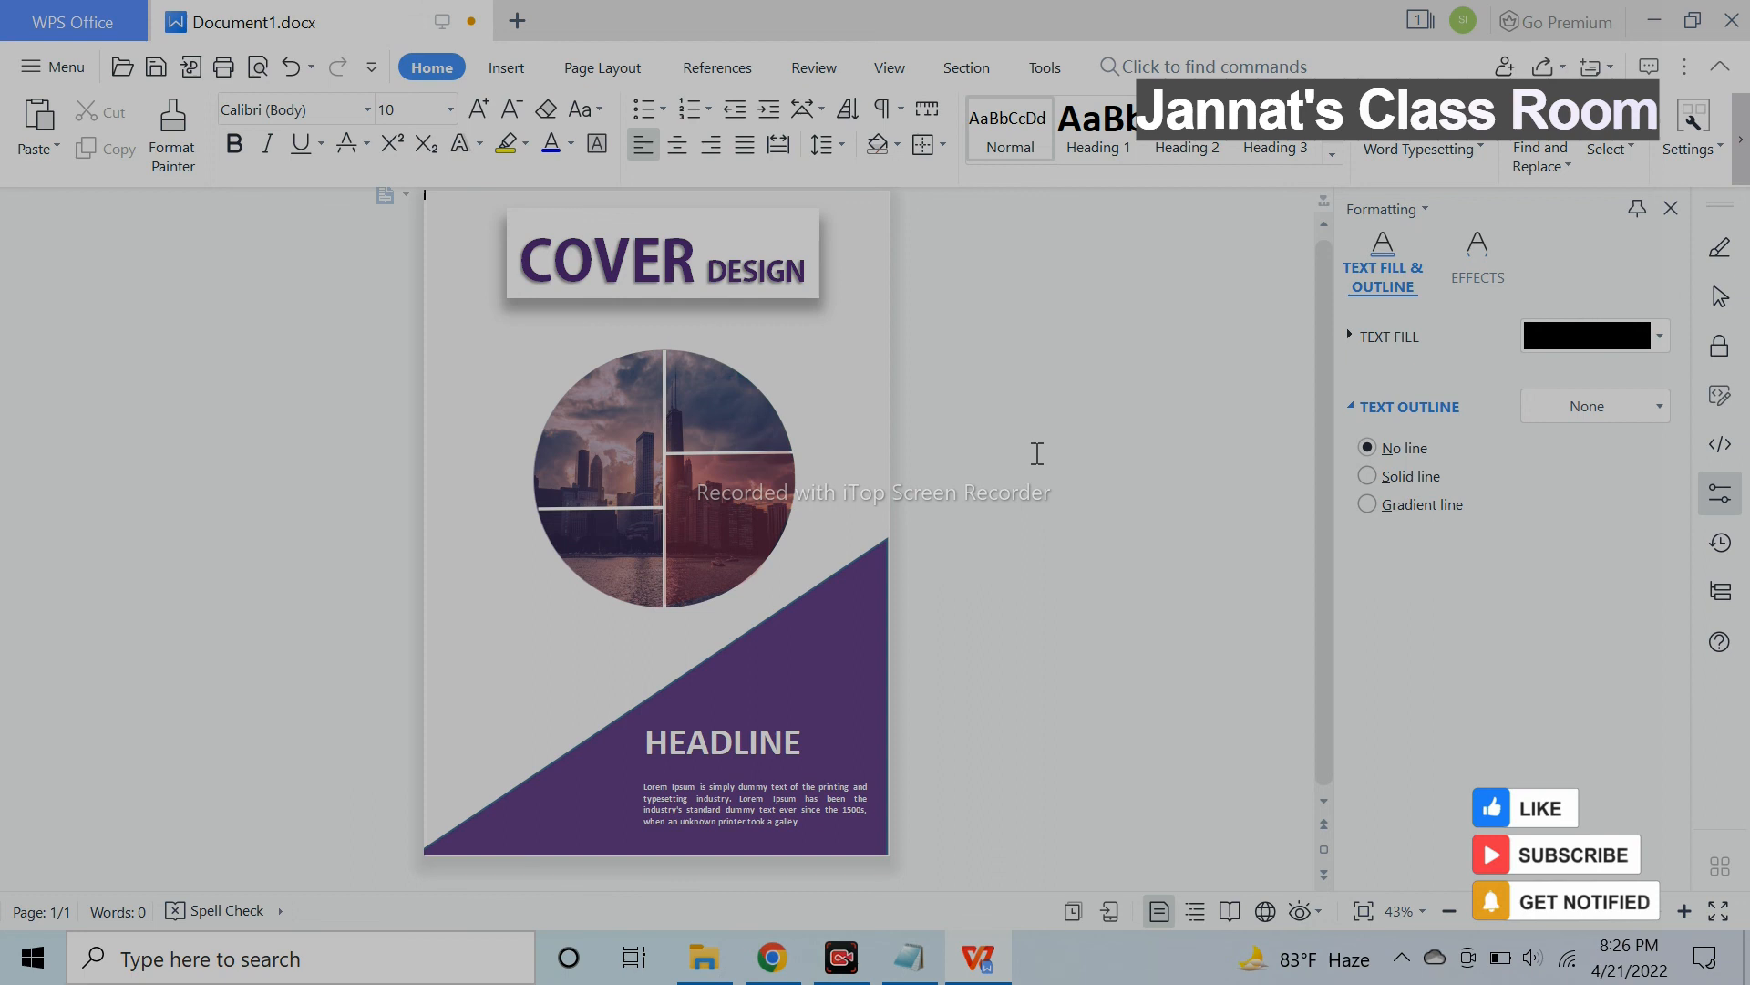
pyautogui.scroll(-2, 1031, 489)
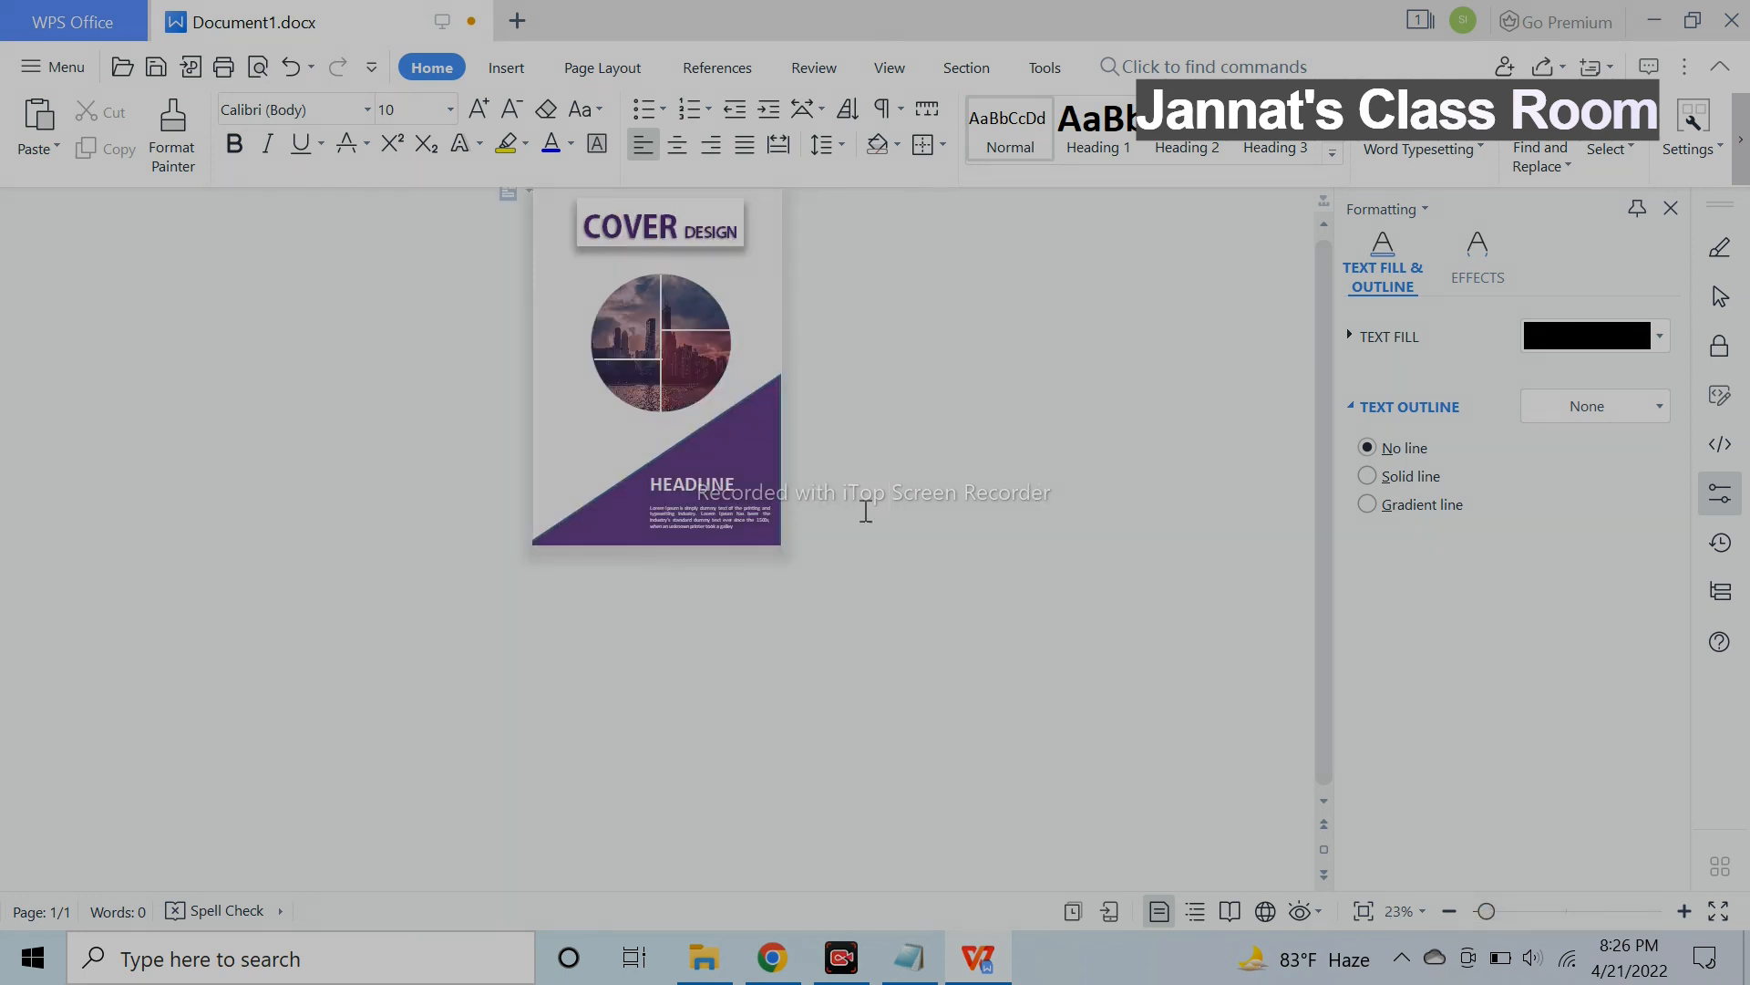
pyautogui.scroll(3, 877, 474)
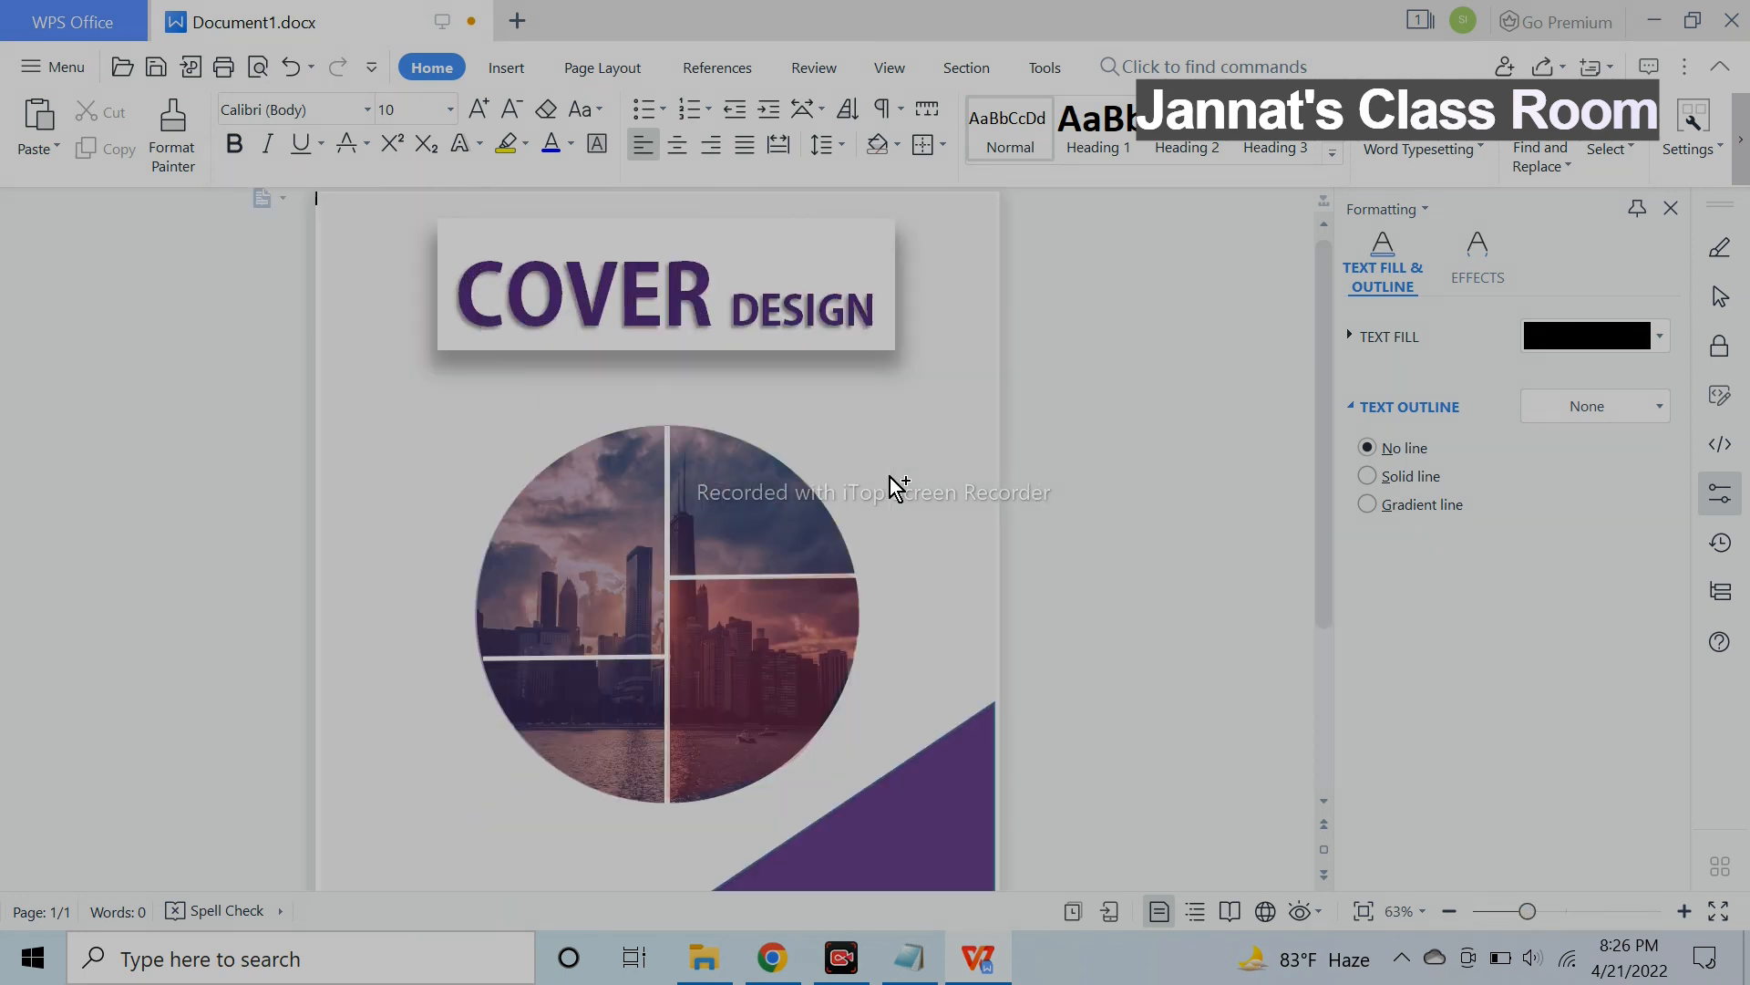
pyautogui.scroll(-1, 1073, 595)
pyautogui.click(468, 492)
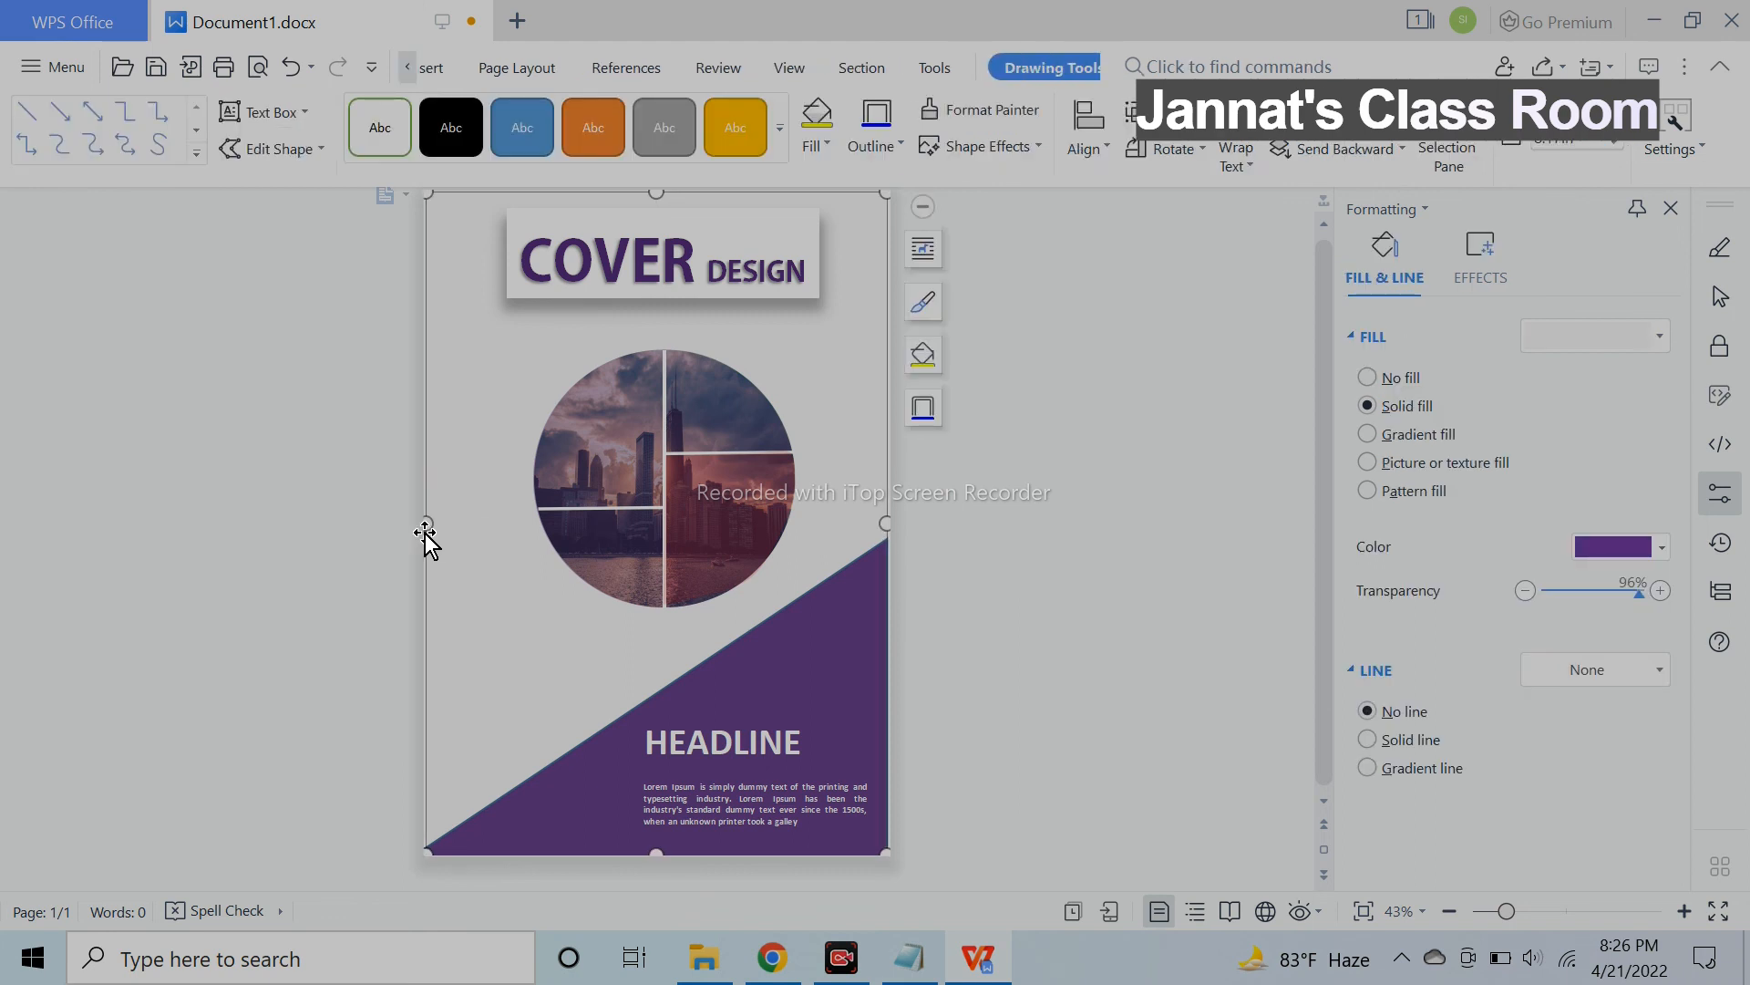
pyautogui.moveTo(880, 522); pyautogui.dragTo(891, 521)
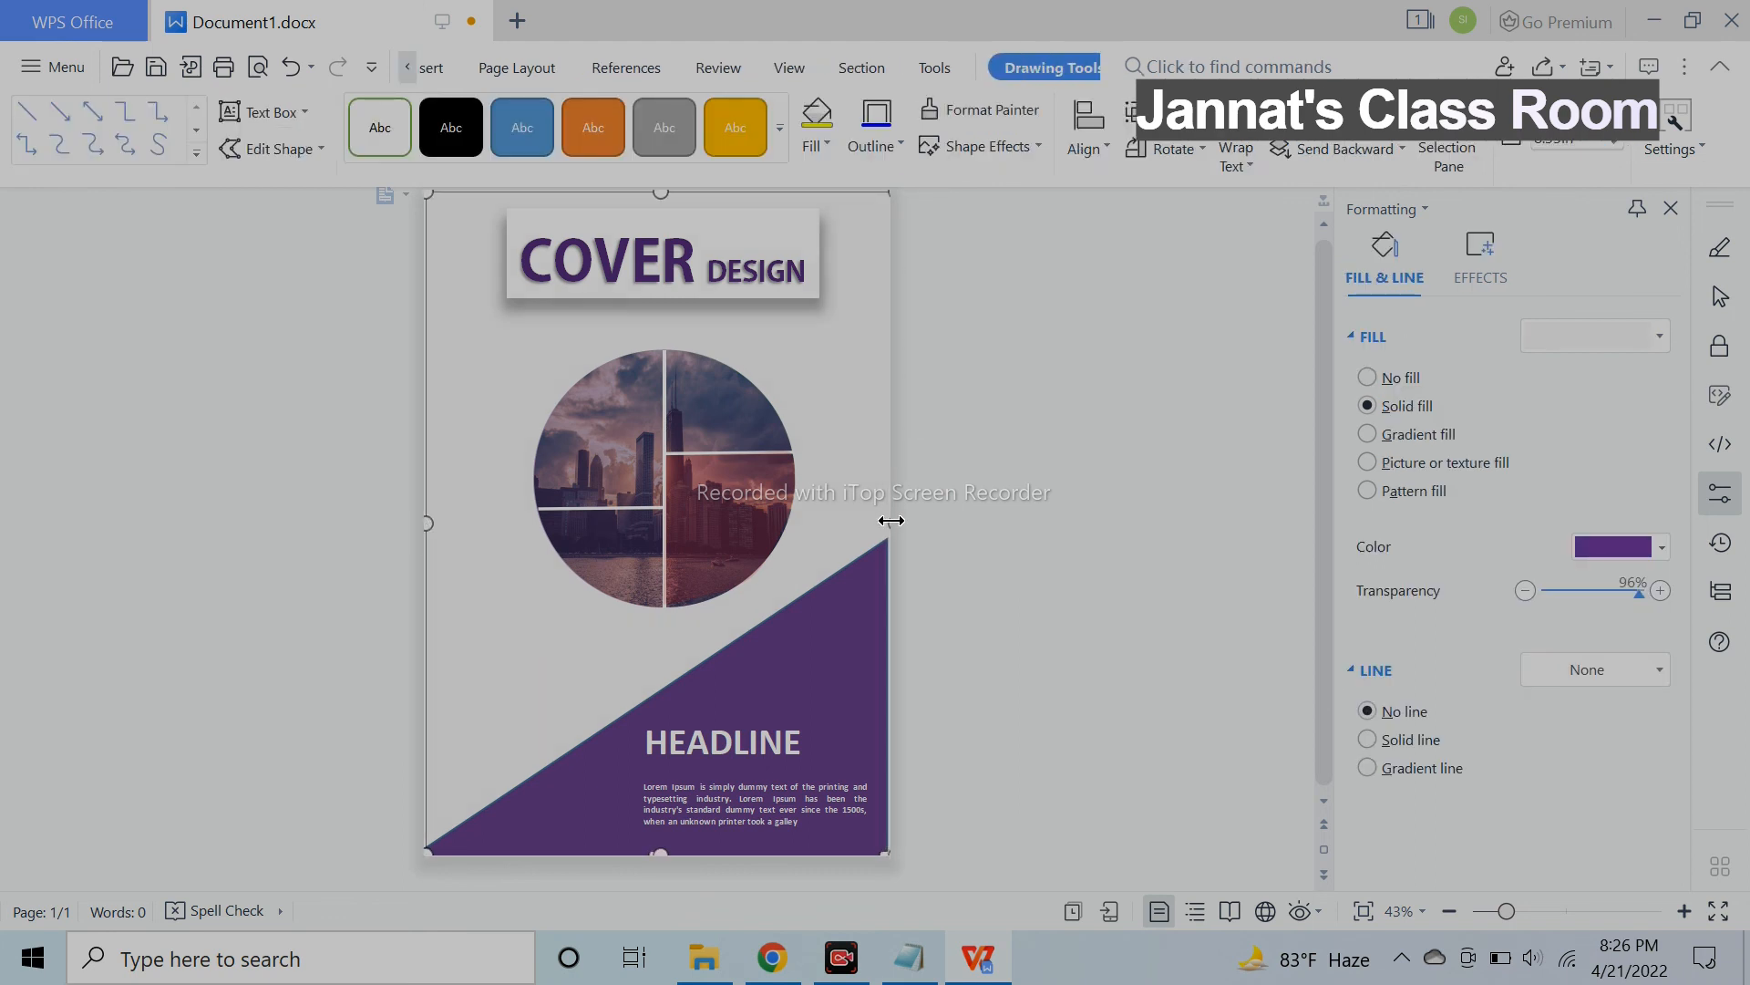
pyautogui.press('Left')
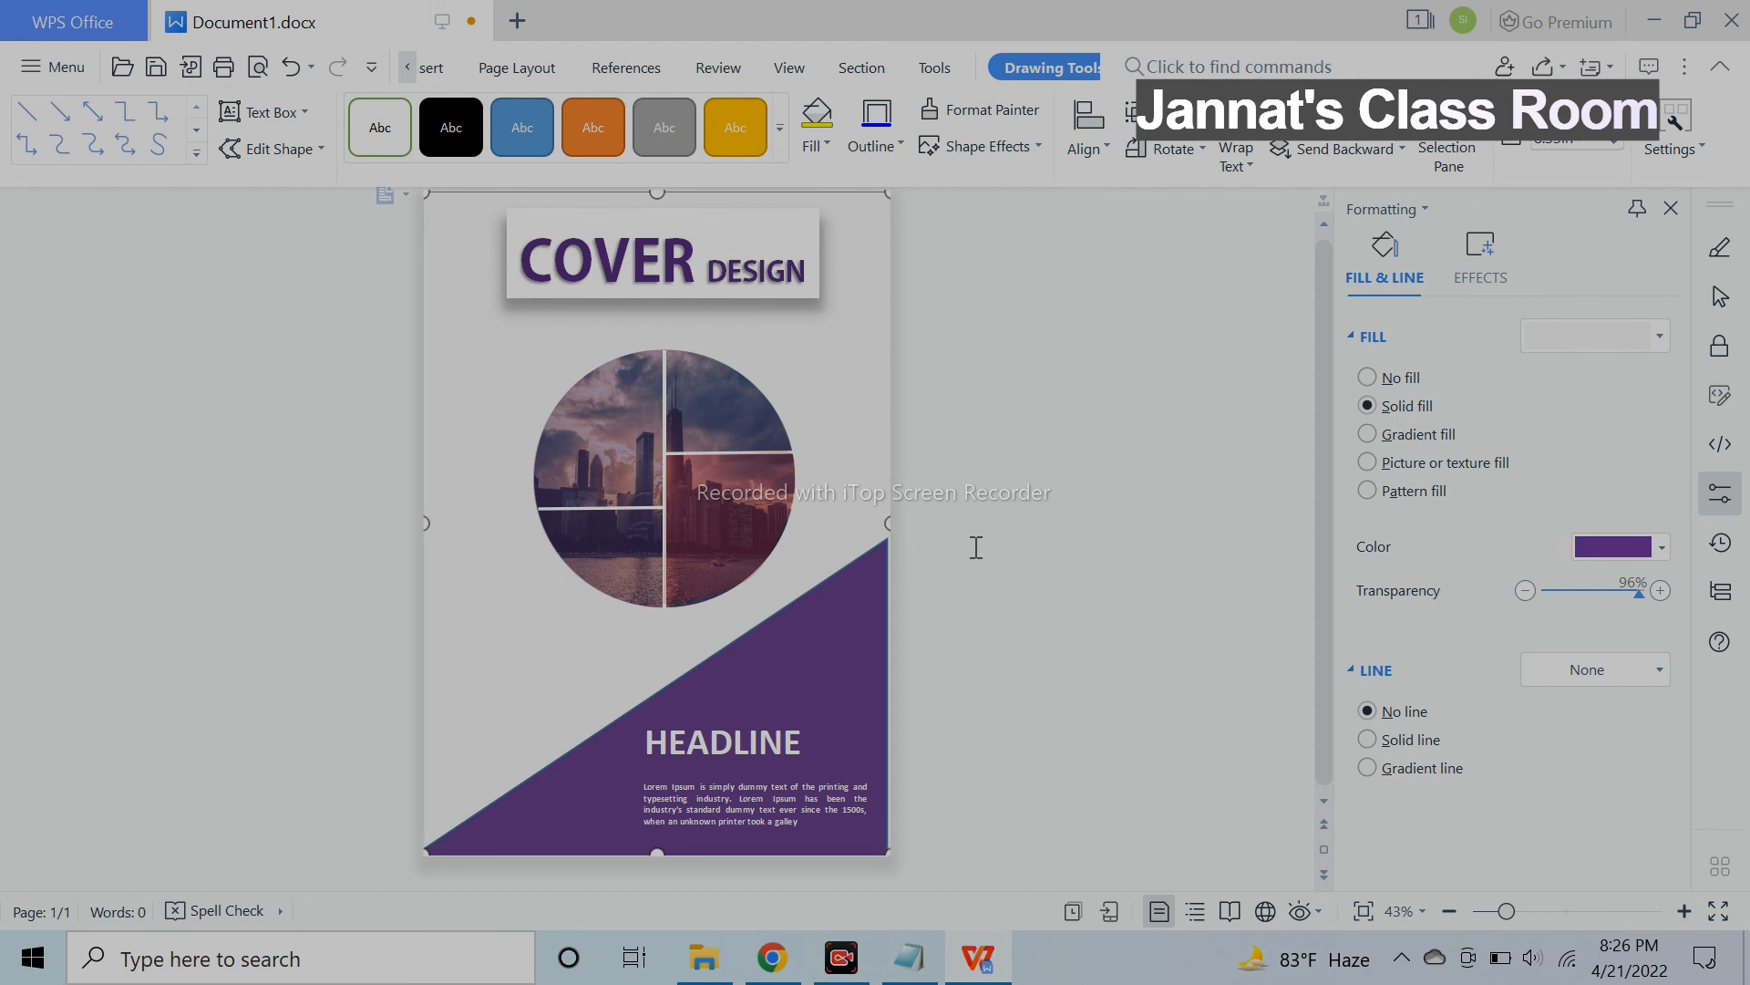
pyautogui.click(895, 527)
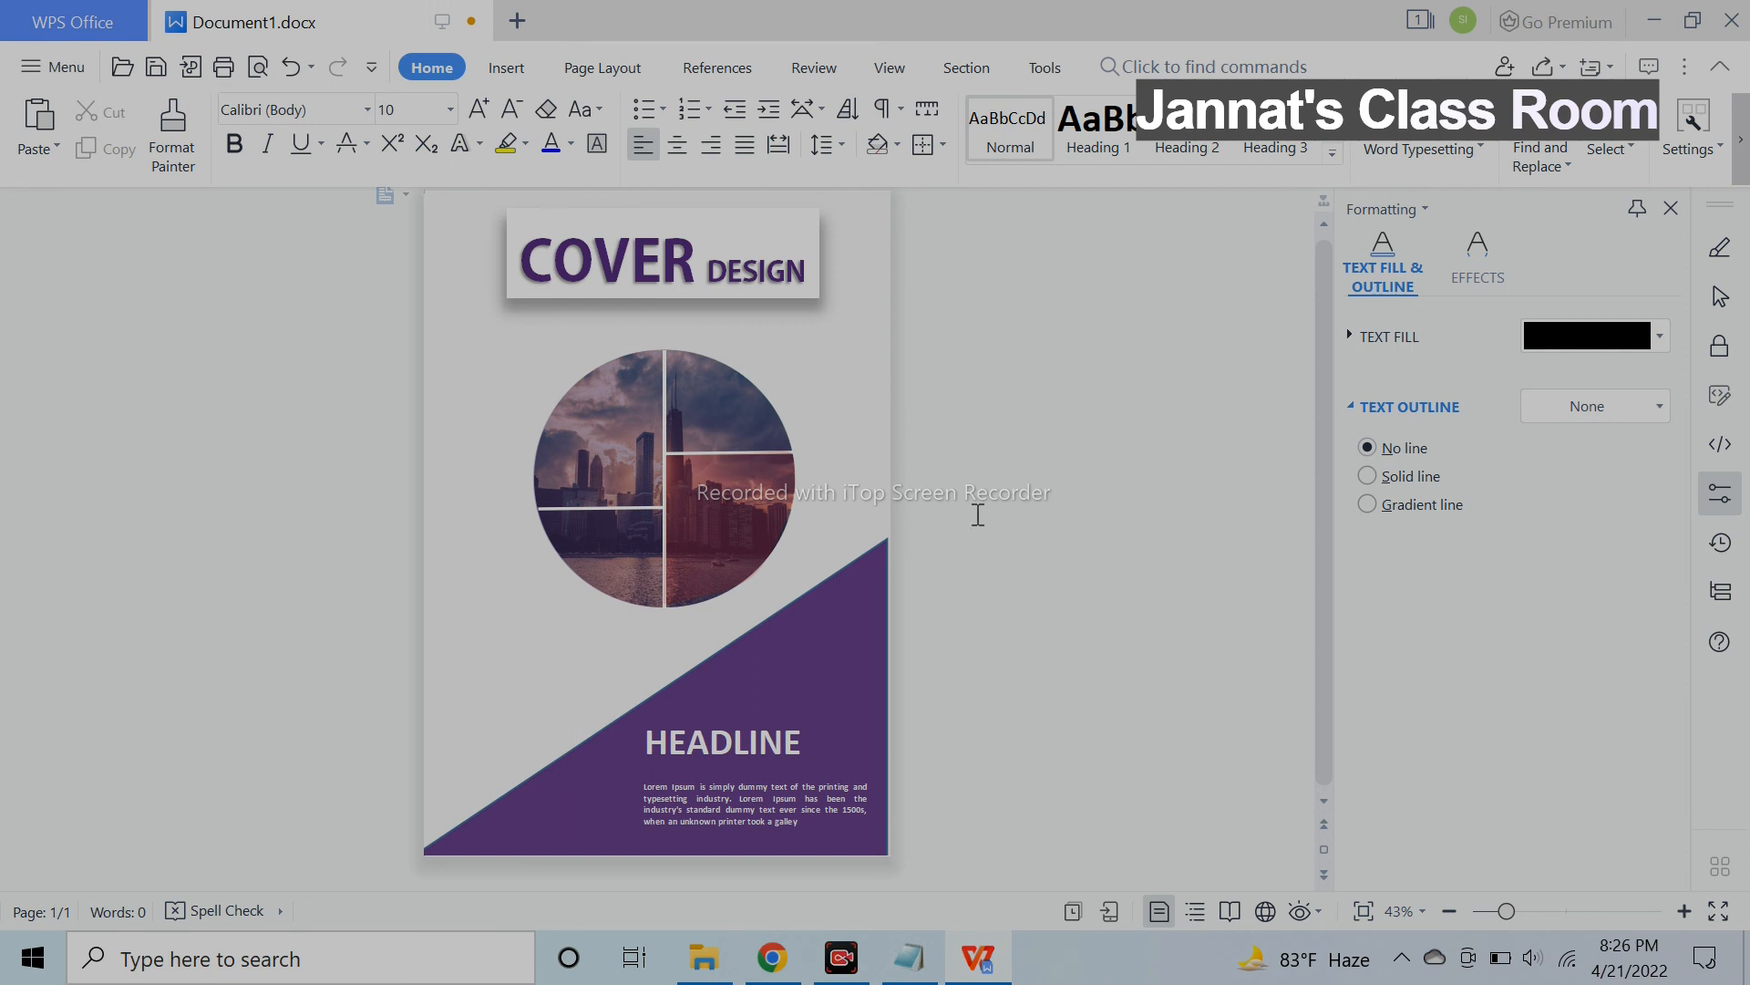
# Nudge the grouped title, circular picture and headline triangle slightly left and down on the page.
pyautogui.click(801, 672)
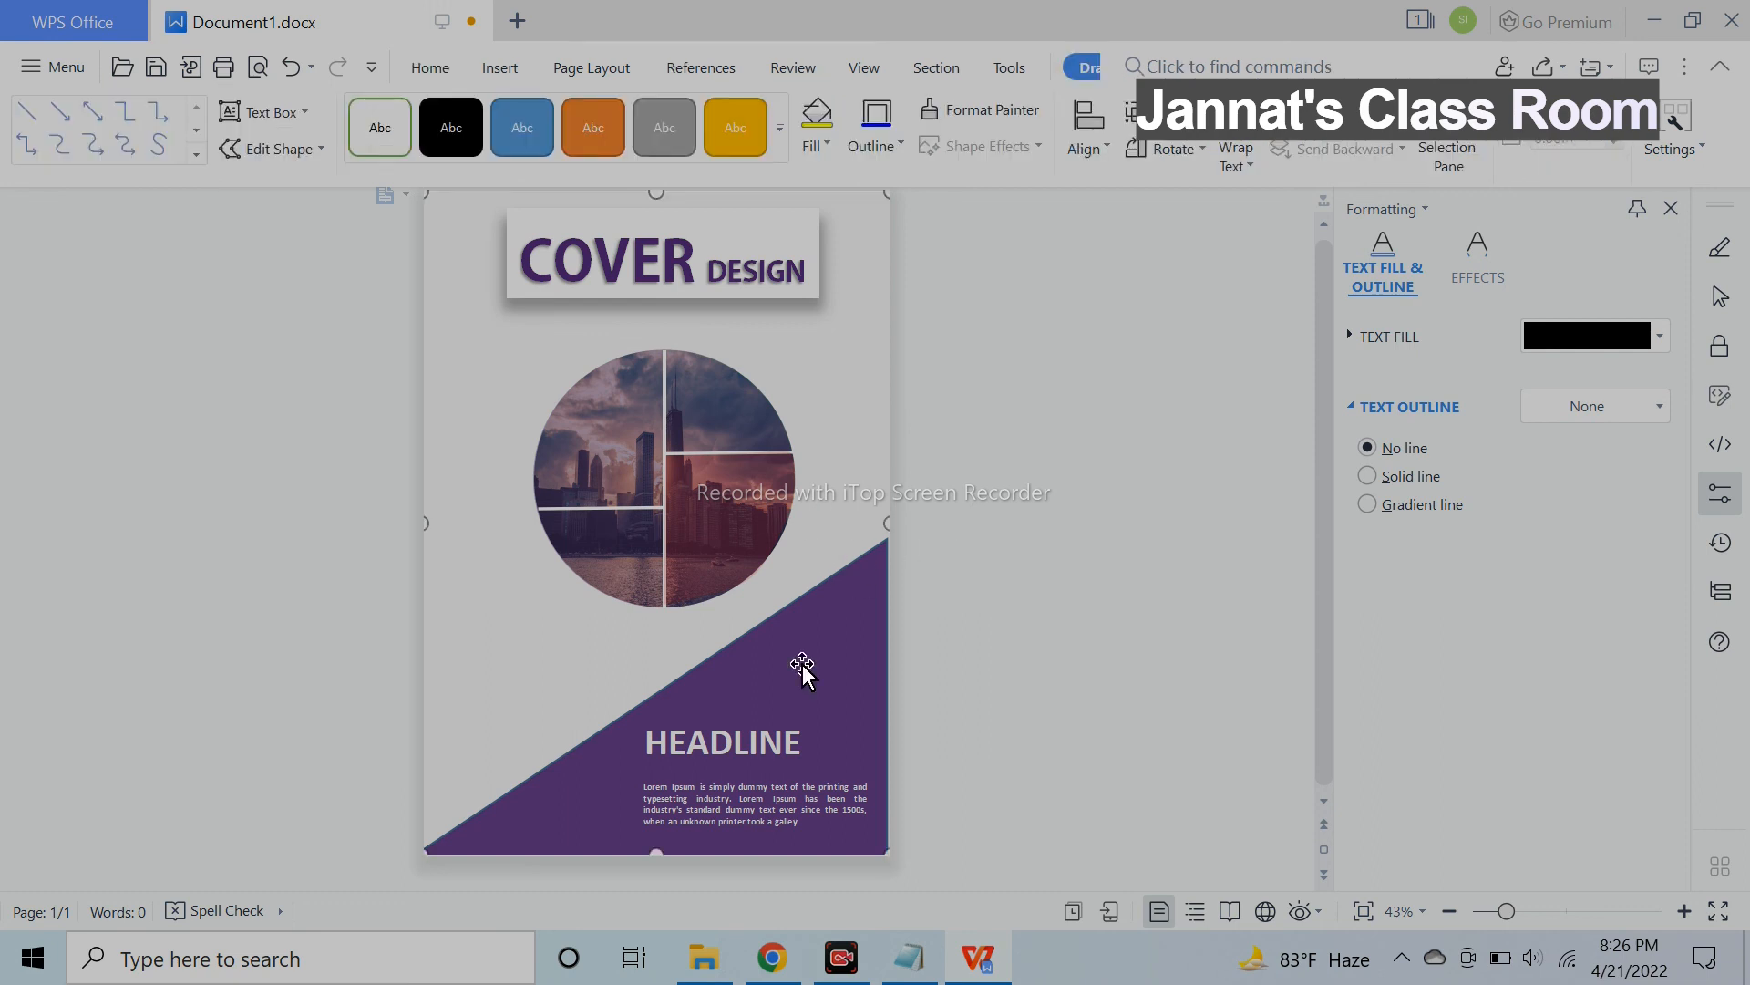
pyautogui.click(657, 848)
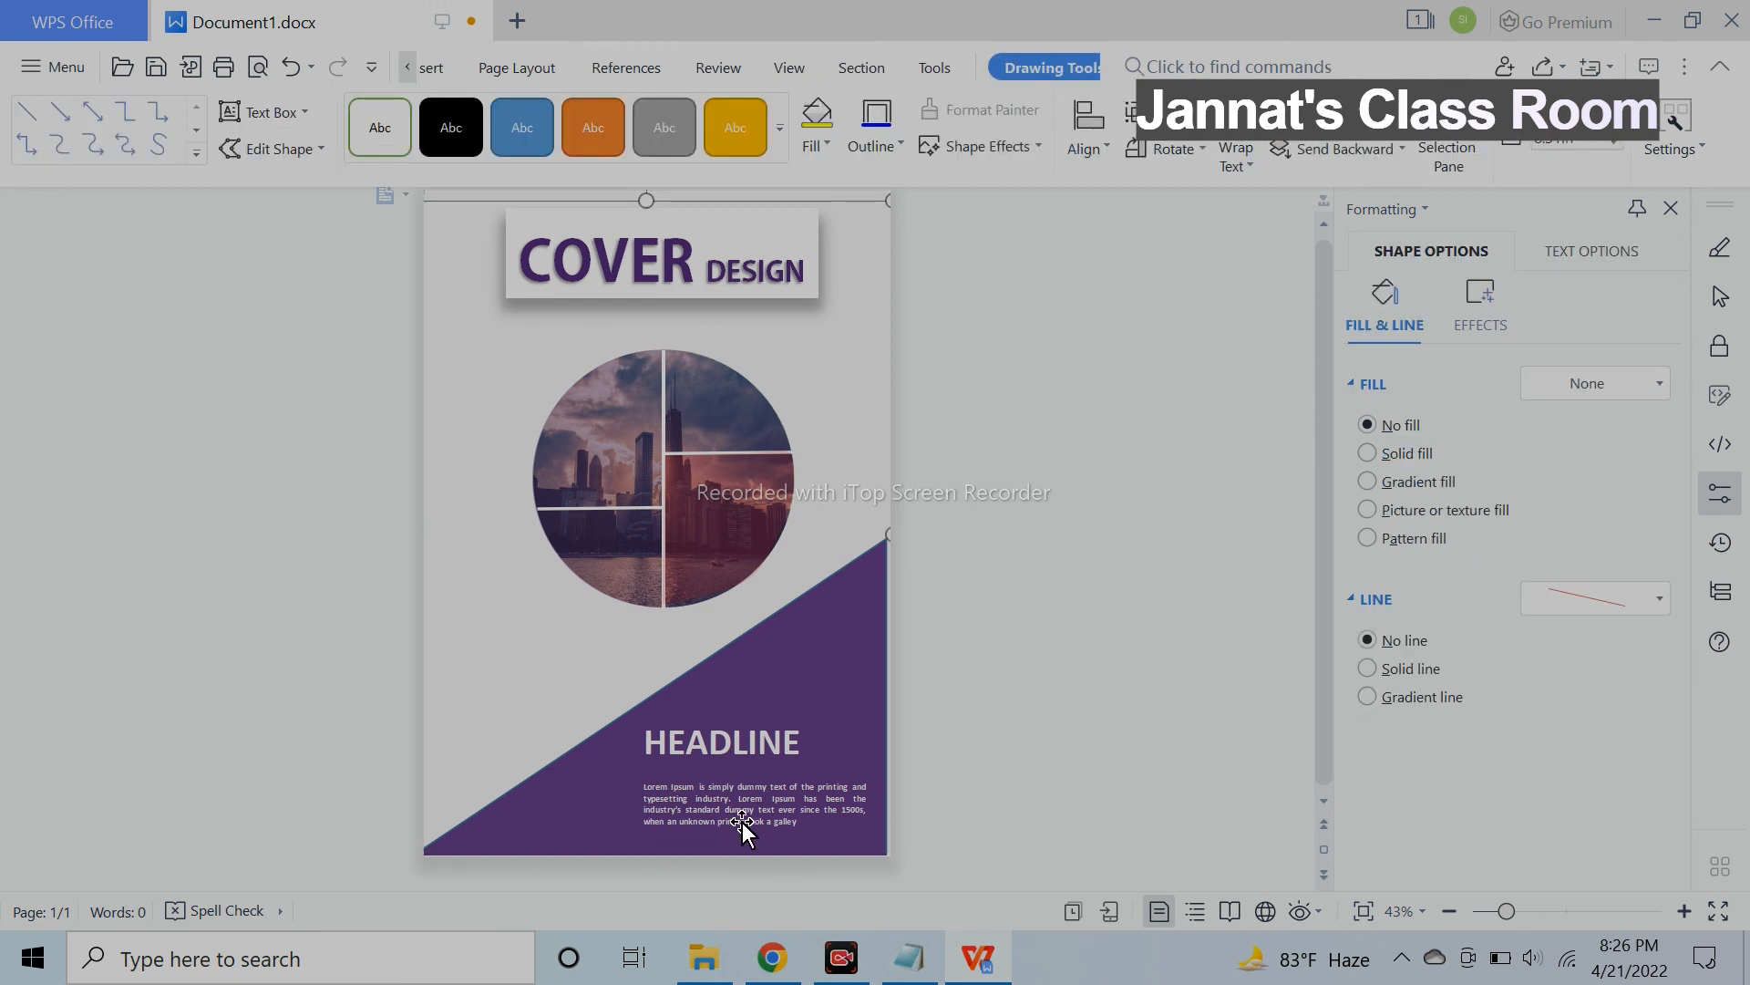
pyautogui.click(930, 824)
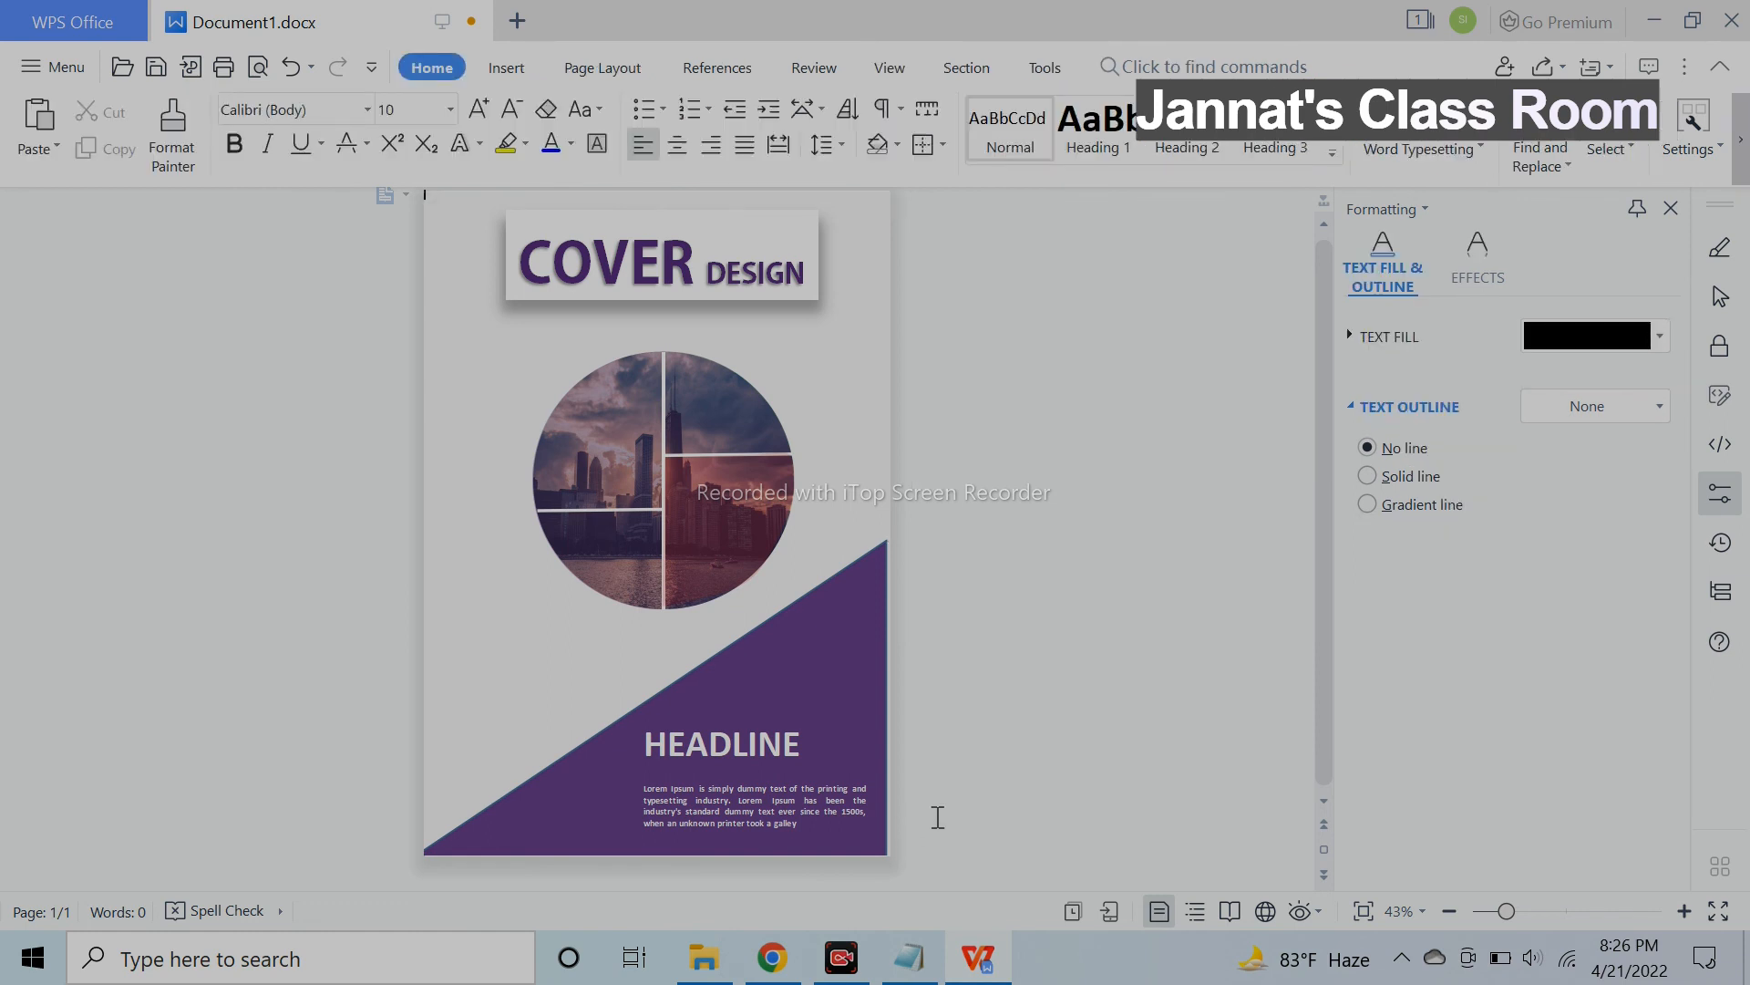
# Extend the upper edge of the translucent background rectangle slightly upward past the page's top edge.
pyautogui.click(743, 219)
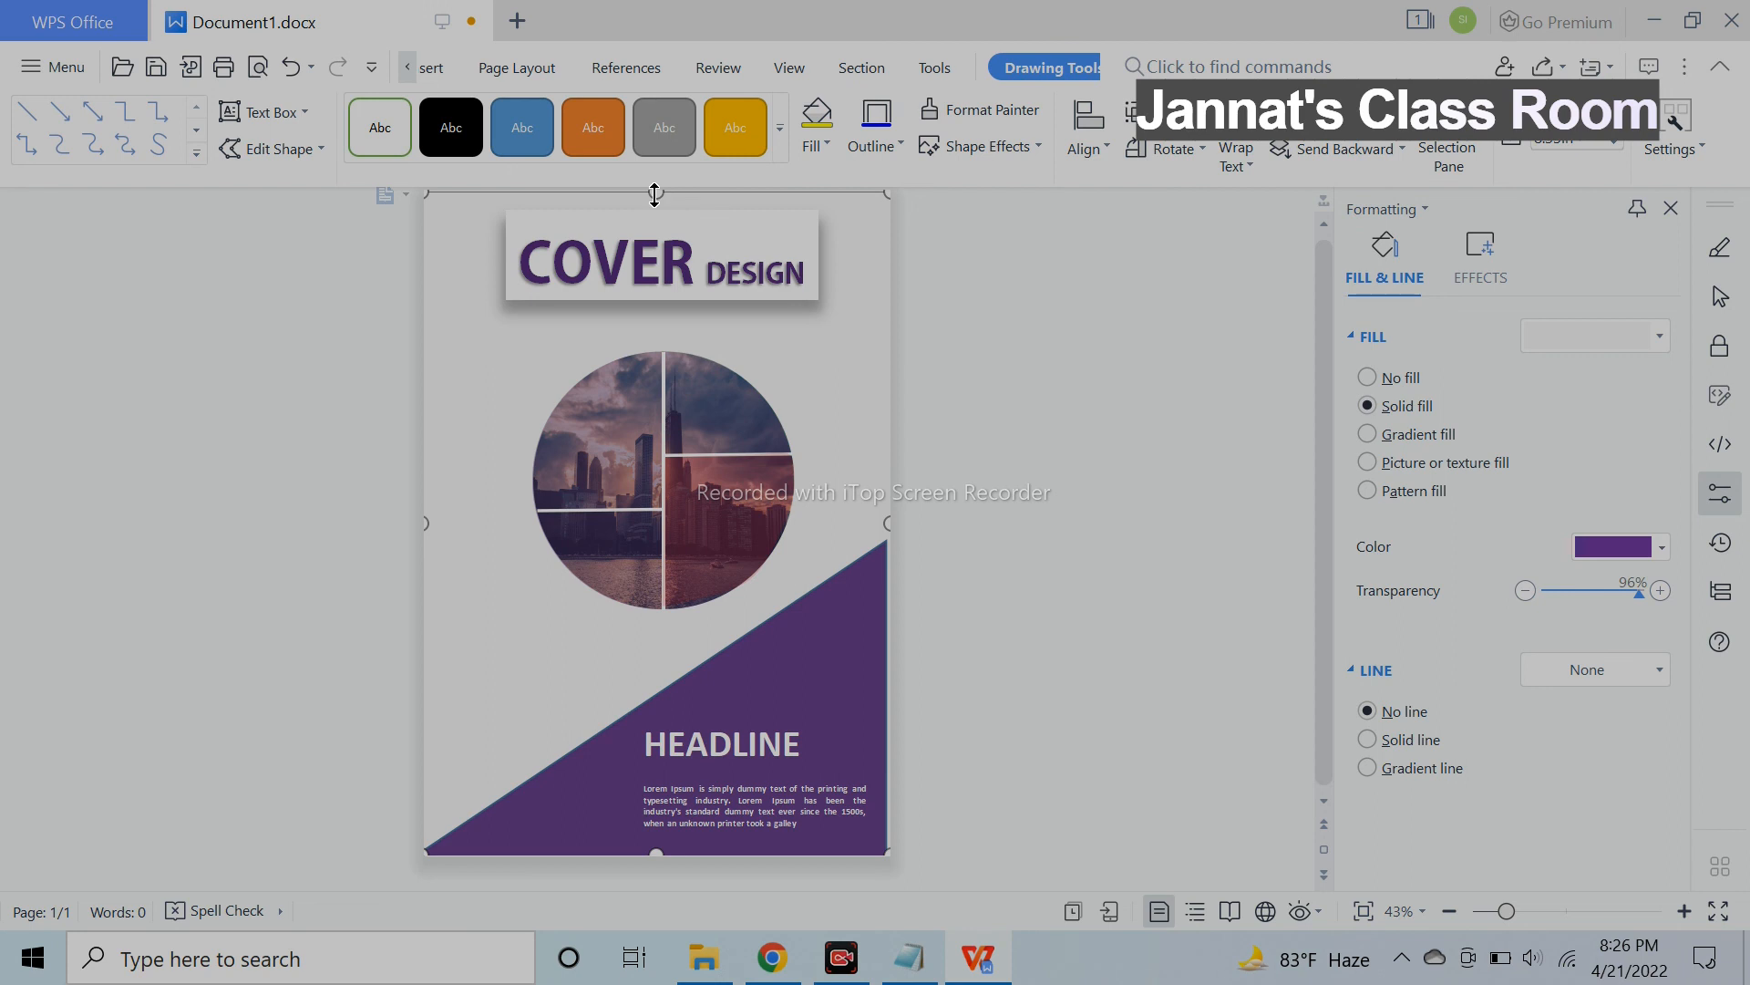
pyautogui.moveTo(655, 185); pyautogui.dragTo(656, 177)
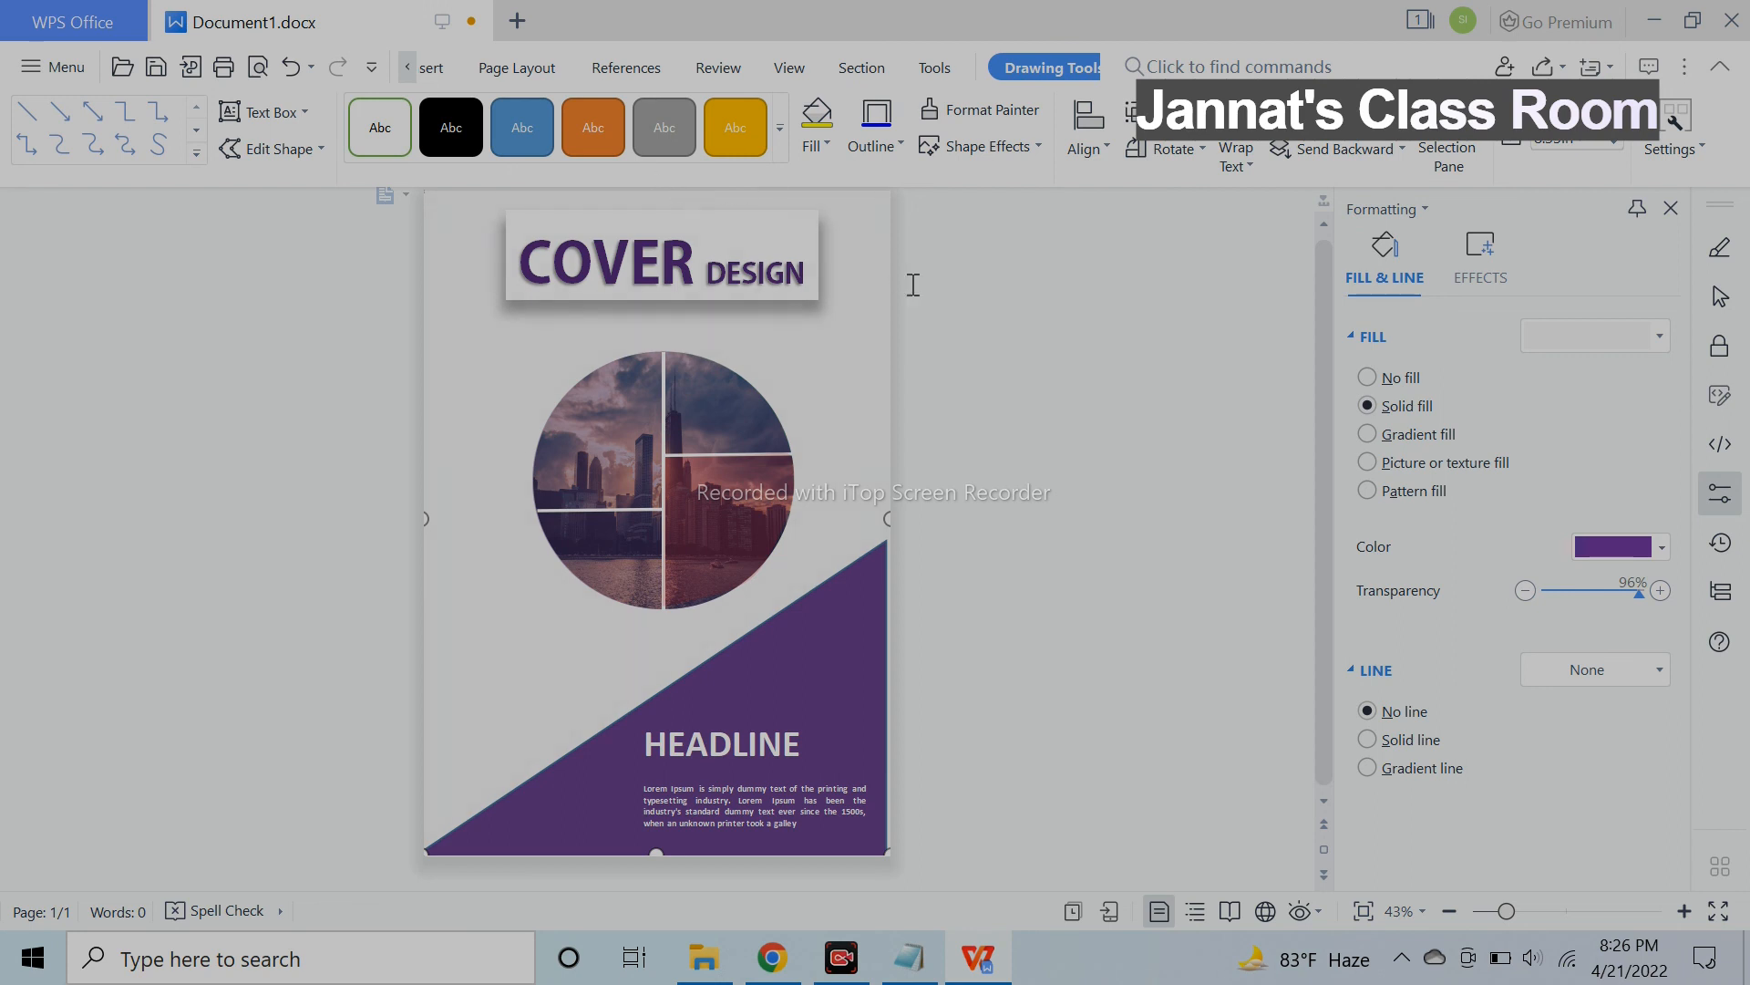
pyautogui.click(968, 330)
pyautogui.scroll(-3, 852, 531)
pyautogui.scroll(10, 857, 543)
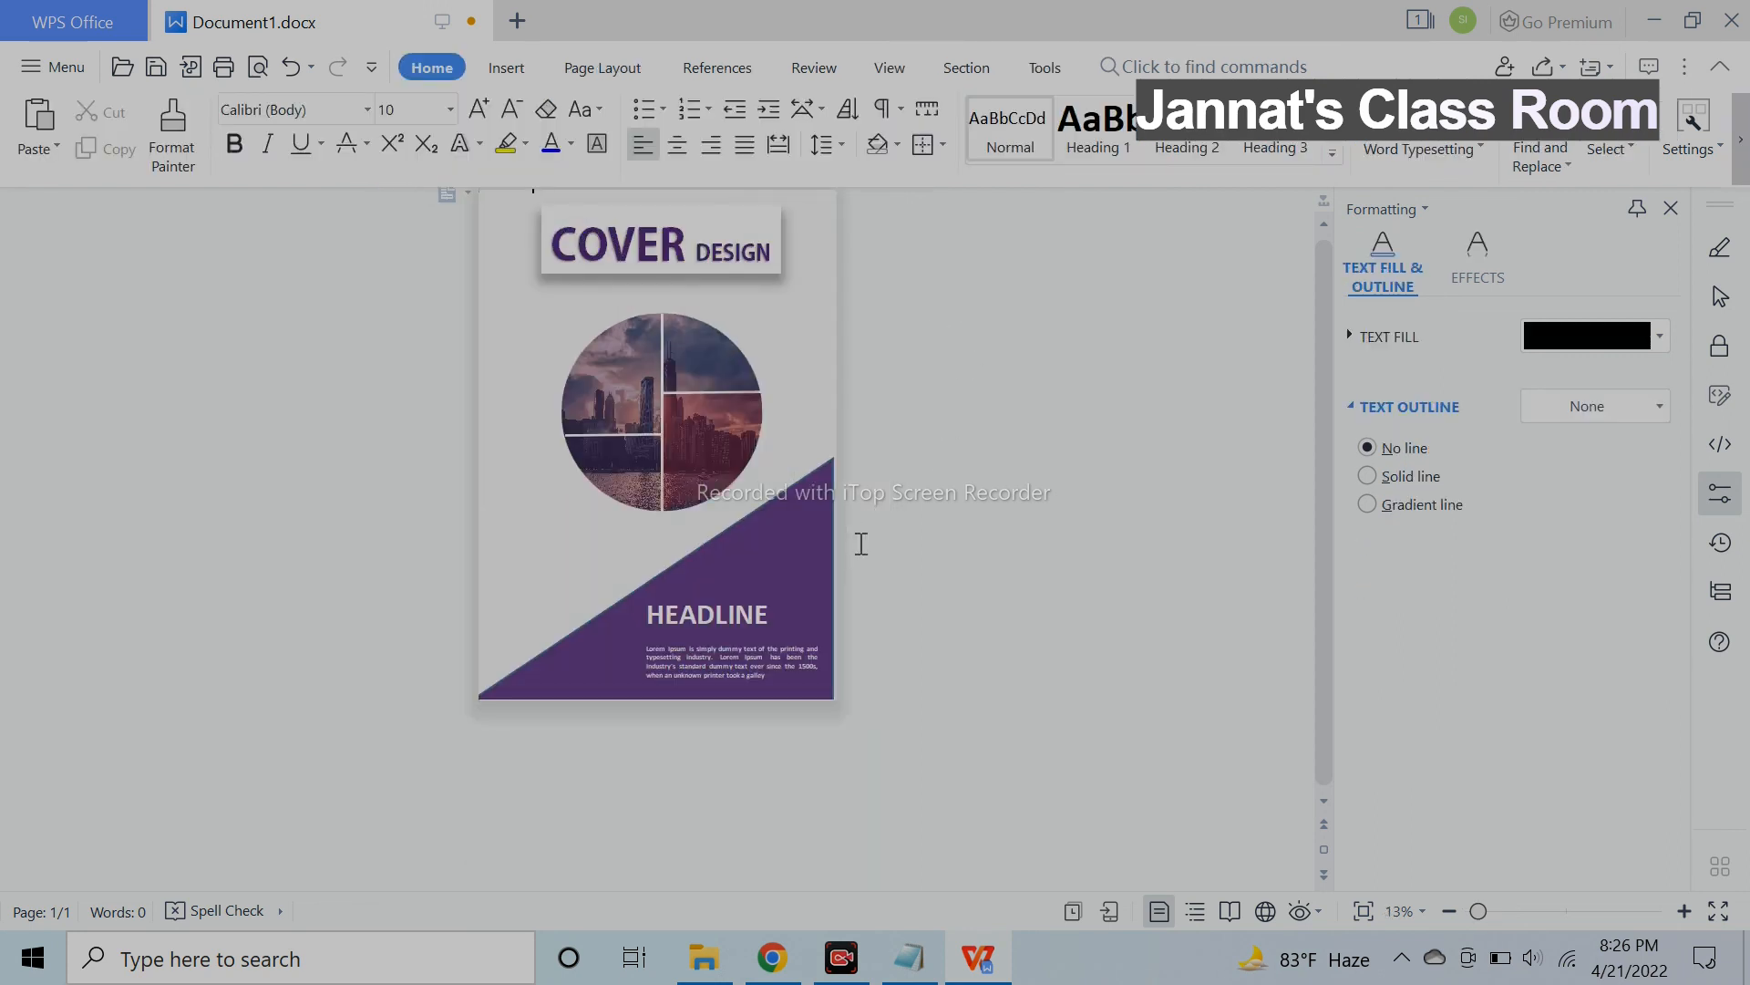
pyautogui.scroll(-2, 868, 566)
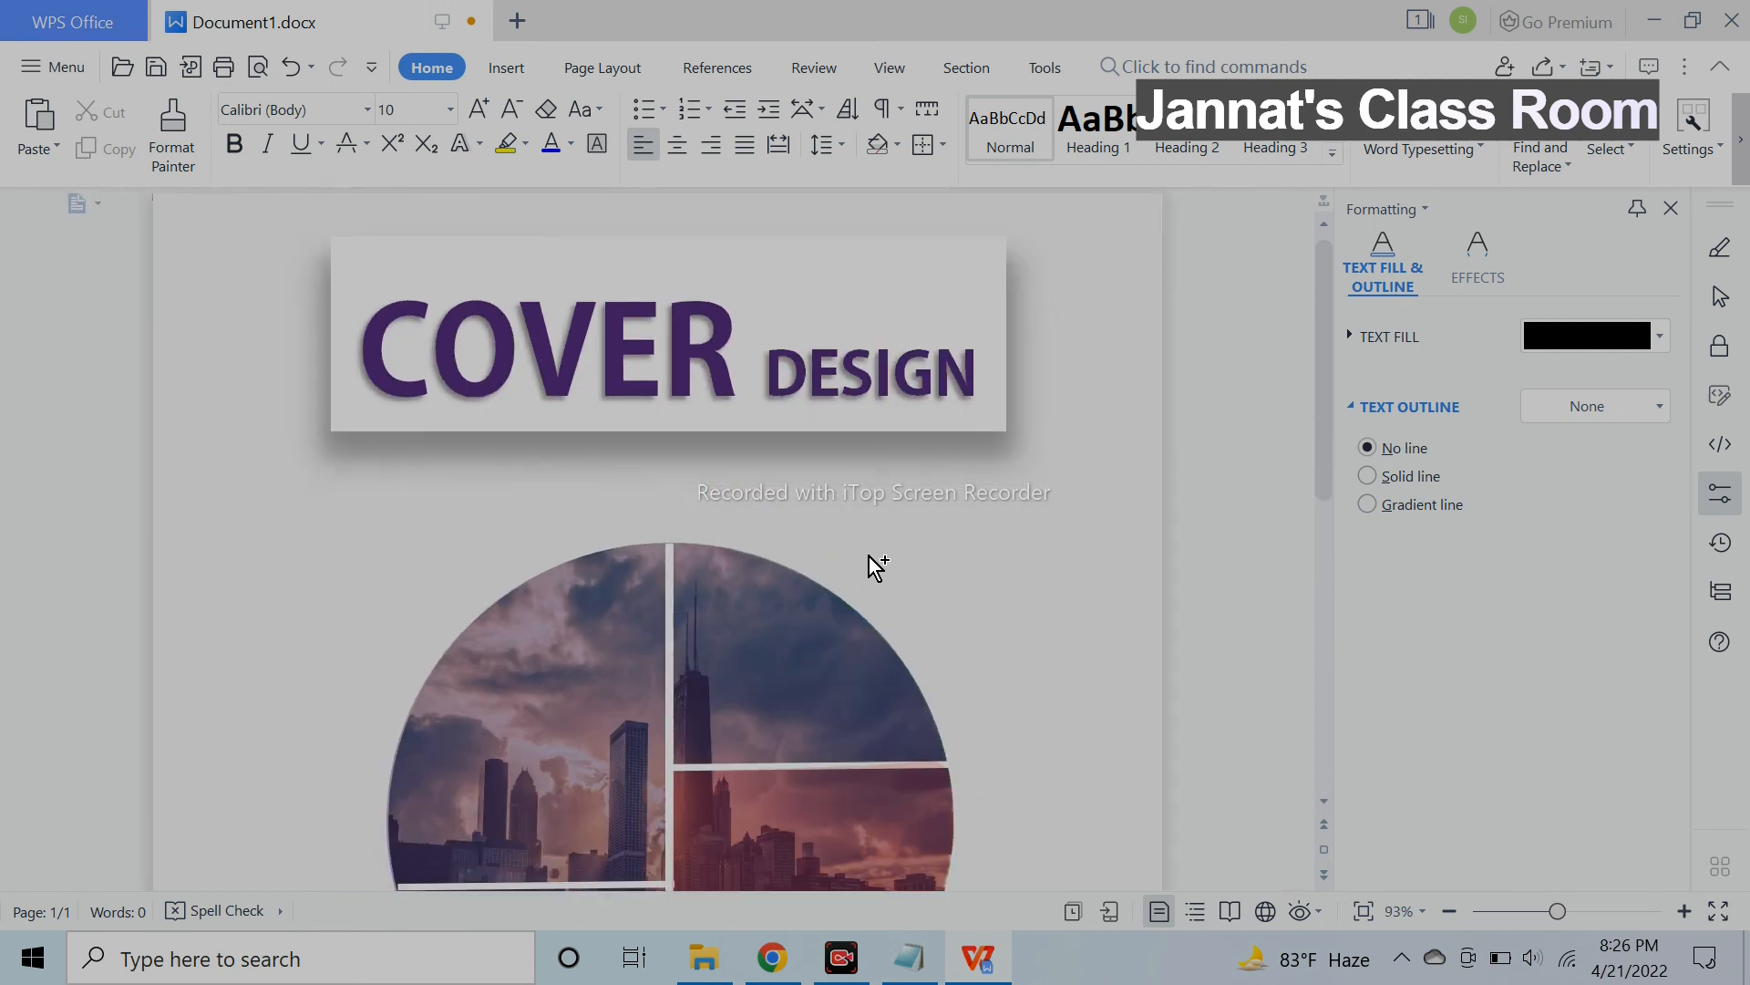
pyautogui.scroll(-4, 937, 620)
pyautogui.scroll(-2, 936, 620)
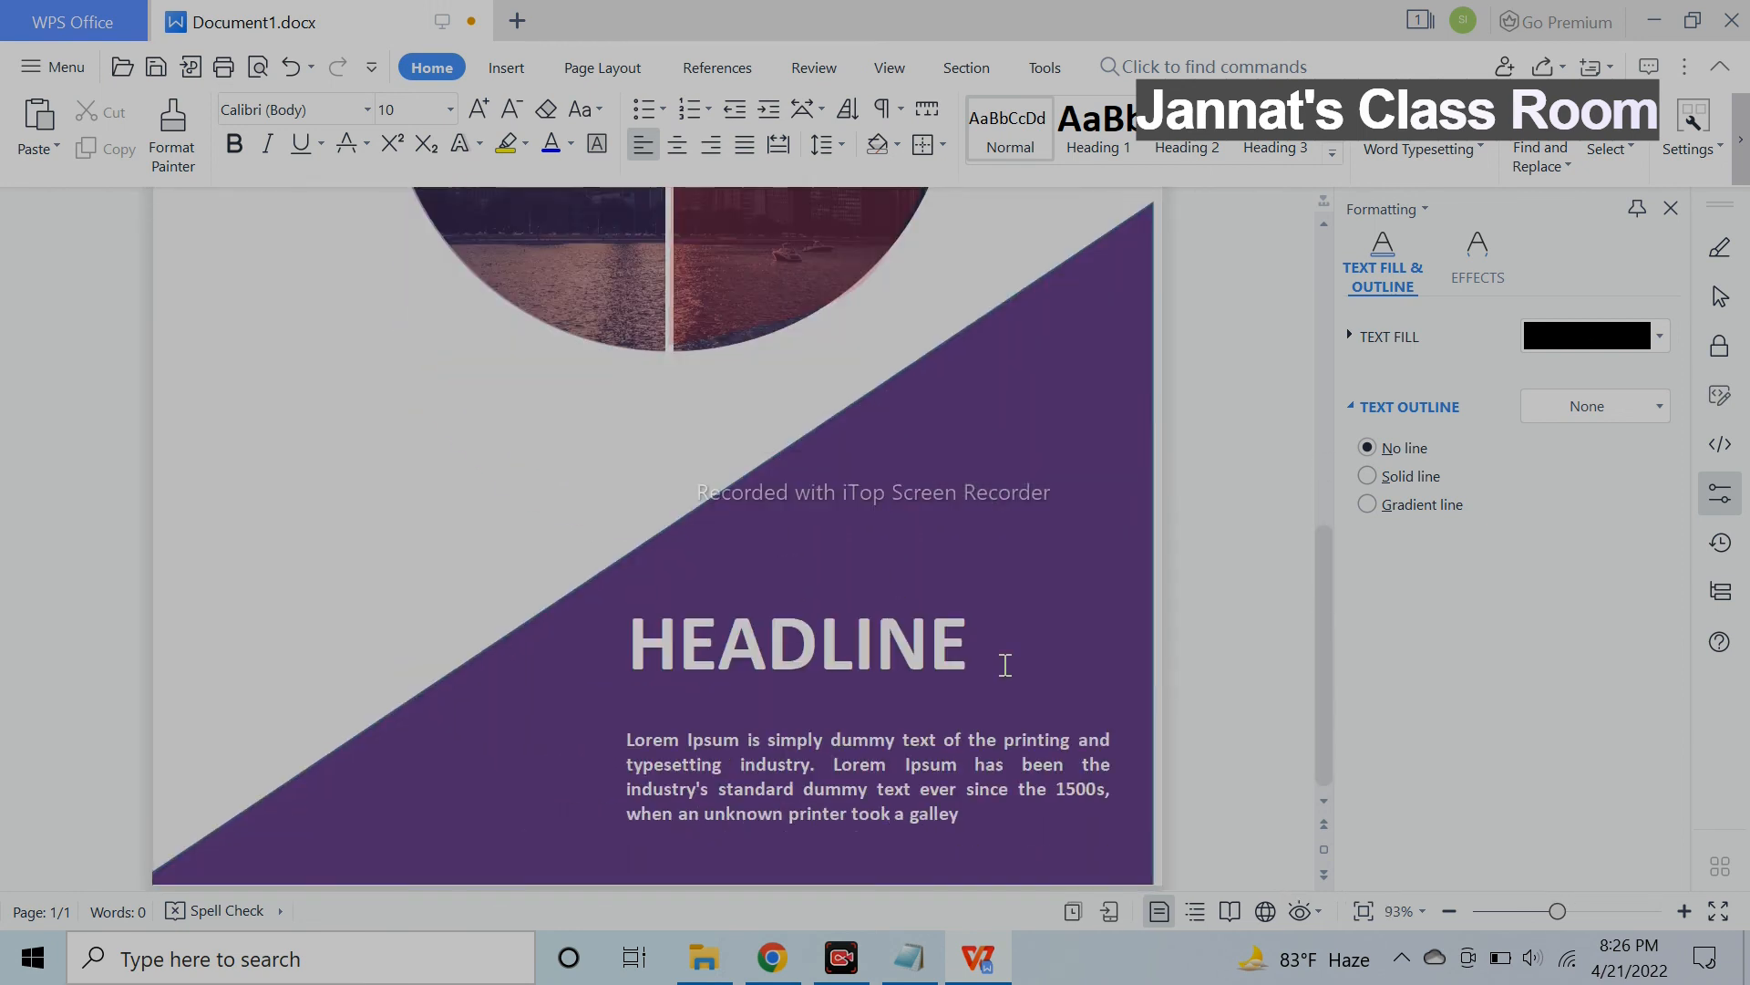